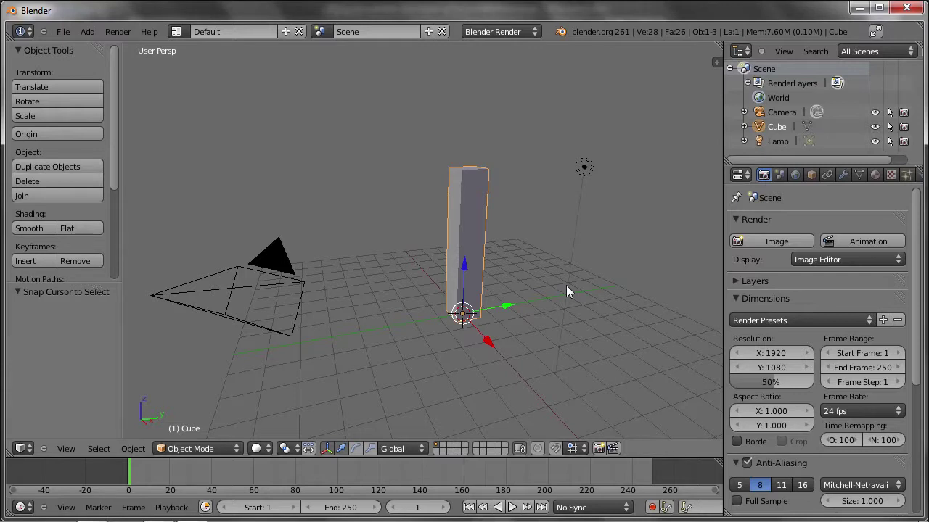
- Toggle the column in and out of Edit Mode, dismiss the Insert Keyframe menu, and show the Add menu's Armature options
key(Tab)
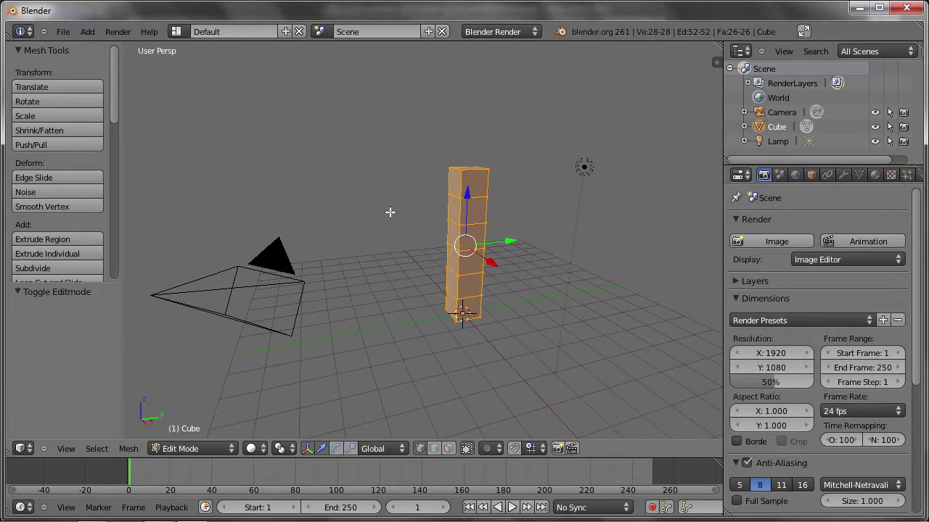
key(Tab)
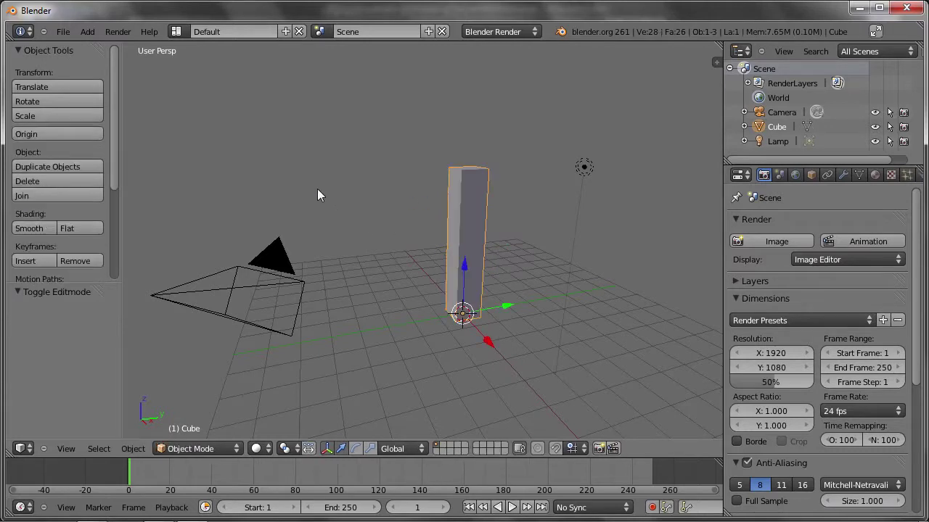
key(i)
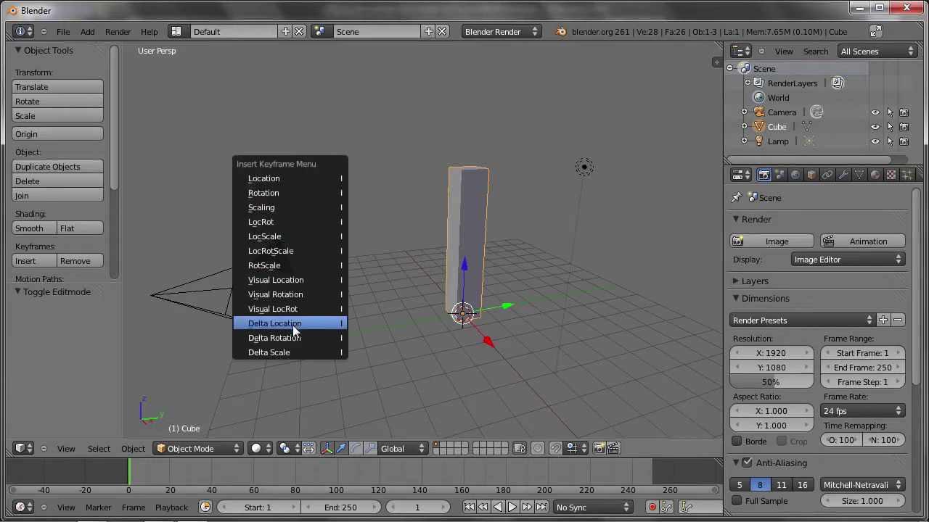
click(283, 191)
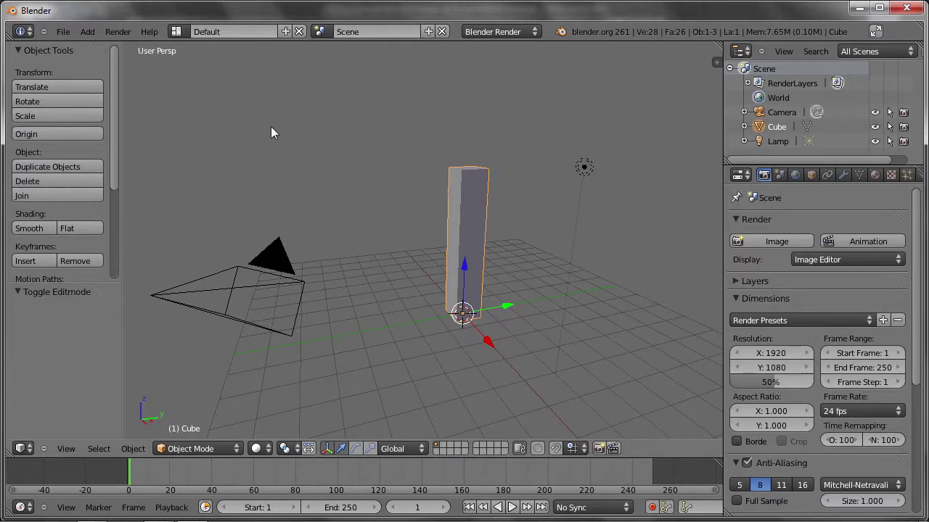
key(shift+a)
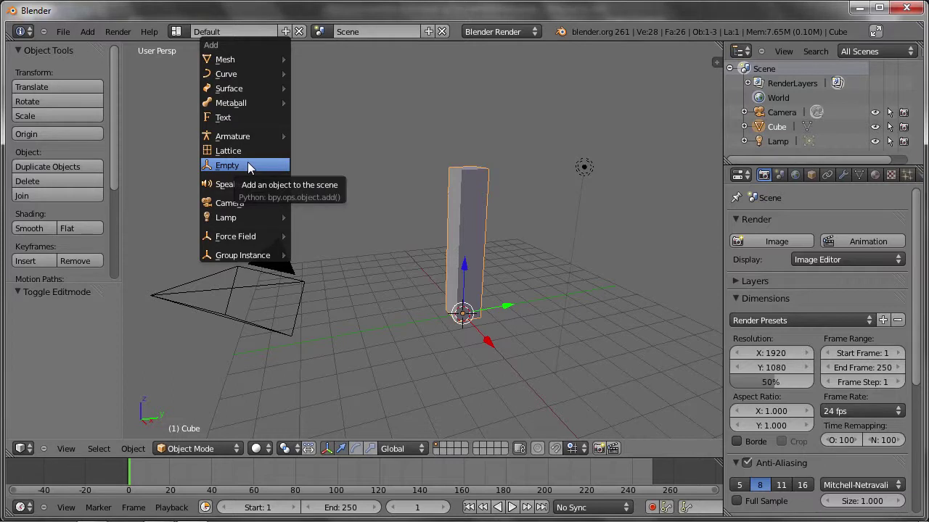
mouse_move(232, 137)
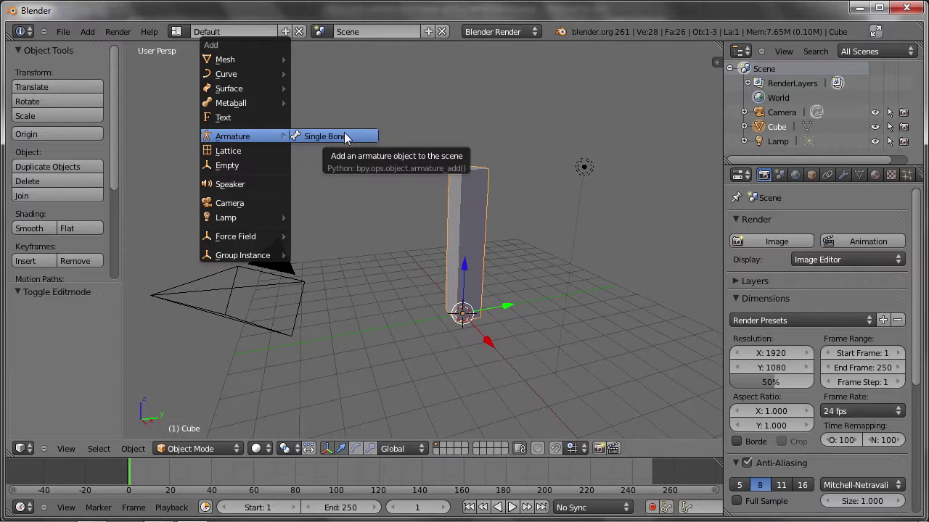
- Add a Single Bone at the column's base, switch to wireframe, and enter armature Edit Mode
click(325, 137)
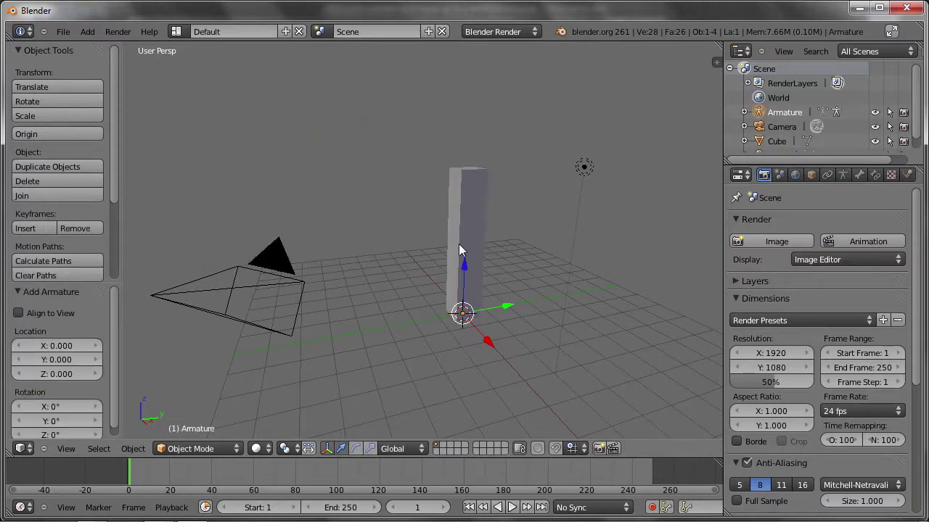
key(z)
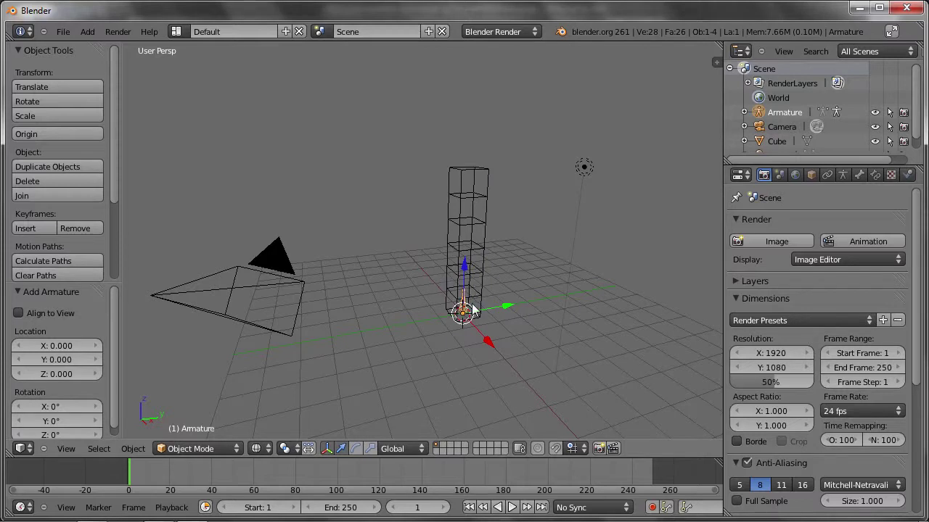
mouse_move(473, 308)
middle_down()
mouse_move(443, 272)
mouse_move(469, 314)
middle_up()
scroll(469, 314, up, 3)
scroll(464, 305, up, 4)
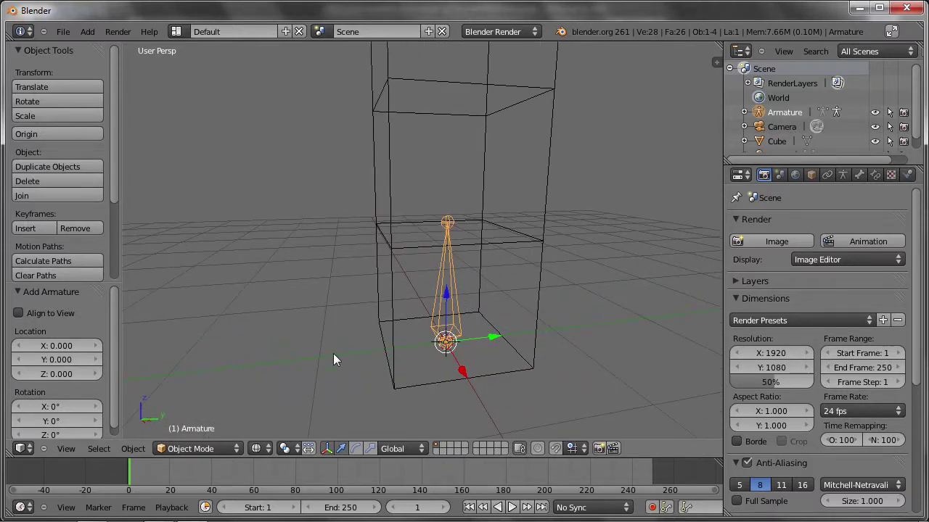
mouse_move(448, 234)
middle_down()
mouse_move(454, 227)
mouse_move(434, 208)
mouse_move(455, 270)
mouse_move(441, 299)
mouse_move(447, 227)
mouse_move(451, 277)
mouse_move(458, 238)
middle_up()
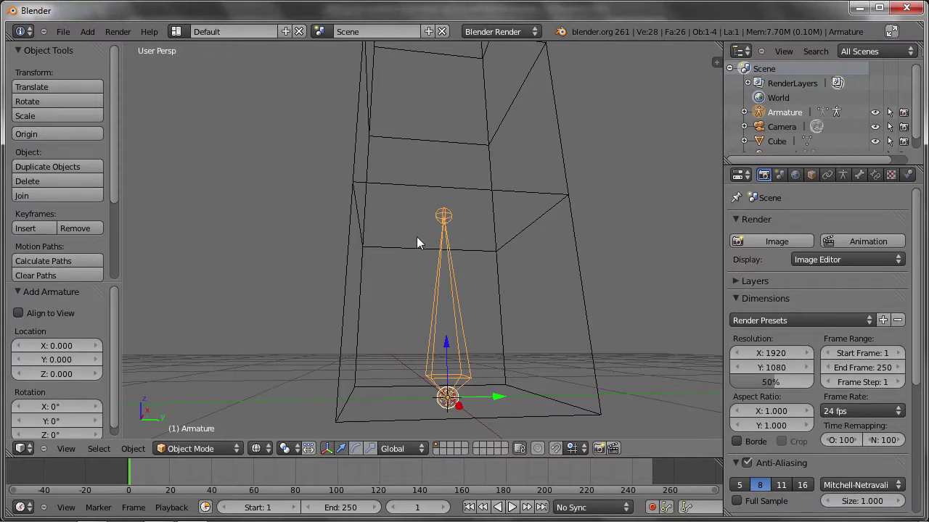
key(Tab)
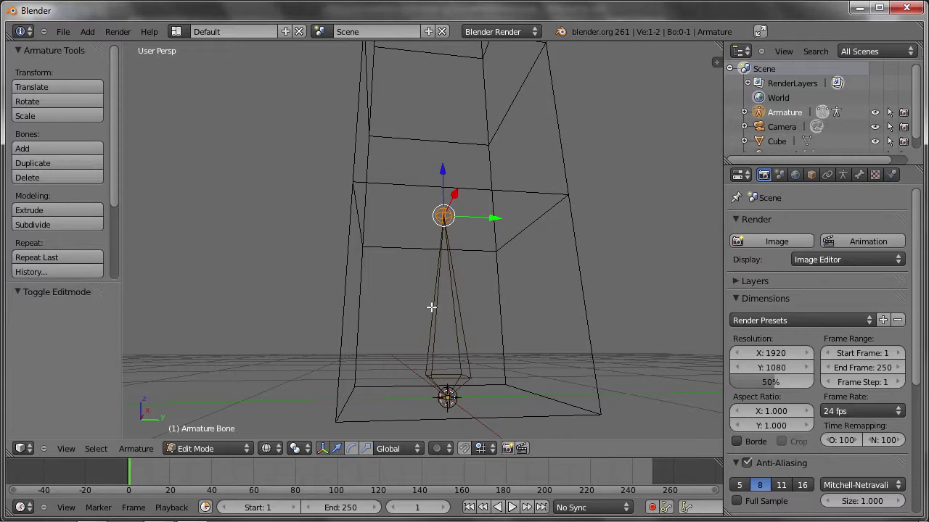
right_click(434, 301)
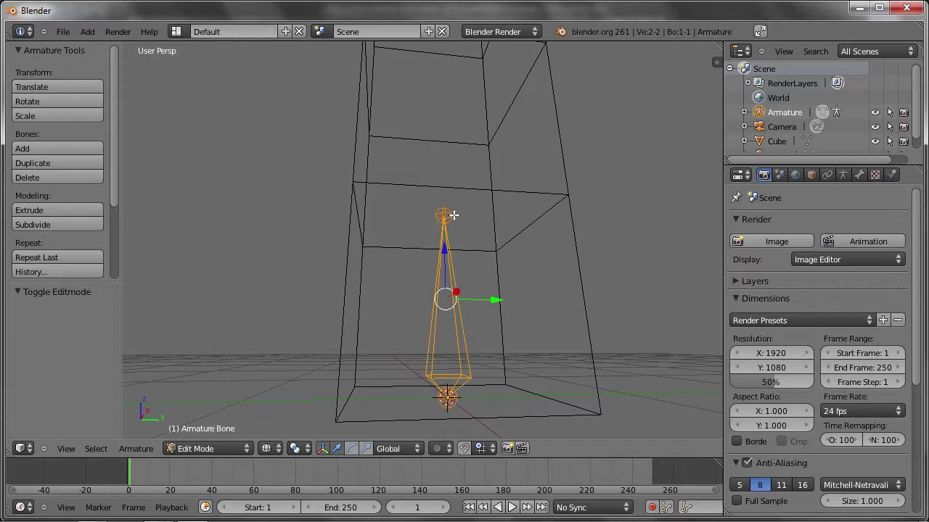
right_click(442, 410)
mouse_move(488, 370)
middle_down()
mouse_move(496, 343)
mouse_move(453, 326)
middle_up()
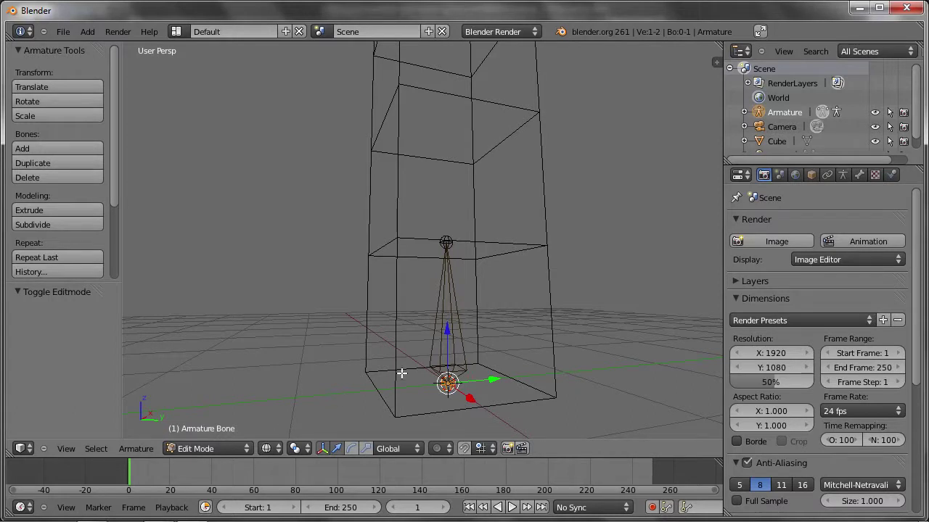
right_click(419, 347)
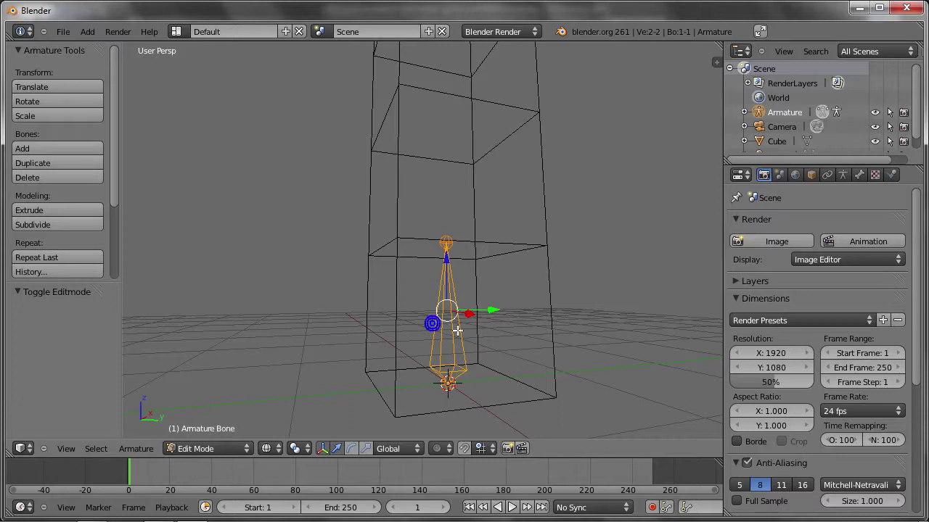
mouse_move(473, 307)
middle_down()
mouse_move(423, 311)
mouse_move(456, 313)
mouse_move(442, 322)
middle_up()
middle_drag(459, 264, 458, 256)
right_click(448, 240)
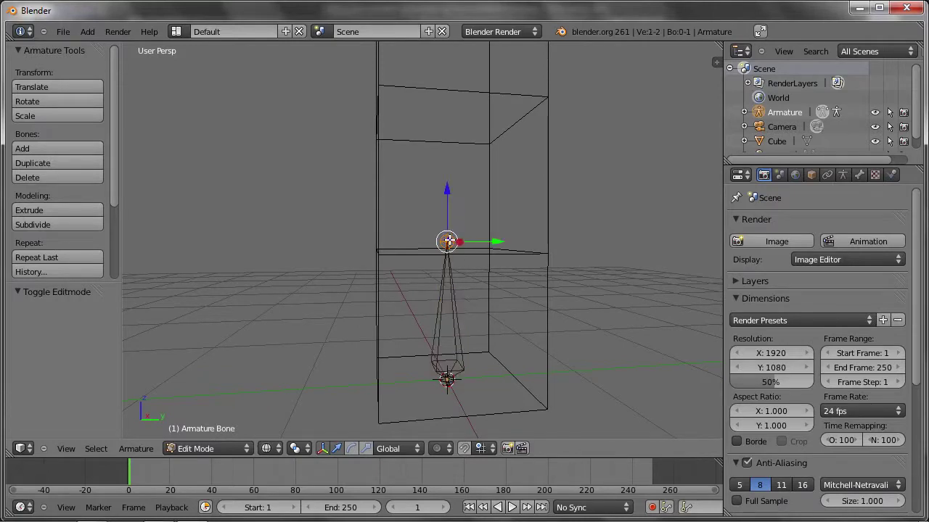
scroll(431, 263, down, 2)
mouse_move(460, 222)
middle_down()
mouse_move(441, 249)
mouse_move(451, 262)
mouse_move(442, 265)
mouse_move(472, 259)
middle_up()
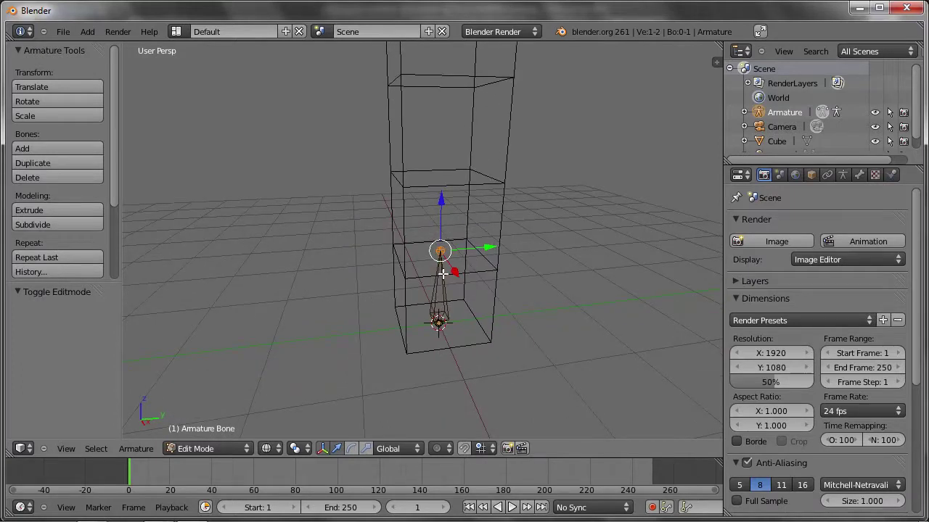
- Extrude three bones straight up along Z, creating Bone.001 through Bone.003
key(e)
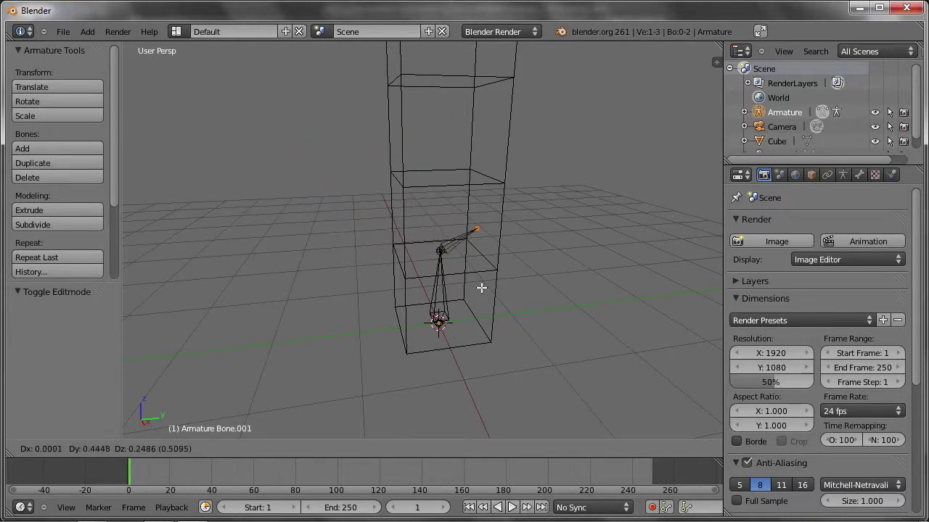
key(z)
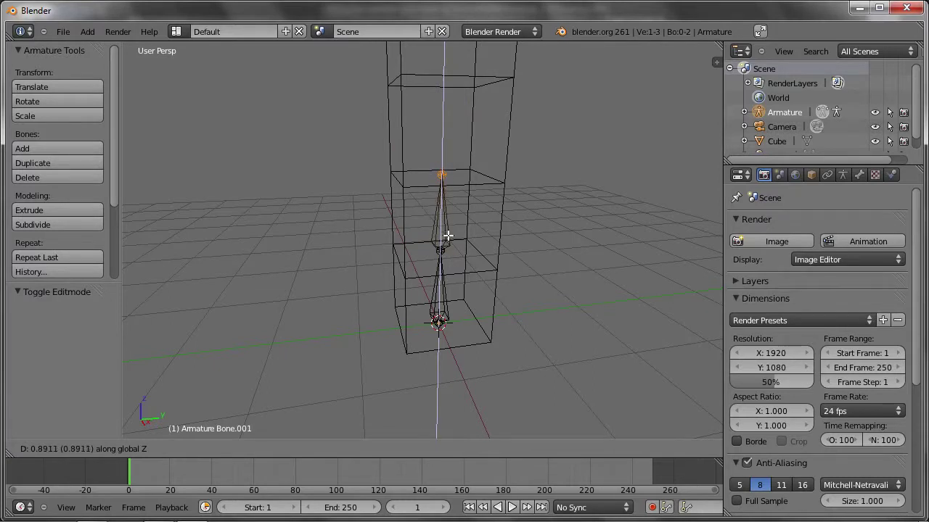
click(448, 232)
mouse_move(444, 231)
middle_down()
mouse_move(437, 219)
mouse_move(436, 270)
middle_up()
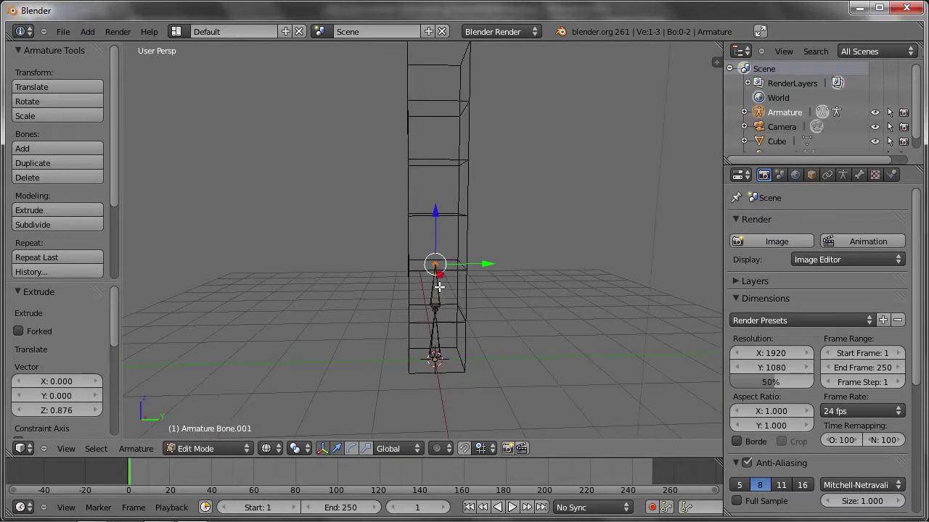
key(e)
key(z)
click(435, 235)
key(e)
key(z)
click(435, 185)
- Extrude Bone.004 and Bone.005 vertically so the chain reaches the column's top
key(e)
key(z)
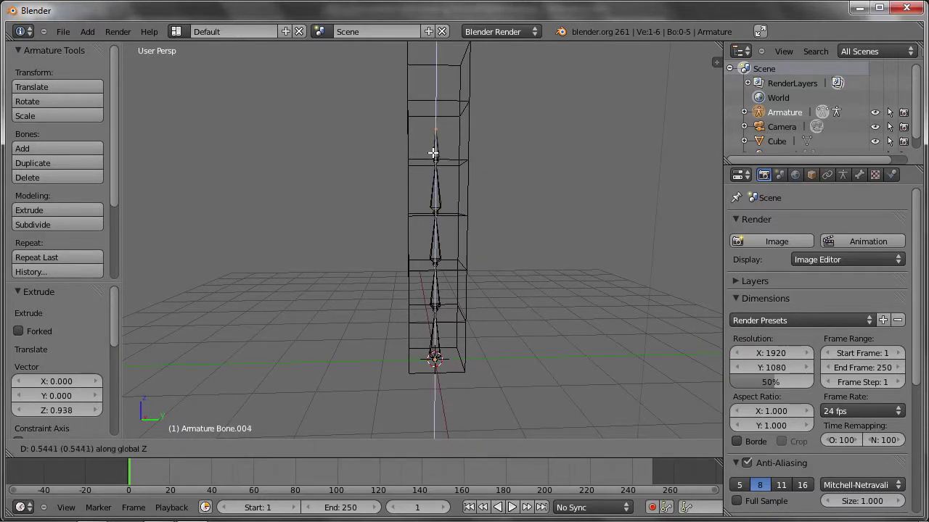
click(435, 103)
scroll(432, 165, down, 1)
middle_drag(432, 165, 458, 201)
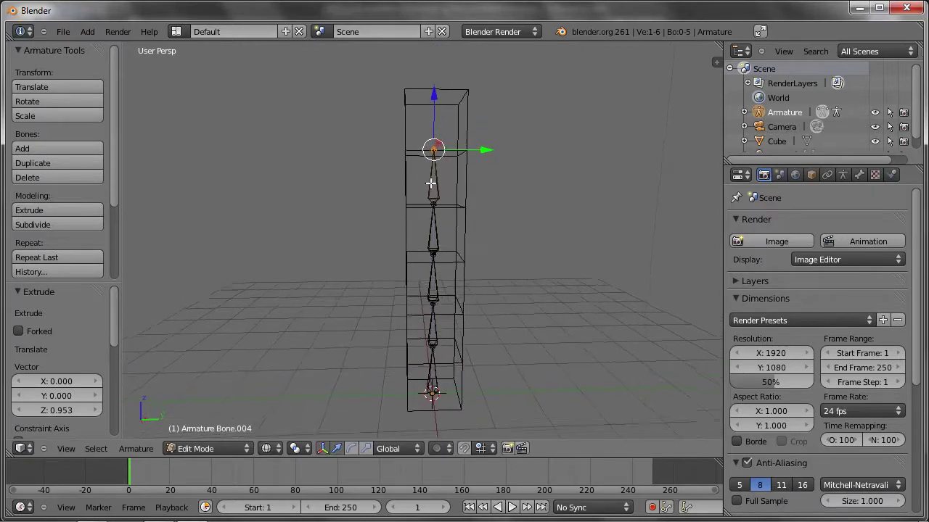
key(e)
key(z)
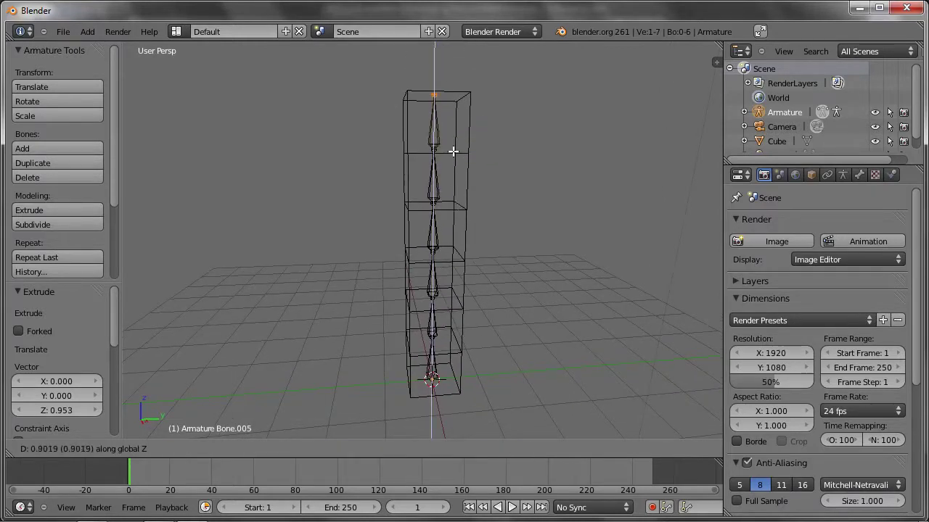
click(447, 153)
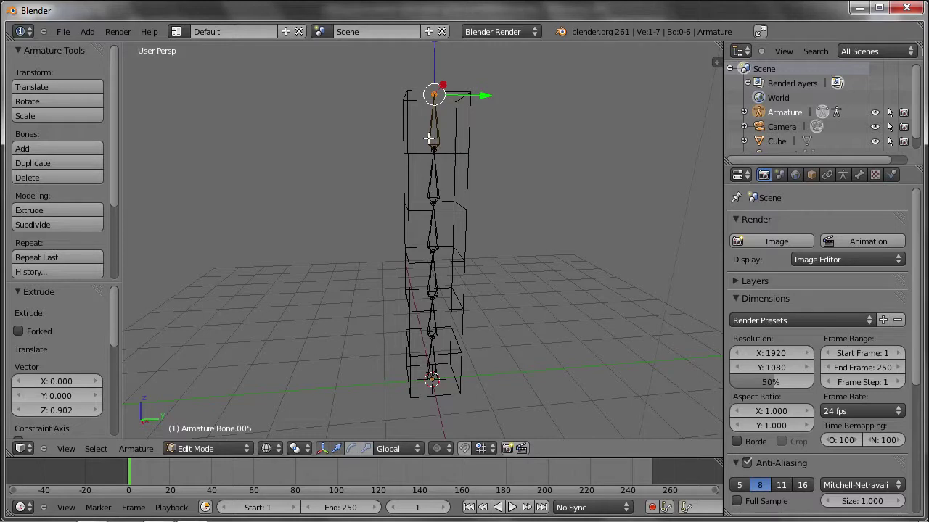
mouse_move(469, 255)
middle_down()
mouse_move(484, 234)
mouse_move(489, 174)
middle_up()
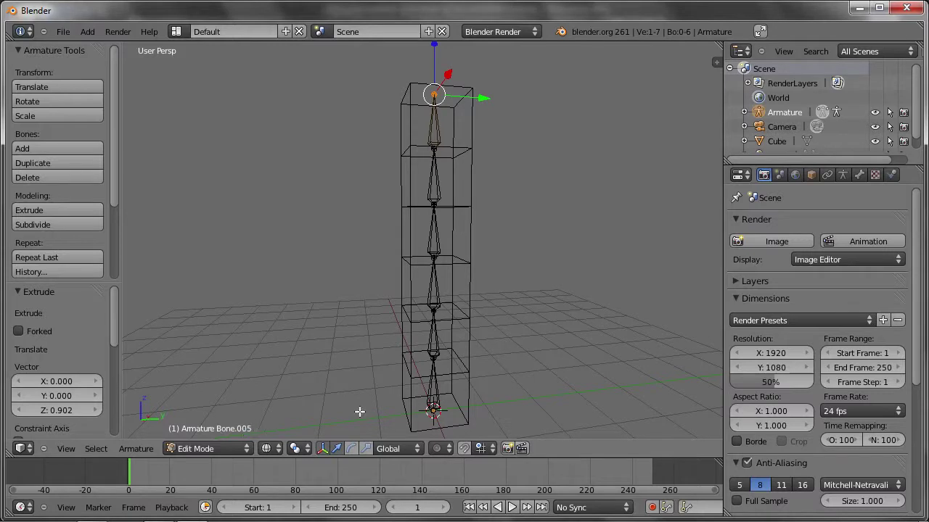
- Select each spine bone in the viewport from the bottom bone up to Bone.004
right_click(431, 398)
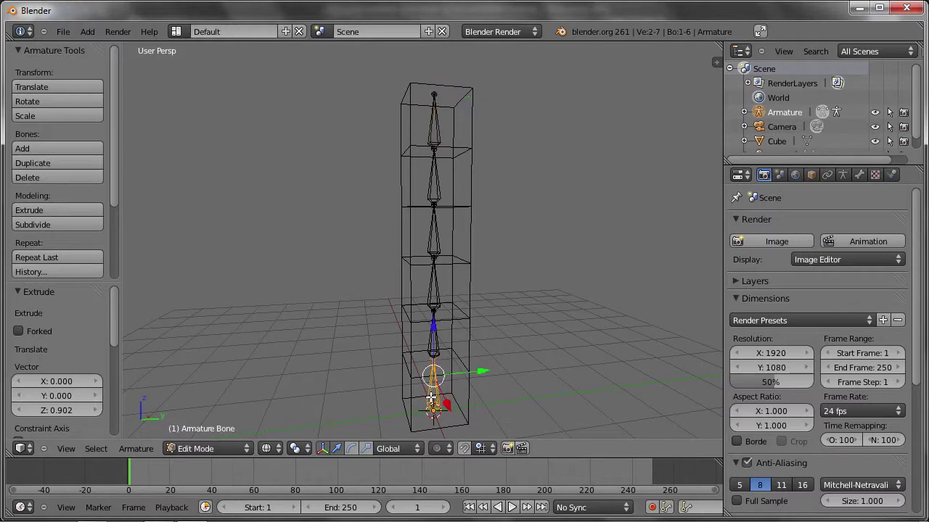
right_click(432, 343)
right_click(435, 289)
right_click(435, 225)
right_click(440, 178)
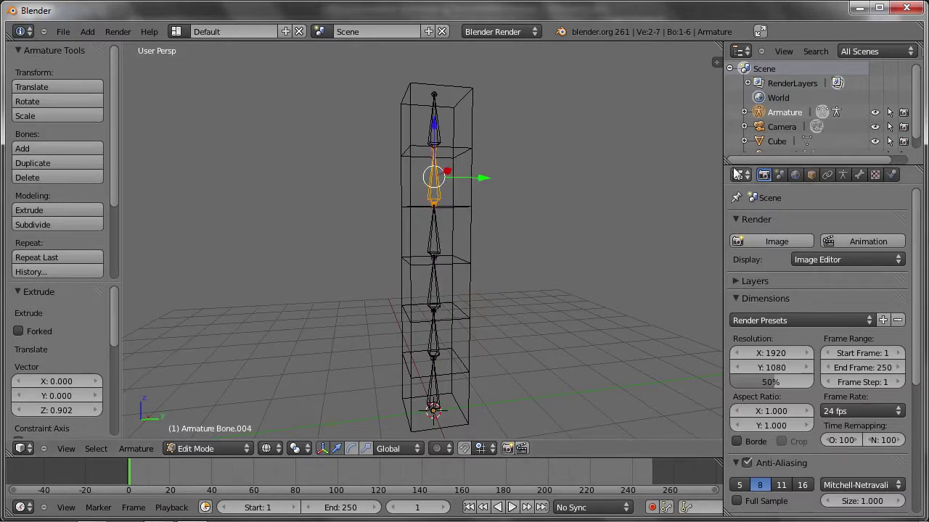
- Enlarge the Outliner and expand Armature.003's bone hierarchy down to Bone.005
drag(738, 165, 737, 208)
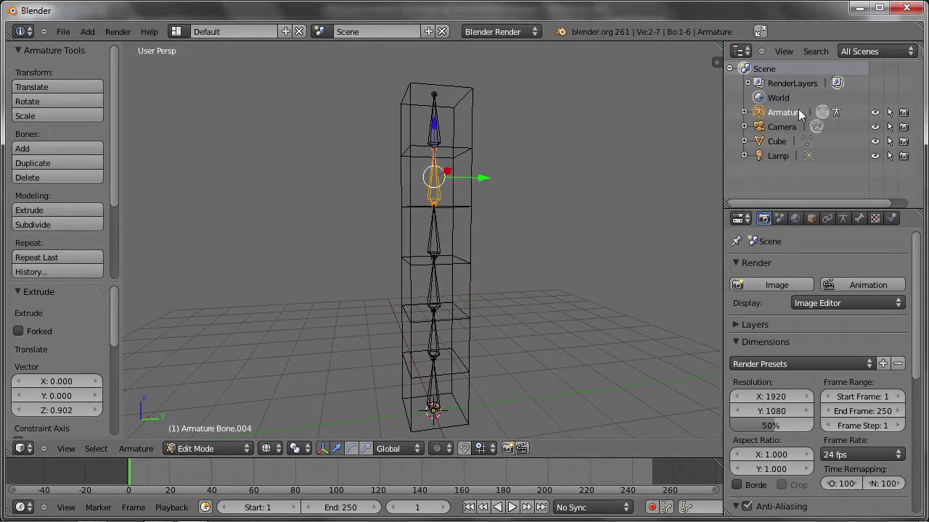
click(744, 113)
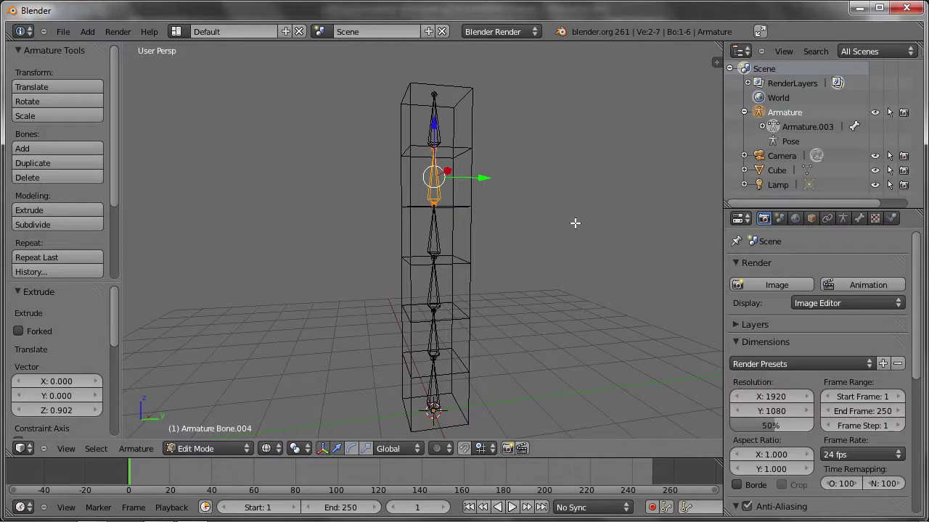
click(763, 126)
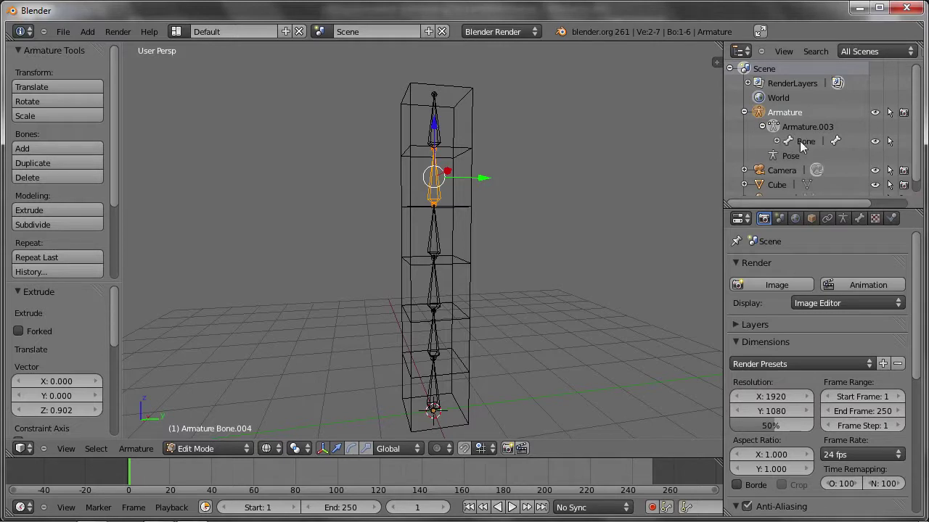
click(776, 140)
click(791, 155)
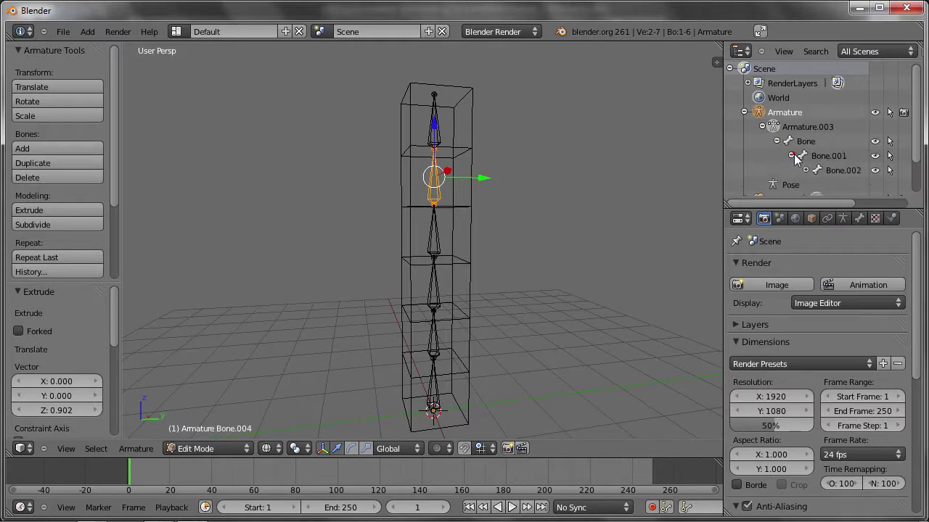
click(805, 170)
drag(822, 206, 825, 244)
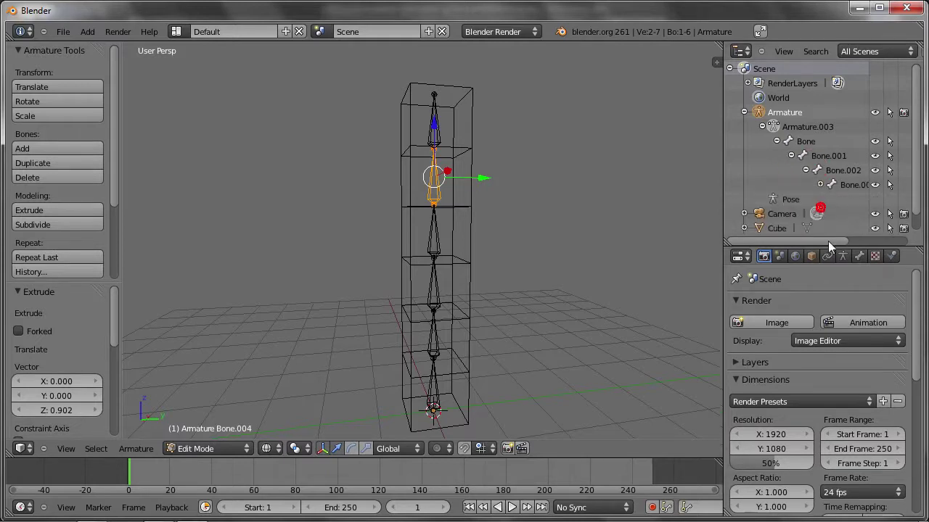
click(821, 185)
click(834, 198)
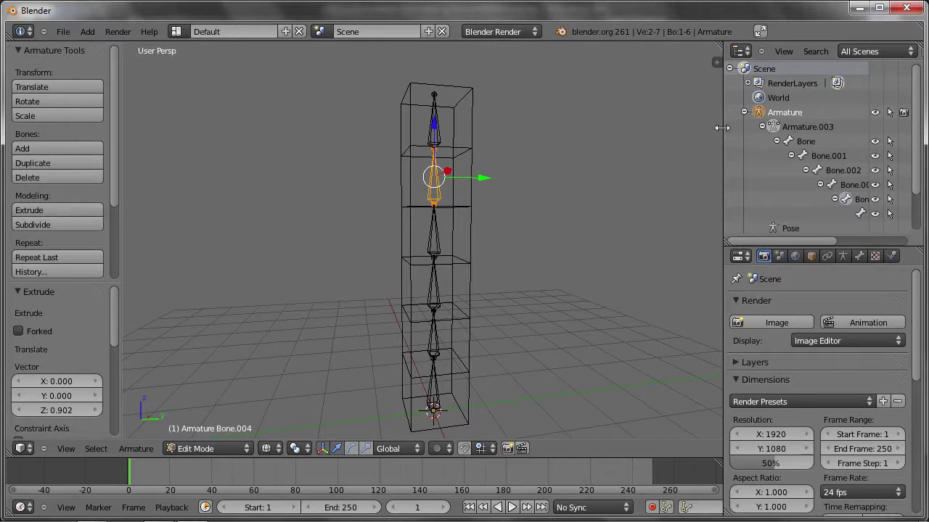
drag(724, 129, 680, 130)
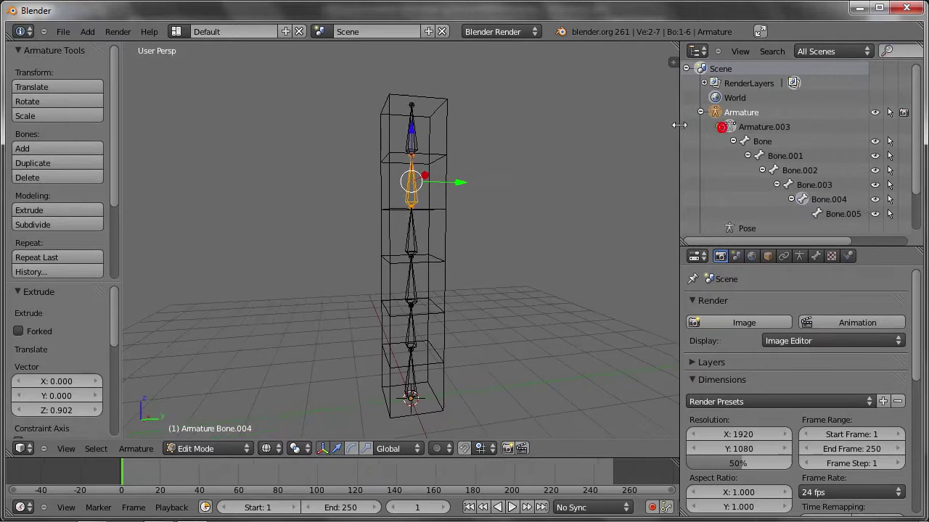
- Select Bone.005 down to Bone.002 in the Outliner and show the armature's skeleton settings
click(830, 213)
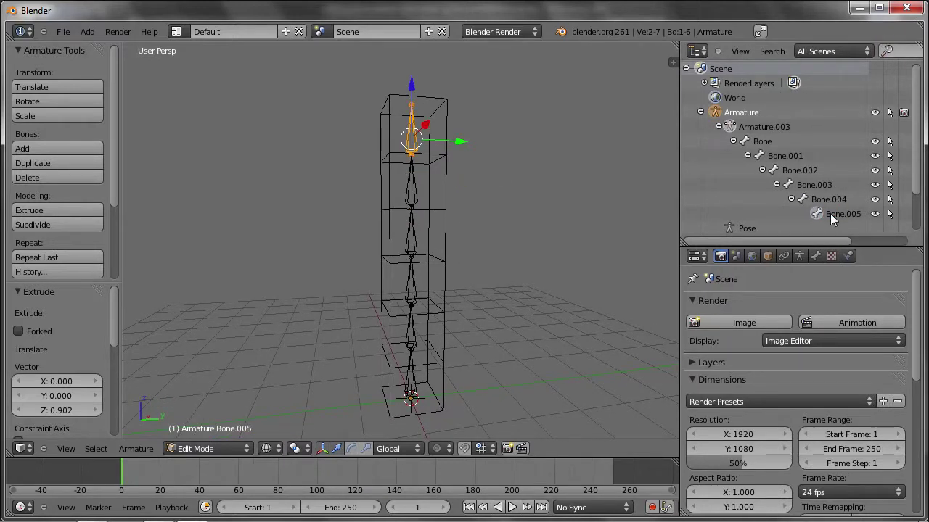
click(821, 200)
click(800, 183)
click(798, 171)
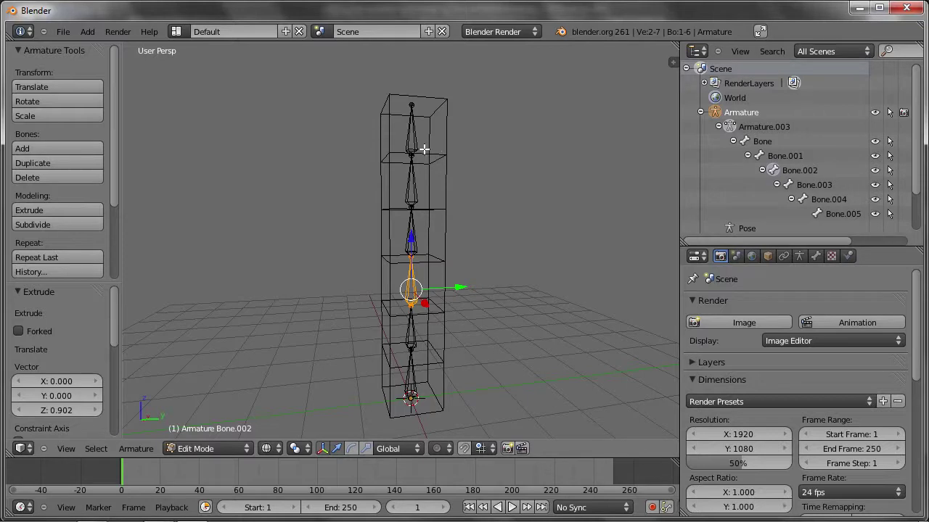
click(799, 257)
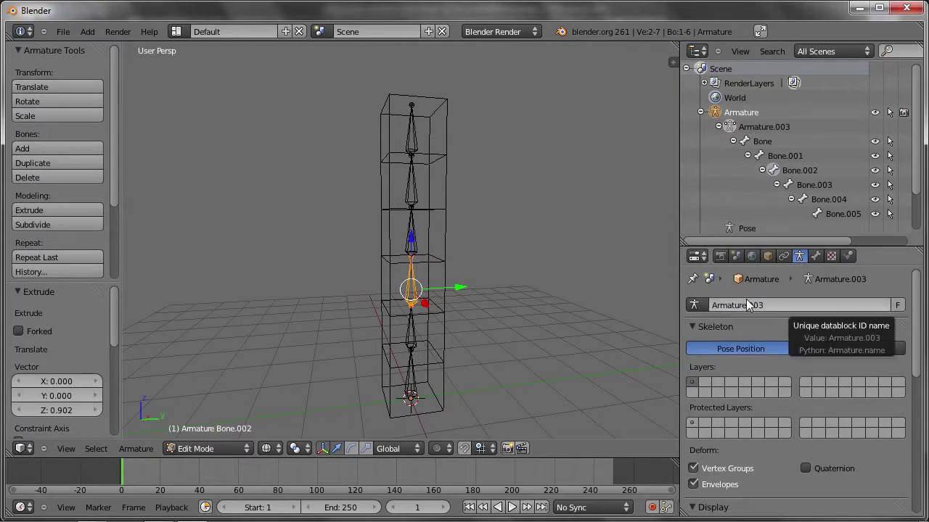
- Show Bone.002's bone settings, then test-move Bone.003 and cancel the move
click(815, 256)
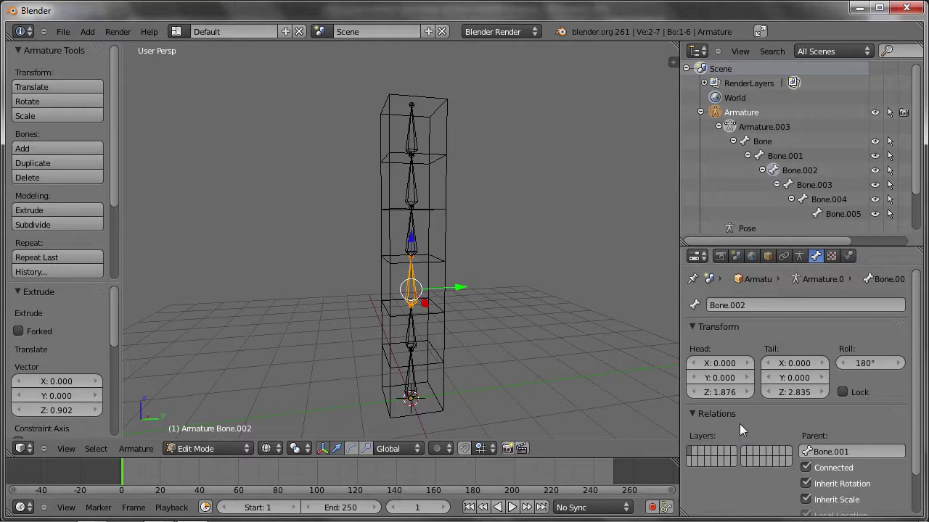
scroll(739, 423, down, 1)
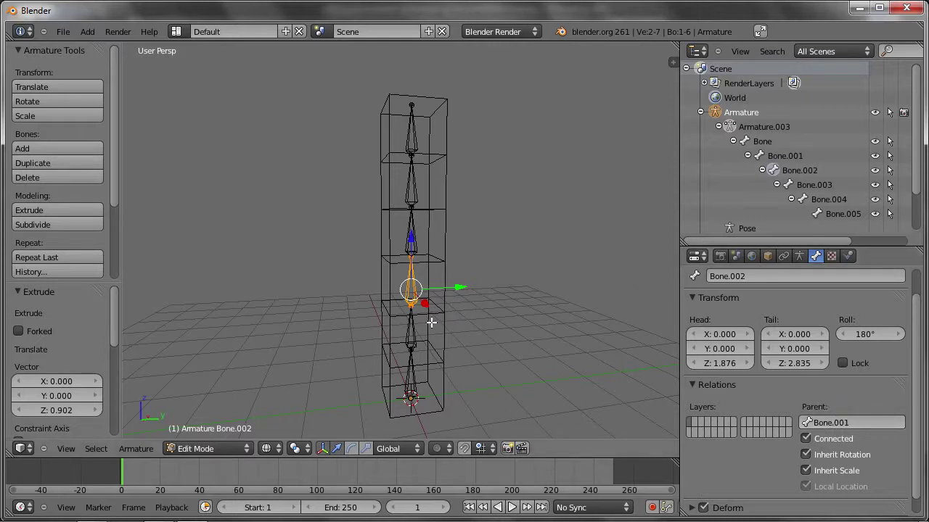
middle_drag(446, 297, 426, 247)
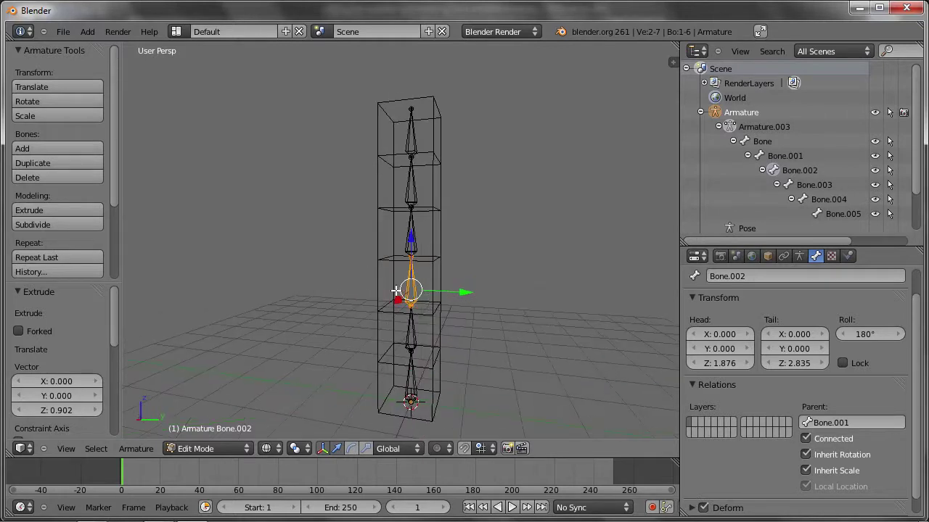
right_click(426, 247)
key(g)
right_click(452, 230)
- Test-move Bone.004 along Y, cancel it, and return the armature to Object Mode
middle_drag(455, 234, 413, 208)
right_click(413, 195)
key(g)
key(y)
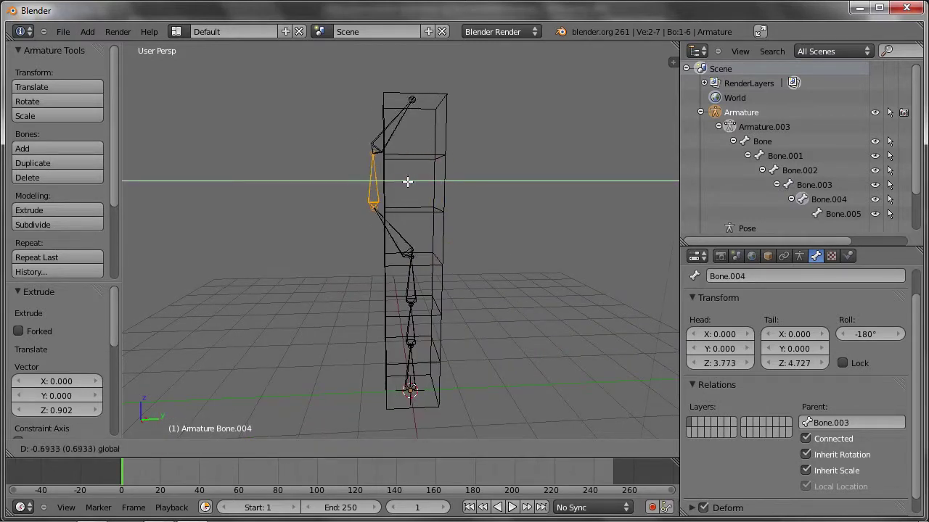
right_click(519, 184)
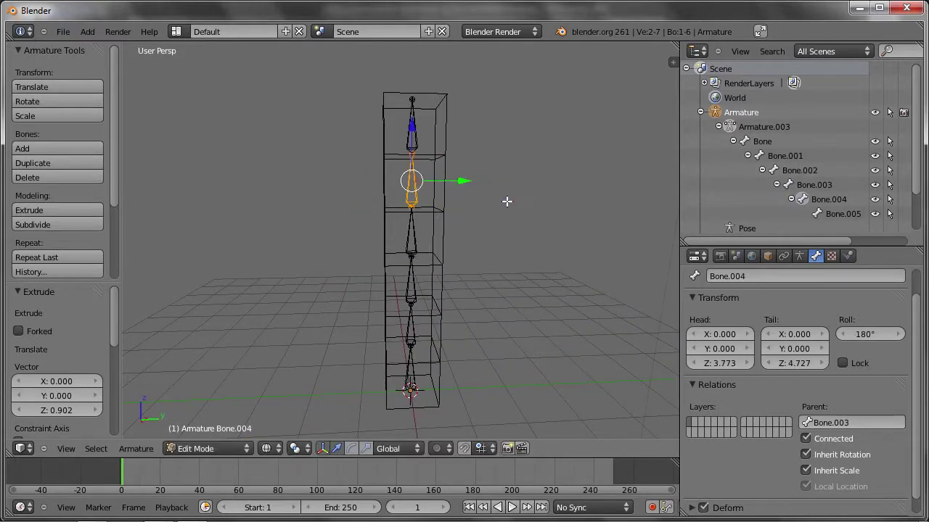
scroll(501, 232, up, 1)
middle_drag(520, 214, 539, 244)
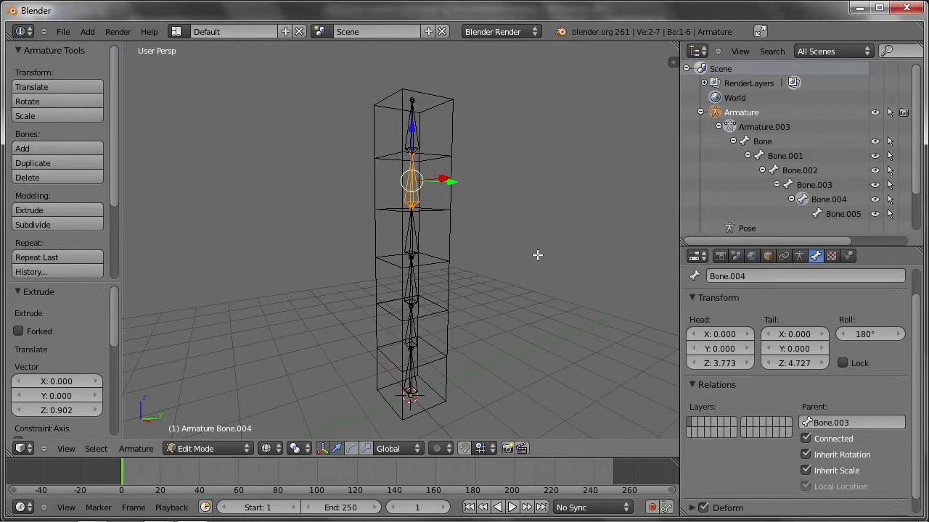
key(Tab)
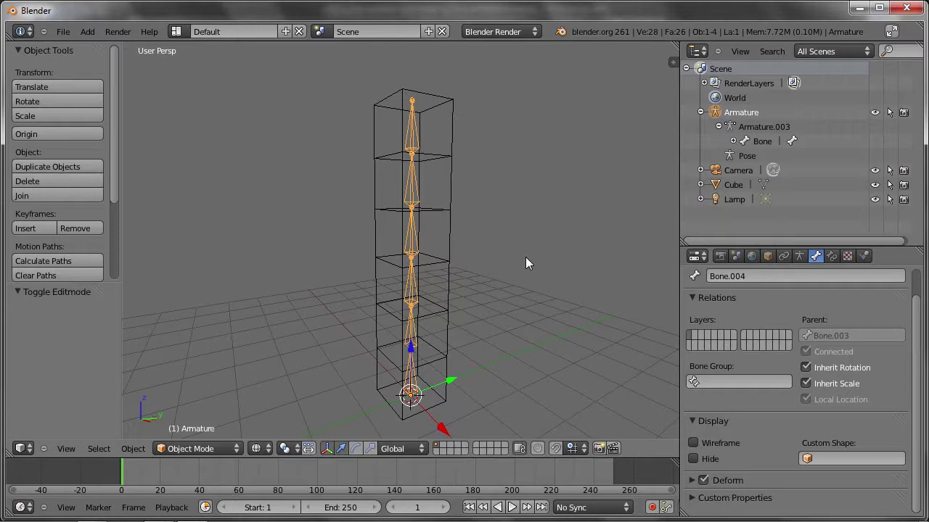
- Parent the Cube to the armature With Automatic Weights, then collapse Armature in the Outliner
right_click(450, 154)
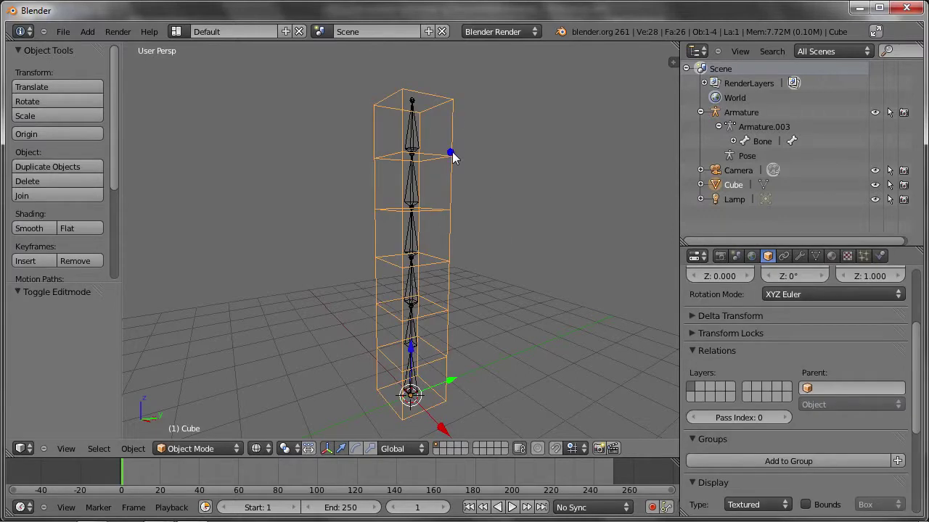
shift+right_click(410, 186)
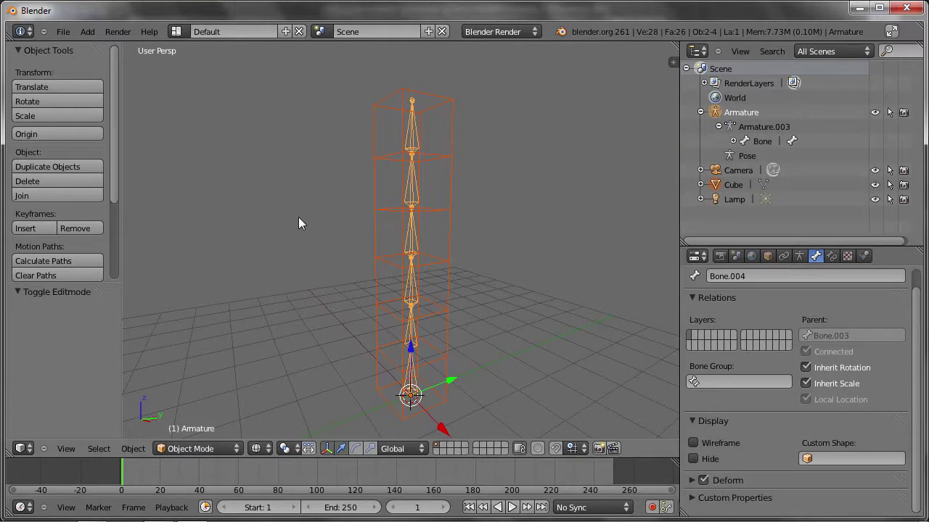
key(ctrl+p)
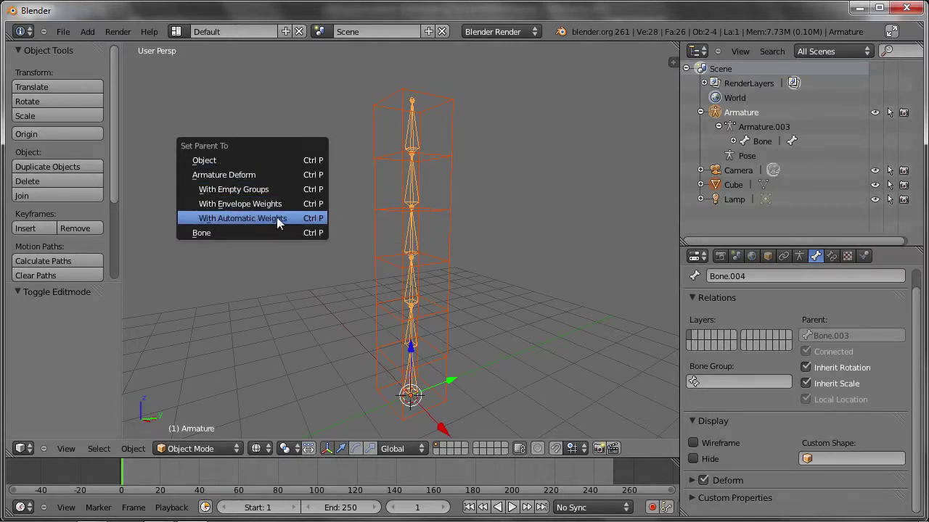
click(234, 218)
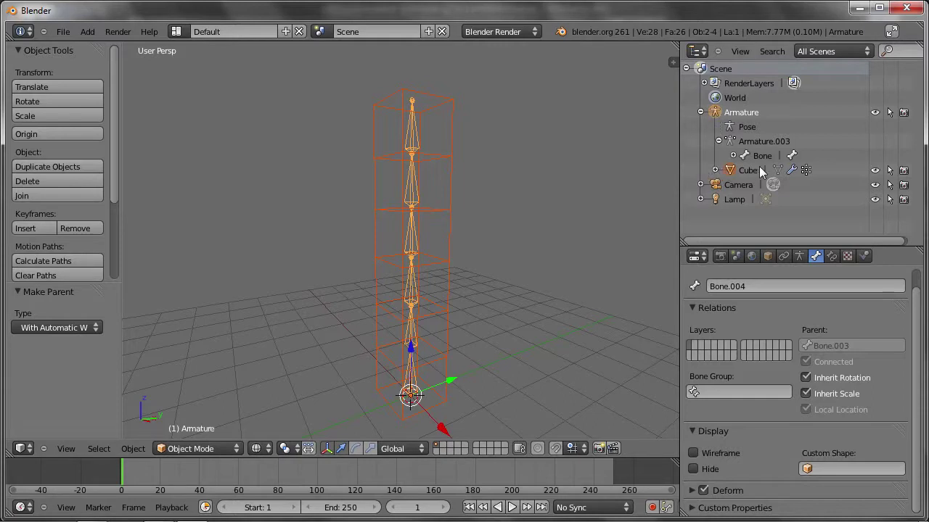
click(700, 112)
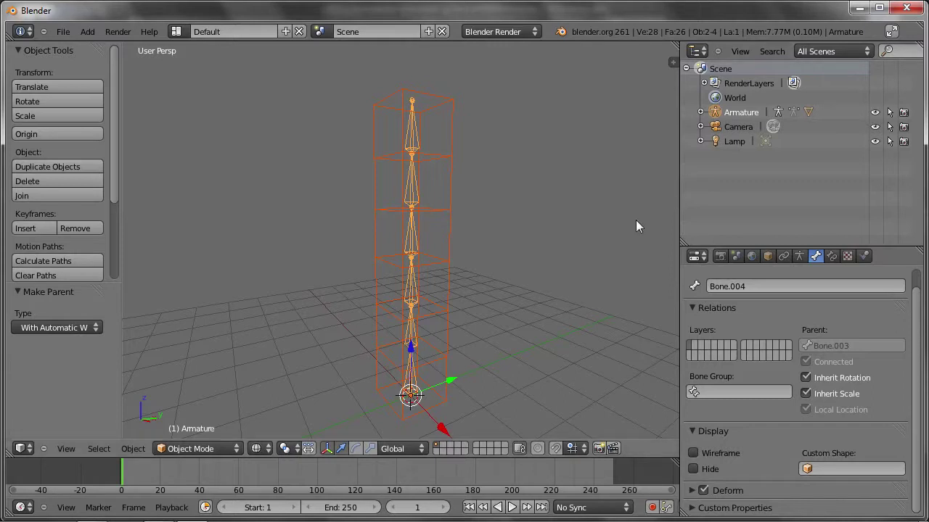
right_click(446, 224)
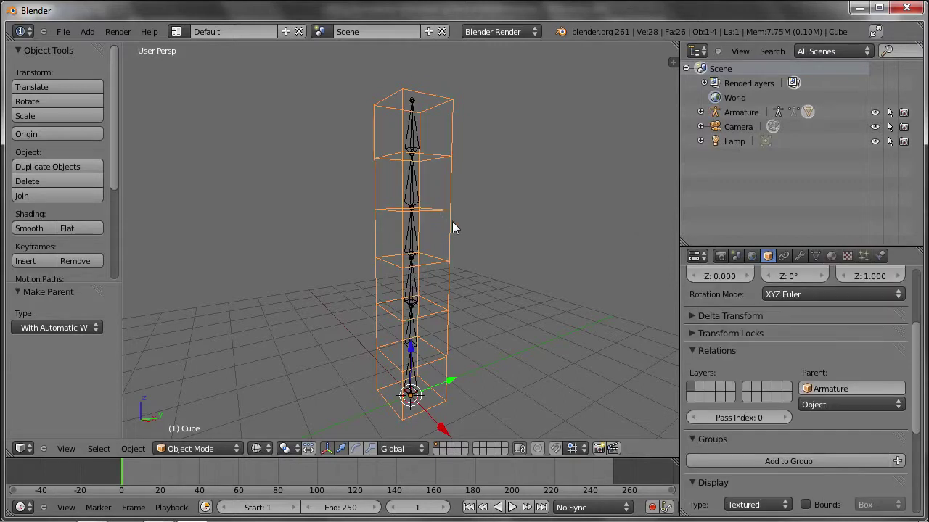
click(800, 256)
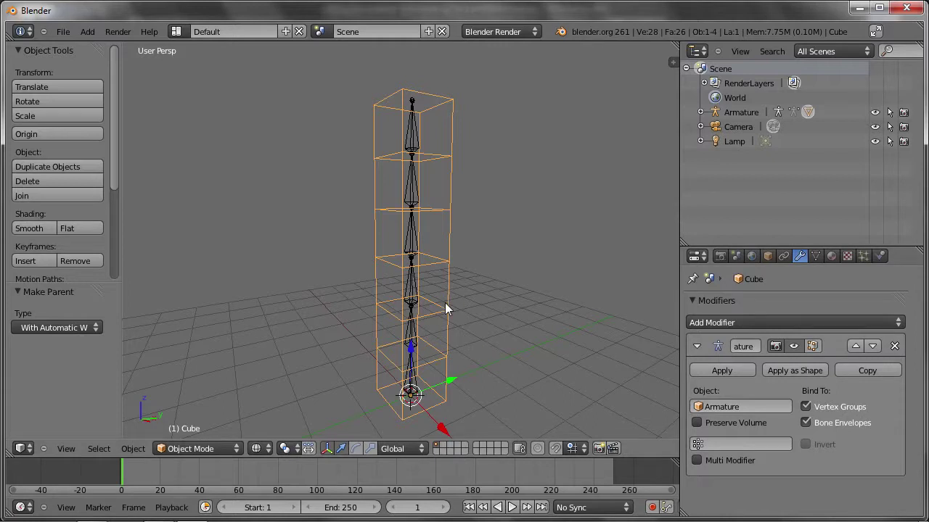
right_click(411, 243)
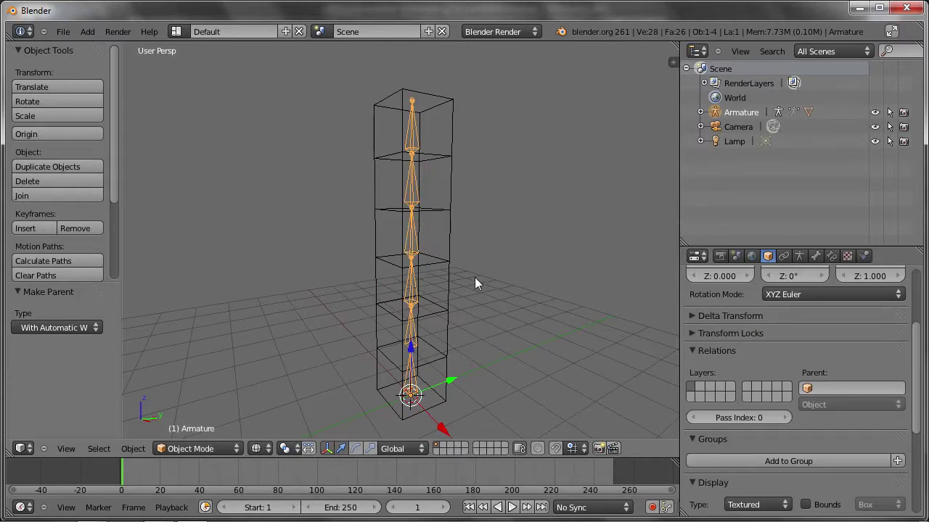
- Enter armature Edit Mode, test-move Bone.003 and cancel, then open the interaction mode list
key(Tab)
right_click(419, 239)
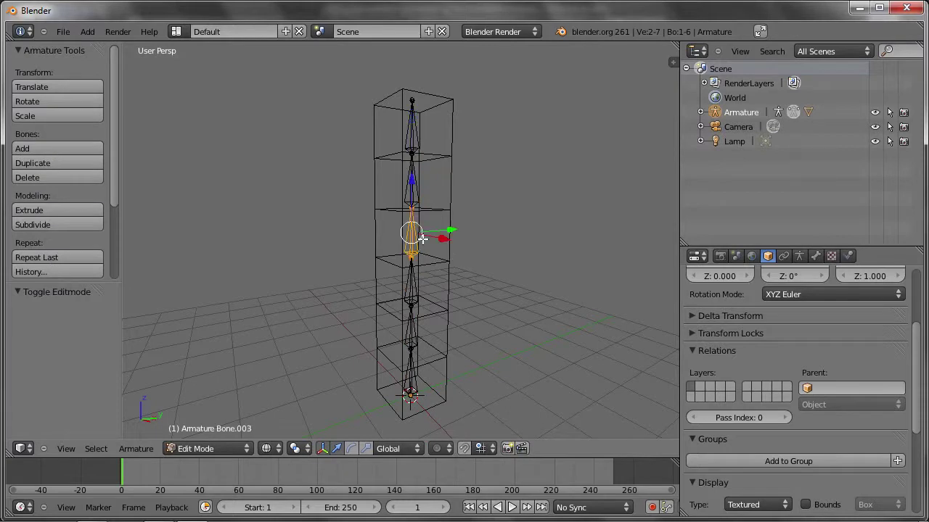
drag(449, 229, 489, 219)
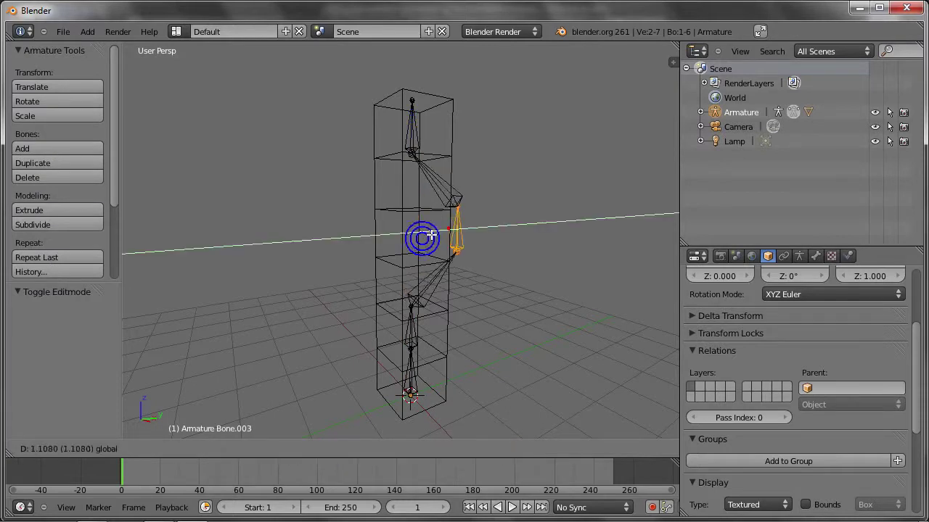
right_click(489, 219)
mouse_move(489, 249)
middle_down()
mouse_move(443, 254)
mouse_move(471, 255)
middle_up()
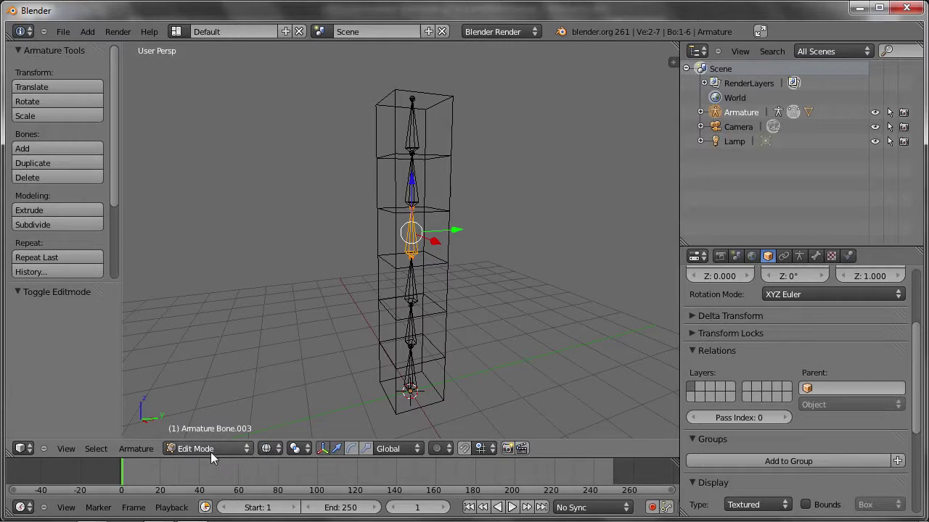
click(171, 449)
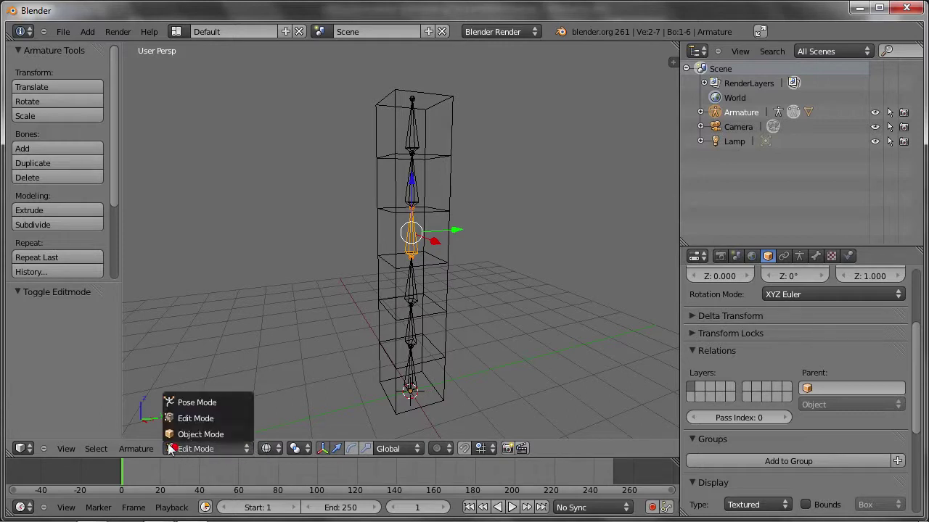
- Switch the armature to Pose Mode and select Bone.003
click(187, 408)
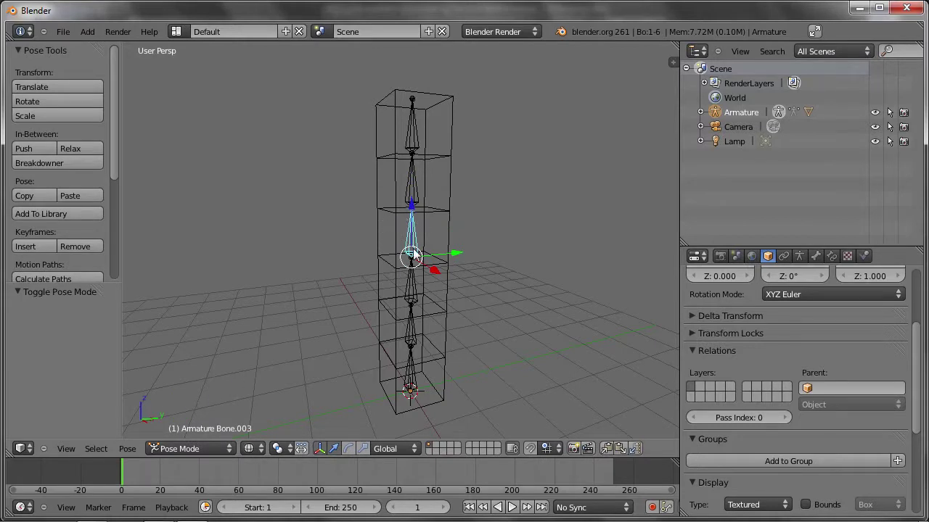
right_click(407, 302)
right_click(418, 234)
right_click(415, 211)
right_click(415, 232)
mouse_move(490, 261)
middle_down()
mouse_move(469, 242)
mouse_move(449, 254)
mouse_move(467, 273)
middle_up()
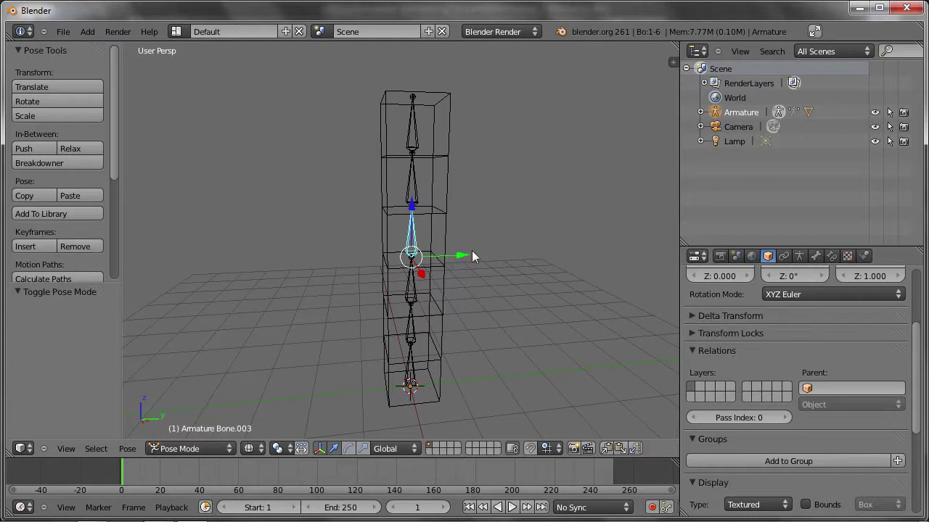
- Rotate Bone.003, Bone.004 and the tip Bone.005 to bend the upper spine
key(r)
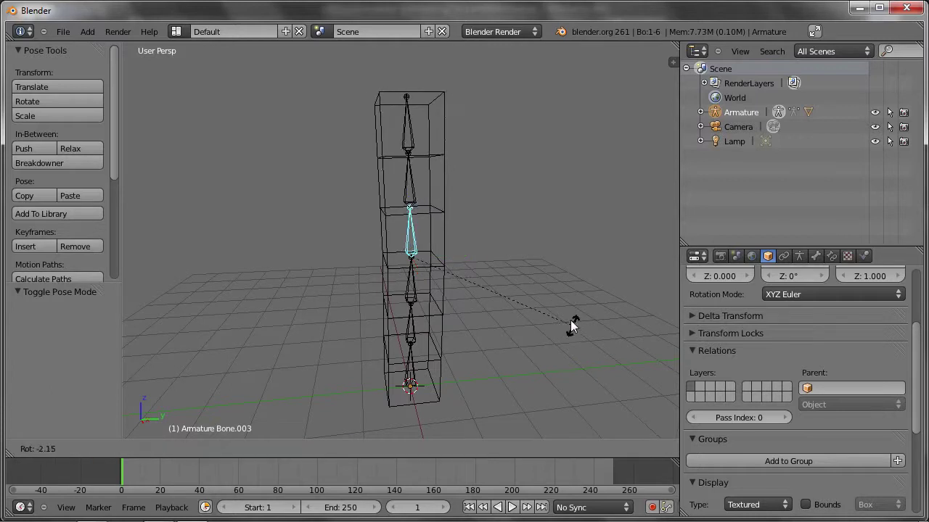
click(529, 245)
right_click(384, 200)
key(r)
click(277, 161)
right_click(296, 189)
key(r)
click(295, 214)
- Rotate Bone.002, the bone below it, and the root bone to curve the lower spine
right_click(420, 294)
key(r)
click(435, 335)
key(ctrl+Tab)
right_click(415, 330)
right_click(416, 330)
key(ctrl+Tab)
key(r)
click(495, 342)
right_click(420, 369)
key(r)
click(478, 330)
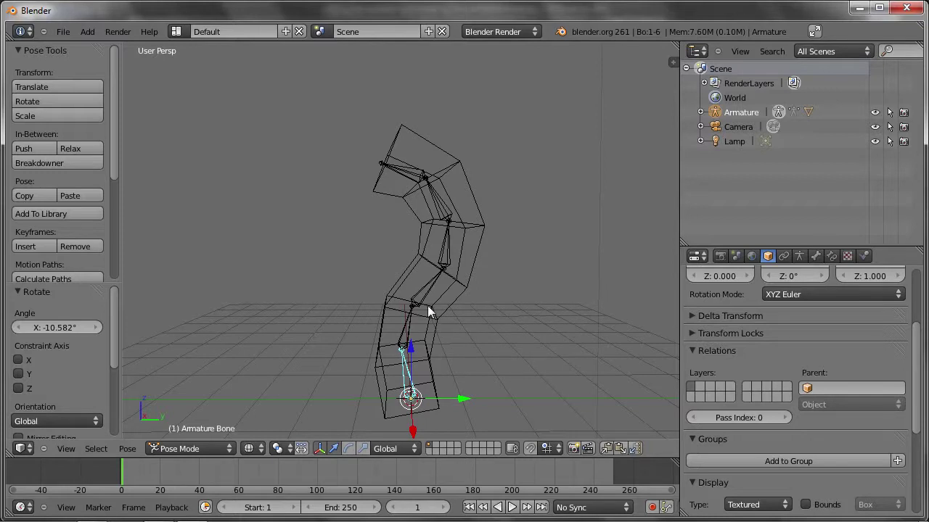
- Cancel the chain move attempts and scale the root bone, then cancel the enlargement
mouse_move(411, 398)
mouse_down()
mouse_move(374, 373)
mouse_move(443, 377)
mouse_up()
right_click(402, 351)
right_click(450, 385)
key(s)
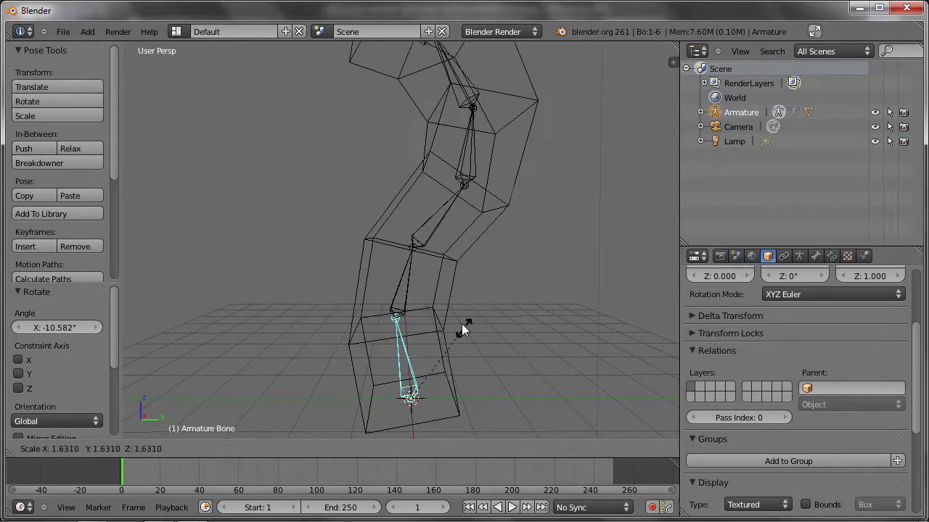
click(453, 327)
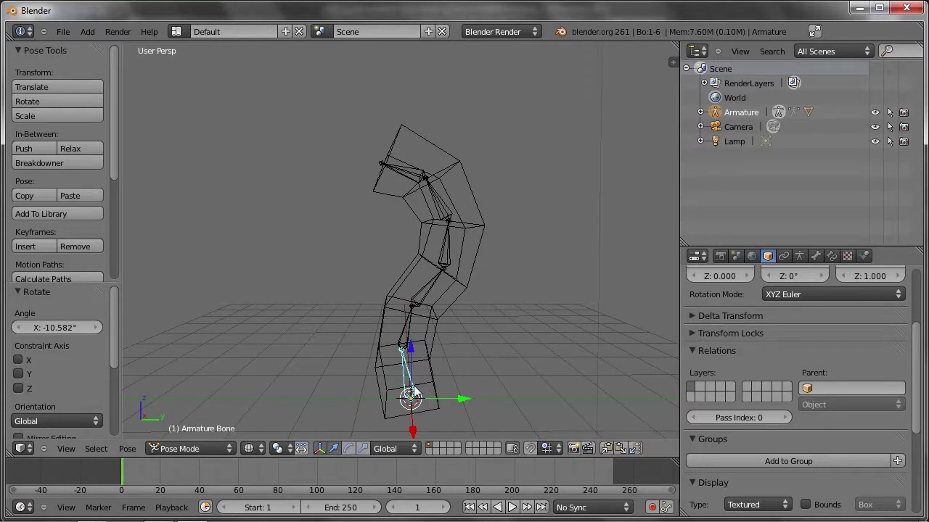
key(s)
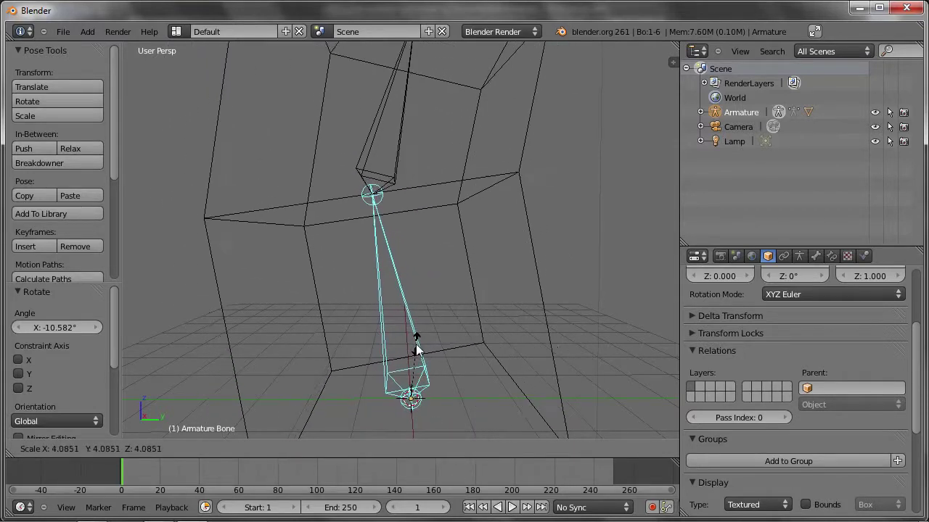
key(Escape)
- Rotate Bone.001 slightly around the X axis
right_click(408, 323)
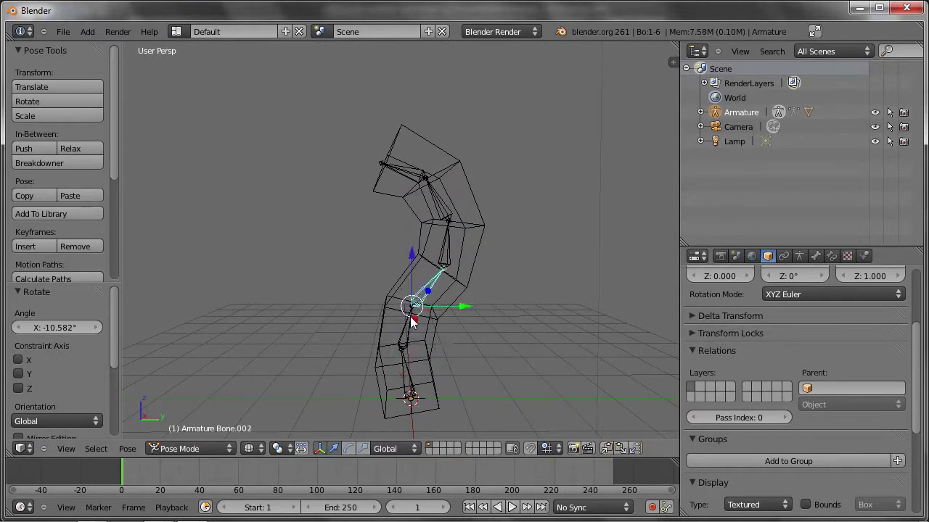
right_click(410, 386)
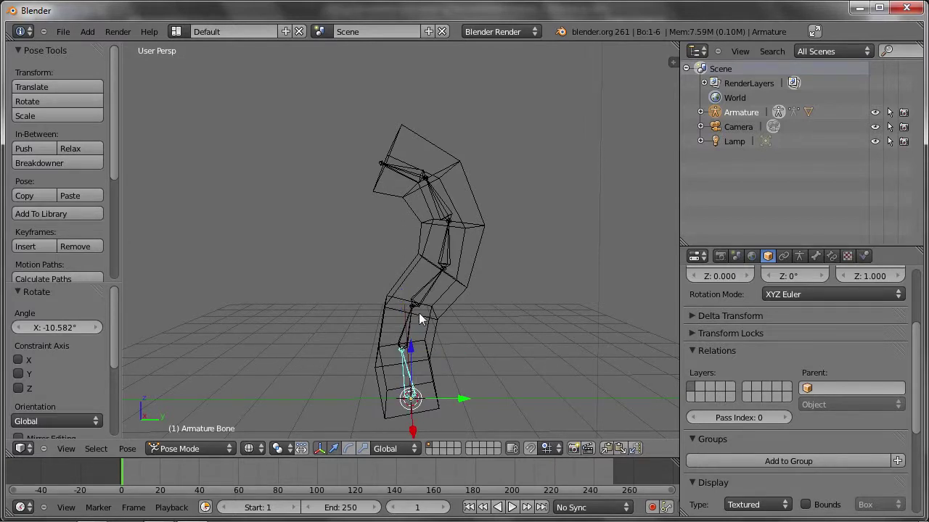
right_click(406, 325)
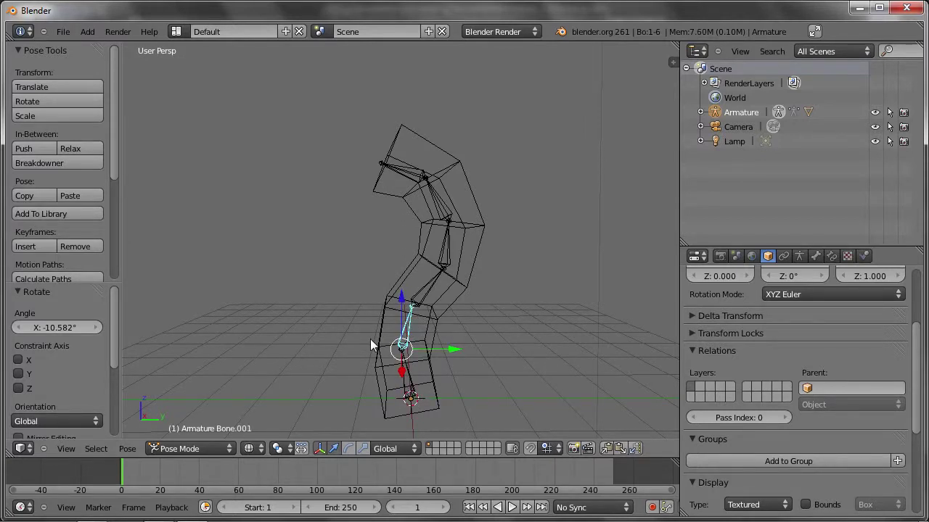
key(r)
key(x)
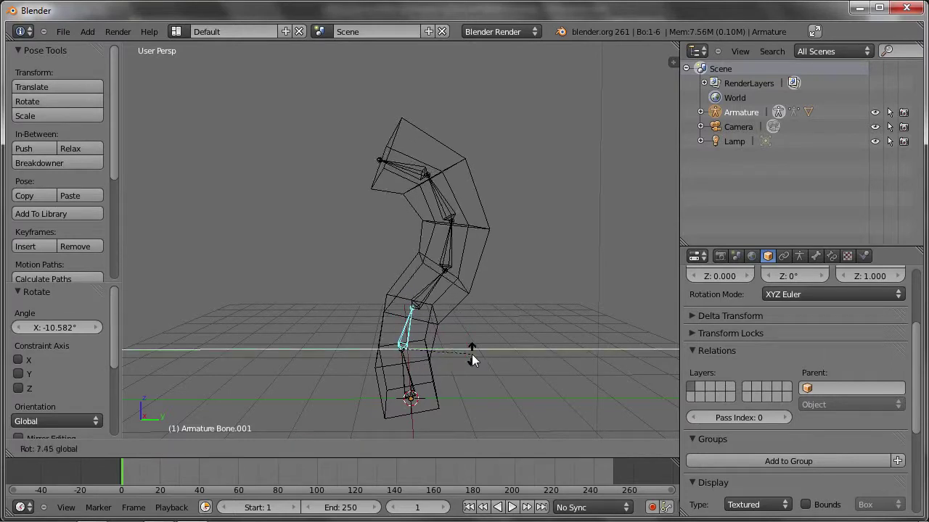
click(469, 348)
- Cancel a second Y-axis rotation of Bone.001 and switch the armature to Edit Mode
middle_drag(469, 348, 441, 345)
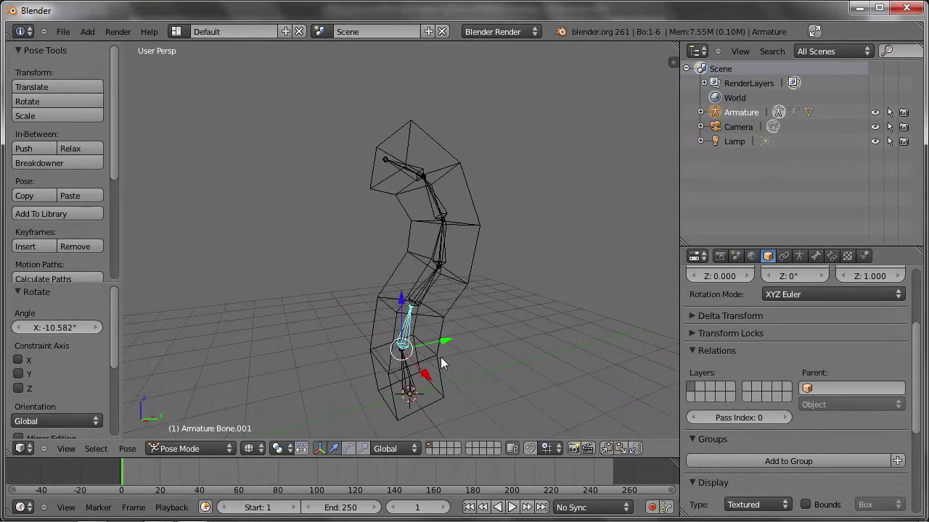
key(r)
key(y)
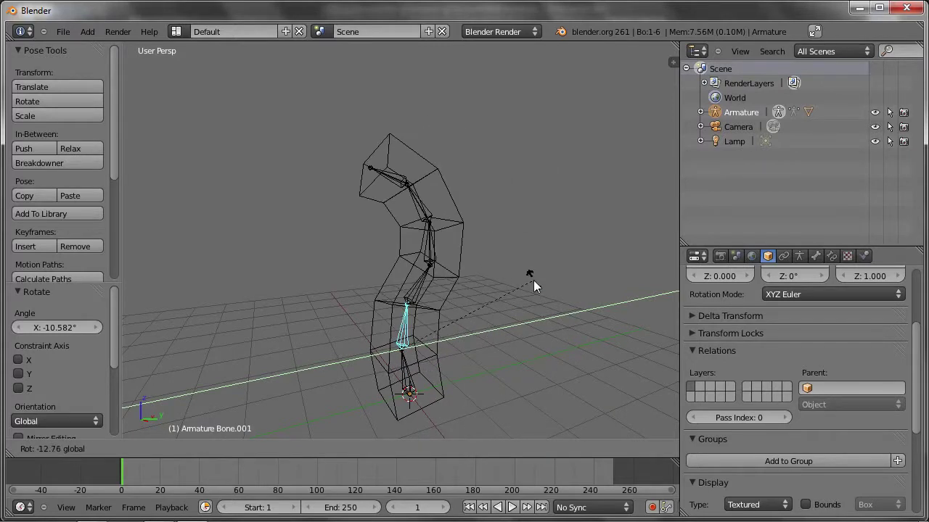
right_click(557, 271)
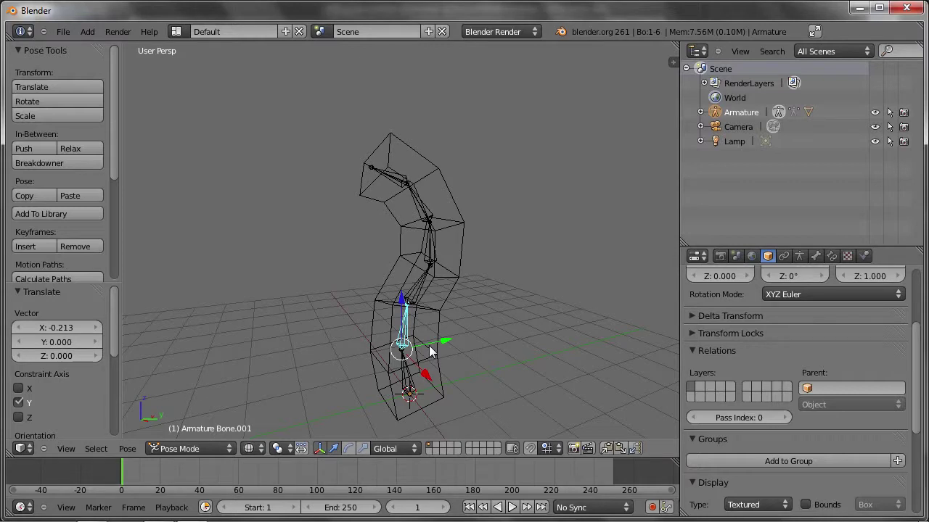
scroll(430, 352, up, 2)
scroll(421, 340, up, 2)
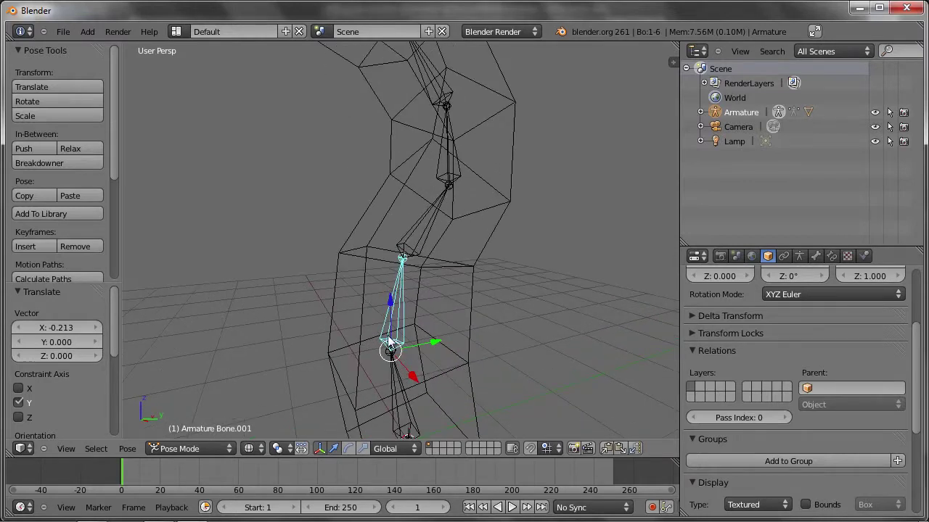
key(Tab)
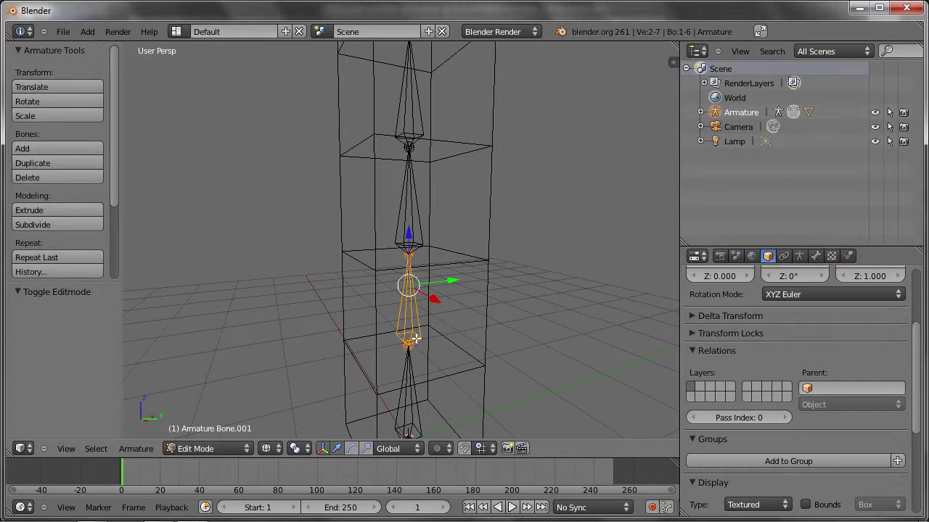
- Return the armature to Pose Mode and select Bone.001
right_click(409, 240)
middle_drag(431, 311, 422, 288)
scroll(411, 337, up, 3)
right_click(401, 341)
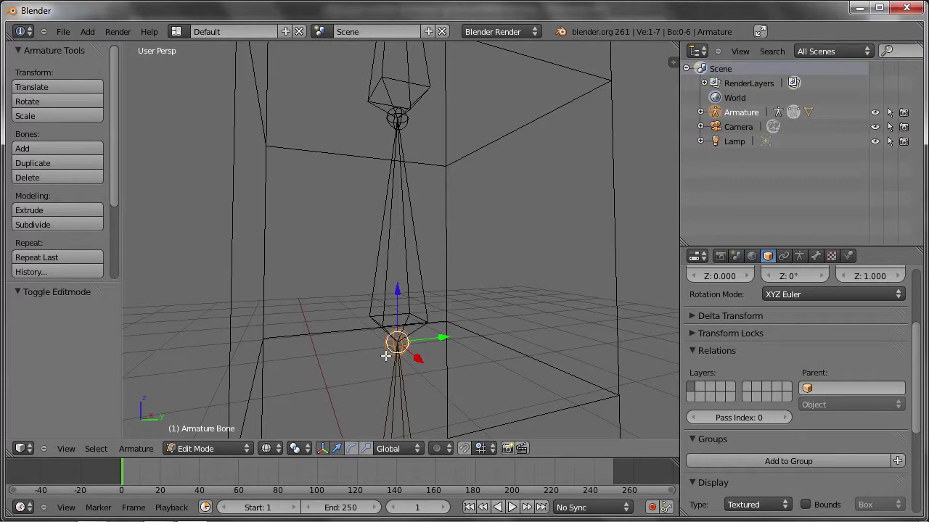
key(ctrl+Tab)
right_click(351, 303)
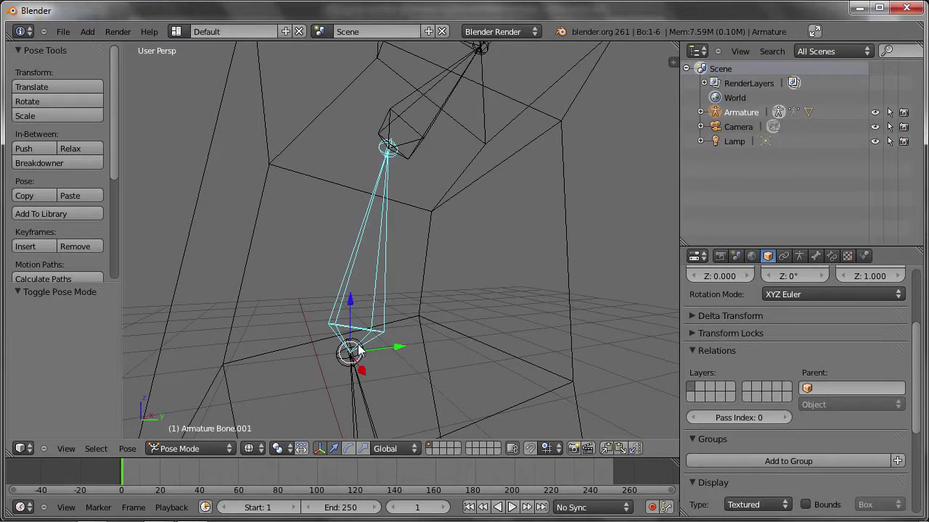
scroll(371, 322, down, 4)
scroll(406, 324, down, 2)
- Rotate Bone.001 and Bone.003 (29.108°) to bend the column, then select all bones
key(r)
click(416, 281)
right_click(370, 250)
key(r)
click(362, 207)
right_click(362, 208)
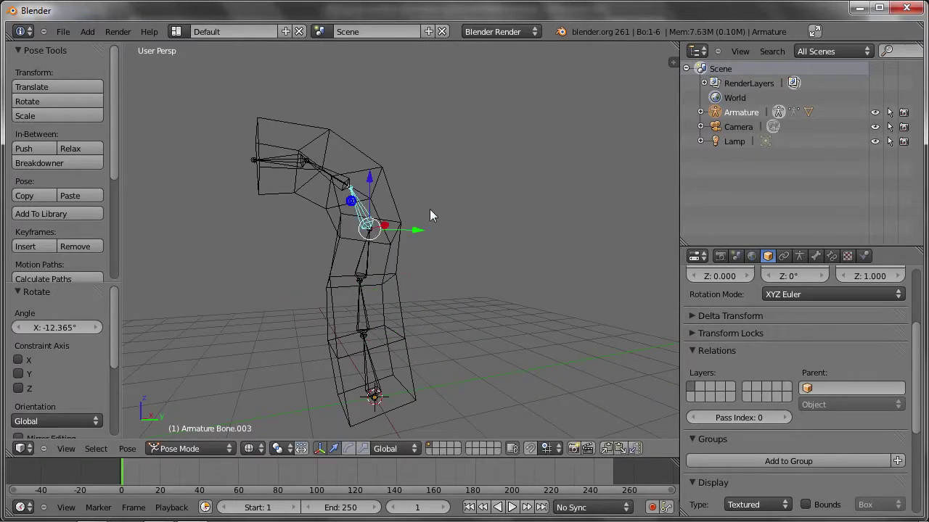
key(r)
click(470, 248)
key(s)
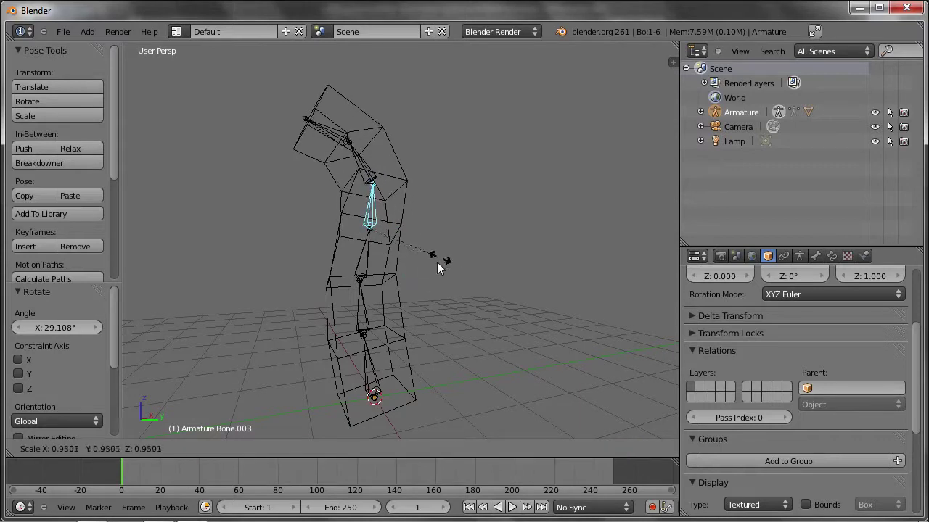
right_click(437, 268)
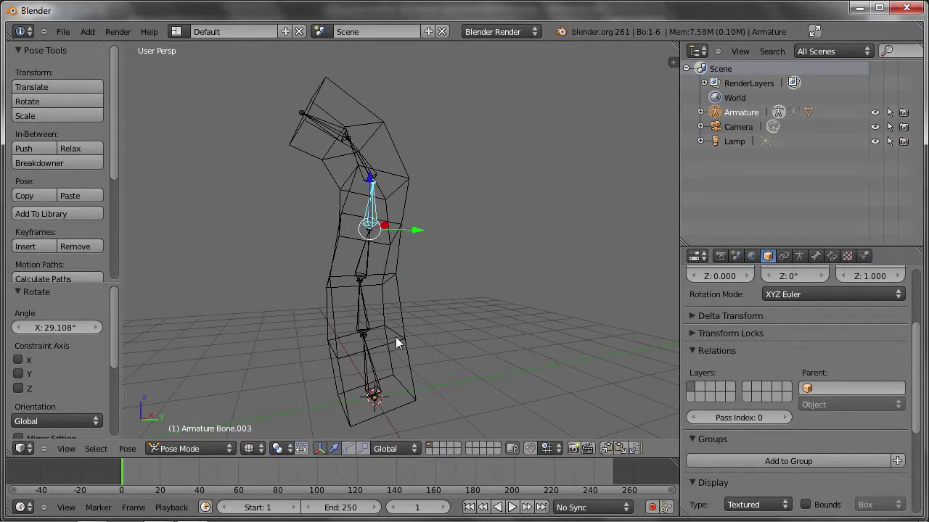
key(a)
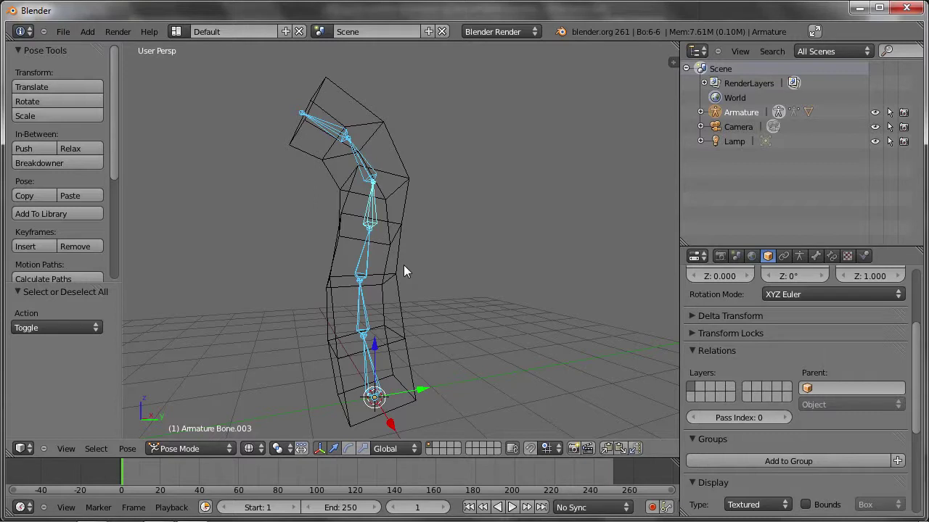
- Clear rotation and scale on all bones and show the transform sidebar
key(alt+r)
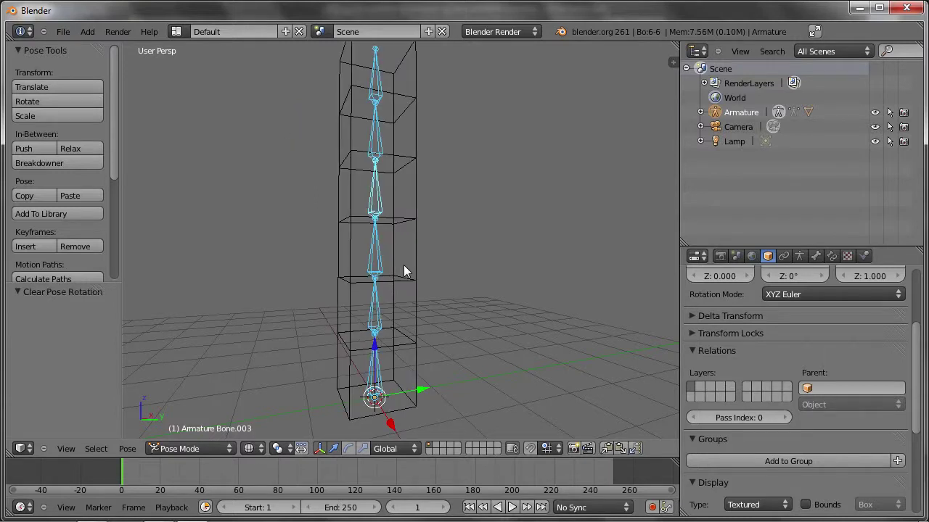
key(alt+s)
key(n)
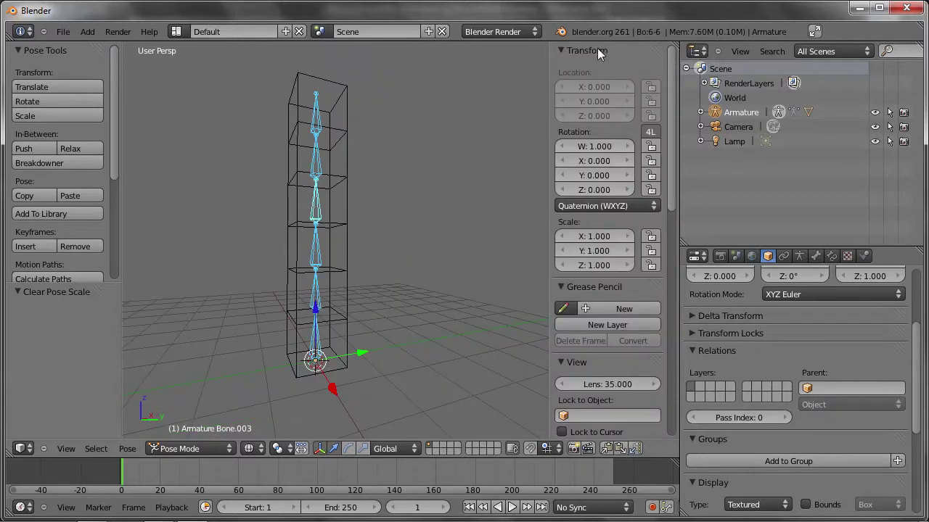
- Test a rotation on Bone.004, reset it, then select all bones for keyframing
right_click(315, 114)
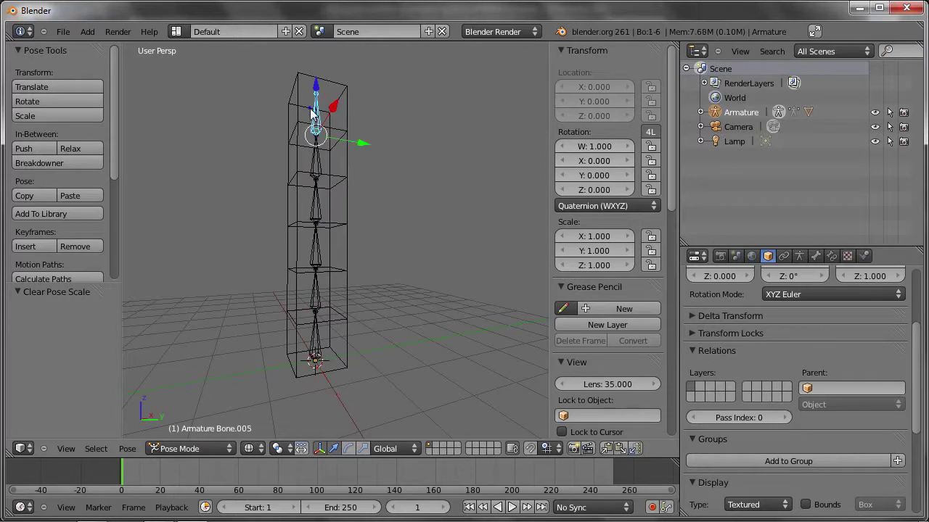
right_click(330, 146)
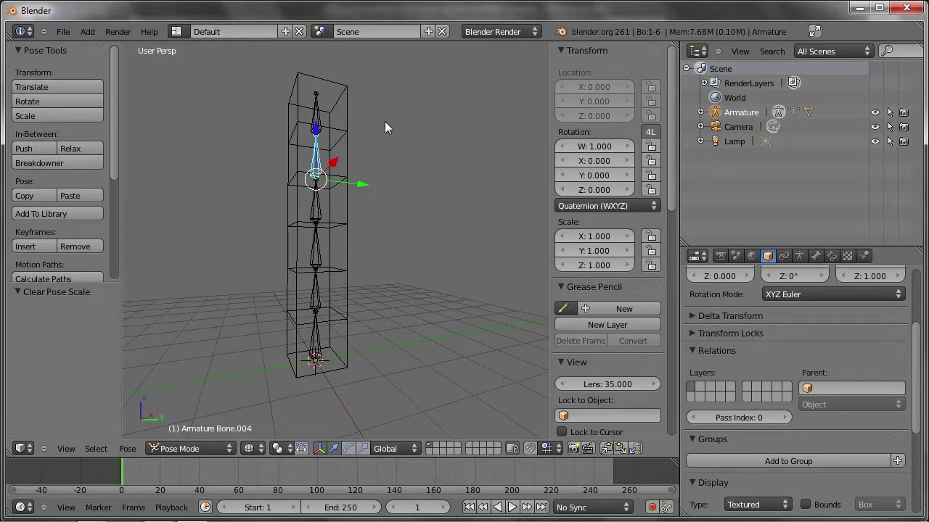
key(r)
click(416, 219)
key(alt+r)
key(a)
key(a)
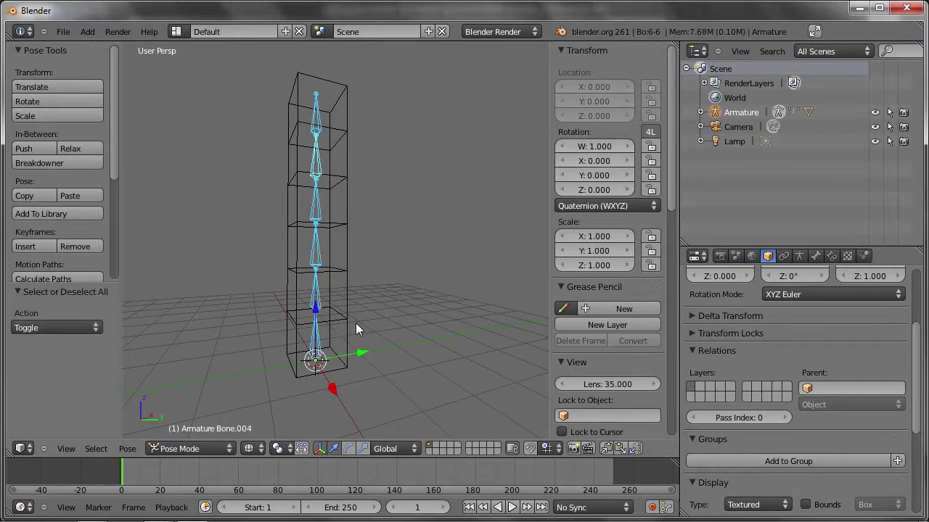
key(i)
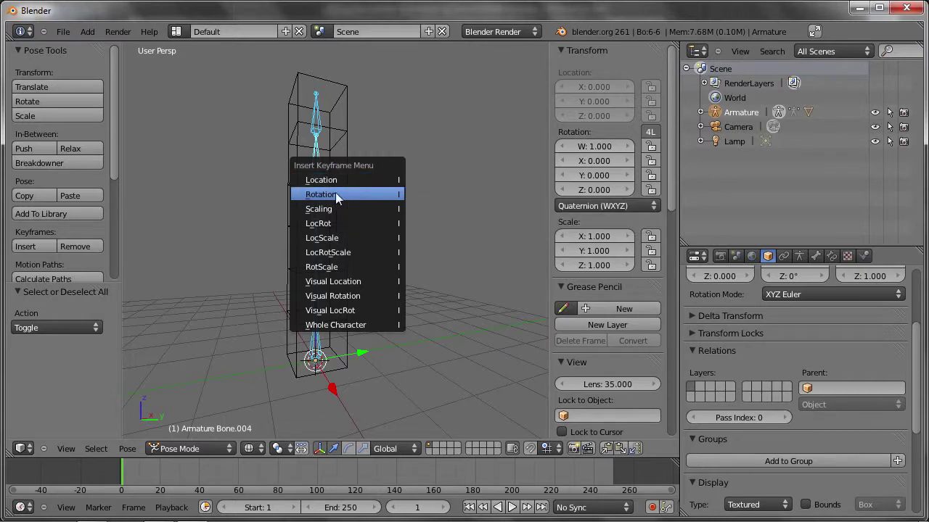
- Key all bones' rotation at frame 1, then at frame 20 bend Bone.001 and Bone.002
click(331, 194)
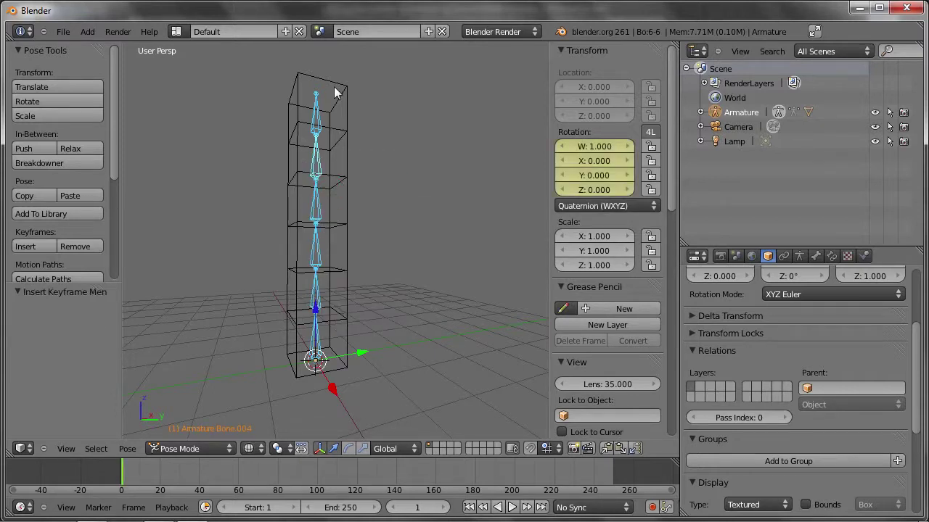
drag(145, 477, 159, 477)
right_click(317, 293)
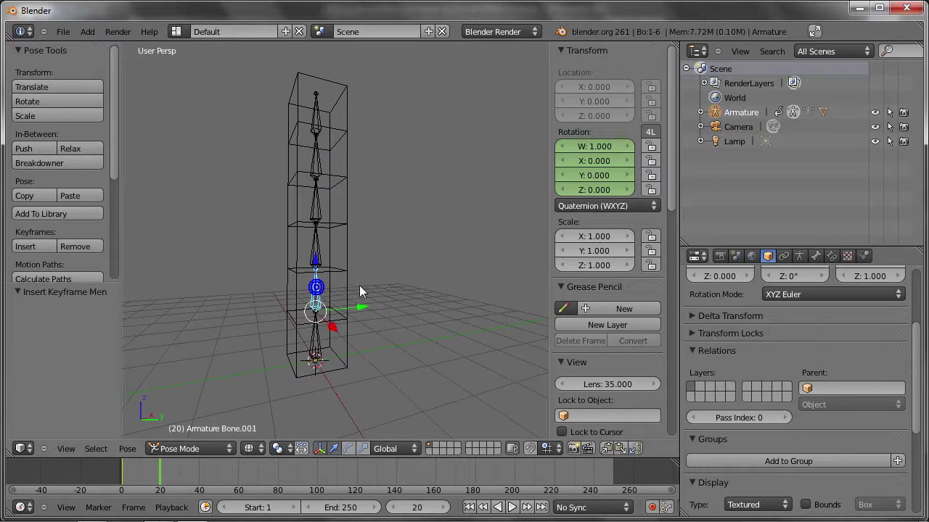
key(r)
click(287, 255)
right_click(287, 254)
key(r)
click(298, 240)
- Rotate Bone.003, Bone.004 and Bone.005 to curl the column into a hook
right_click(309, 217)
key(r)
click(335, 240)
right_click(355, 225)
key(r)
click(376, 244)
right_click(406, 253)
key(r)
click(390, 282)
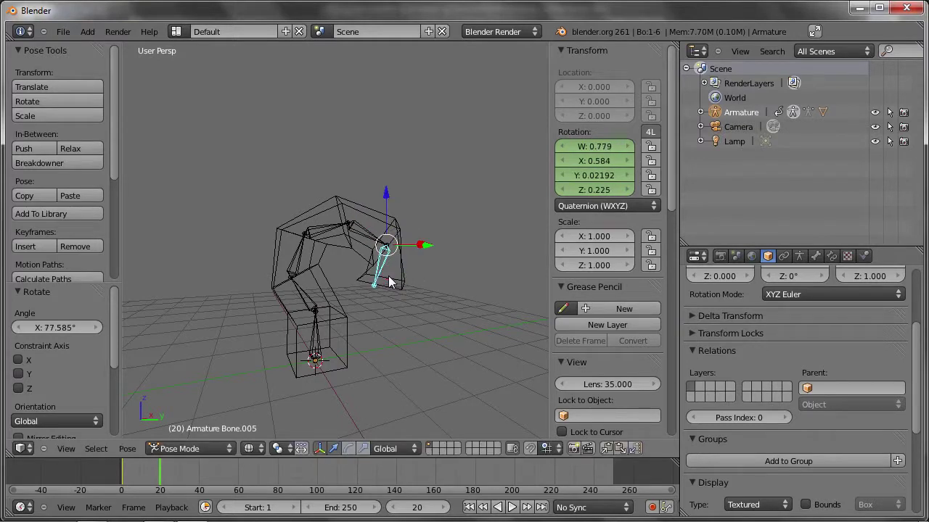
- Key all bones' rotation at frame 20 and scrub back to preview the bend
key(a)
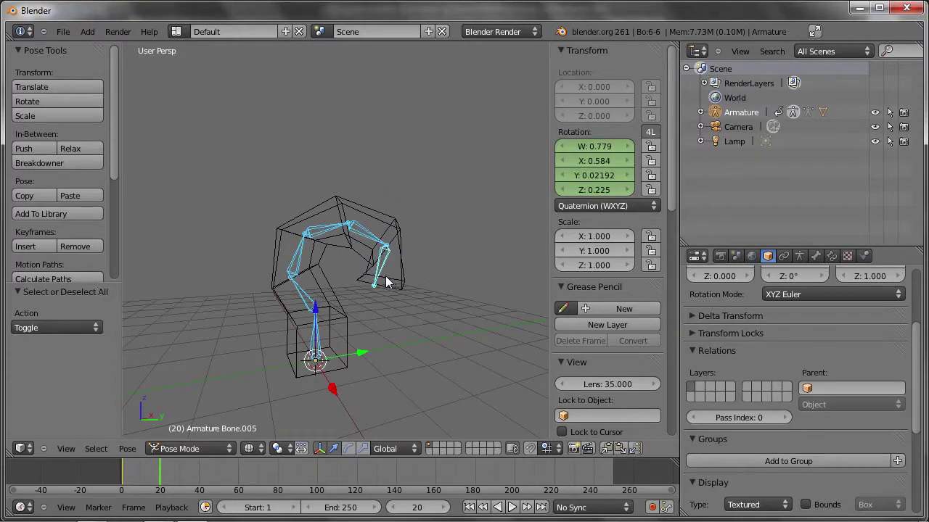
key(i)
click(529, 273)
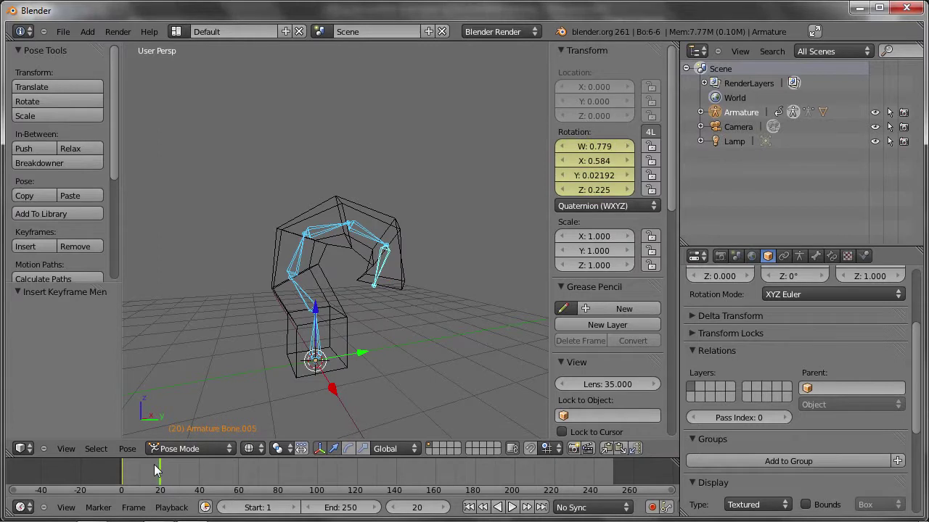
mouse_move(156, 469)
mouse_down()
mouse_move(133, 472)
mouse_move(154, 468)
mouse_move(129, 456)
mouse_move(144, 459)
mouse_move(130, 465)
mouse_move(156, 463)
mouse_move(141, 468)
mouse_up()
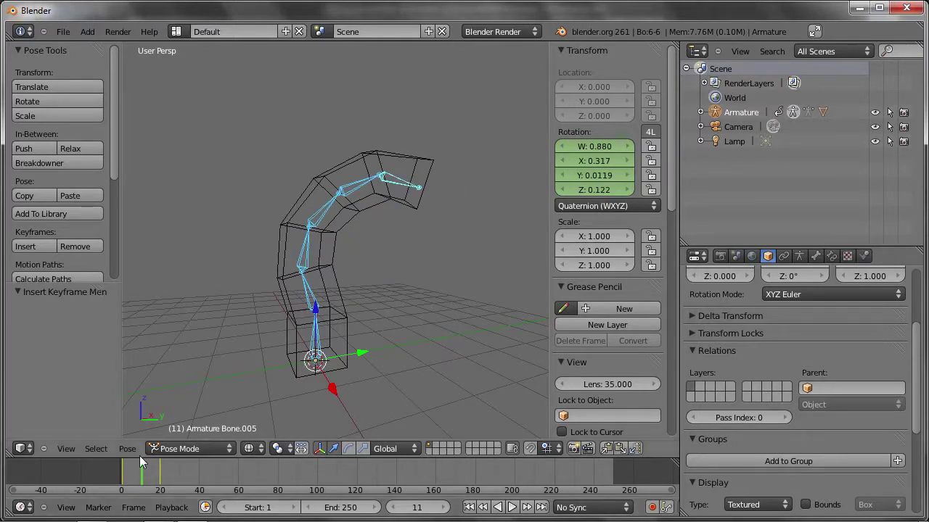
drag(712, 245, 712, 169)
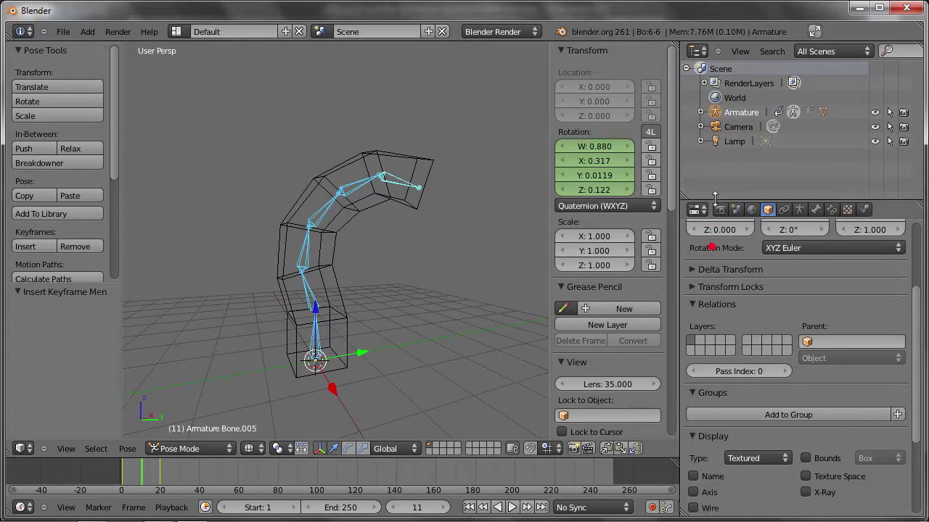
- Add a Subdivision Surface modifier to the Cube, switch to solid shading, and play the animation
right_click(363, 210)
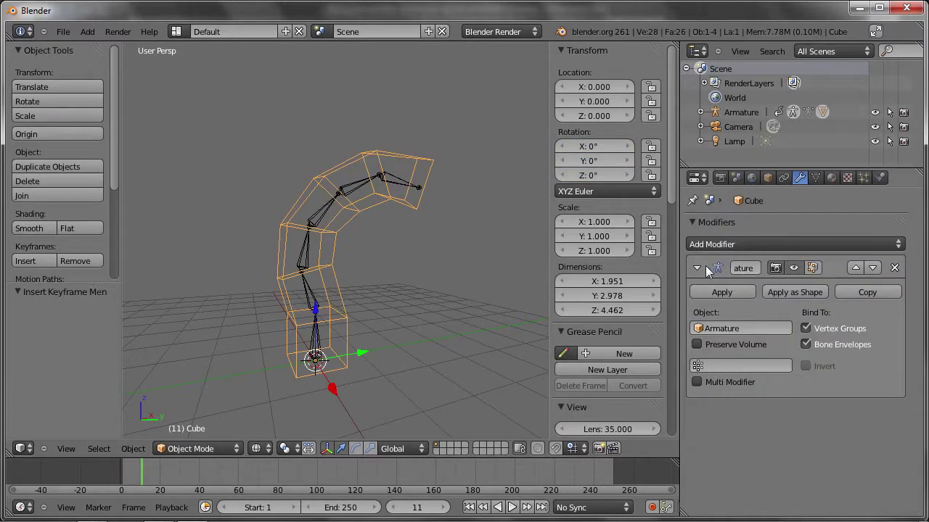
click(701, 244)
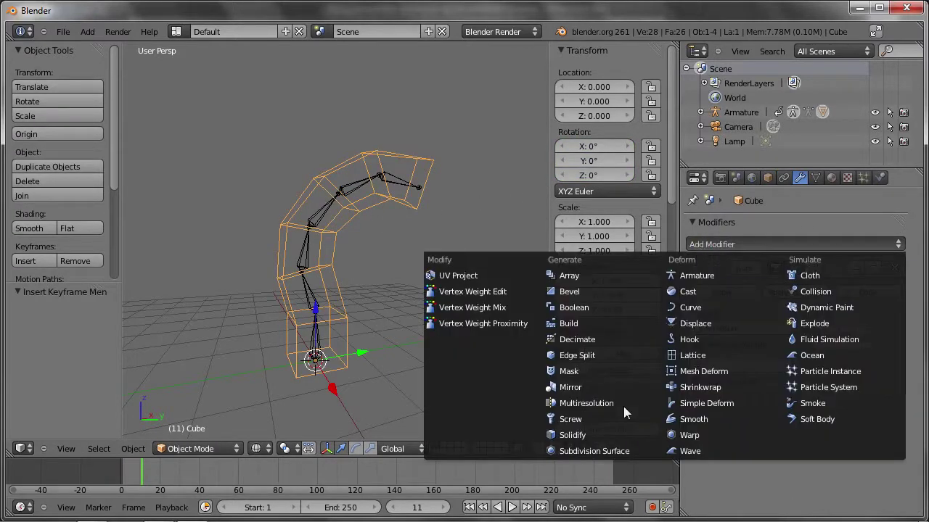
click(593, 450)
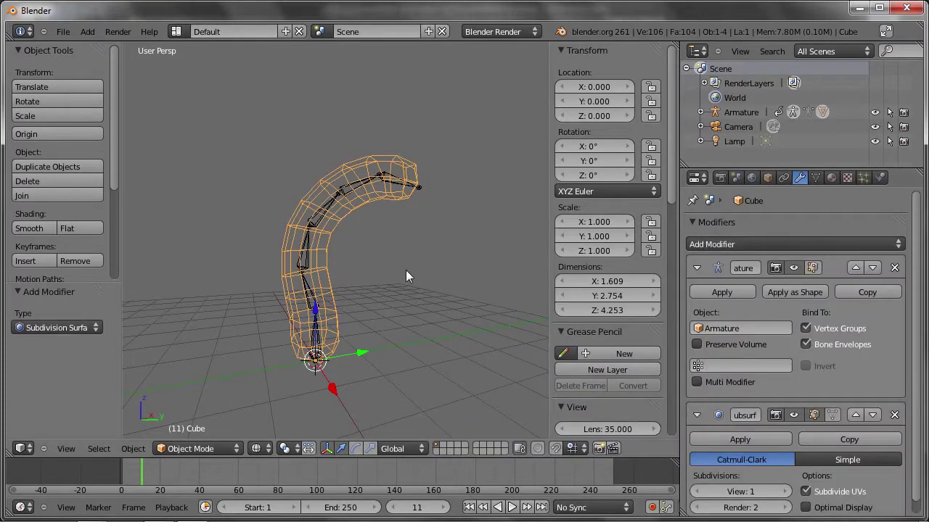
key(z)
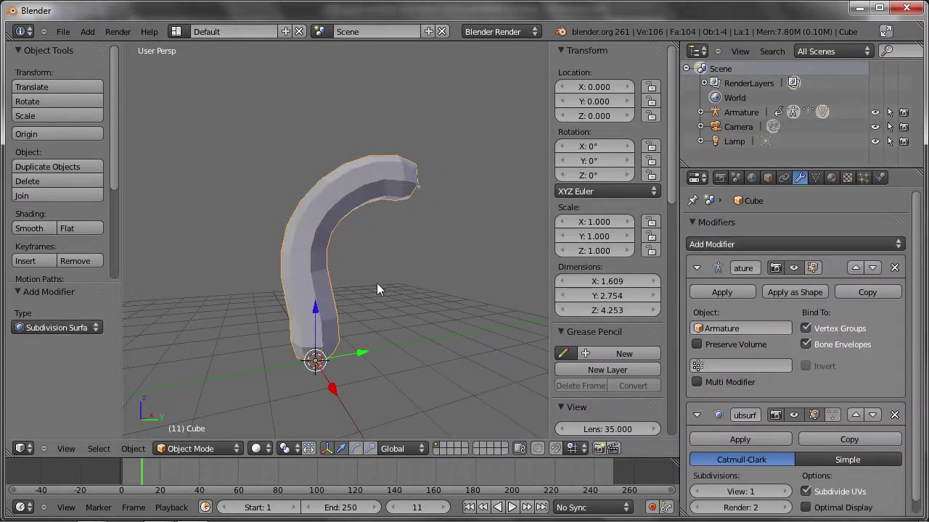
key(alt+a)
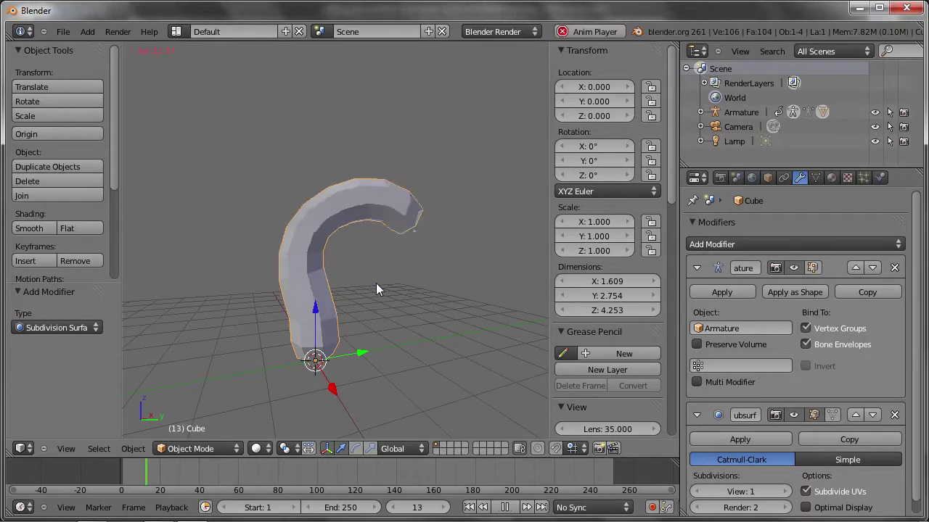
key(Escape)
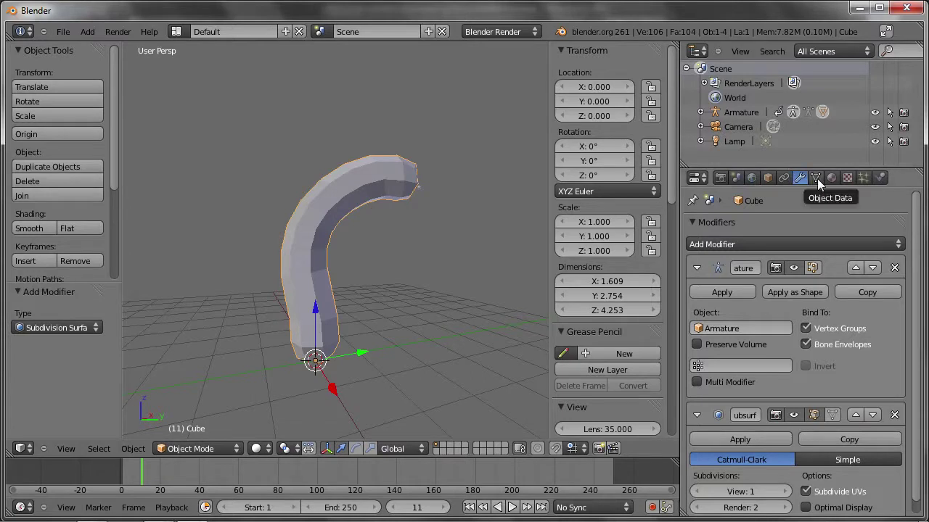
- In the Cube's vertex groups, enter Edit Mode and inspect the Bone, Bone.001 and Bone.003 groups
click(816, 178)
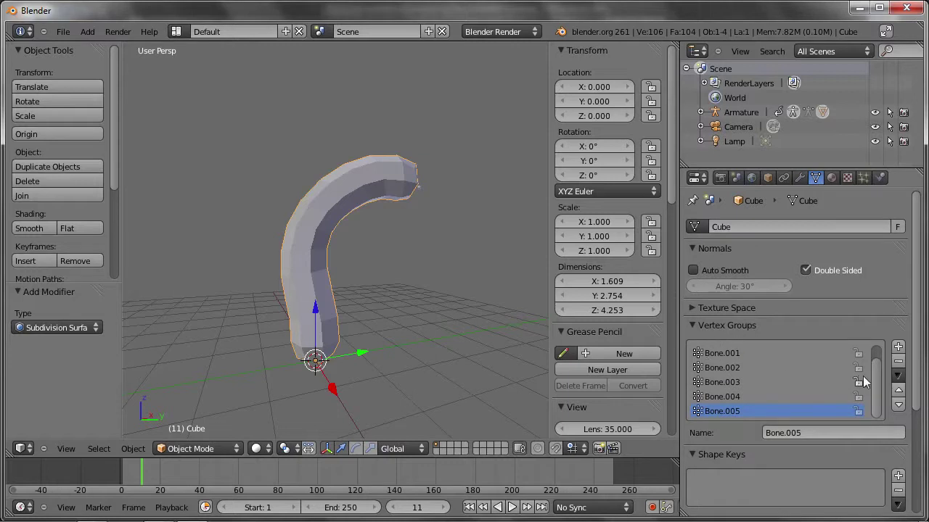
drag(876, 379, 877, 354)
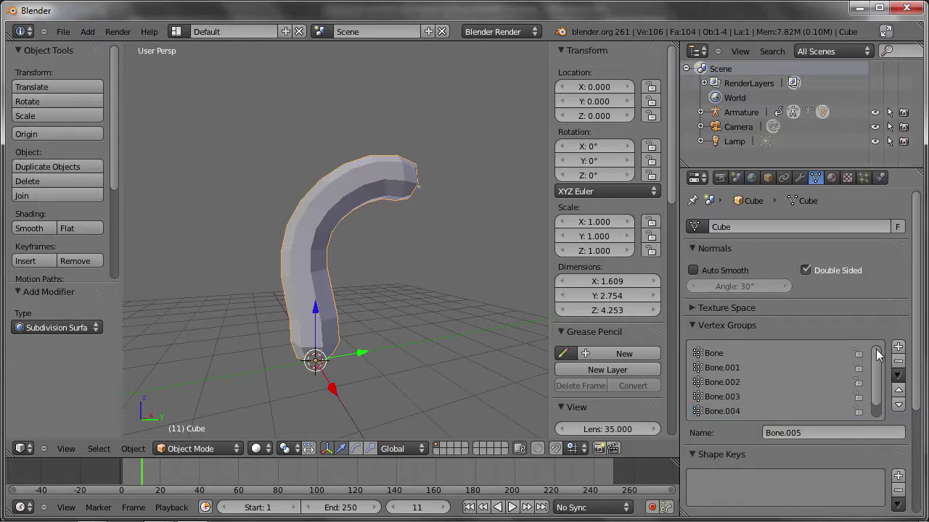
click(708, 353)
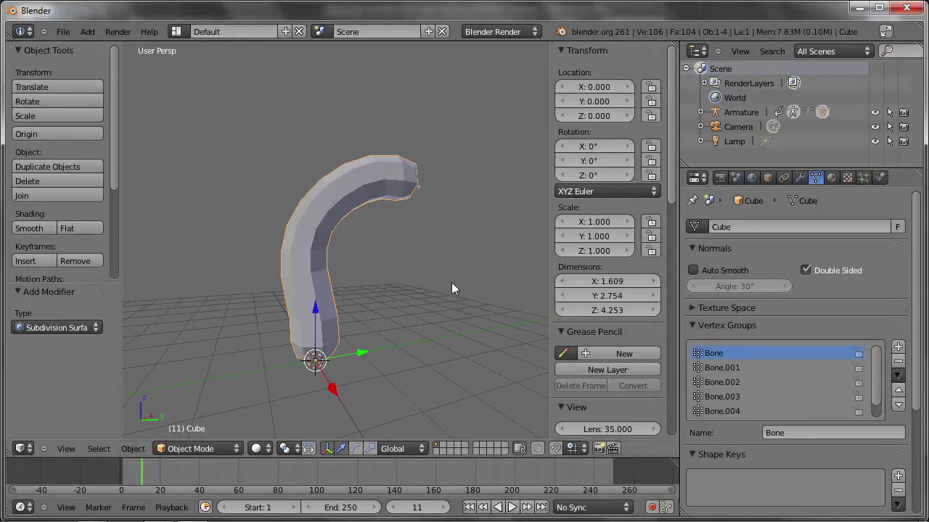
key(Tab)
click(723, 367)
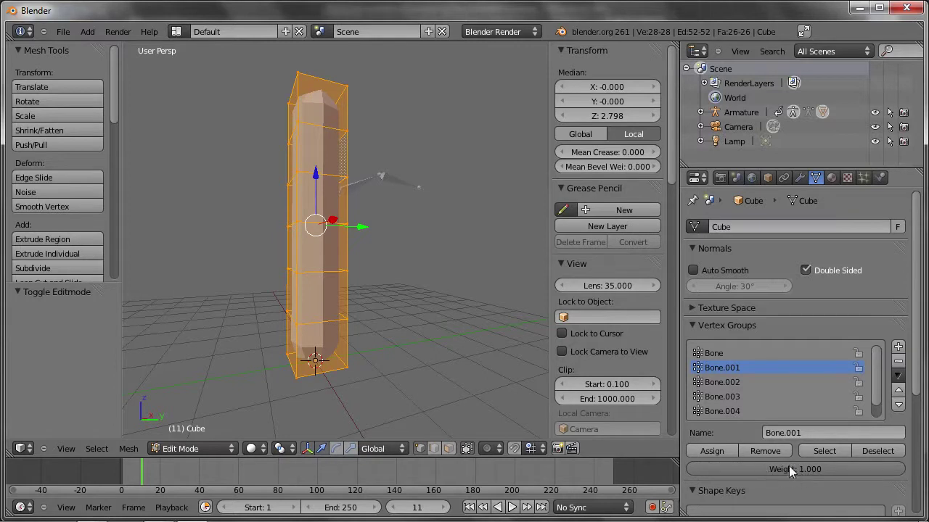
click(723, 397)
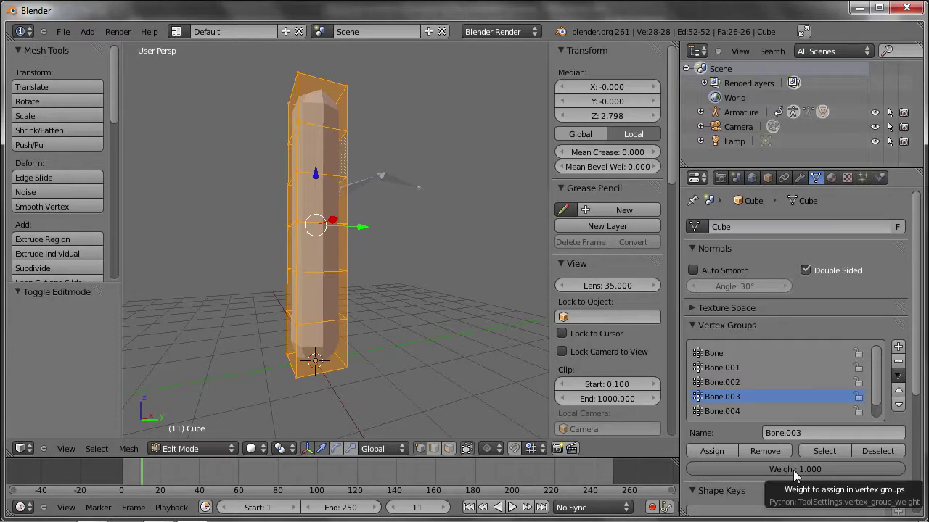
click(722, 354)
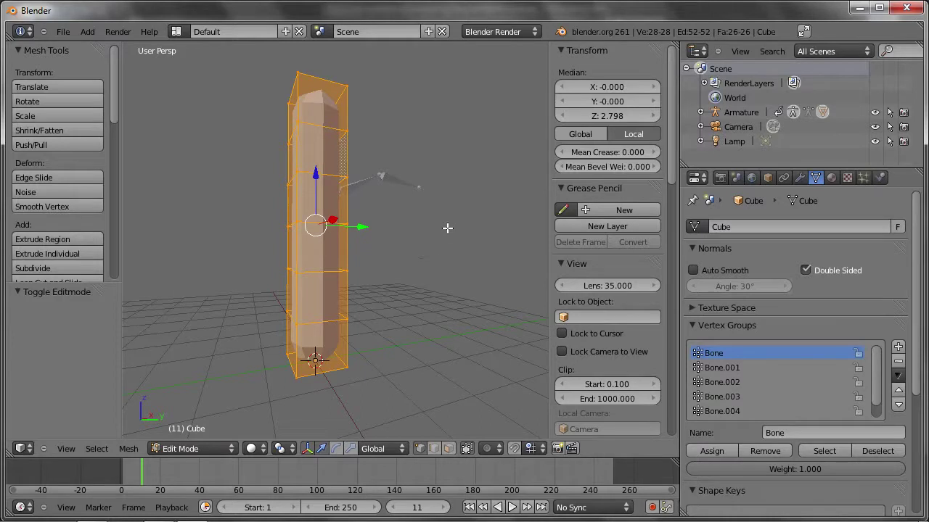
- Collapse the Transform, Grease Pencil, View and 3D Cursor sidebar panels
click(560, 50)
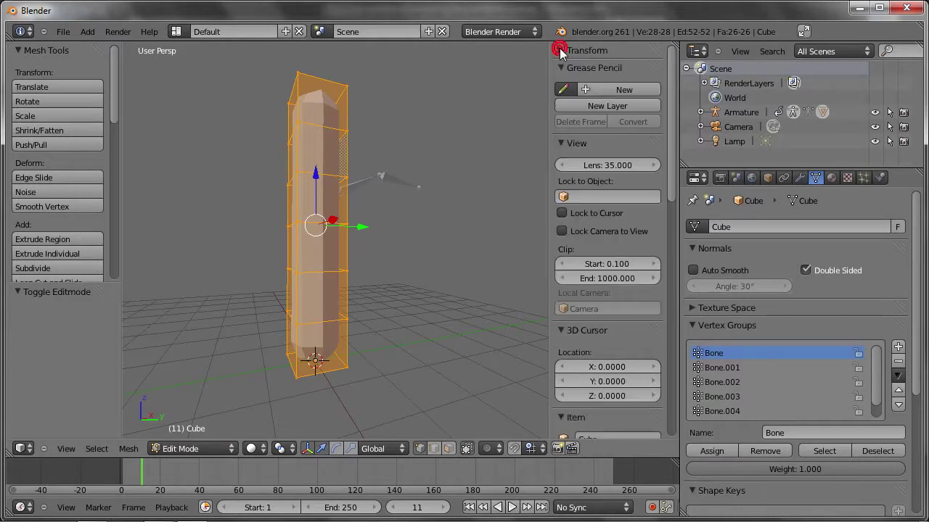
click(560, 68)
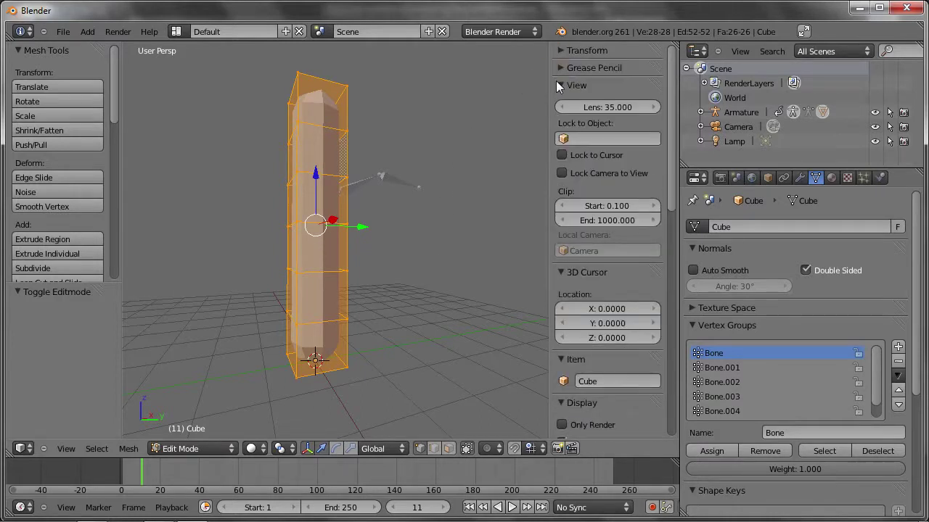
click(558, 85)
click(559, 103)
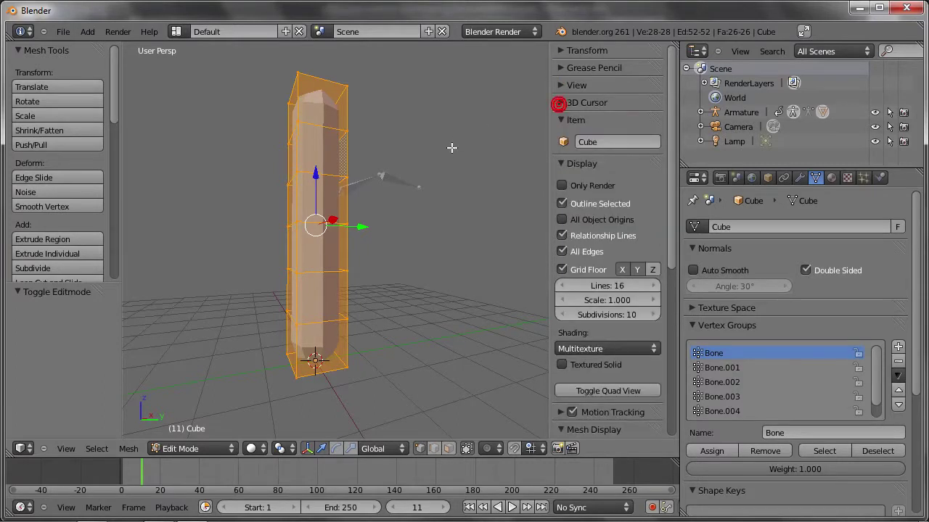
- Select the upper-right vertex, set its Bone.003 weight to 0, and return to Object Mode
right_click(348, 179)
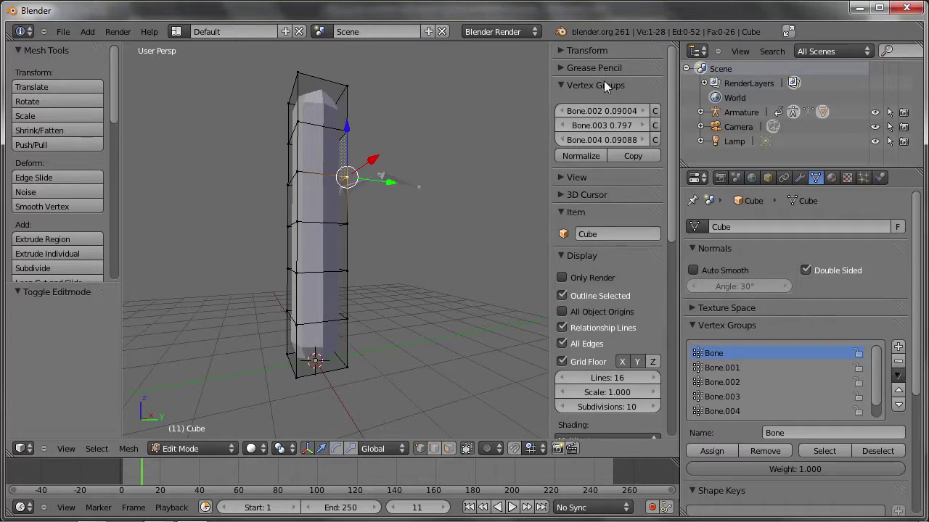
shift+right_click(294, 173)
shift+right_click(288, 183)
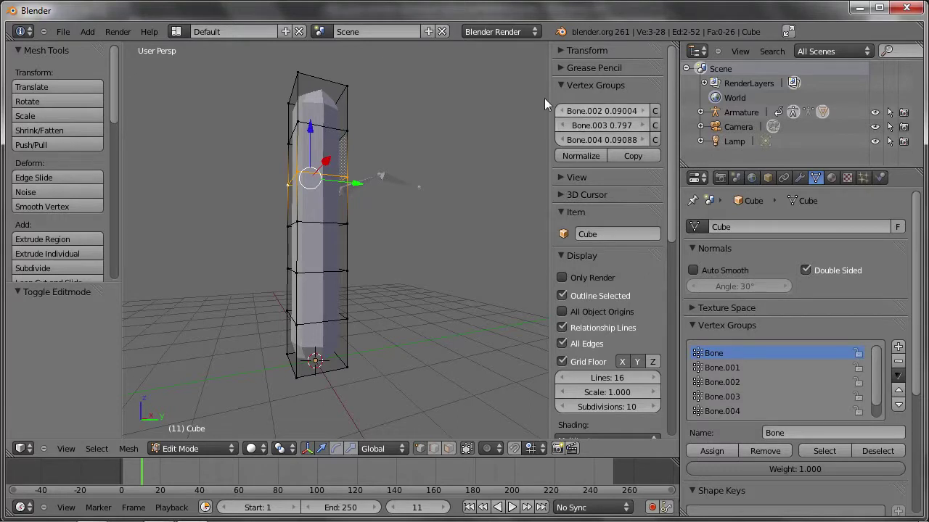
right_click(296, 174)
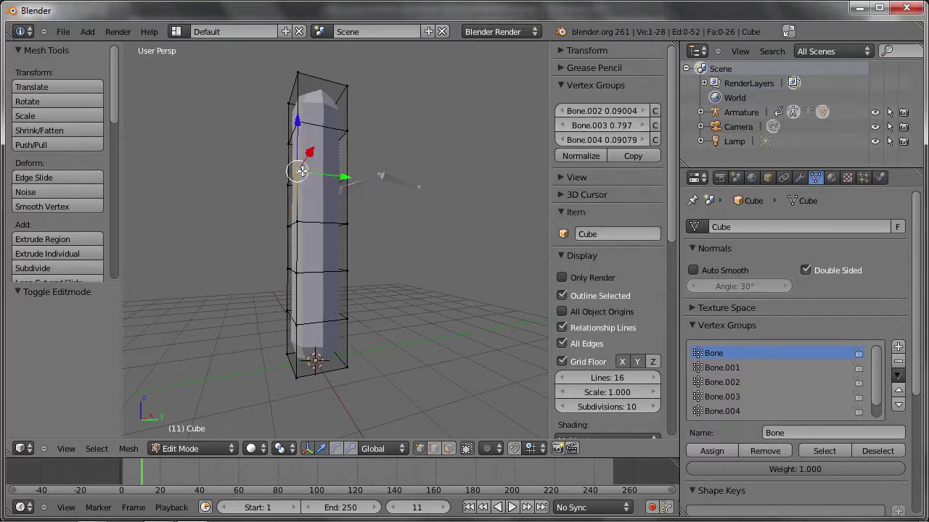
right_click(346, 176)
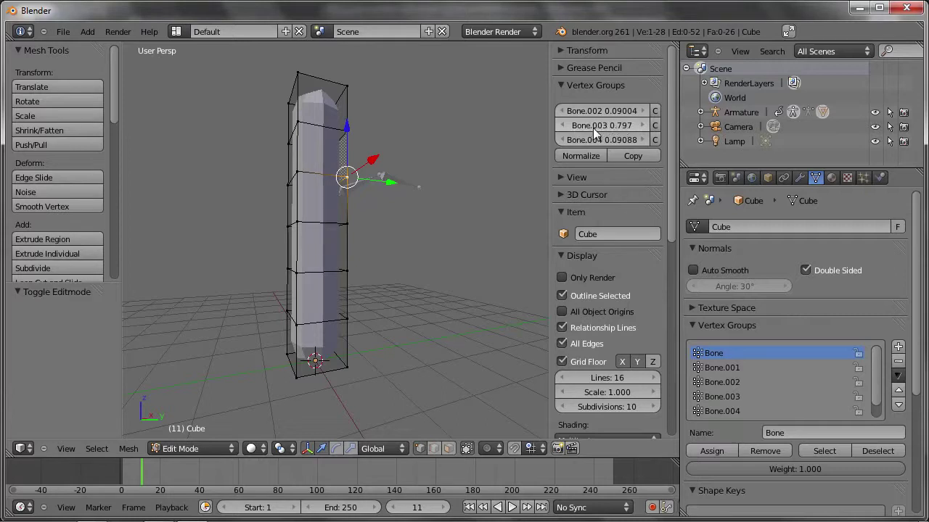
click(632, 125)
text(000)
key(Return)
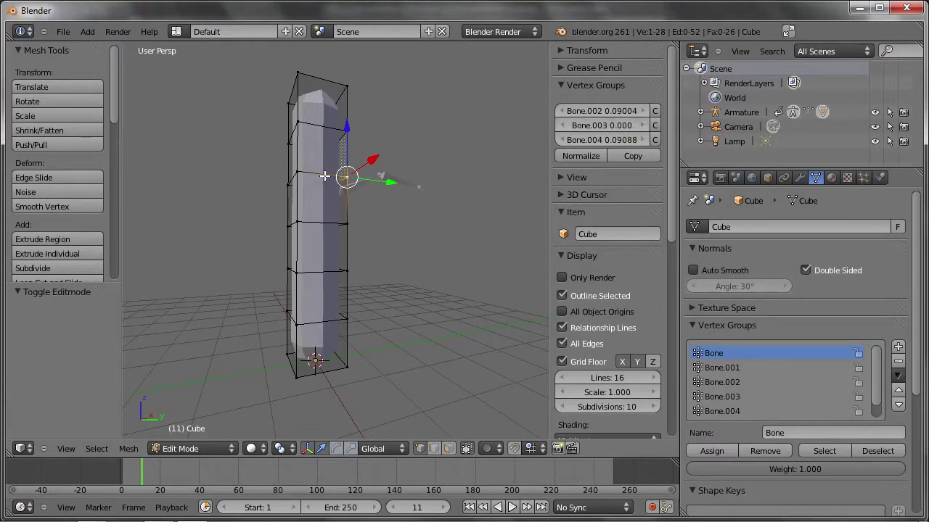
key(Tab)
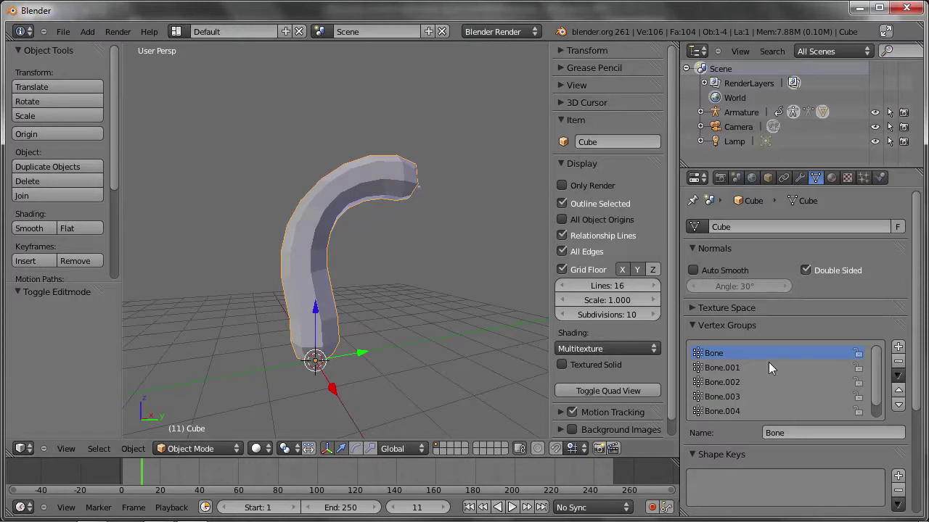
- Turn off the Subsurf modifier's viewport display, play the animation, and scrub back near frame 12
click(800, 178)
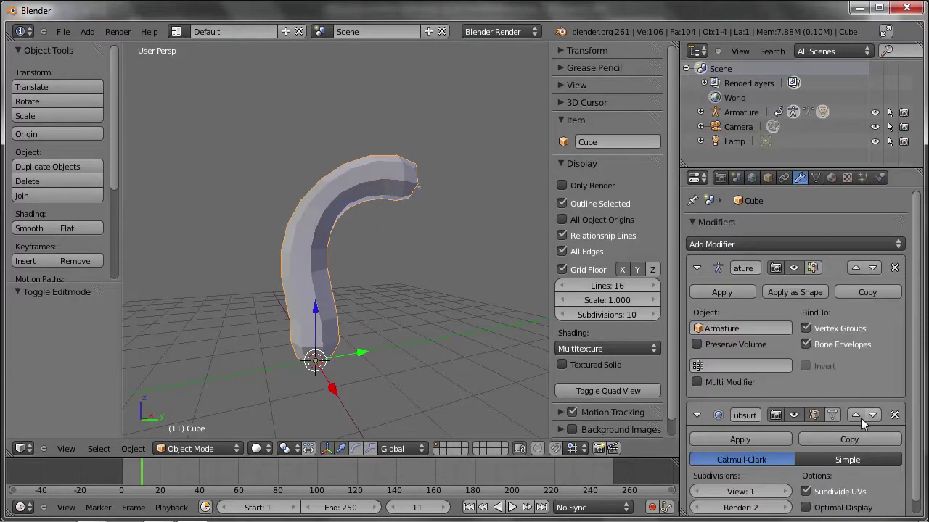
click(794, 414)
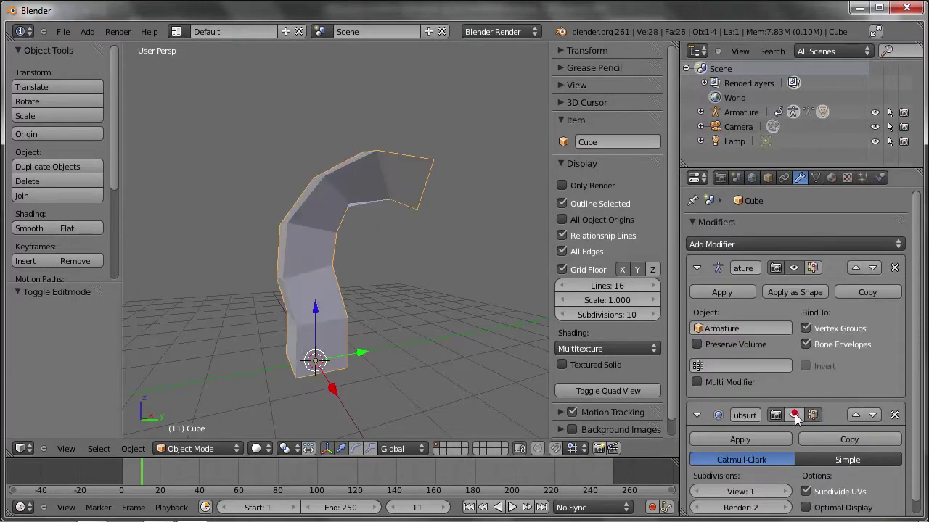
click(148, 475)
key(alt+a)
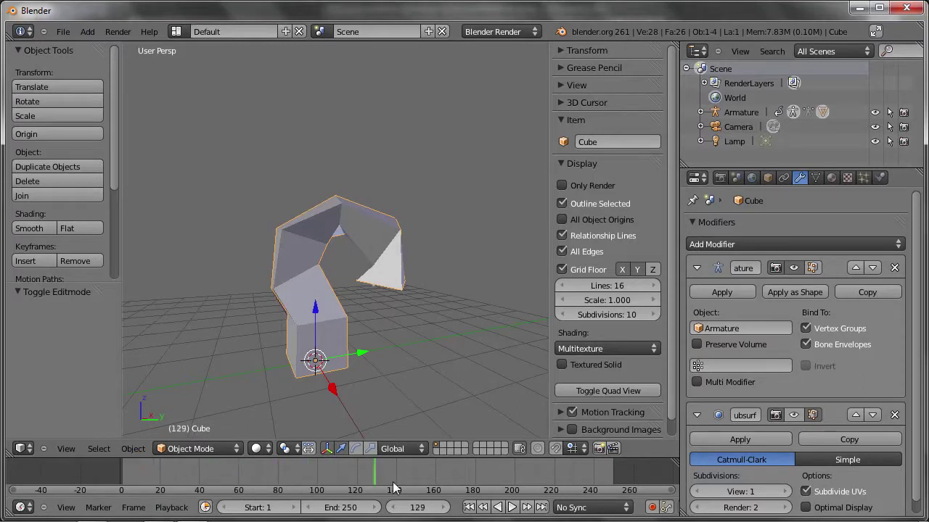
drag(145, 472, 149, 471)
- Stop playback at frame 14 and select Bone.004, then the bottom Bone, in Pose Mode
click(310, 272)
scroll(334, 233, up, 3)
scroll(348, 210, up, 3)
right_click(340, 227)
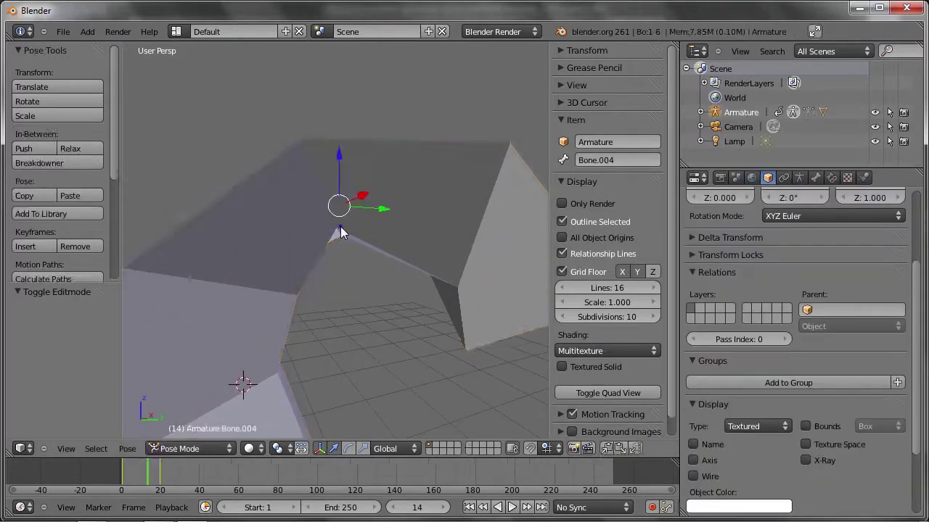
key(Tab)
scroll(337, 207, down, 3)
key(Tab)
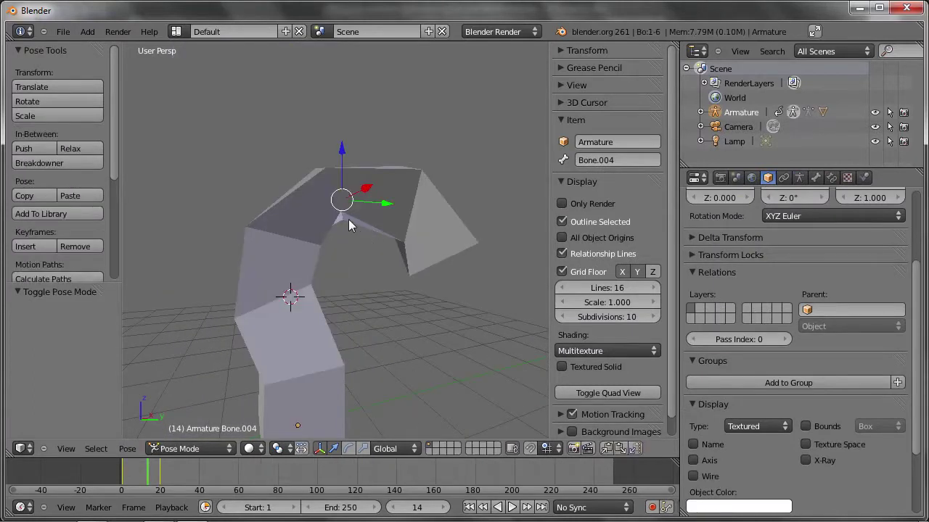
right_click(284, 389)
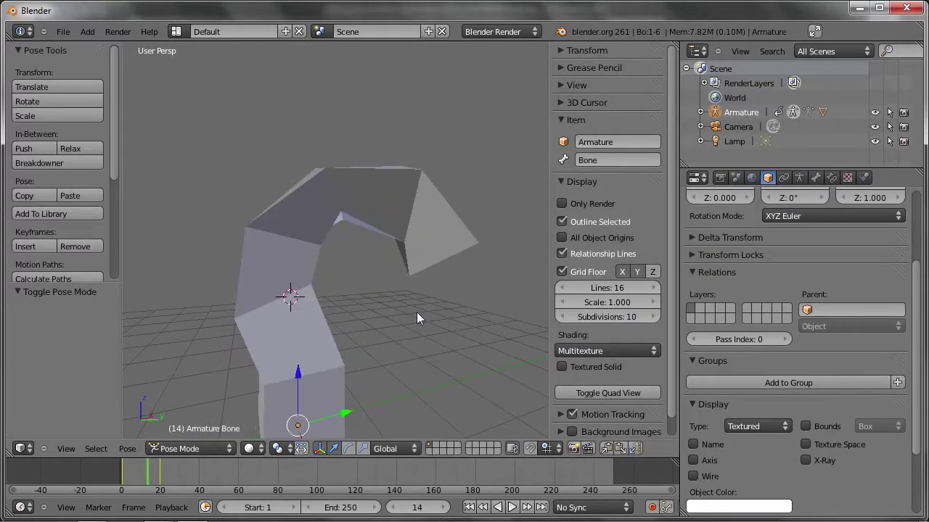
- Expand the Armature in the Outliner and reselect the Cube
click(700, 112)
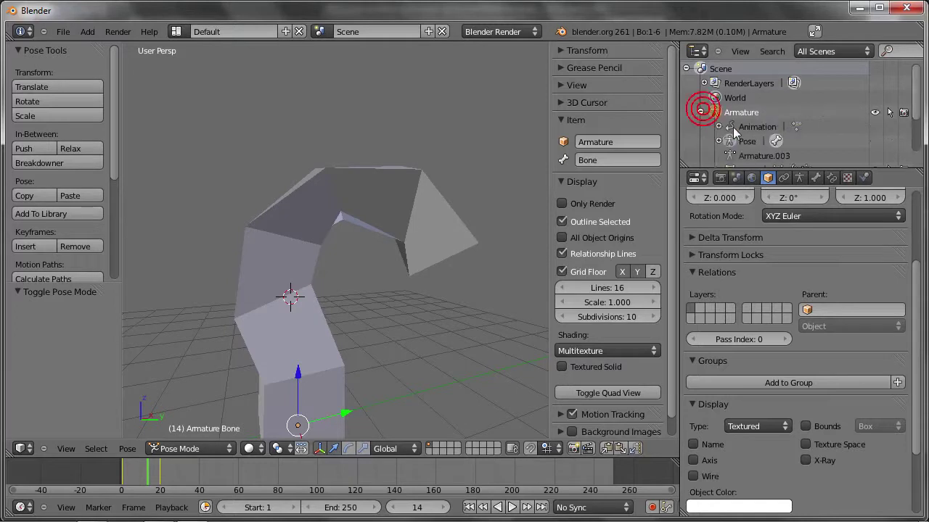
scroll(744, 144, down, 2)
click(792, 119)
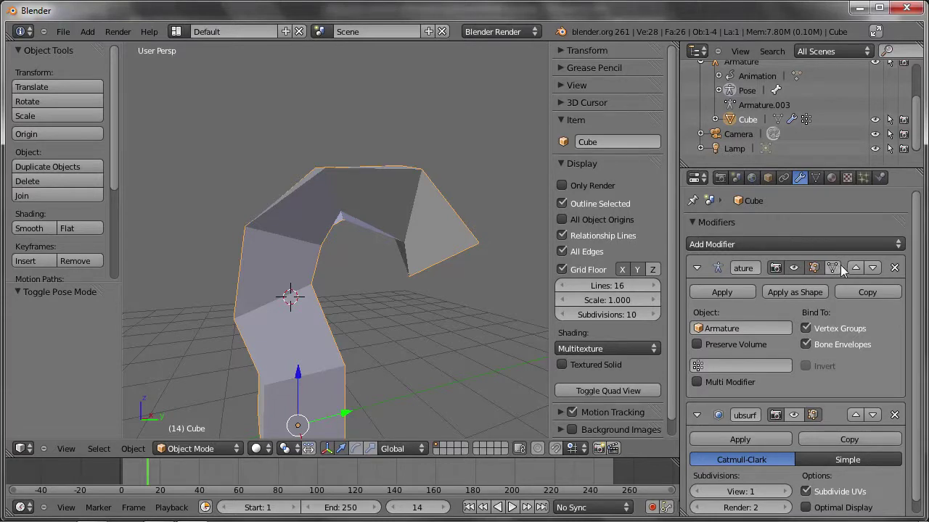
- Enable the Armature modifier's Edit Mode display, raise the vertex's Bone.003 weight to 0.188, and exit
click(833, 269)
key(Tab)
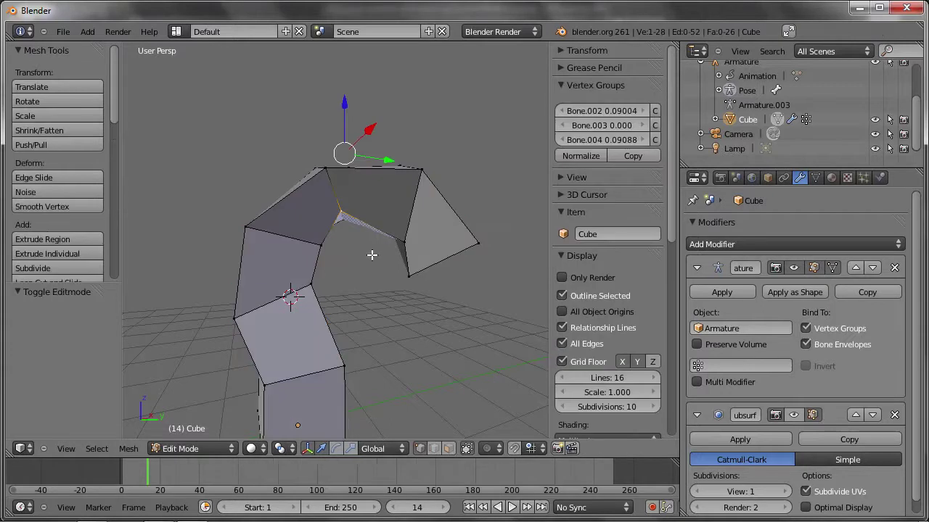
middle_drag(341, 207, 334, 215)
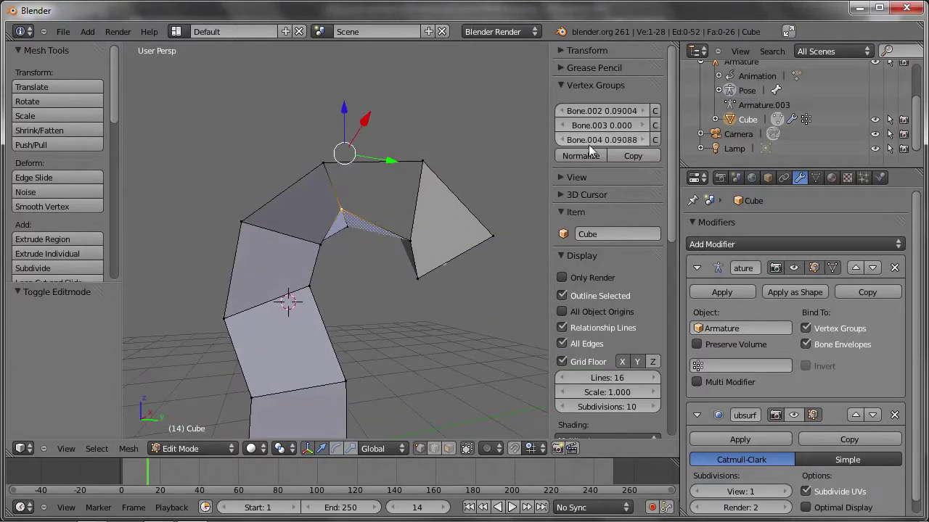
mouse_move(614, 126)
mouse_down()
mouse_move(671, 117)
mouse_move(568, 127)
mouse_move(593, 121)
mouse_move(638, 128)
mouse_move(562, 132)
mouse_move(621, 119)
mouse_up()
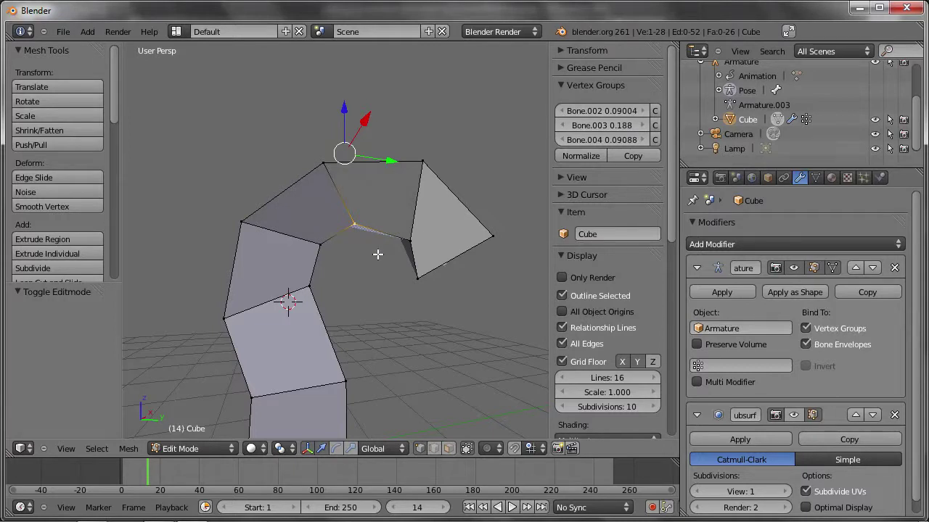
scroll(377, 254, down, 3)
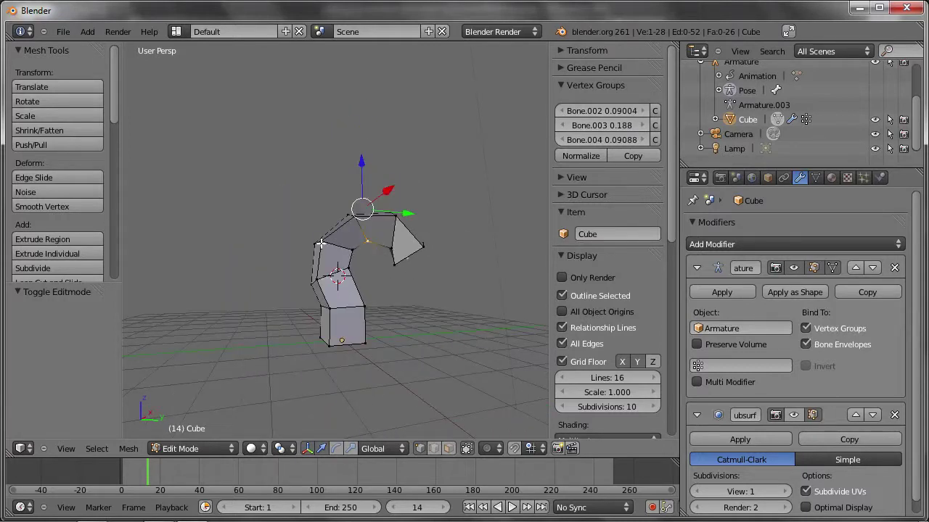
key(Tab)
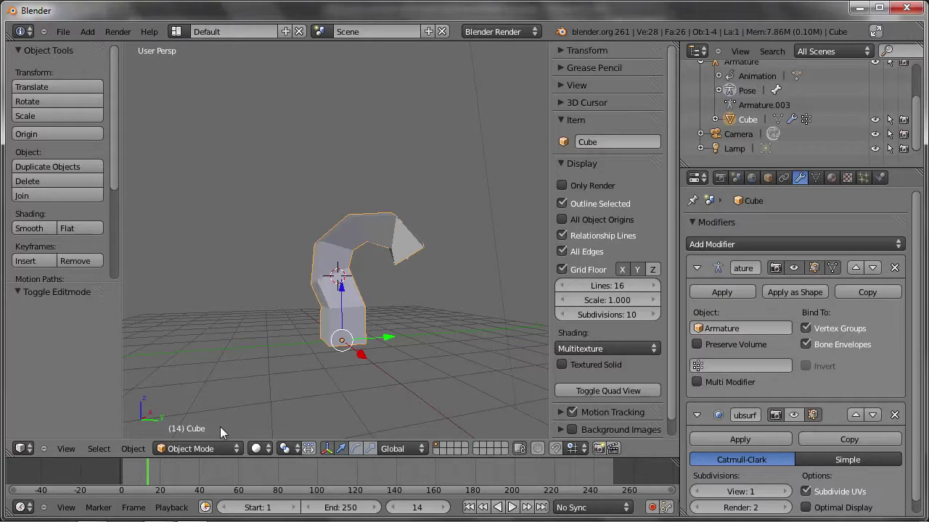
- Switch the Cube into Weight Paint mode and orbit to view it from below
click(180, 448)
click(182, 355)
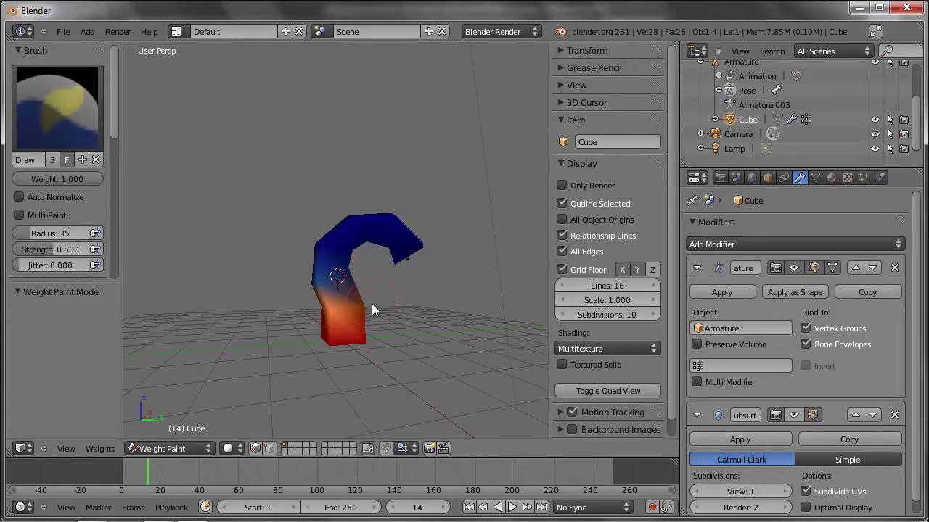
mouse_move(336, 319)
middle_down()
mouse_move(353, 290)
mouse_move(332, 307)
mouse_move(341, 297)
middle_up()
scroll(340, 340, up, 3)
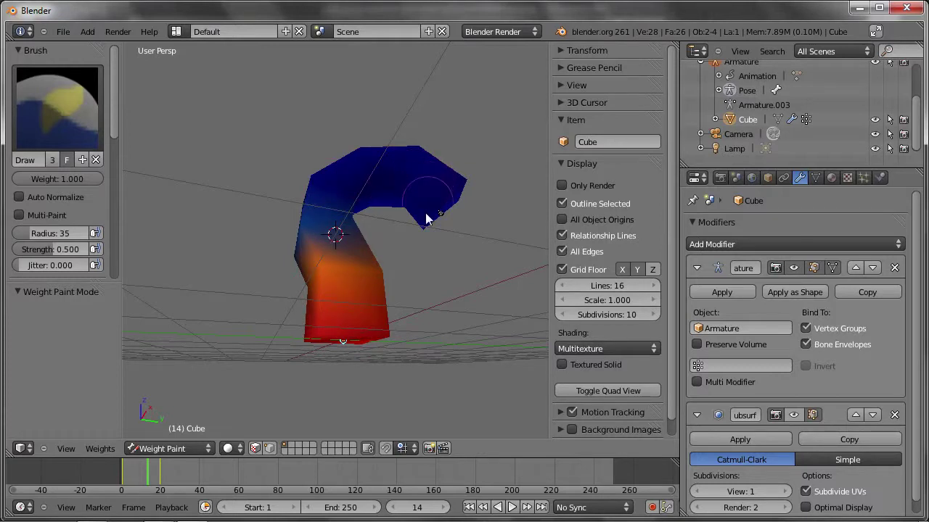
- Activate each bone from tip to base to compare its weight influence along the column
right_click(338, 251)
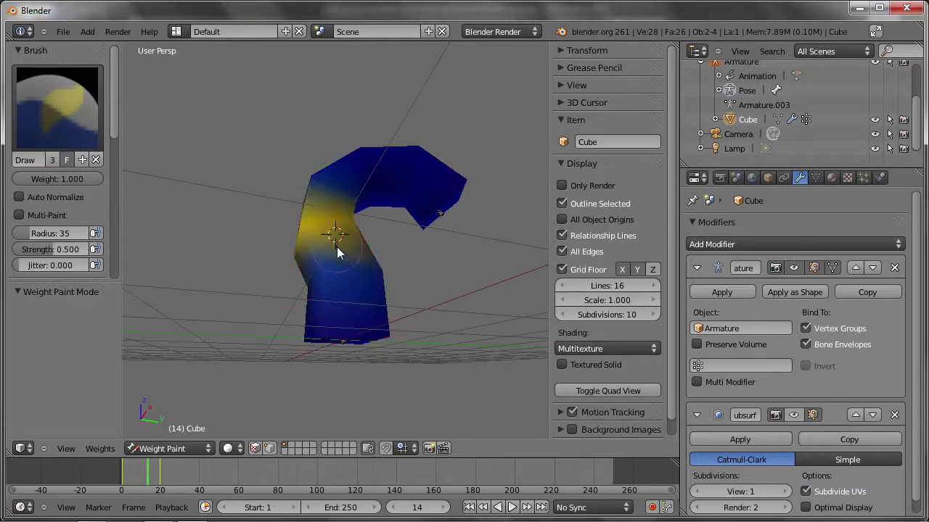
right_click(352, 189)
right_click(428, 181)
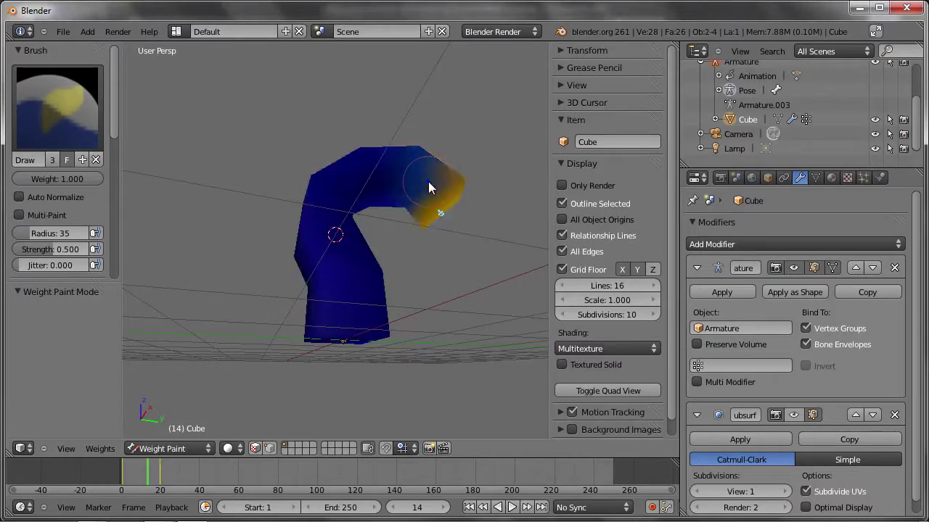
right_click(394, 169)
right_click(349, 179)
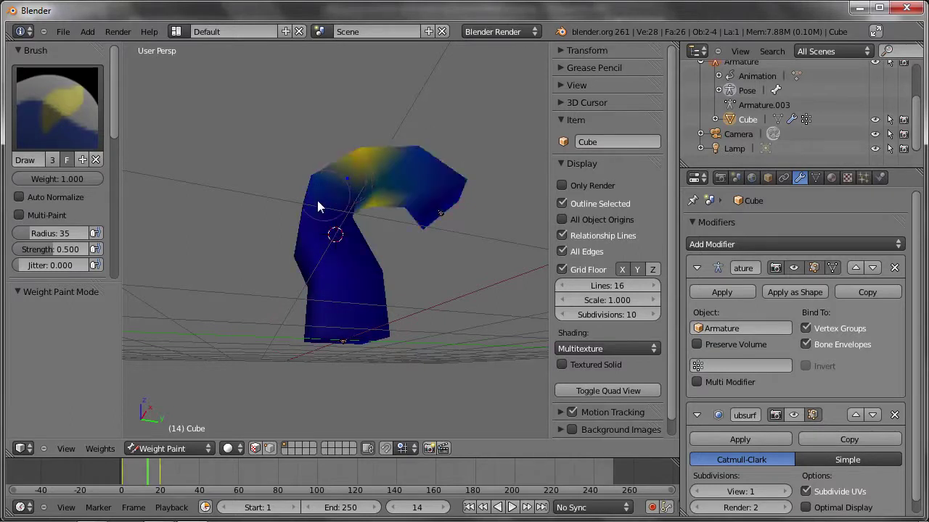
right_click(321, 209)
right_click(319, 248)
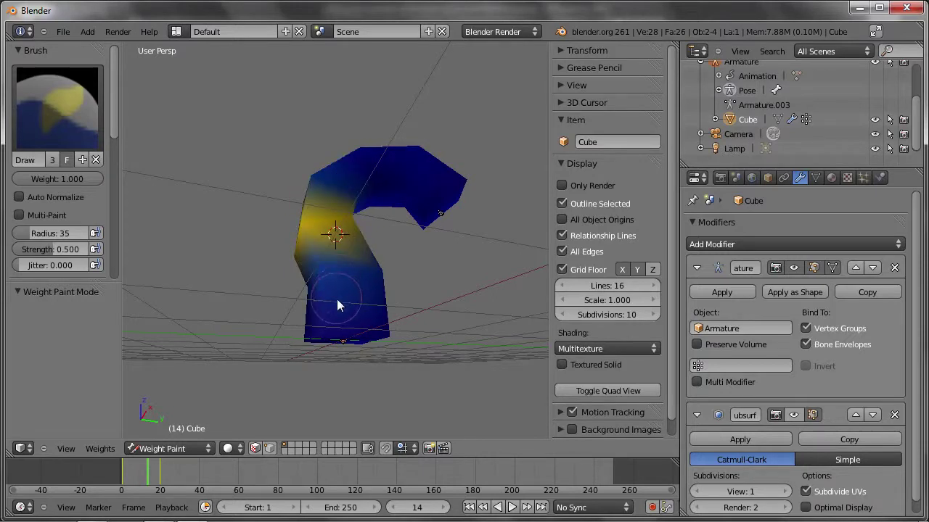
right_click(338, 301)
middle_drag(301, 281, 384, 321)
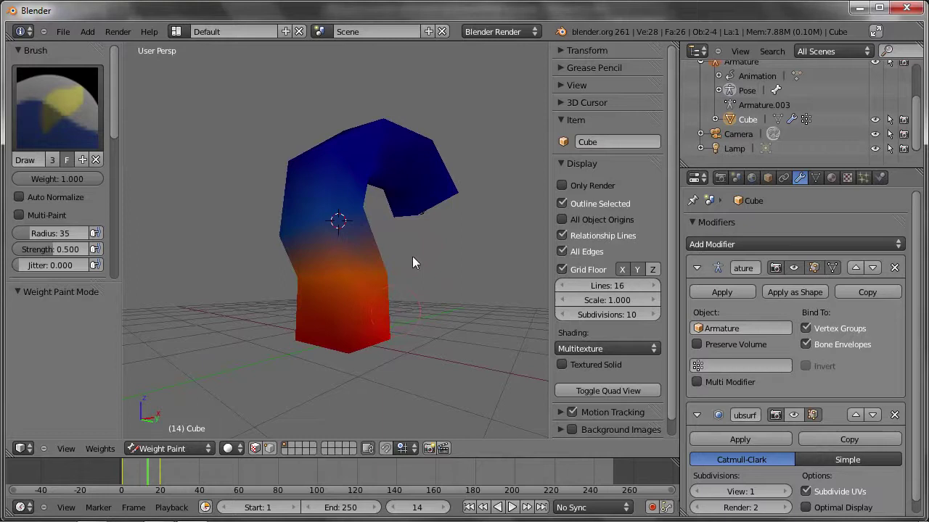
- Rotate the active bone to test the cube's deformation and confirm the rotation
key(r)
click(391, 269)
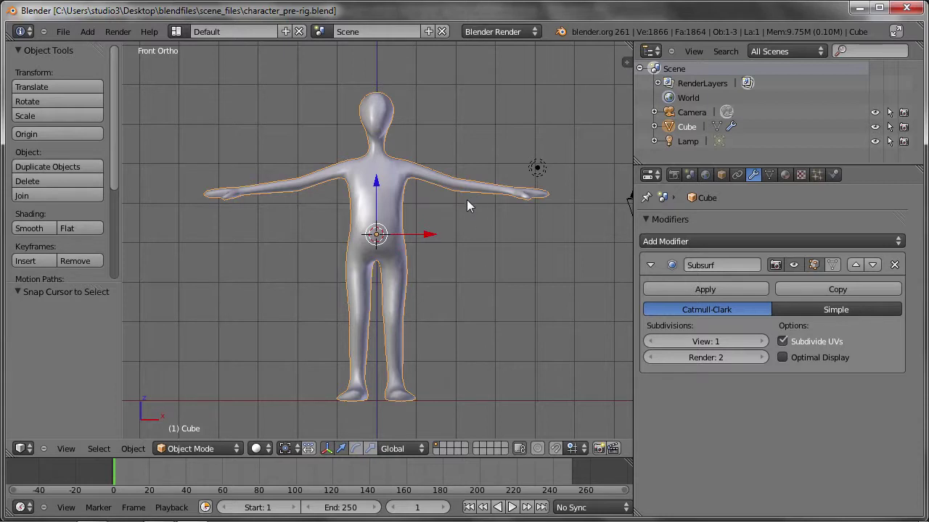
- In Edit Mode, select the upper-arm edge loops on both arms, then return to Object Mode
key(Tab)
scroll(455, 190, up, 4)
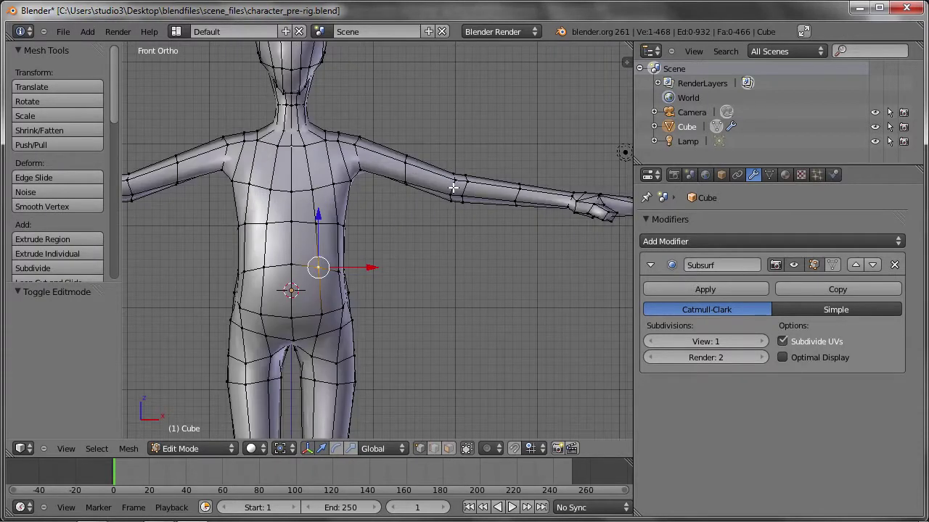
alt+right_click(453, 188)
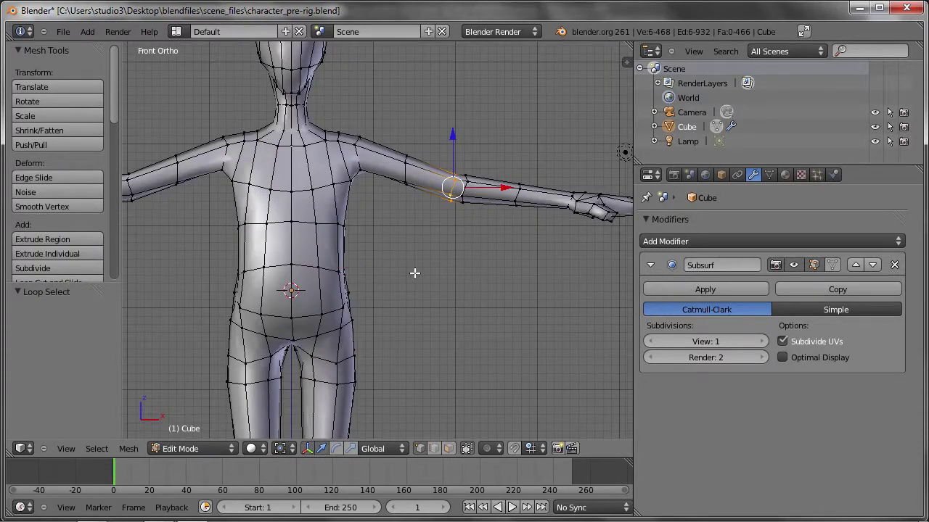
shift+middle_drag(427, 261, 485, 232)
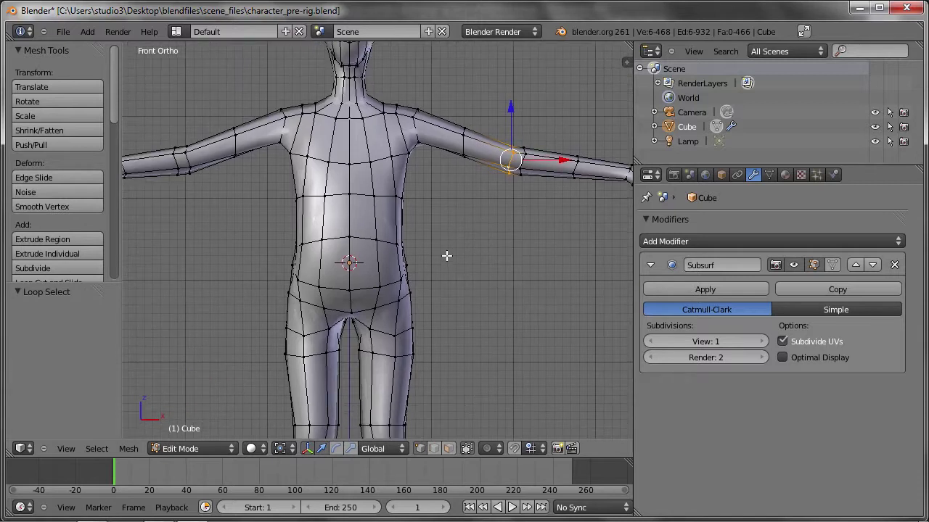
alt+right_click(187, 157)
key(Tab)
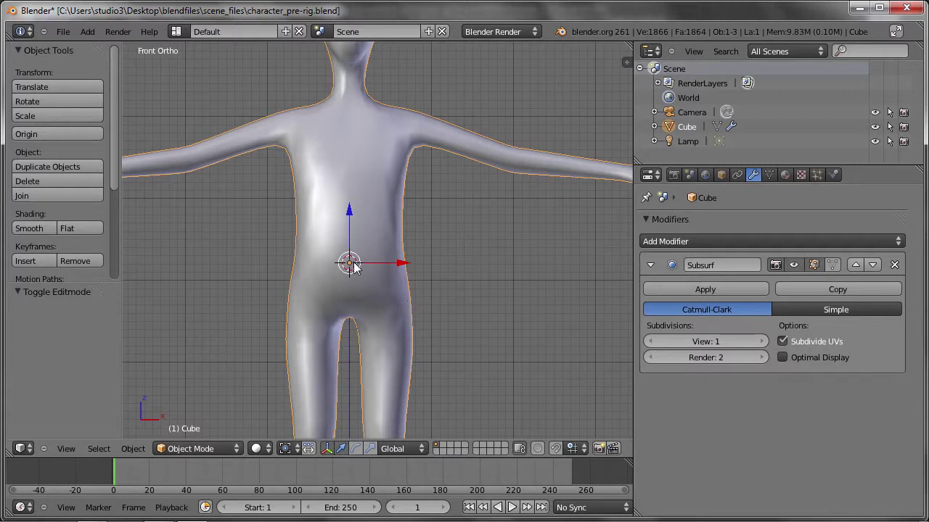
- Zoom in on the torso and bring up the Shift+S Snap menu
scroll(351, 265, up, 4)
scroll(349, 265, up, 1)
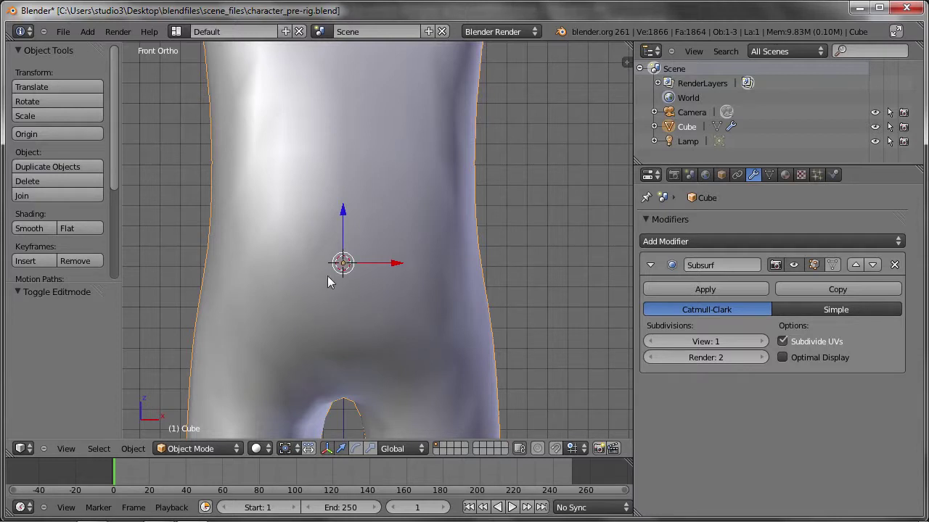
key(shift+s)
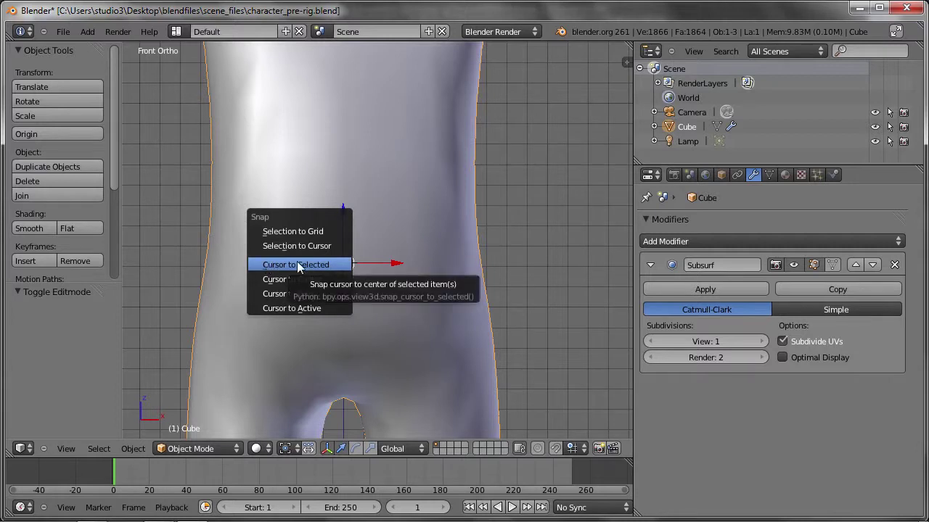
- Snap the 3D cursor to the selected character's origin
click(266, 268)
scroll(352, 274, down, 5)
scroll(354, 274, down, 1)
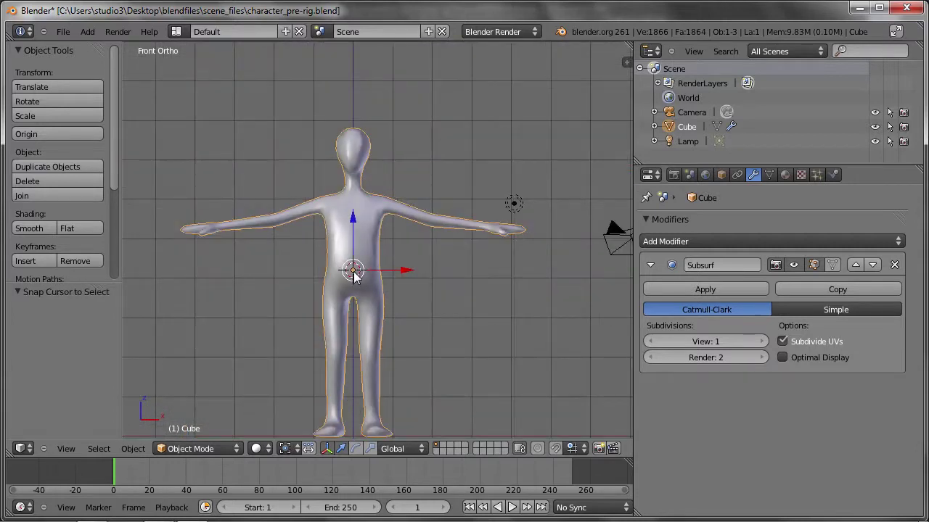
- Add a Single Bone armature at the cursor and view the scene in wireframe, zoomed on the torso
key(shift+a)
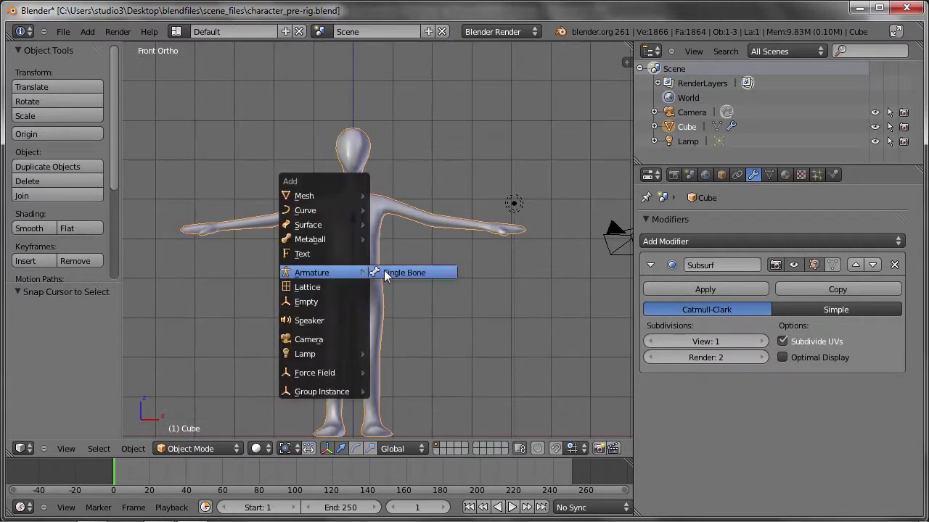
click(385, 272)
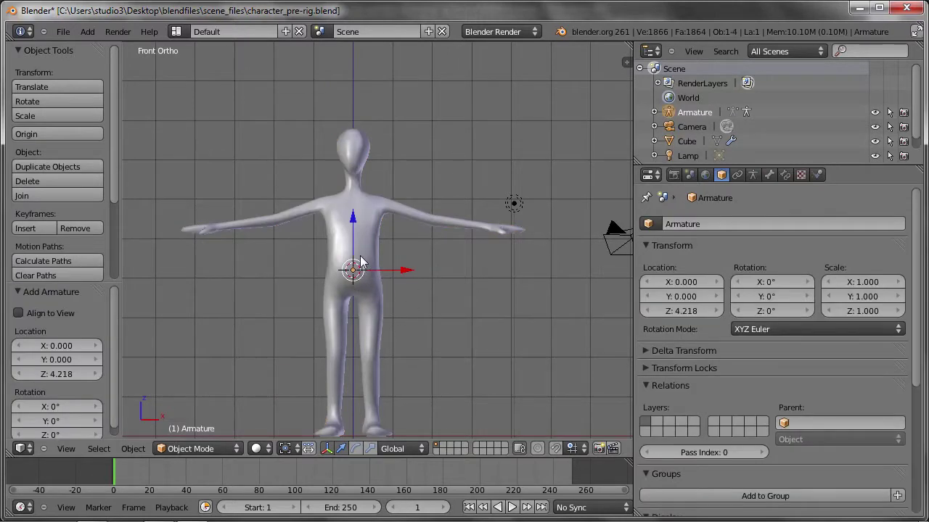
key(z)
scroll(353, 237, up, 2)
scroll(352, 235, up, 3)
scroll(351, 234, up, 2)
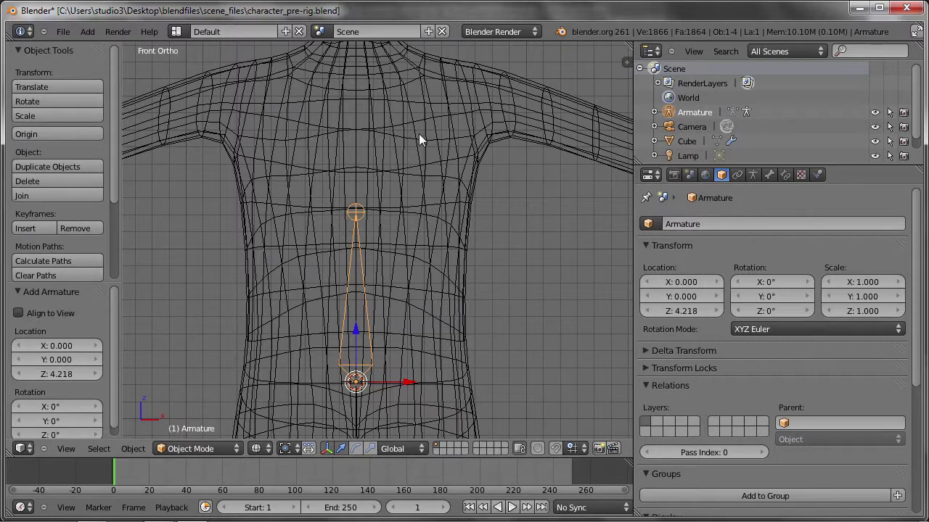
- Return to solid shading and tick X-Ray in the Armature Display settings, checking it from the front
key(z)
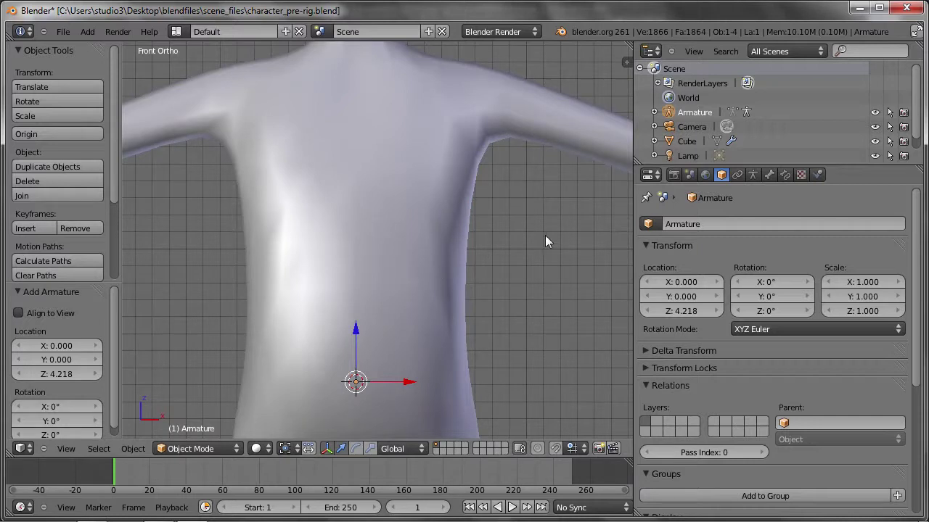
click(752, 175)
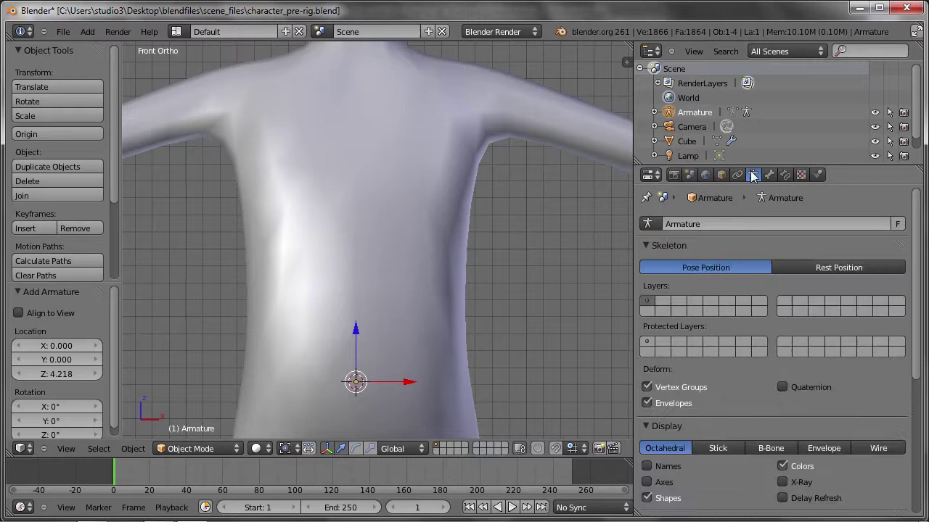
scroll(658, 314, down, 1)
scroll(659, 397, down, 2)
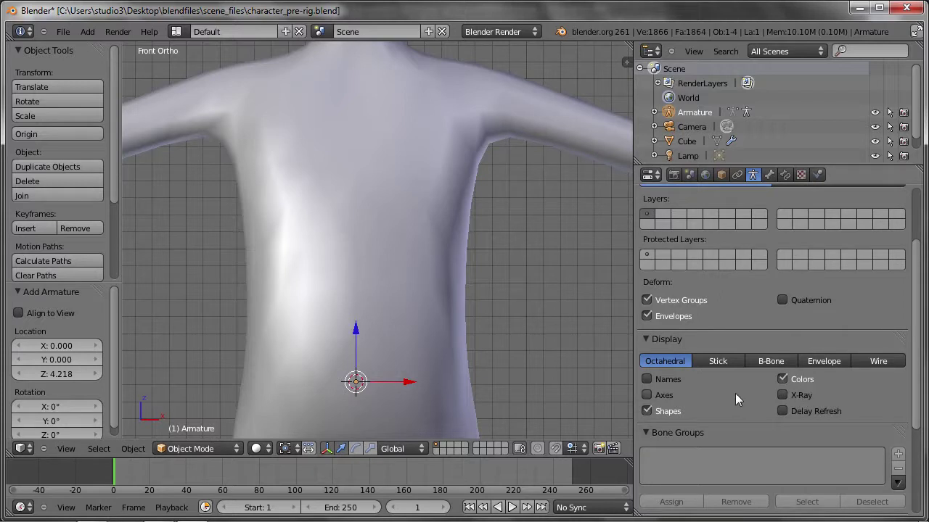
click(783, 395)
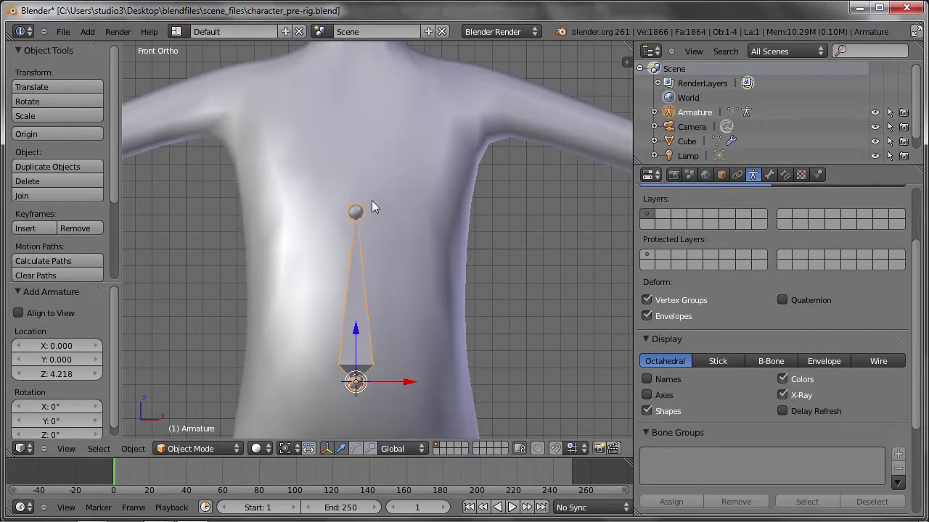
mouse_move(499, 273)
middle_down()
mouse_move(481, 253)
mouse_move(365, 226)
mouse_move(262, 261)
mouse_move(227, 322)
mouse_move(463, 364)
mouse_move(488, 268)
mouse_move(364, 275)
middle_up()
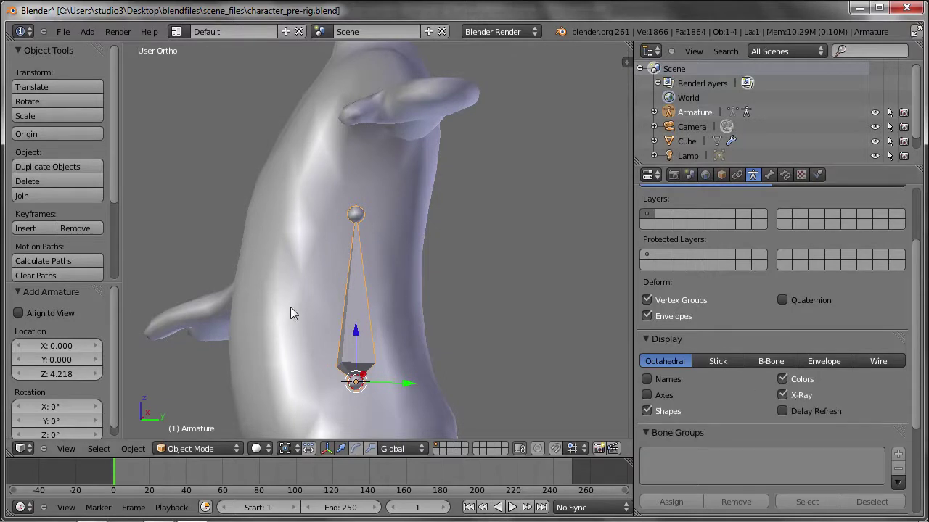
key(KP_1)
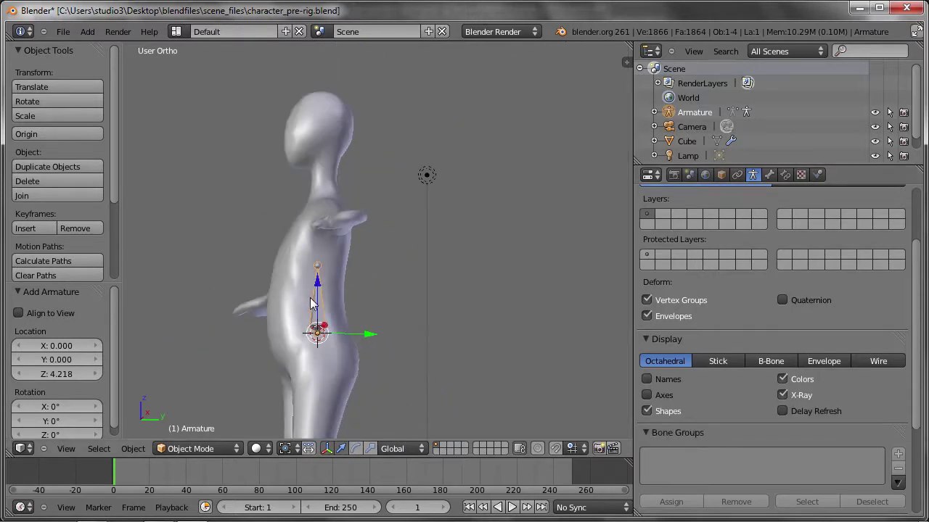
scroll(331, 291, up, 5)
shift+middle_drag(369, 291, 328, 248)
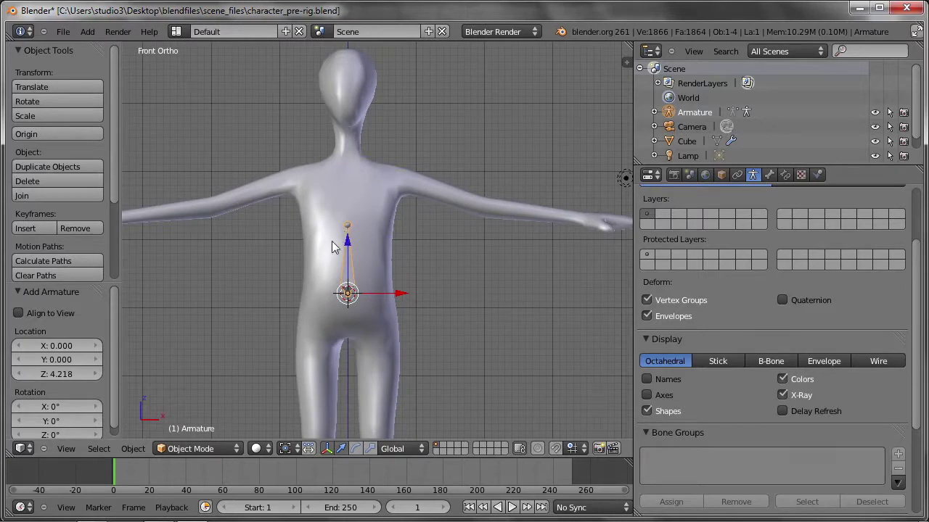
- In Edit Mode, extrude a bone straight up from the chest joint to the neck base
key(Tab)
right_click(346, 225)
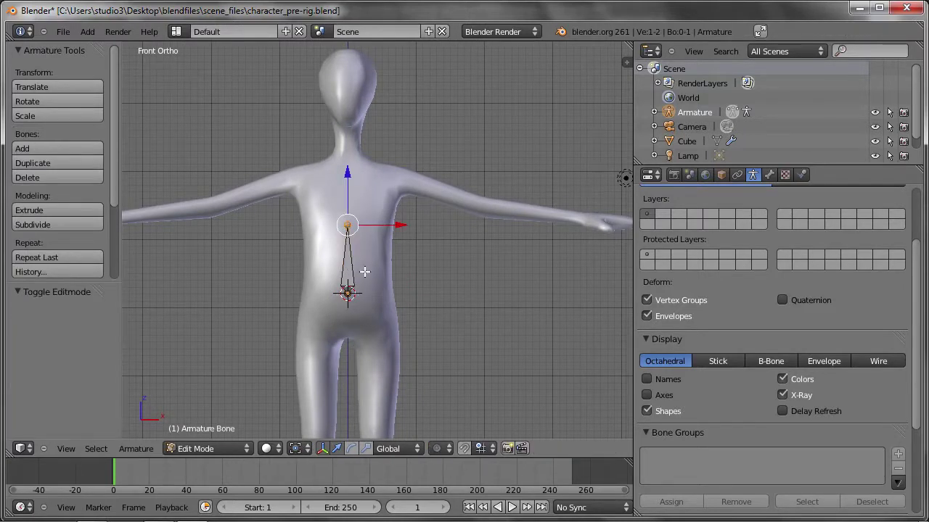
right_click(350, 294)
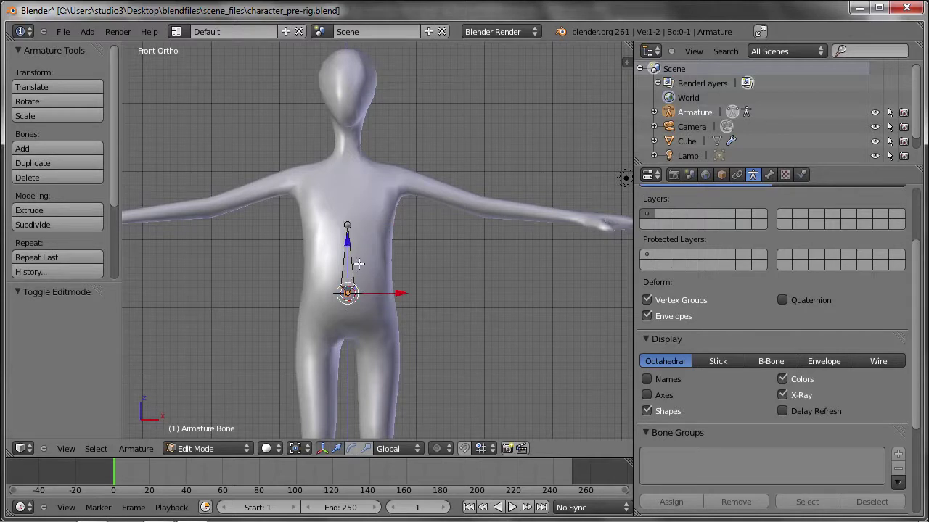
right_click(347, 222)
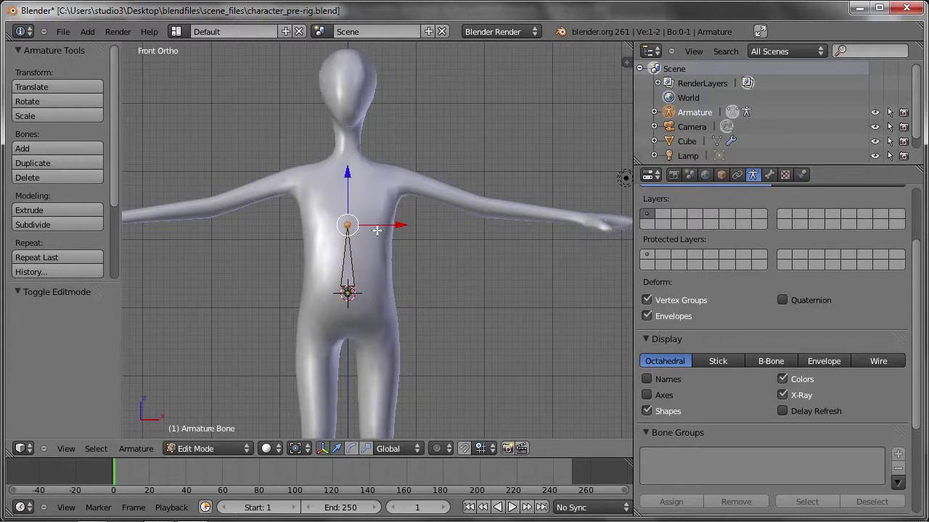
key(e)
key(z)
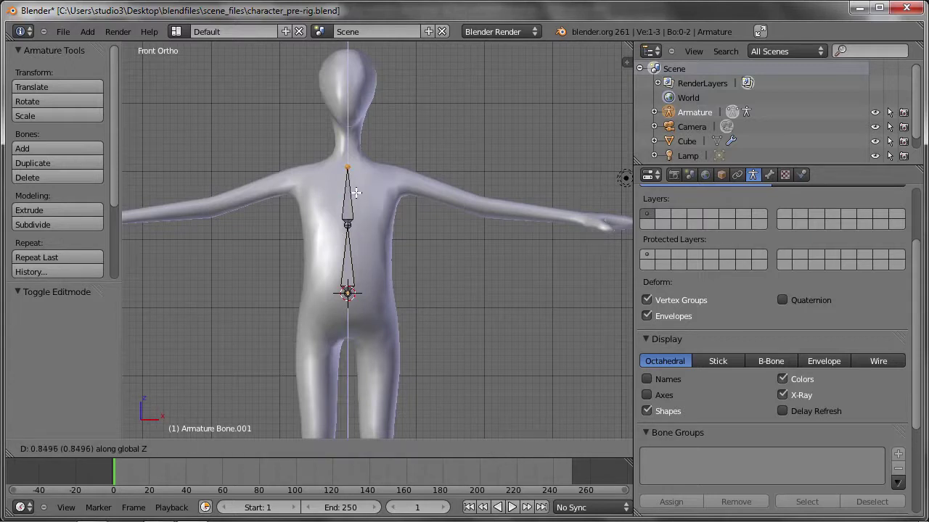
click(356, 185)
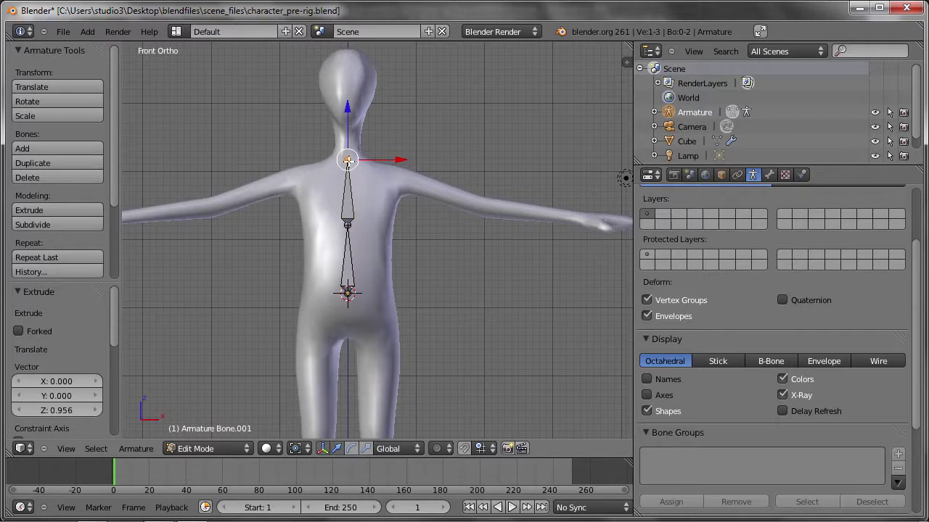
- Extrude another bone straight up from the neck joint to the head base, then view from the side
shift+middle_drag(341, 149, 391, 237)
right_click(390, 237)
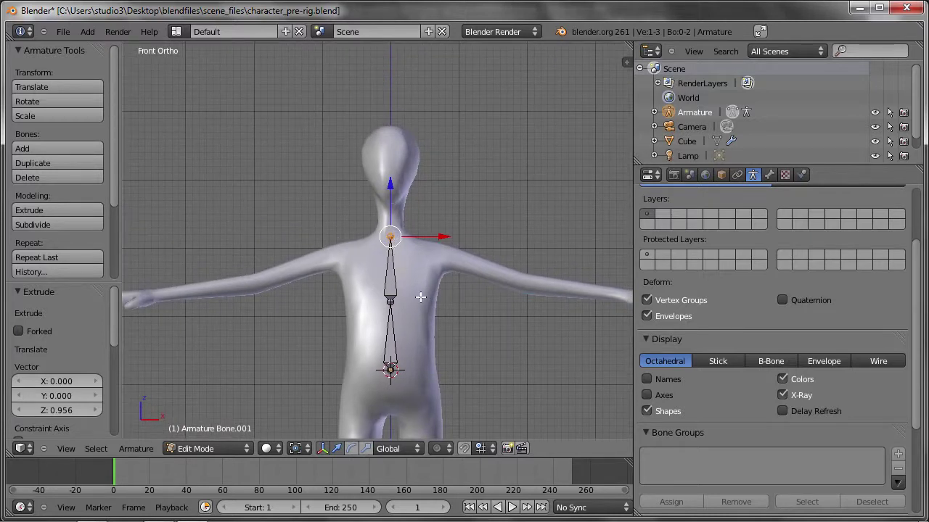
key(e)
key(z)
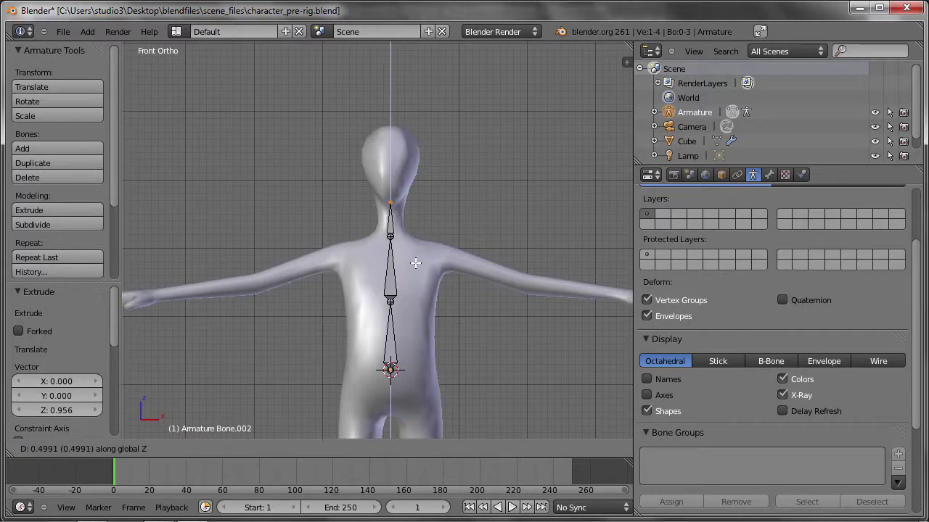
click(415, 262)
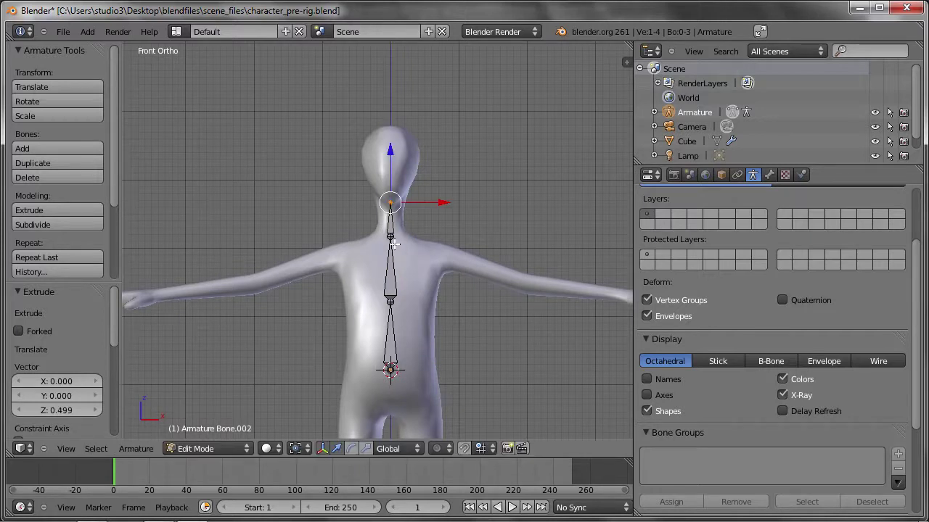
key(KP_3)
scroll(330, 226, up, 2)
- Move the hip and chest joints along Y to follow the body's side profile
scroll(348, 229, up, 1)
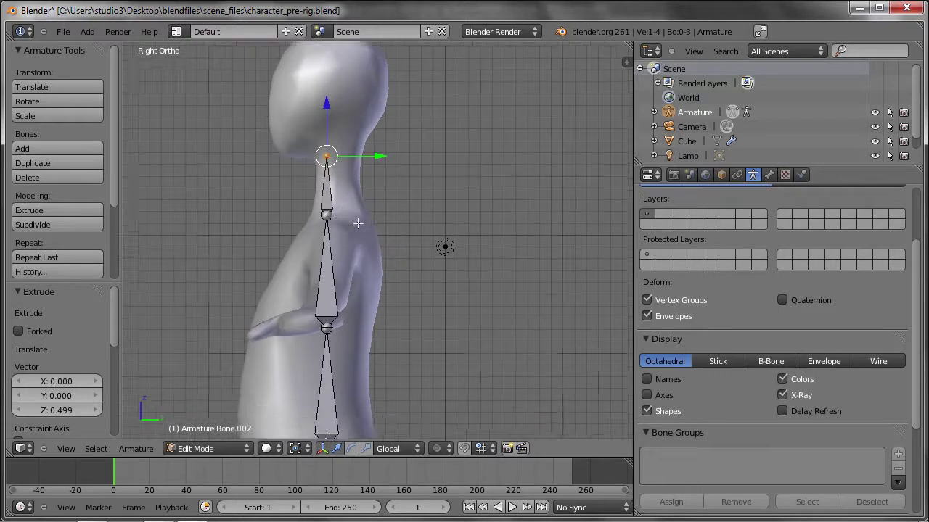
shift+middle_drag(358, 224, 388, 160)
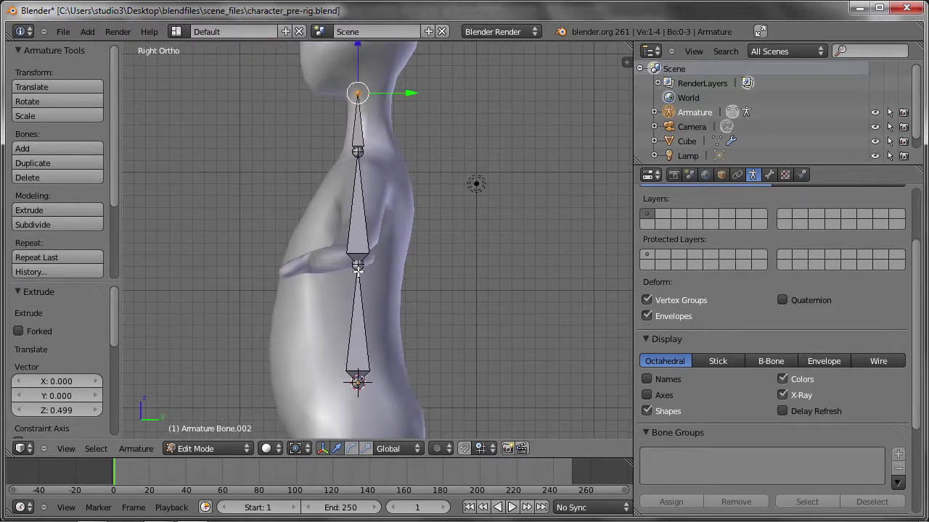
right_click(359, 382)
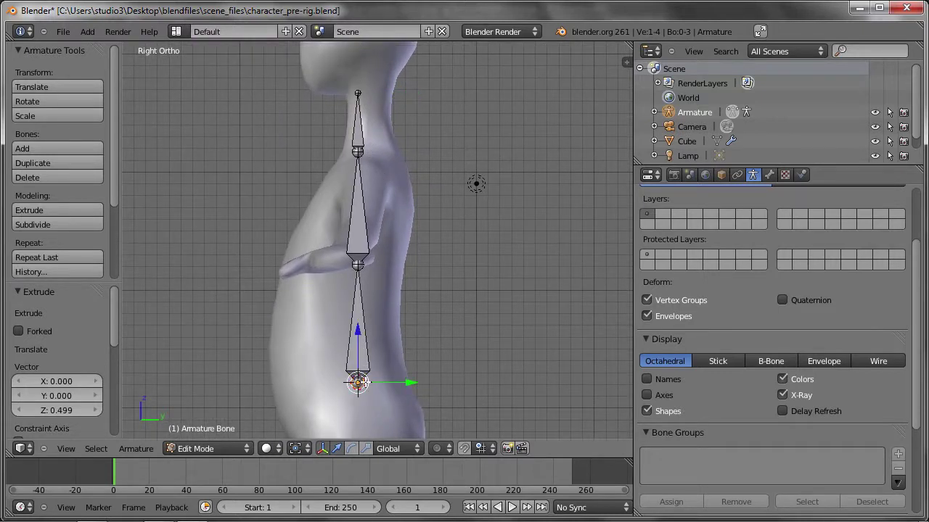
shift+middle_drag(359, 382, 352, 331)
key(g)
key(y)
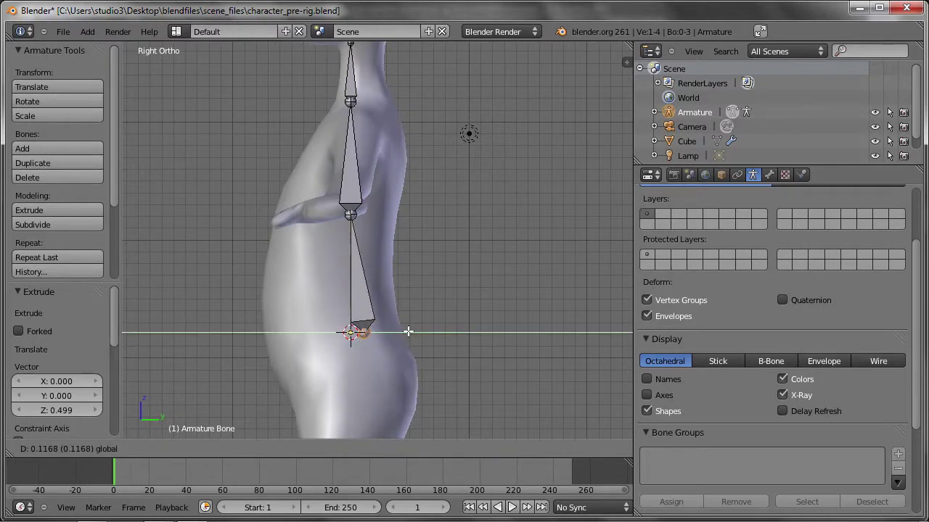
click(408, 331)
right_click(350, 214)
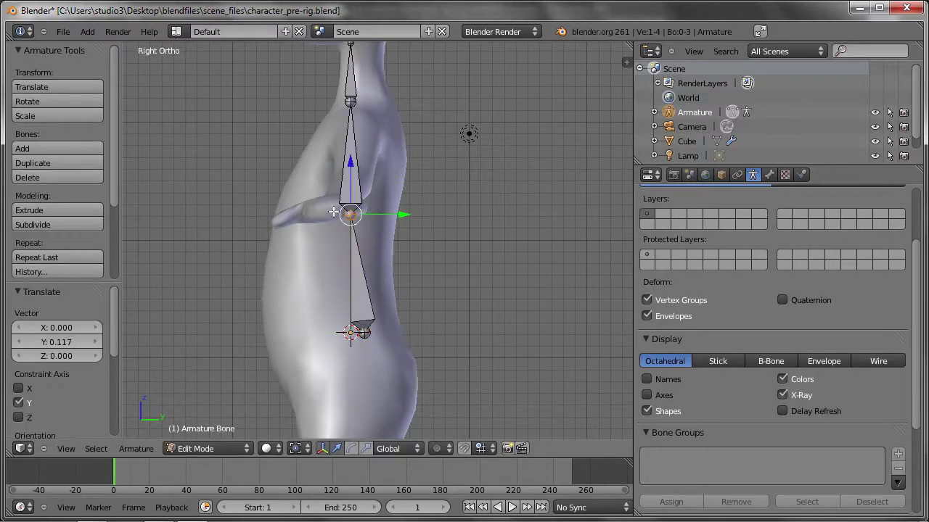
key(g)
key(y)
click(384, 215)
- Move the neck bone along Y so it lines up with the neck
right_click(349, 104)
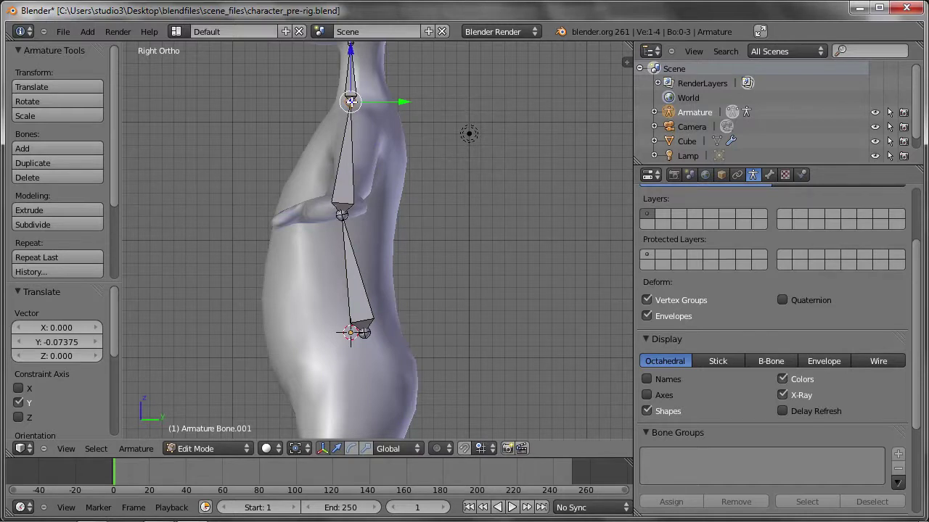
key(g)
key(y)
right_click(397, 102)
shift+middle_drag(374, 85, 390, 113)
right_click(372, 101)
key(g)
key(y)
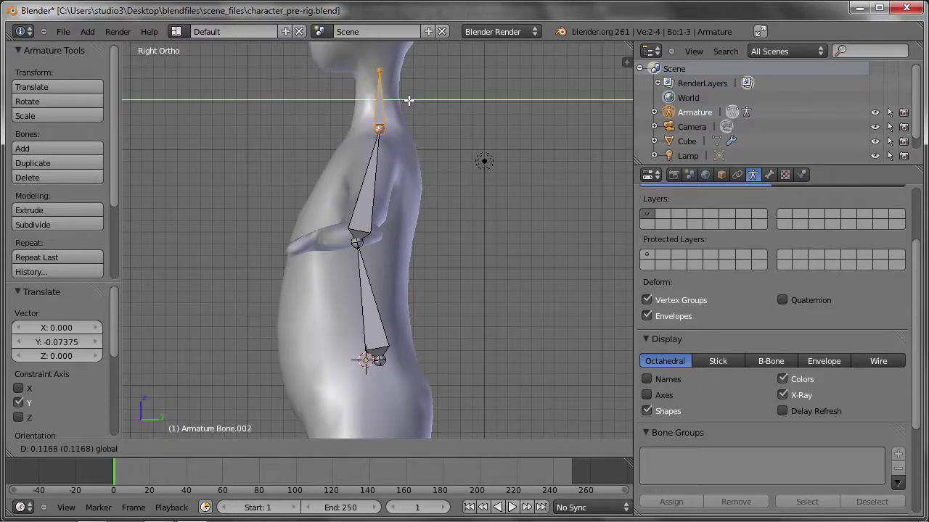
click(409, 100)
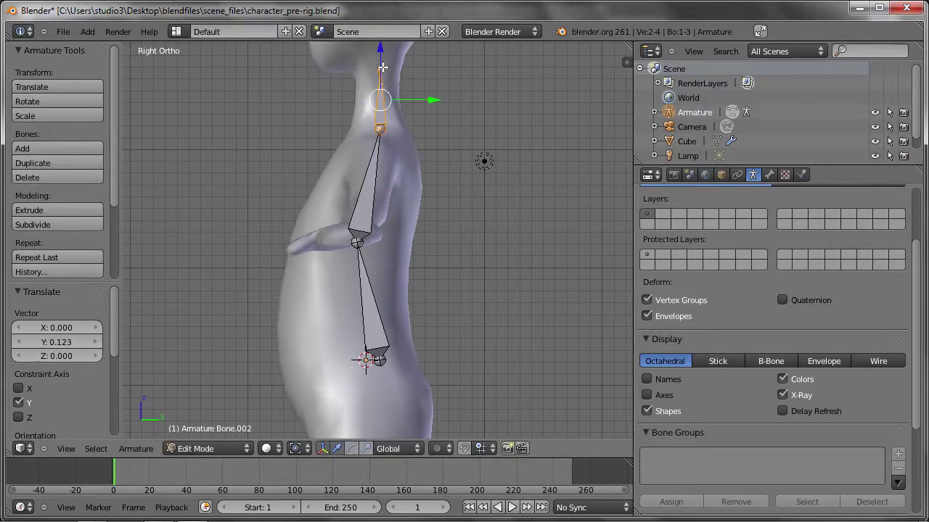
- Extrude a head bone from the neck tip to the crown and return to Object Mode
shift+middle_drag(382, 67, 383, 190)
right_click(383, 194)
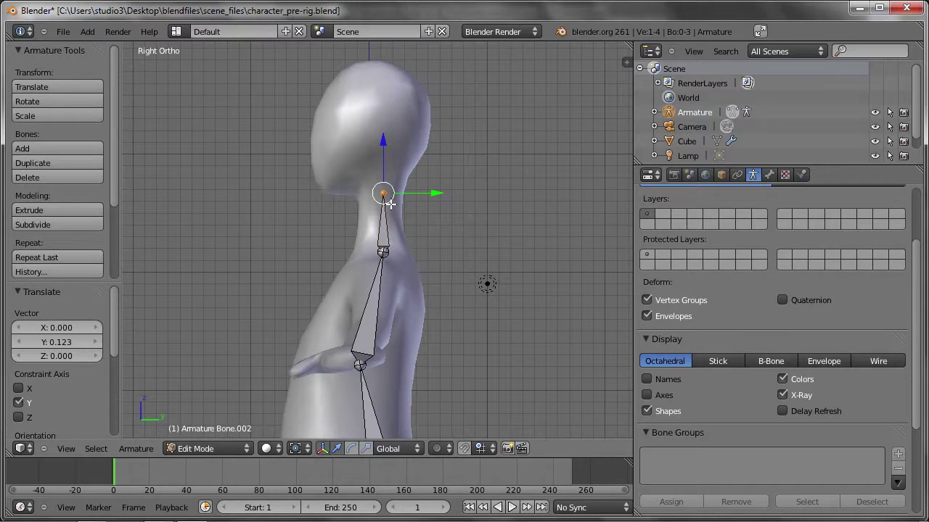
key(e)
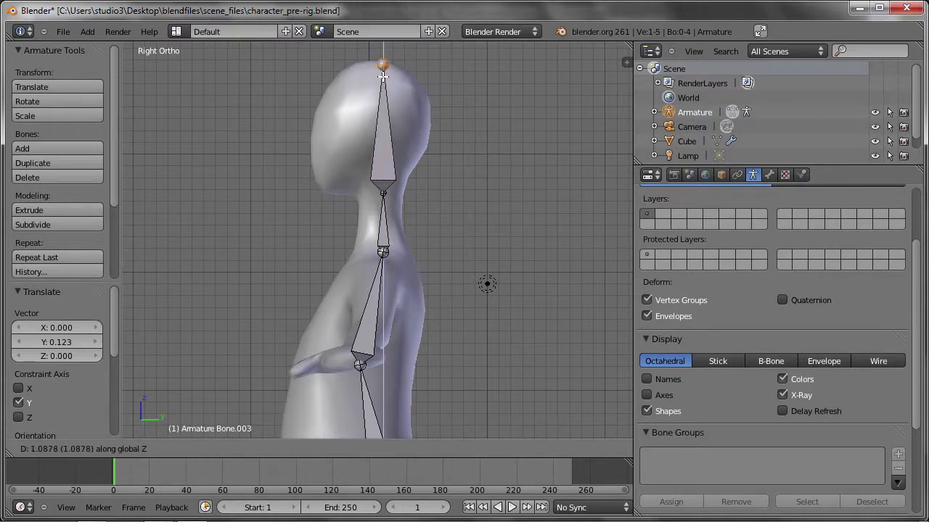
click(383, 60)
key(Tab)
scroll(403, 206, down, 1)
scroll(394, 219, down, 1)
scroll(399, 224, down, 1)
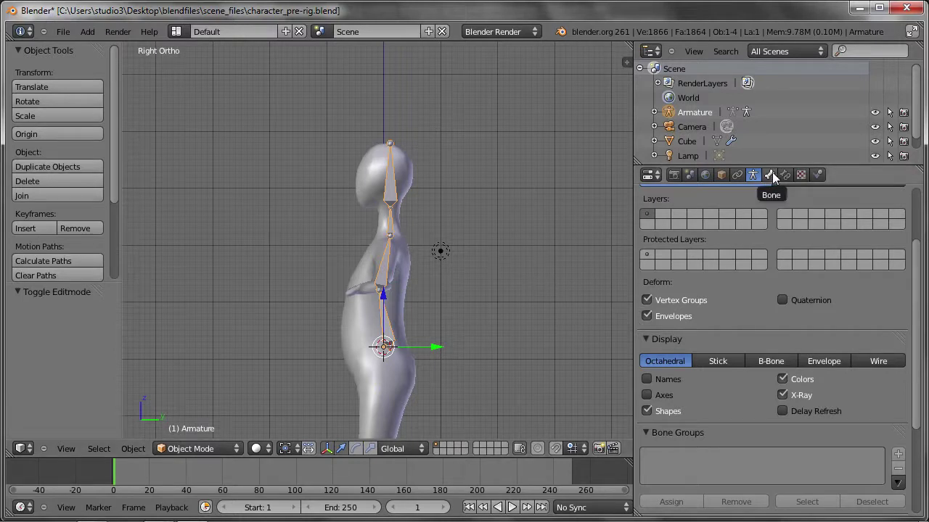
- In the Bone properties, name the bottom two spine bones koerper and brust
click(769, 175)
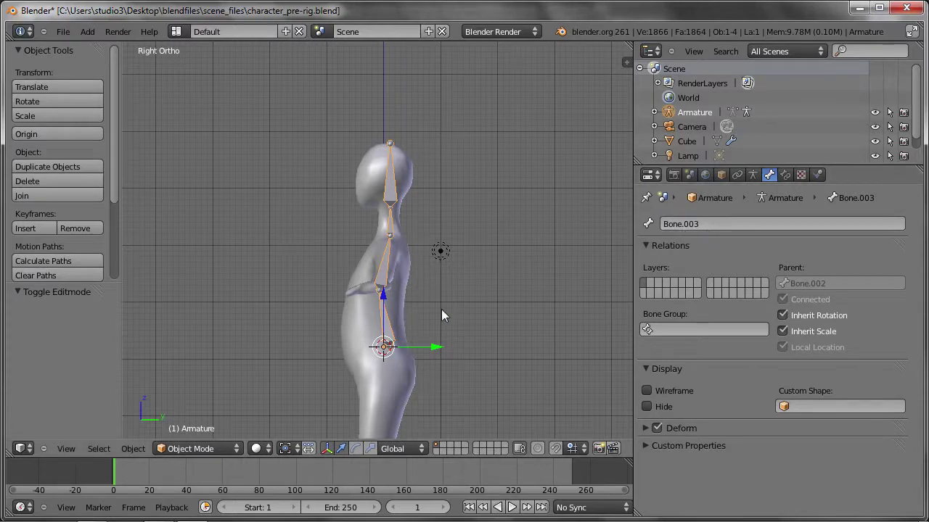
key(Tab)
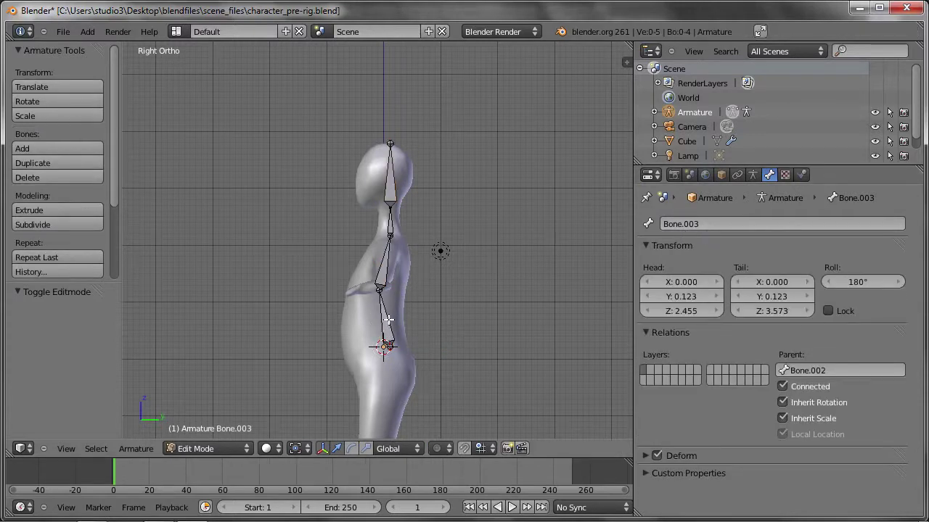
key(shift+a)
click(722, 219)
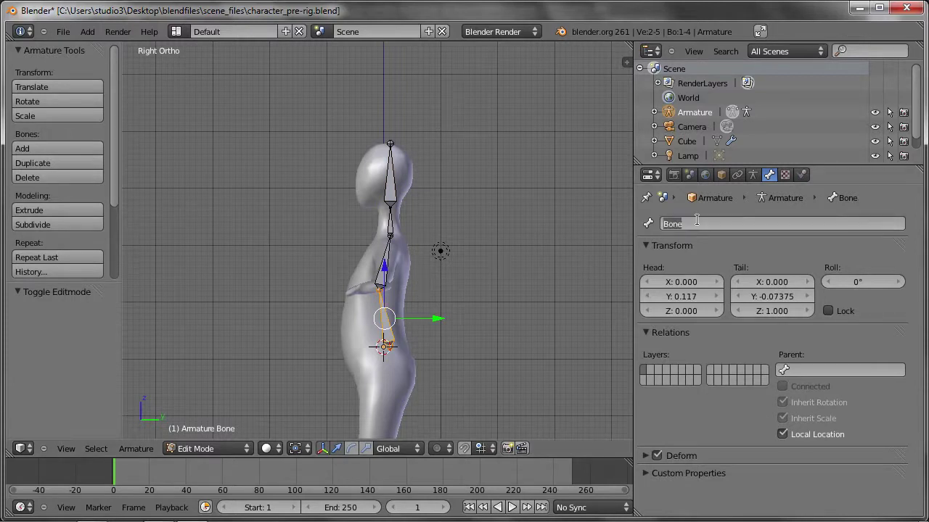
text(koerper)
key(Return)
key(e)
click(682, 204)
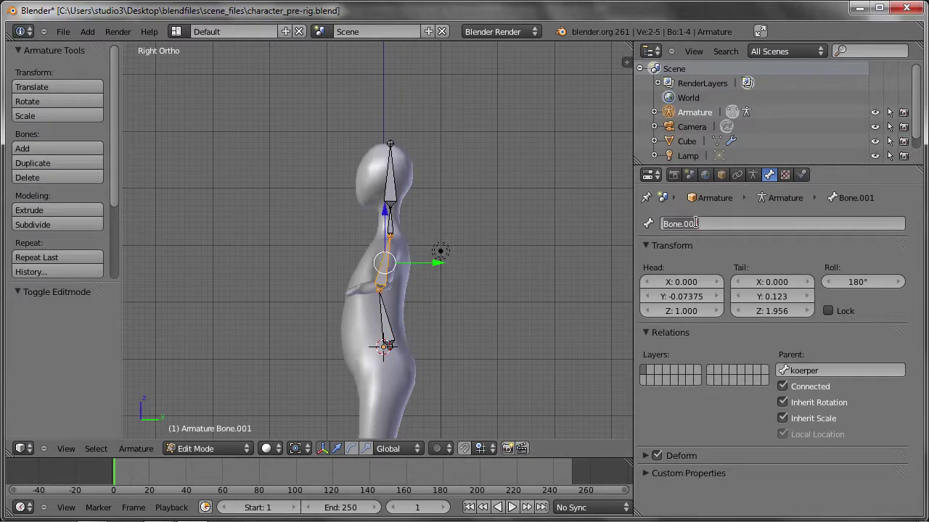
double_click(695, 223)
text(brust)
key(Return)
- Name the neck and head bones hals and kopf
key(e)
click(656, 197)
double_click(692, 219)
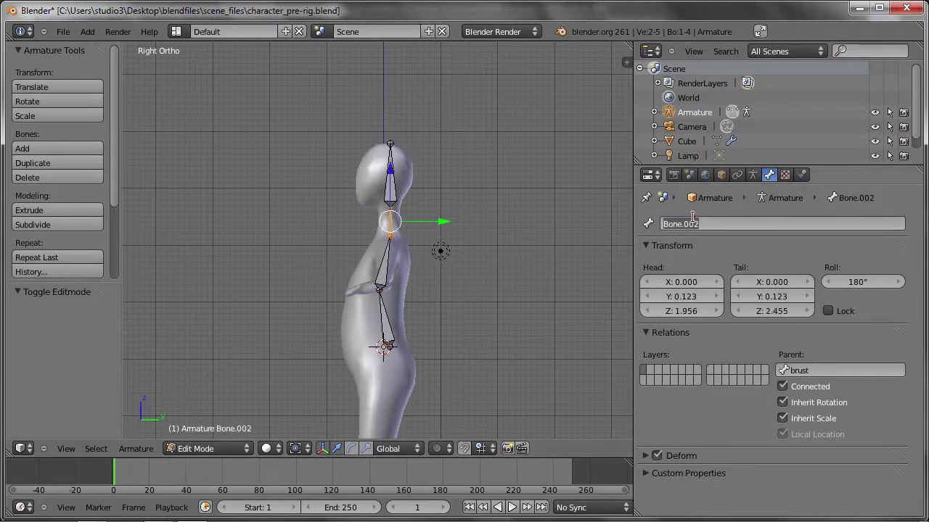
text(hals)
key(Return)
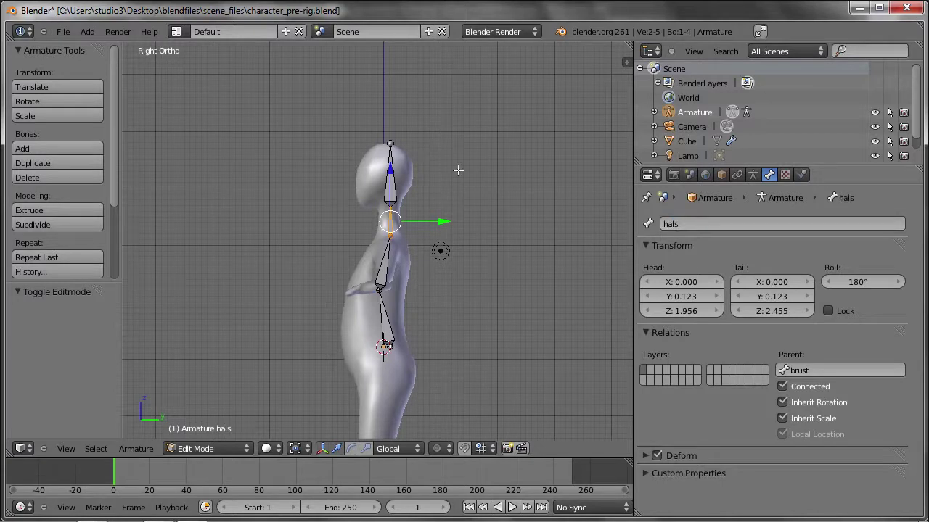
key(e)
click(390, 180)
double_click(687, 222)
text(kopf)
key(Return)
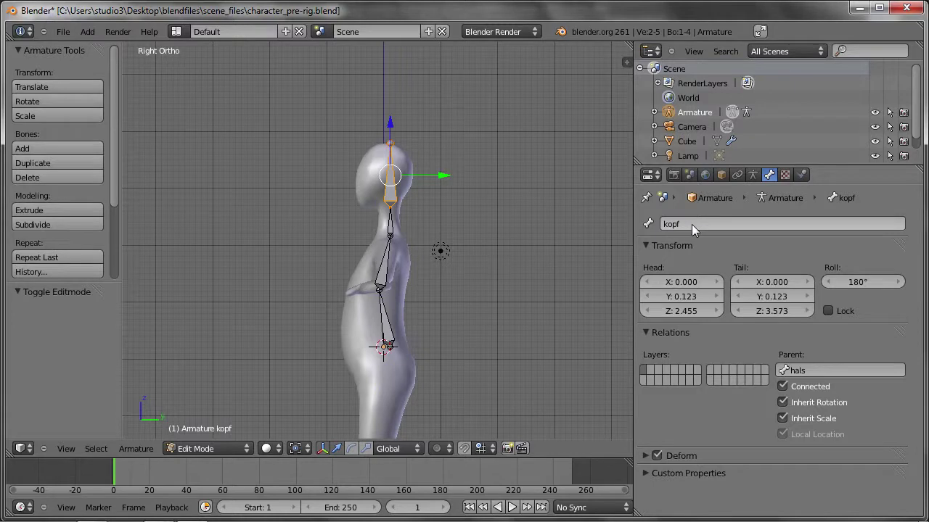
key(KP_1)
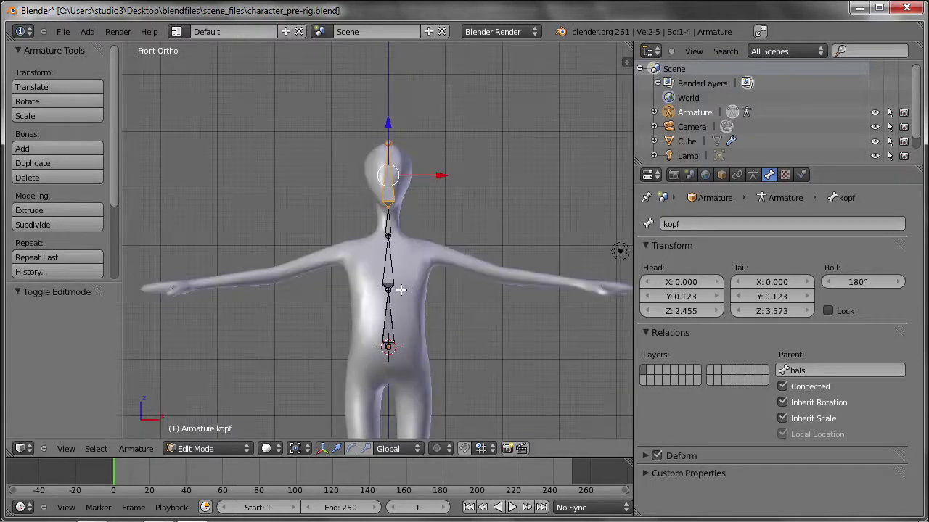
shift+middle_drag(427, 322, 425, 230)
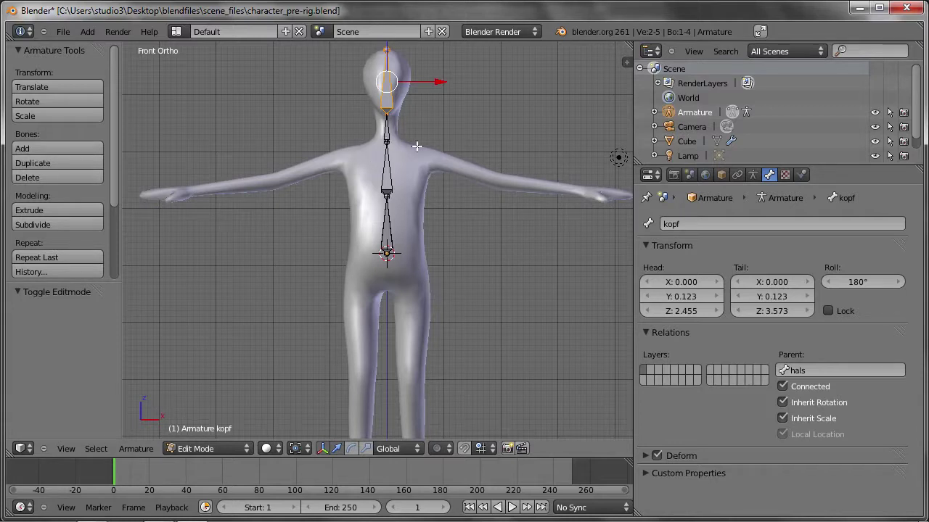
scroll(392, 147, up, 4)
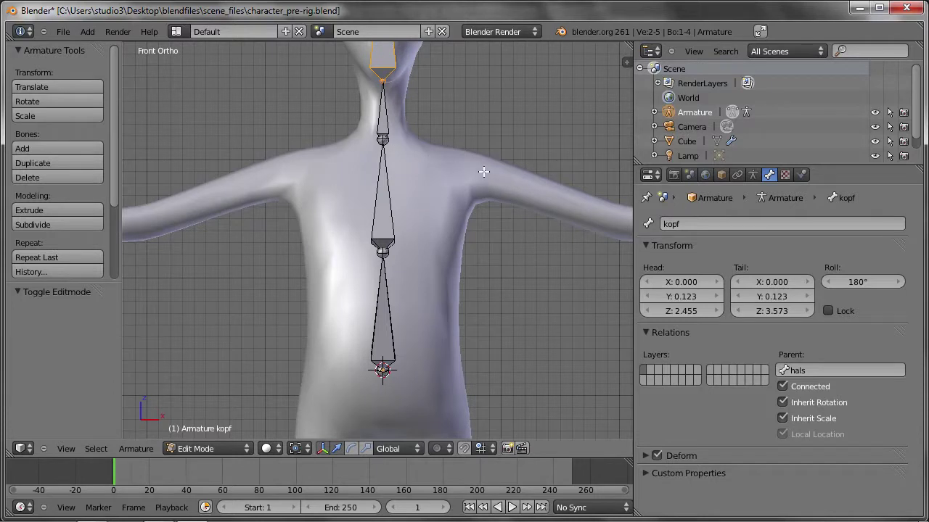
right_click(382, 140)
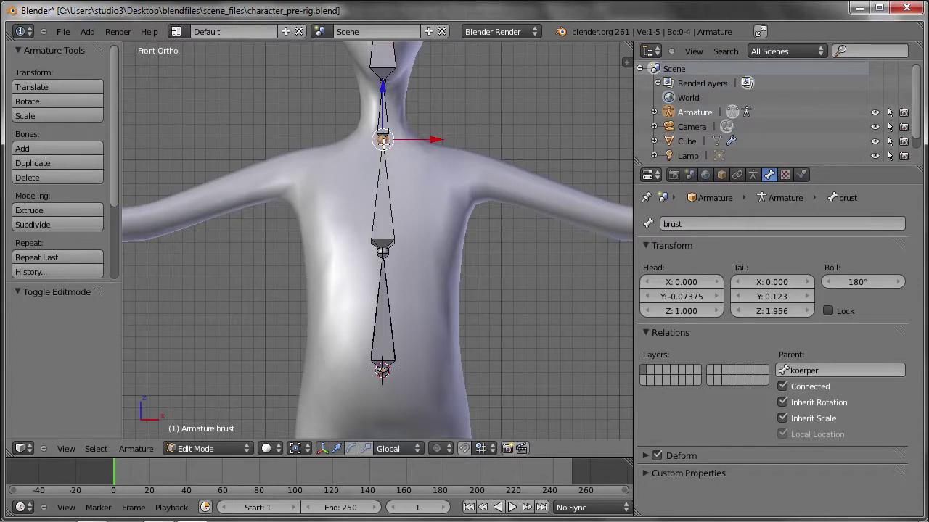
key(g)
key(z)
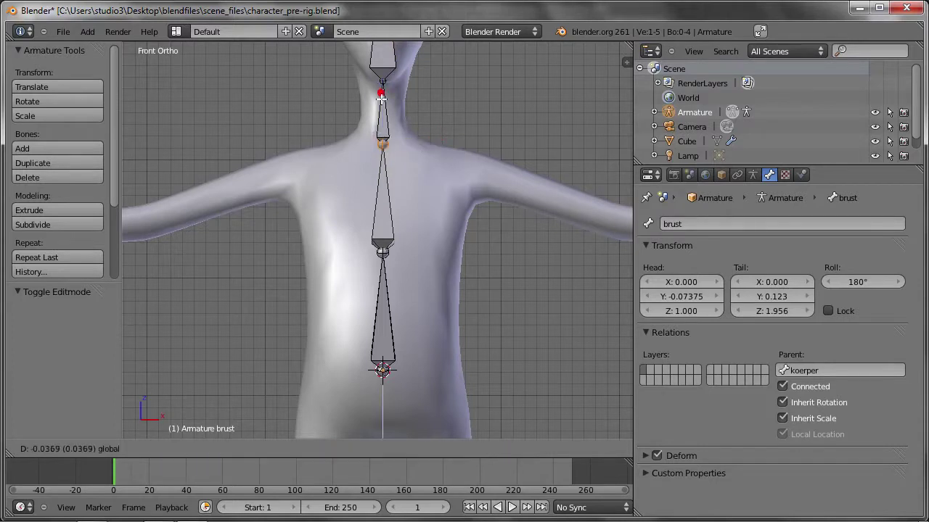
click(384, 109)
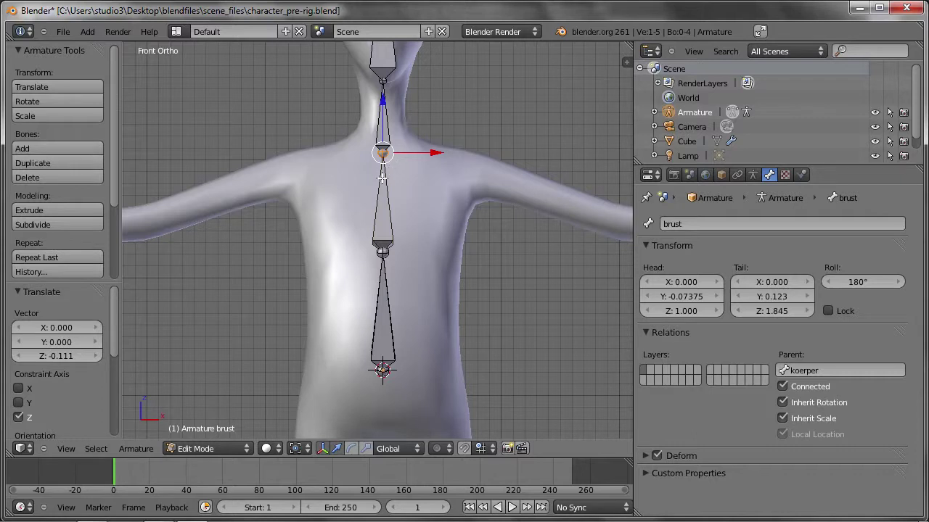
key(e)
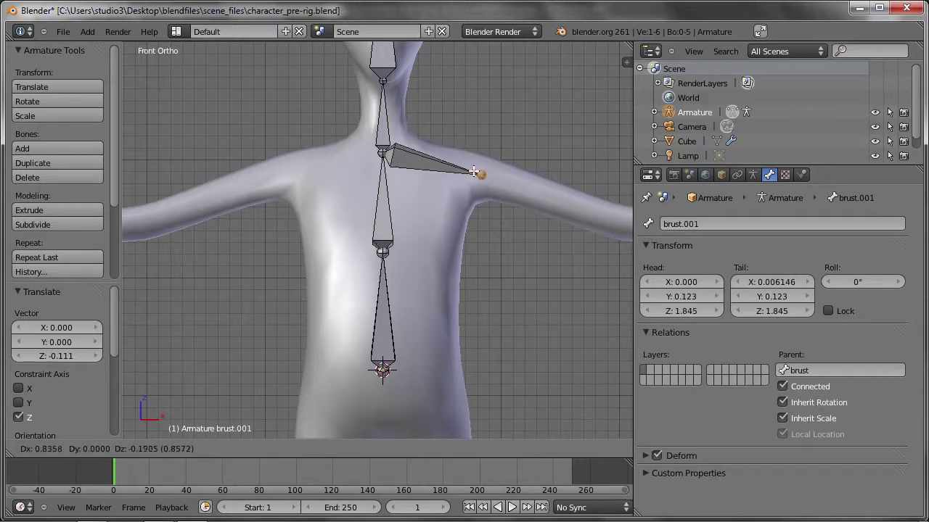
click(443, 165)
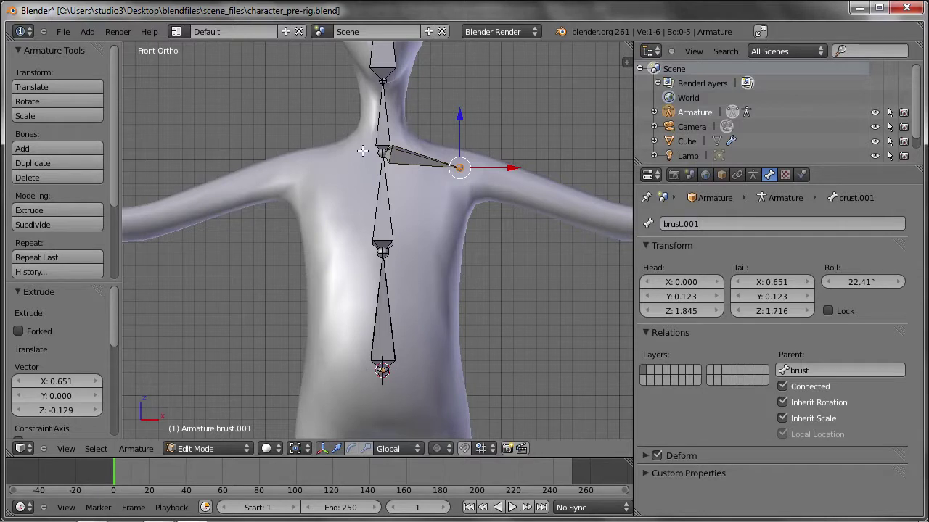
click(420, 167)
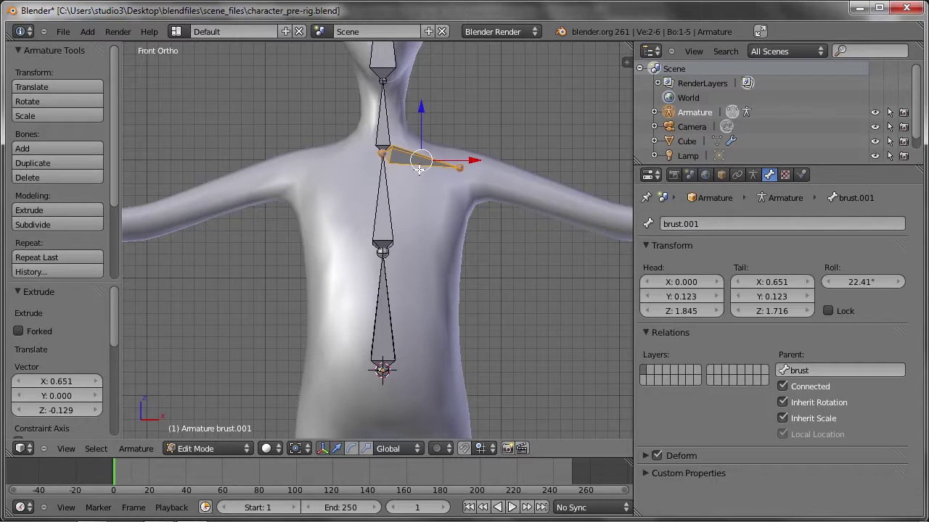
key(x)
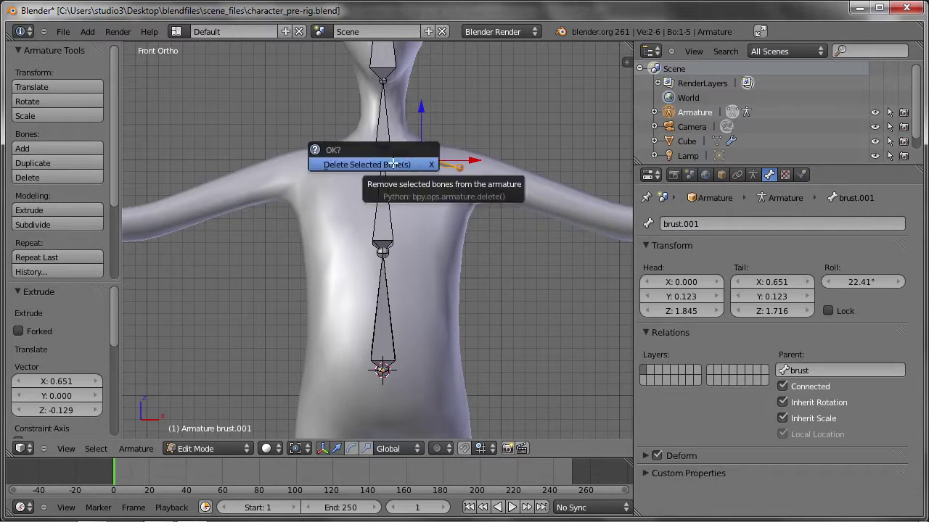
click(393, 164)
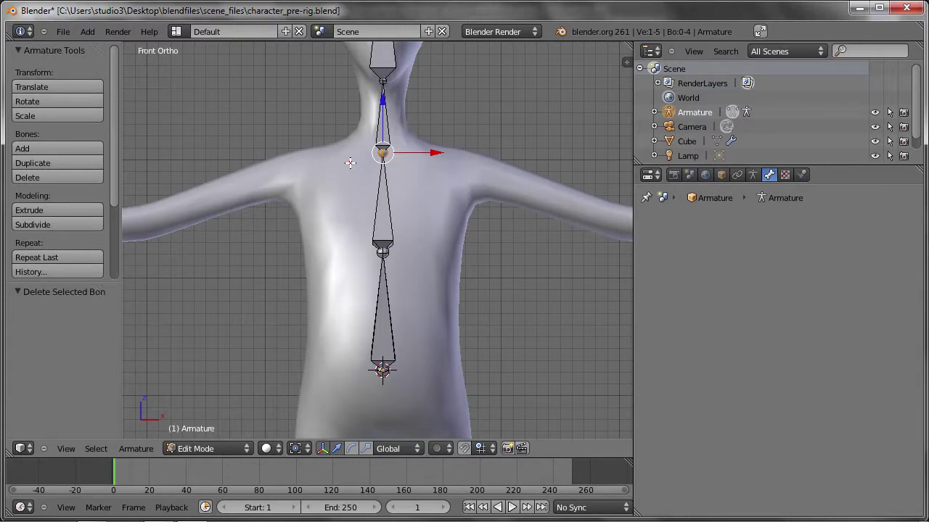
- Reveal Armature Options in the tool shelf and tick X-Axis Mirror
click(17, 52)
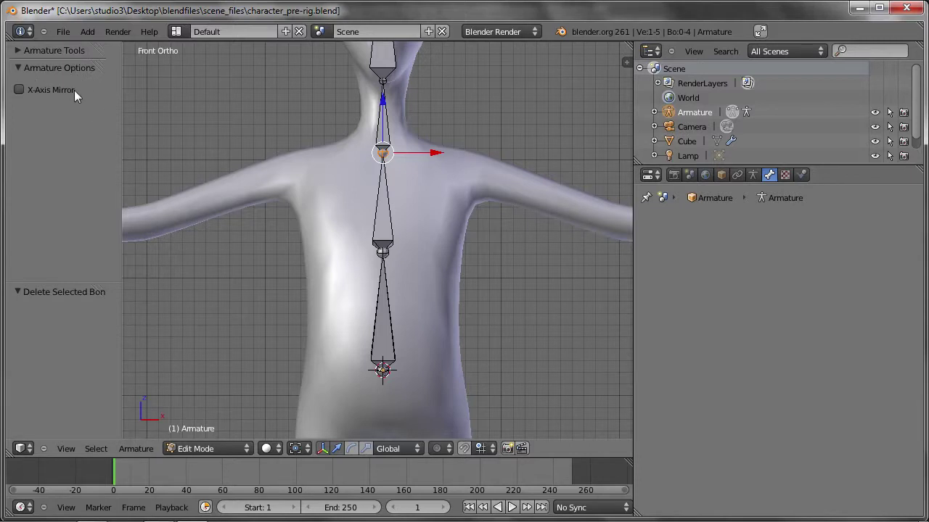
click(19, 90)
key(e)
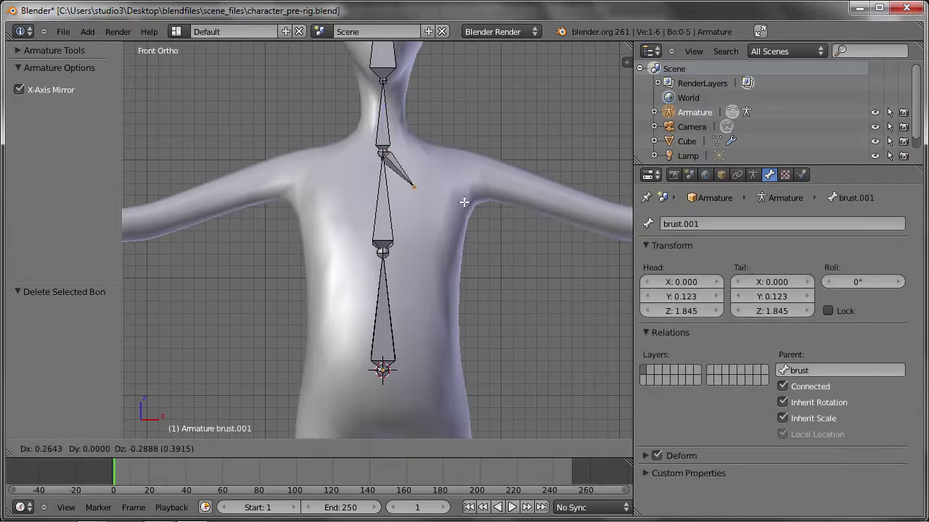
click(488, 181)
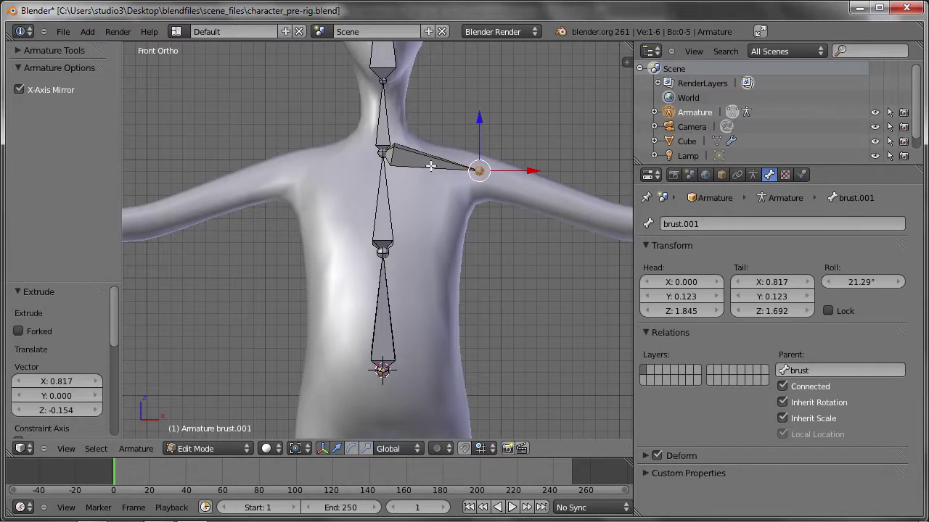
right_click(427, 167)
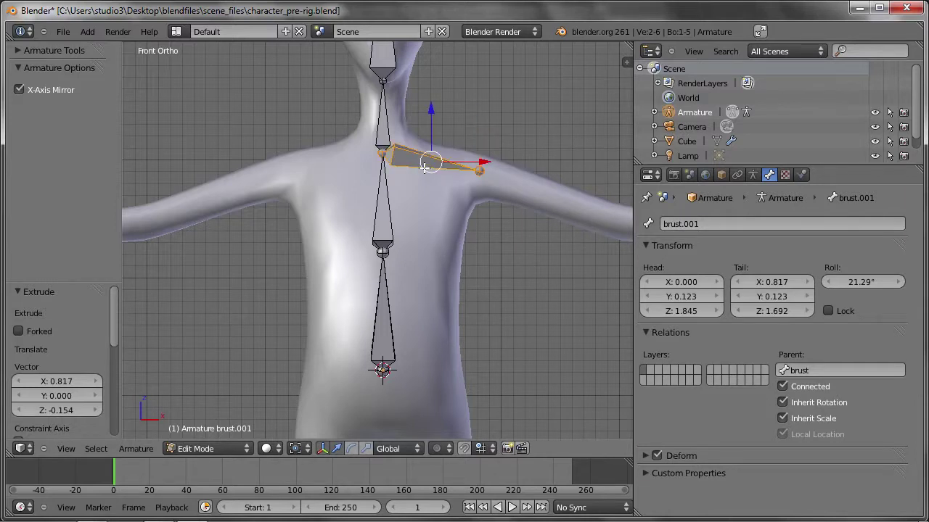
key(x)
click(425, 167)
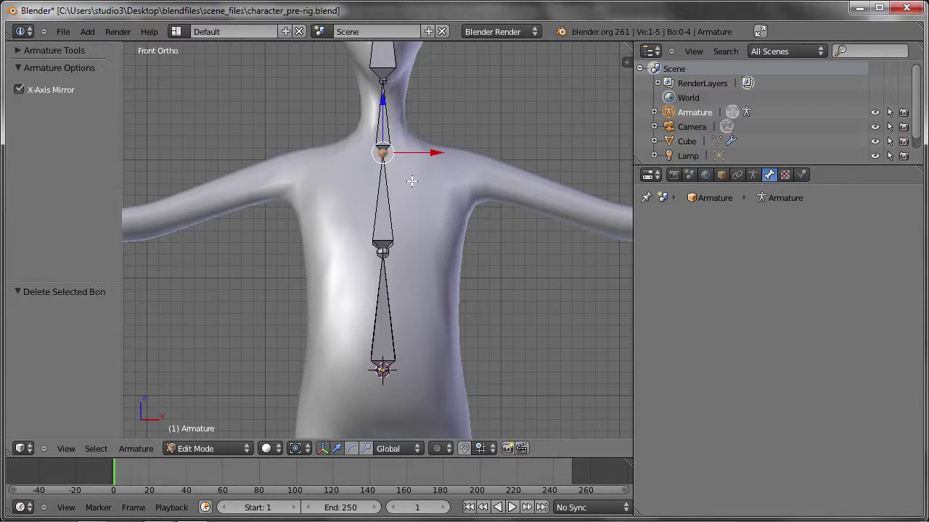
- Fork-extrude a mirrored pair of shoulder bones from the top of brust out to both shoulders
key(shift+e)
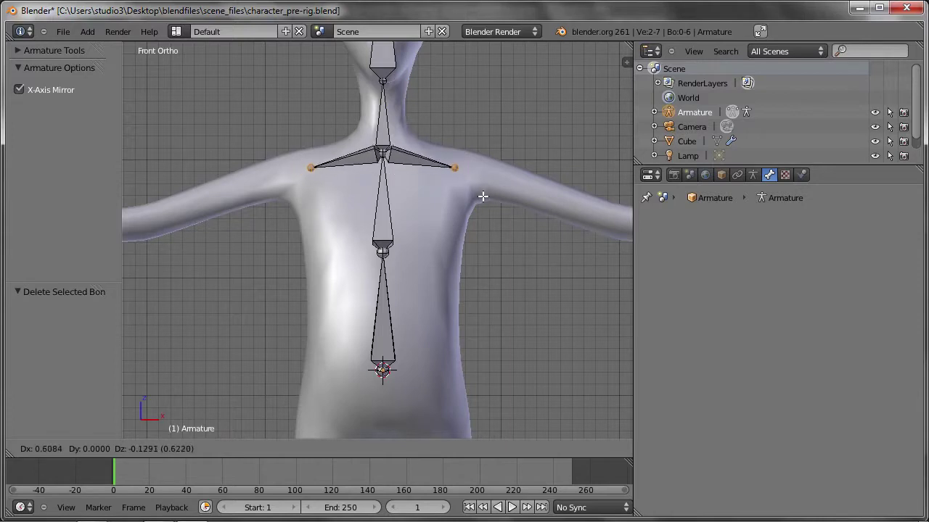
click(495, 199)
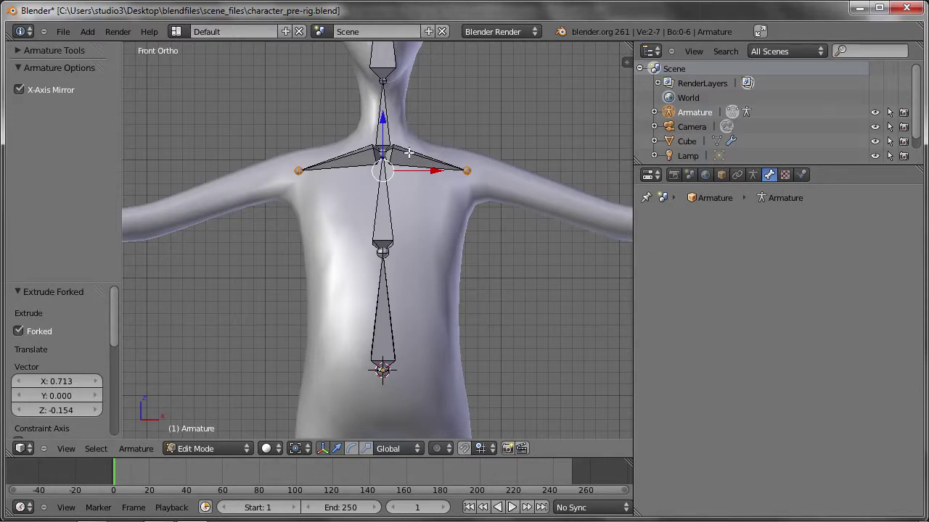
right_click(409, 153)
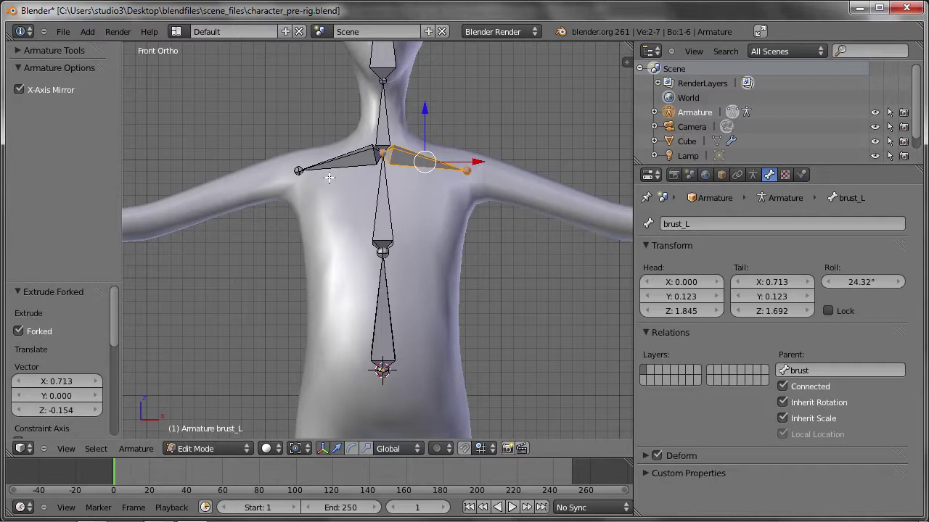
right_click(343, 156)
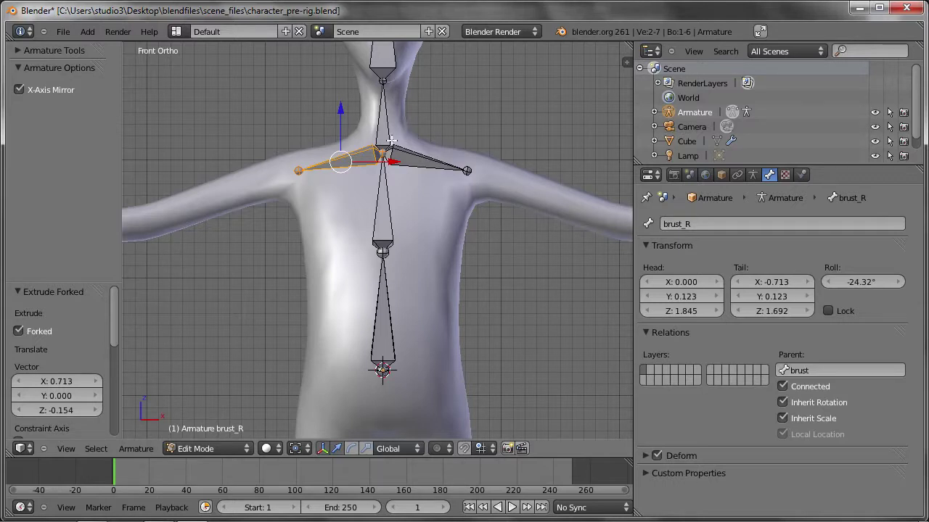
- Rename brust_R and brust_L to schulter_R and schulter_L
click(673, 225)
text(schulter)
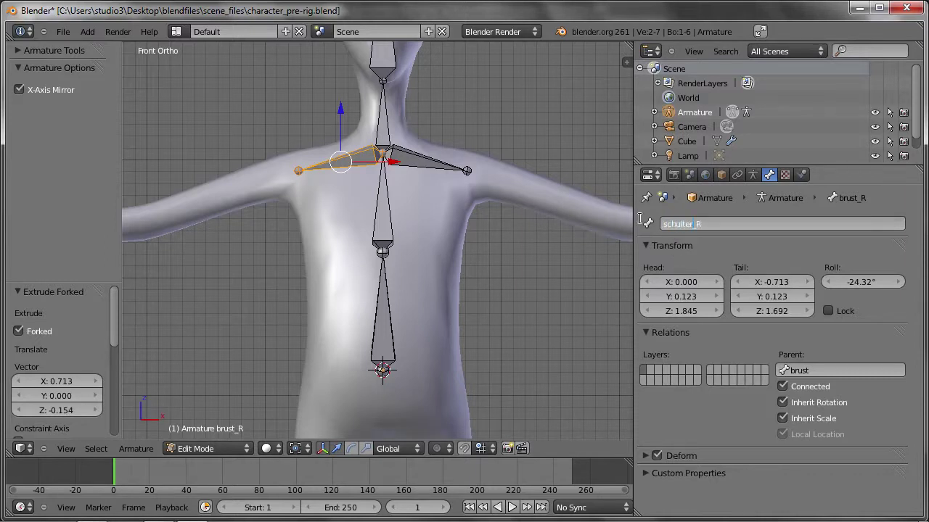
key(Return)
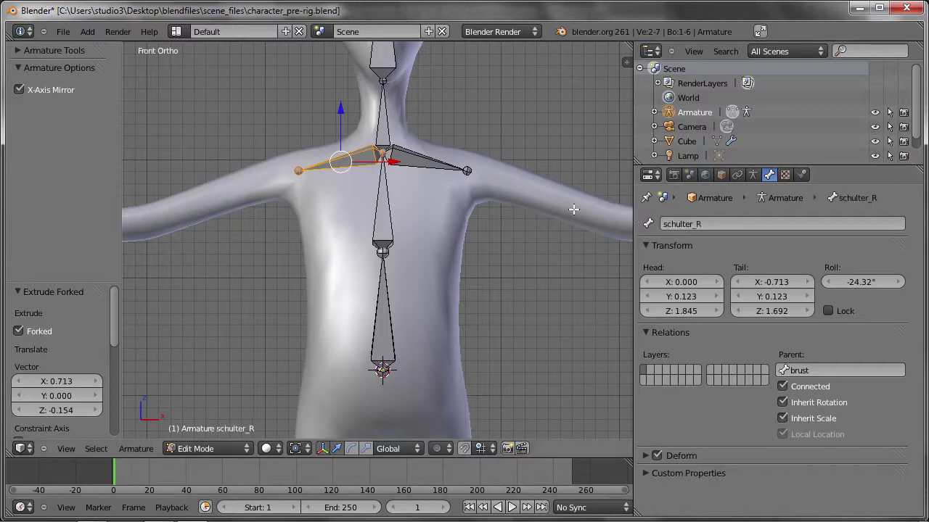
right_click(416, 161)
double_click(664, 224)
key(Delete)
key(Delete)
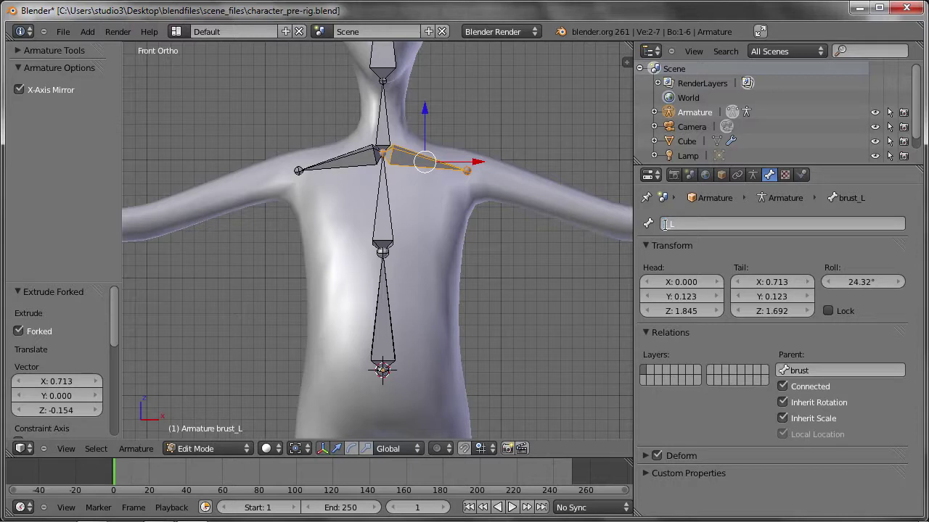
text(schu)
key(Delete)
key(Return)
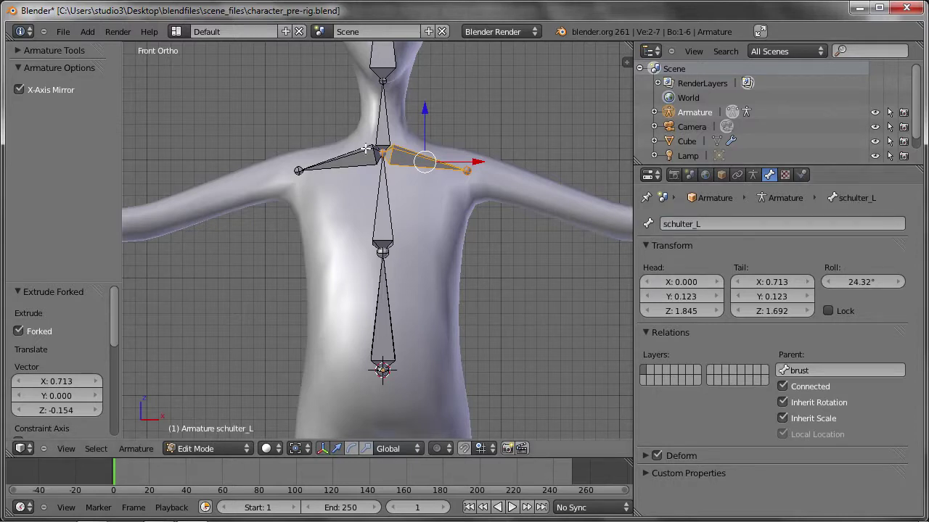
right_click(468, 172)
- Extrude mirrored upper arm bones from both shoulders to the elbows
scroll(501, 206, down, 2)
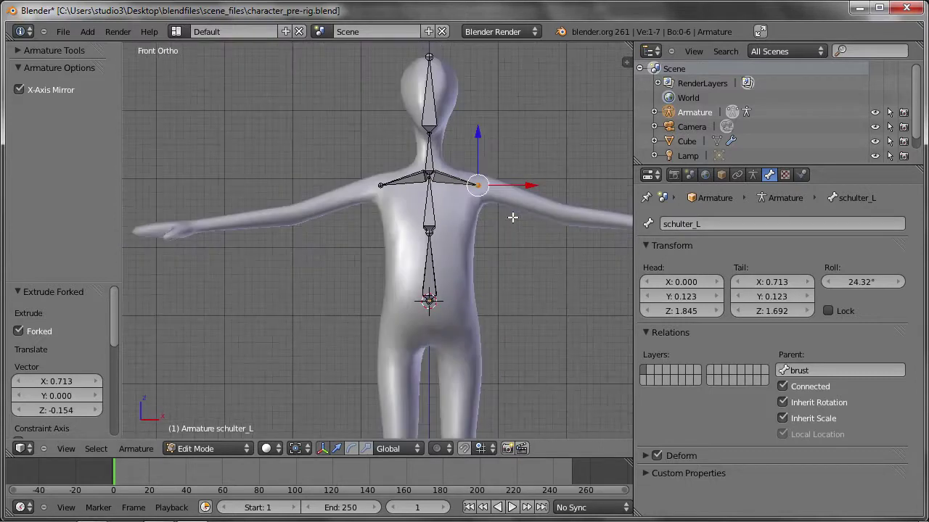
scroll(479, 200, down, 1)
shift+middle_drag(444, 188, 414, 175)
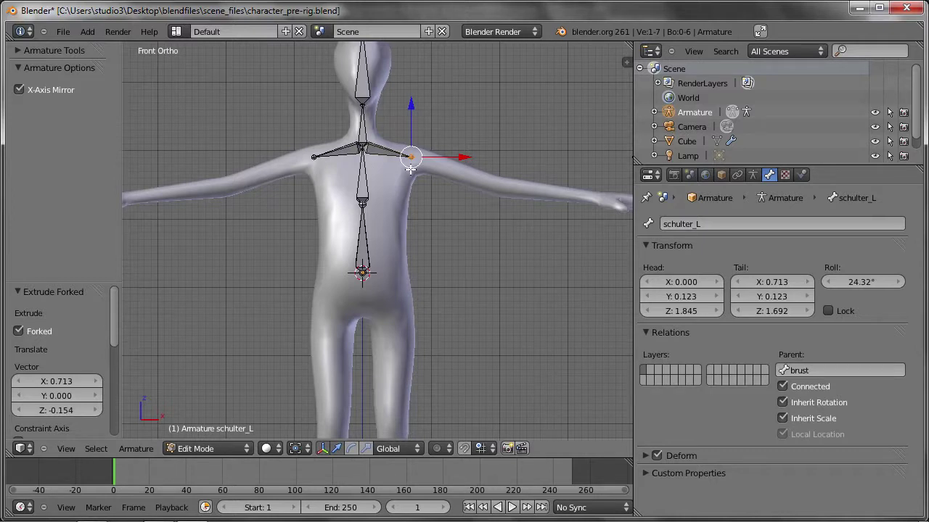
key(shift+e)
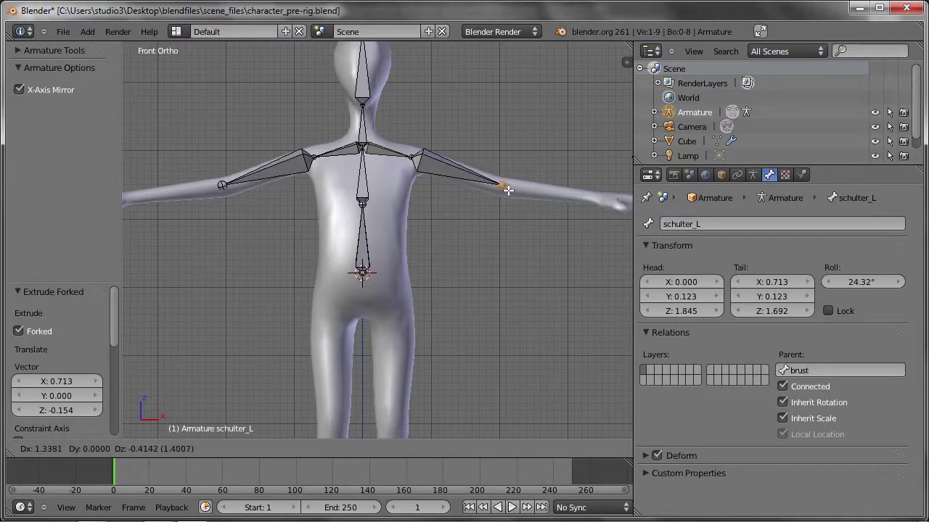
click(504, 189)
shift+middle_drag(528, 214, 439, 204)
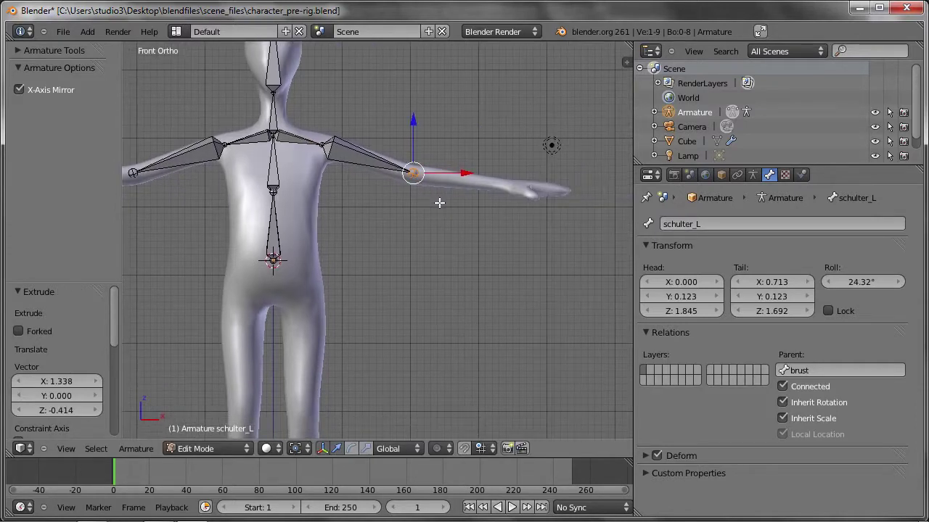
- Extrude mirrored forearm bones to the wrists and hand bones to the fingertips
key(e)
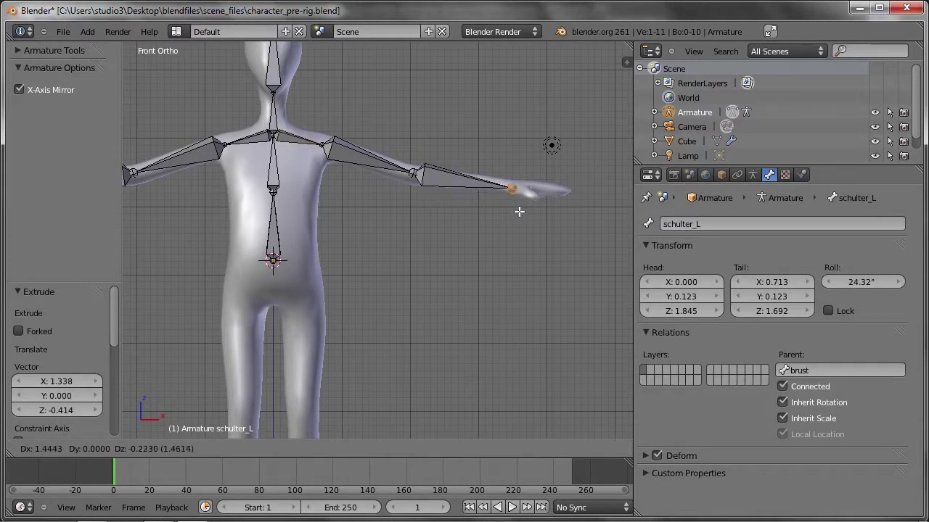
click(510, 208)
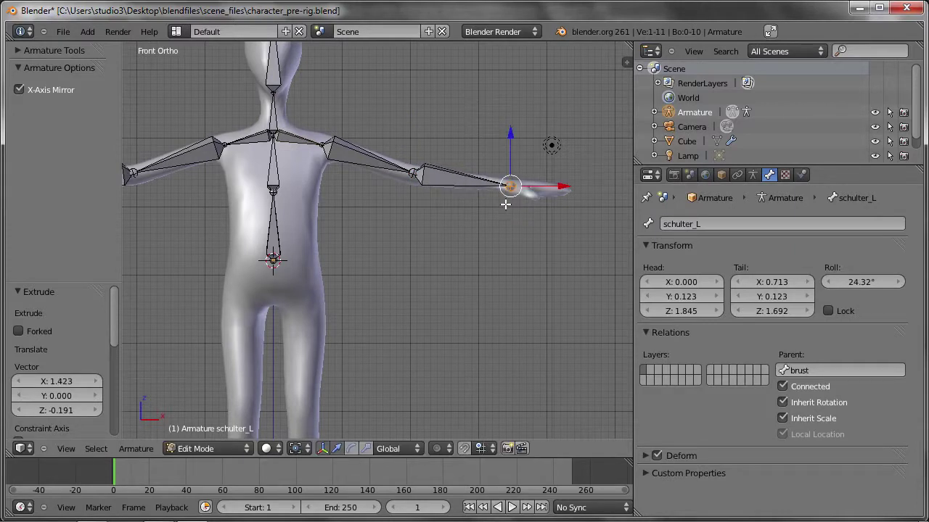
key(e)
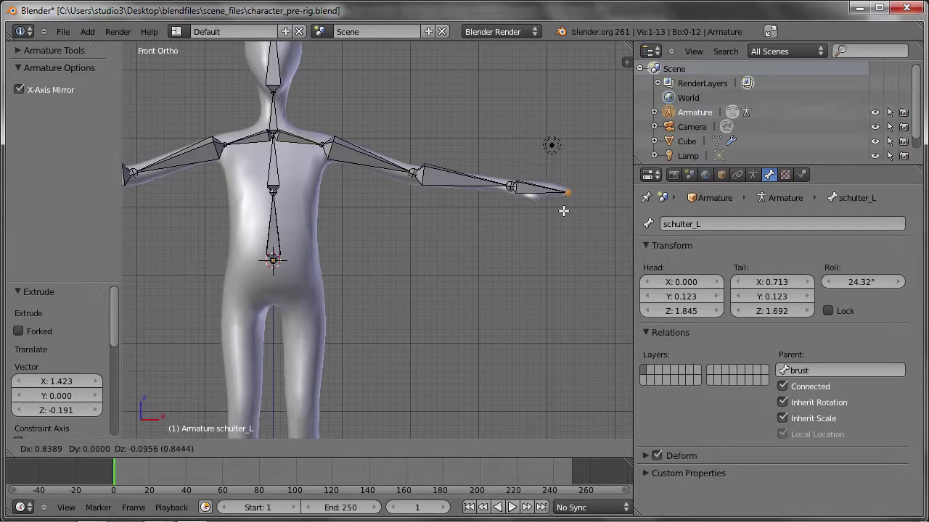
click(564, 211)
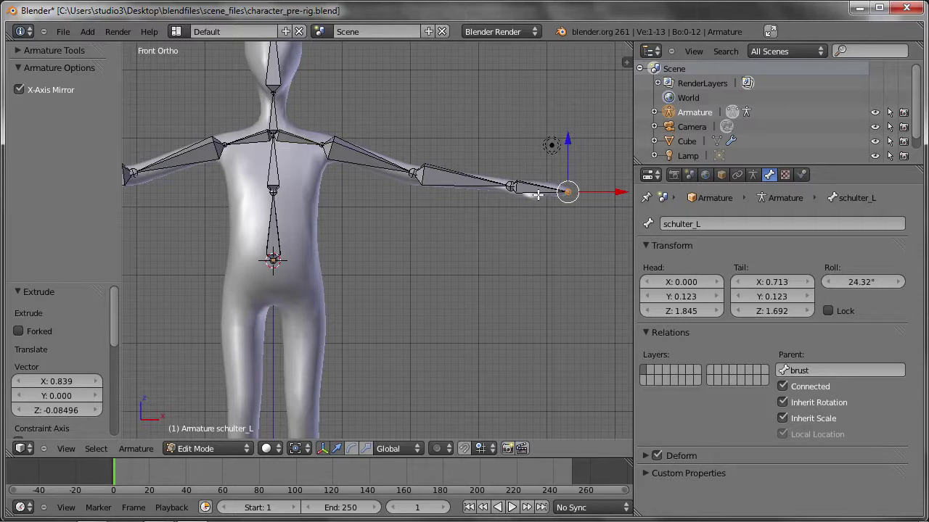
- From the top view, move hand bone schulter_L.003 to line up with the hand and raise the upper arm joint slightly
key(KP_7)
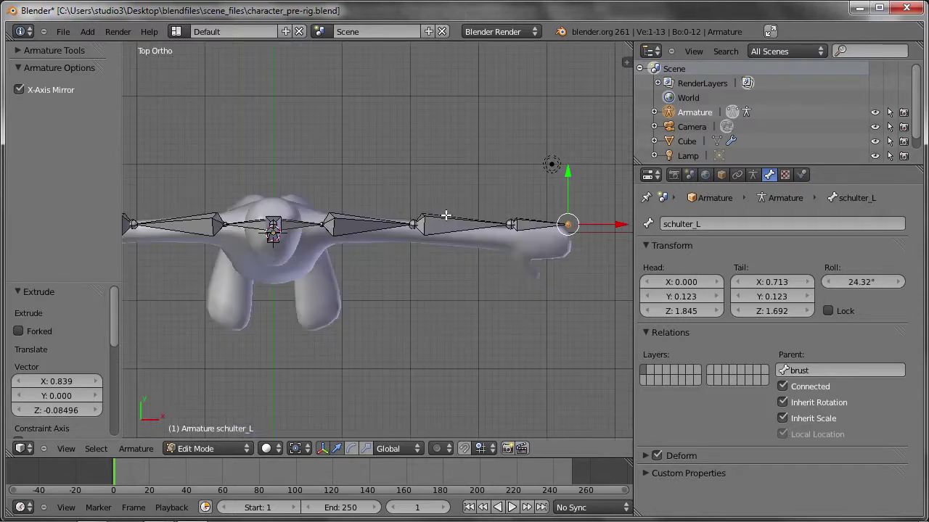
scroll(500, 241, up, 1)
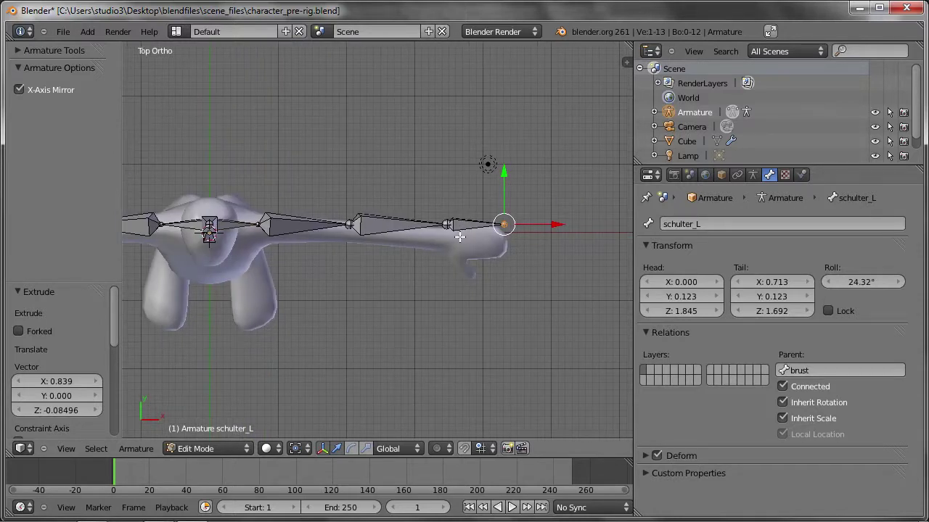
scroll(461, 250, up, 1)
right_click(450, 210)
key(g)
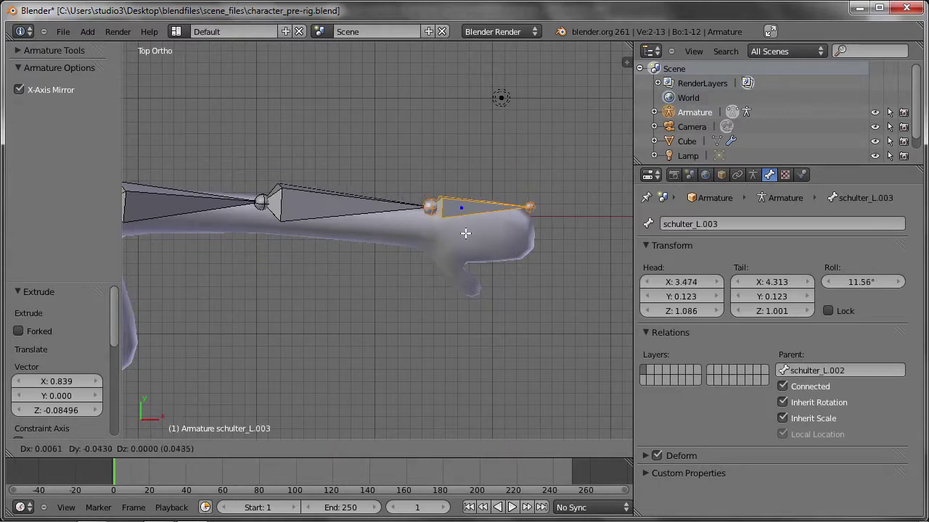
click(465, 245)
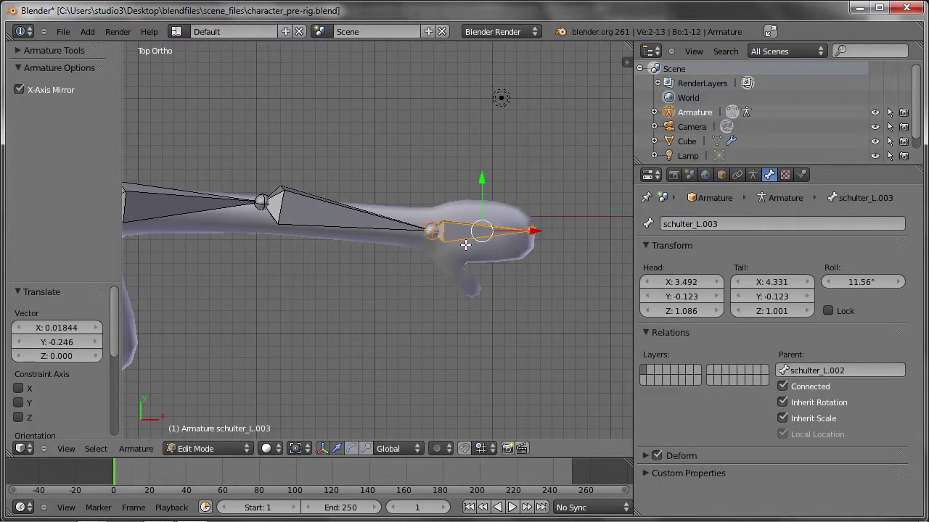
right_click(264, 213)
key(g)
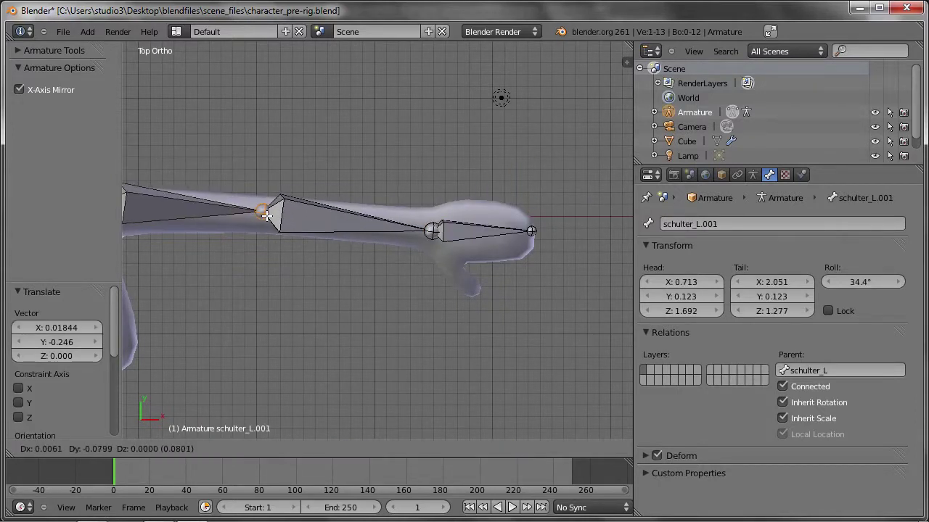
click(264, 211)
- Extrude a trial bone from the wrist toward the thumb, rotate it, then delete it
right_click(430, 230)
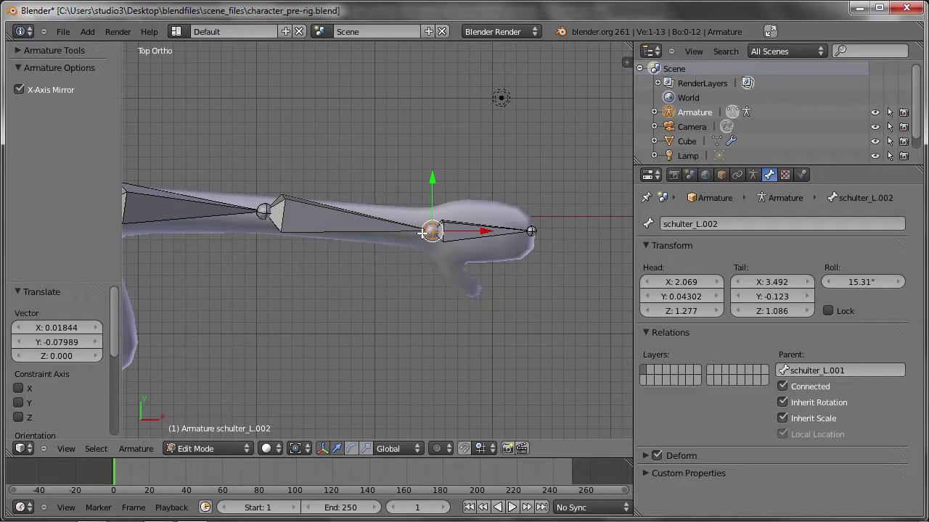
key(e)
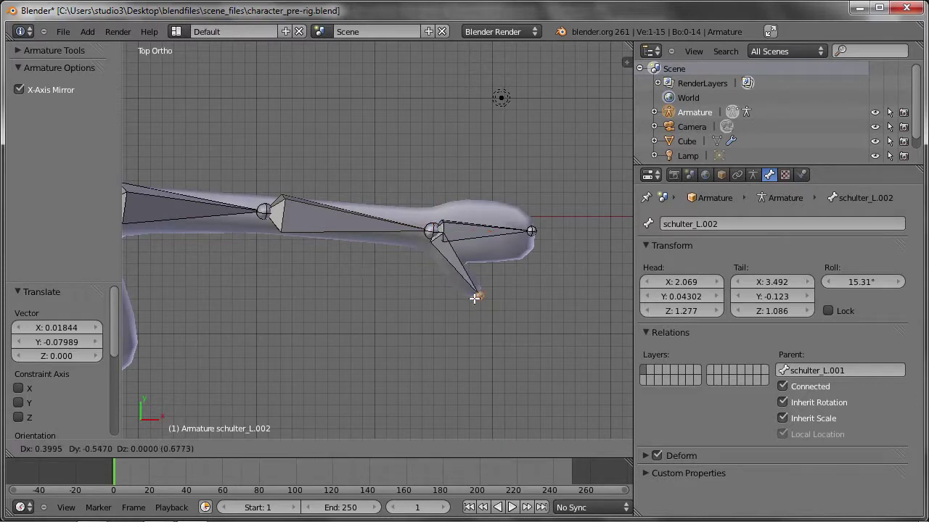
click(475, 298)
middle_drag(474, 298, 512, 257)
mouse_move(483, 288)
middle_down()
mouse_move(448, 278)
mouse_move(453, 267)
middle_up()
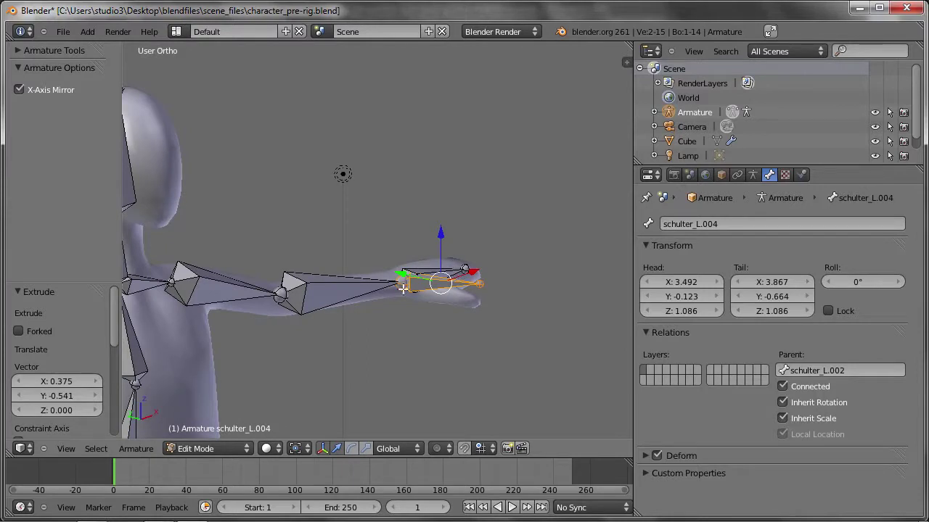
mouse_move(404, 299)
middle_down()
mouse_move(424, 289)
mouse_move(415, 347)
mouse_move(442, 299)
middle_up()
key(r)
click(455, 299)
key(x)
click(442, 298)
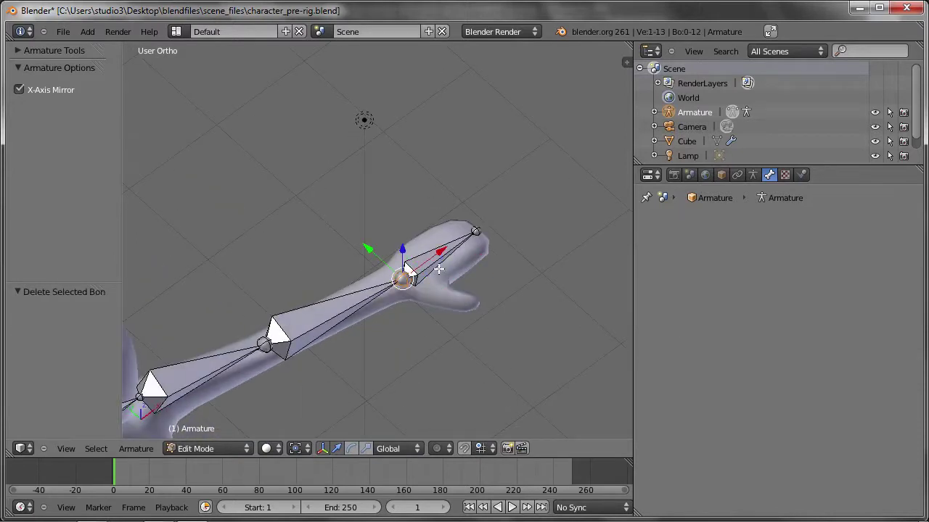
- Duplicate the hand bone and move the copy's tail into the thumb to form the thumb bone
key(KP_7)
right_click(382, 317)
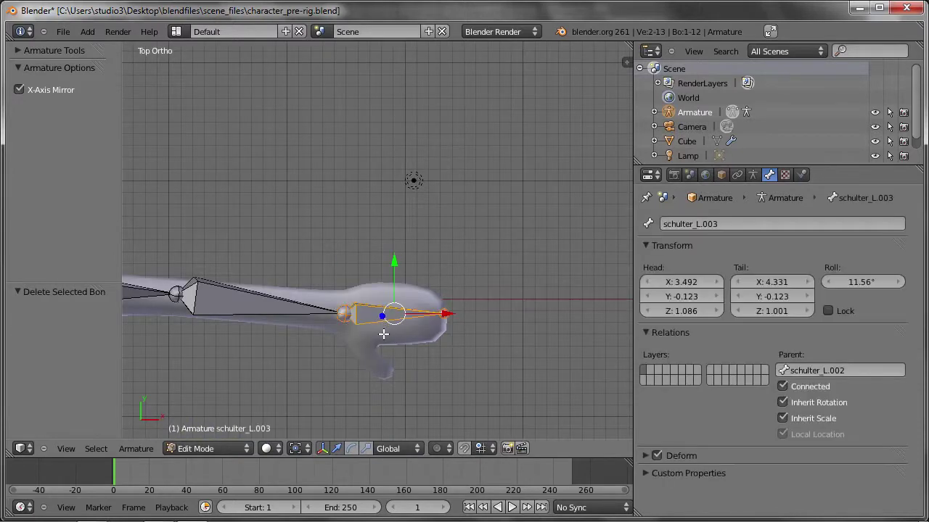
shift+middle_drag(384, 326, 449, 262)
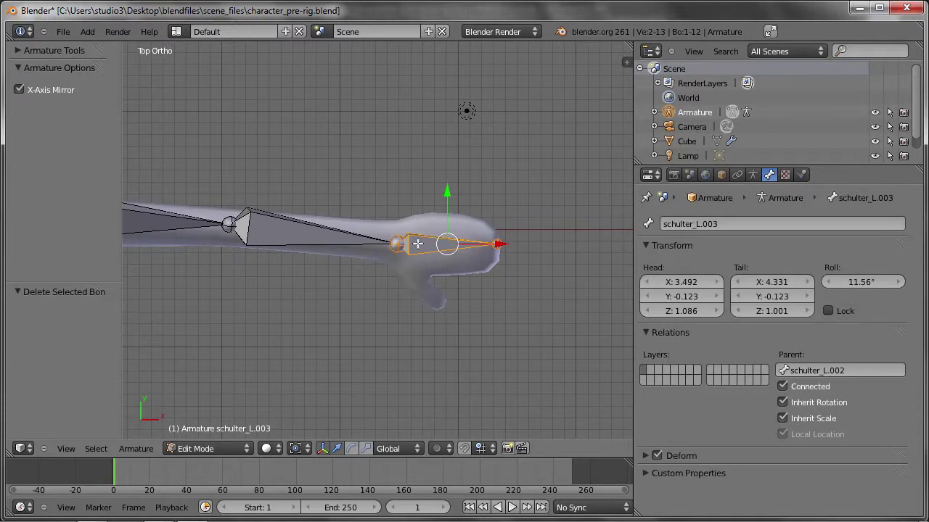
key(shift+d)
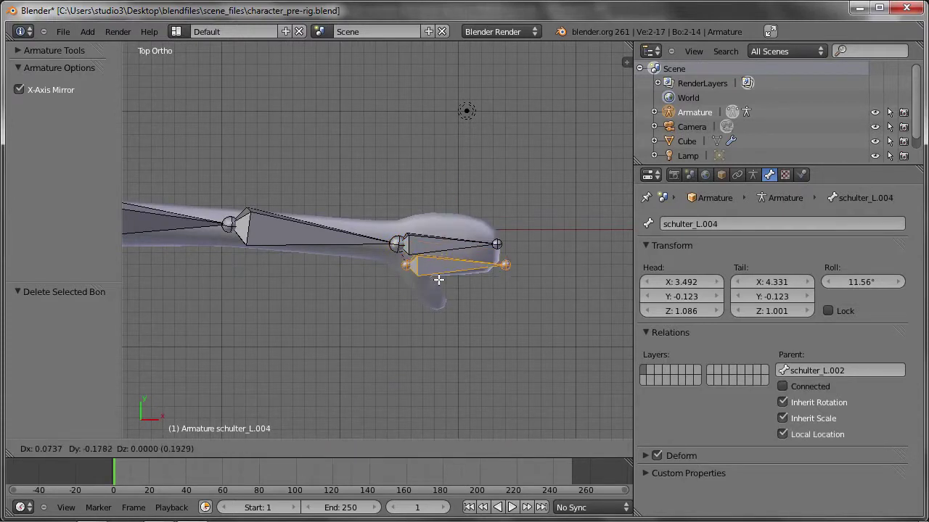
click(441, 289)
right_click(508, 280)
key(g)
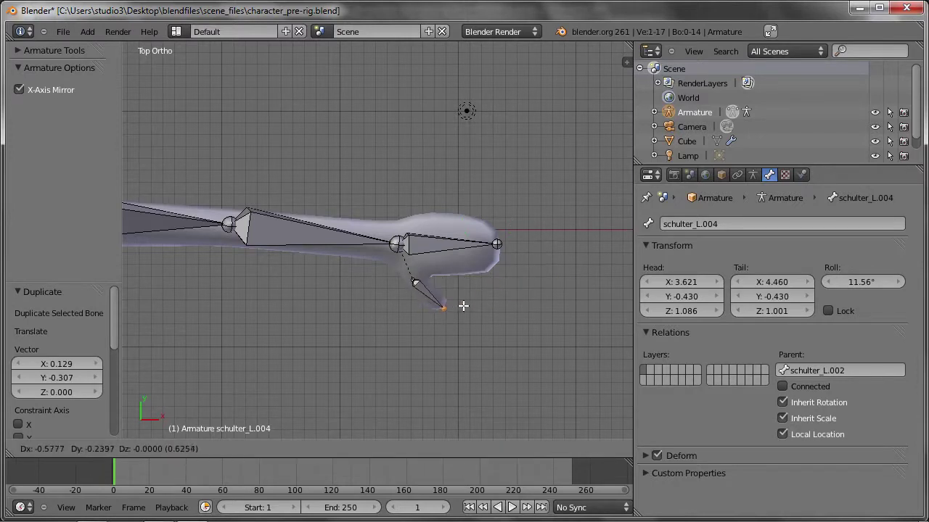
click(451, 310)
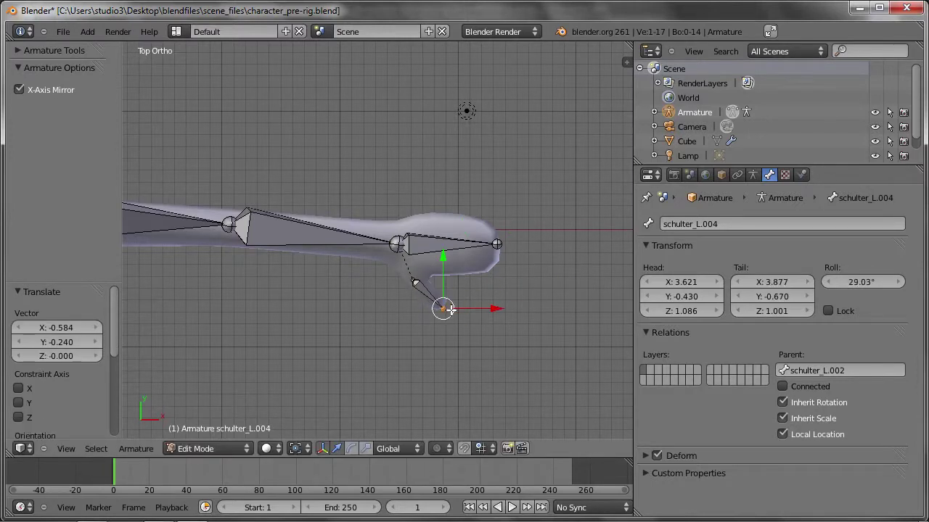
scroll(409, 288, up, 4)
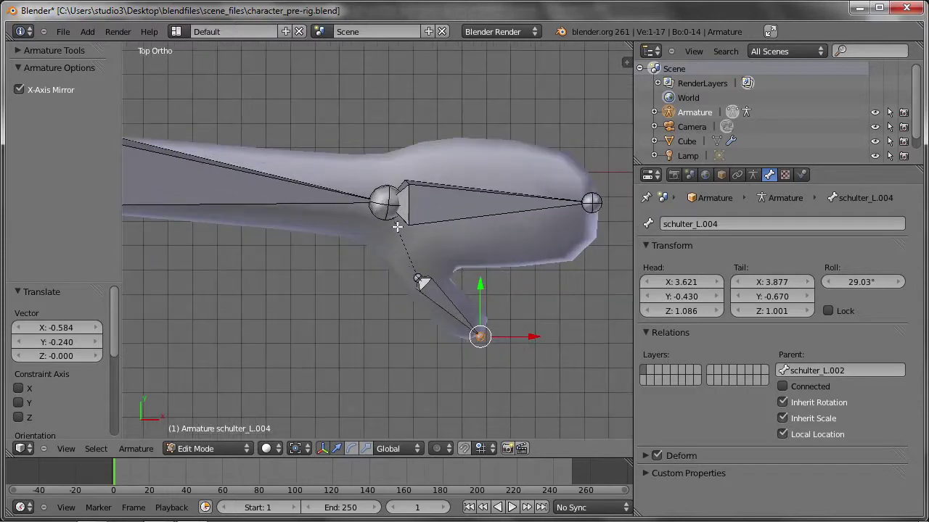
right_click(433, 297)
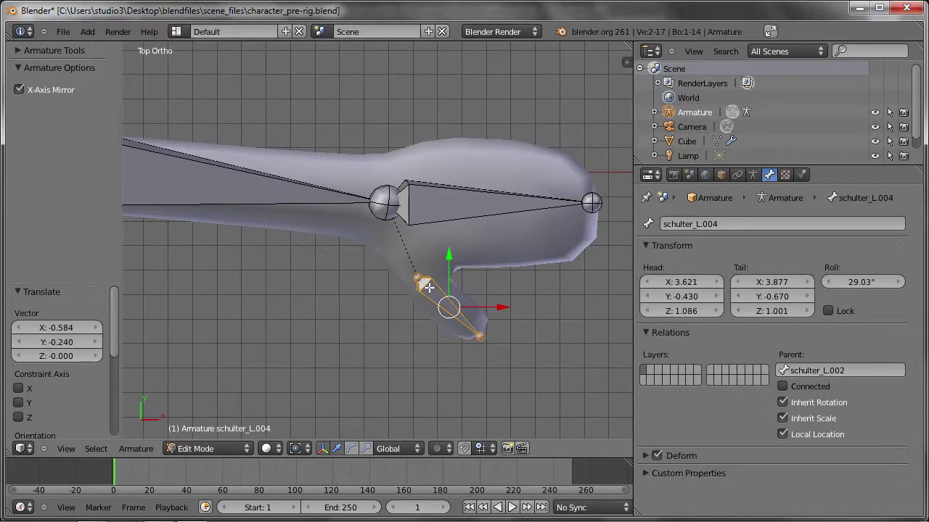
- Rename hand bone schulter_L.003 to hand_L
right_click(433, 194)
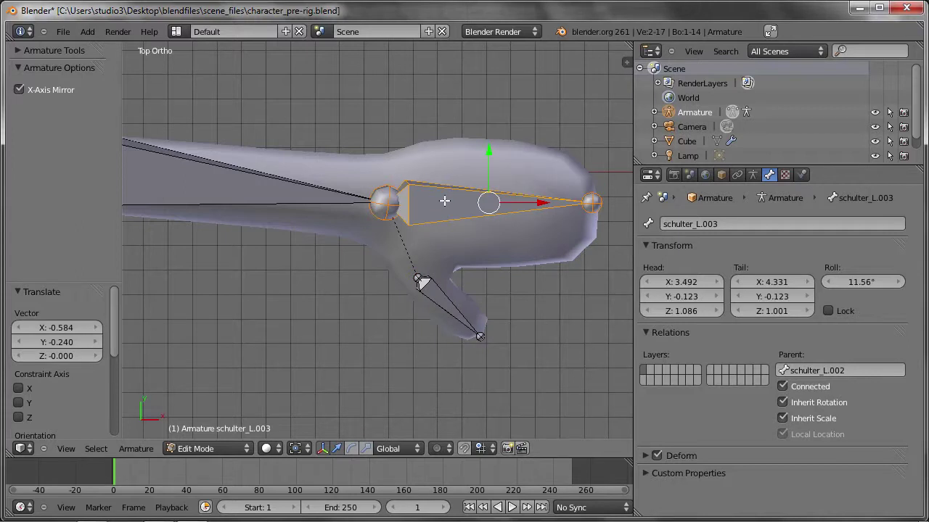
click(707, 224)
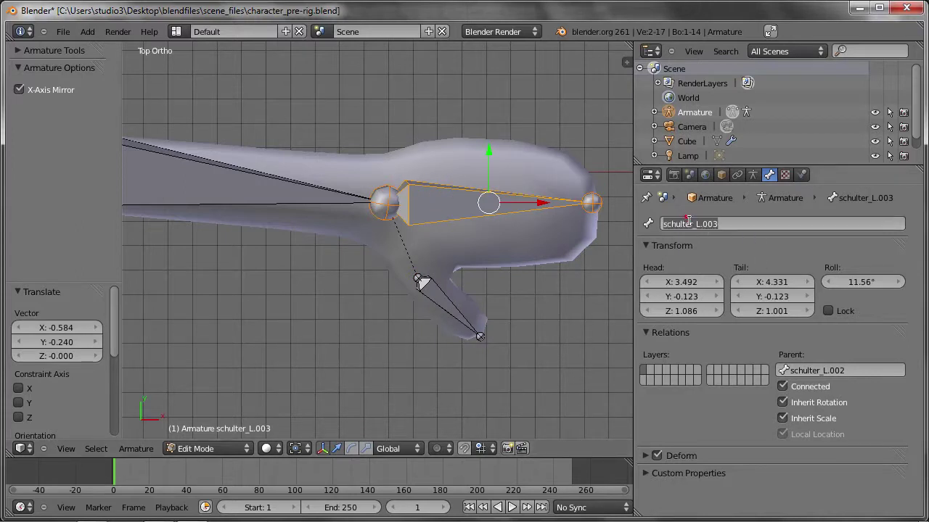
click(690, 225)
drag(689, 225, 649, 223)
key(BackSpace)
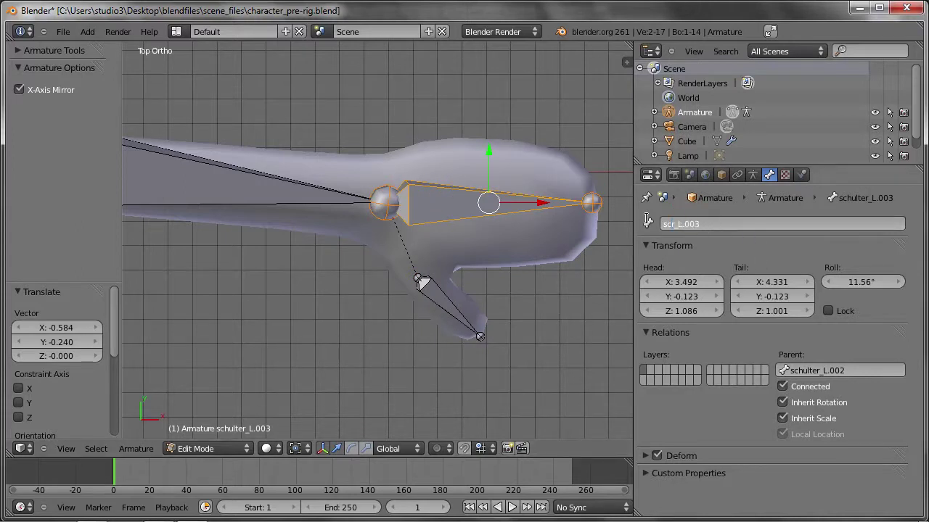
text(hand_L)
key(Return)
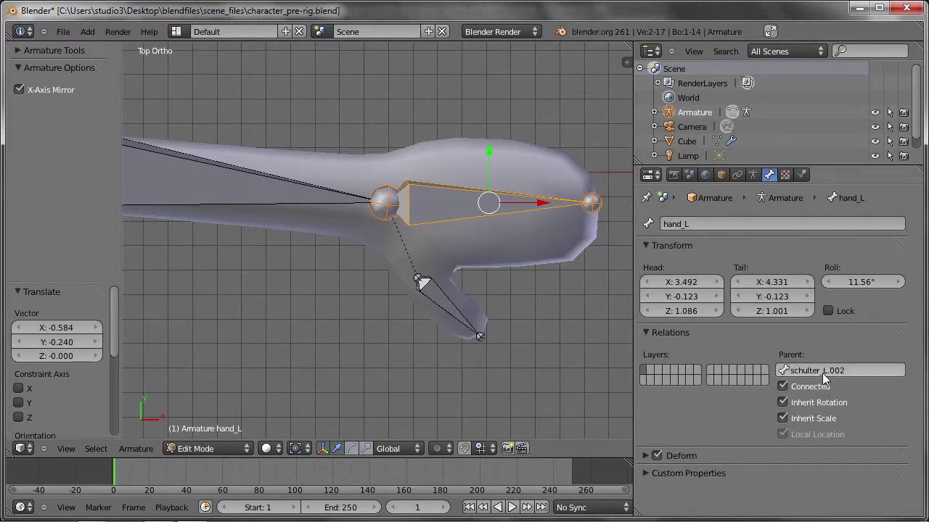
- Rename forearm bone schulter_L.002 to arm_L and check hand_L's parent
right_click(269, 192)
scroll(291, 240, down, 5)
scroll(291, 240, down, 1)
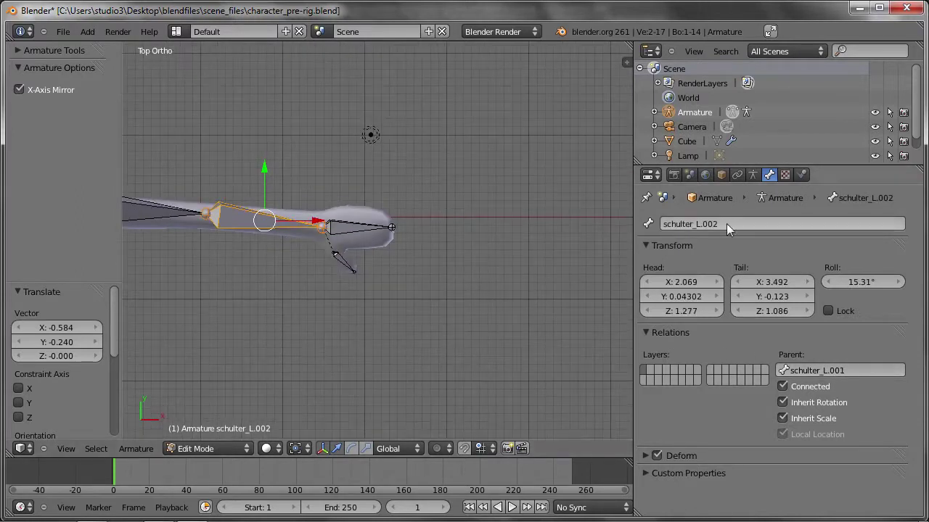
click(676, 224)
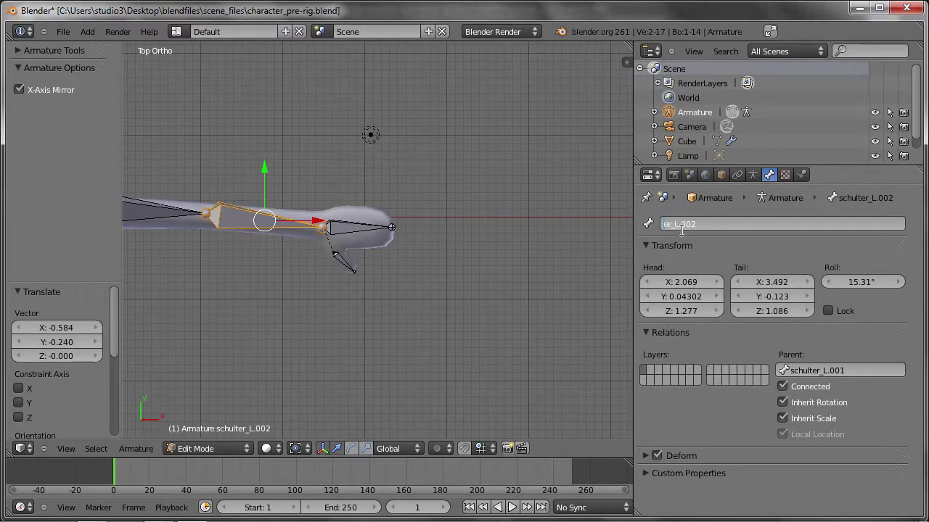
text(arm)
key(Return)
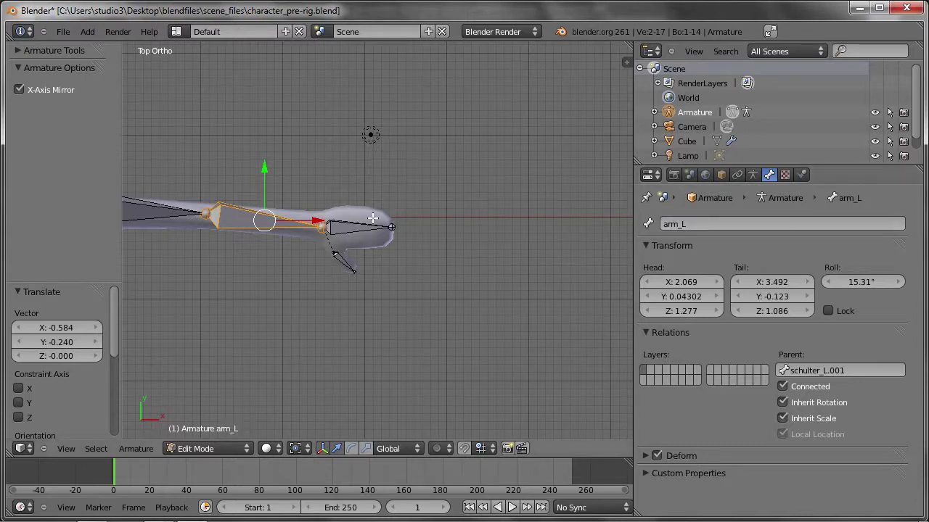
scroll(348, 232, up, 3)
right_click(344, 221)
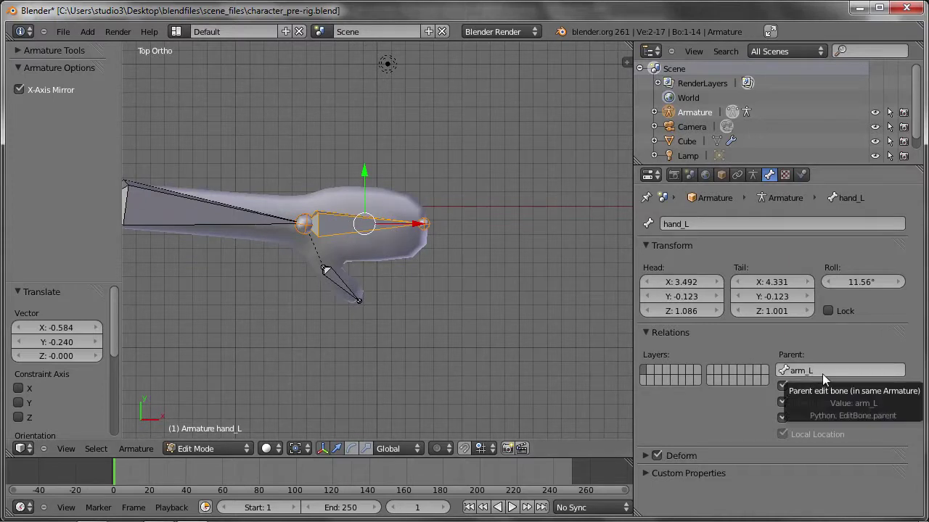
- Change arm_L to unterarm_L and verify the parents of hand_L and the thumb bone
right_click(240, 214)
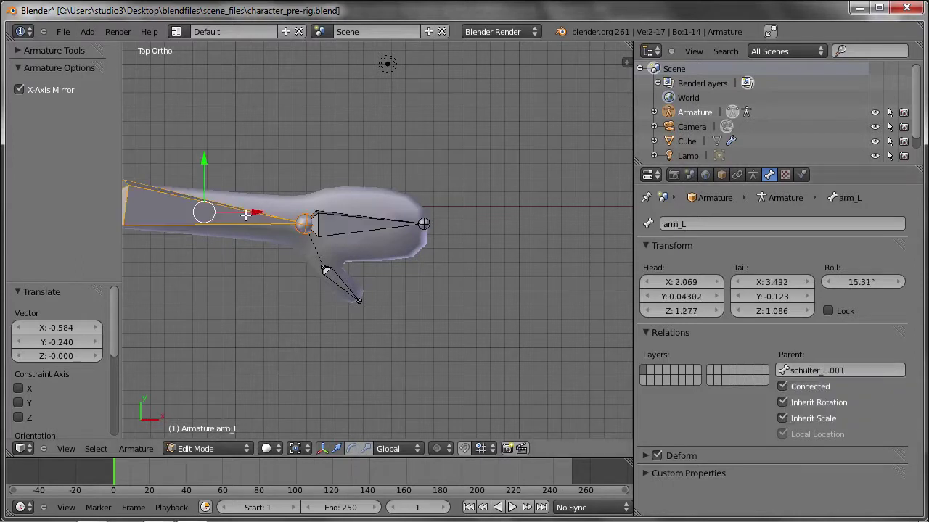
click(666, 224)
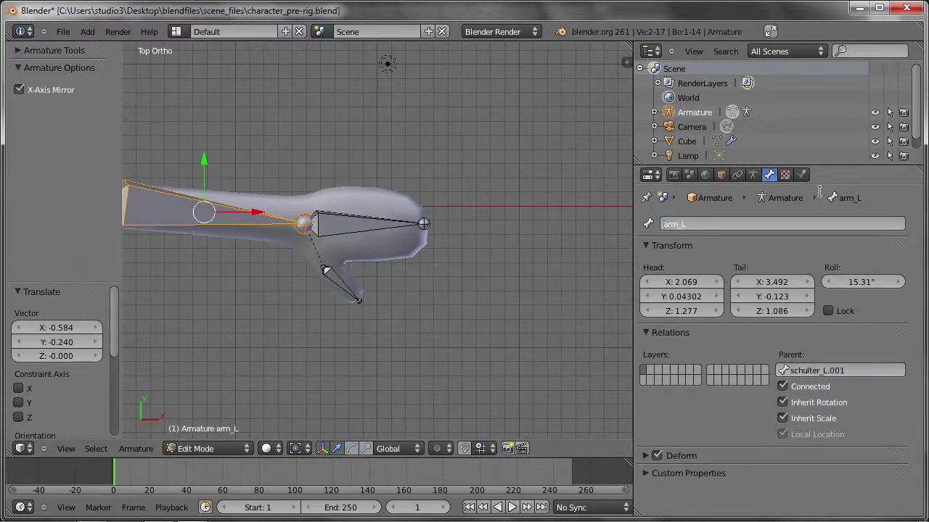
text(unter)
key(Return)
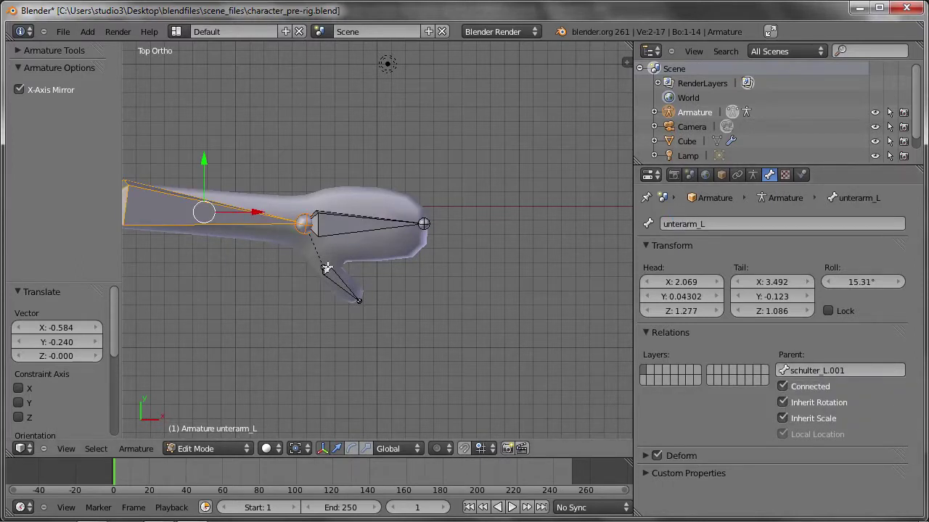
right_click(342, 226)
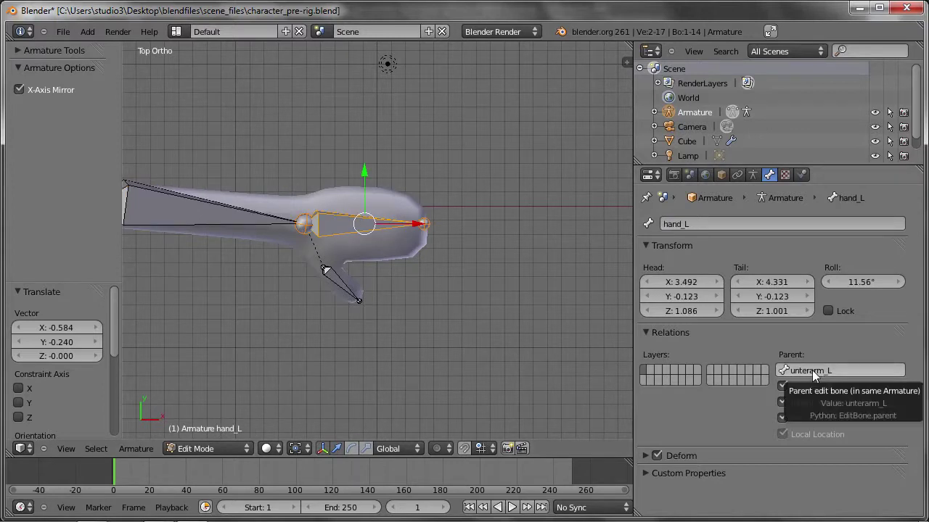
right_click(336, 282)
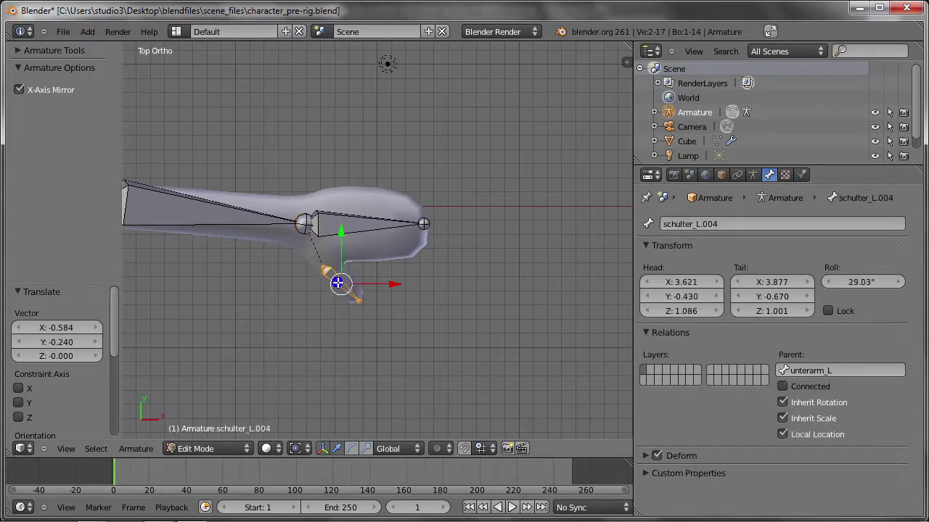
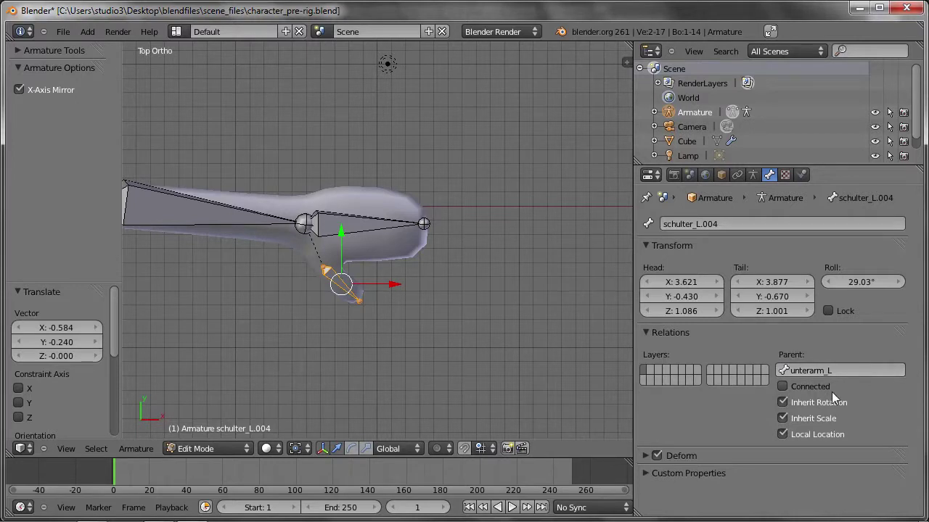
- Toggle Connected on thumb bone schulter_L.004, then reposition the bone, its tip and base along the hand
click(782, 386)
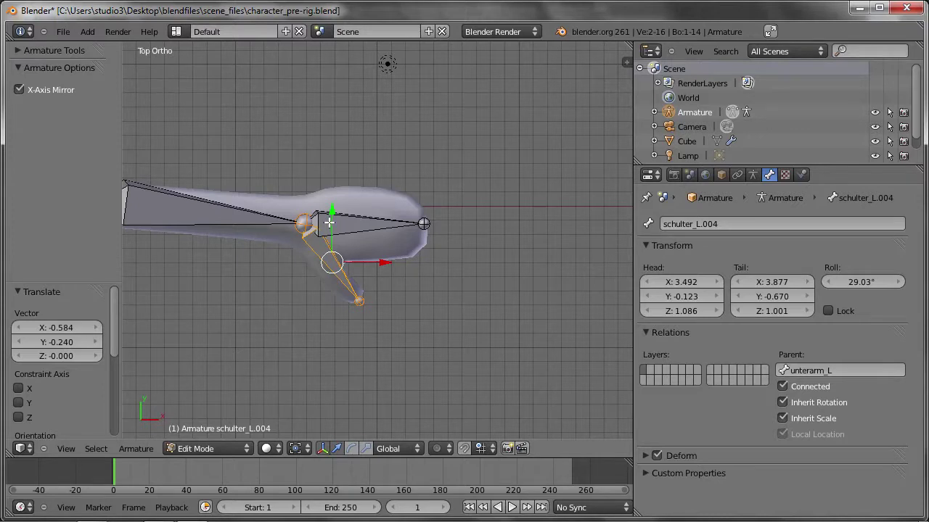
click(784, 386)
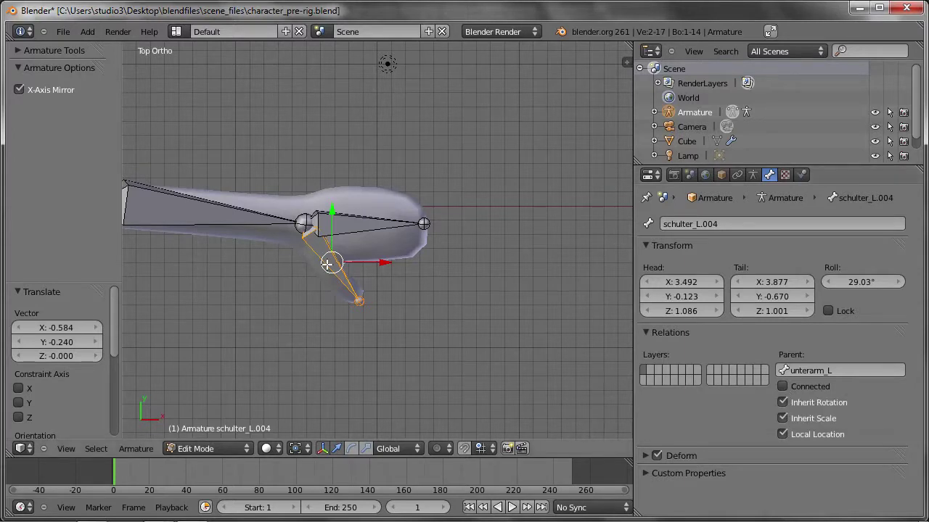
key(g)
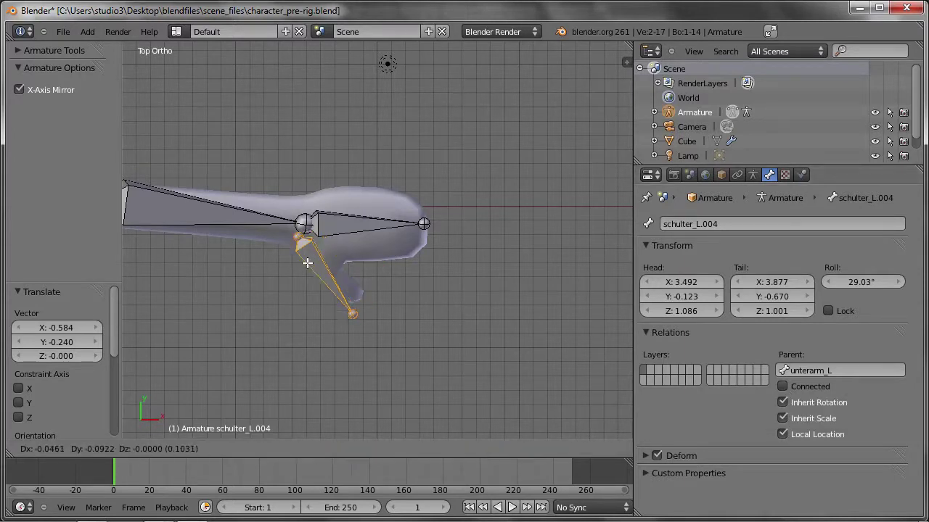
click(344, 296)
key(g)
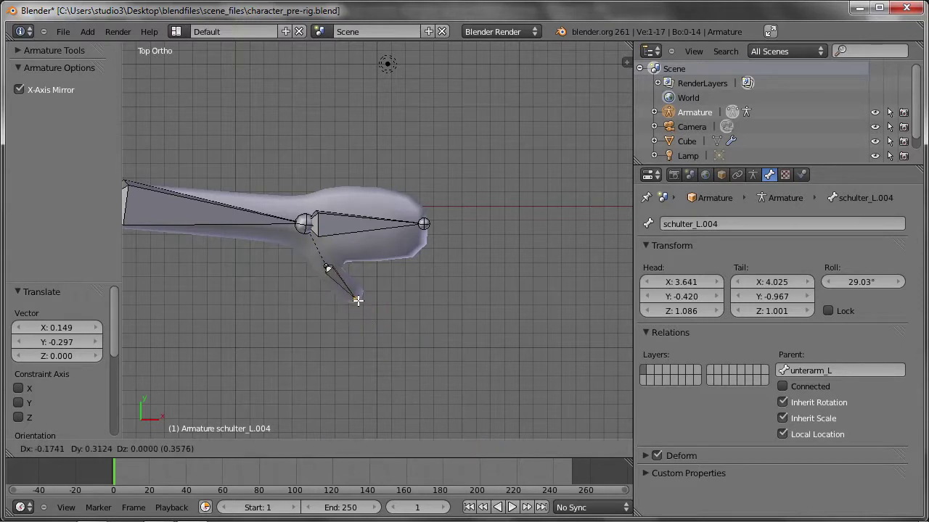
click(356, 300)
click(325, 265)
key(g)
click(330, 273)
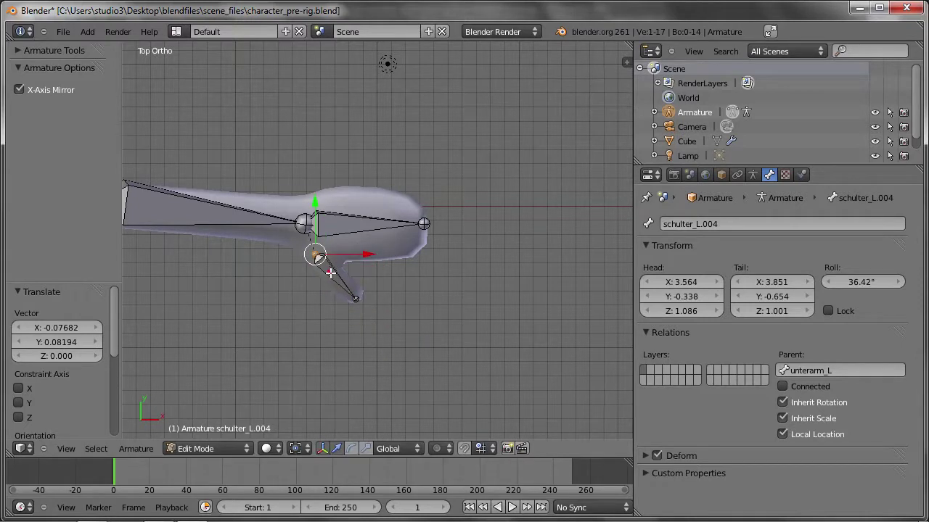
- Turn off Connected on hand_L so it moves independently of the forearm, testing with a cancelled grab
right_click(332, 217)
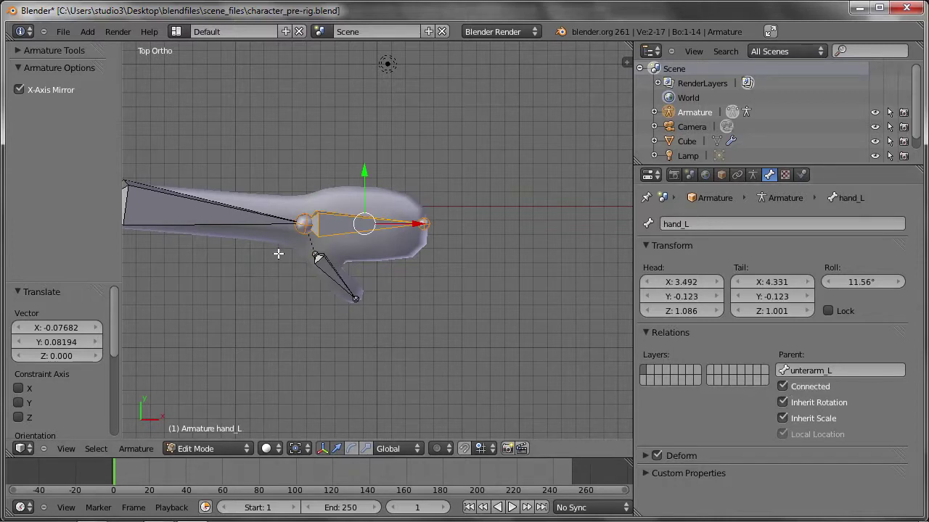
key(g)
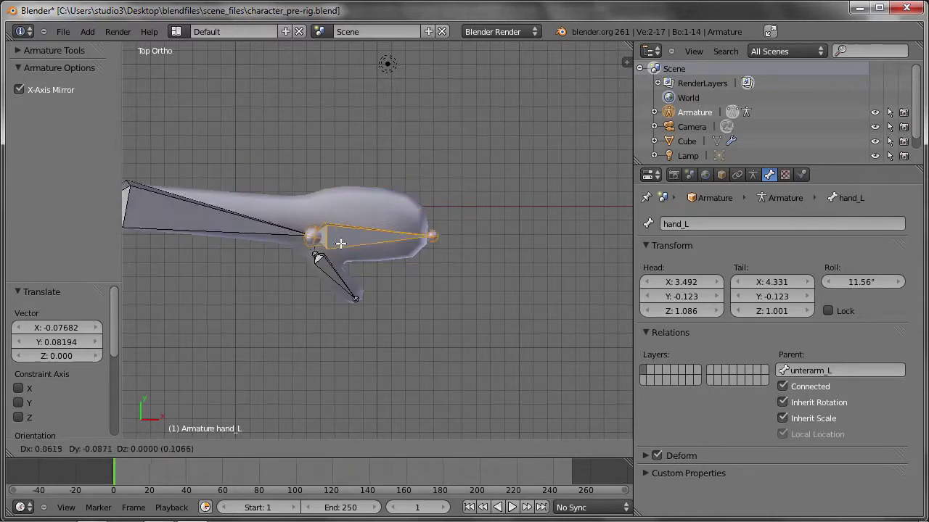
key(Escape)
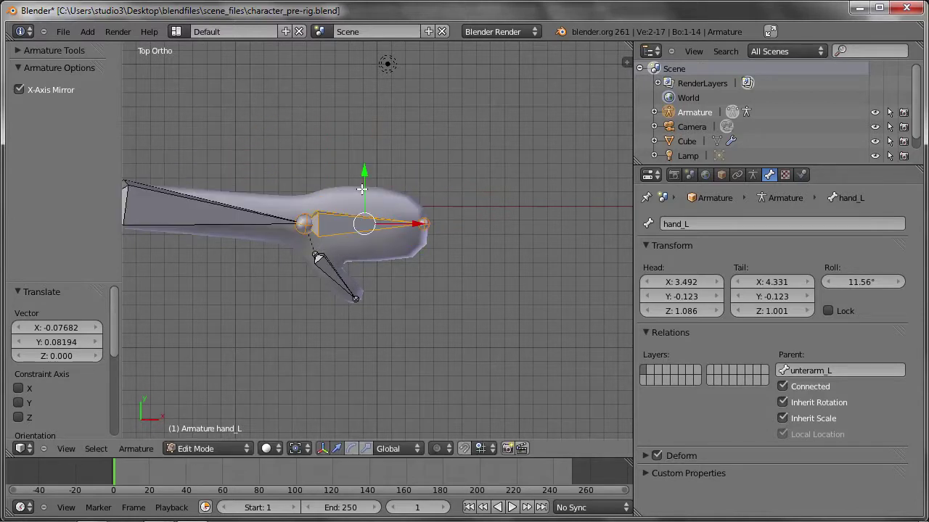
click(787, 388)
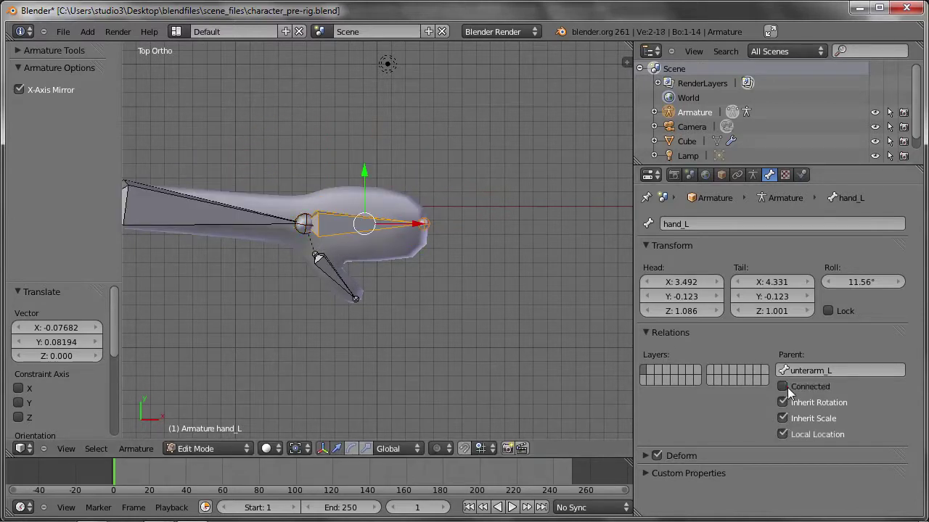
key(g)
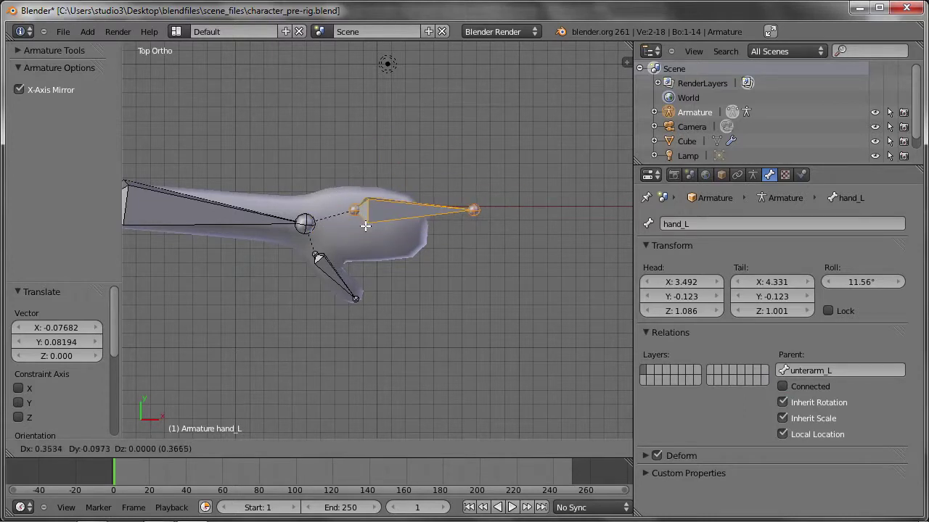
key(Escape)
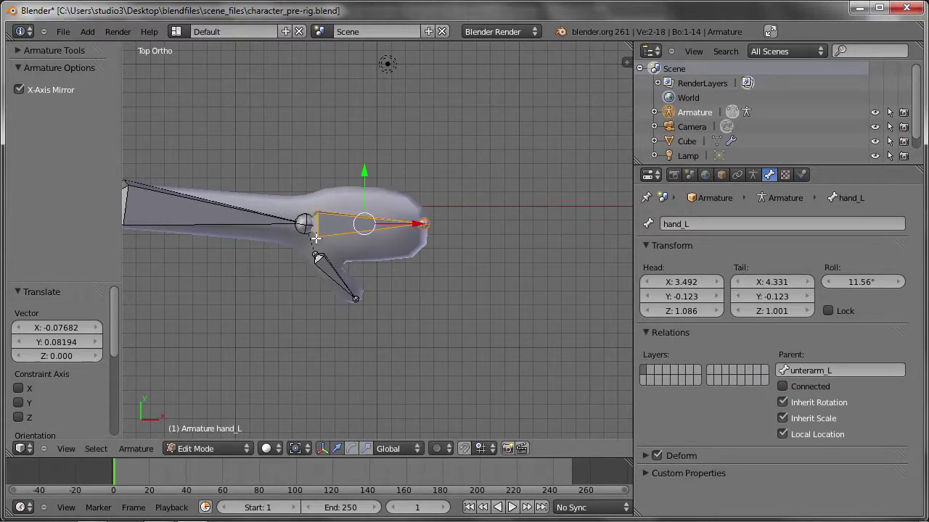
right_click(209, 214)
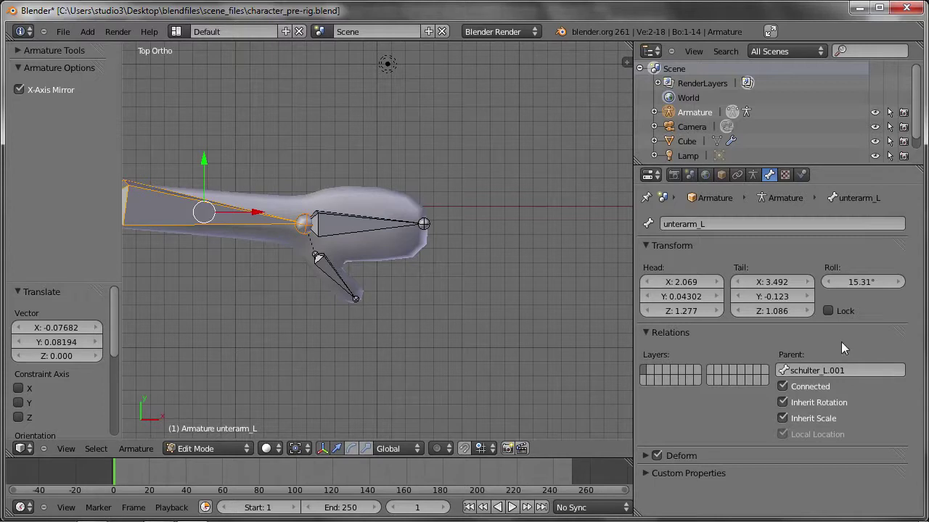
- Nudge the right thumb bone schulter_R.004 slightly to mirror the left thumb
scroll(181, 275, down, 3)
shift+middle_drag(209, 288, 394, 296)
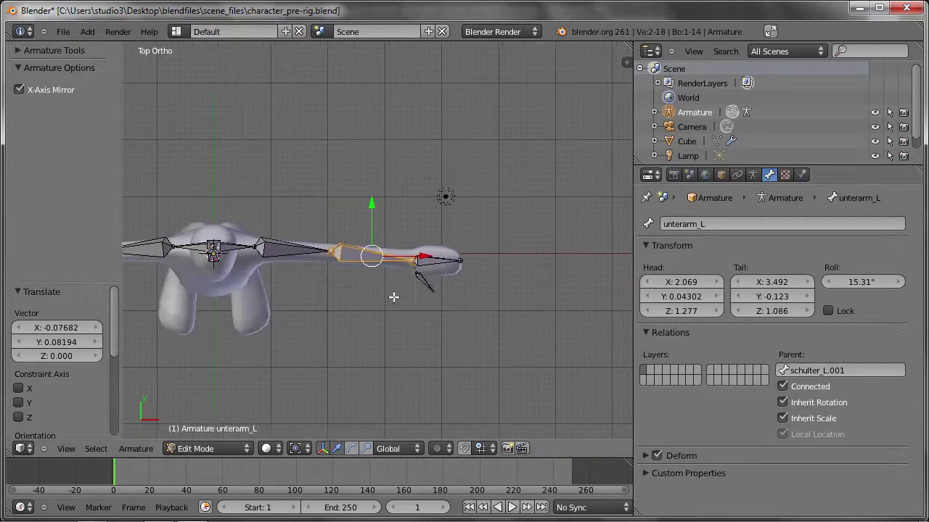
ctrl+scroll(324, 295, left, 2)
ctrl+scroll(249, 272, left, 3)
ctrl+scroll(249, 272, left, 3)
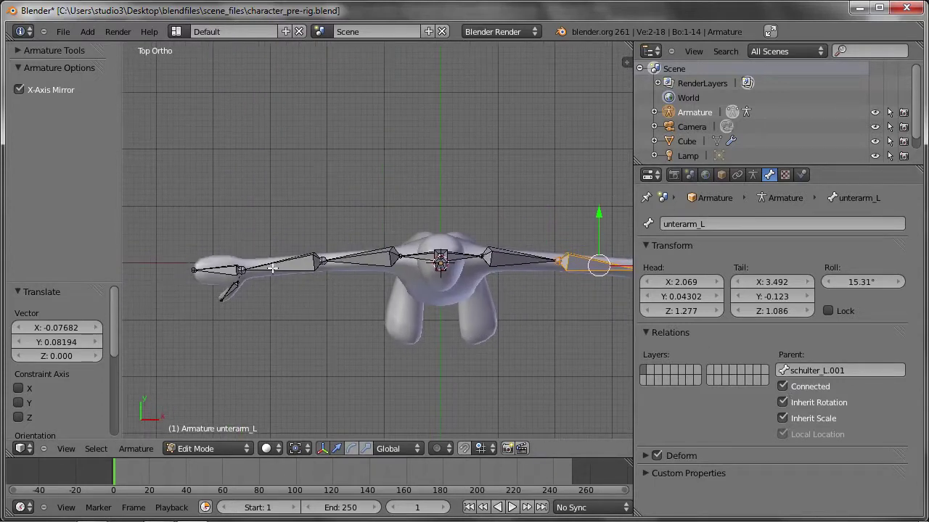
scroll(228, 283, up, 4)
right_click(227, 321)
mouse_move(228, 321)
middle_down()
mouse_move(240, 264)
mouse_move(258, 287)
middle_up()
scroll(246, 297, down, 5)
mouse_move(280, 243)
middle_down()
mouse_move(193, 228)
mouse_move(210, 232)
middle_up()
middle_drag(203, 317, 213, 330)
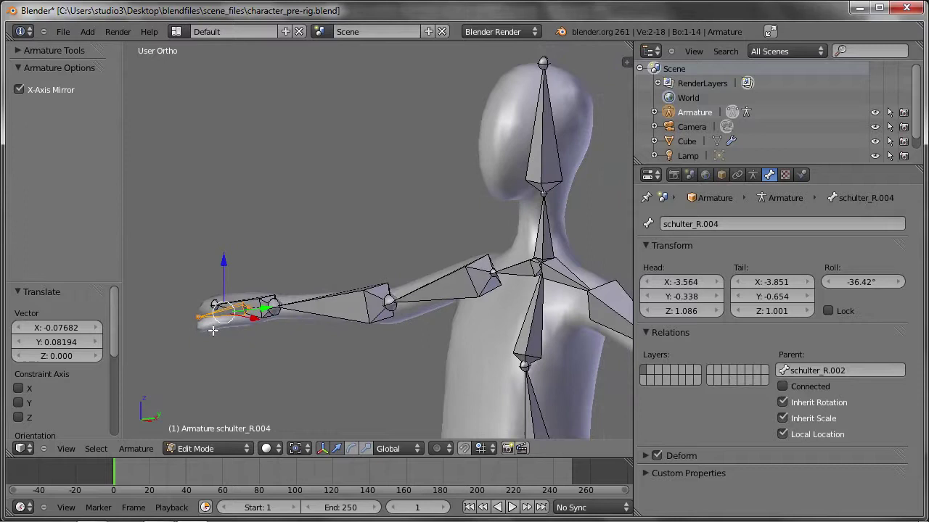
scroll(211, 323, up, 3)
key(g)
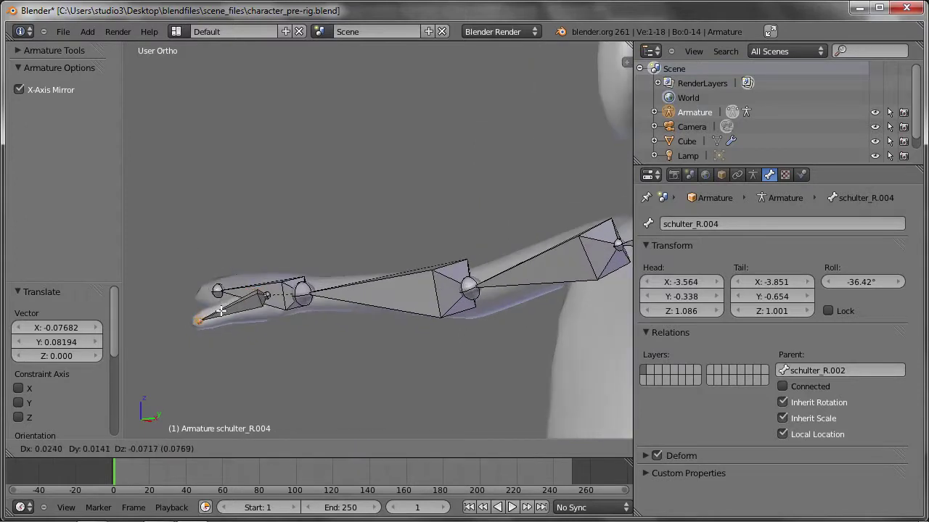
click(214, 312)
middle_drag(210, 320, 302, 317)
key(g)
click(297, 317)
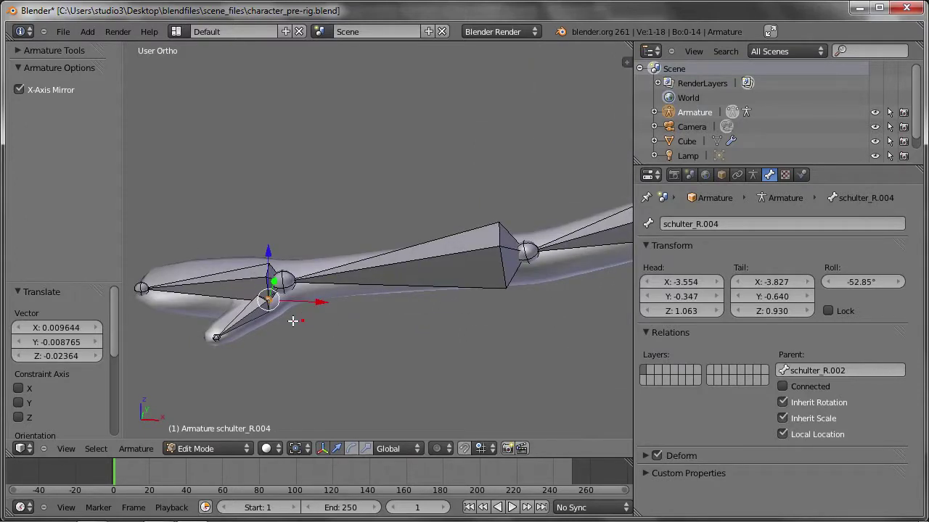
- Select hand bone schulter_R.003 and frame the character in front view with the hips visible
right_click(156, 287)
mouse_move(155, 287)
middle_down()
mouse_move(166, 390)
mouse_move(243, 326)
mouse_move(198, 325)
mouse_move(446, 331)
middle_up()
scroll(447, 331, down, 3)
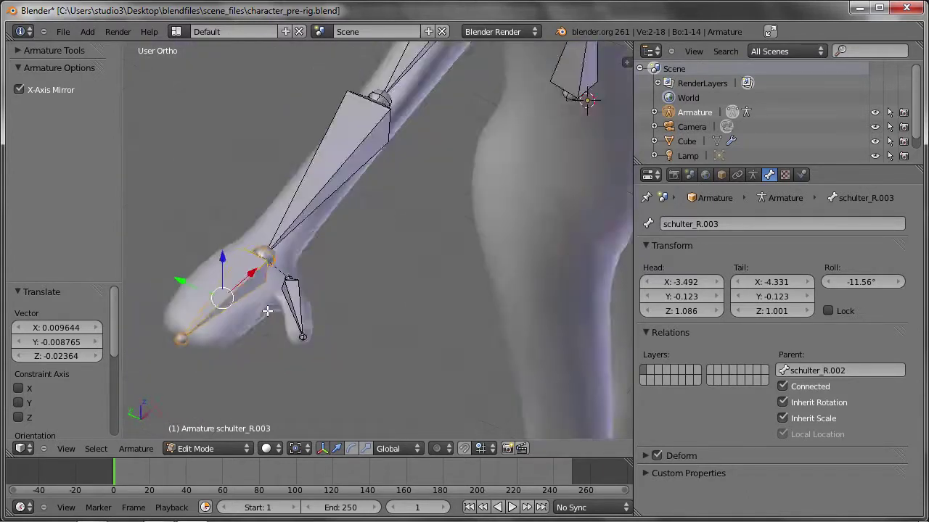
scroll(338, 264, down, 3)
scroll(384, 252, down, 2)
scroll(428, 250, down, 1)
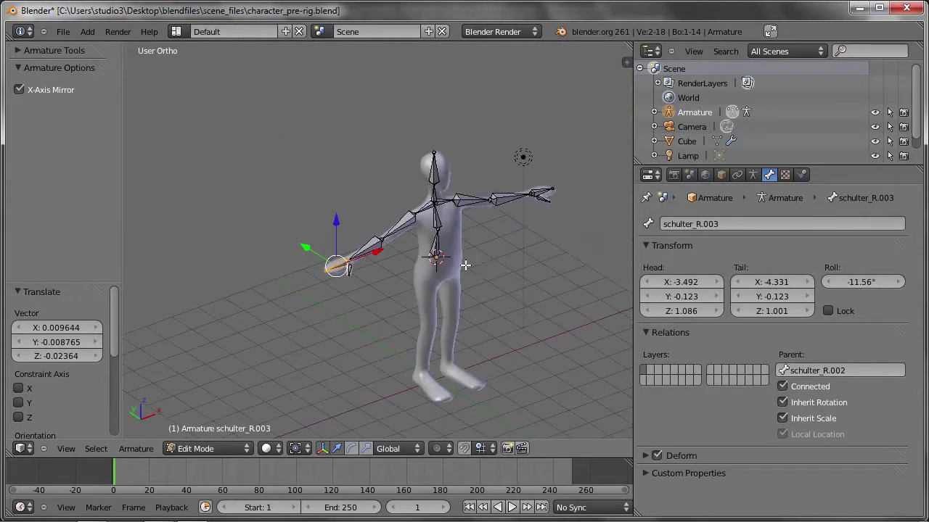
key(KP_1)
shift+middle_drag(433, 263, 382, 251)
scroll(390, 228, up, 4)
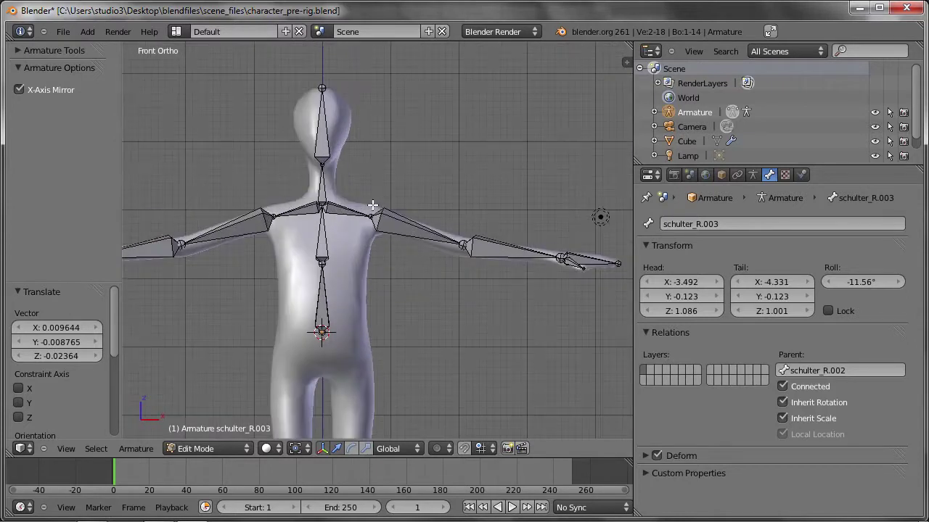
shift+middle_drag(391, 302, 396, 235)
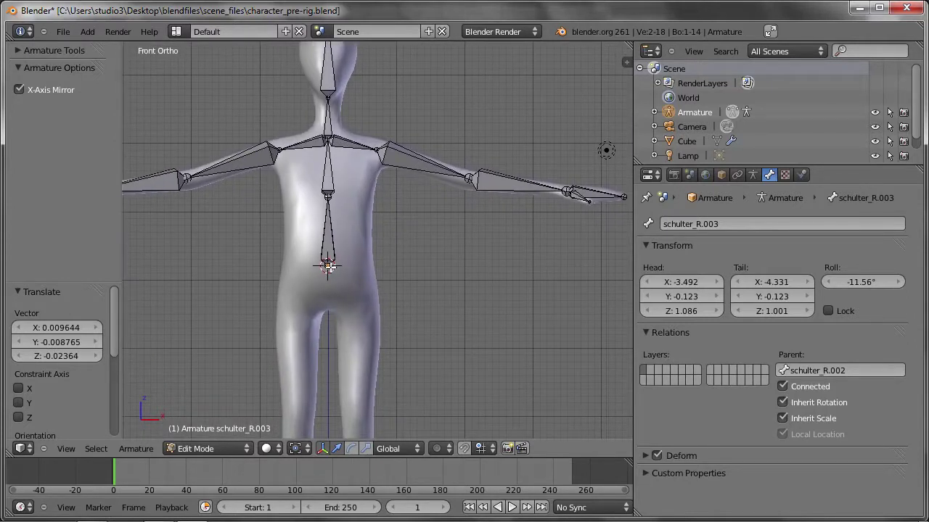
- Fork-extrude two mirrored hip bones from the base of koerper and adjust their tips along Y
right_click(328, 267)
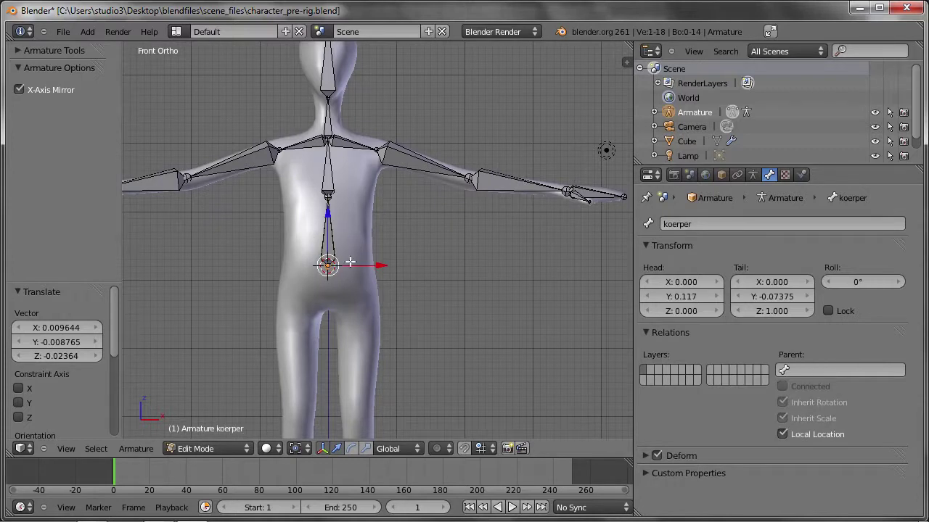
shift+middle_drag(354, 294, 333, 257)
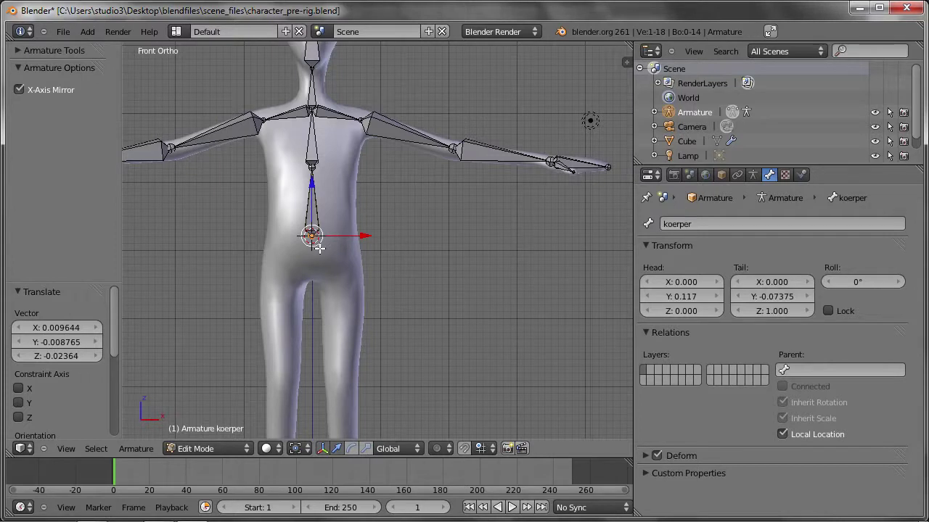
key(shift+e)
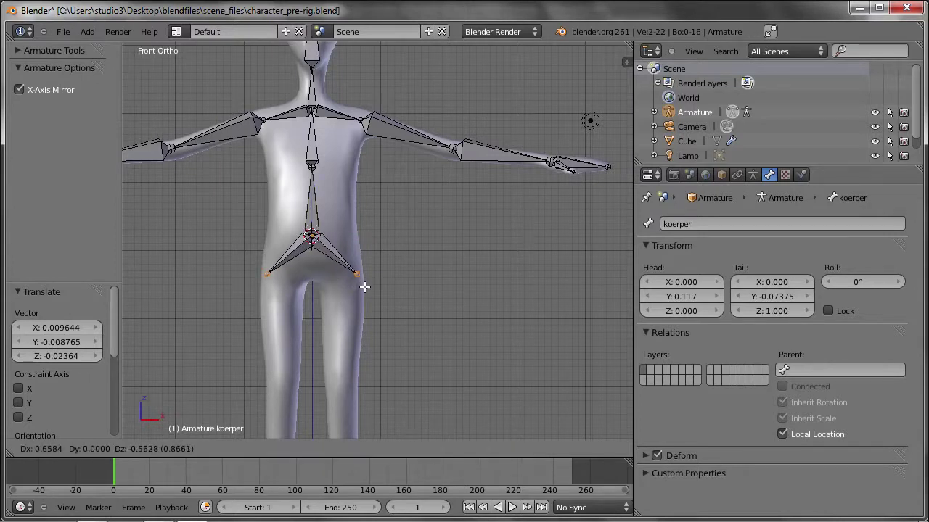
click(356, 281)
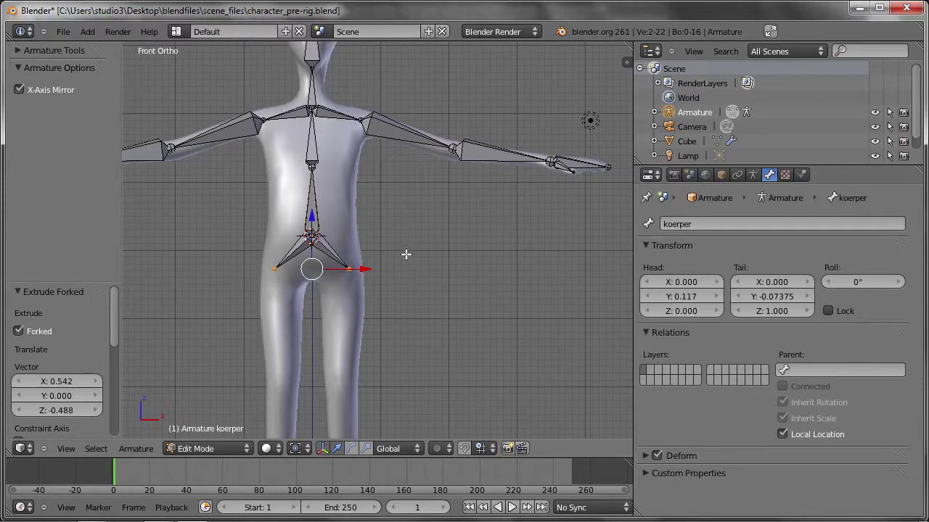
key(KP_3)
scroll(414, 269, up, 2)
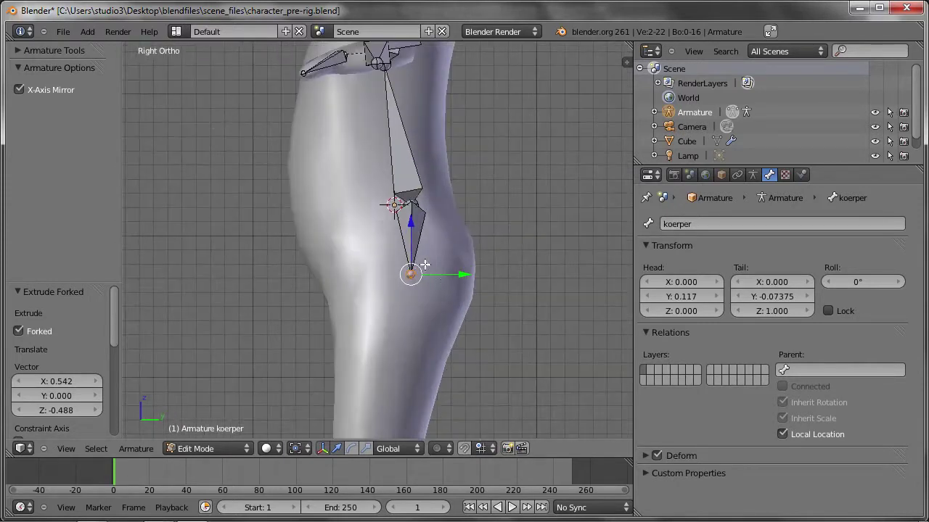
key(g)
key(y)
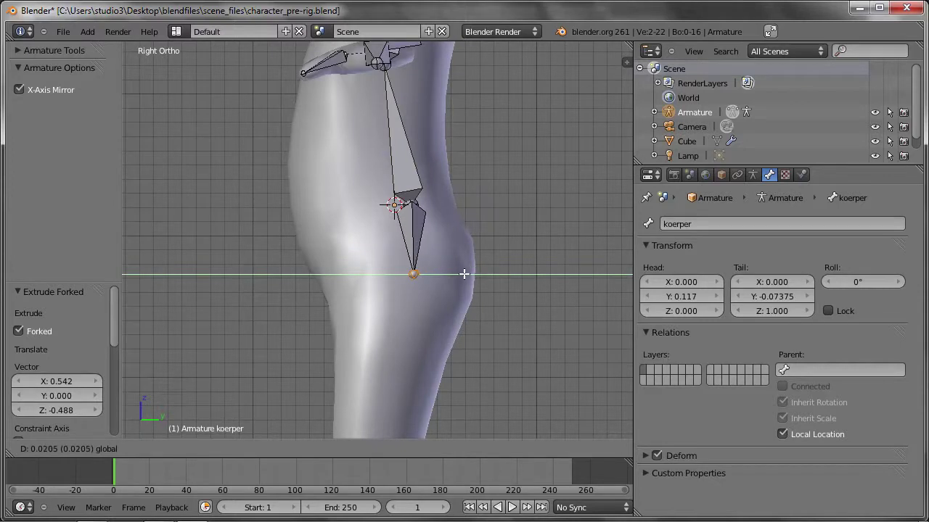
click(458, 275)
key(KP_1)
shift+middle_drag(377, 292, 489, 219)
- Pull the koerper_L hip bone tip inward along X
right_click(424, 192)
key(g)
key(x)
click(443, 215)
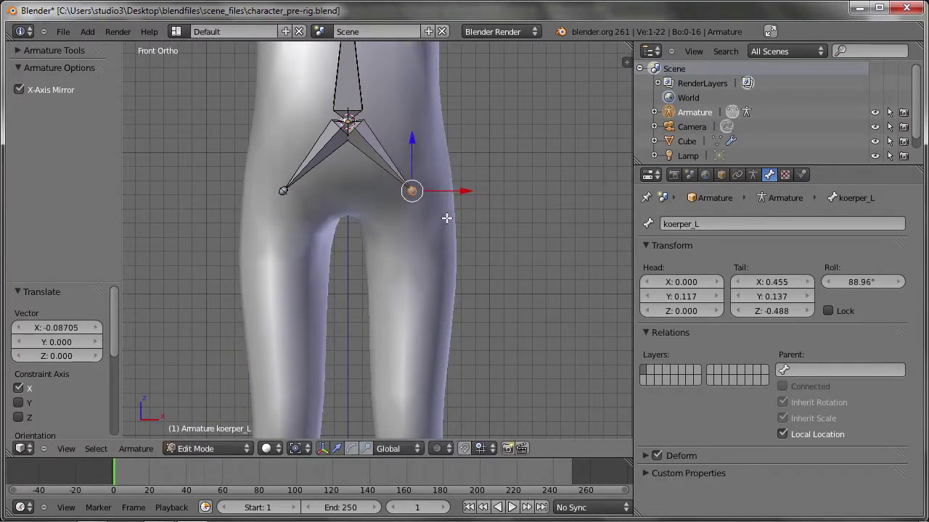
scroll(444, 231, down, 3)
scroll(445, 232, down, 1)
scroll(439, 234, down, 1)
scroll(435, 237, down, 1)
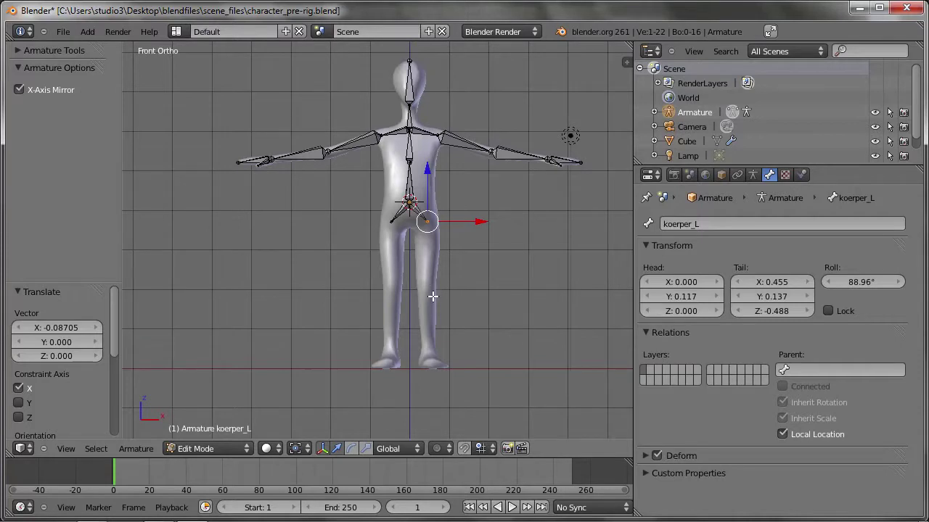
- Extrude mirrored thigh, shin, foot and toe bones down the leg in side view
key(KP_3)
scroll(414, 273, up, 2)
scroll(399, 218, up, 2)
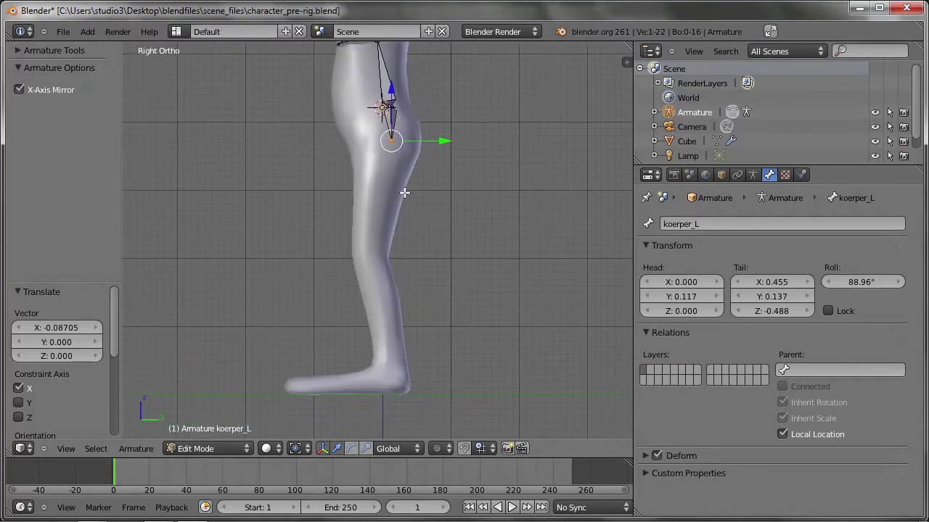
key(e)
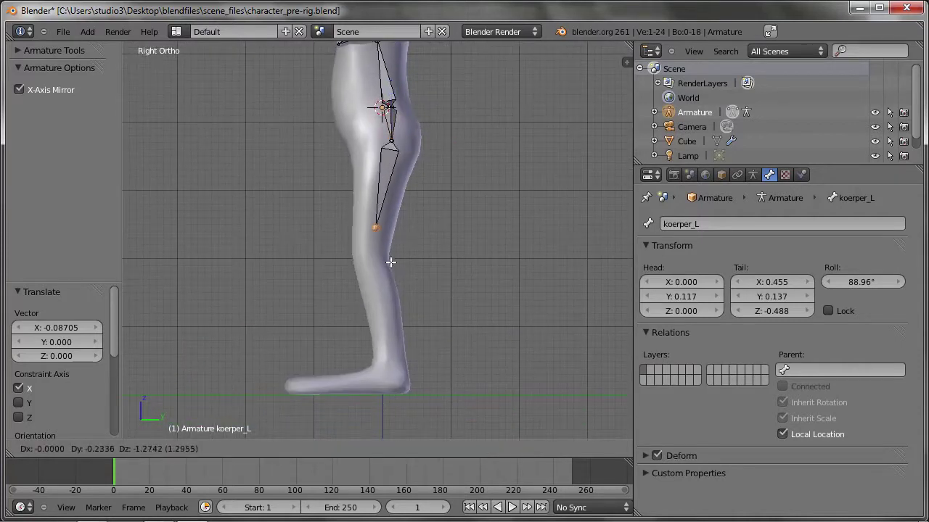
click(385, 283)
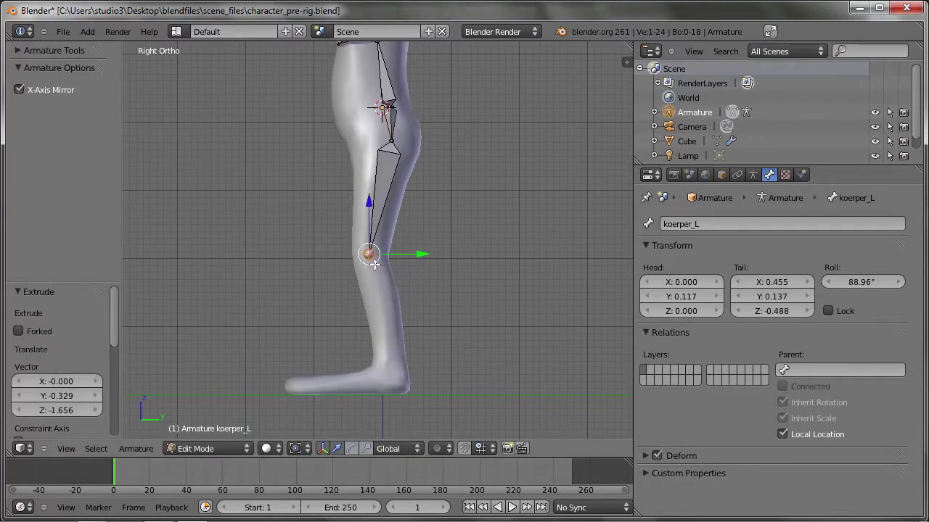
key(e)
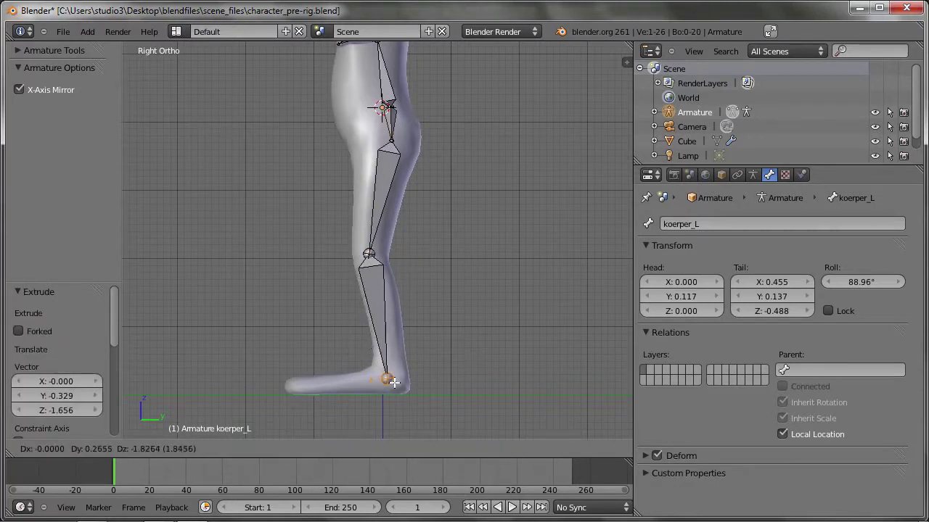
click(393, 376)
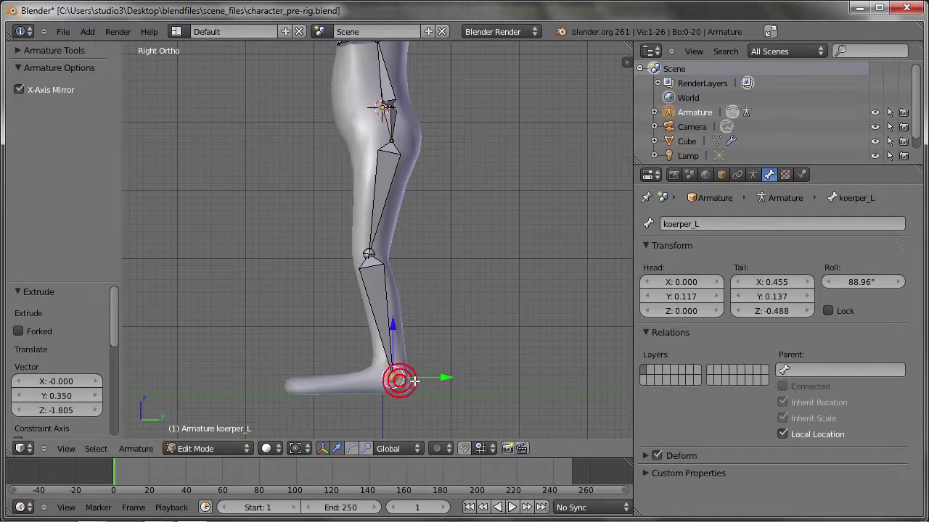
key(e)
click(336, 389)
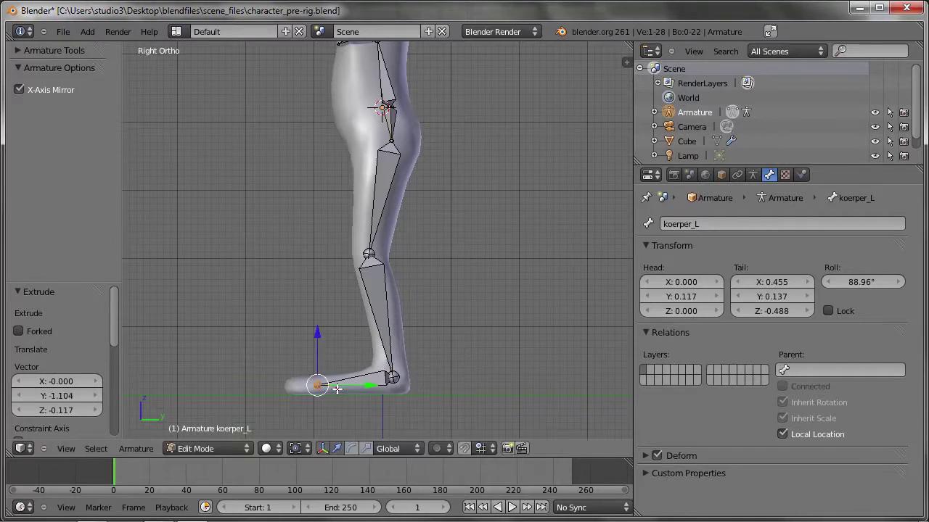
key(e)
click(303, 383)
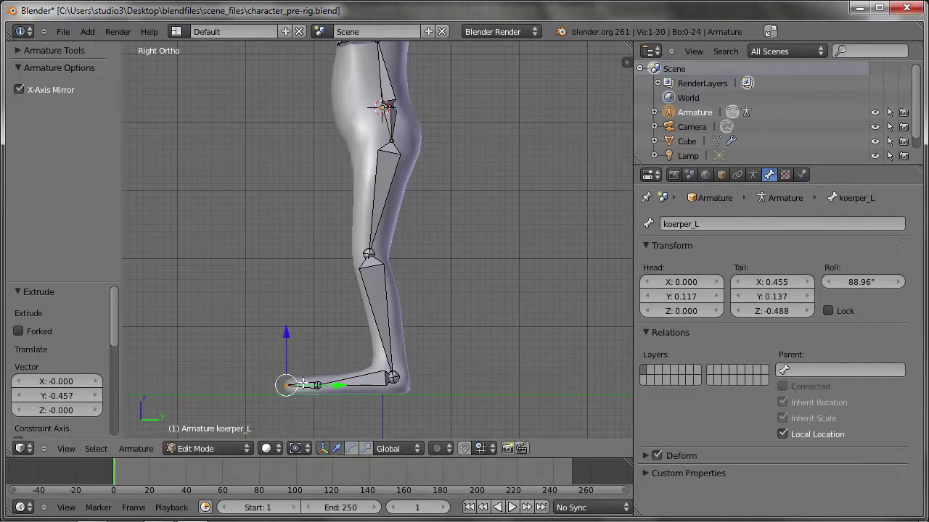
- Snap the 3D cursor to the left ankle joint with Cursor to Selected
mouse_move(324, 352)
middle_down()
mouse_move(373, 400)
mouse_move(472, 398)
mouse_move(304, 348)
middle_up()
right_click(279, 340)
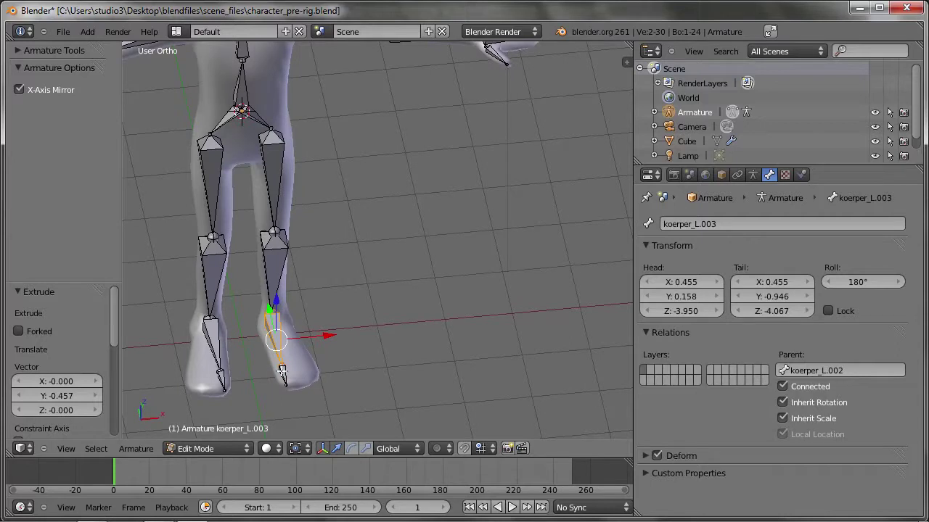
mouse_move(362, 368)
middle_down()
mouse_move(435, 363)
mouse_move(323, 319)
middle_up()
right_click(314, 323)
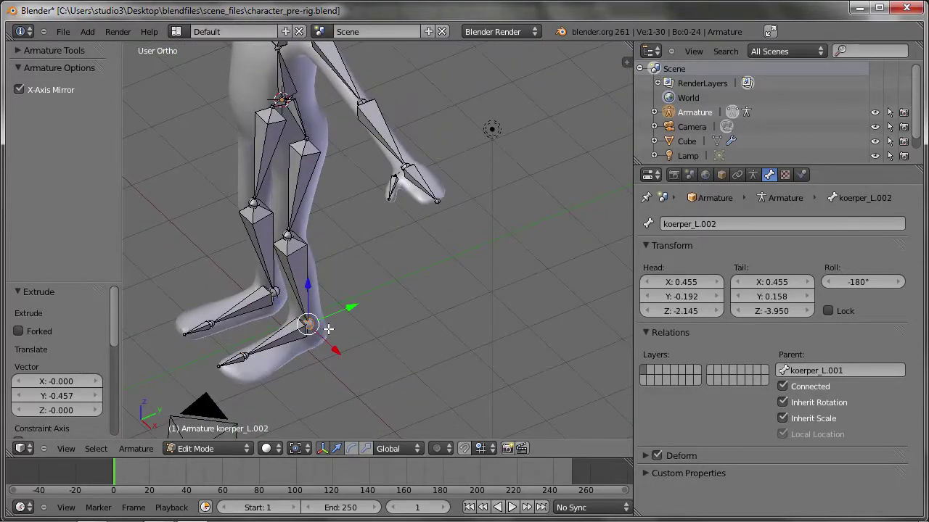
scroll(300, 312, up, 2)
scroll(298, 312, up, 2)
scroll(298, 312, down, 6)
key(shift+s)
click(297, 313)
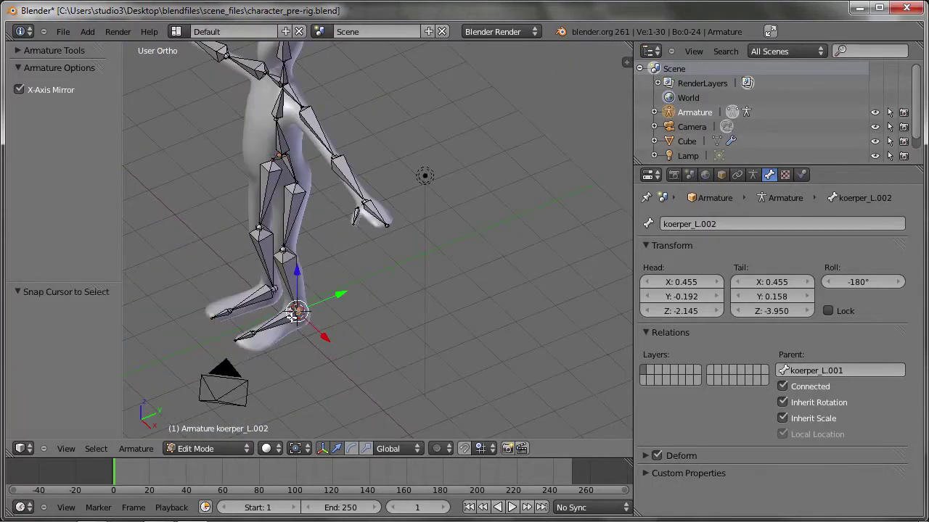
- With the pivot at the 3D cursor, rotate the left toe bone about 9.3° around Z
click(297, 448)
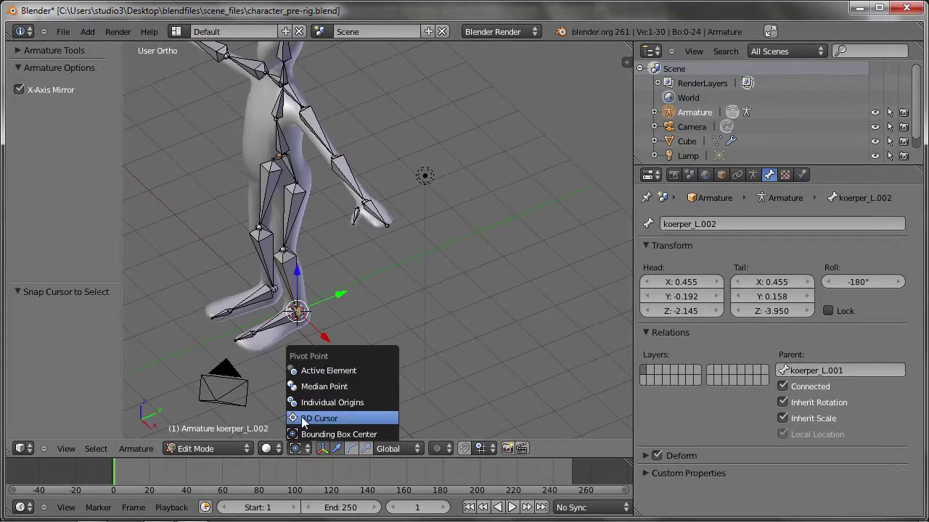
click(303, 420)
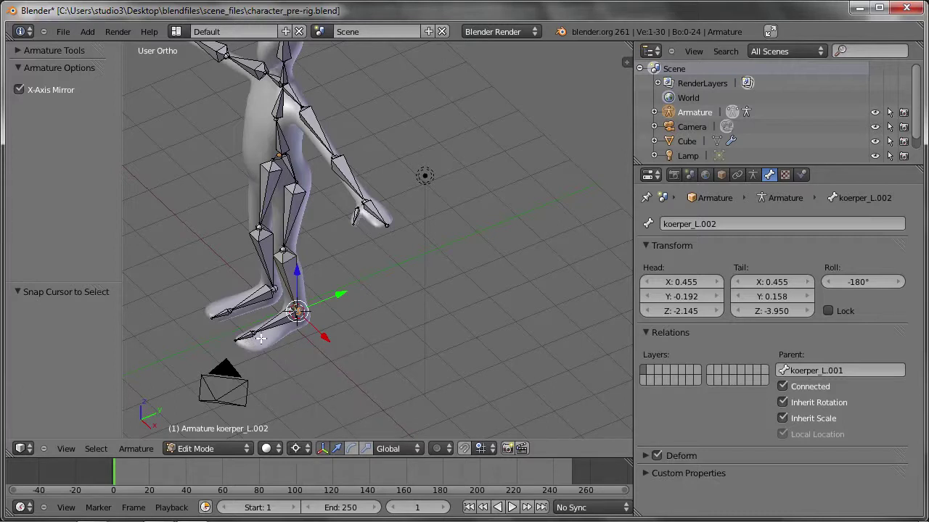
right_click(274, 320)
right_click(245, 336)
middle_drag(246, 336, 331, 366)
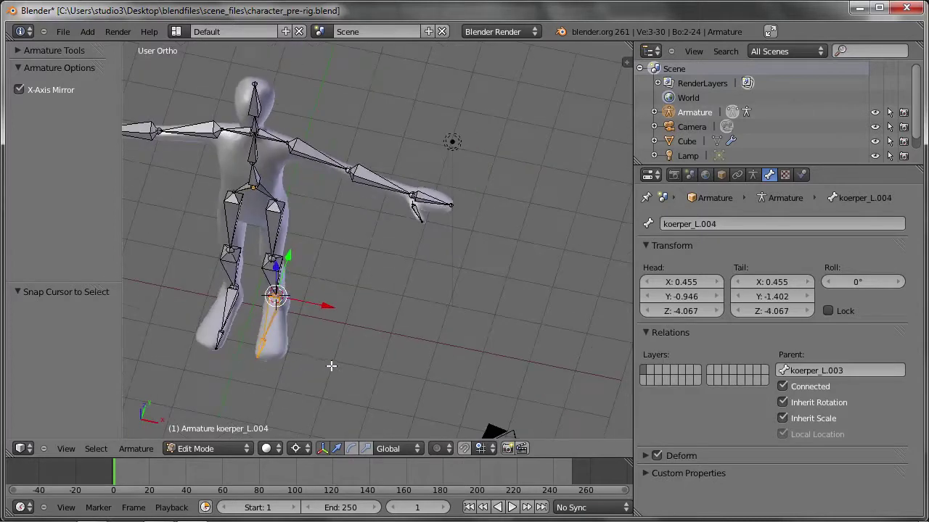
key(r)
key(z)
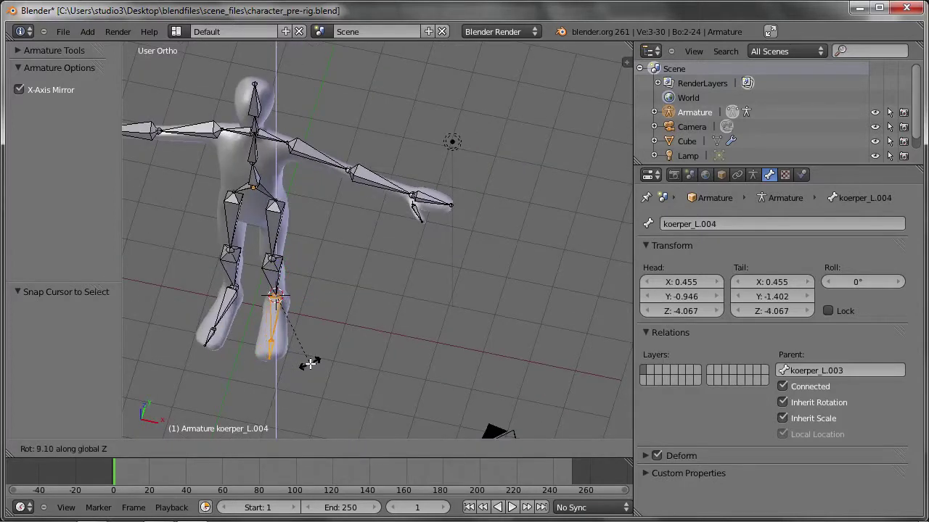
click(309, 362)
mouse_move(308, 363)
middle_down()
mouse_move(316, 336)
mouse_move(219, 323)
mouse_move(268, 187)
mouse_move(191, 239)
mouse_move(298, 289)
mouse_move(301, 346)
mouse_move(345, 313)
middle_up()
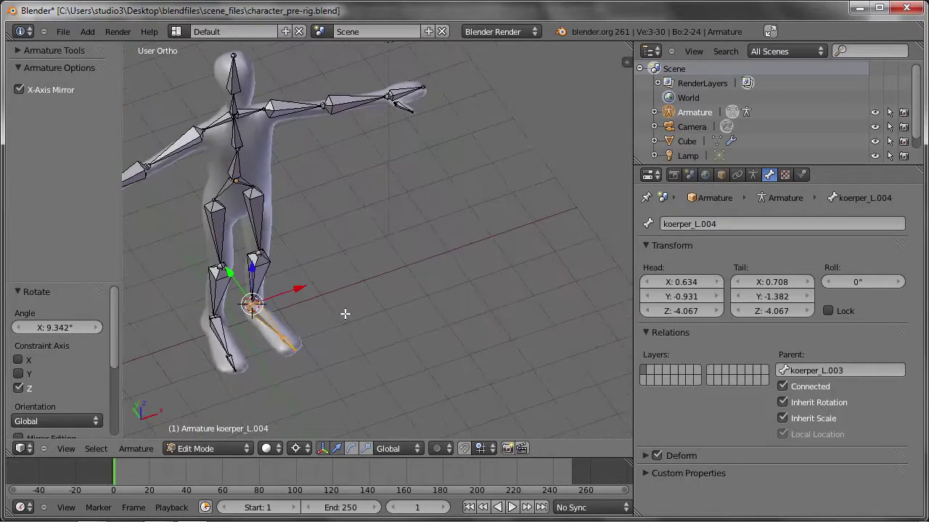
- Set the rotation pivot point back to Median Point
click(296, 449)
click(322, 370)
key(comma)
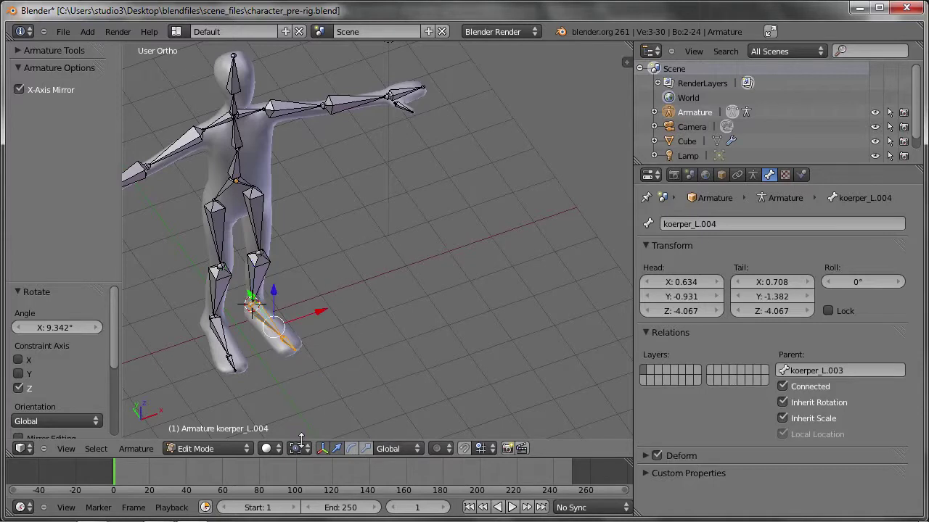
click(297, 448)
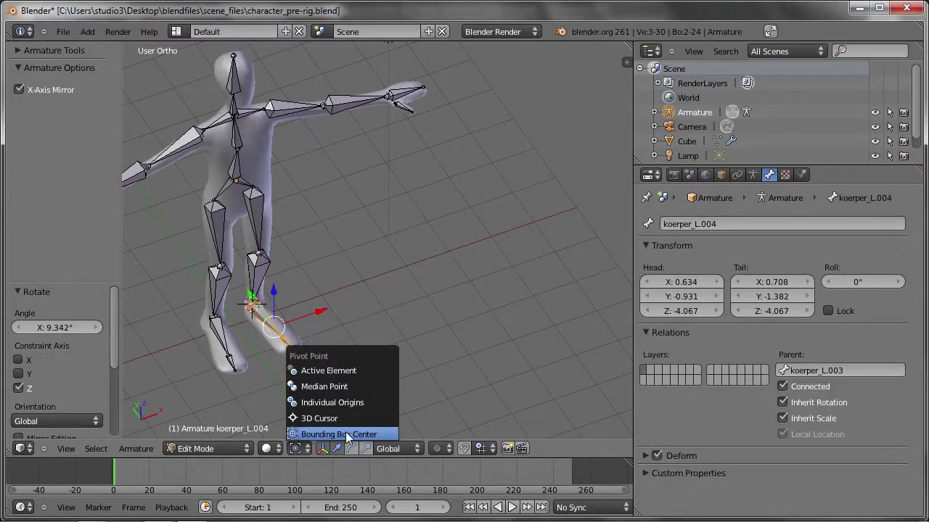
click(320, 386)
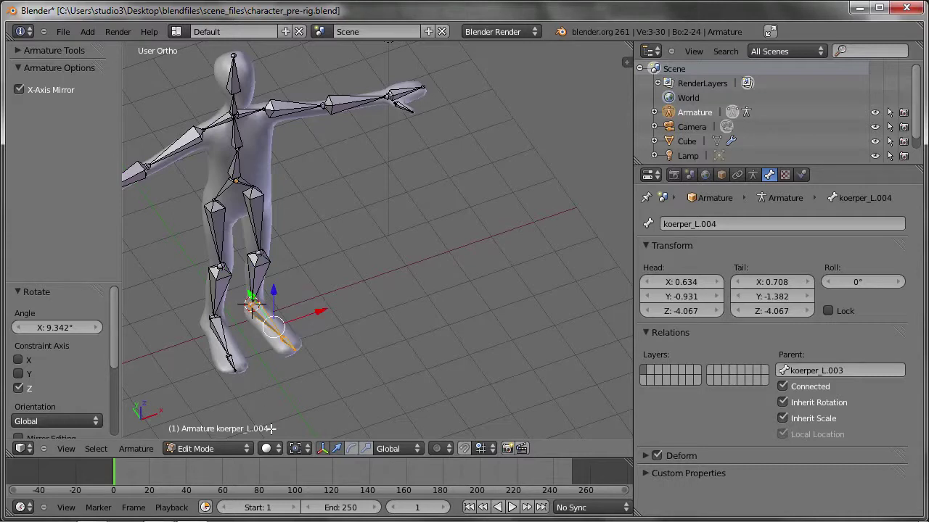
- Inspect the left hip, thigh, shin and foot bones in front orthographic view
middle_drag(325, 359, 299, 320)
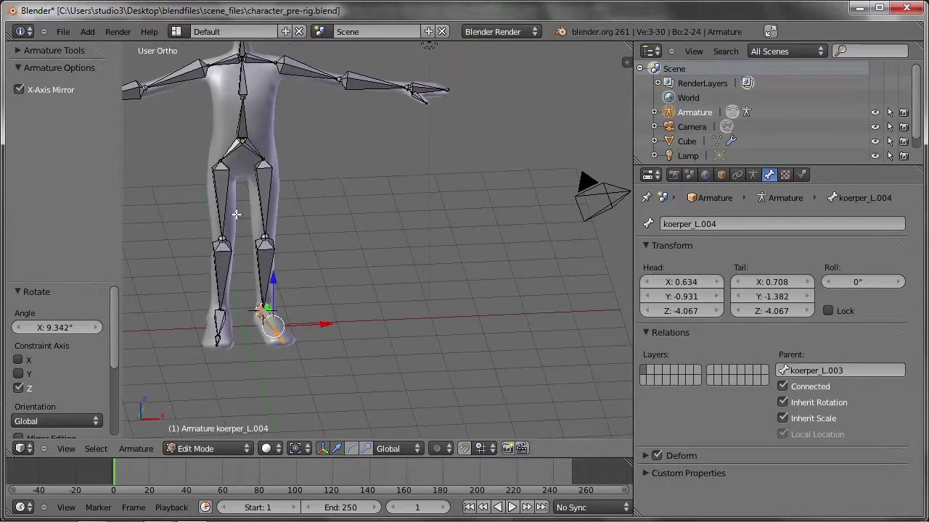
right_click(253, 169)
right_click(261, 189)
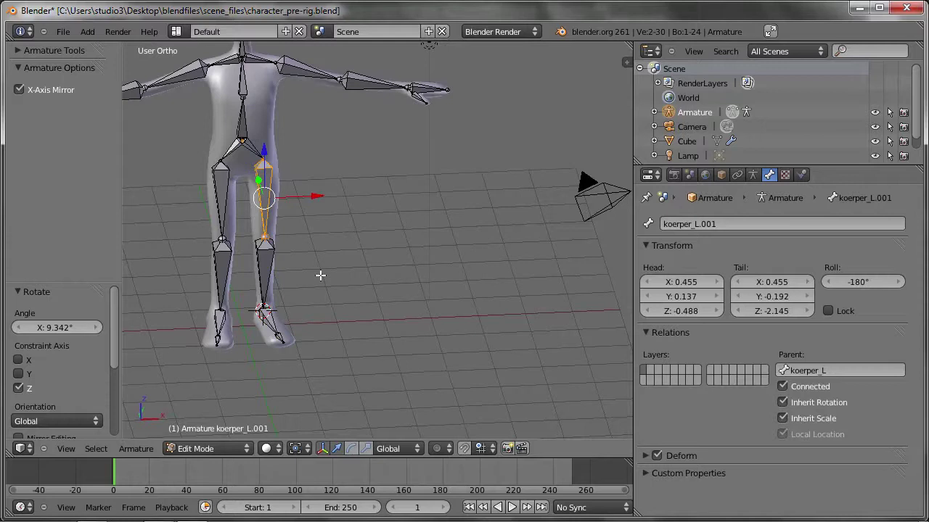
right_click(264, 263)
right_click(269, 326)
key(KP_1)
shift+middle_drag(286, 282, 355, 355)
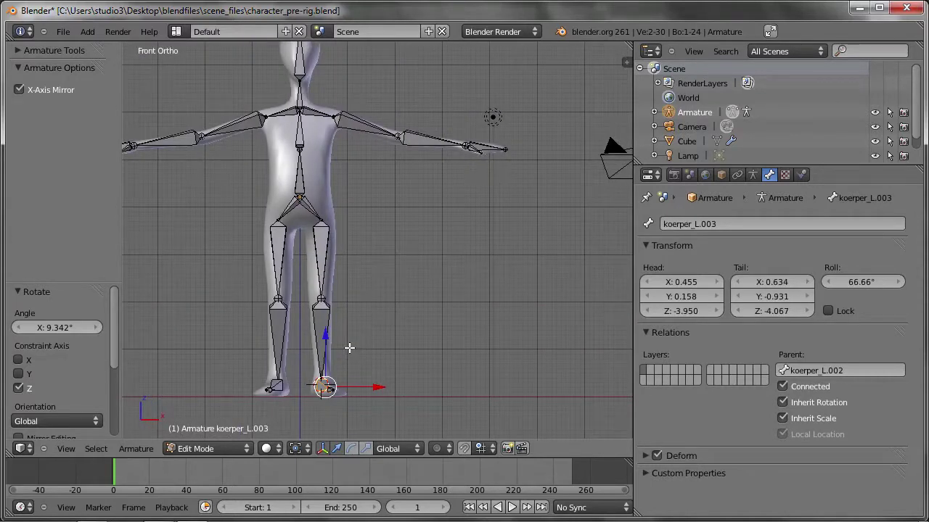
scroll(377, 309, up, 1)
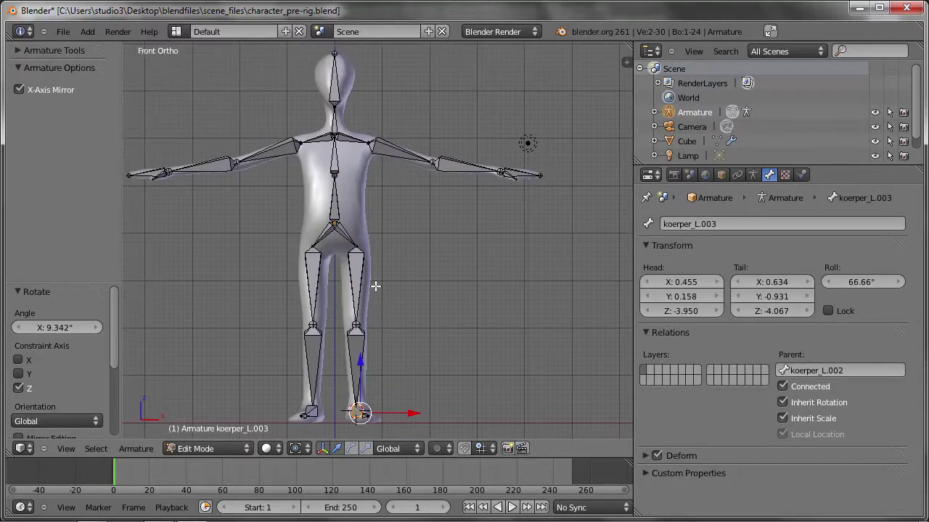
mouse_move(440, 257)
middle_down()
mouse_move(421, 350)
mouse_move(529, 282)
mouse_move(510, 248)
mouse_move(335, 329)
mouse_move(435, 248)
mouse_move(422, 272)
mouse_move(457, 288)
middle_up()
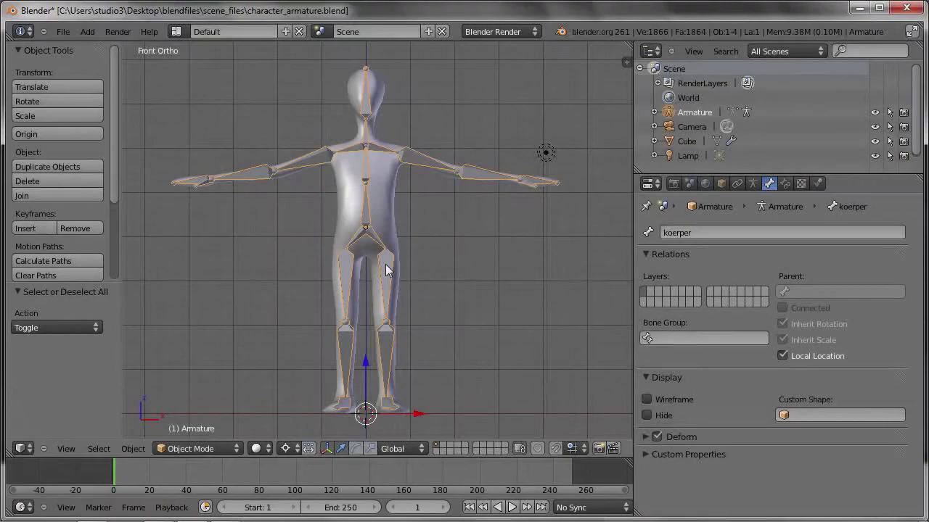
- In Edit Mode, show bone names from the Armature Display panel to check them, then hide them
key(Tab)
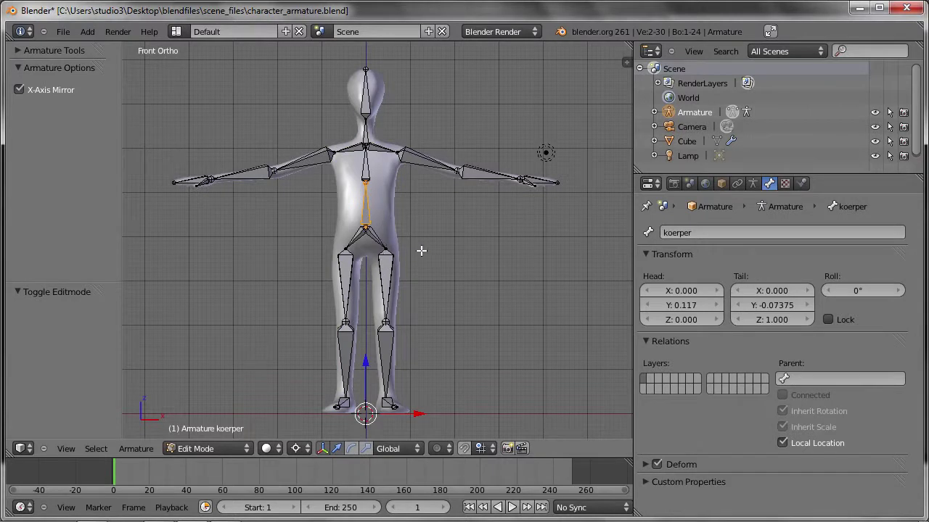
click(753, 184)
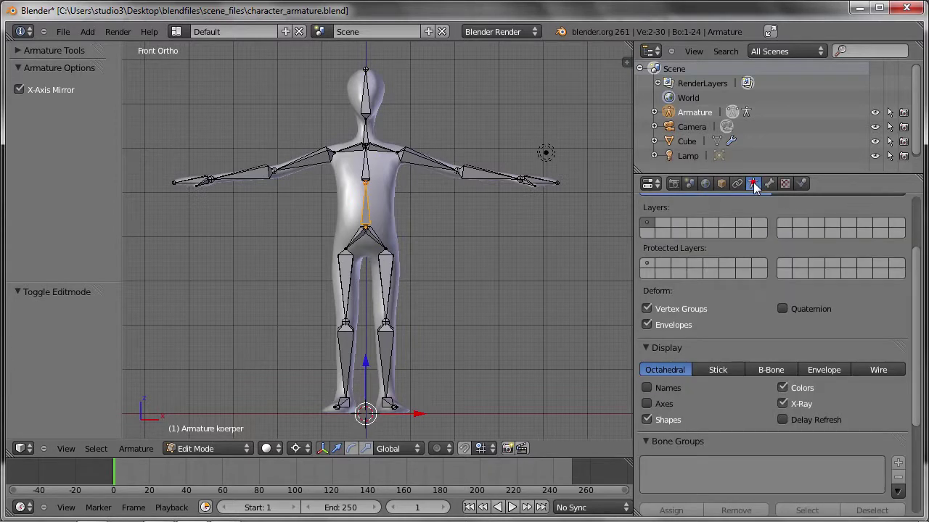
click(646, 388)
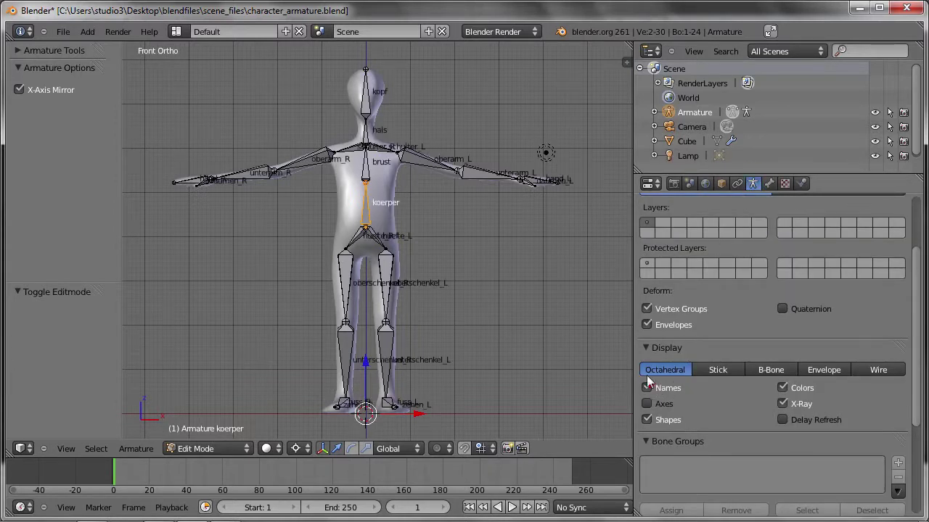
scroll(444, 176, up, 3)
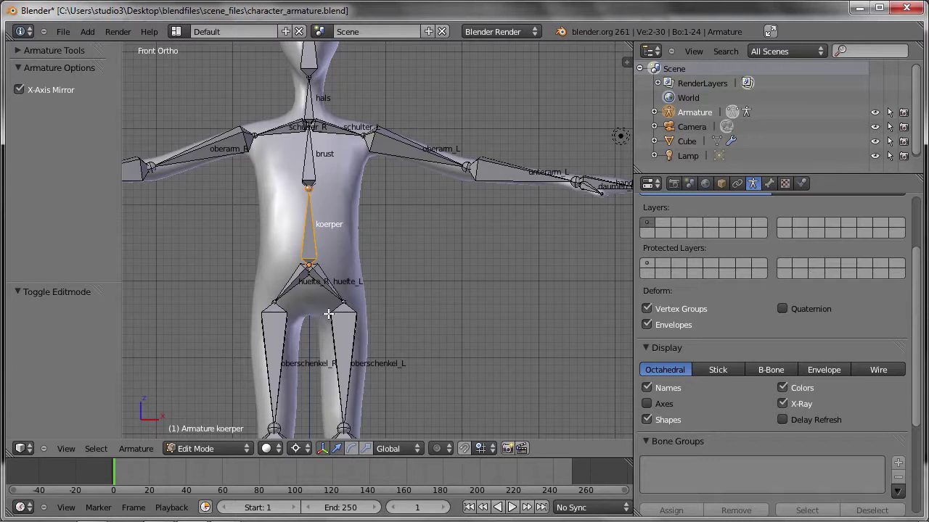
scroll(307, 255, up, 2)
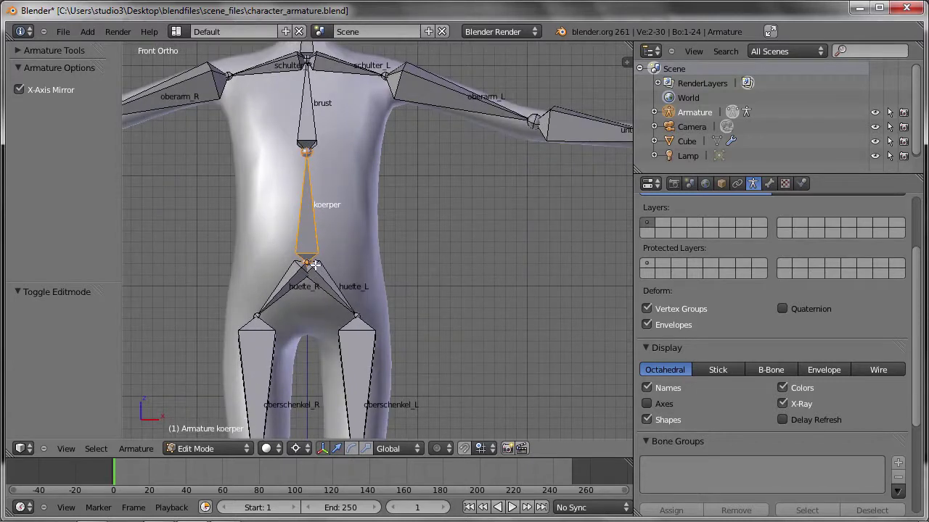
scroll(315, 265, down, 3)
shift+middle_drag(337, 335, 351, 283)
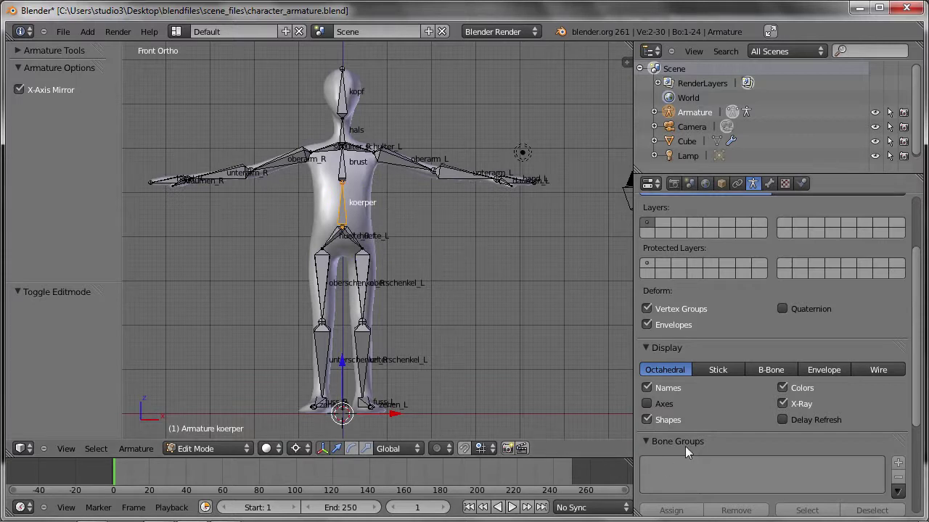
click(645, 387)
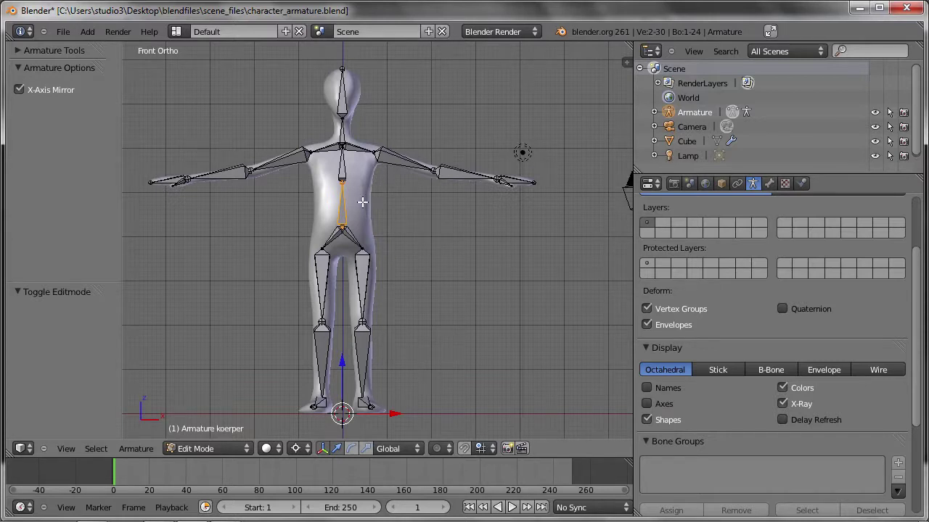
key(ctrl+Tab)
right_click(363, 209)
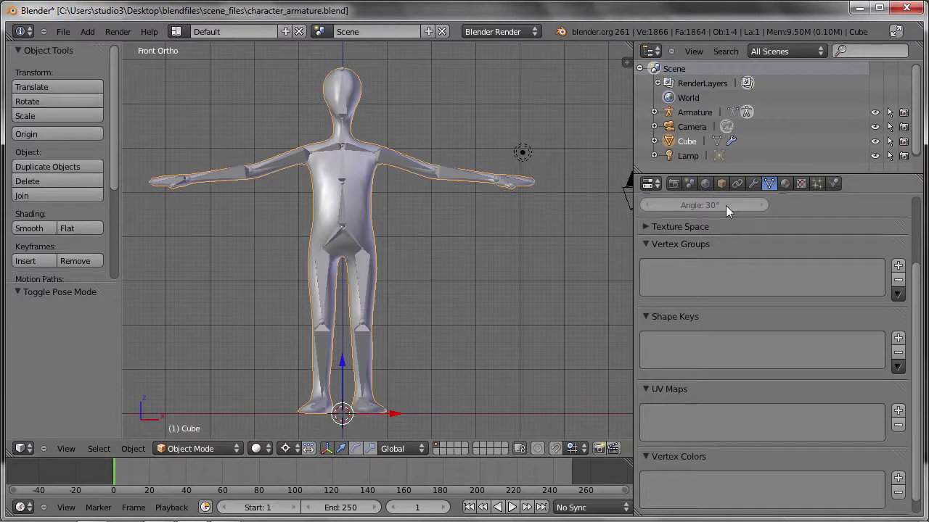
click(753, 183)
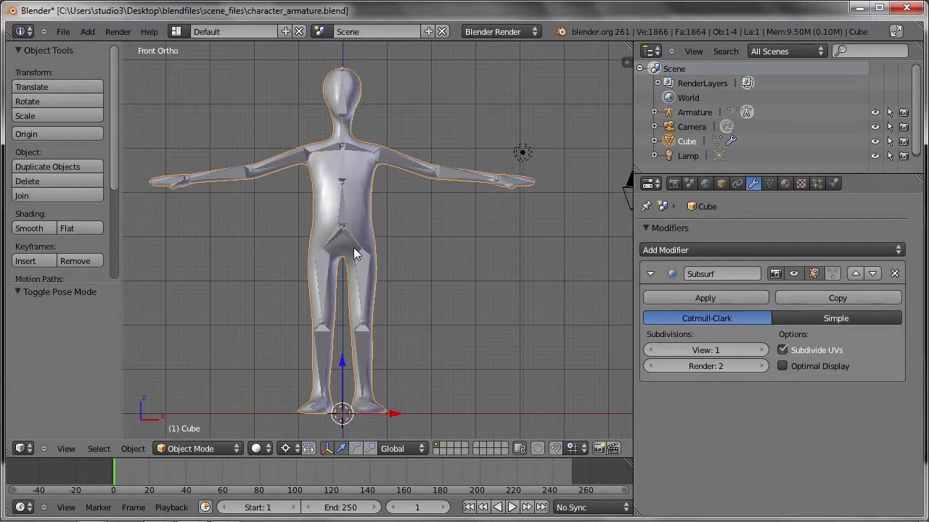
scroll(358, 291, down, 2)
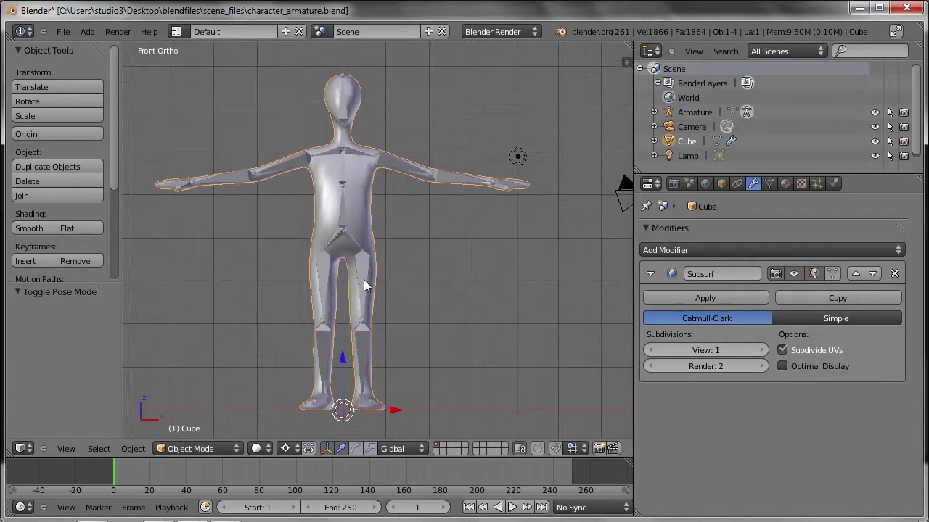
scroll(347, 139, down, 2)
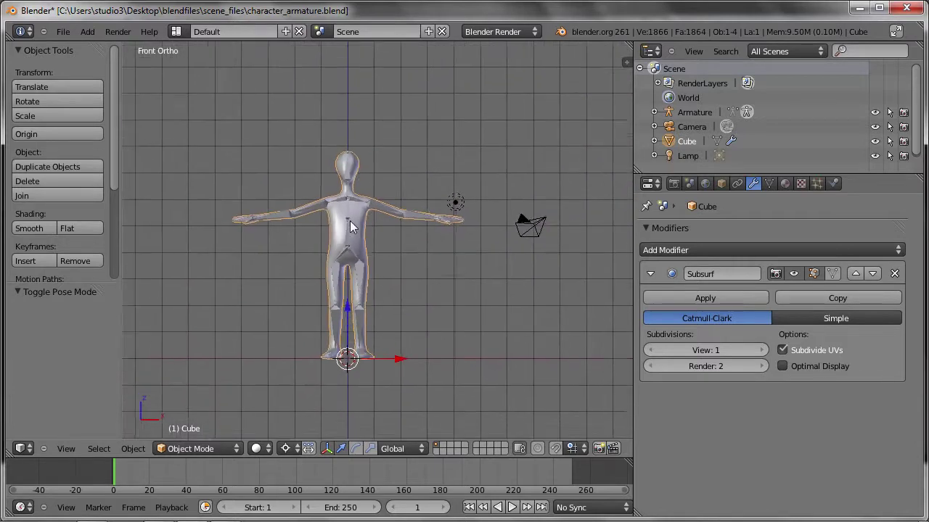
scroll(341, 391, up, 3)
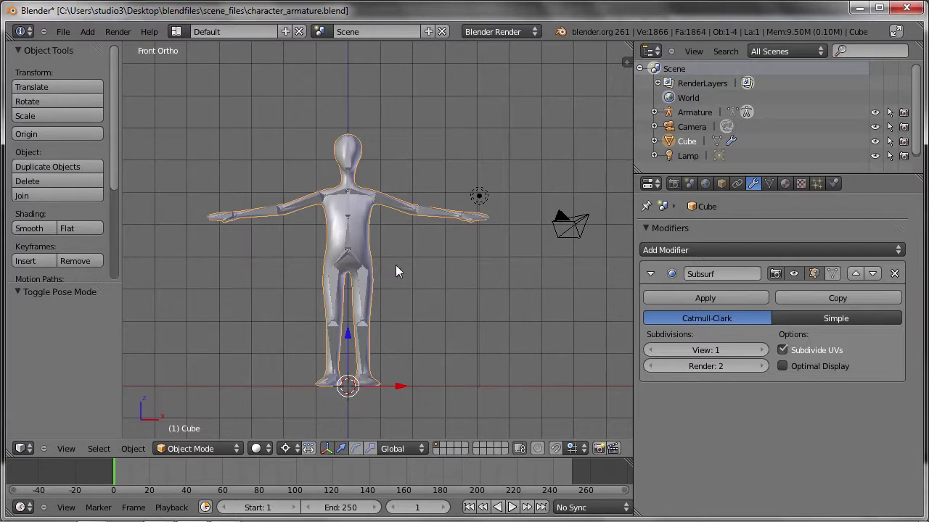
- Select the armature in Object Mode and set the scaling pivot point to the 3D cursor
key(n)
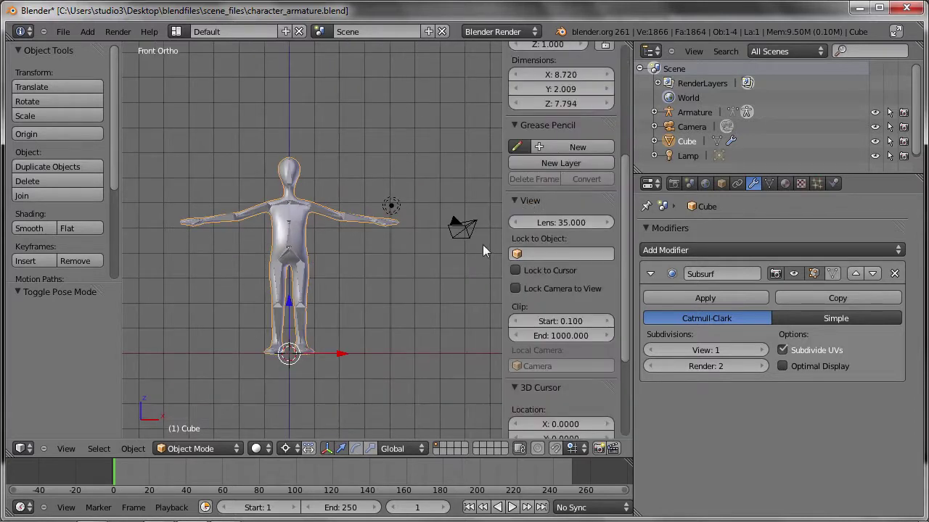
drag(623, 200, 618, 75)
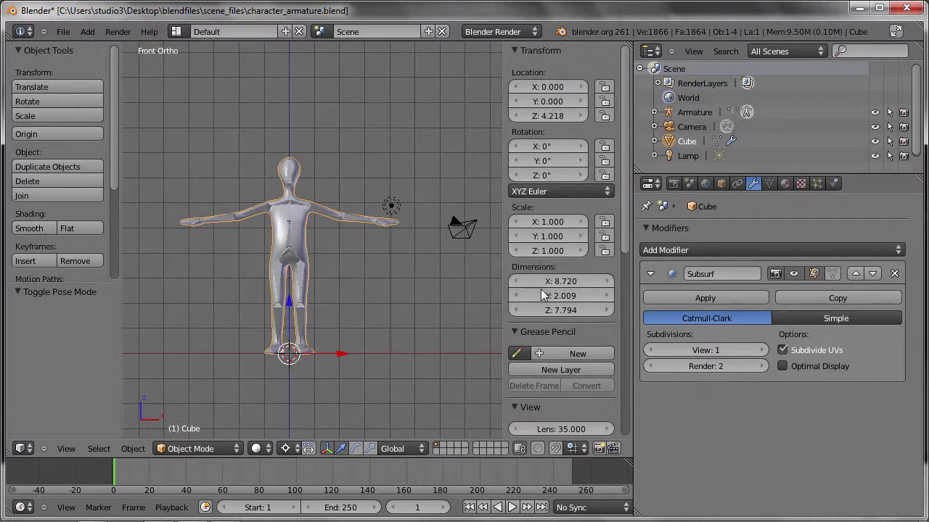
mouse_move(312, 290)
ctrl+middle_down()
mouse_move(332, 264)
mouse_move(325, 224)
ctrl+middle_up()
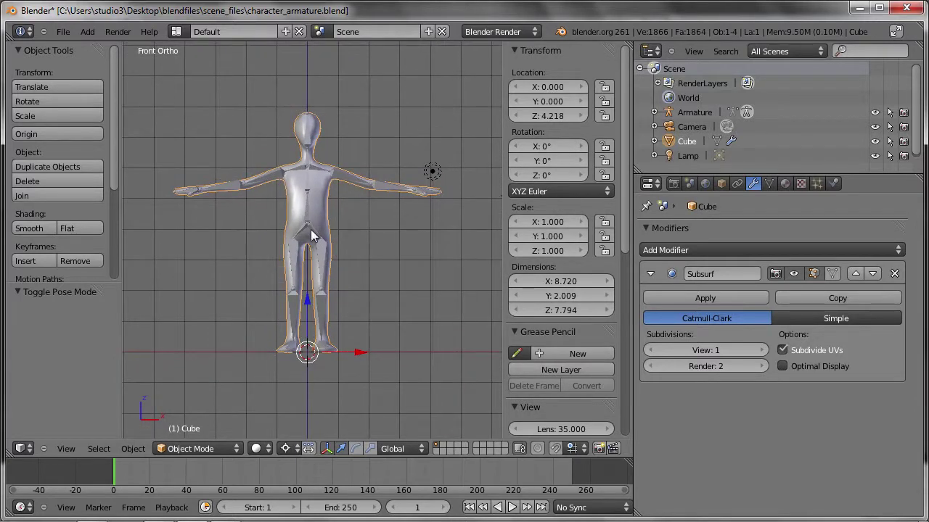
right_click(320, 265)
key(ctrl+Tab)
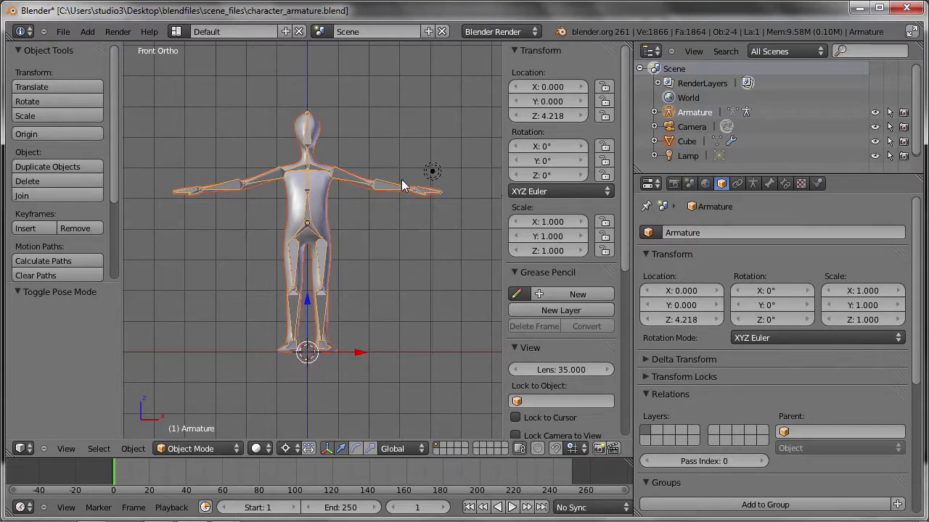
key(s)
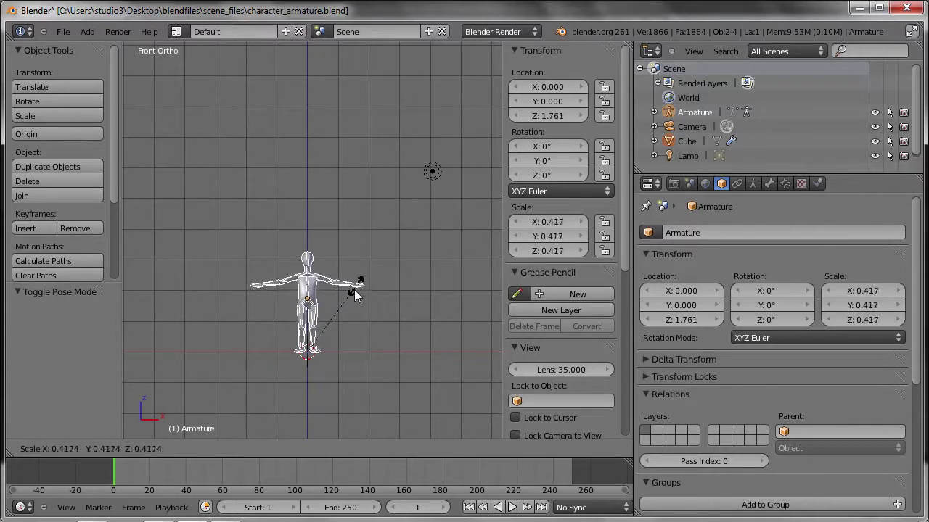
key(Escape)
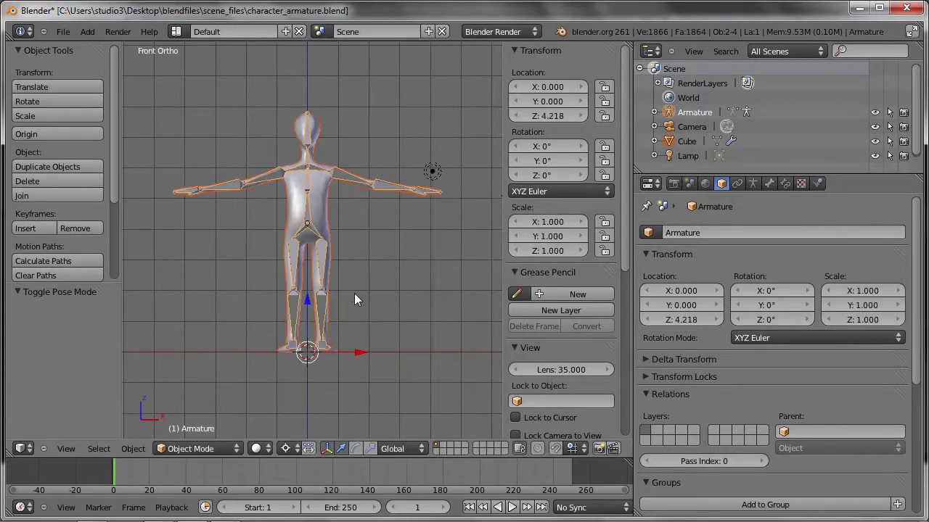
click(288, 449)
click(290, 431)
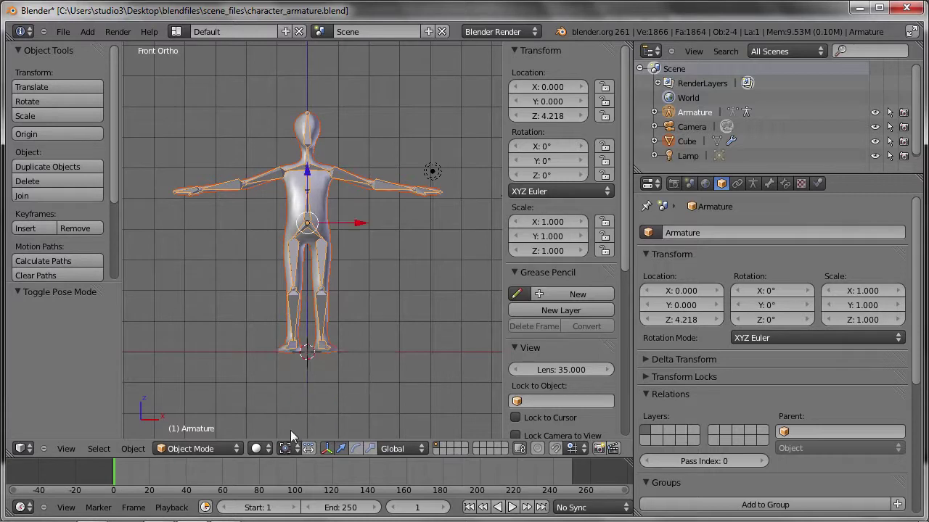
key(s)
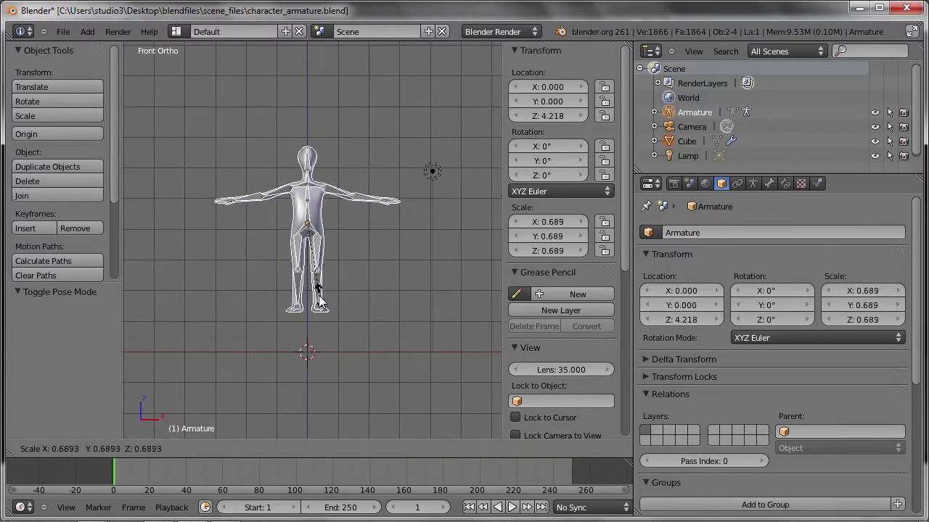
right_click(317, 305)
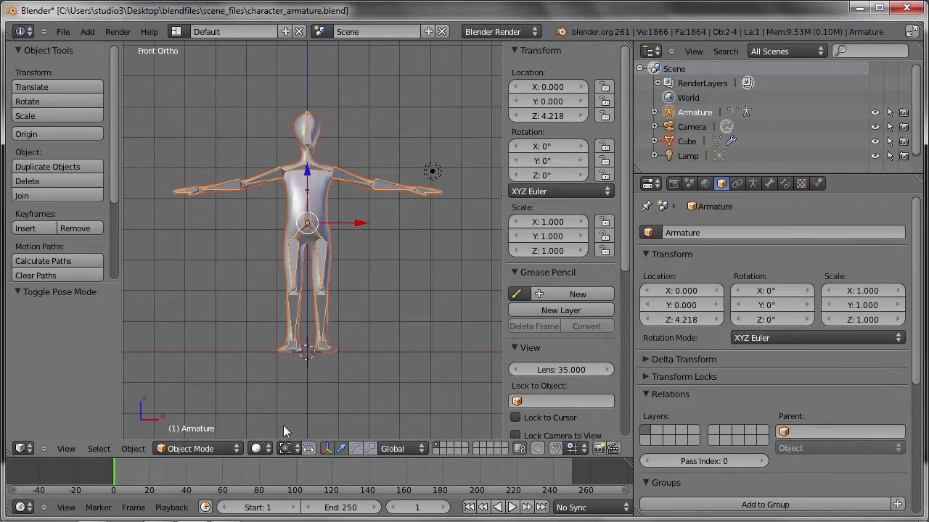
key(period)
- Scale the armature toward the 3D cursor, first to 0.381, then to 0.253
shift+middle_drag(334, 273, 354, 256)
key(s)
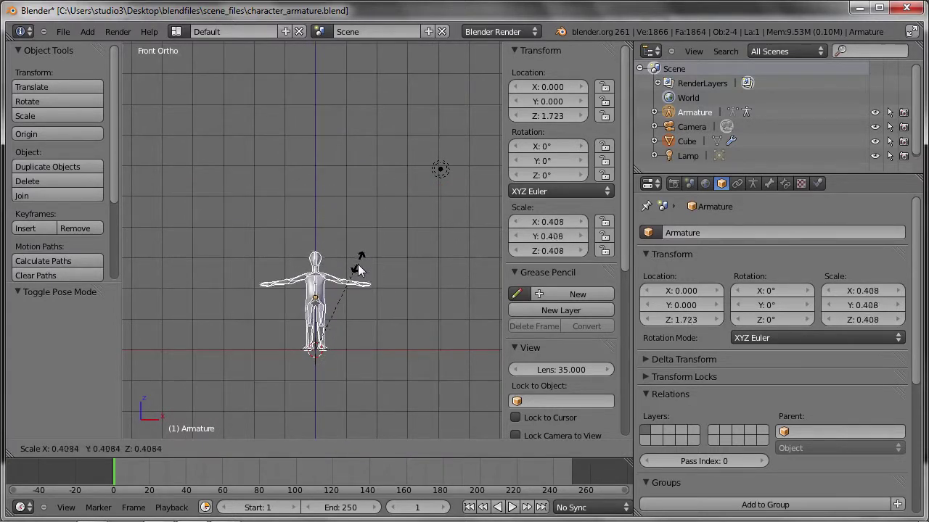
click(355, 264)
right_click(326, 301)
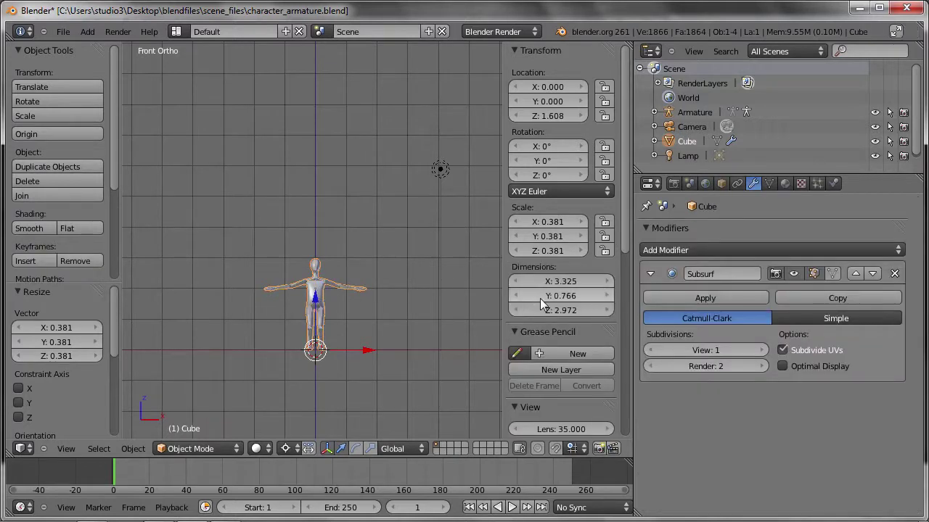
scroll(366, 332, up, 1)
scroll(366, 336, up, 2)
scroll(355, 319, up, 1)
right_click(322, 294)
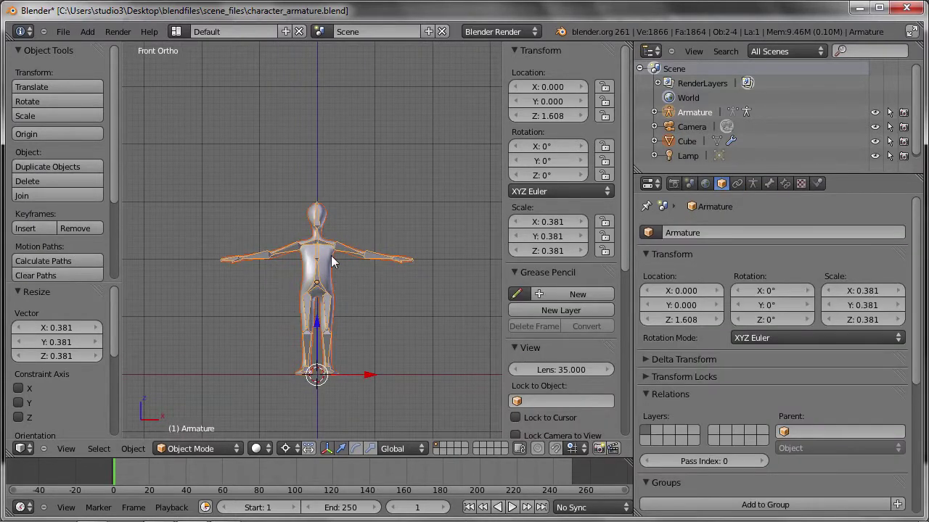
scroll(337, 239, up, 1)
scroll(343, 210, up, 1)
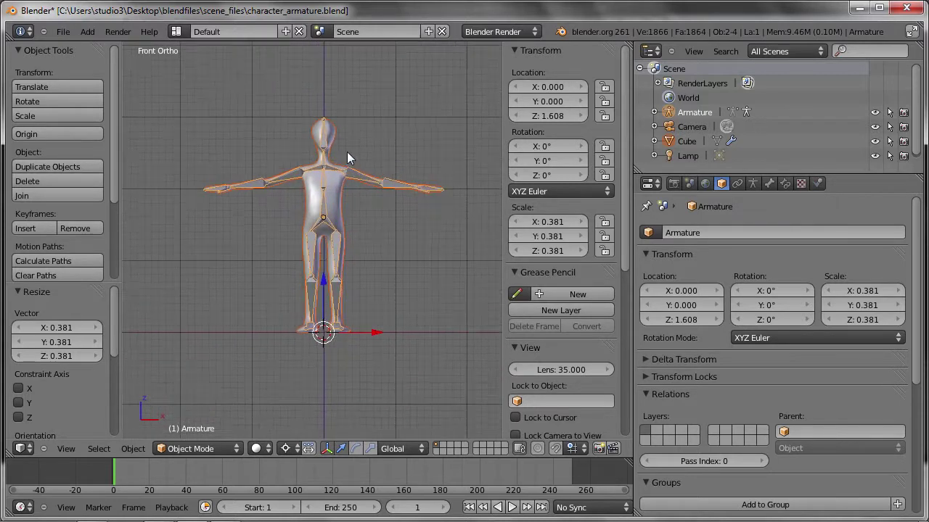
key(s)
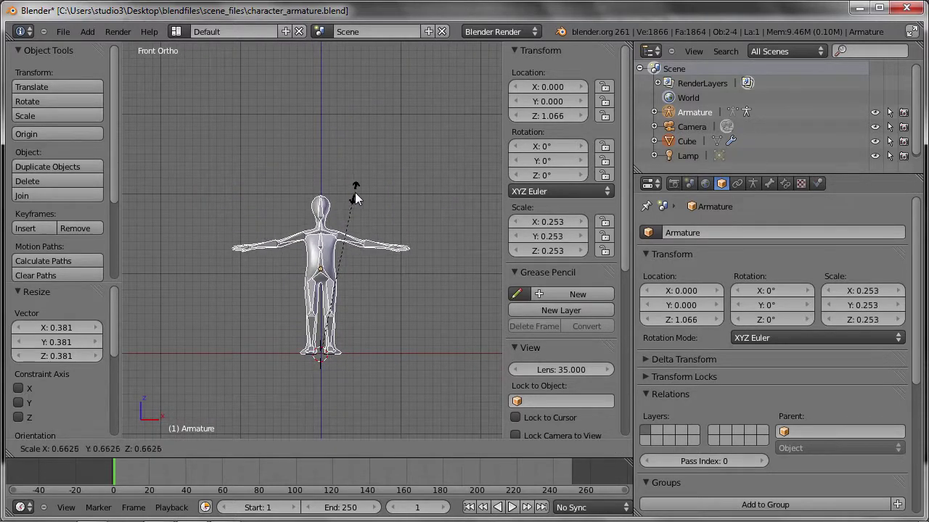
click(357, 191)
- Fine-tune the armature scale to 0.255, then settle on 0.247 to fit the mesh
scroll(356, 190, up, 2)
scroll(343, 183, up, 4)
key(s)
click(349, 178)
scroll(350, 189, down, 2)
scroll(354, 204, down, 3)
shift+middle_drag(354, 204, 355, 150)
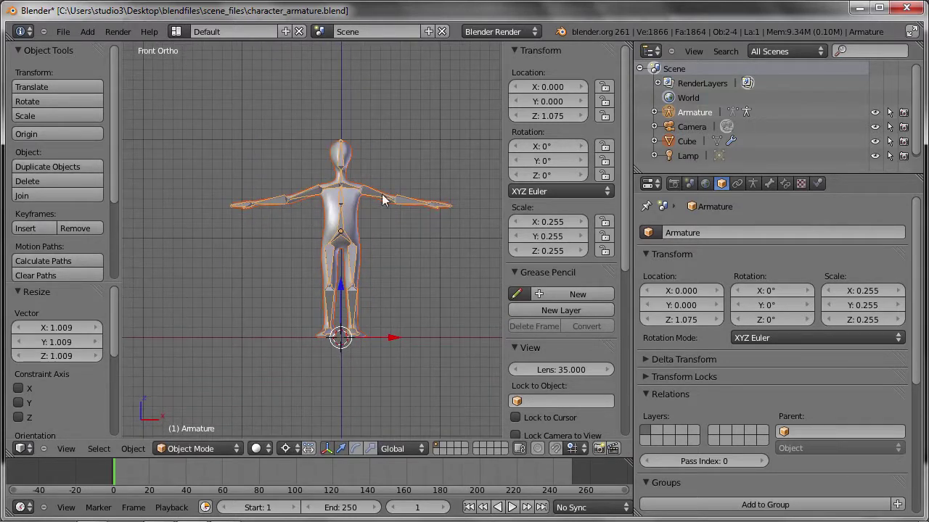
right_click(351, 242)
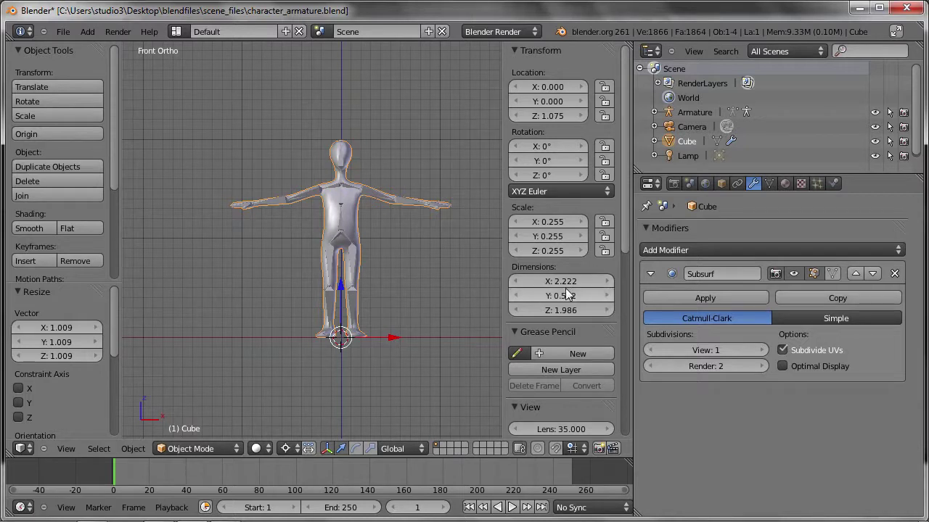
scroll(400, 271, up, 1)
scroll(375, 280, up, 1)
right_click(331, 238)
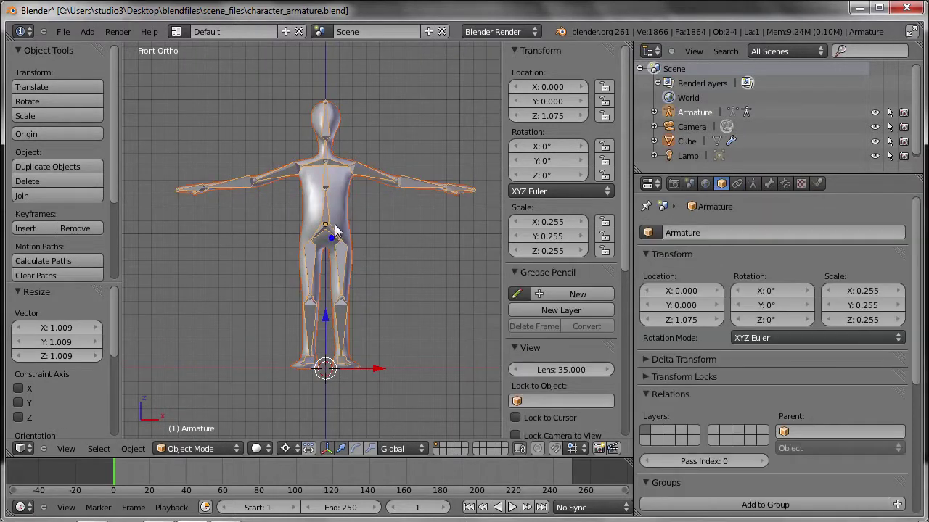
key(s)
click(353, 221)
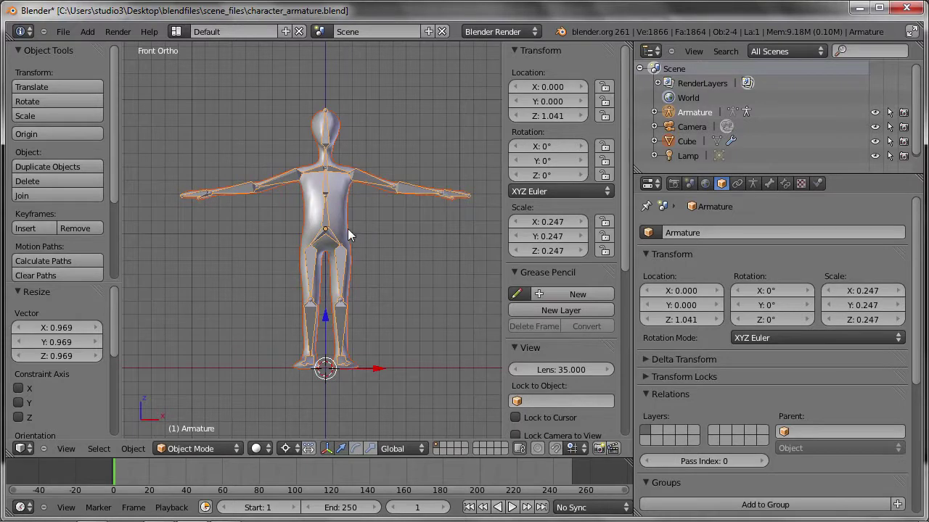
right_click(348, 229)
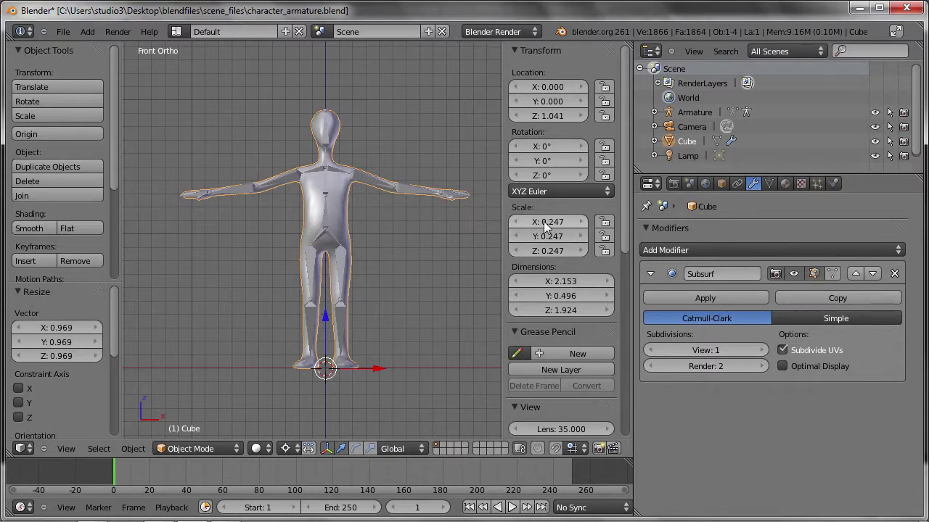
- Try a Scale X stretch on the character mesh, cancel it, and show the Object Apply options
drag(546, 225, 547, 224)
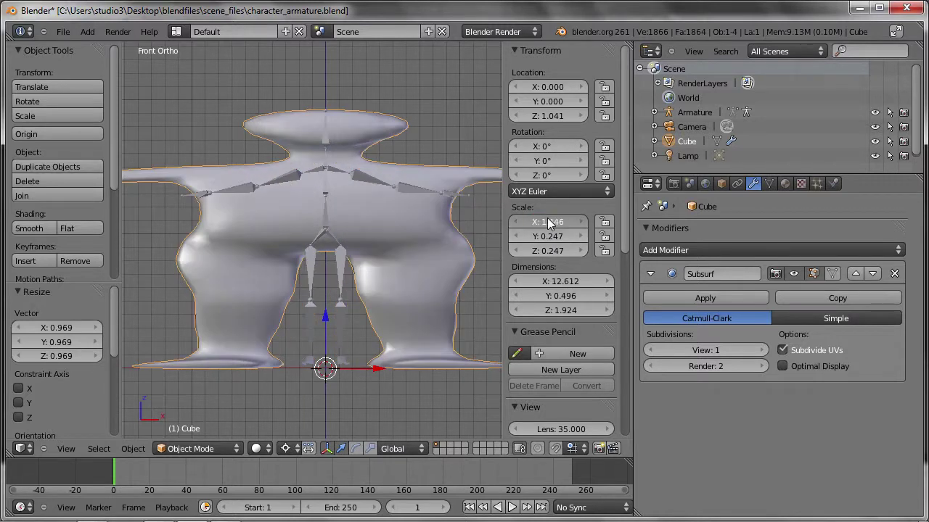
key(Escape)
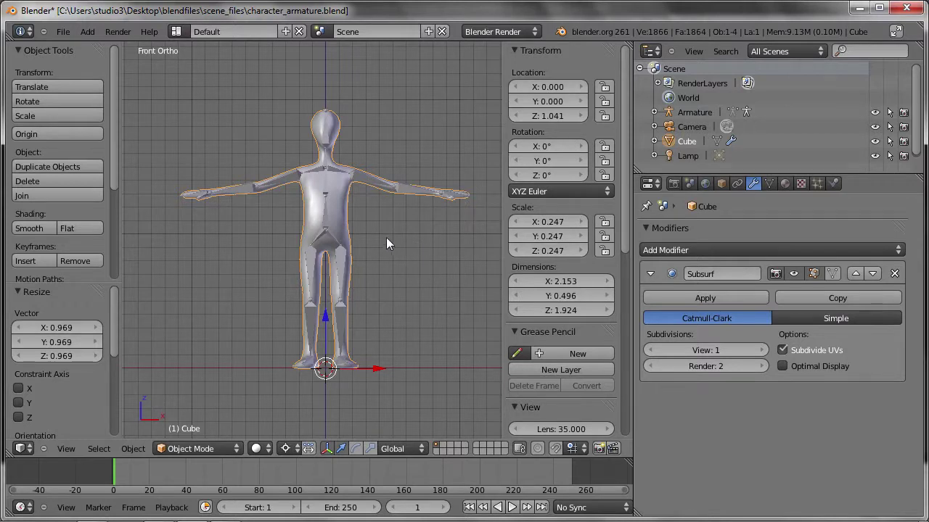
click(133, 449)
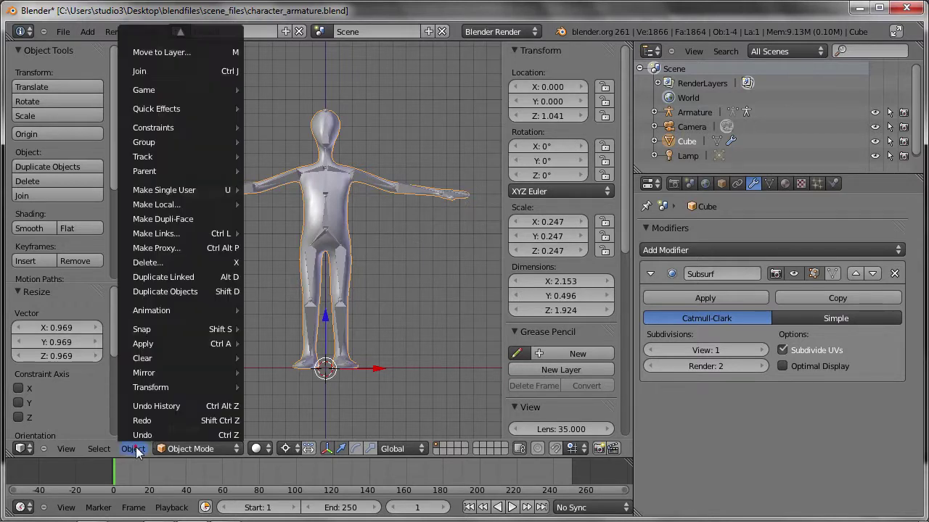
mouse_move(143, 344)
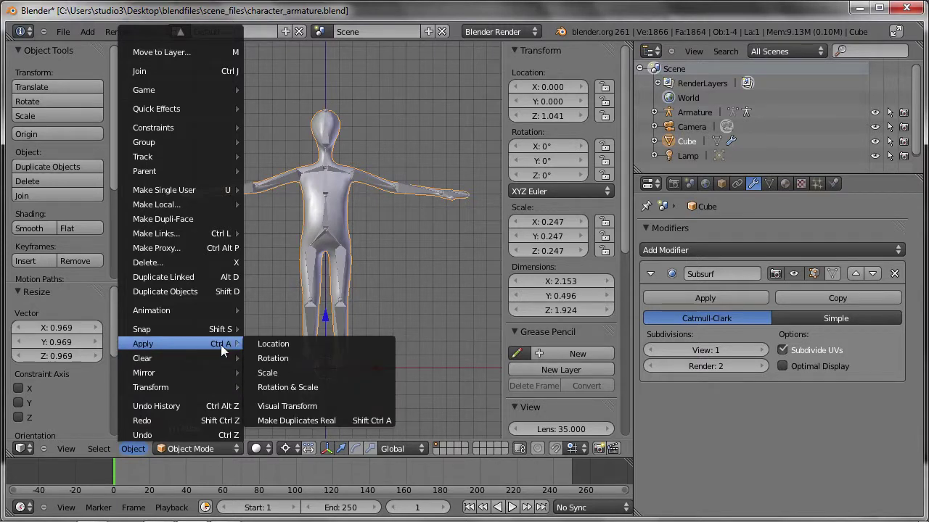
click(282, 373)
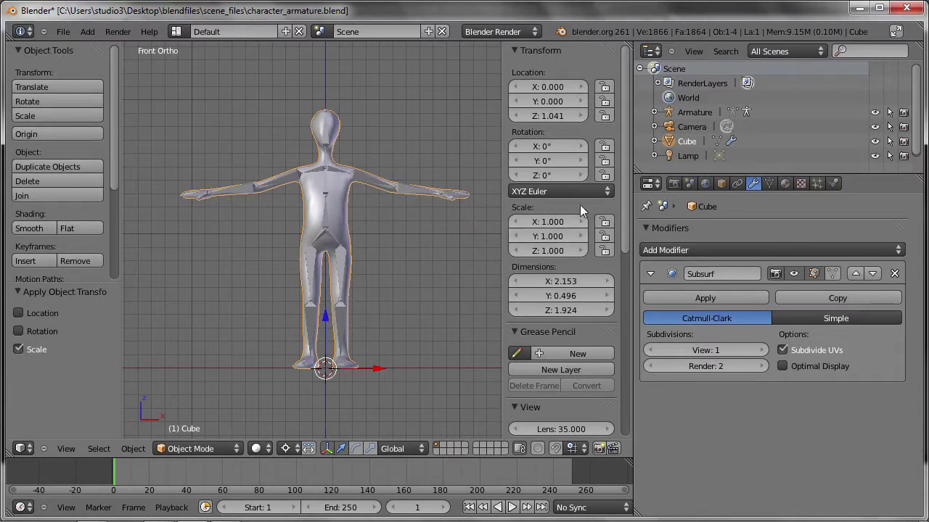
right_click(341, 257)
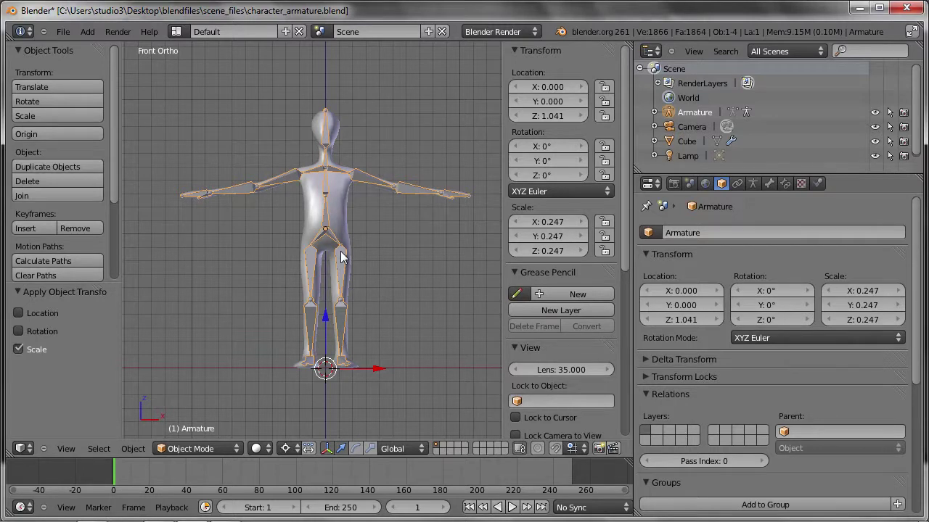
key(alt+s)
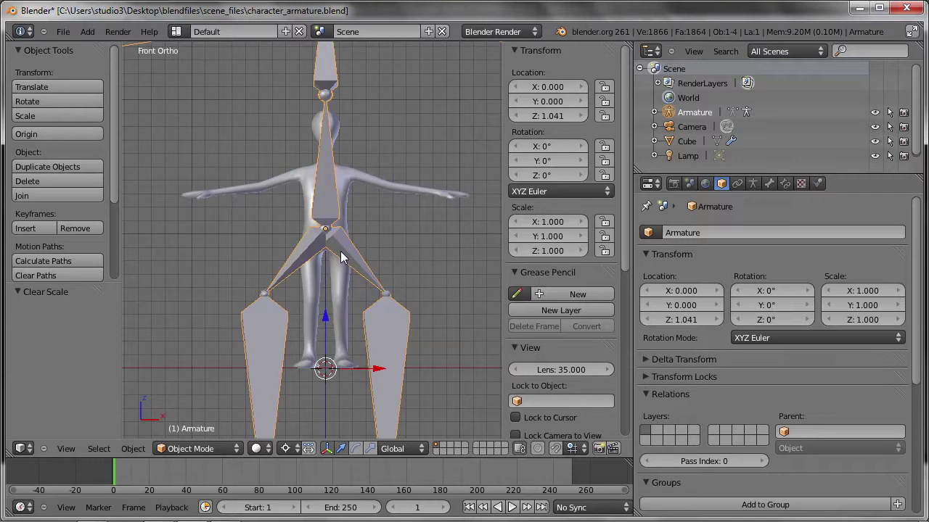
key(ctrl+z)
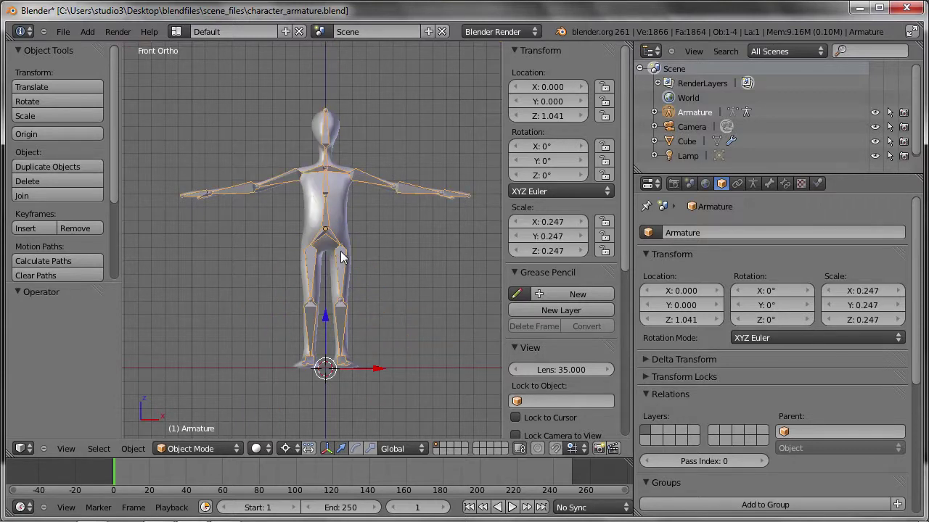
key(ctrl+a)
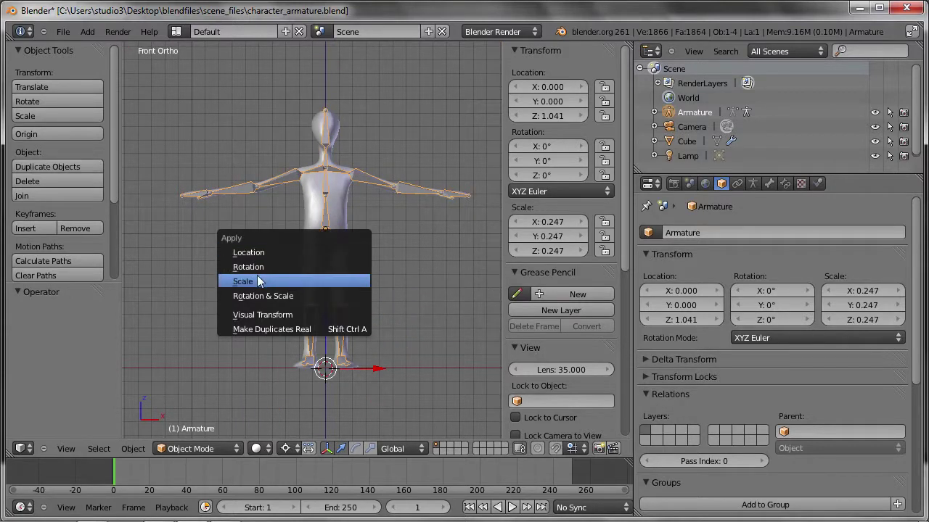
click(258, 281)
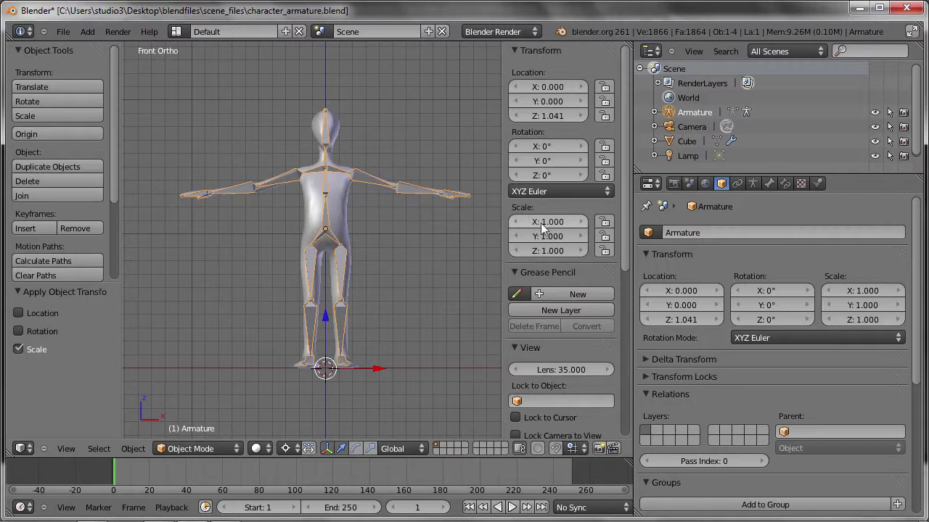
key(alt+s)
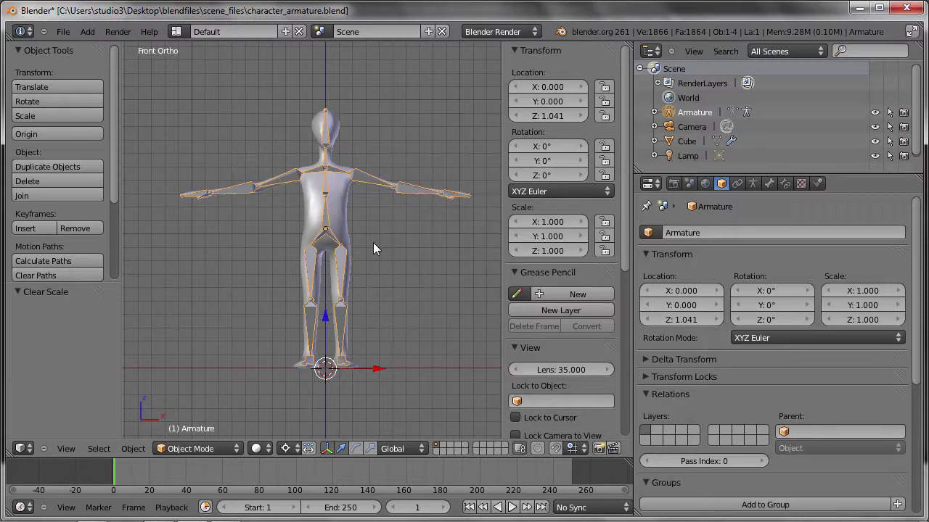
right_click(345, 215)
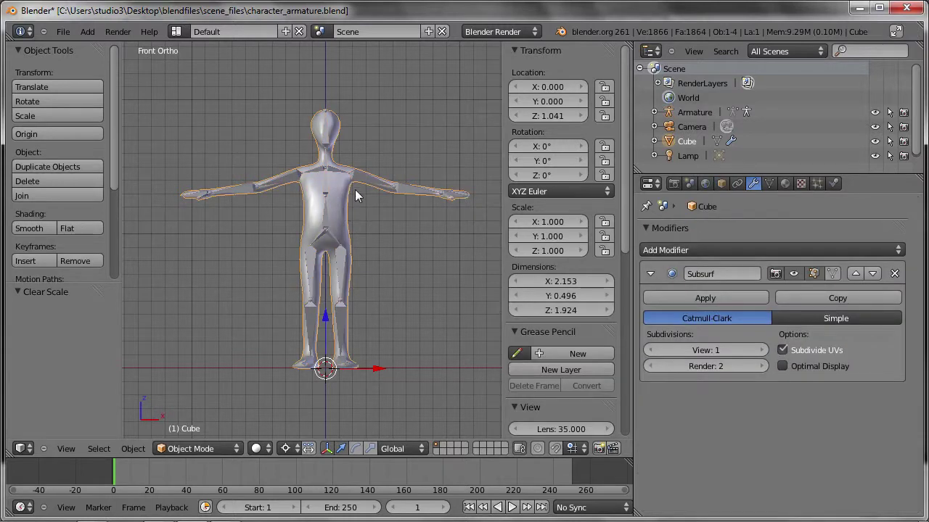
- Parent the selected character mesh to the Armature using With Automatic Weights
shift+right_click(358, 183)
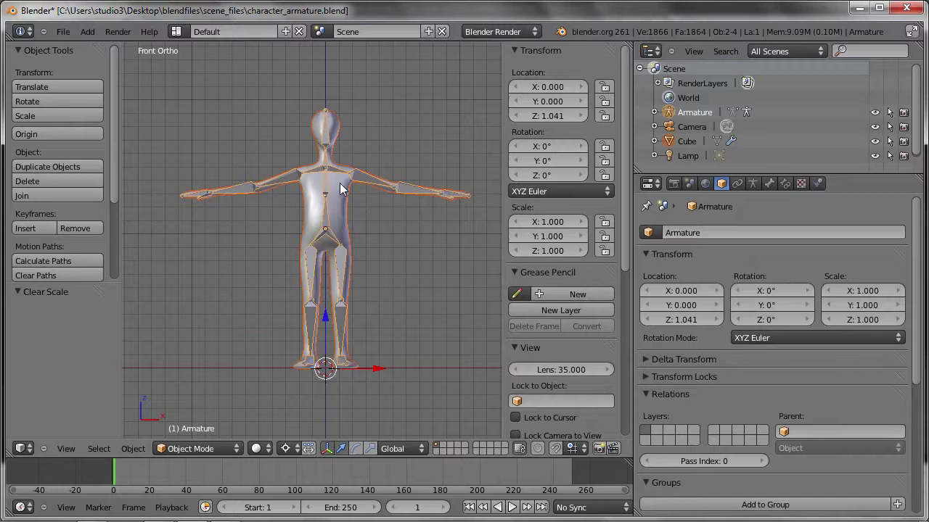
key(ctrl+p)
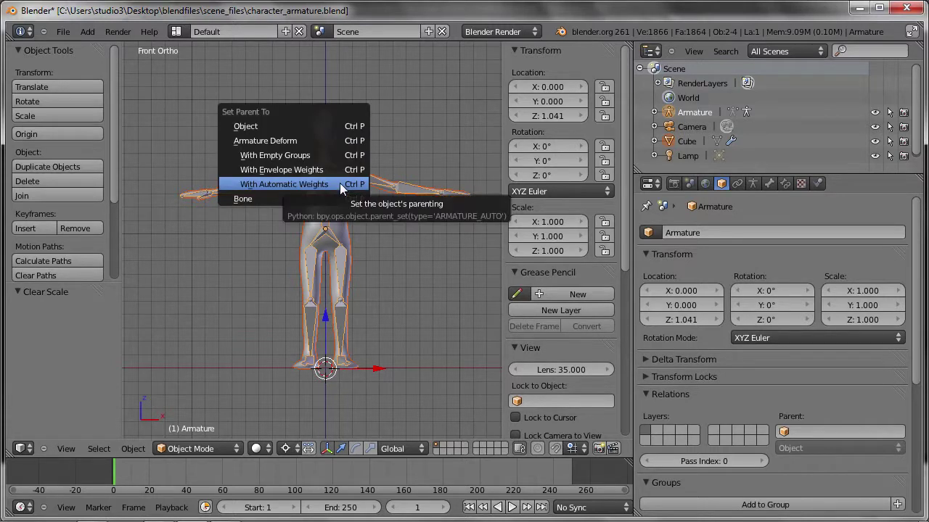
click(258, 186)
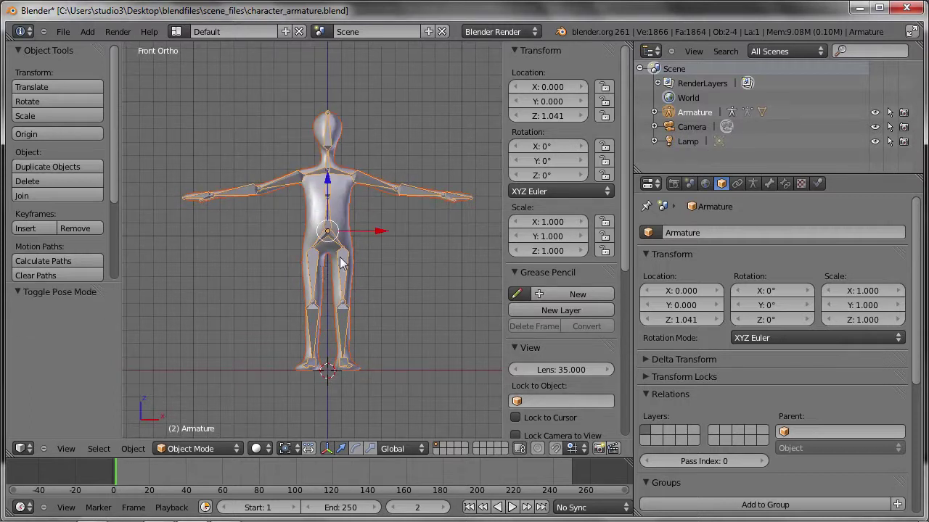
- Select the armature, enter Pose Mode, and test-rotate the left thigh bone, then cancel
right_click(346, 256)
right_click(343, 261)
key(ctrl+Tab)
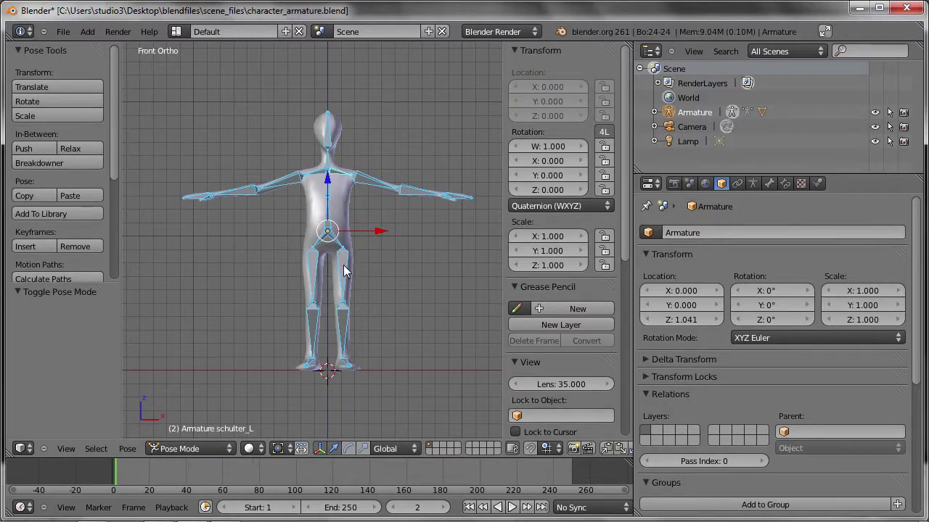
right_click(345, 270)
key(r)
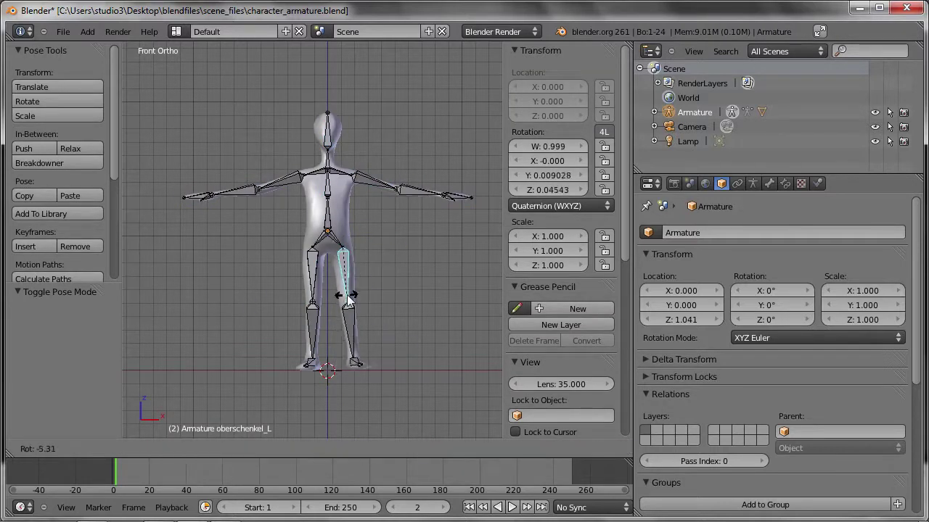
key(Escape)
- Pick the left shin, then test-rotate the left upper-arm bone twice, cancelling each time
right_click(345, 324)
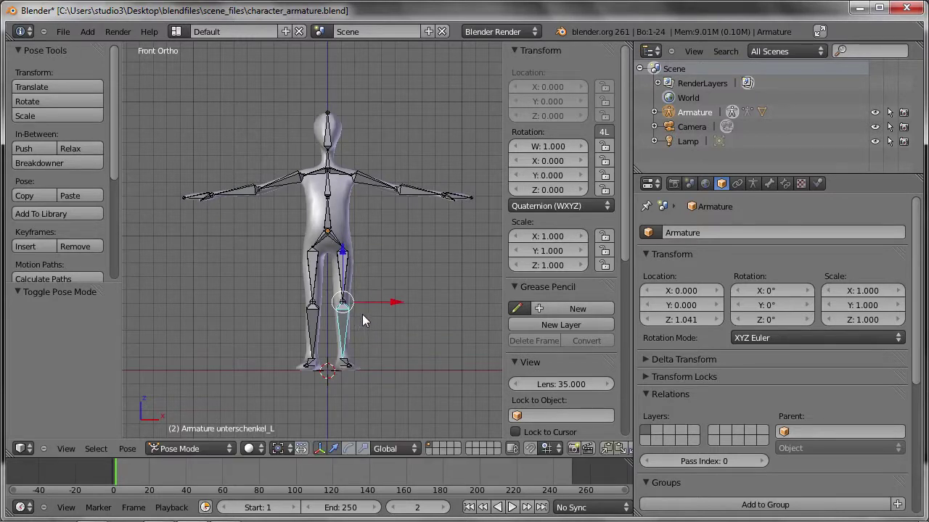
scroll(363, 229, up, 2)
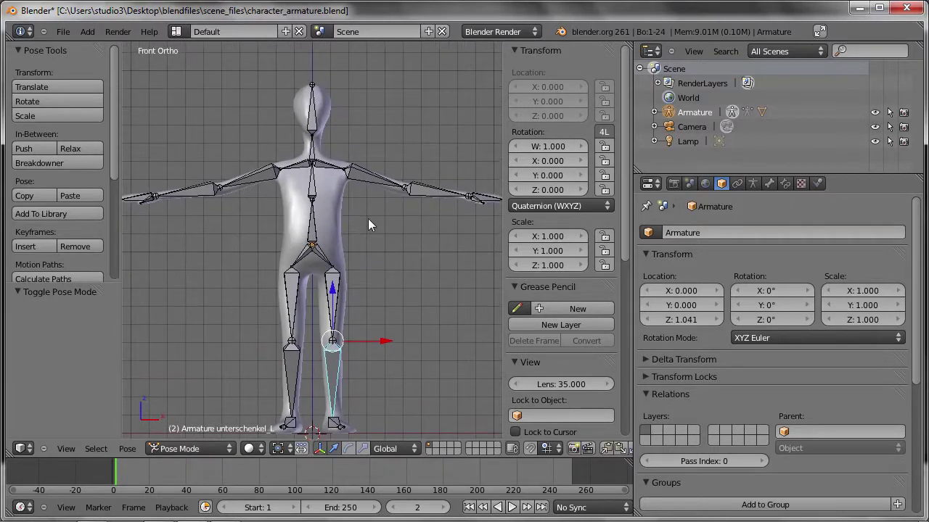
right_click(371, 181)
key(r)
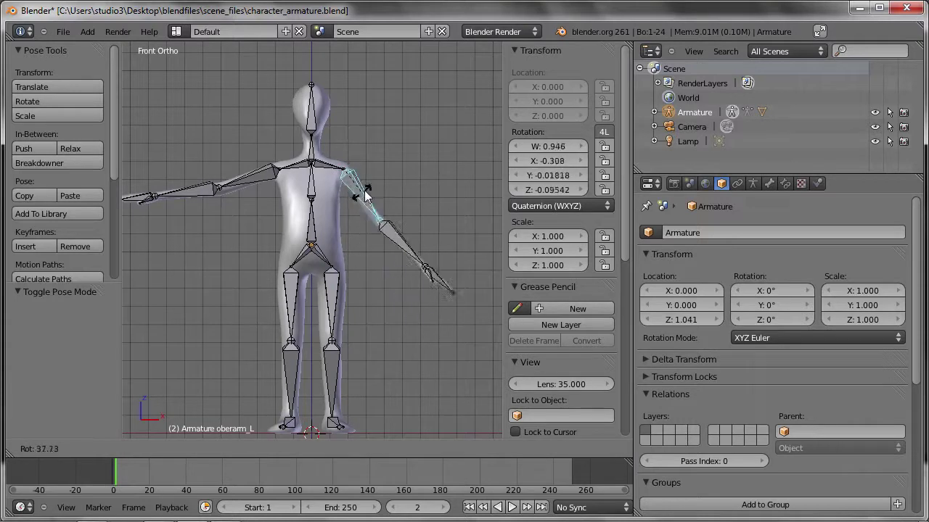
key(Escape)
scroll(354, 236, down, 1)
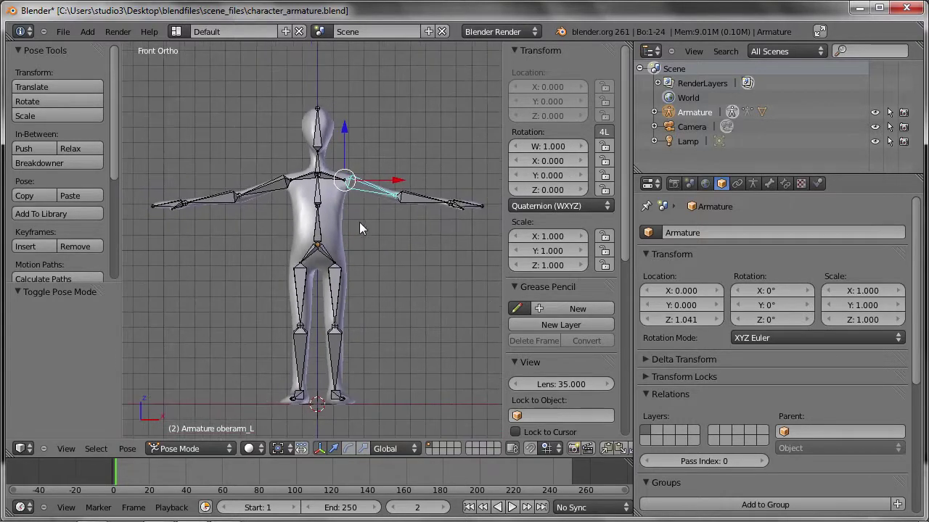
scroll(359, 218, down, 1)
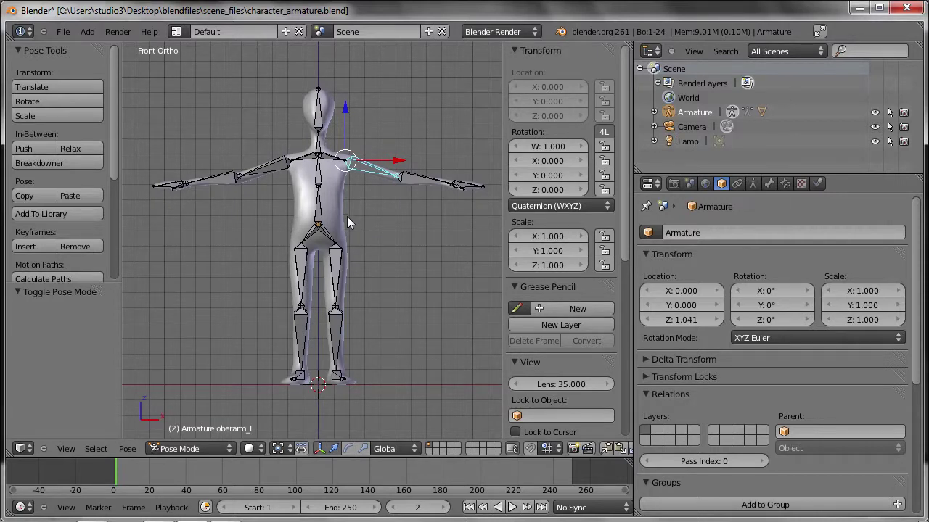
scroll(361, 185, up, 2)
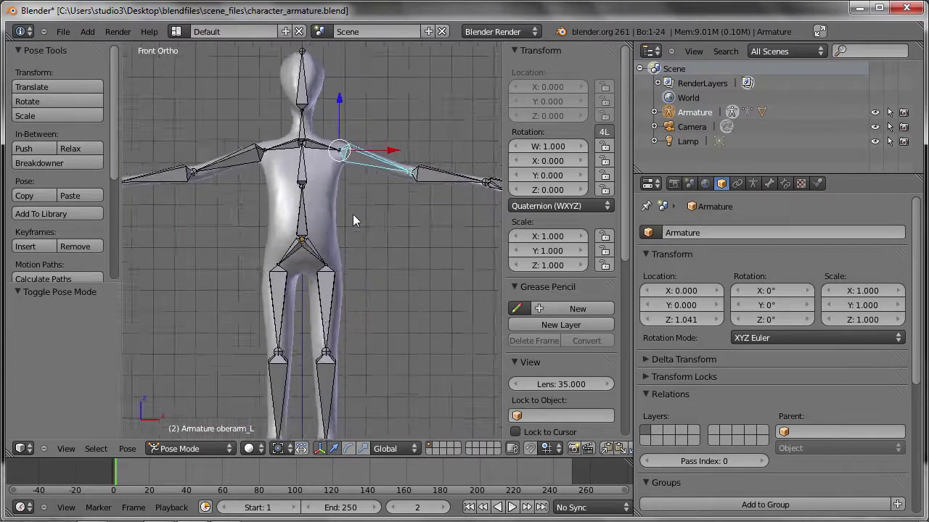
scroll(354, 216, up, 2)
key(r)
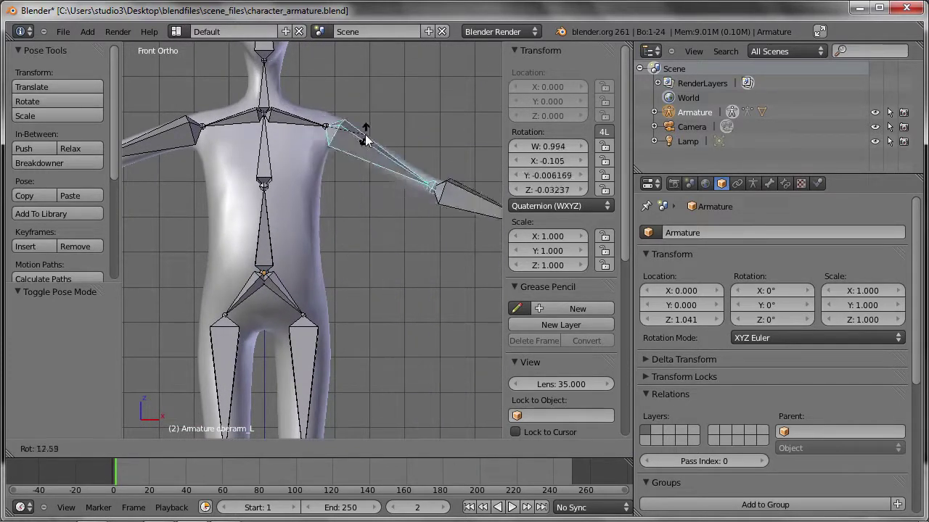
right_click(356, 190)
- Rotate the oberschenkel_L thigh bone to check hip deformation, then reset it to rest
shift+middle_drag(356, 190, 364, 129)
right_click(326, 242)
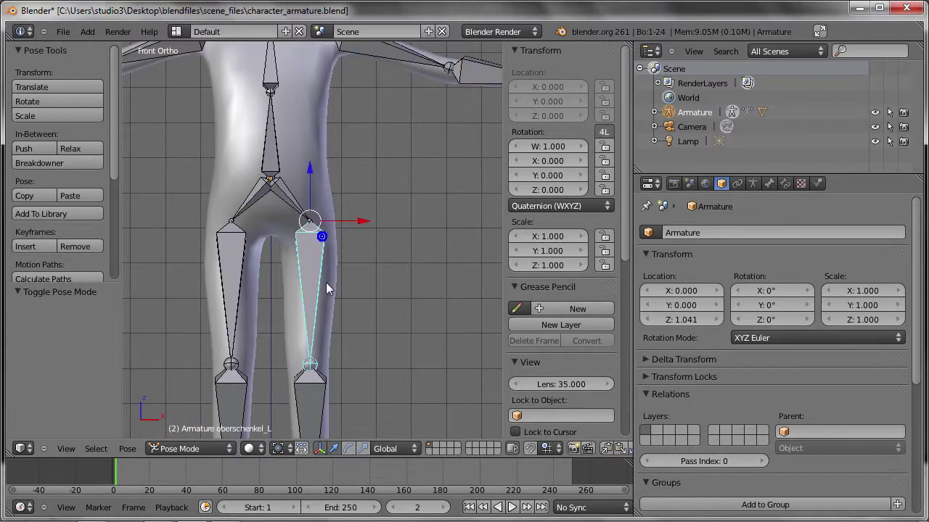
key(r)
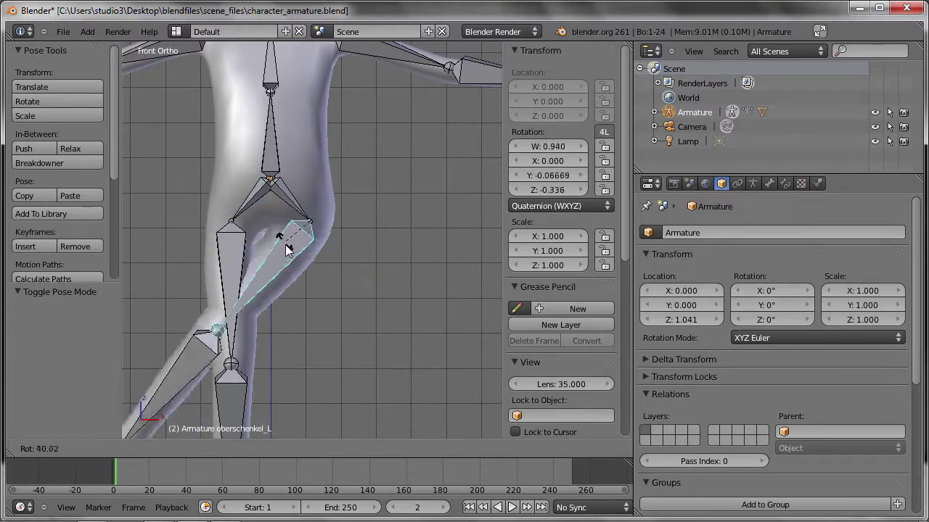
key(Escape)
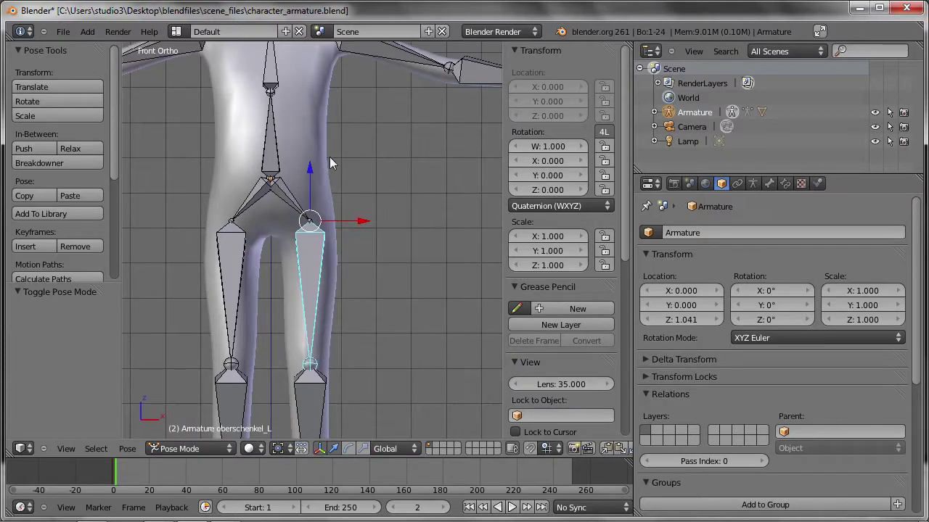
scroll(330, 163, down, 2)
scroll(334, 182, down, 2)
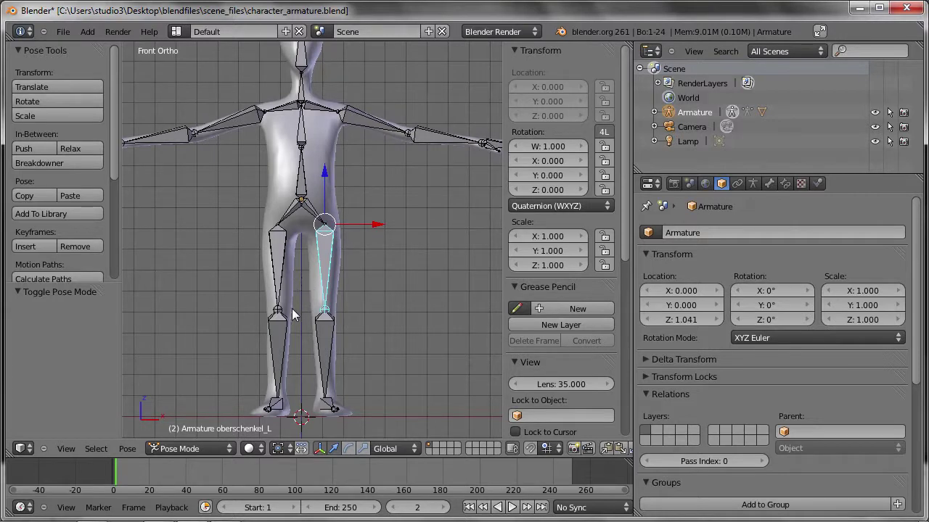
- Select the character mesh, show its vertex groups, and switch it into Weight Paint mode
right_click(324, 143)
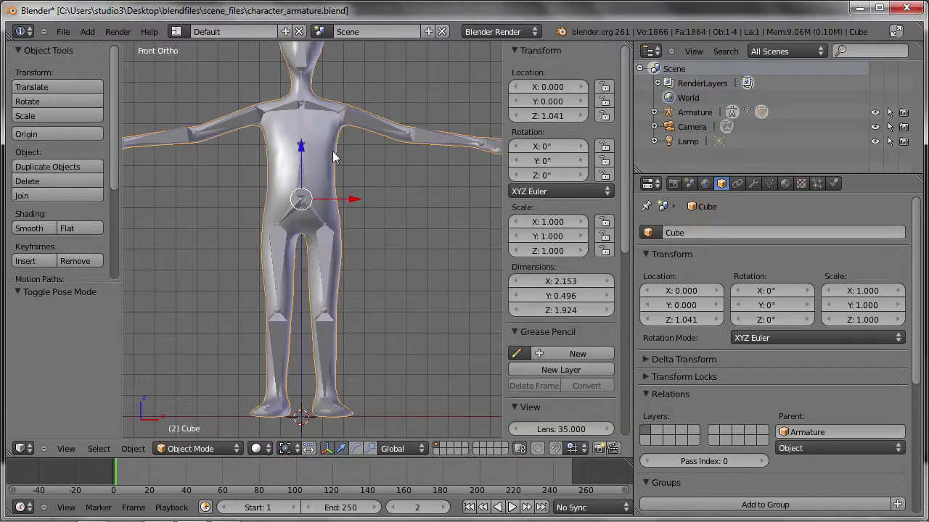
click(769, 184)
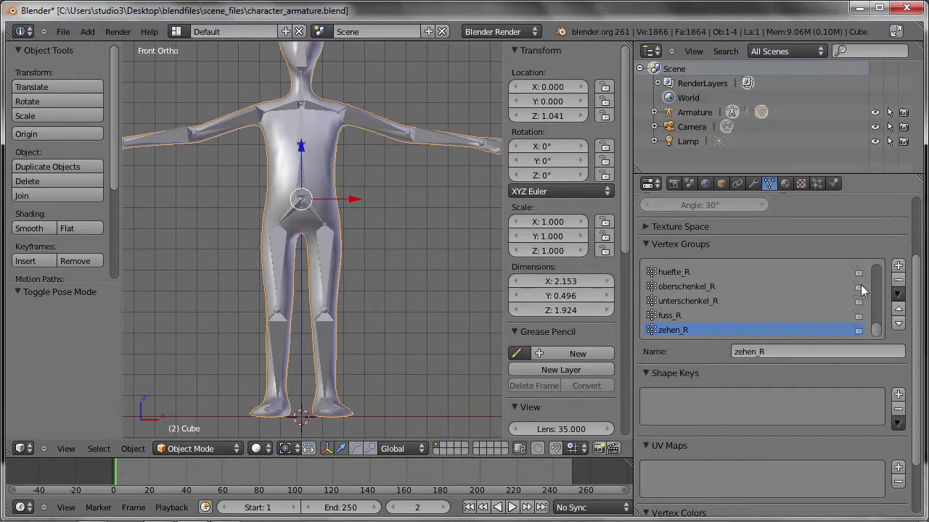
mouse_move(878, 332)
mouse_down()
mouse_move(879, 319)
mouse_move(878, 330)
mouse_up()
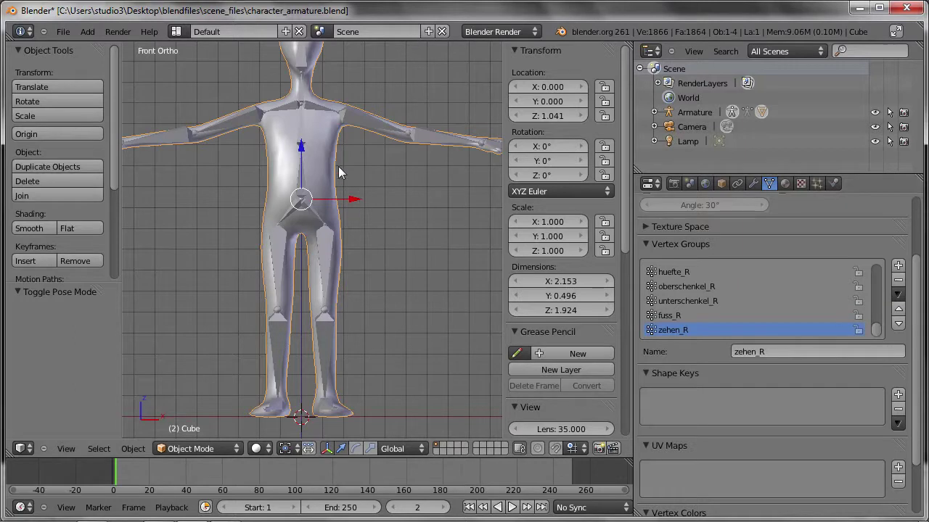
click(194, 449)
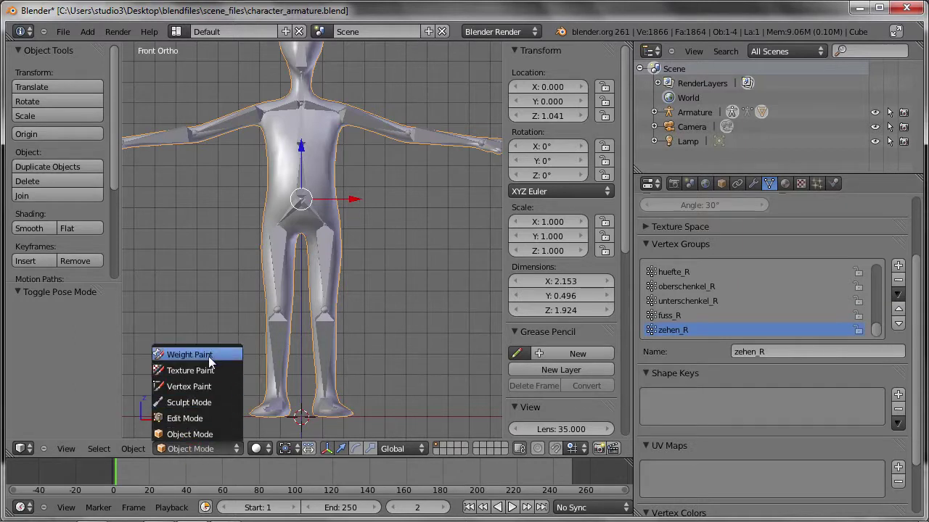
click(209, 357)
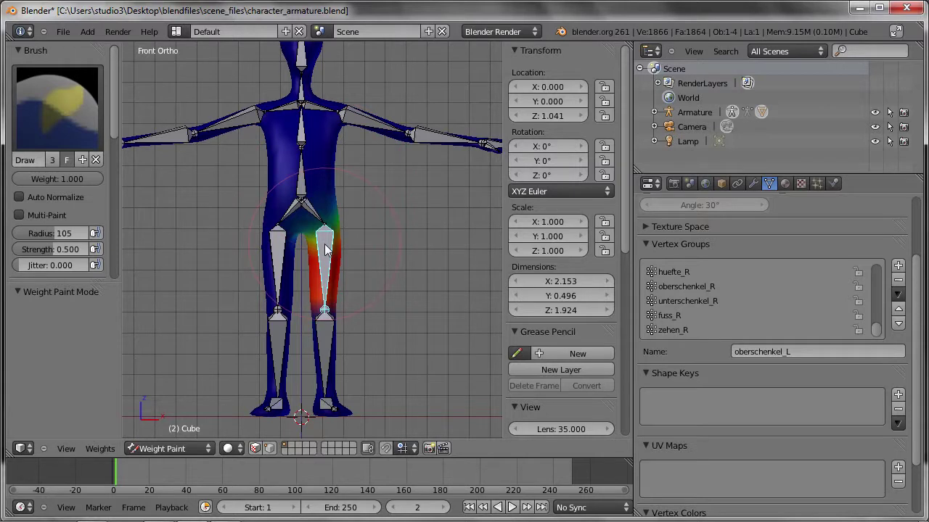
- Zoom in on the hips and test-rotate the thigh to preview the oberschenkel_L weights
mouse_move(353, 253)
middle_down()
mouse_move(324, 230)
mouse_move(352, 268)
middle_up()
scroll(324, 231, up, 1)
scroll(319, 257, up, 3)
scroll(343, 318, up, 2)
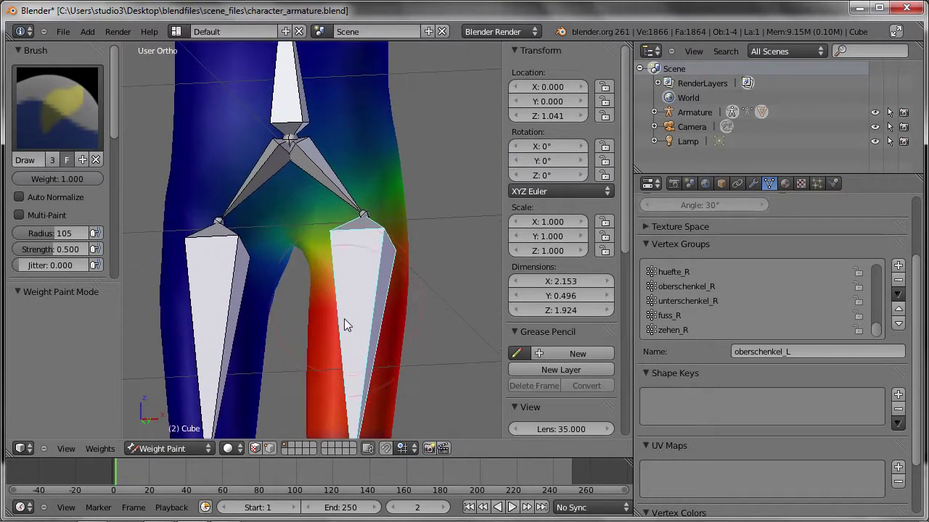
scroll(366, 325, up, 1)
key(r)
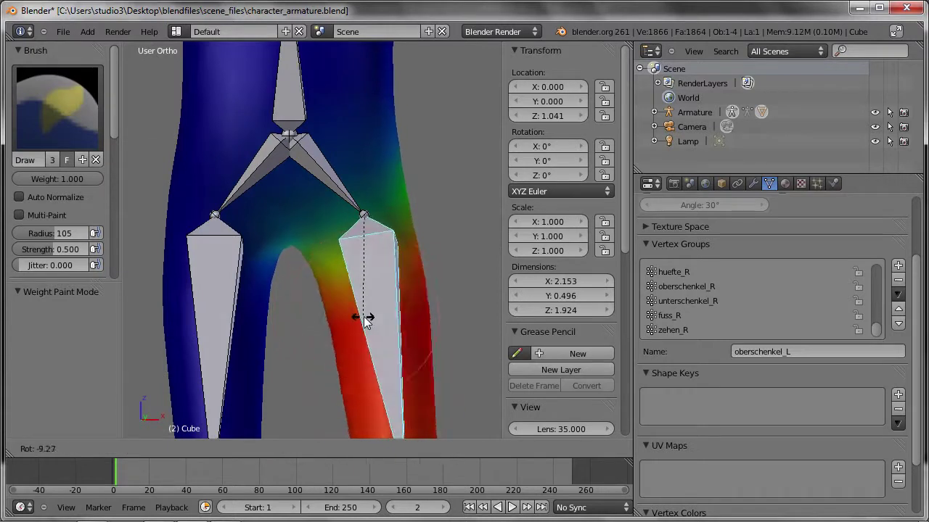
key(Escape)
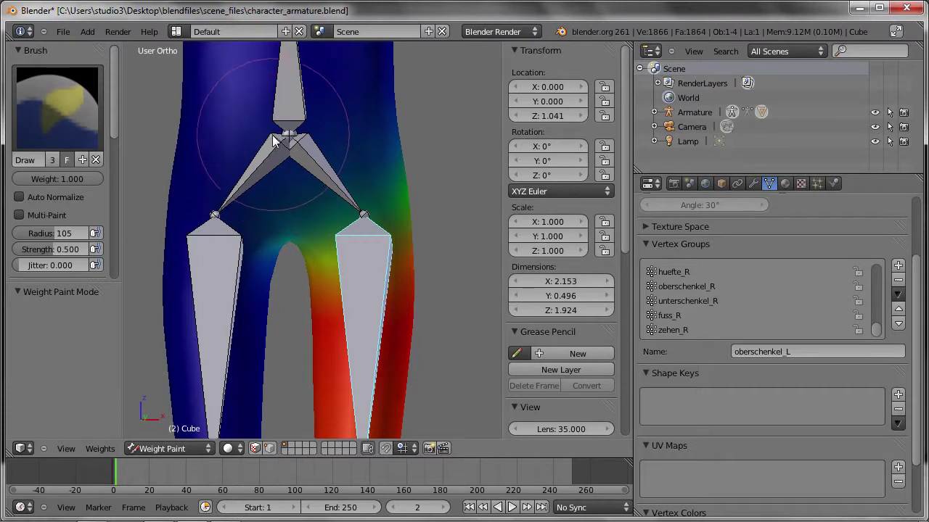
- Use the Subtract brush to remove thigh weight near the pelvis and inner hip
click(67, 104)
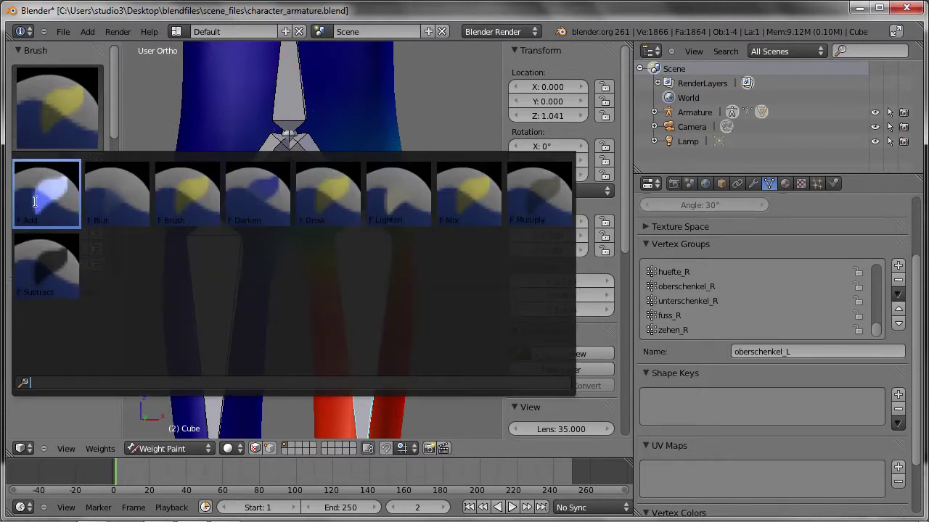
click(42, 270)
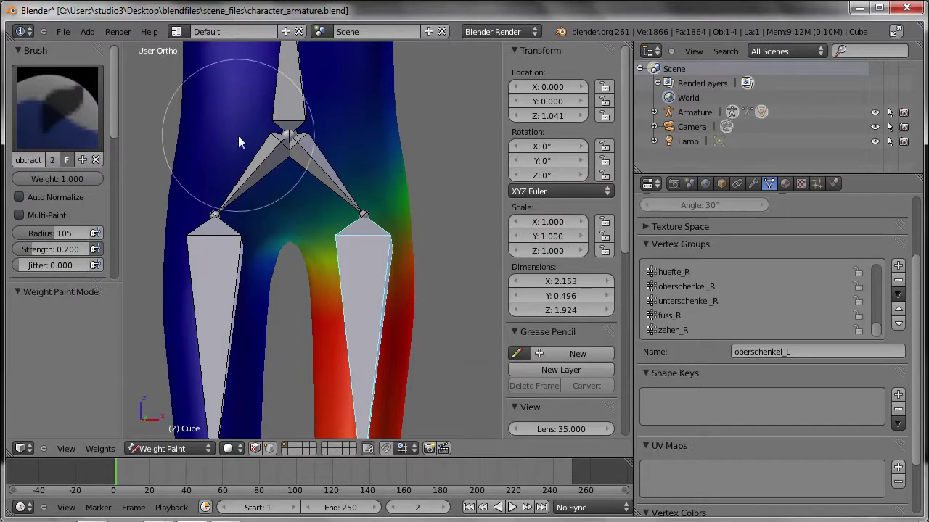
drag(279, 136, 281, 148)
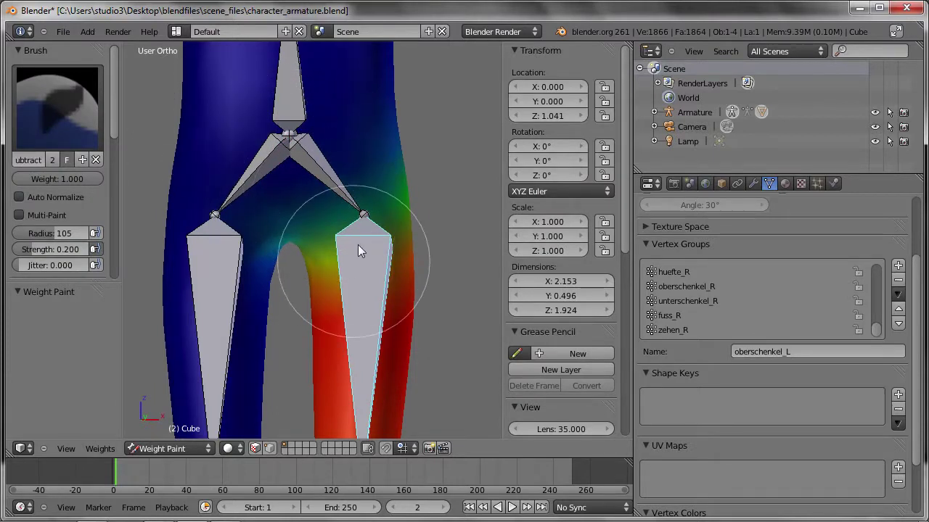
mouse_move(403, 200)
mouse_down()
mouse_move(345, 285)
mouse_move(288, 224)
mouse_move(379, 182)
mouse_move(384, 207)
mouse_move(365, 249)
mouse_move(383, 196)
mouse_move(337, 321)
mouse_move(347, 286)
mouse_move(338, 253)
mouse_move(373, 245)
mouse_move(377, 303)
mouse_move(356, 293)
mouse_up()
- Recheck the reduced weights by test-rotating the thigh twice, then switch the brush to Add
scroll(355, 279, down, 2)
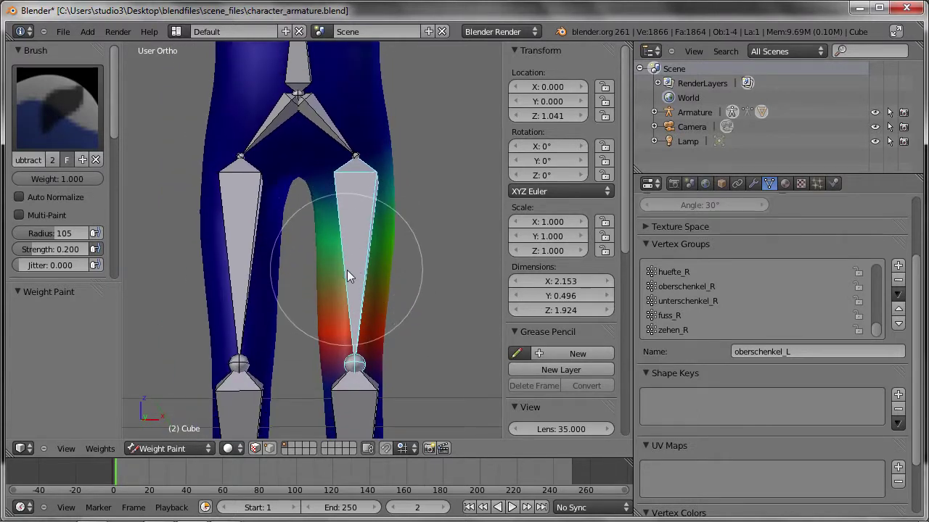
middle_drag(346, 269, 372, 285)
key(r)
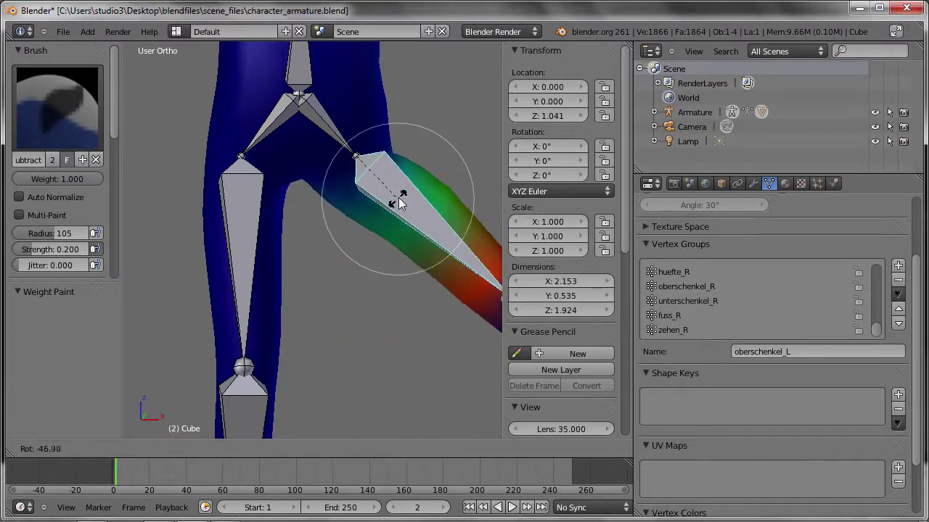
right_click(404, 194)
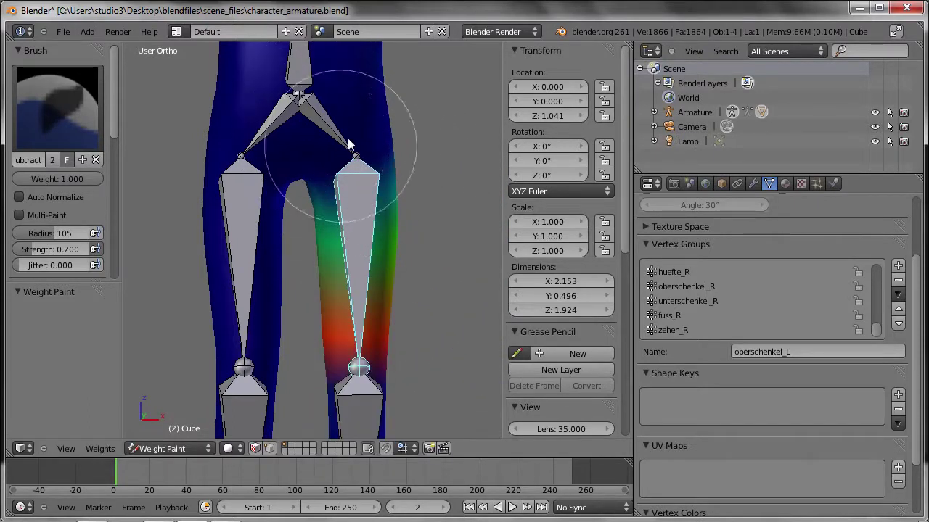
key(r)
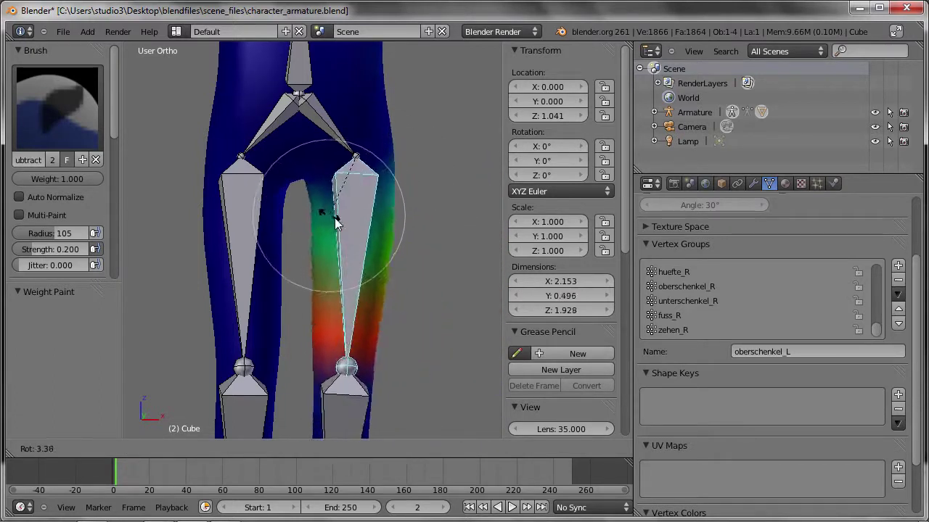
right_click(356, 206)
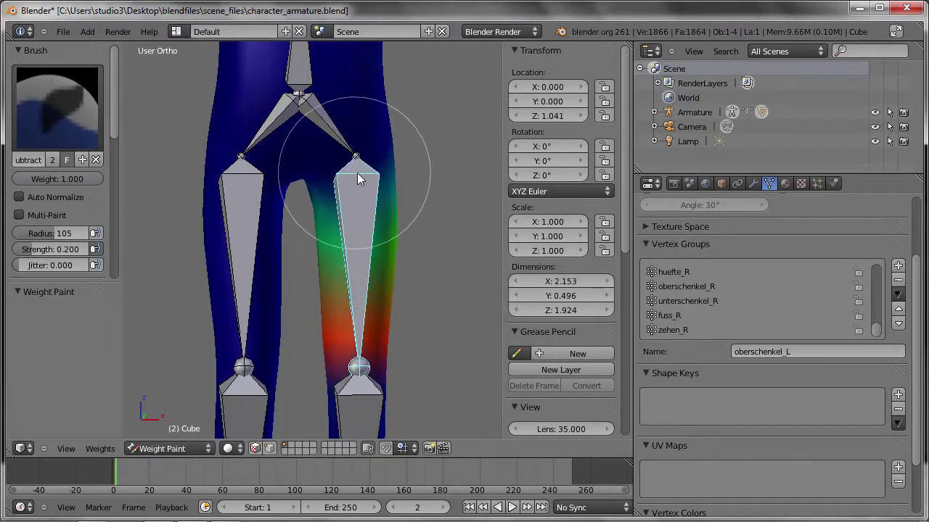
click(80, 92)
- Paint extra weight onto the hip above the thigh with Add and test-rotate the bone
click(65, 179)
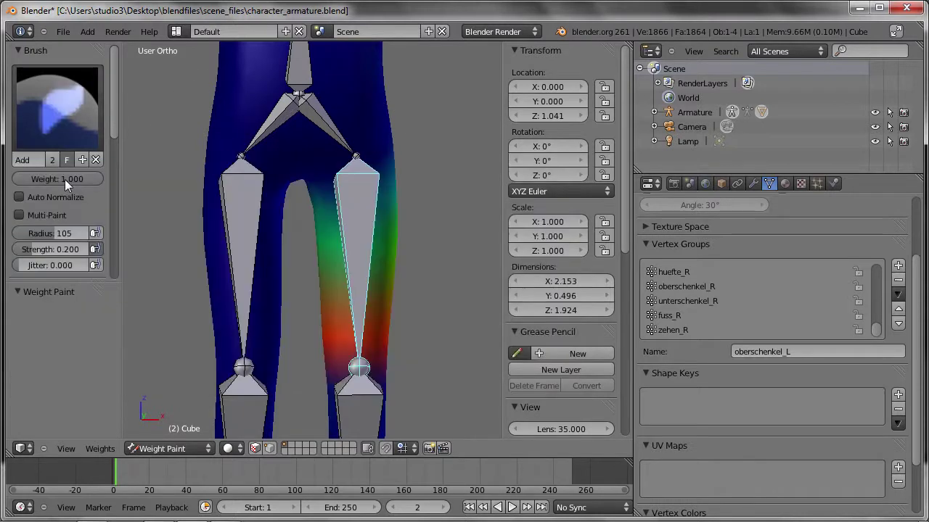
mouse_move(345, 150)
mouse_down()
mouse_move(363, 162)
mouse_move(342, 189)
mouse_move(358, 224)
mouse_move(367, 127)
mouse_move(355, 174)
mouse_up()
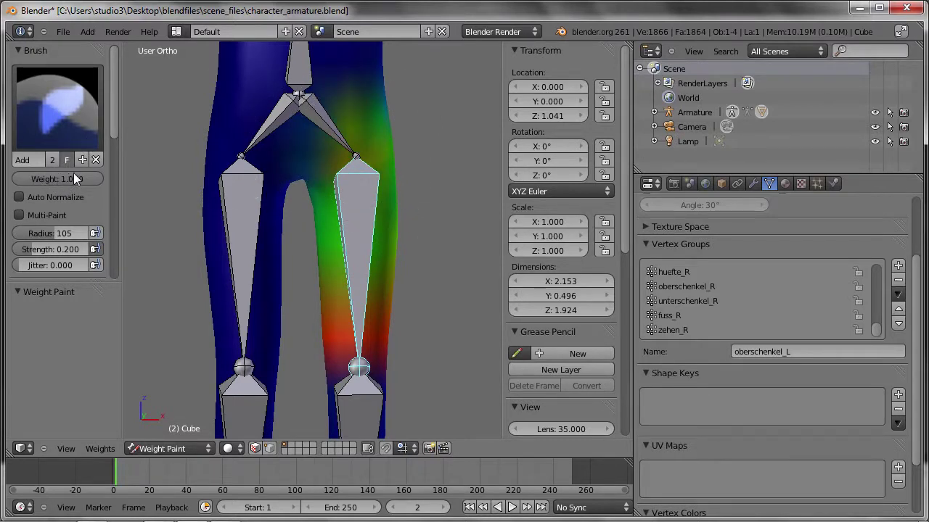
middle_drag(394, 162, 301, 79)
mouse_move(400, 118)
middle_down()
mouse_move(281, 131)
mouse_move(356, 114)
mouse_move(406, 171)
mouse_move(396, 200)
mouse_move(333, 256)
middle_up()
key(r)
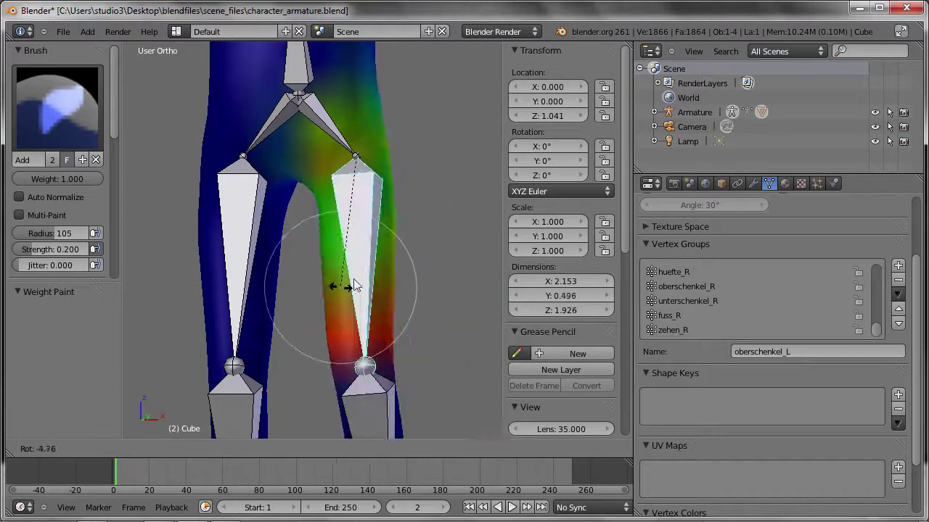
right_click(384, 264)
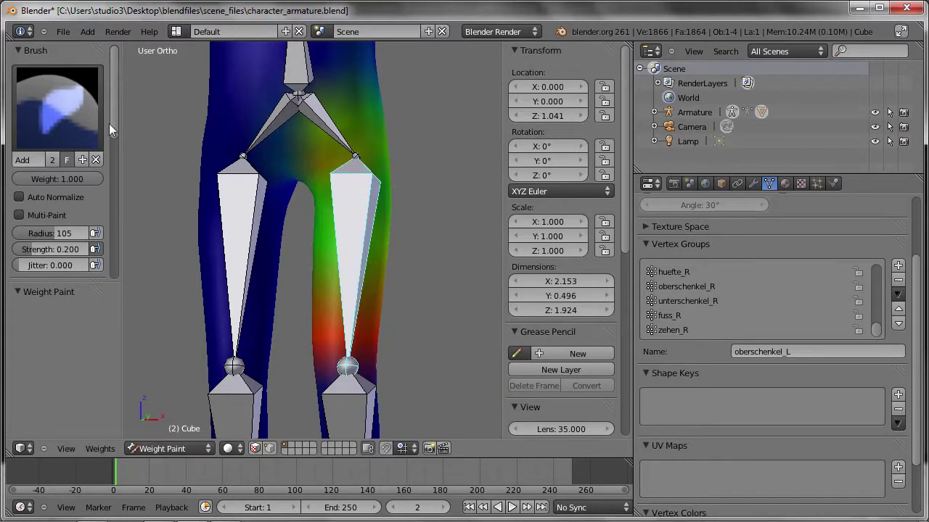
- Blur the weights around the hip joint, shrinking the brush radius to 65
click(73, 119)
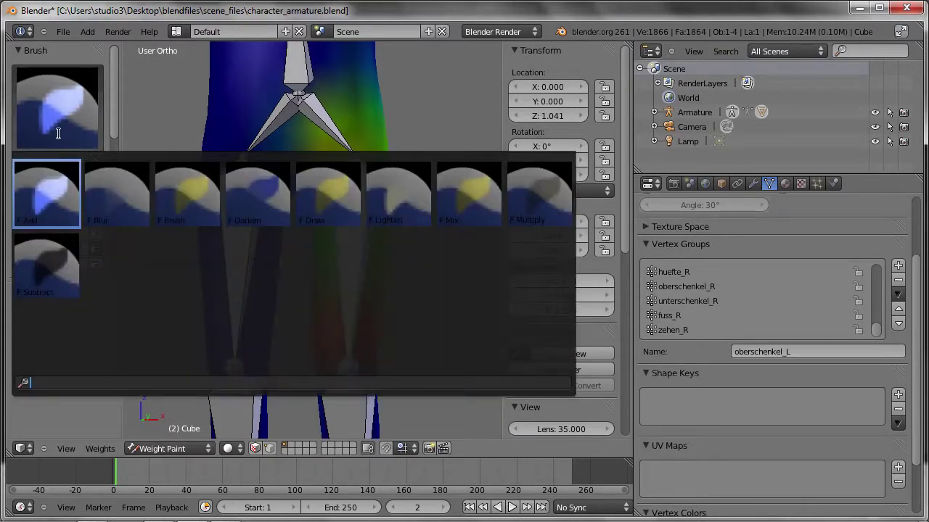
click(118, 198)
mouse_move(286, 122)
mouse_down()
mouse_move(301, 184)
mouse_move(317, 143)
mouse_move(262, 129)
mouse_move(303, 158)
mouse_up()
key(f)
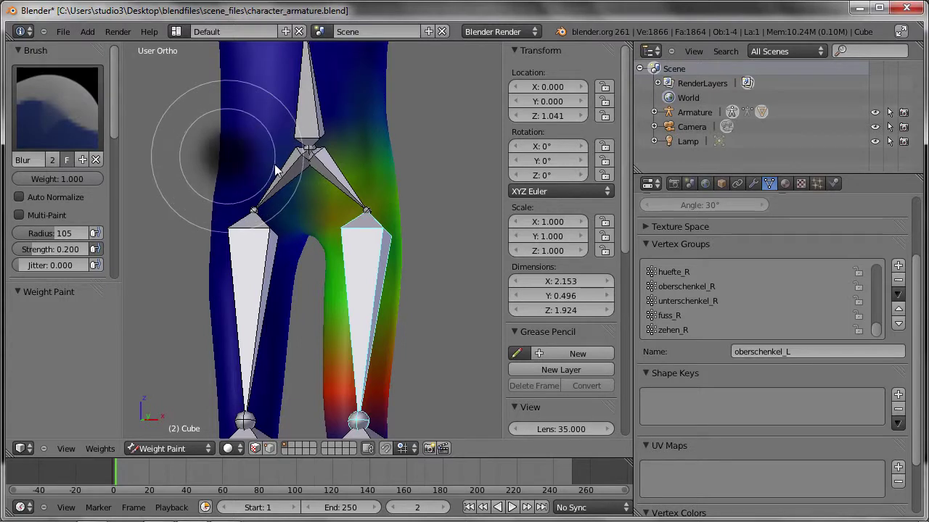
click(269, 174)
mouse_move(349, 123)
mouse_down()
mouse_move(352, 135)
mouse_move(383, 119)
mouse_move(353, 145)
mouse_move(346, 123)
mouse_move(291, 116)
mouse_move(314, 150)
mouse_move(333, 130)
mouse_move(366, 128)
mouse_move(339, 202)
mouse_move(369, 186)
mouse_up()
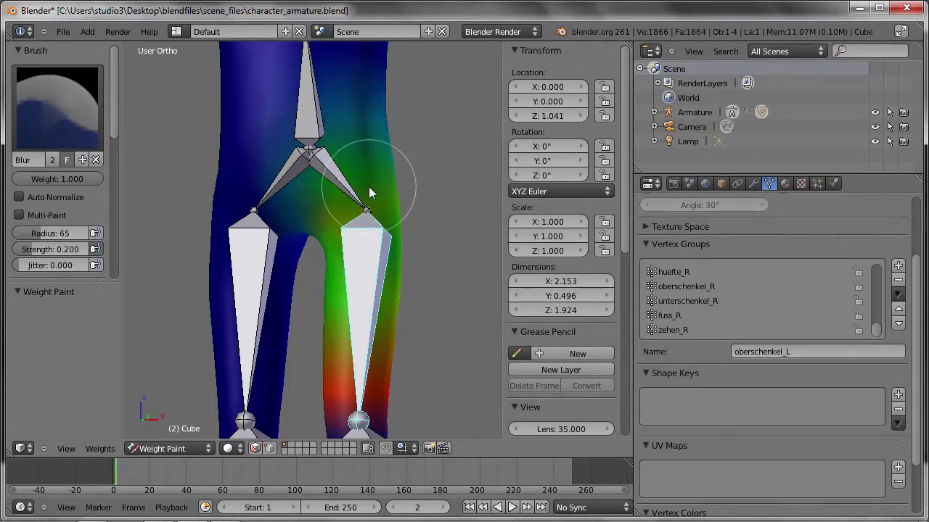
- Subtract excess weight around the hip, return to the Blur brush, and orbit to inspect
click(58, 108)
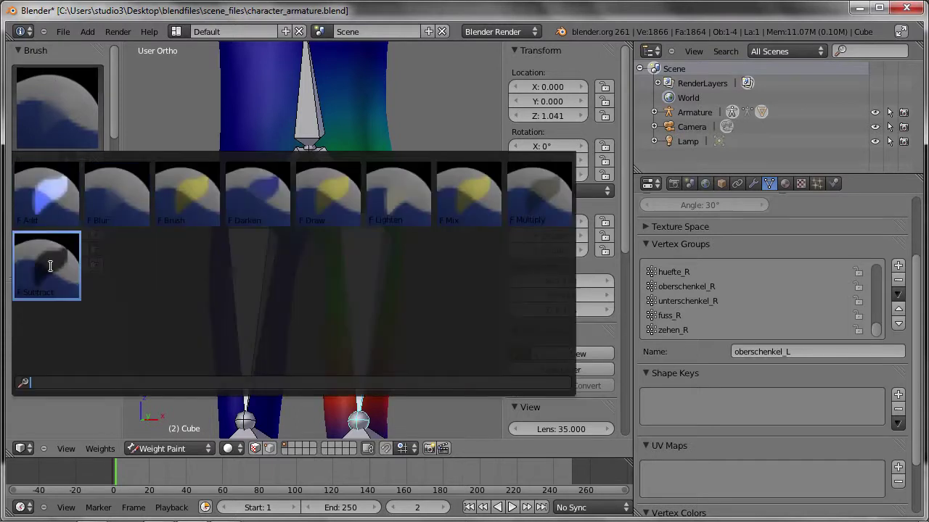
click(46, 267)
mouse_move(353, 135)
mouse_down()
mouse_move(356, 182)
mouse_move(317, 201)
mouse_move(357, 174)
mouse_move(337, 152)
mouse_up()
click(73, 110)
click(118, 192)
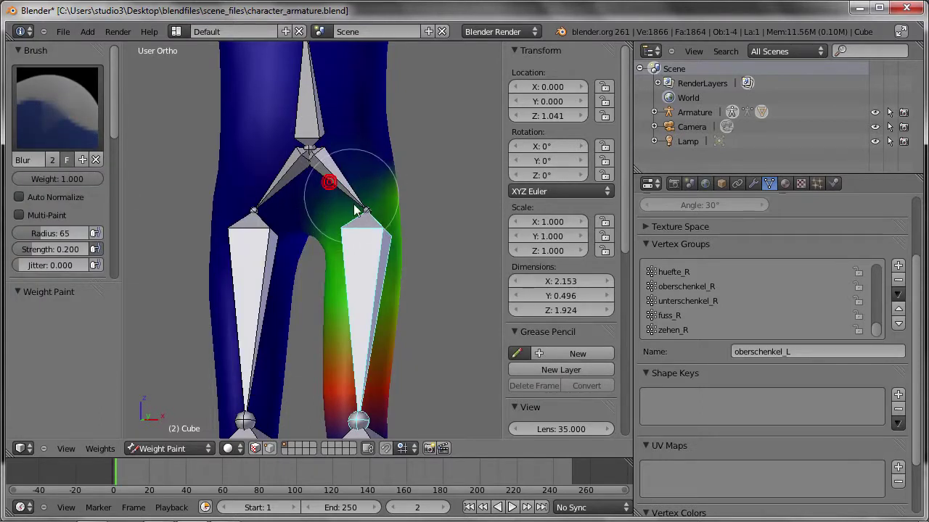
mouse_move(375, 157)
middle_down()
mouse_move(316, 158)
mouse_move(307, 185)
middle_up()
mouse_move(292, 150)
middle_down()
mouse_move(331, 174)
mouse_move(288, 162)
mouse_move(369, 209)
middle_up()
mouse_move(410, 134)
middle_down()
mouse_move(370, 182)
mouse_move(377, 220)
mouse_move(396, 238)
mouse_move(414, 207)
mouse_move(388, 238)
middle_up()
- In front view, make the oberschenkel_R thigh bone active and spread its weight across that thigh
key(KP_1)
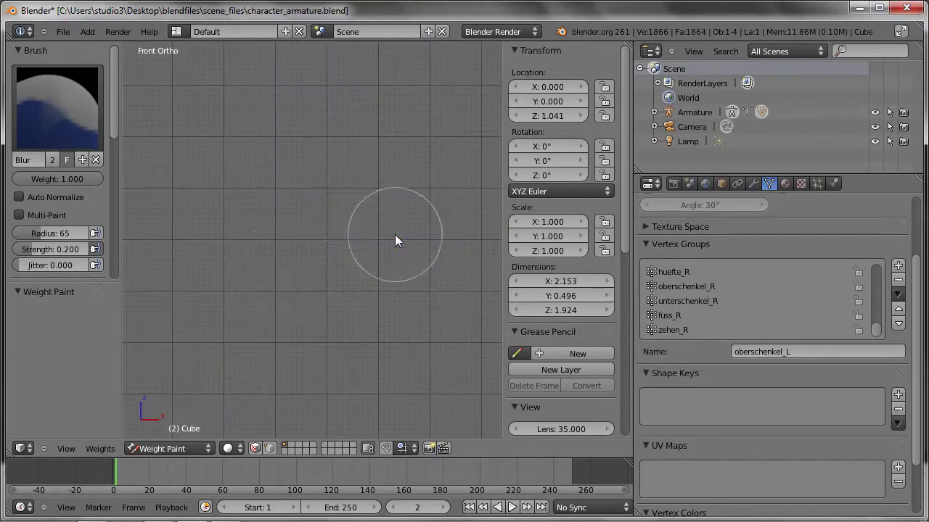
scroll(295, 208, down, 3)
scroll(369, 245, down, 3)
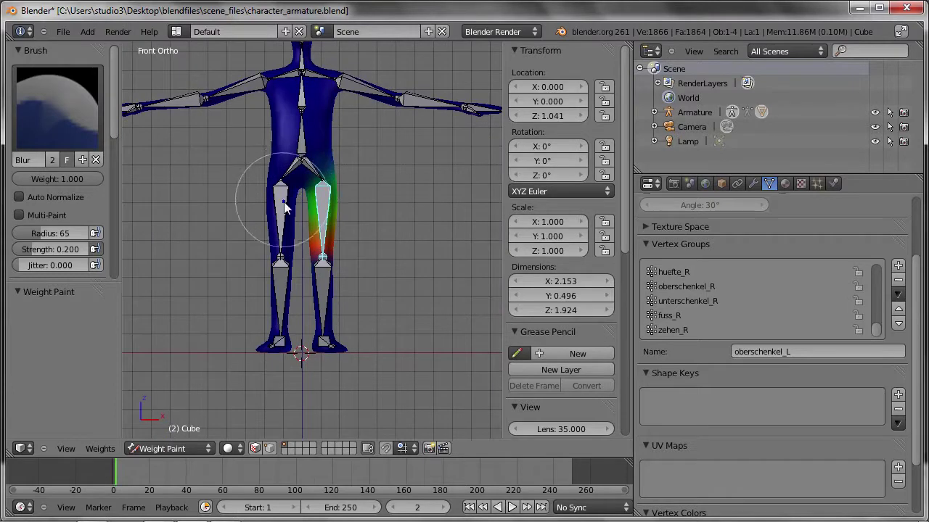
right_click(282, 203)
scroll(282, 218, up, 2)
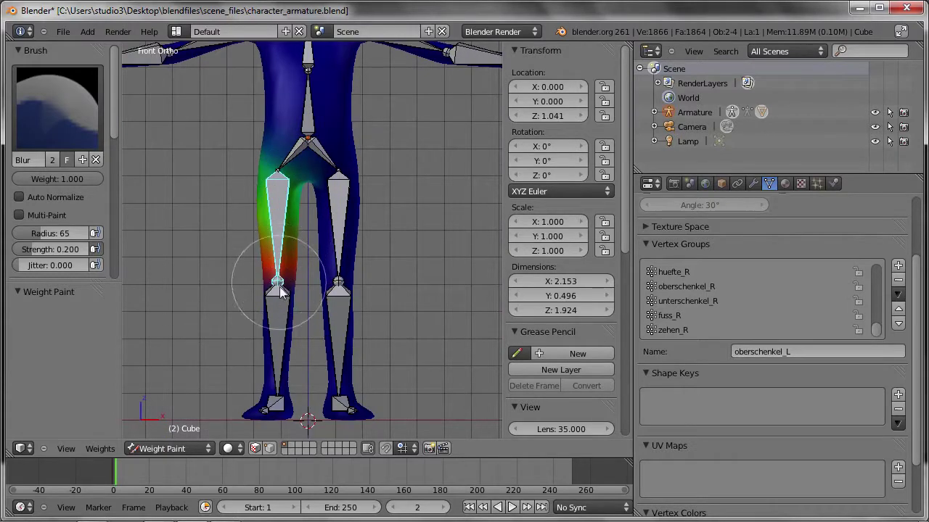
scroll(114, 69, down, 1)
drag(114, 69, 128, 236)
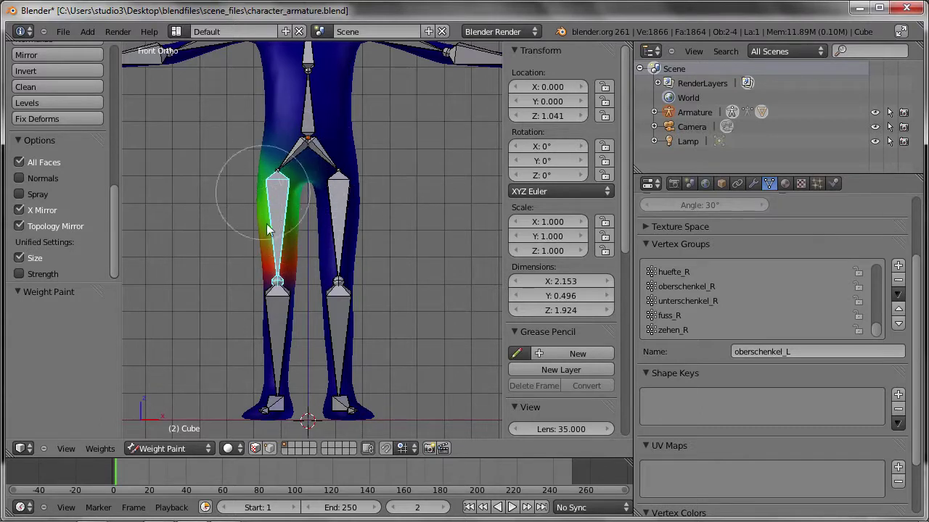
drag(270, 241, 251, 210)
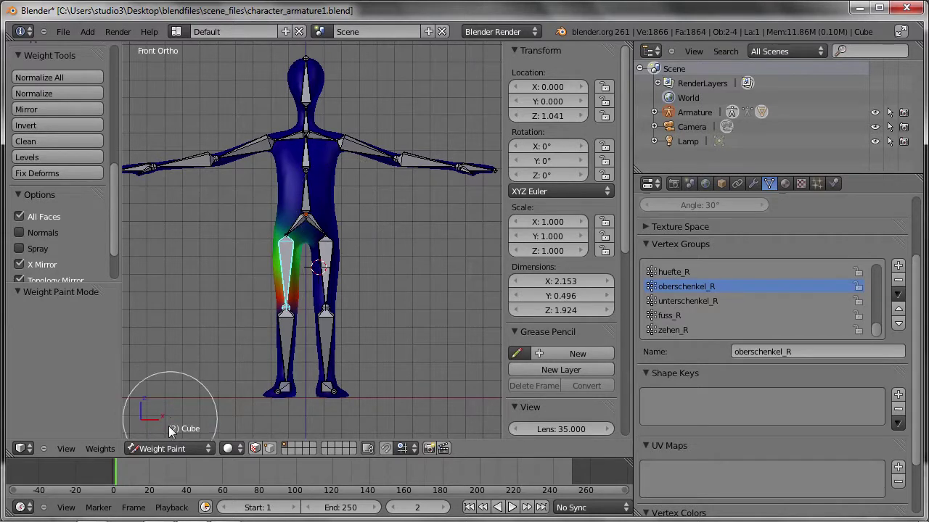
click(167, 449)
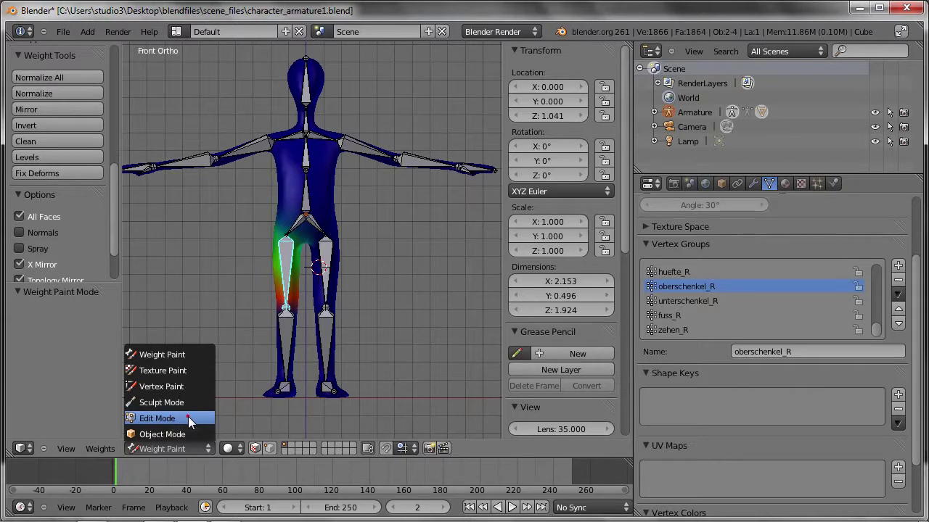
- Switch the character mesh from Weight Paint to Edit Mode via the mode menu
click(188, 418)
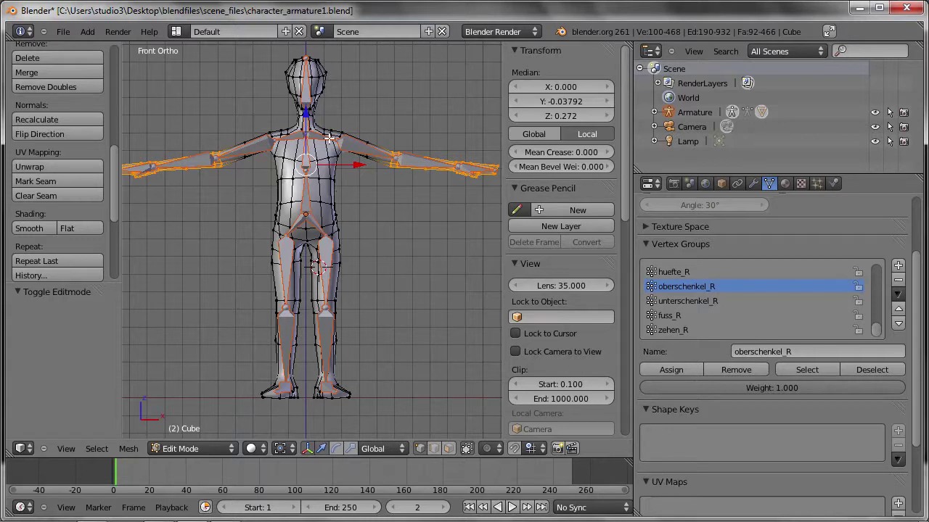
- View the mesh in wireframe and inspect the huefte_R and oberschenkel_R vertex groups
key(z)
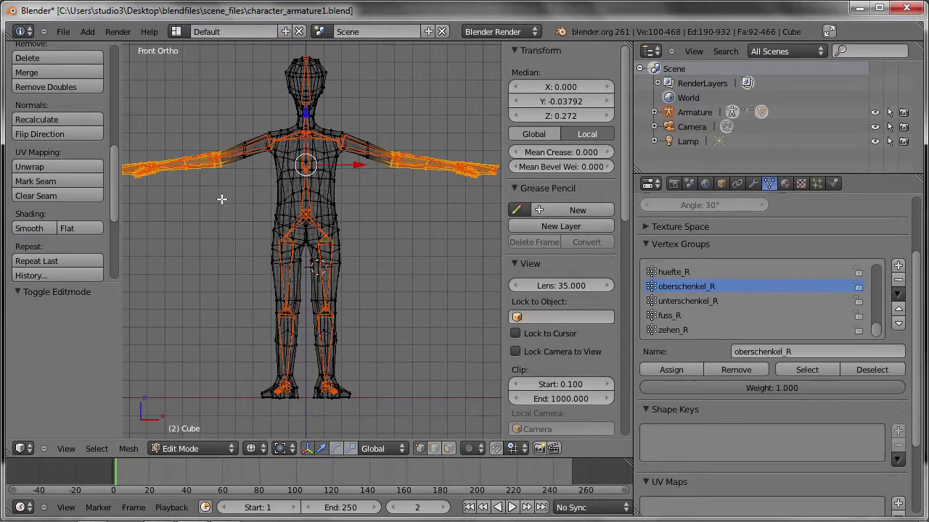
scroll(221, 199, down, 1)
shift+middle_drag(216, 196, 245, 210)
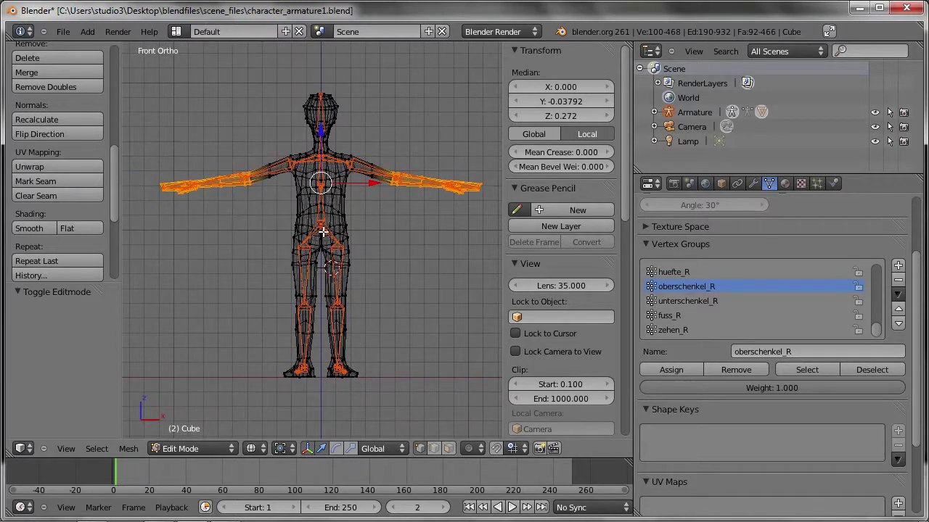
click(682, 274)
click(680, 286)
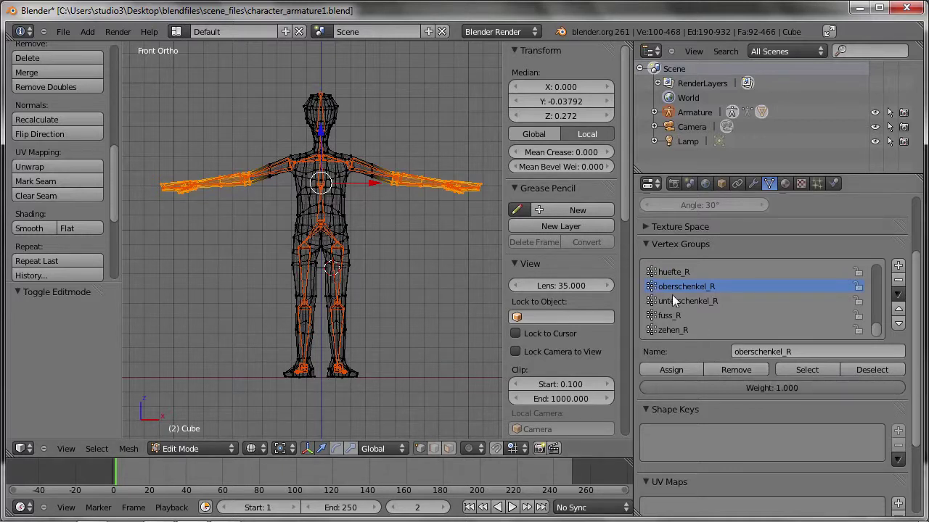
click(733, 368)
click(899, 296)
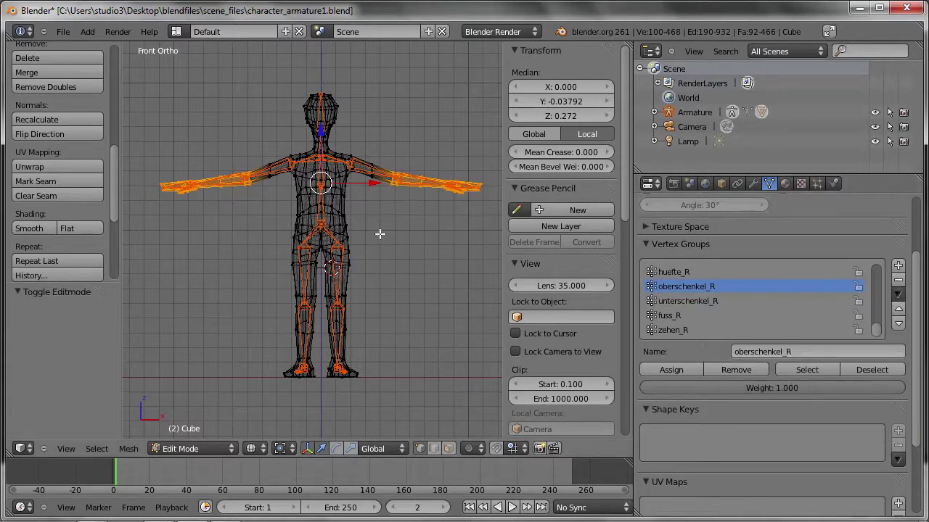
- Set viewport shading back to Solid and return the mesh to Object Mode
click(251, 448)
click(265, 402)
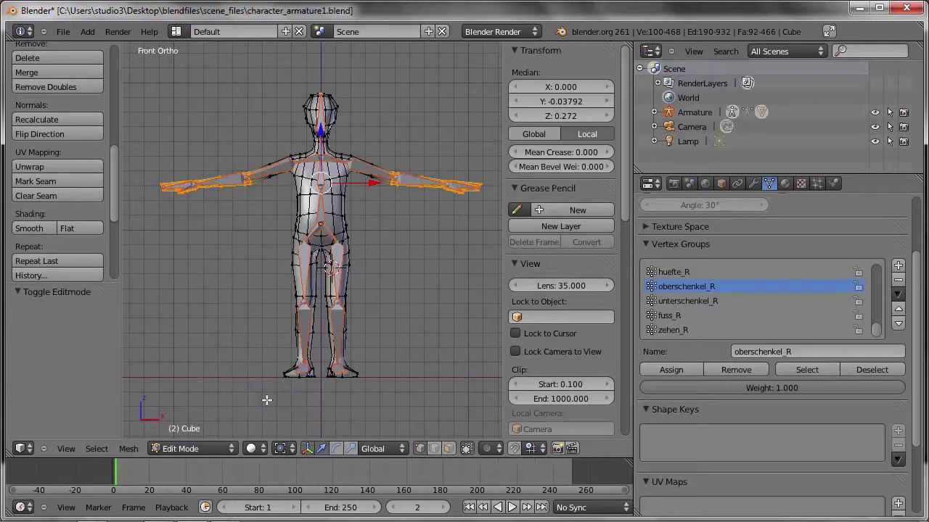
key(Tab)
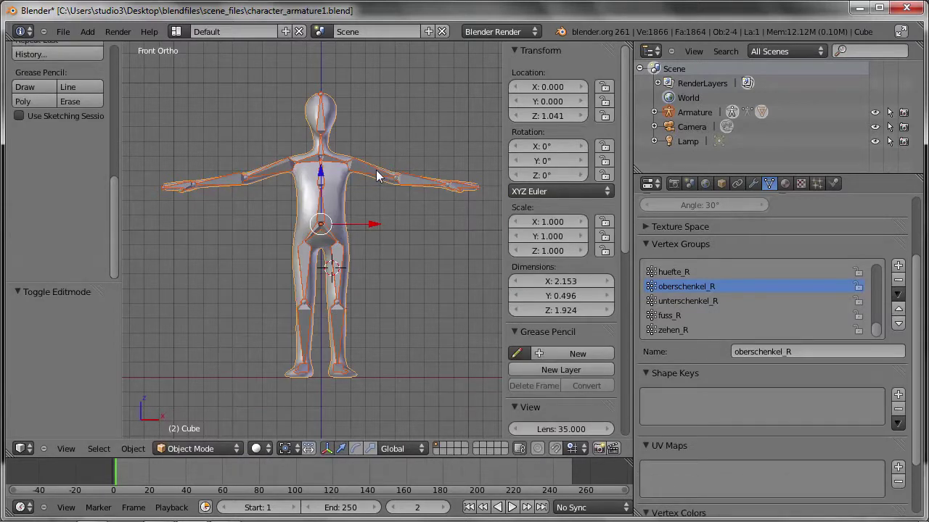
- In Pose Mode, test-rotate the upper-arm bone oberarm_L and chest bone brust, cancelling both rotations
right_click(347, 174)
key(ctrl+Tab)
right_click(347, 174)
key(r)
right_click(368, 201)
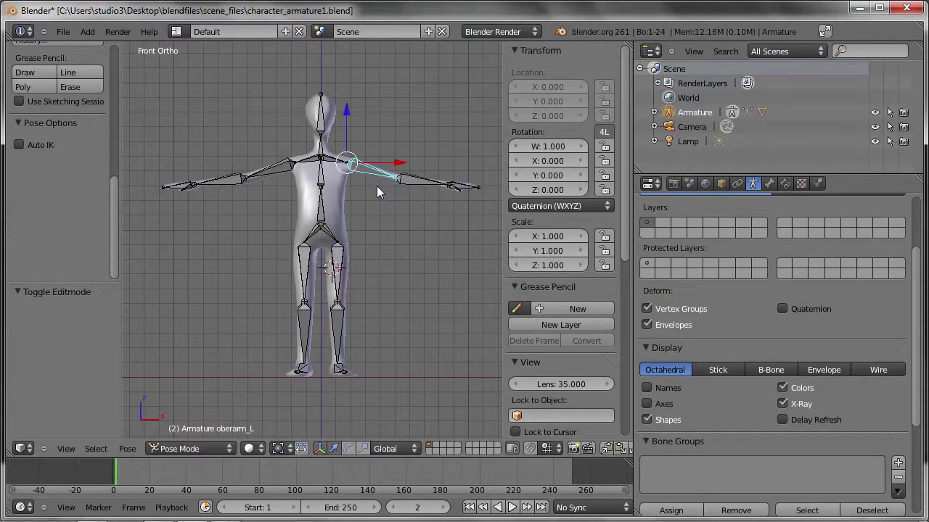
scroll(333, 198, up, 3)
right_click(333, 198)
key(r)
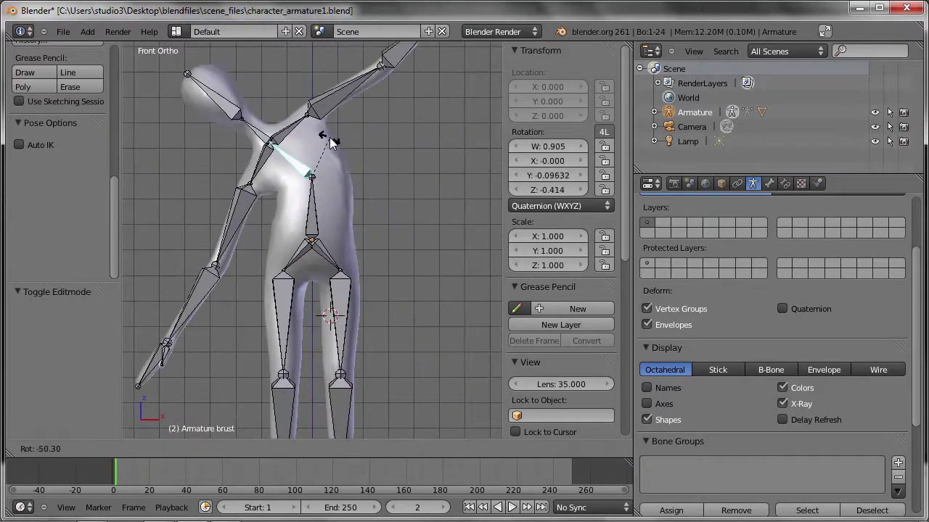
right_click(340, 195)
scroll(348, 192, down, 3)
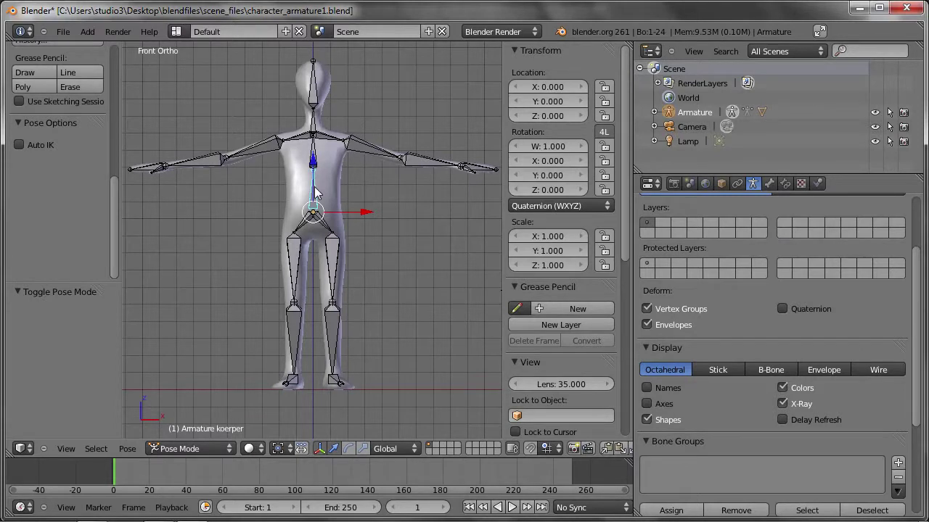
- Bend oberarm_L down and back to horizontal, then select koerper and orbit to an angled view
right_click(350, 154)
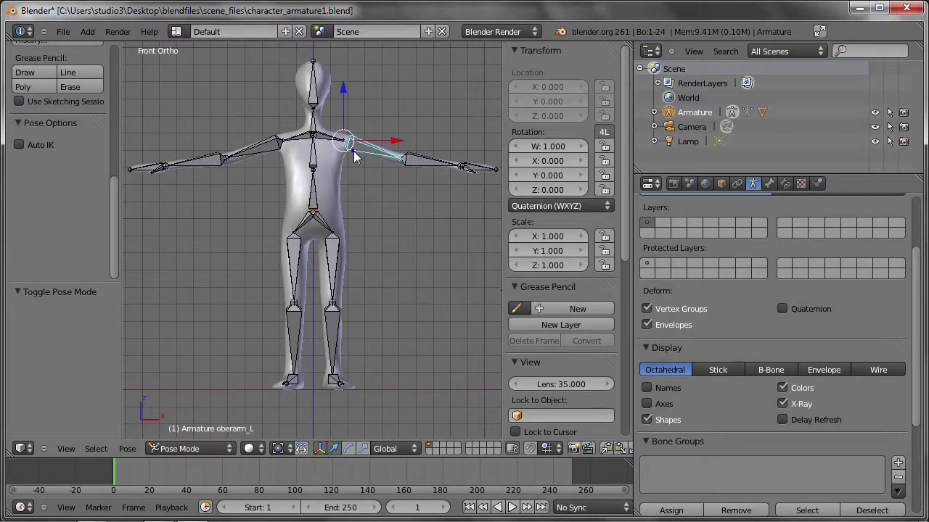
key(r)
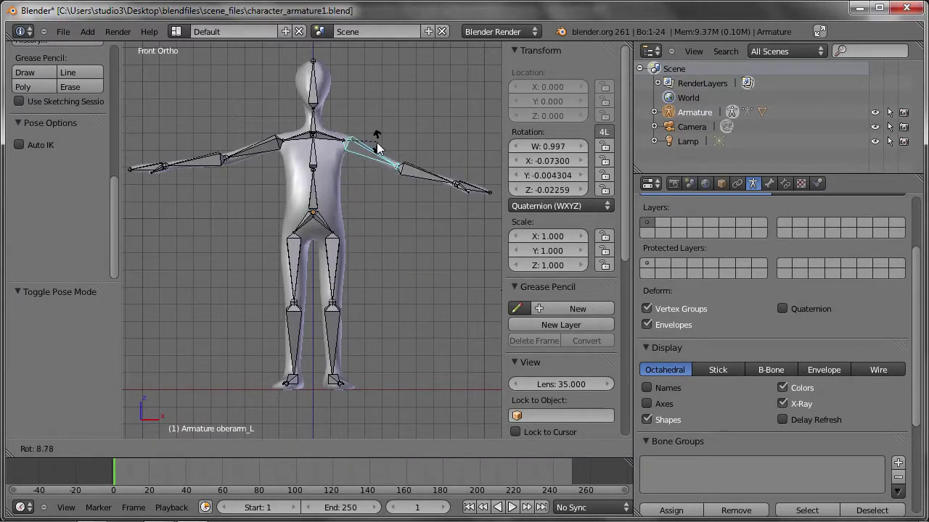
click(370, 181)
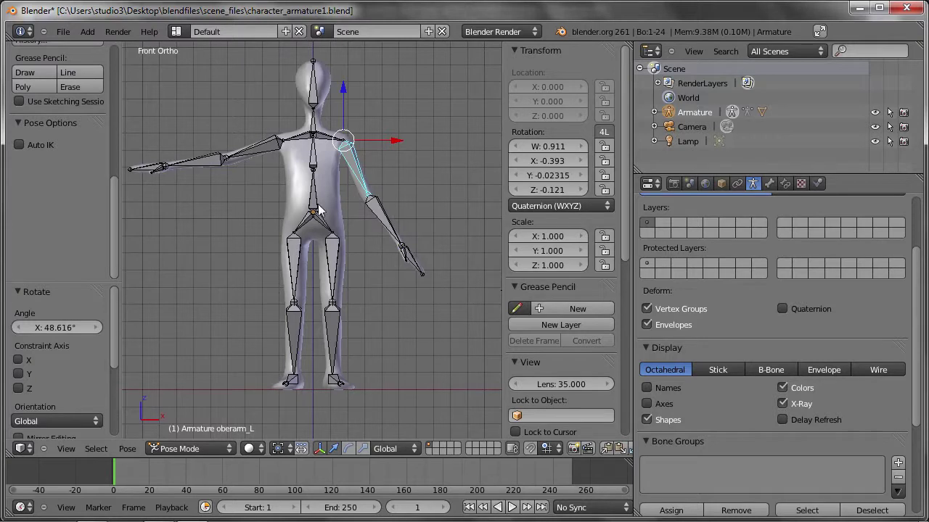
key(r)
click(374, 159)
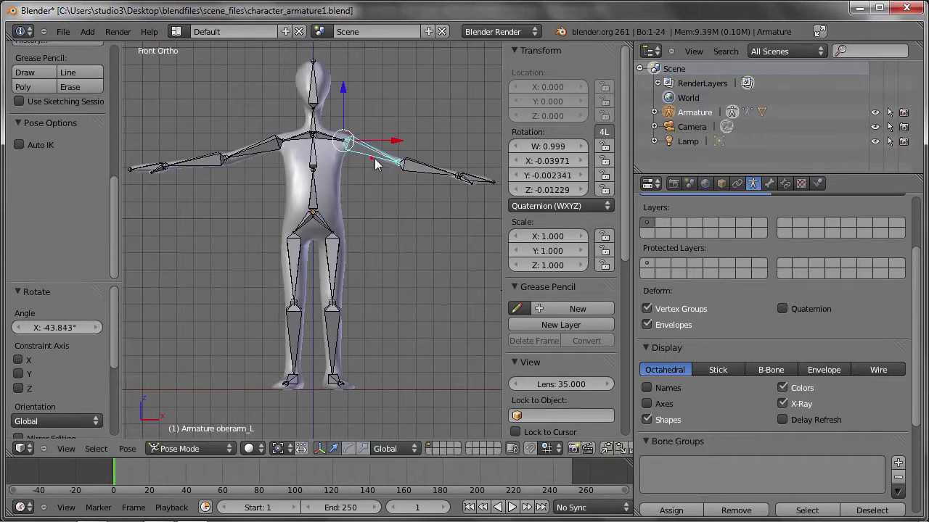
right_click(313, 194)
mouse_move(412, 217)
middle_down()
mouse_move(380, 261)
mouse_move(347, 242)
middle_up()
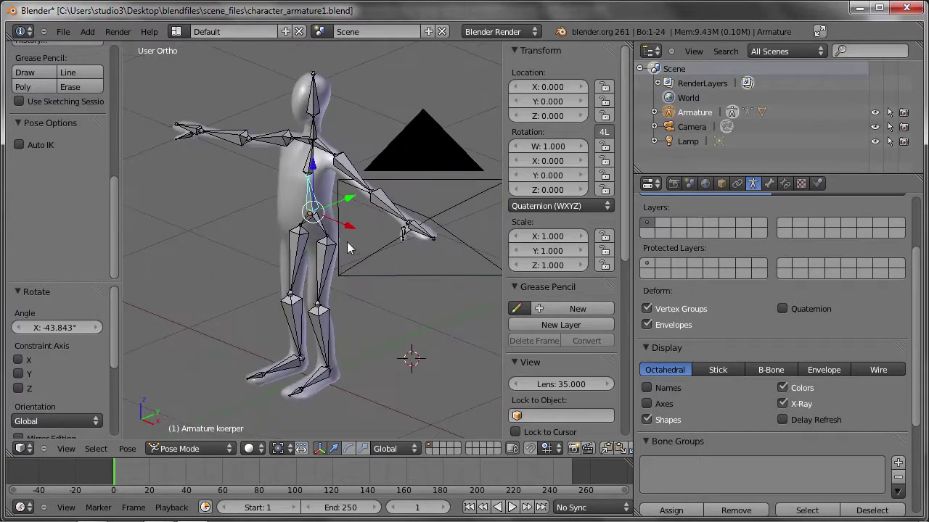
- Test moving the koerper spine bone along Y twice, cancelling each move
key(g)
key(y)
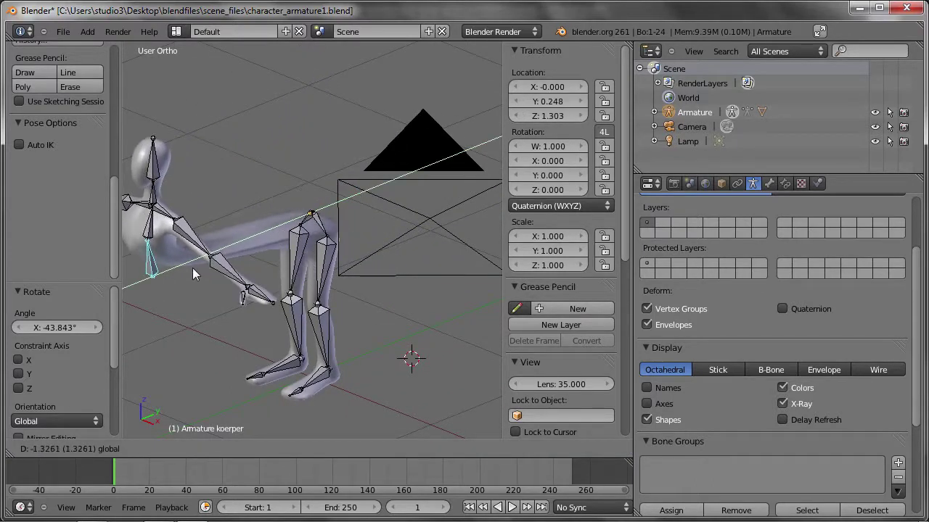
key(Escape)
middle_drag(367, 175, 356, 175)
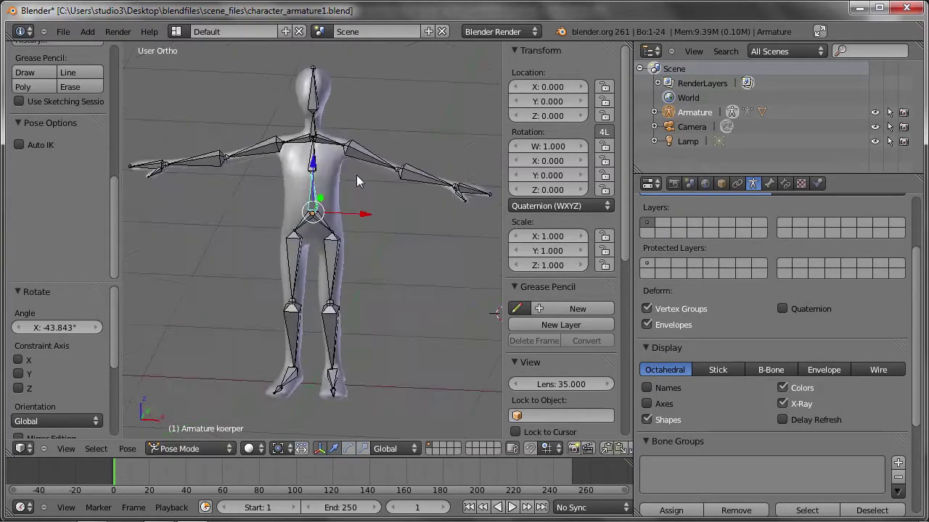
key(g)
key(y)
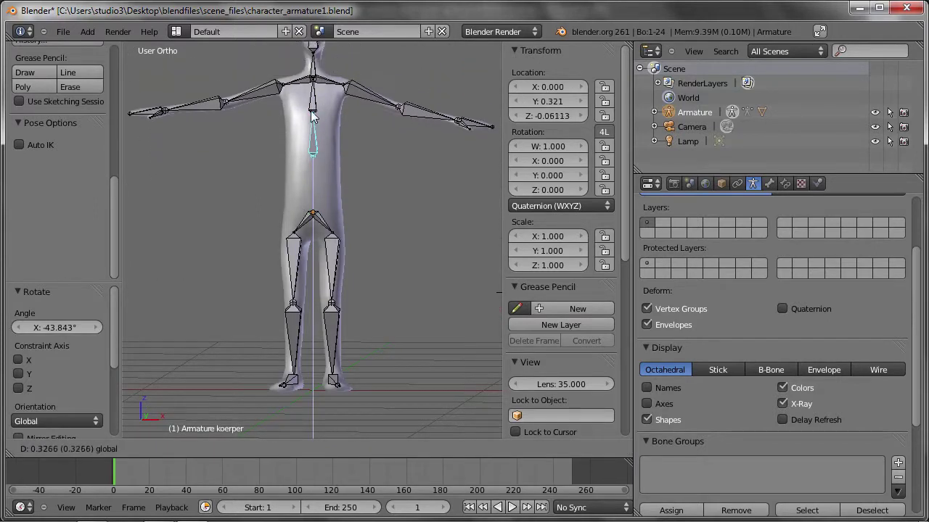
key(Escape)
- Check the bones in Edit Mode, then return the armature to Pose Mode
key(ctrl+Tab)
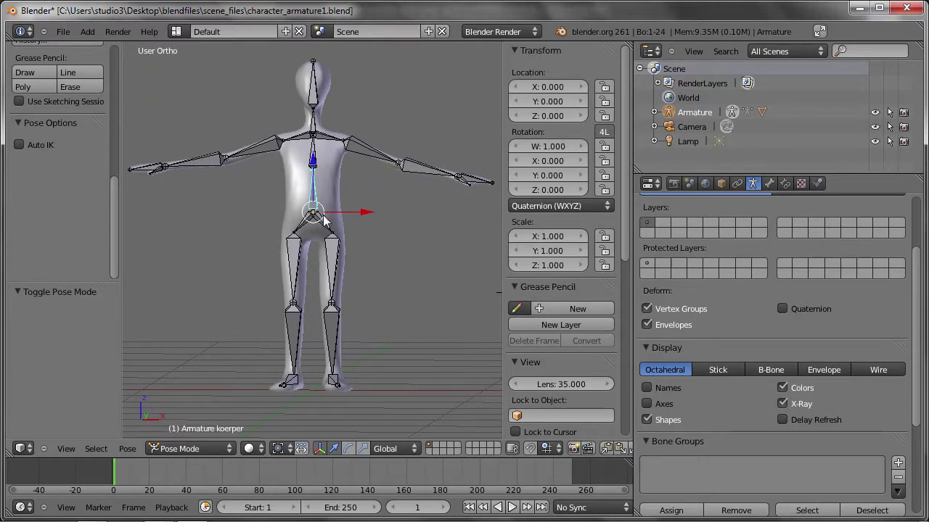
key(Tab)
scroll(318, 215, up, 2)
scroll(318, 206, up, 3)
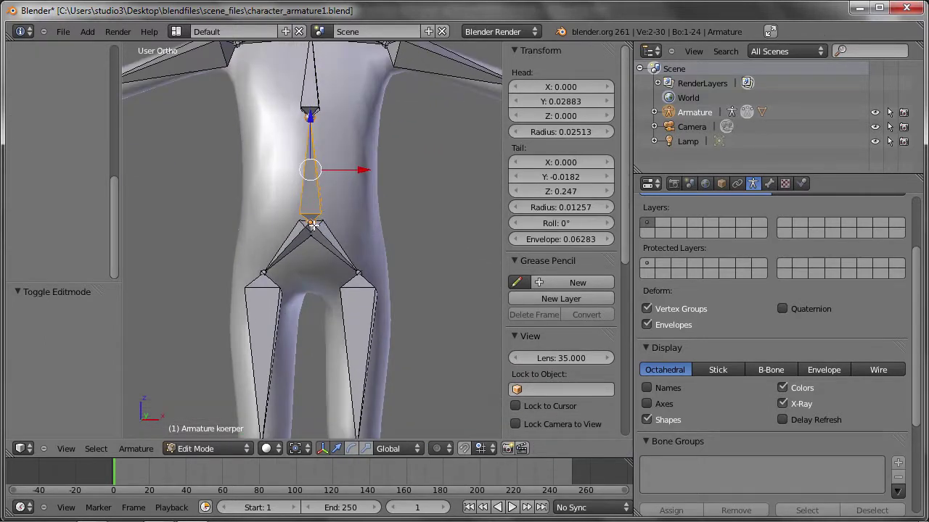
scroll(326, 193, down, 2)
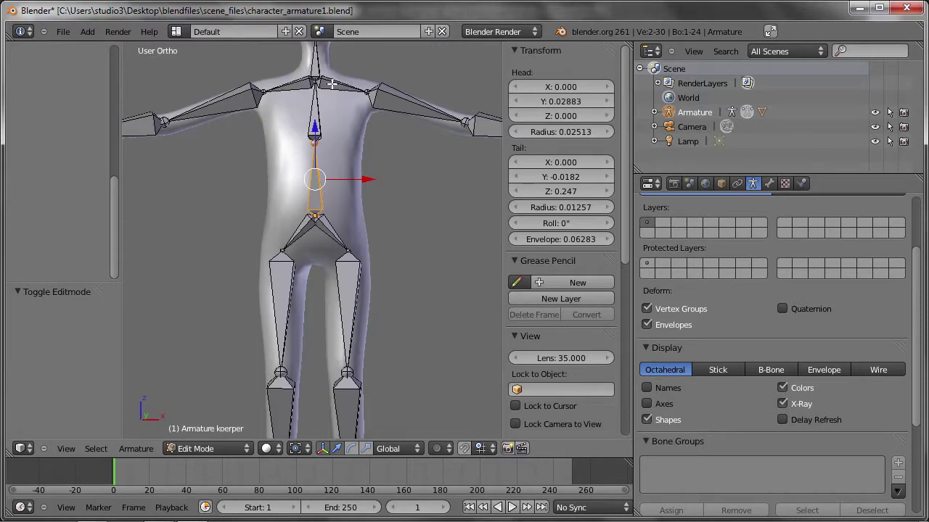
key(ctrl+Tab)
- Test-rotate brust and koerper and move koerper upward, cancelling each change
right_click(317, 117)
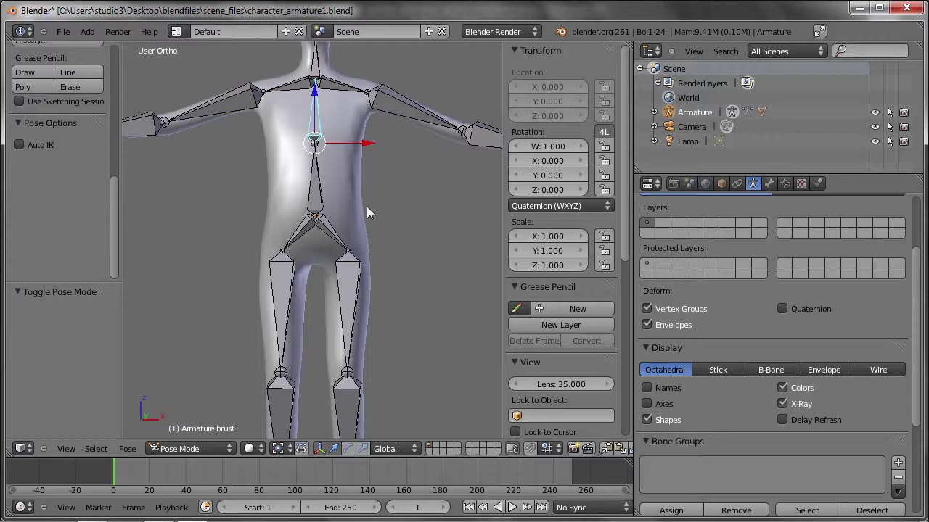
key(r)
right_click(319, 185)
key(r)
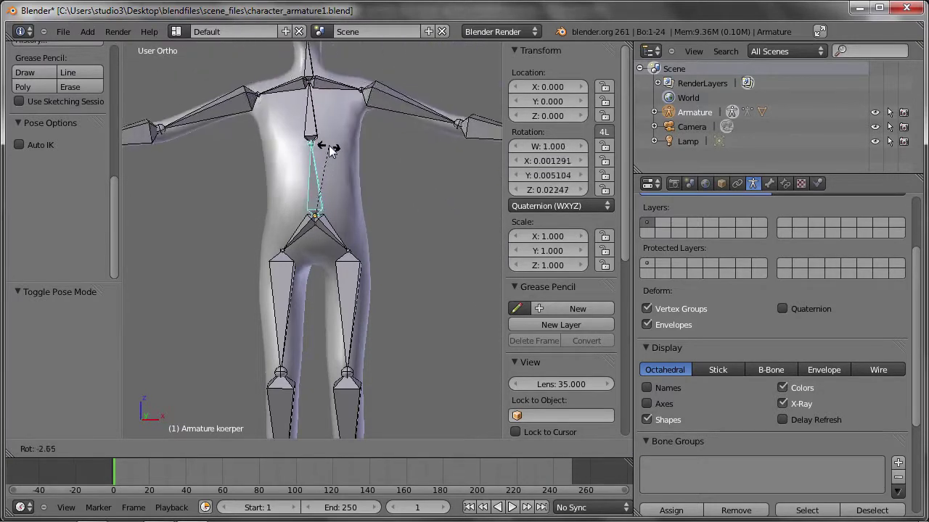
right_click(329, 150)
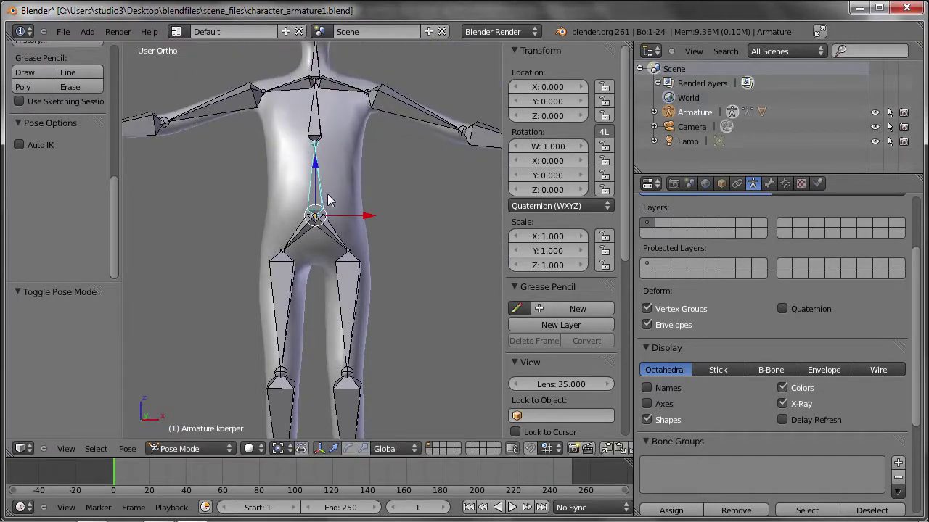
key(g)
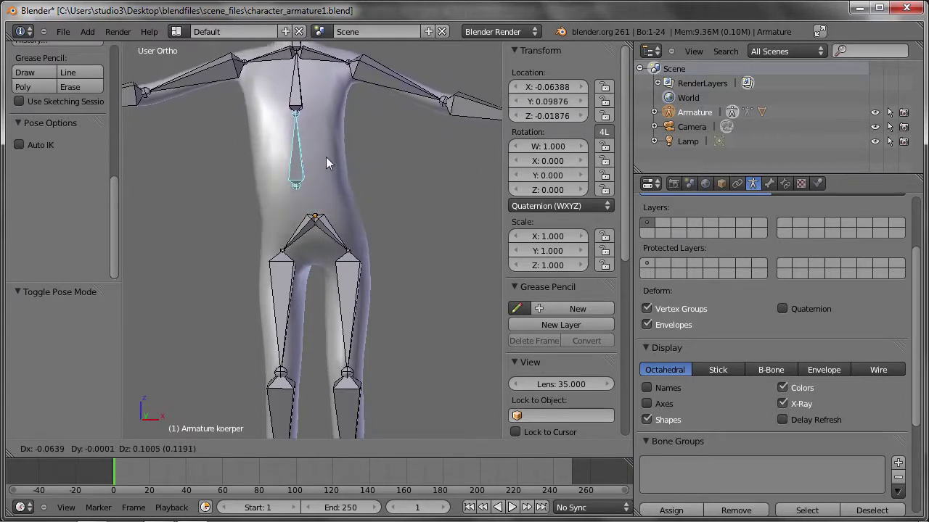
right_click(342, 195)
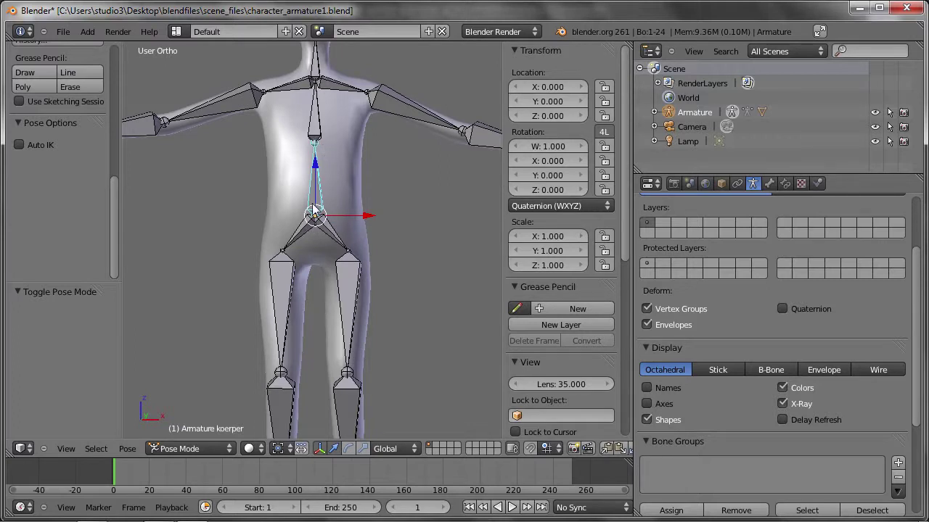
- Switch the armature from Pose Mode to Object Mode and zoom out
scroll(314, 211, up, 4)
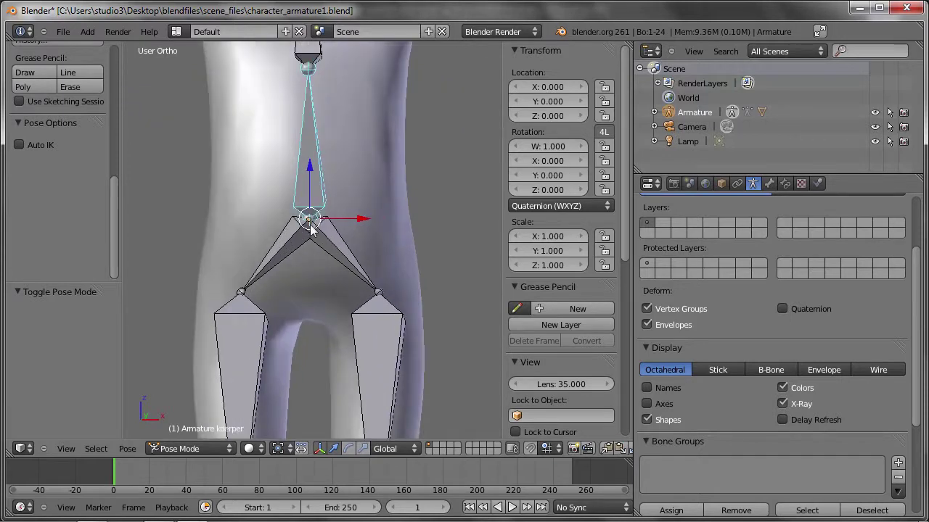
key(ctrl+Tab)
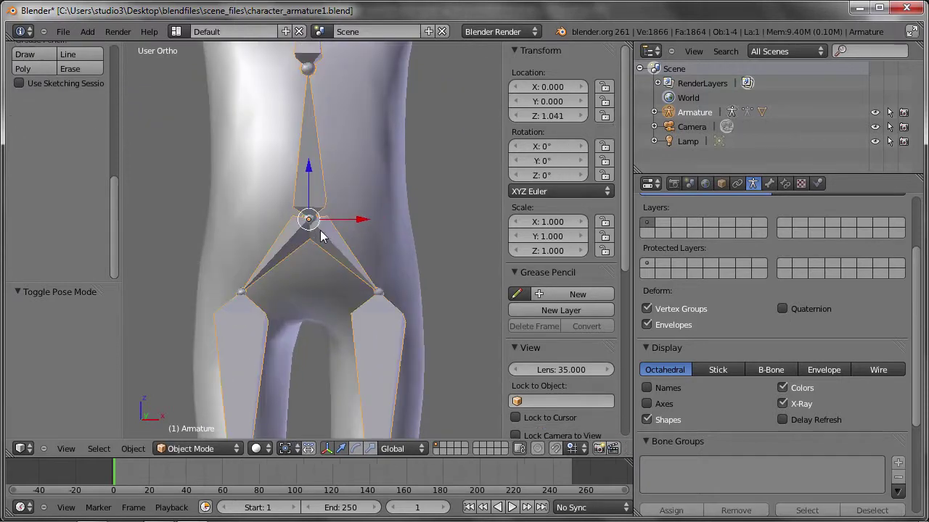
scroll(321, 234, down, 5)
scroll(326, 233, down, 3)
scroll(357, 214, down, 2)
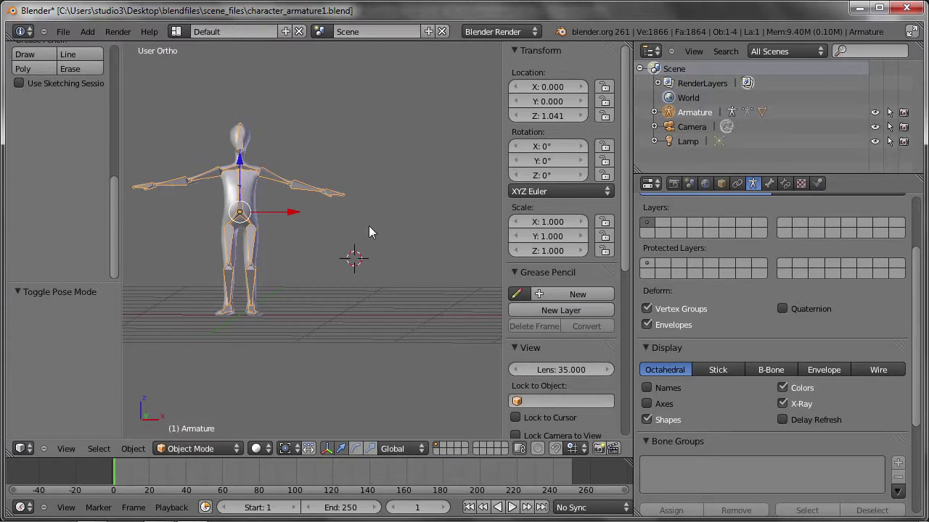
- Add a single-bone test armature and, in Edit Mode, extrude a second bone up-right
key(shift+a)
click(464, 194)
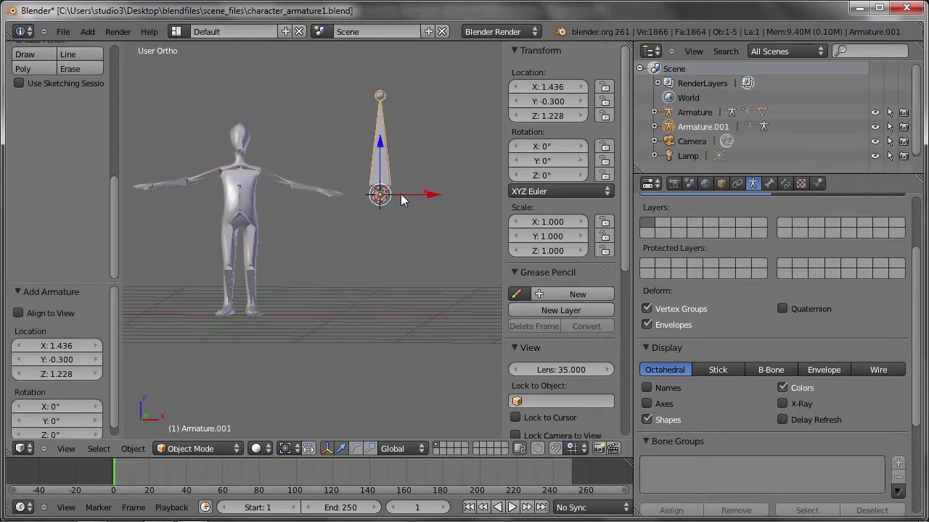
middle_drag(464, 195, 377, 289)
key(Tab)
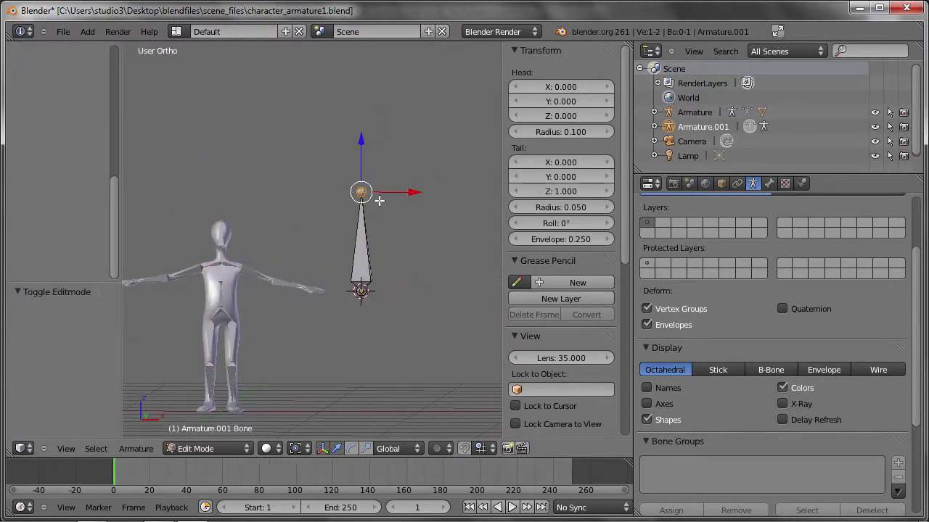
key(e)
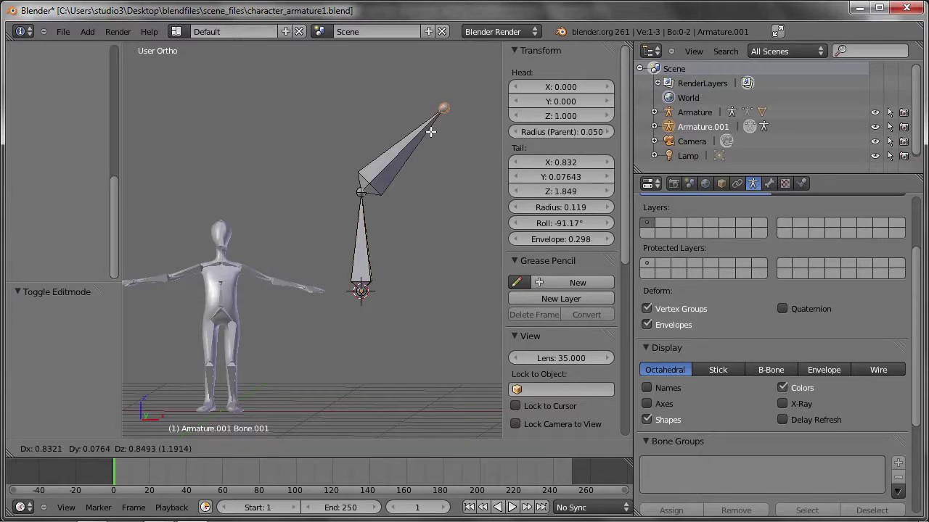
click(430, 132)
click(769, 183)
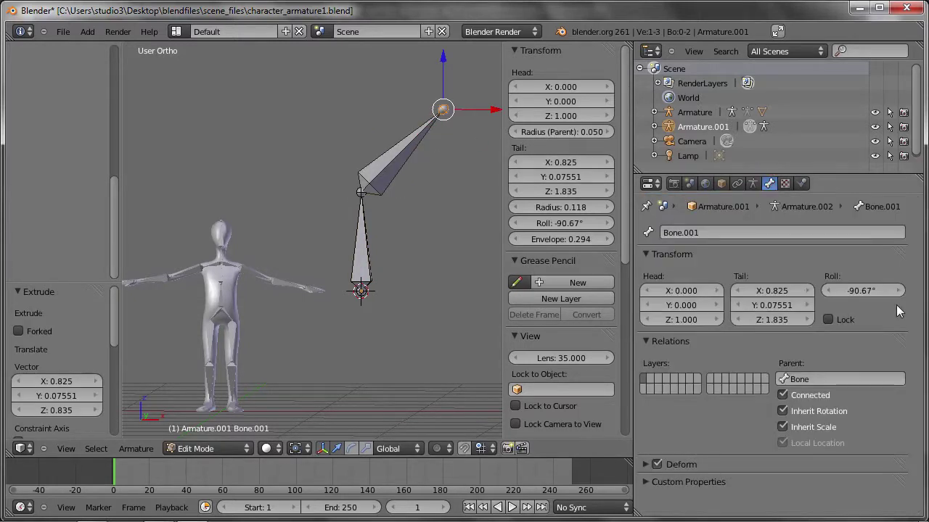
- Reposition the upper bone Bone.001 higher above the lower bone Bone
right_click(361, 240)
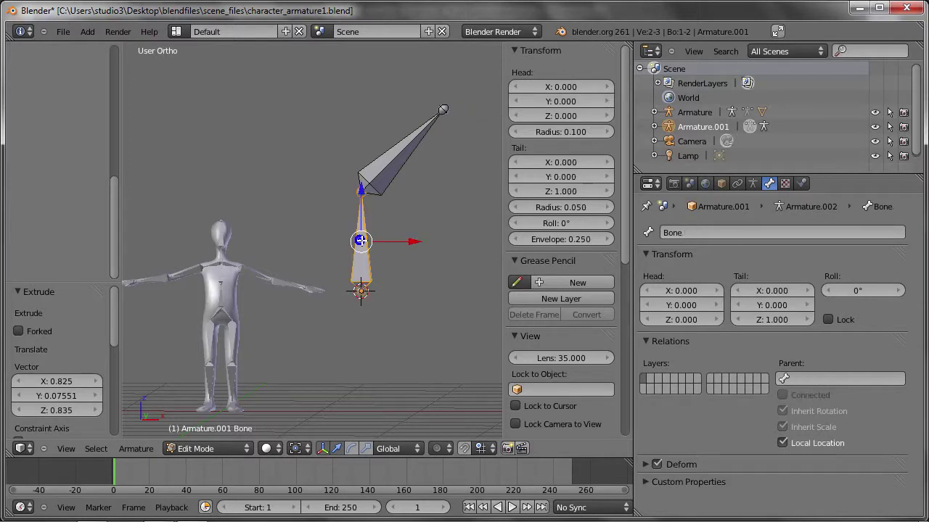
right_click(388, 179)
key(g)
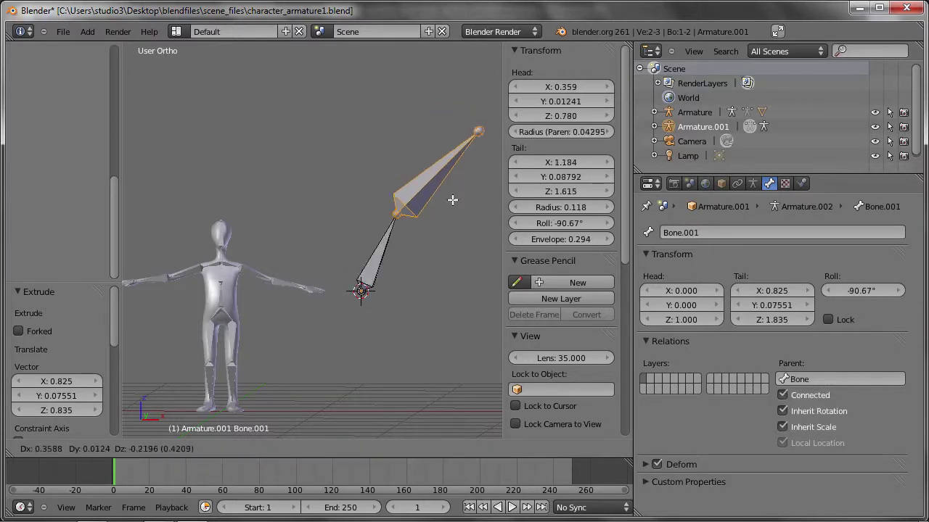
click(391, 175)
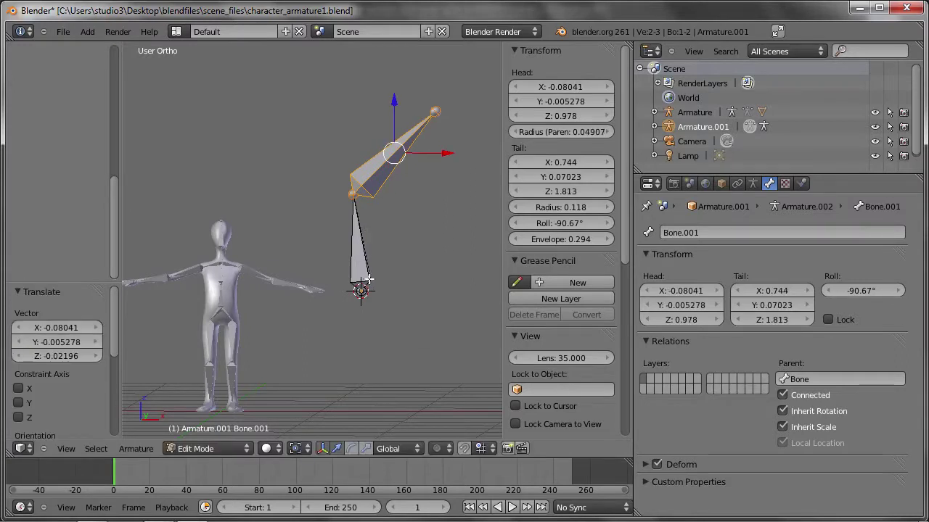
key(g)
click(353, 208)
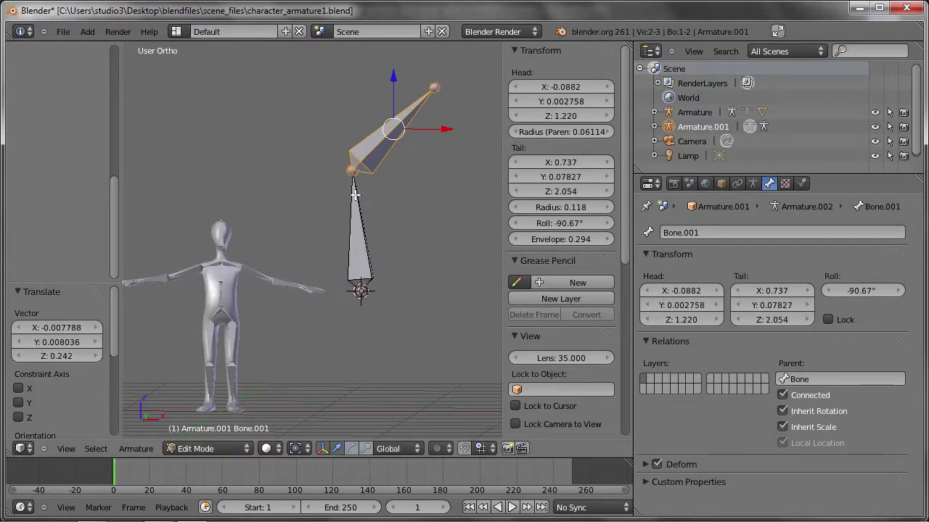
right_click(352, 172)
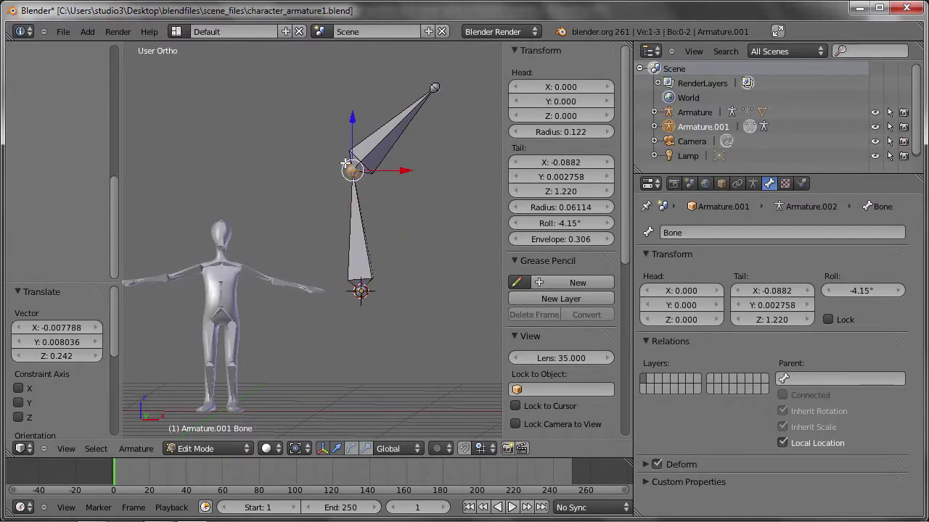
middle_drag(392, 142, 369, 173)
- Duplicate Bone.001 as Bone.002 down-right and connect Bone.002 to its parent's tail
right_click(368, 173)
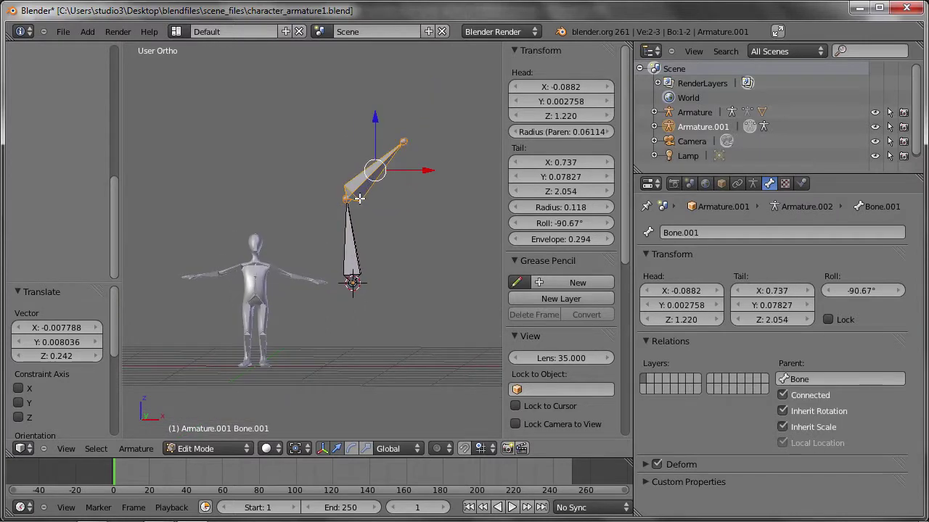
key(shift+d)
click(407, 236)
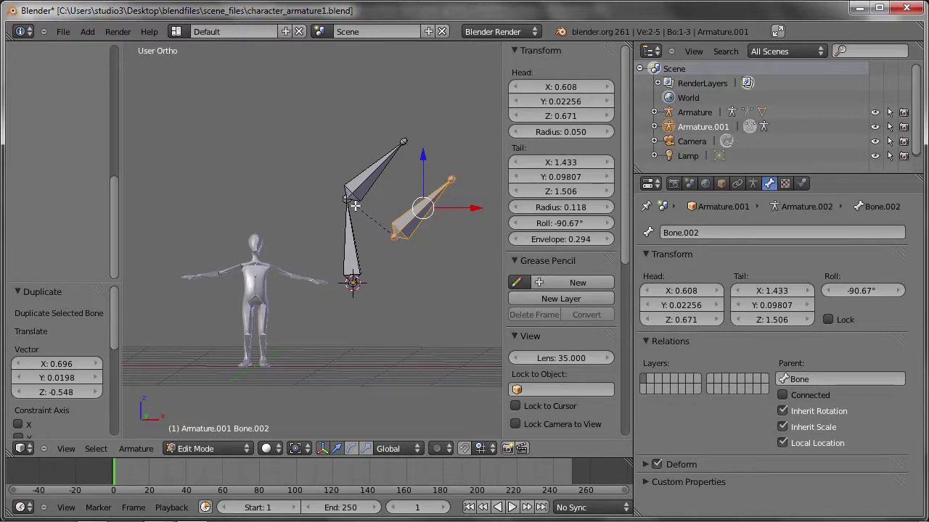
scroll(397, 236, up, 3)
click(394, 233)
right_click(421, 205)
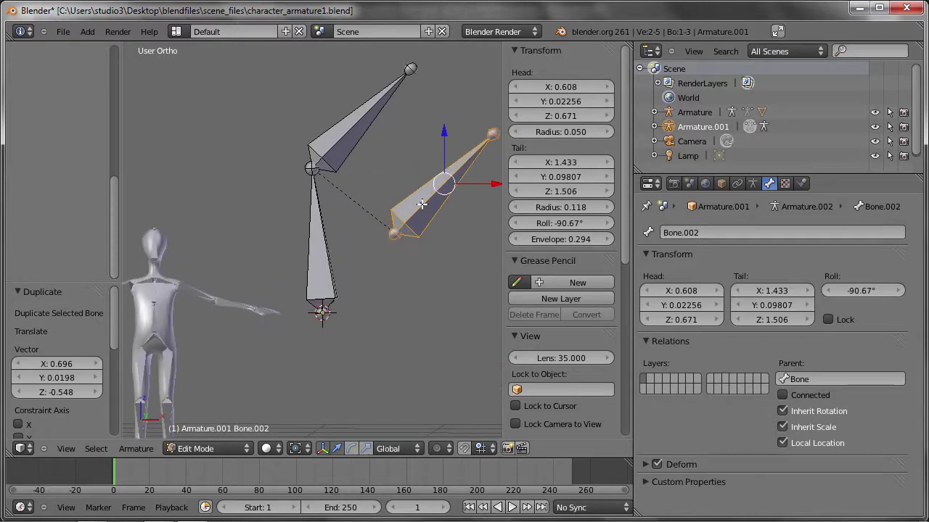
click(782, 395)
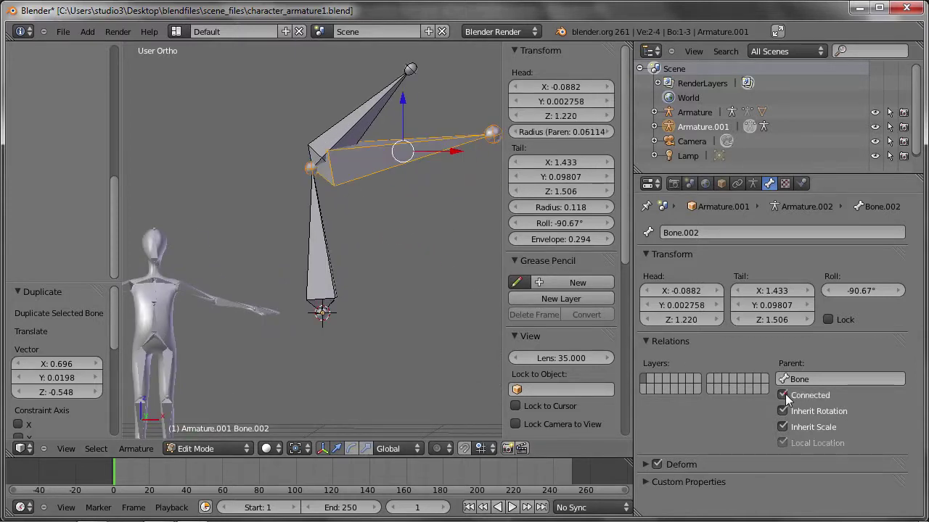
- Extrude a new bone, Bone.003, from the tail joint of Bone
right_click(329, 262)
right_click(368, 163)
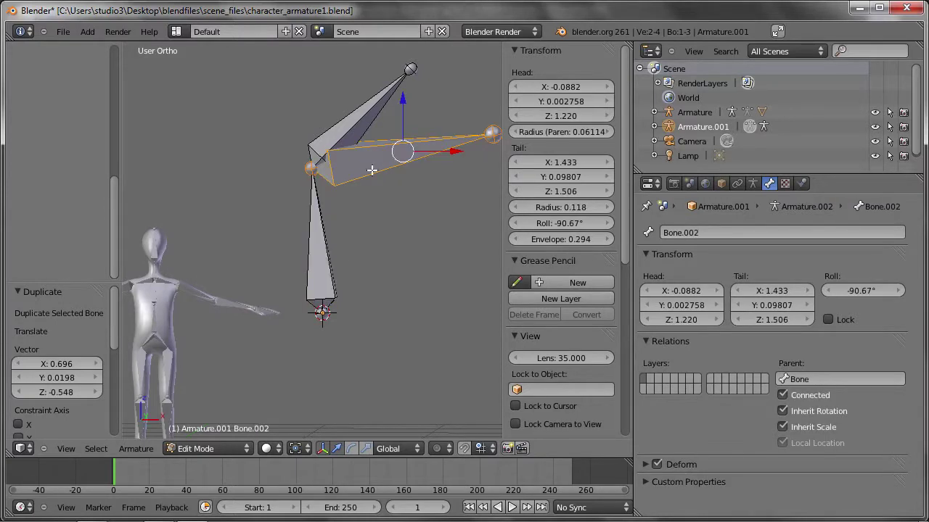
scroll(358, 214, down, 2)
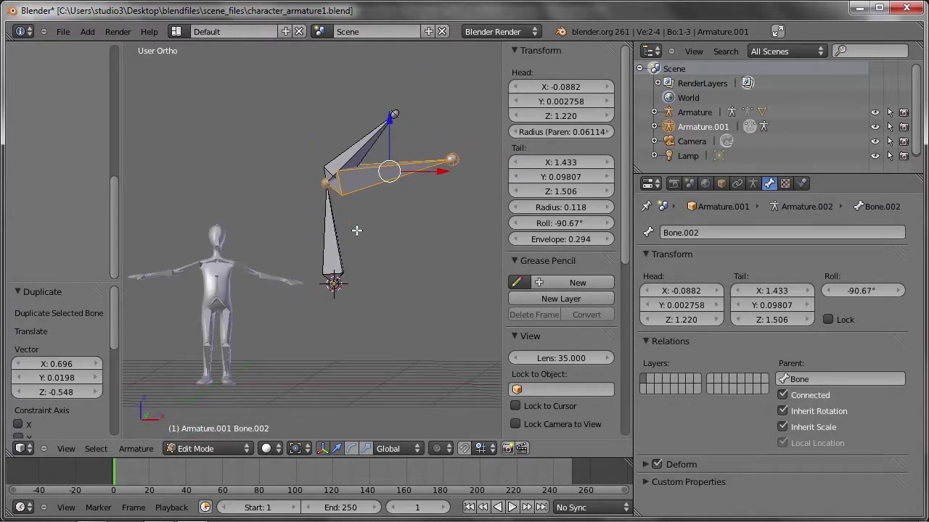
scroll(353, 277, up, 2)
right_click(319, 255)
right_click(327, 281)
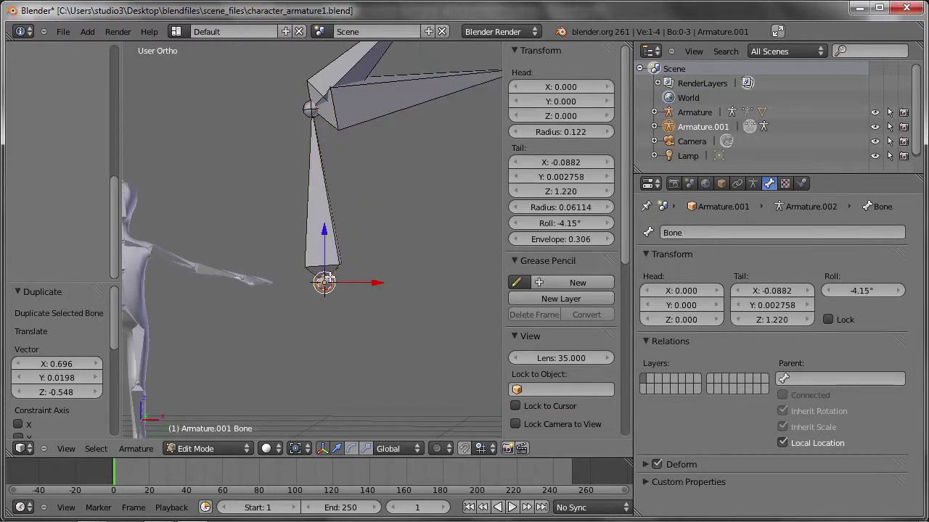
mouse_move(336, 301)
middle_down()
mouse_move(303, 296)
mouse_move(385, 327)
mouse_move(346, 315)
middle_up()
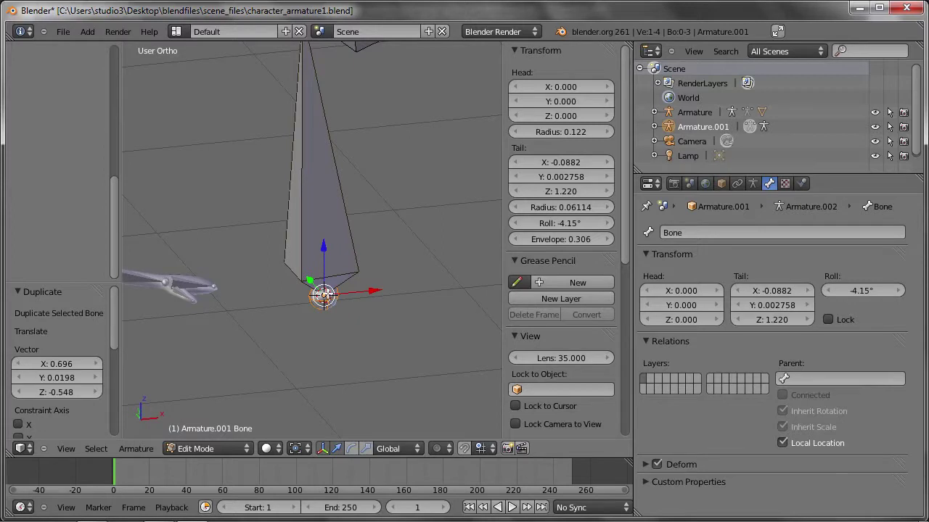
key(e)
click(453, 362)
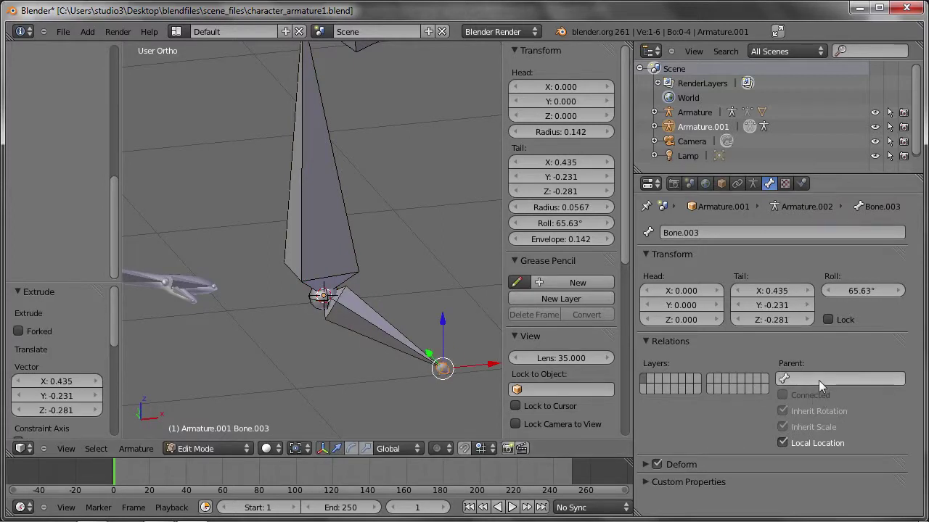
scroll(234, 336, down, 4)
right_click(292, 328)
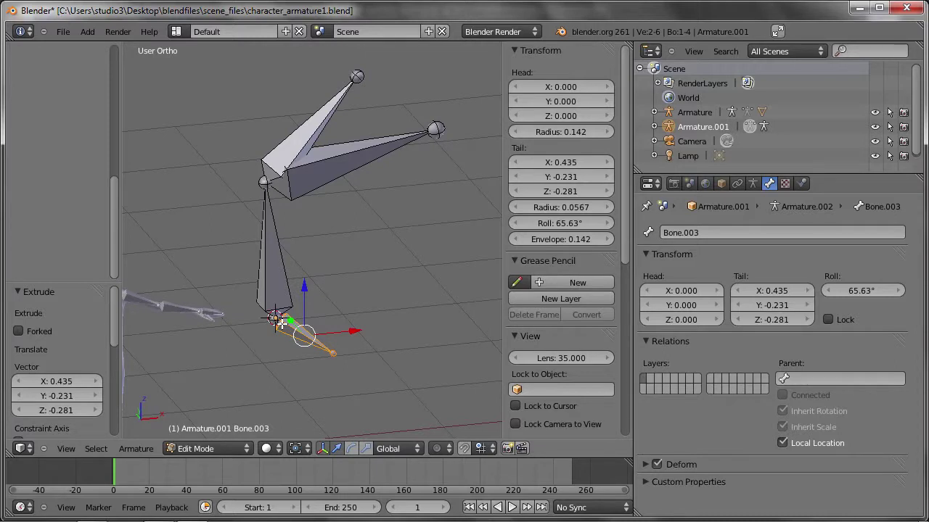
- Move Bone.003 up-right so it no longer touches the joint
scroll(301, 335, up, 1)
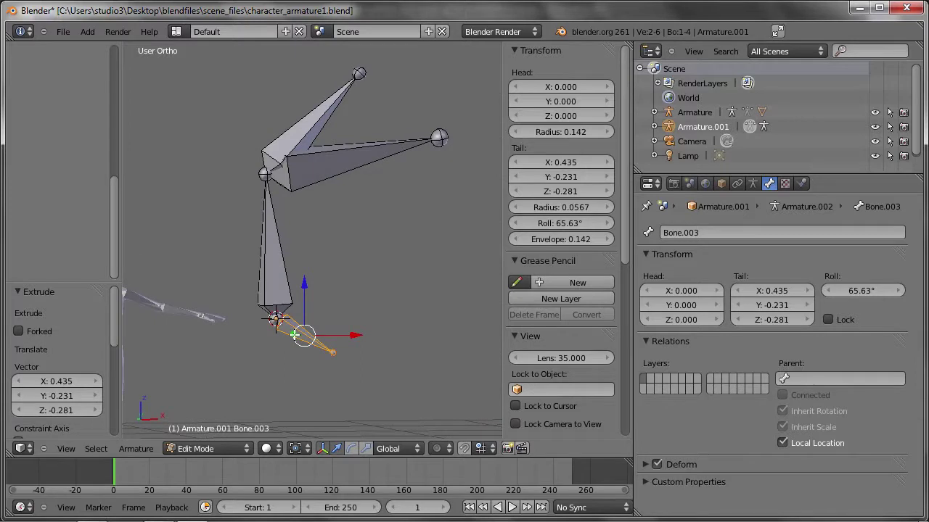
scroll(301, 335, up, 1)
scroll(301, 335, up, 1)
key(g)
click(425, 394)
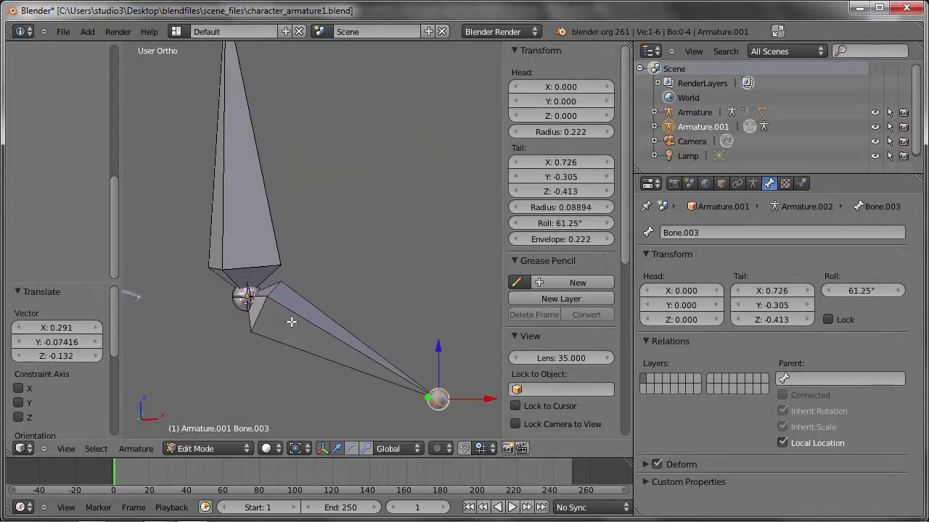
key(g)
click(293, 322)
key(g)
click(259, 307)
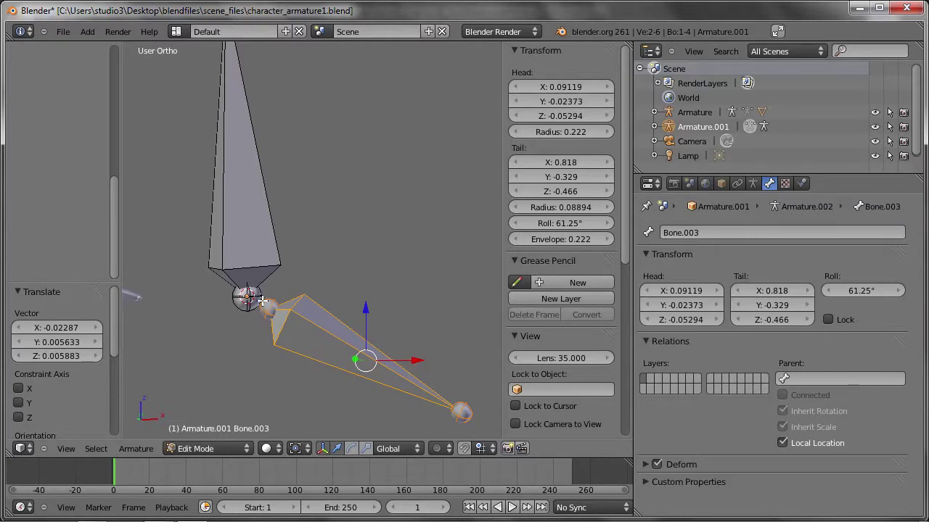
scroll(260, 307, down, 3)
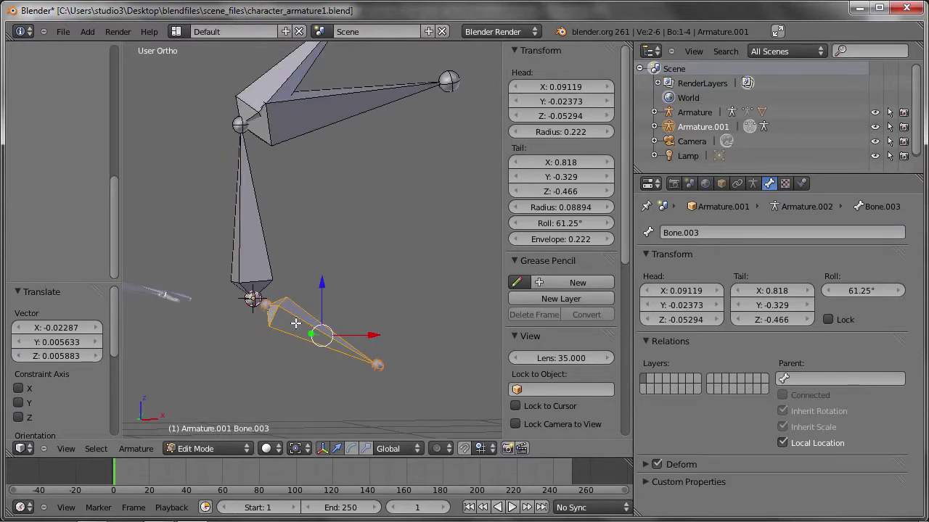
drag(296, 324, 322, 302)
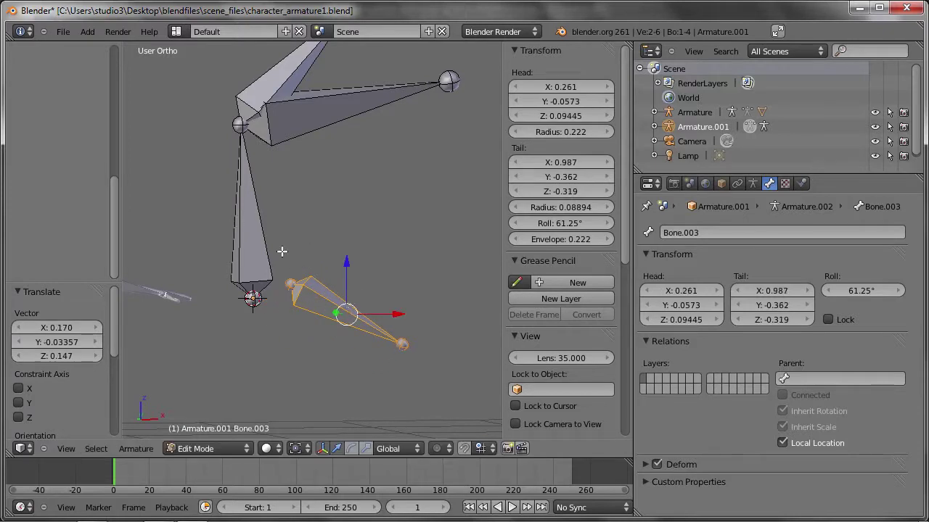
- Parent Bone.003 to the vertical bone Bone with Keep Offset
shift+right_click(244, 231)
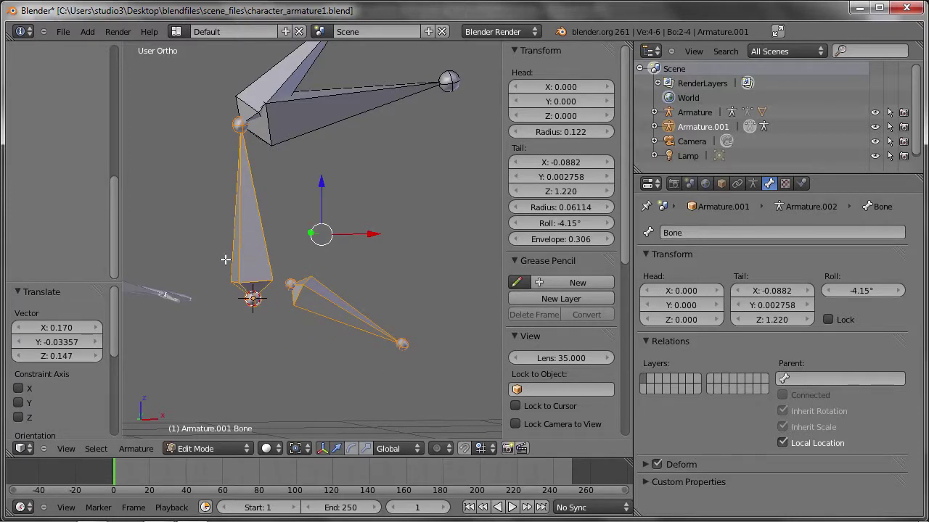
key(ctrl+p)
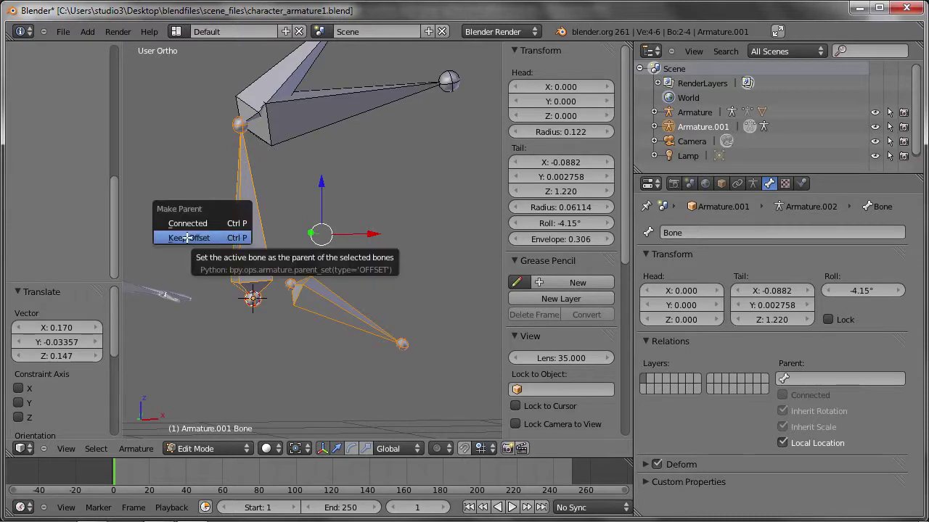
click(209, 231)
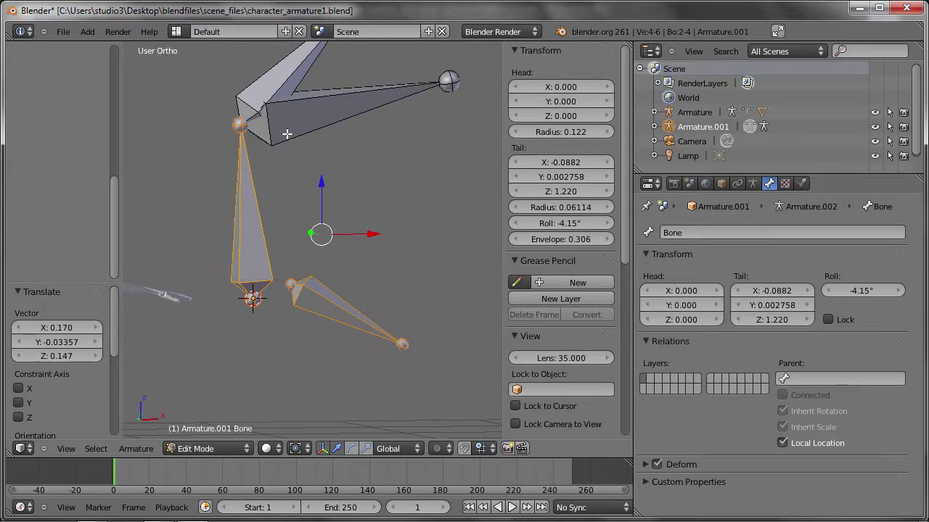
key(ctrl+p)
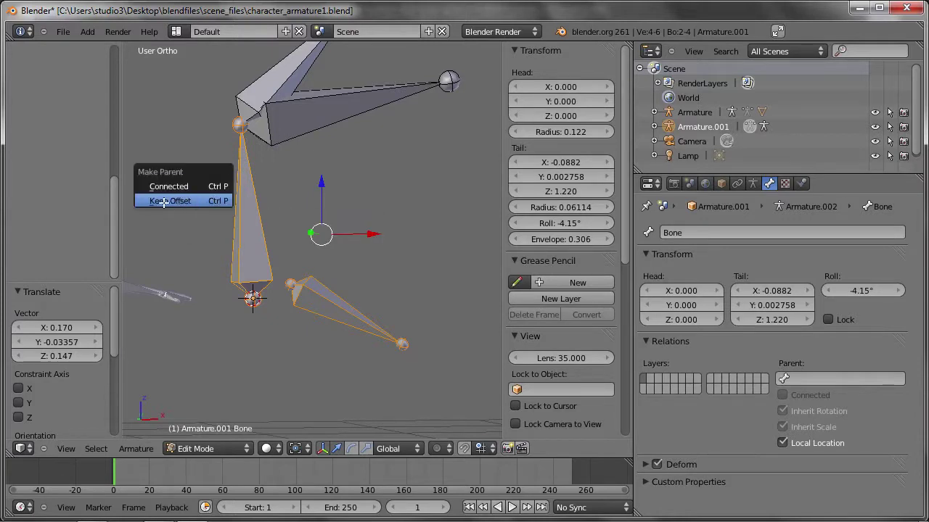
click(165, 201)
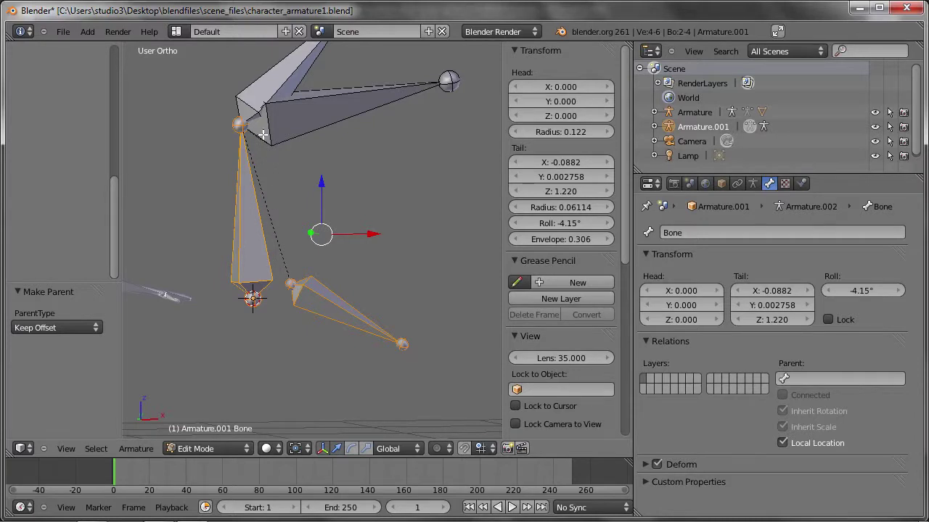
- Reparent Bone.003 to Bone as Connected, joining its head to Bone's tip
right_click(304, 290)
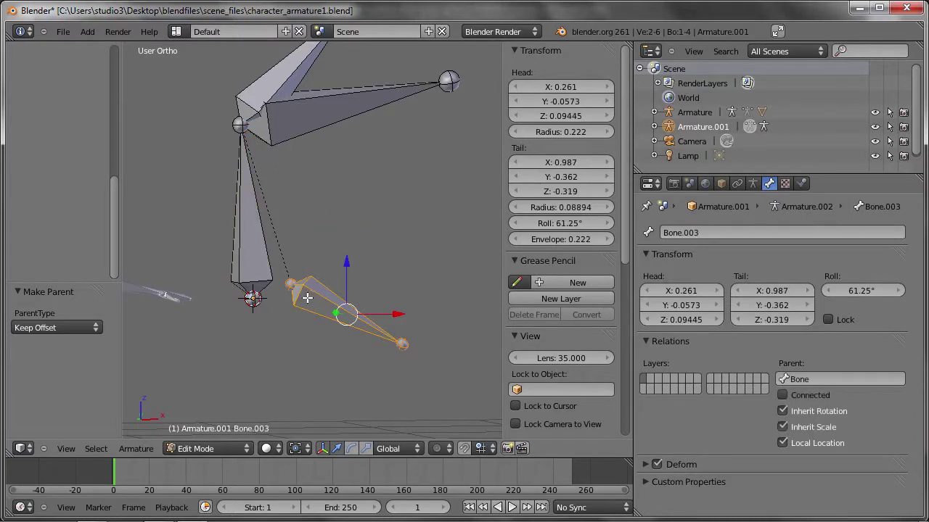
shift+right_click(257, 217)
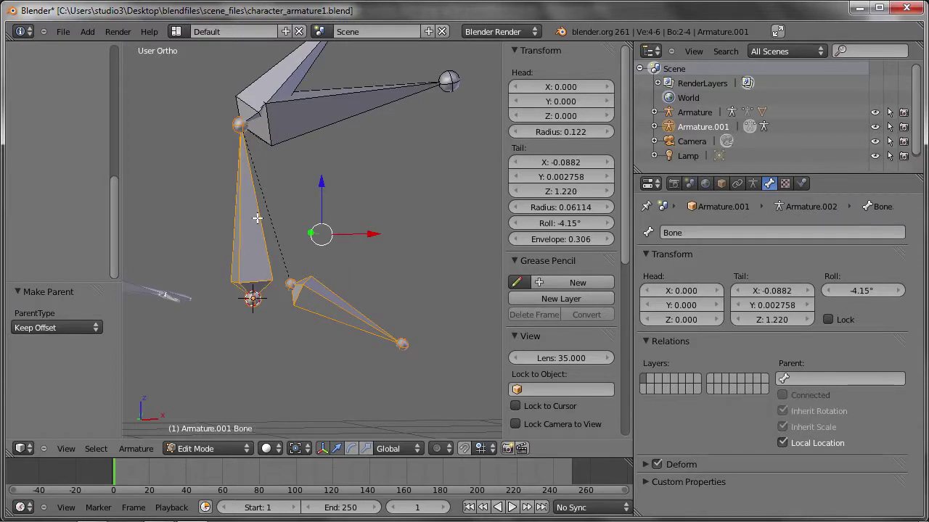
key(ctrl+p)
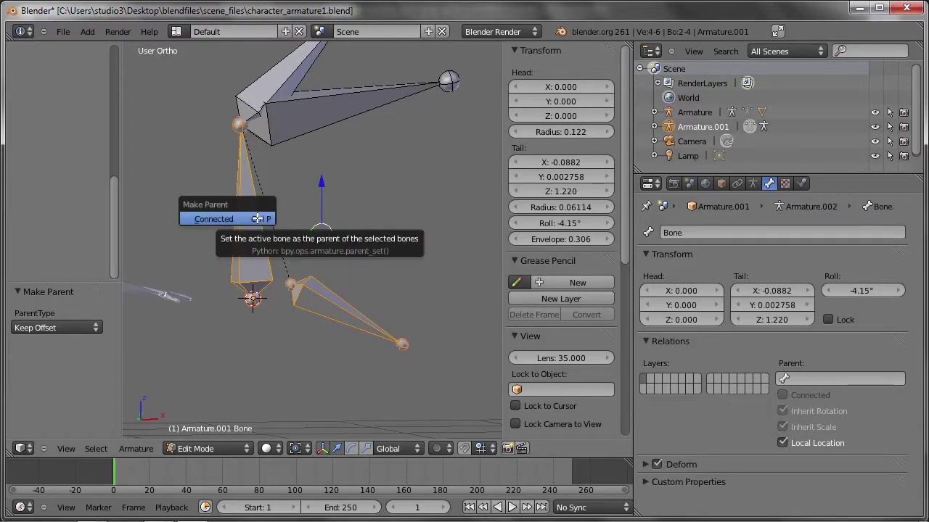
click(257, 218)
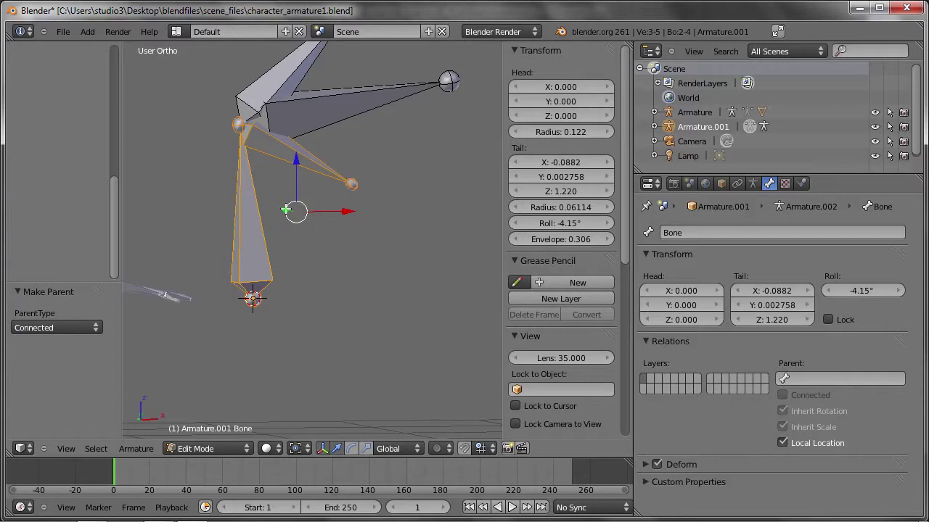
- Move the connected bone's tip to a new position to the right
right_click(259, 144)
key(g)
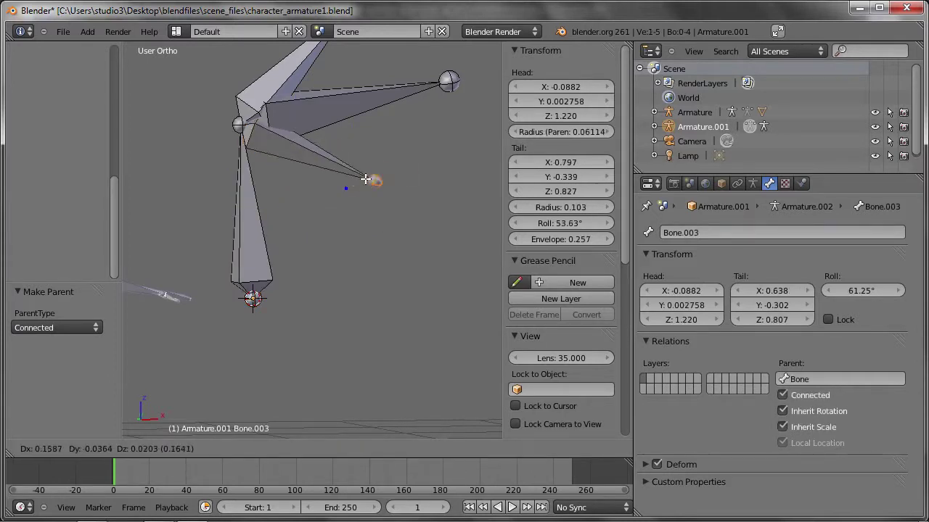
click(366, 181)
key(g)
click(313, 194)
scroll(268, 214, down, 3)
scroll(268, 214, up, 3)
- Return Armature.001 to Object Mode and start deleting the test armature
key(Tab)
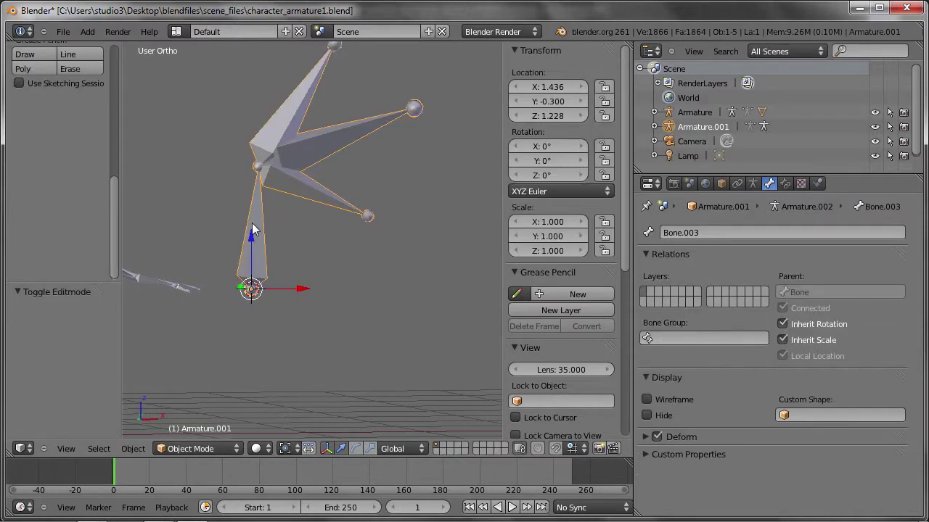
key(x)
click(243, 233)
- In front view, put the character's armature in Edit Mode and select huefte_L
key(KP_1)
scroll(245, 245, up, 3)
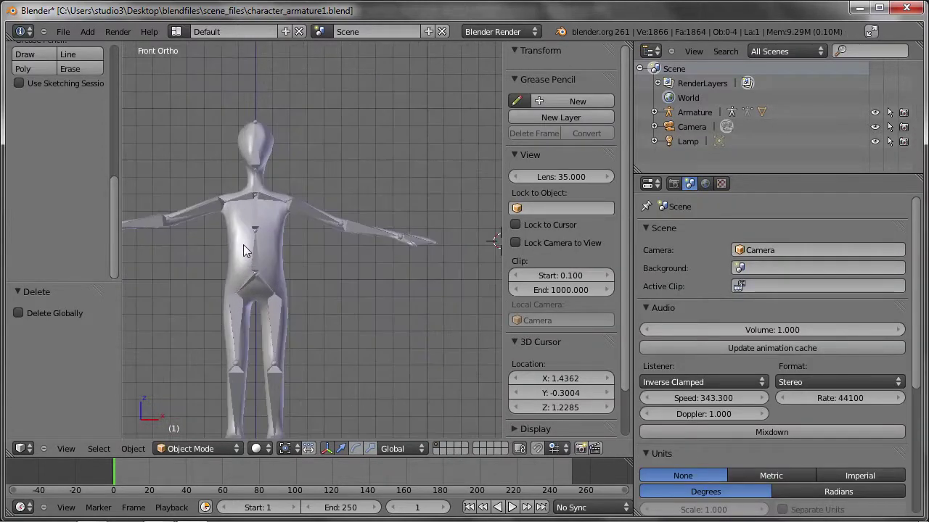
right_click(257, 257)
right_click(265, 282)
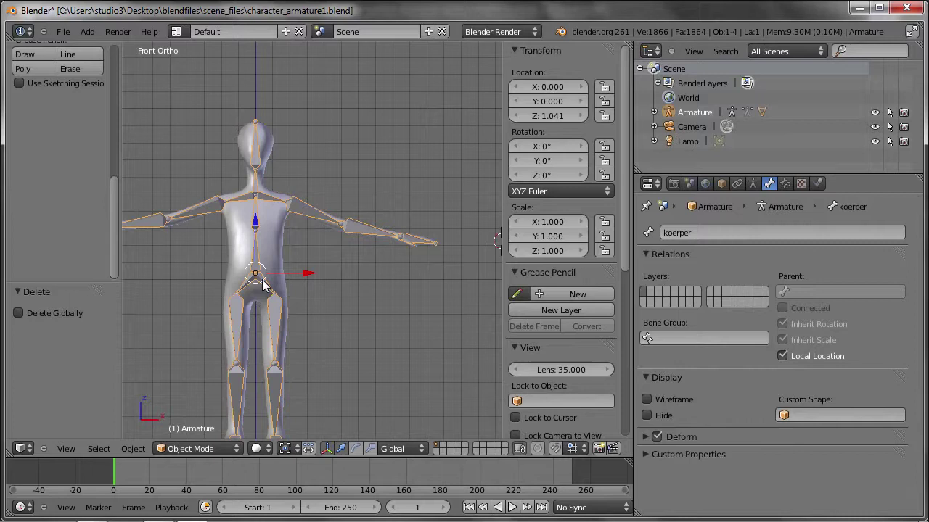
key(Tab)
right_drag(267, 280, 262, 277)
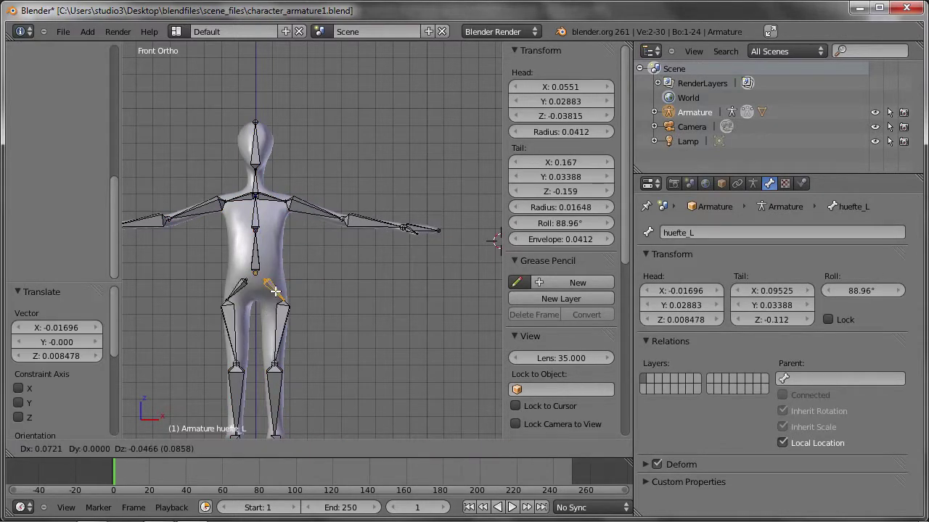
key(ctrl+z)
scroll(275, 291, up, 3)
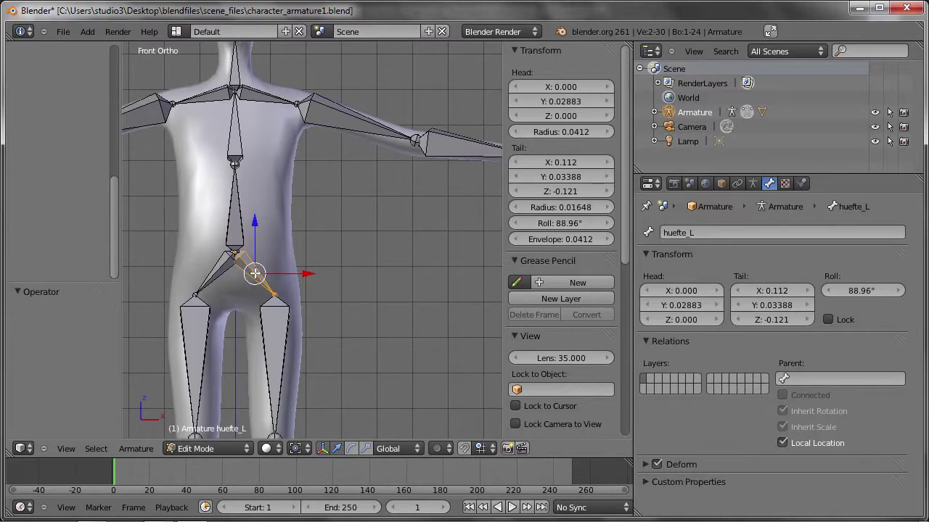
- Parent huefte_L and huefte_R to koerper with Keep Offset, then enter Pose Mode
shift+right_click(218, 271)
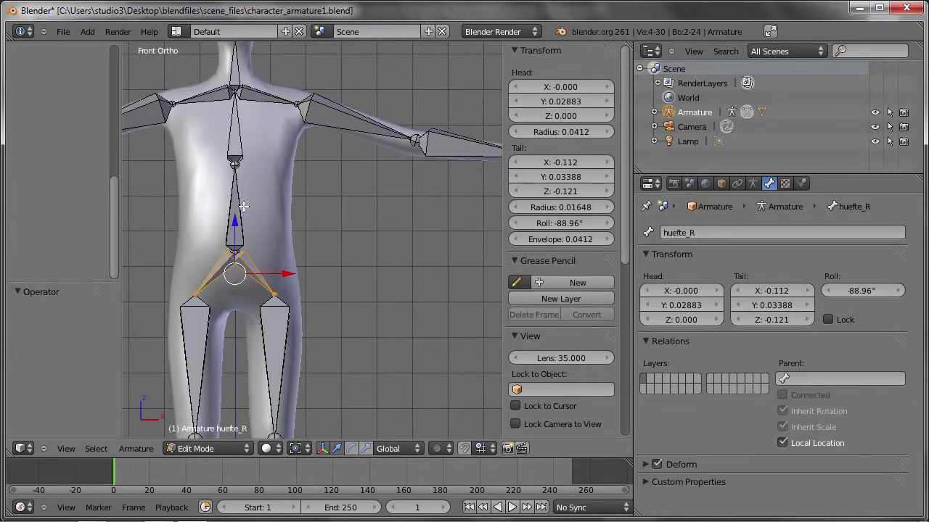
shift+right_click(240, 206)
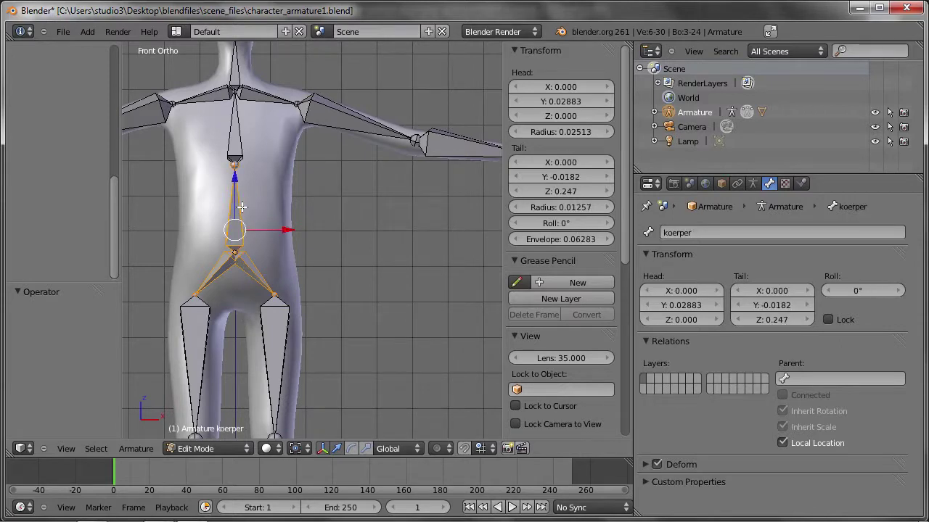
key(ctrl+p)
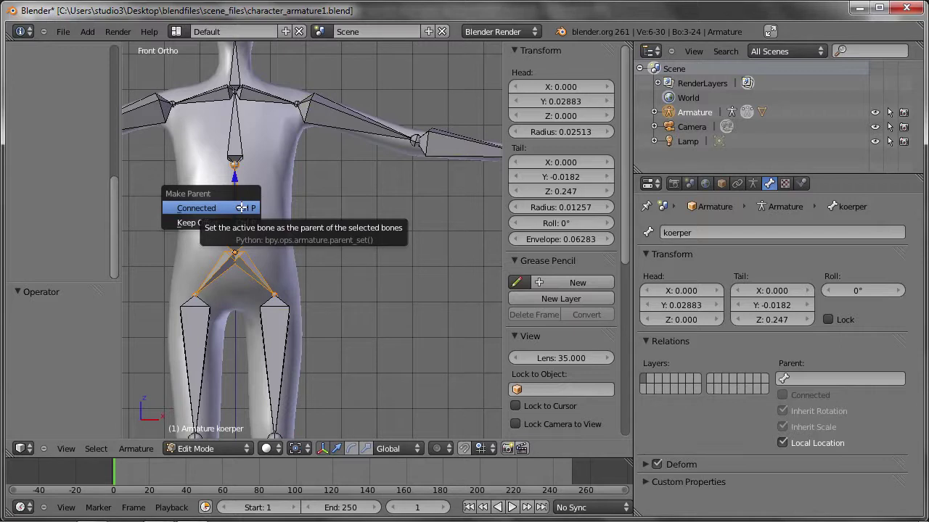
click(203, 222)
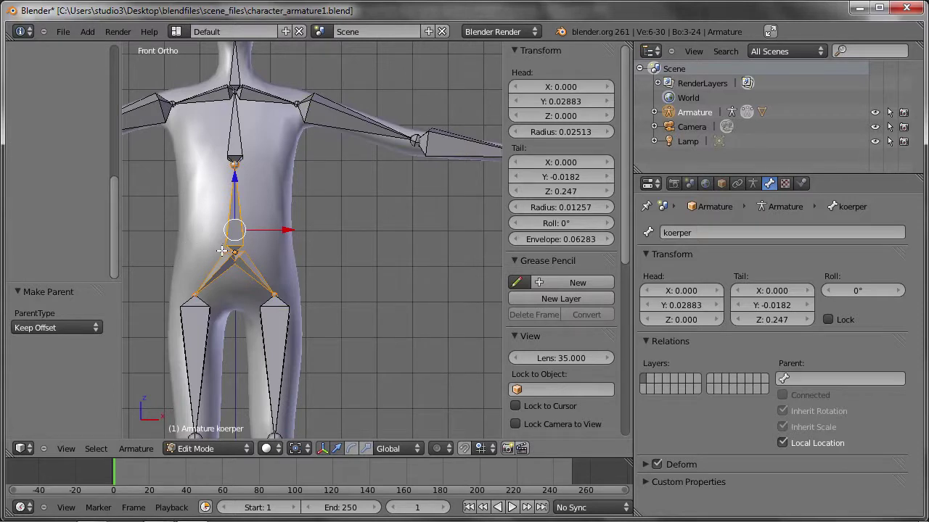
key(ctrl+Tab)
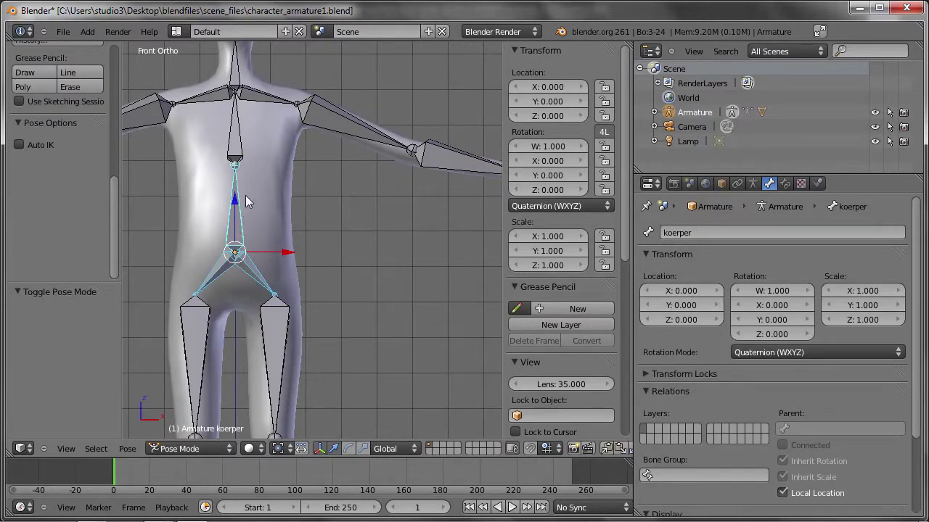
- Test moving the koerper bone, cancelling each move, and pan the figure right
right_click(232, 211)
scroll(240, 208, down, 2)
key(g)
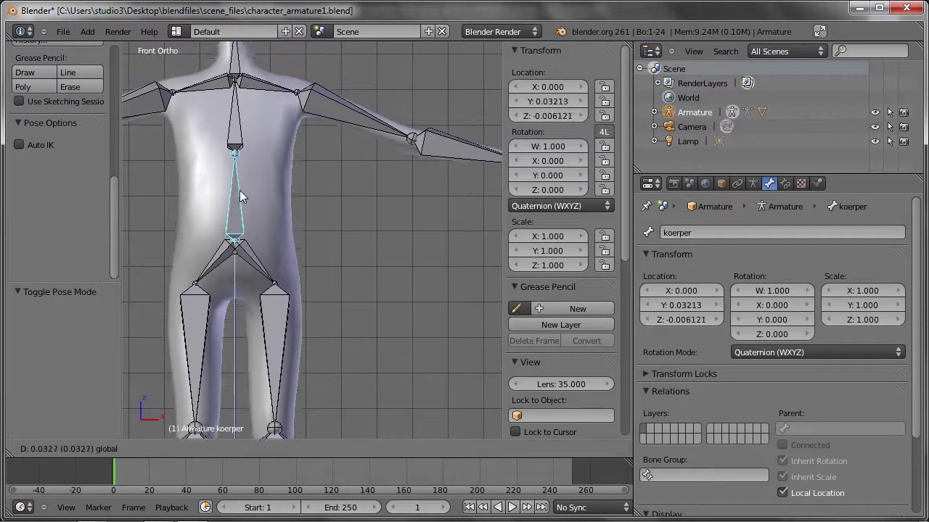
right_click(240, 170)
drag(294, 229, 310, 204)
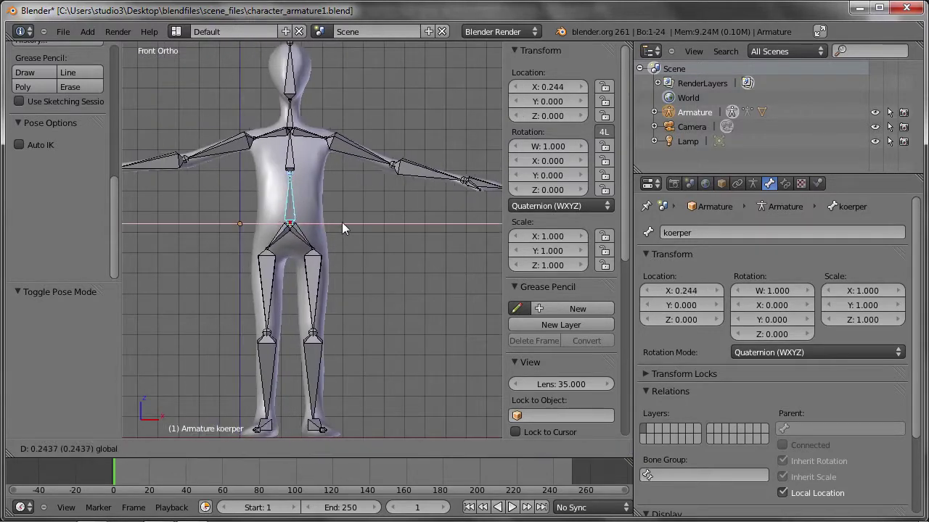
right_click(279, 201)
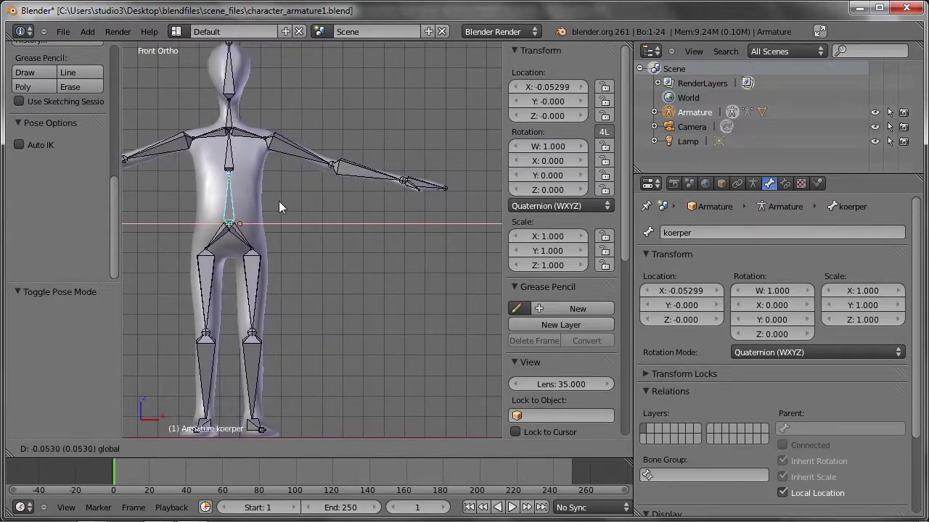
key(ctrl+space)
shift+middle_drag(276, 216, 349, 212)
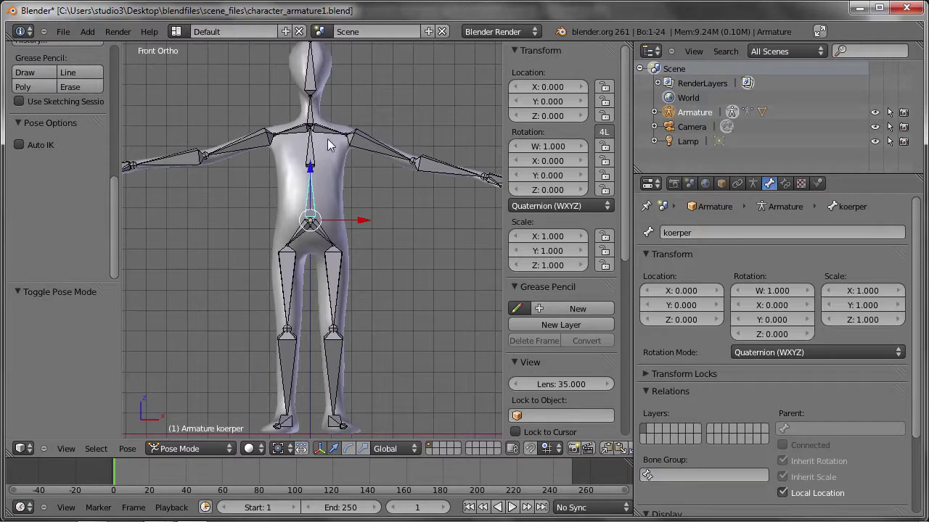
- Rotate koerper to check the hips follow, clear the rotation with Alt+R, and check from the side
key(r)
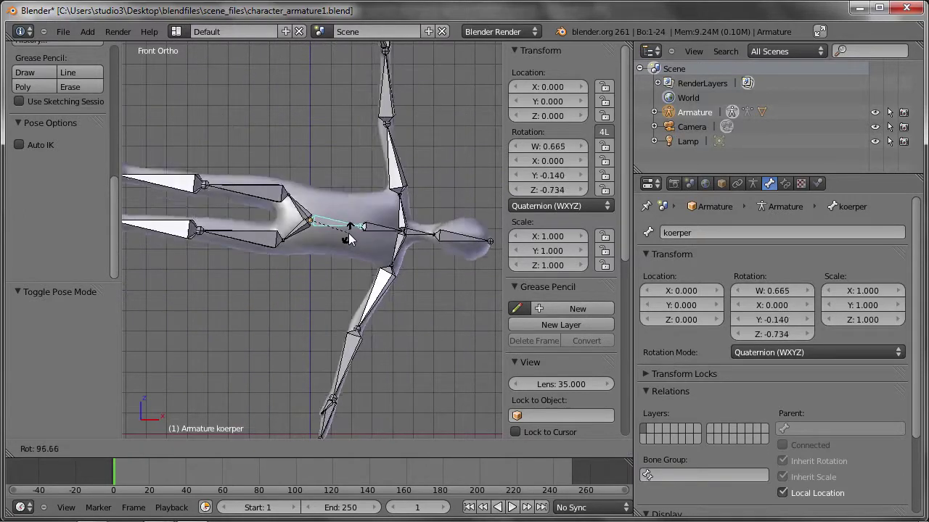
click(366, 259)
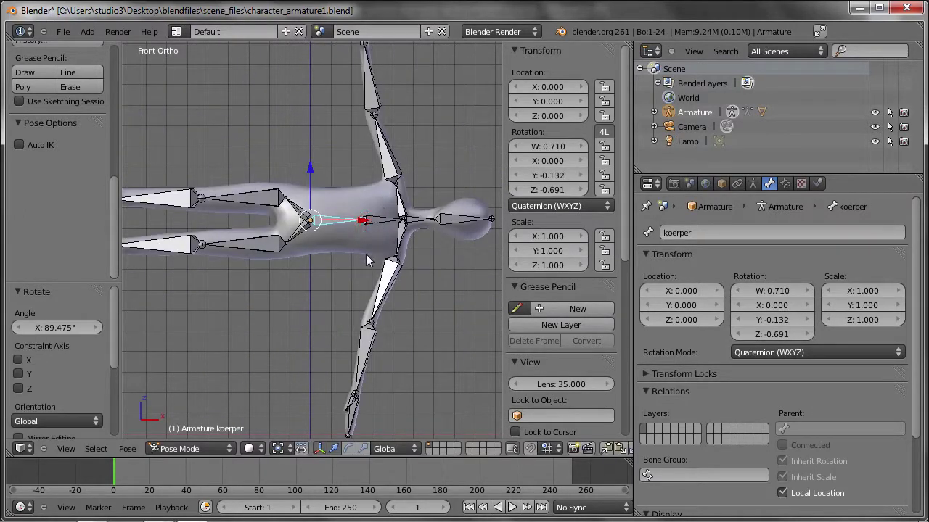
key(alt+r)
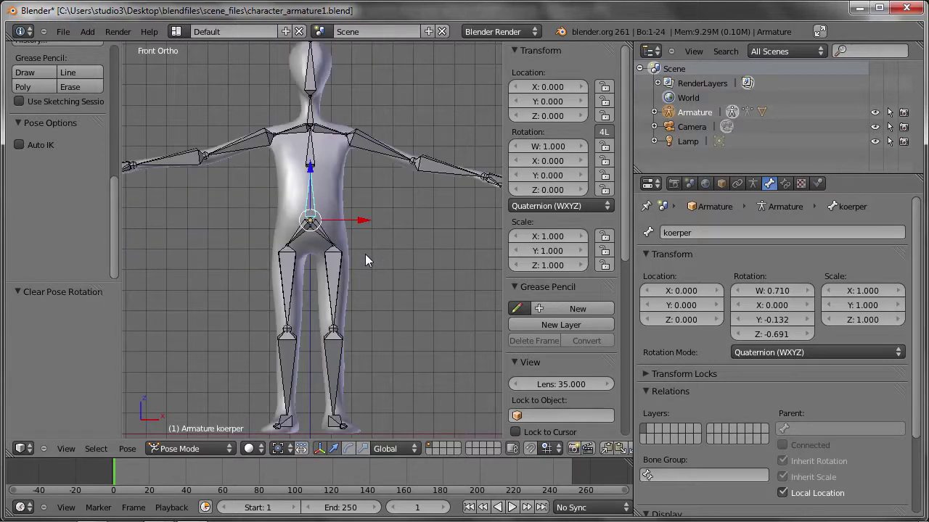
key(KP_3)
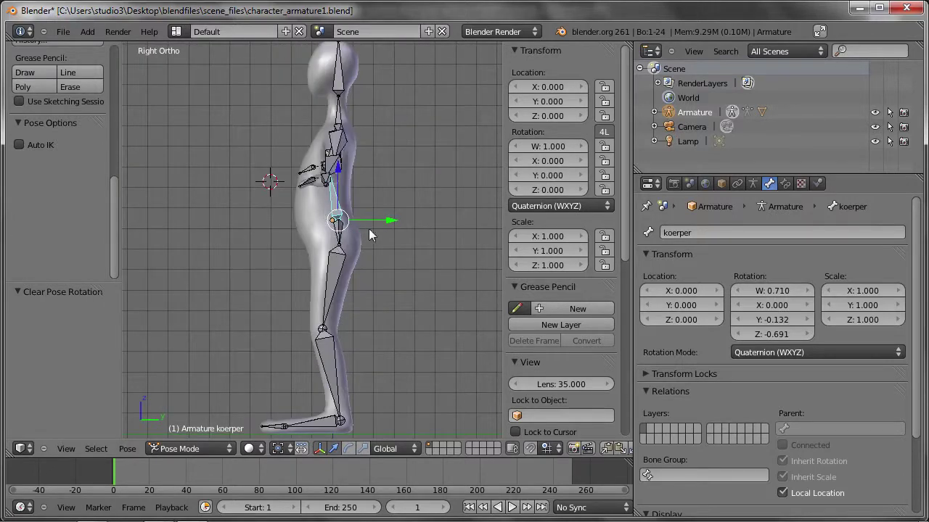
key(r)
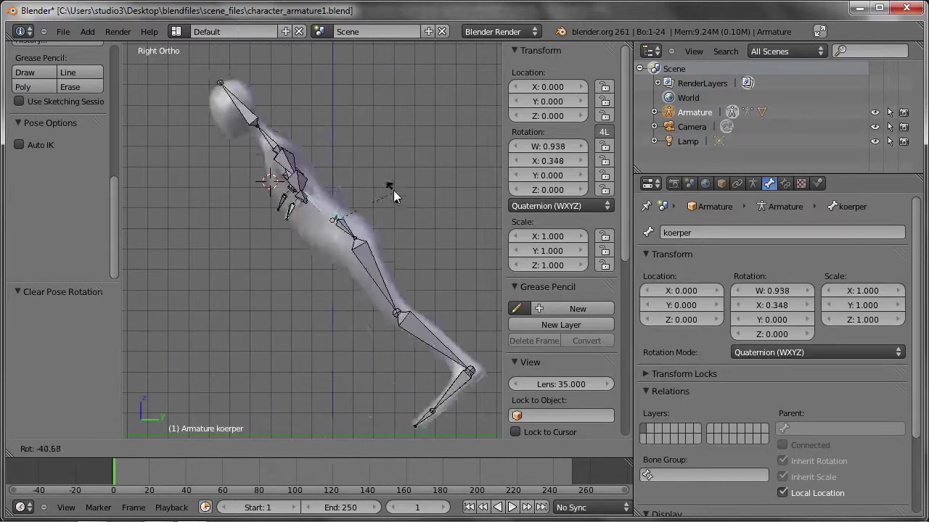
right_click(396, 239)
key(KP_1)
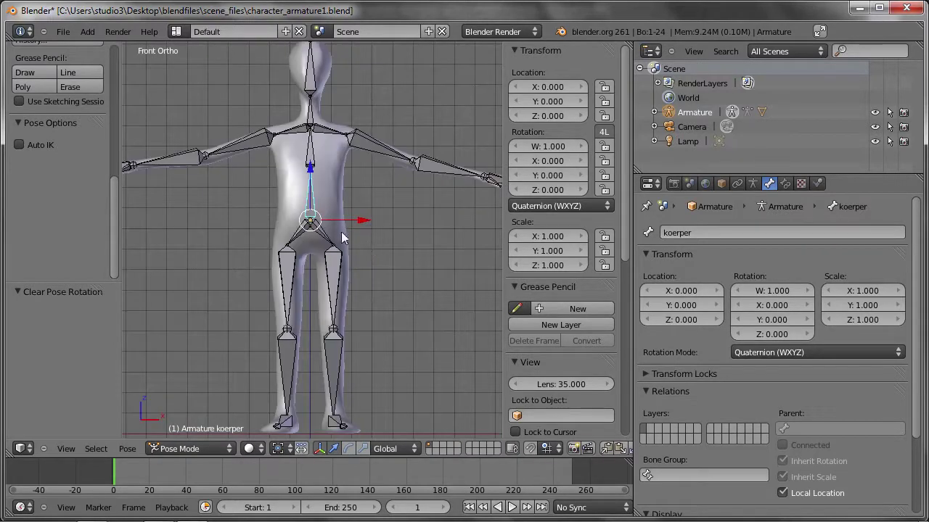
- Enter Edit Mode and select both hip bones, huefte_R and huefte_L
key(Tab)
right_click(307, 230)
shift+right_click(327, 230)
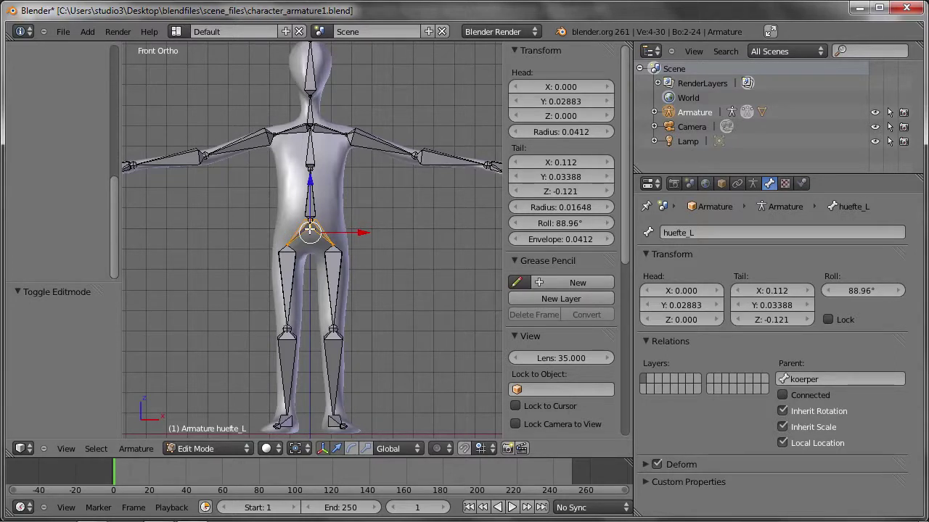
- Clear the parent of both hip bones with Alt+P, then return to Pose Mode
key(alt+p)
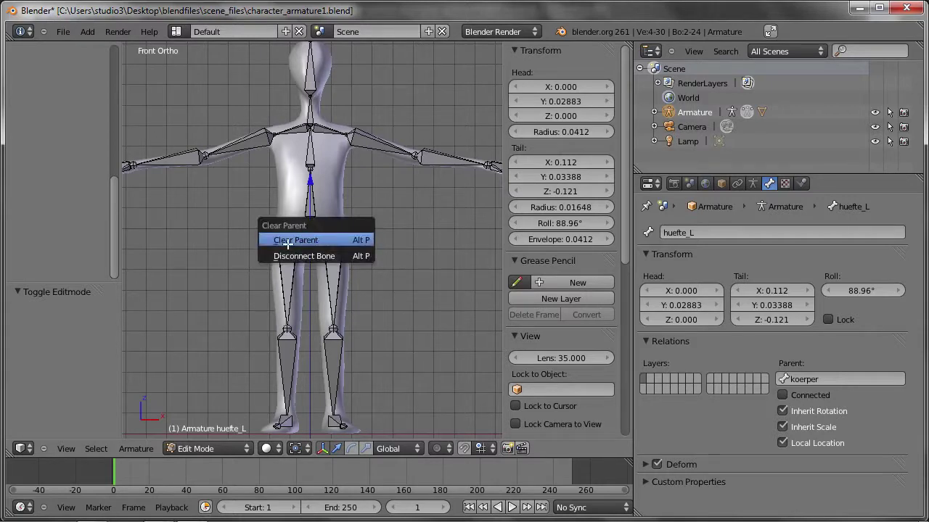
click(331, 239)
key(ctrl+Tab)
- Select the koerper bone and try a move, cancelling it to keep the rest pose
right_click(308, 195)
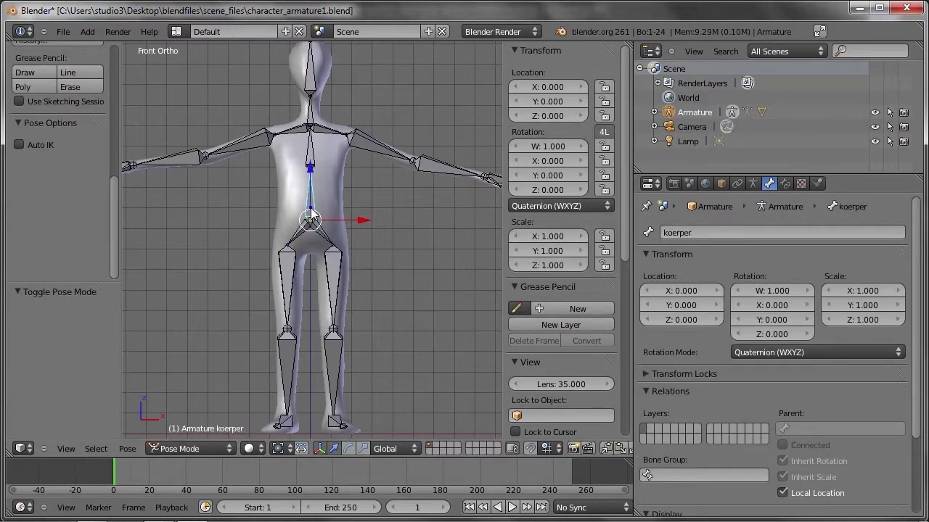
key(g)
key(Escape)
scroll(330, 233, up, 4)
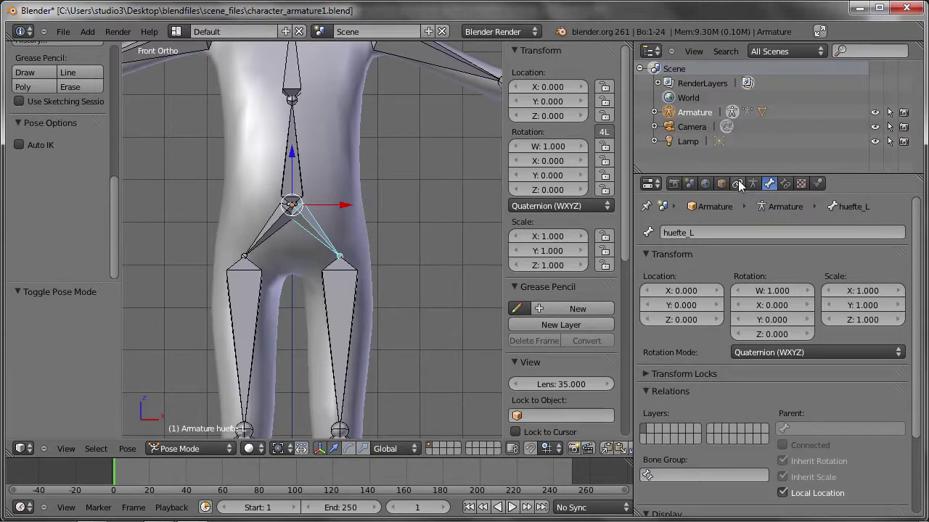
- Add a Copy Location bone constraint to huefte_L
click(787, 184)
click(718, 249)
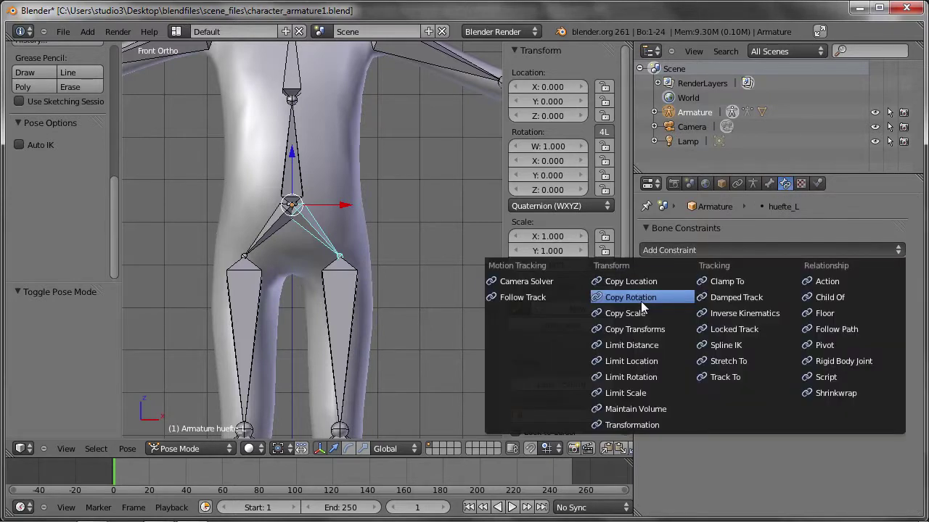
click(739, 183)
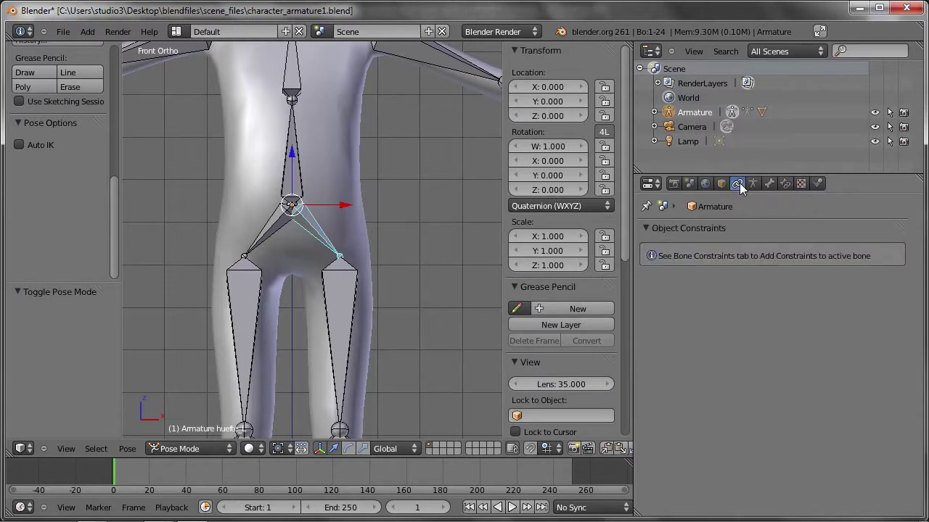
click(783, 183)
click(686, 248)
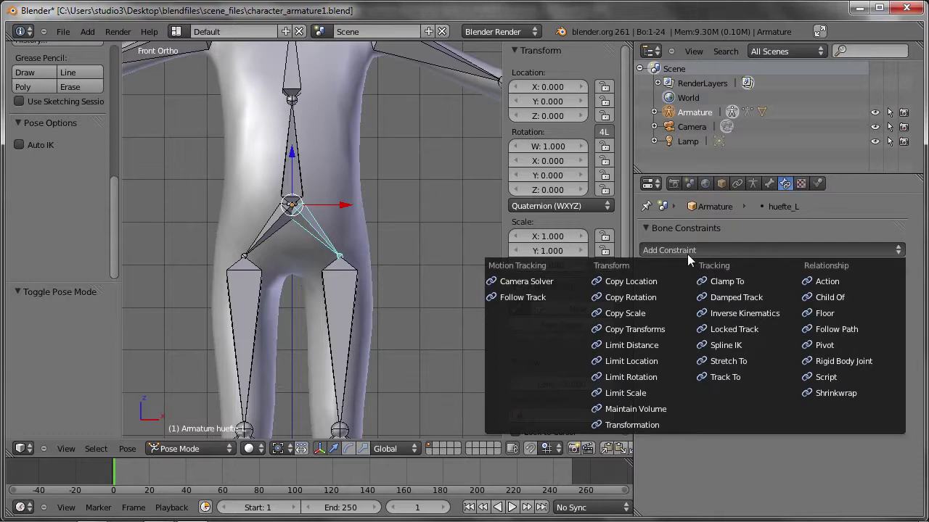
click(627, 282)
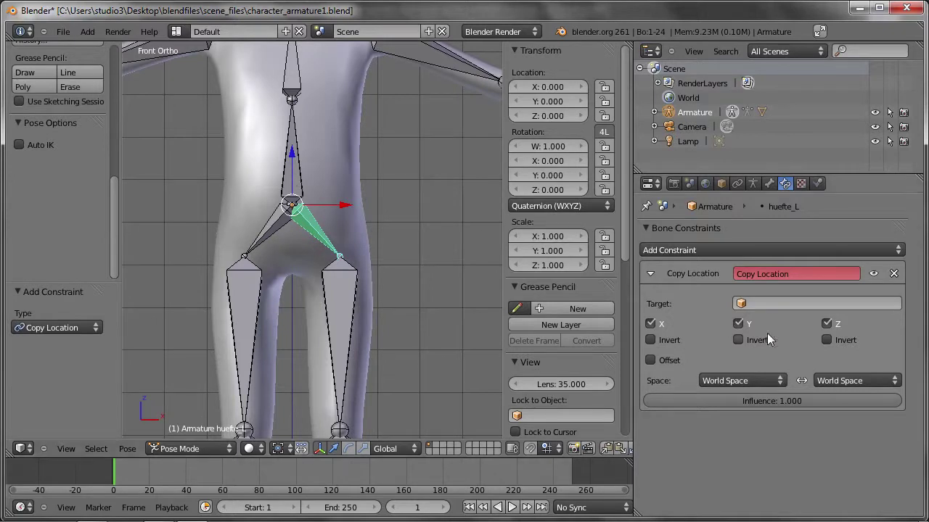
- Set the constraint's Target to Armature and its Bone to koerper
click(767, 304)
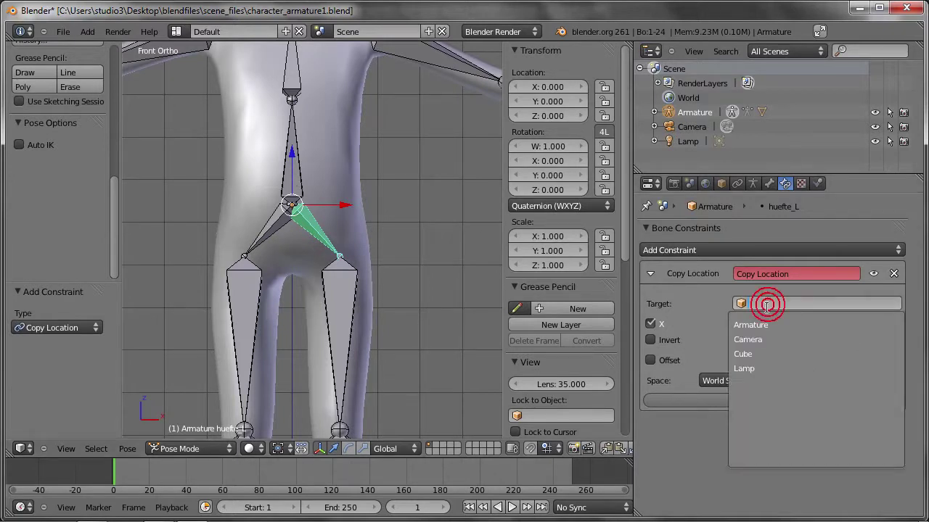
click(747, 324)
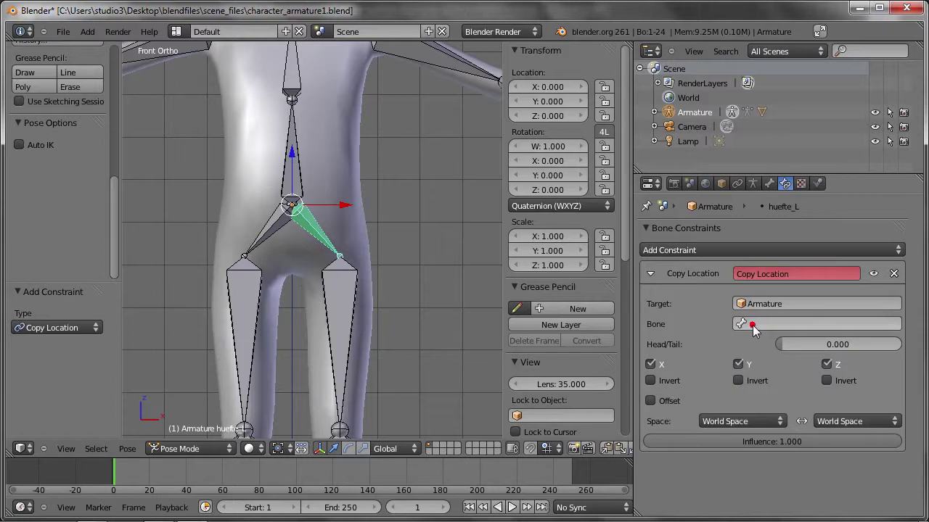
click(770, 324)
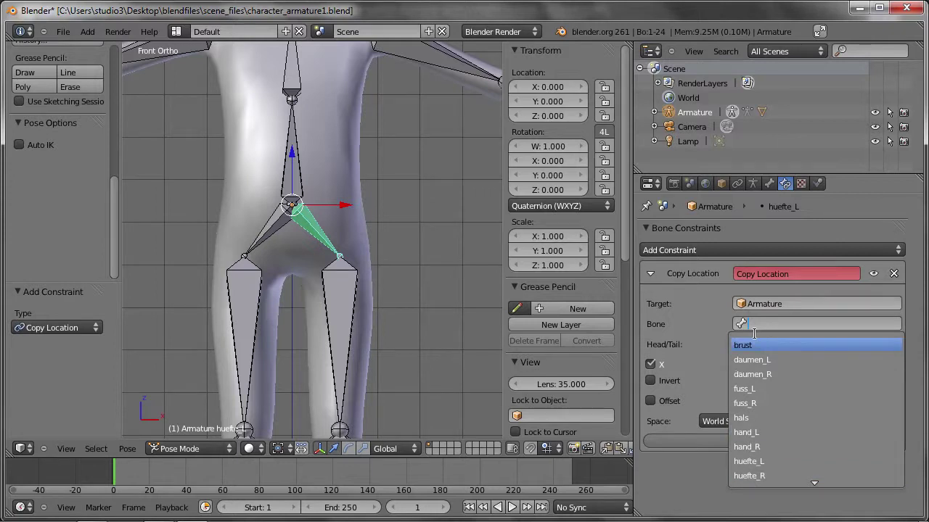
text(ko)
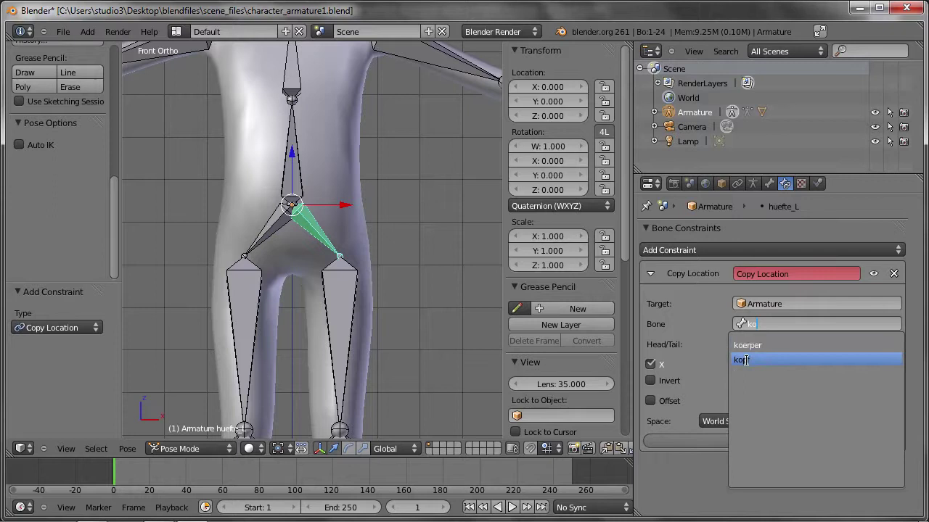
click(748, 344)
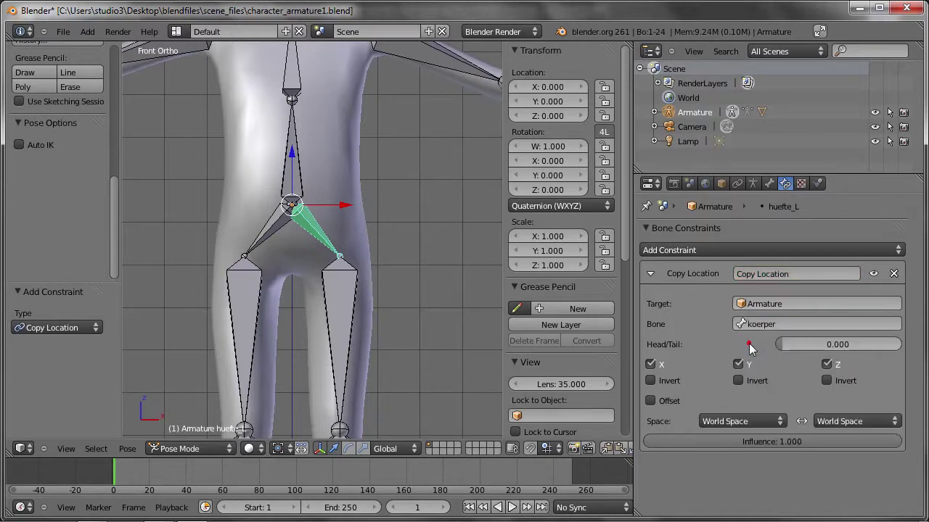
- Move and rotate koerper to check that huefte_L follows it
right_click(292, 174)
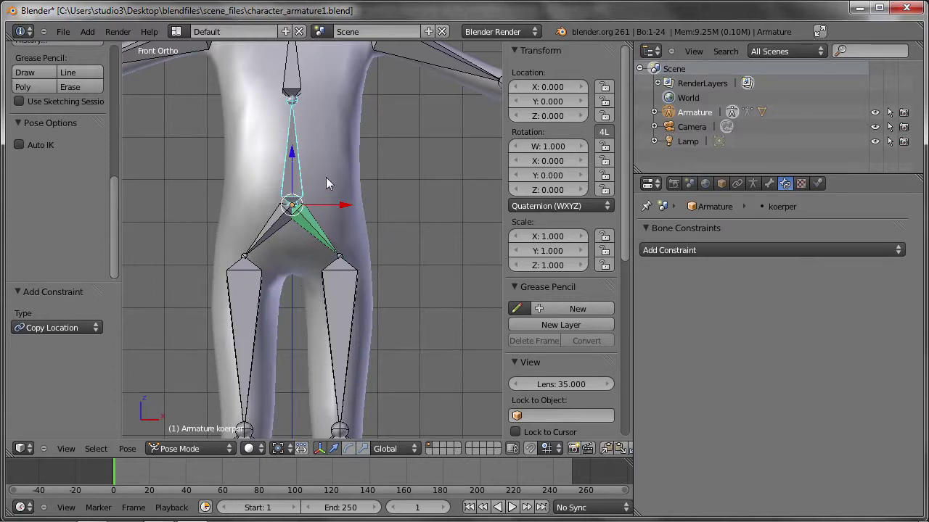
key(g)
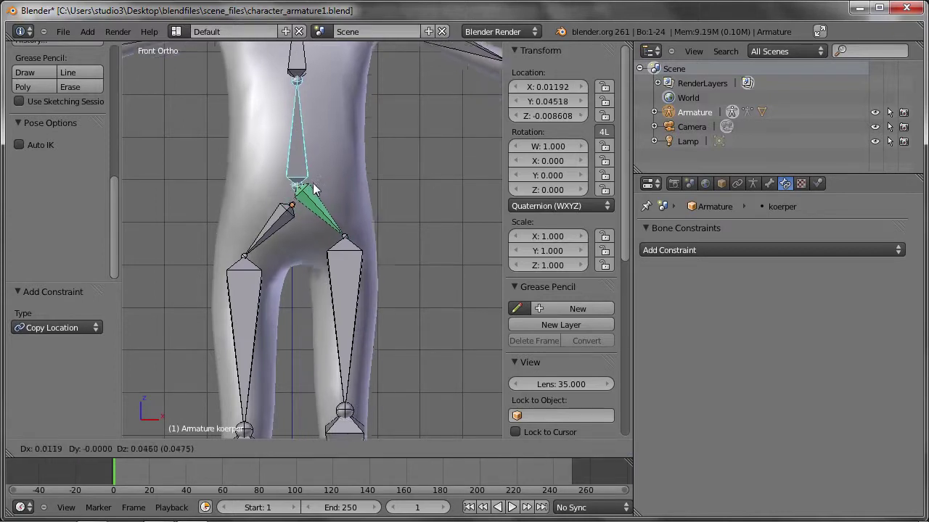
key(Escape)
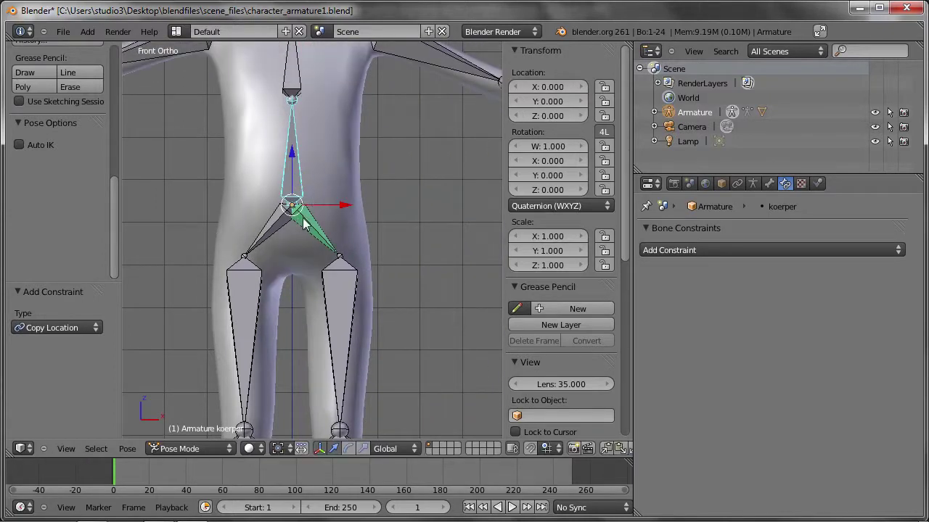
key(g)
click(367, 169)
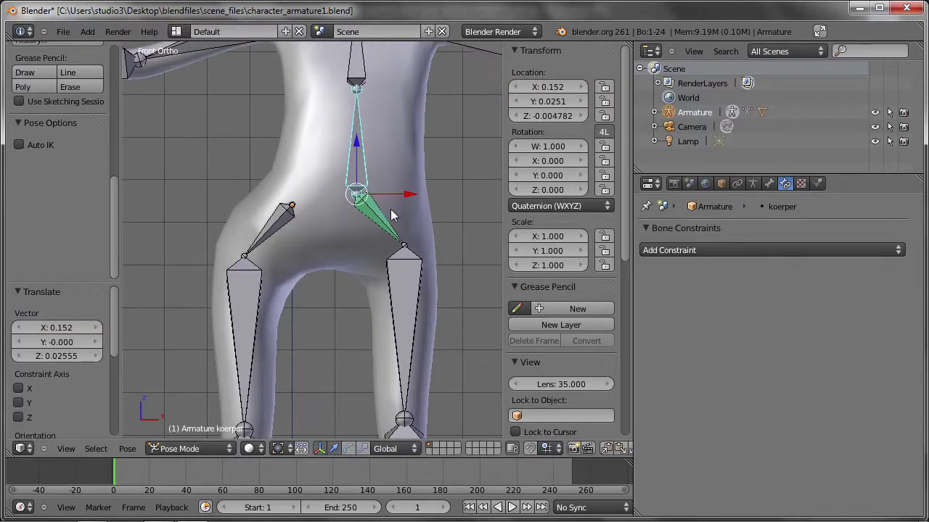
key(r)
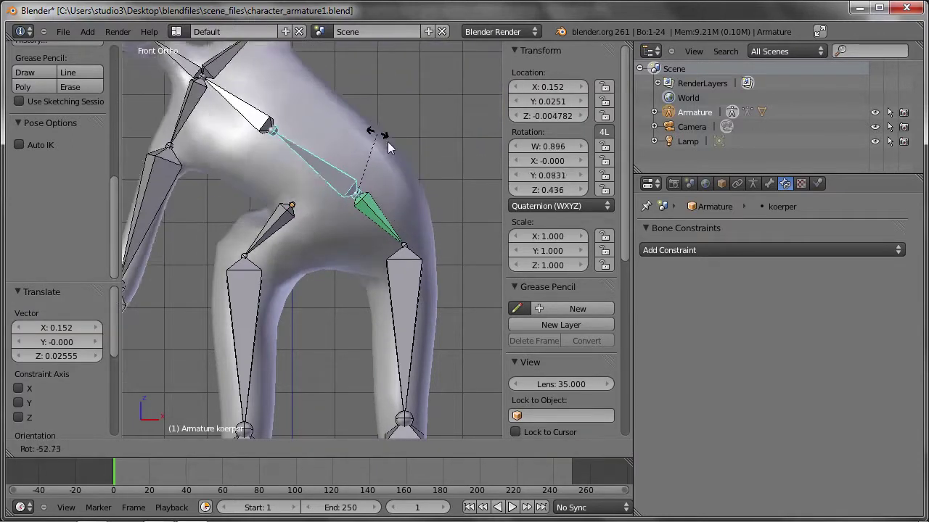
key(Escape)
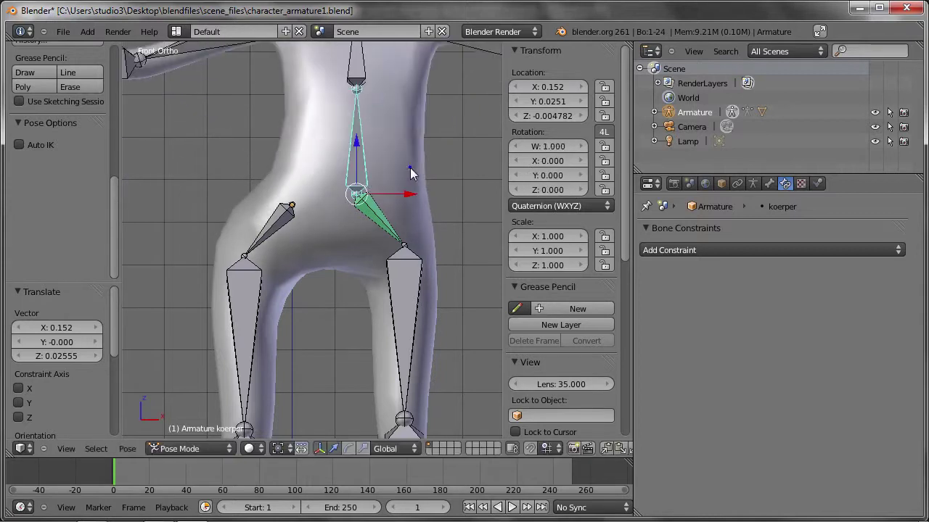
- Clear koerper's rotation and location, then select the right hip bone huefte_R
key(alt+r)
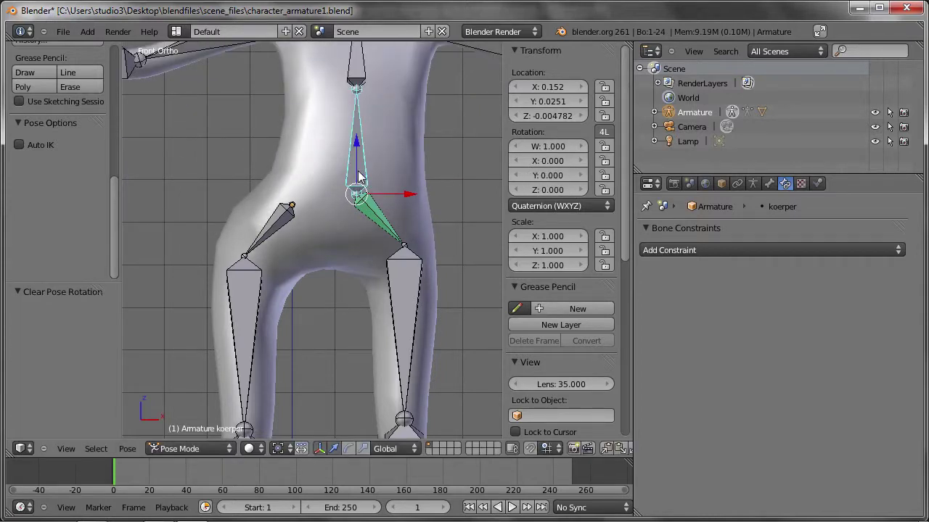
key(alt+g)
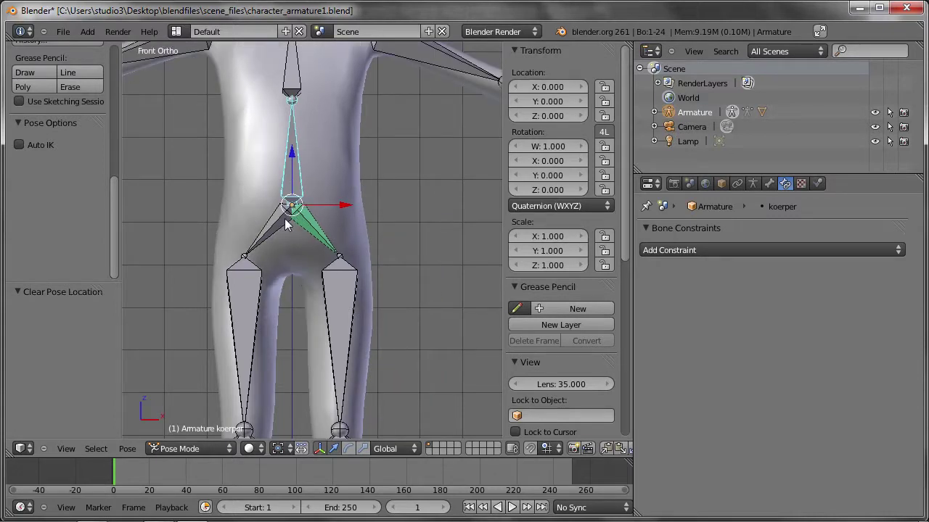
right_click(281, 209)
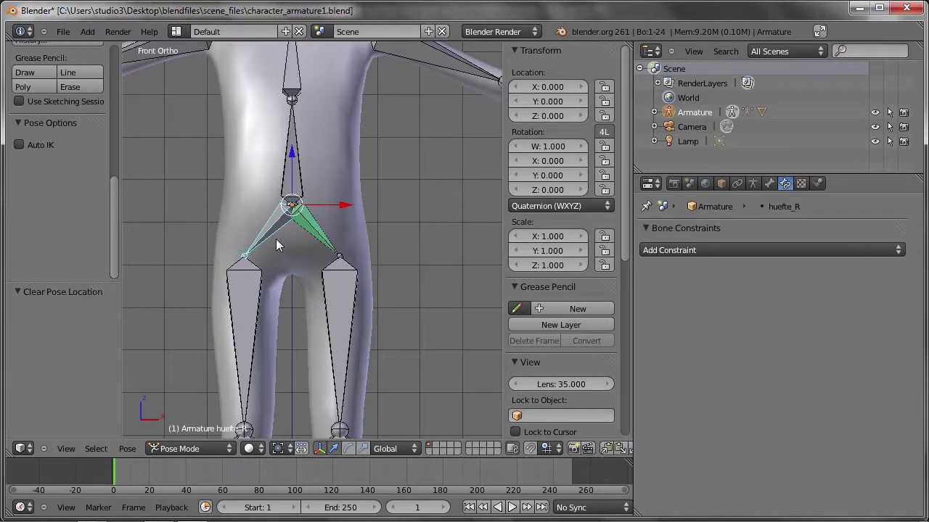
- Select koerper and huefte_R and add a Copy Location constraint via Shift+Ctrl+C
right_click(282, 150)
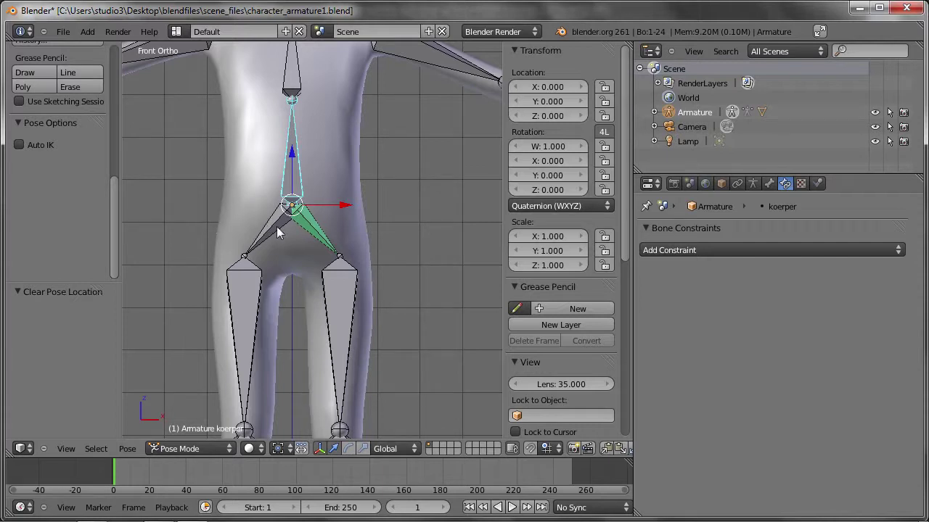
shift+right_click(274, 226)
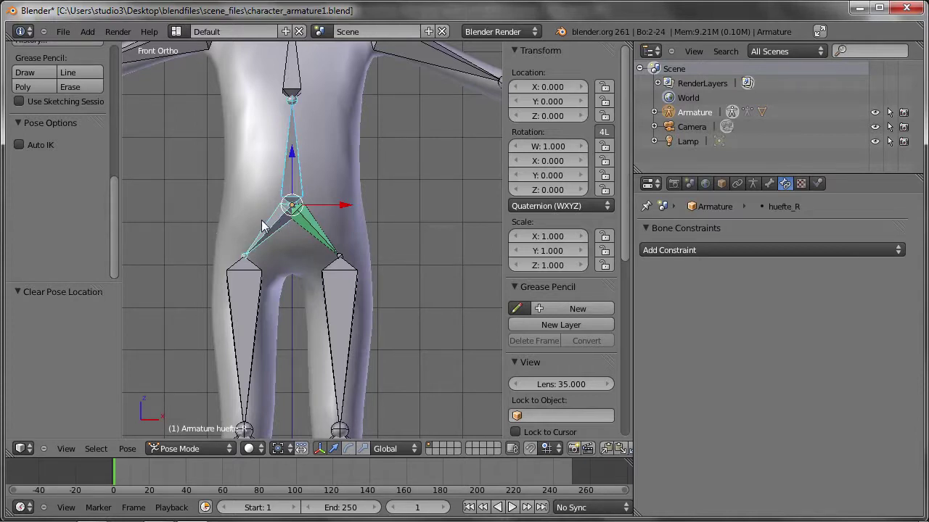
key(ctrl+shift+c)
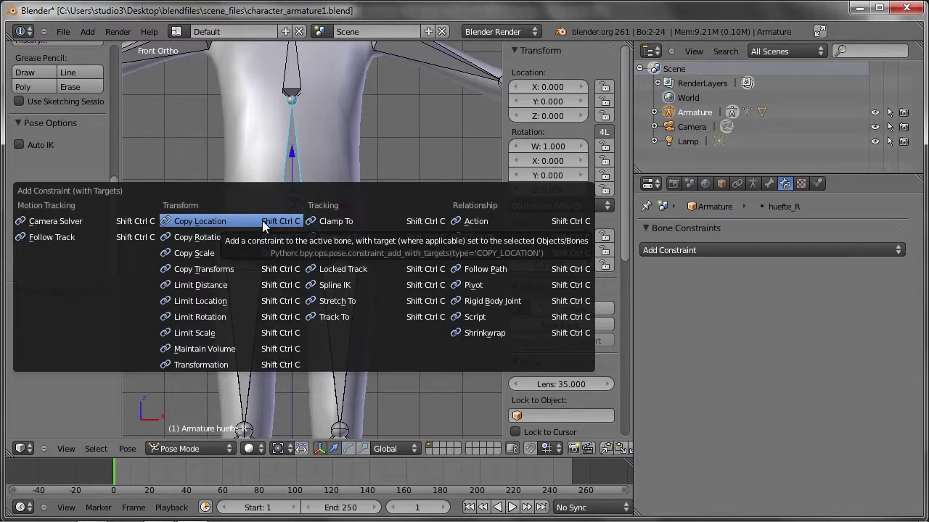
click(224, 219)
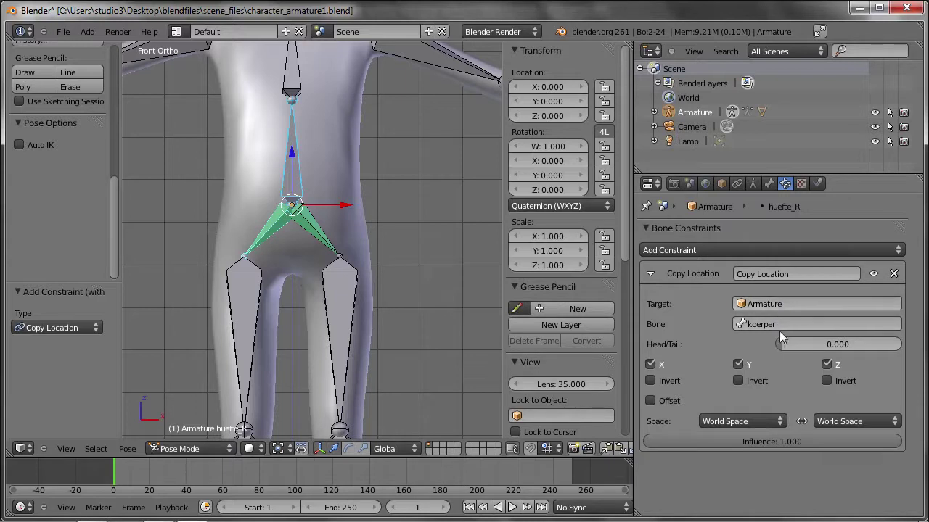
scroll(292, 267, down, 5)
- Rotate the koerper bone, then move the upper body twice
right_click(297, 212)
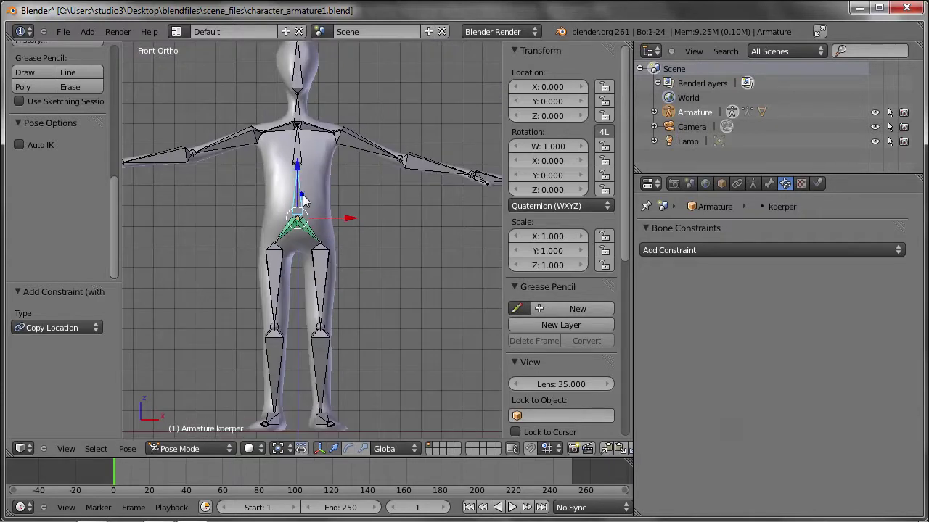
key(r)
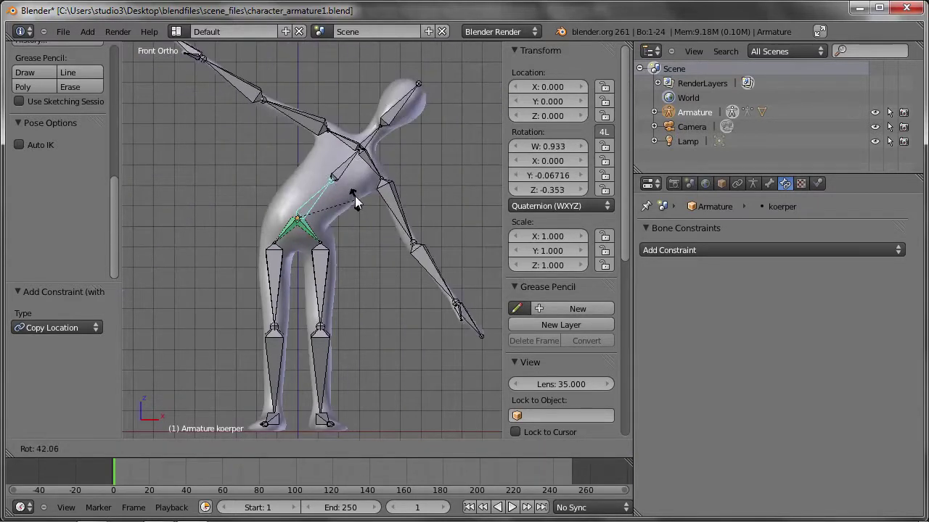
click(347, 168)
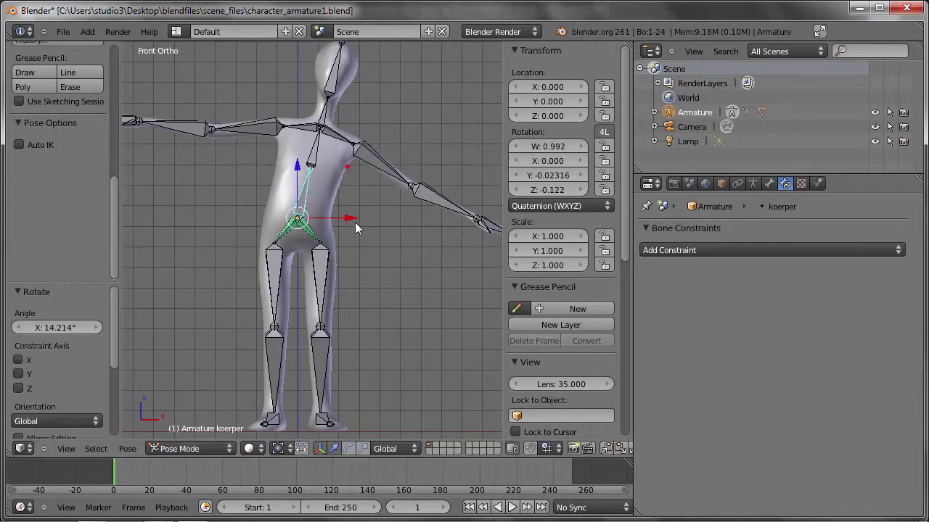
key(g)
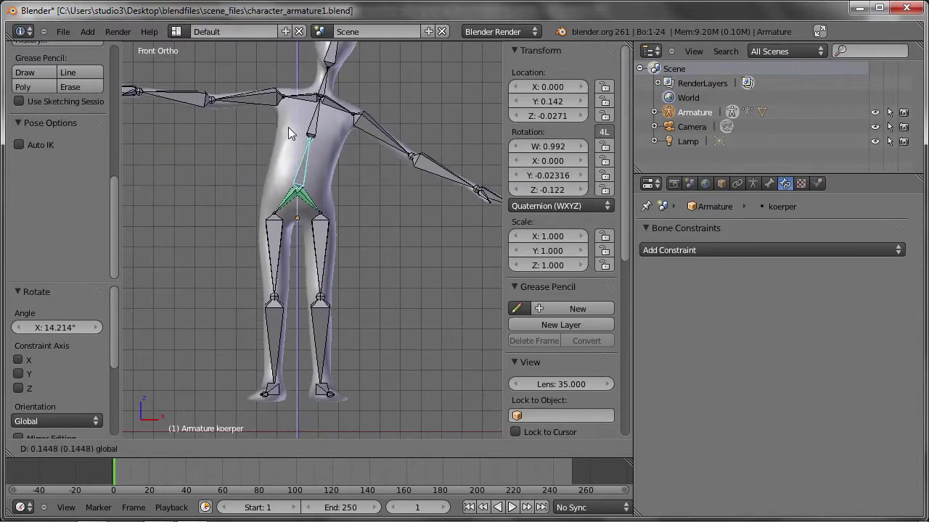
click(288, 127)
key(g)
click(304, 163)
- Rotate koerper back, bend it deep forward, shift it up-right, then enter Edit Mode
key(r)
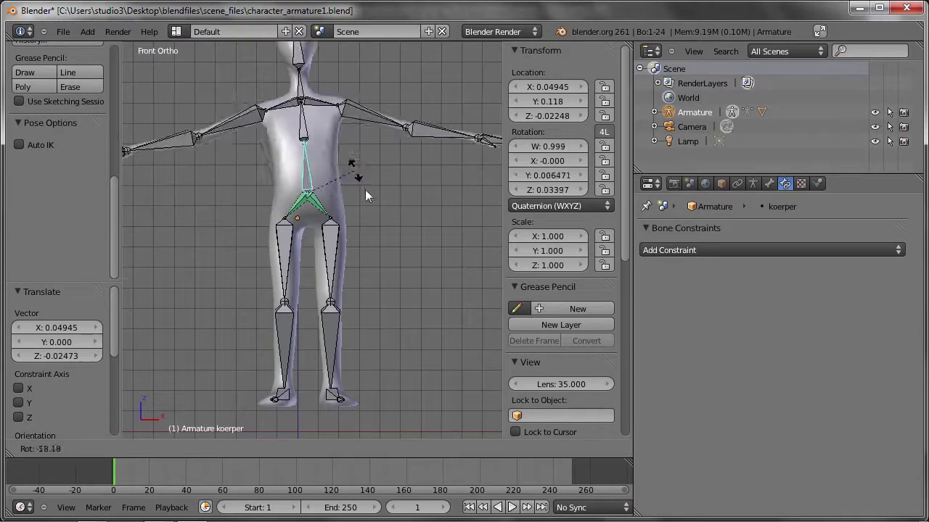
click(351, 165)
key(r)
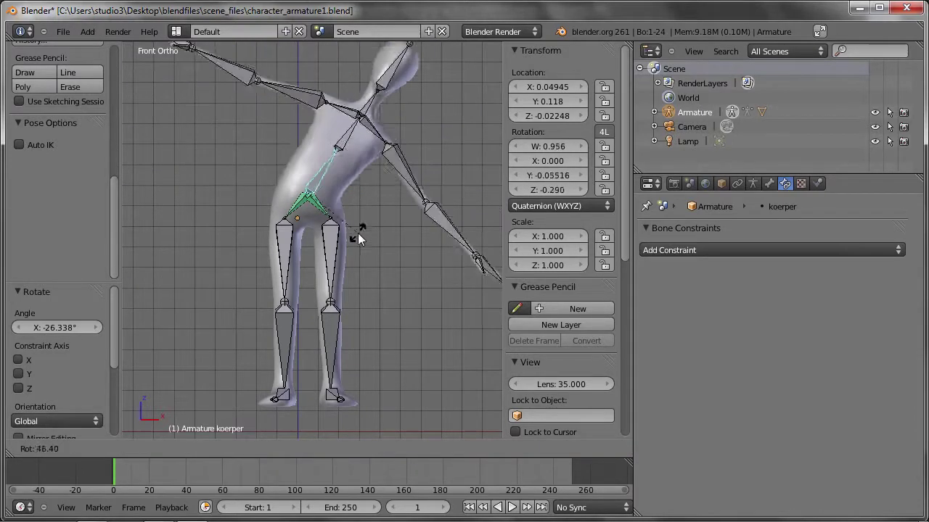
click(335, 262)
key(g)
click(416, 240)
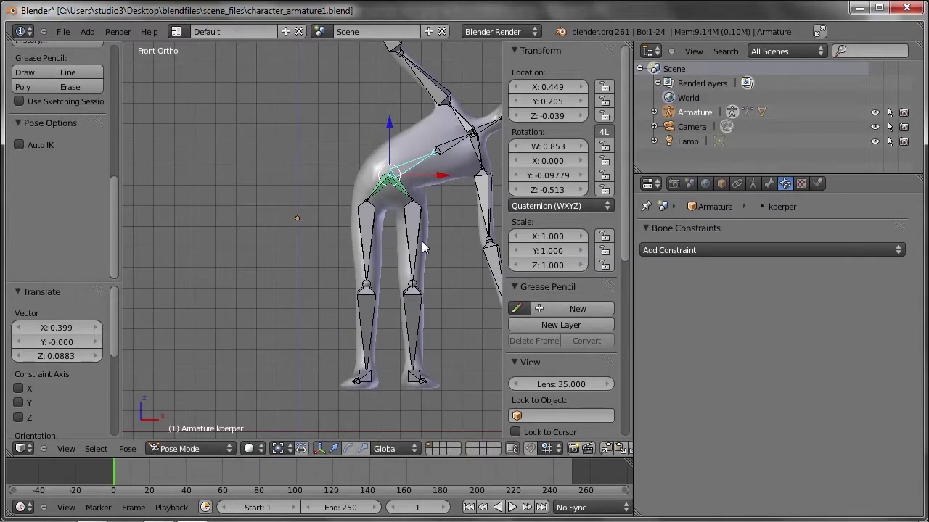
key(Tab)
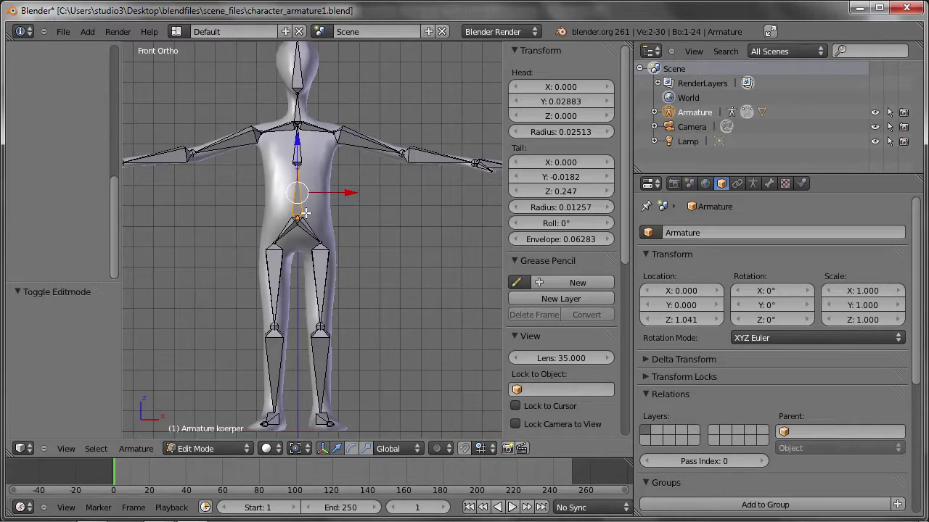
- Shift the koerper bone right along X in Edit Mode and compare with Pose Mode
drag(354, 193, 419, 197)
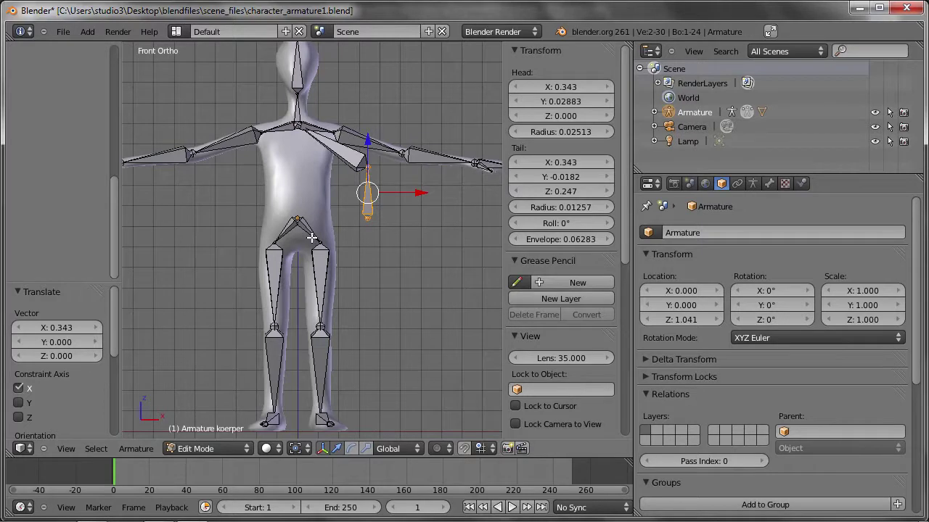
key(ctrl+Tab)
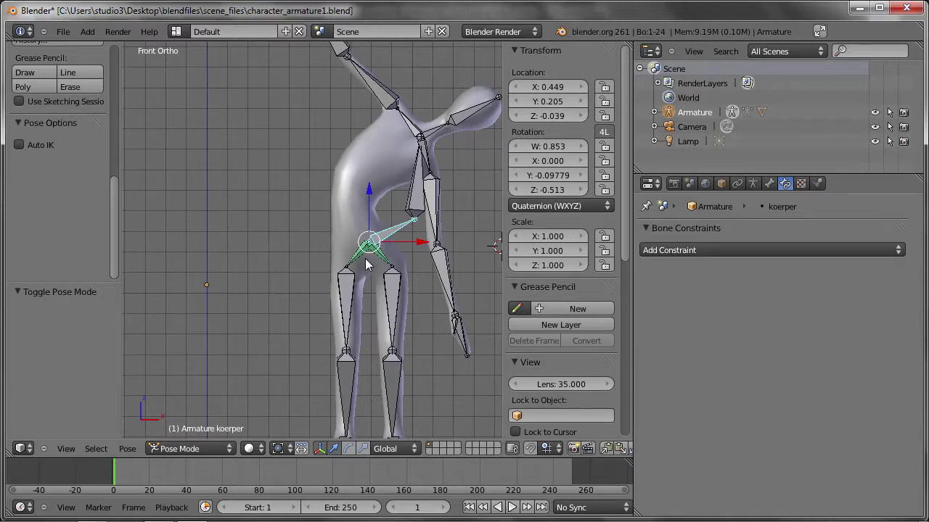
scroll(390, 252, up, 1)
scroll(390, 252, up, 3)
scroll(389, 251, down, 2)
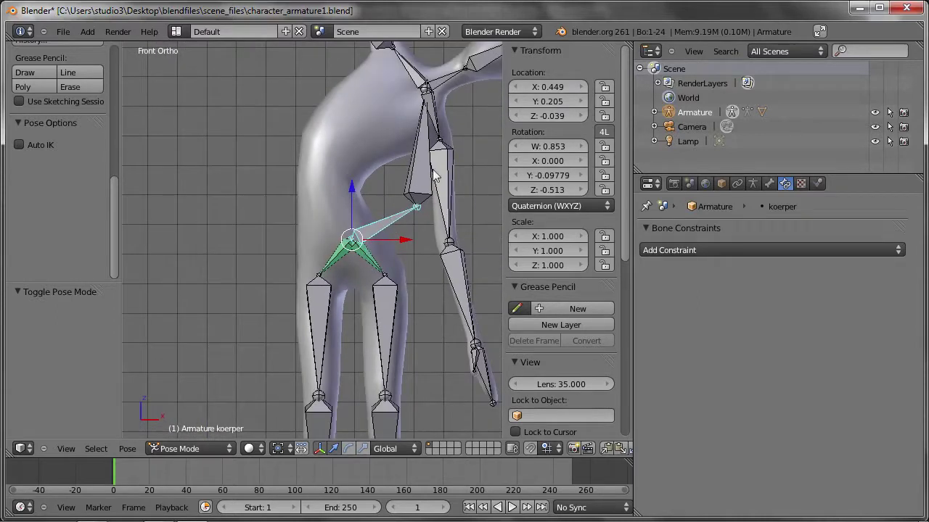
key(Tab)
scroll(341, 234, down, 1)
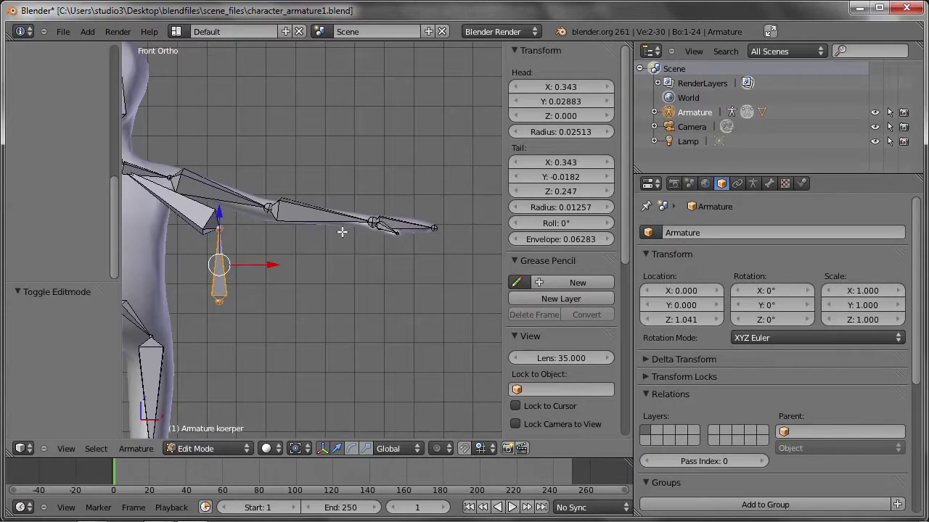
scroll(340, 237, down, 1)
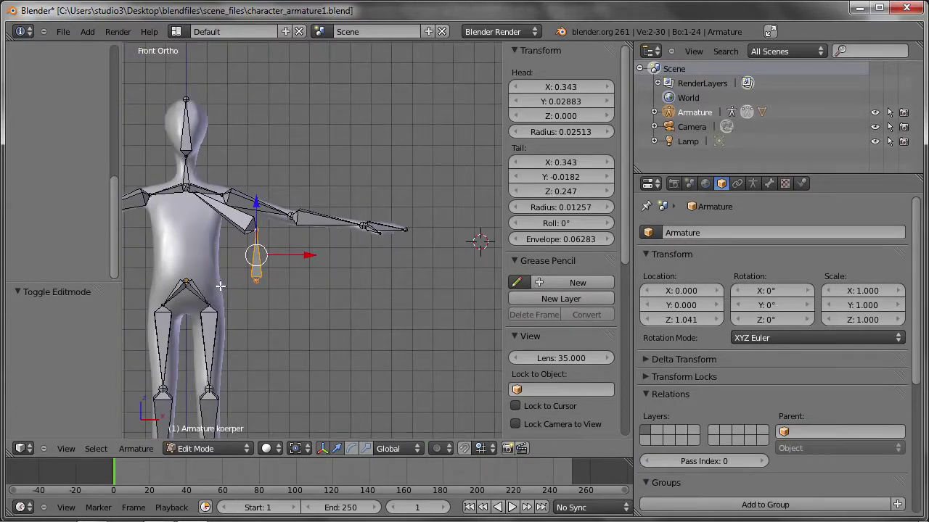
- Check huefte_R and koerper against their Edit Mode rest pose, then undo the last change
key(Tab)
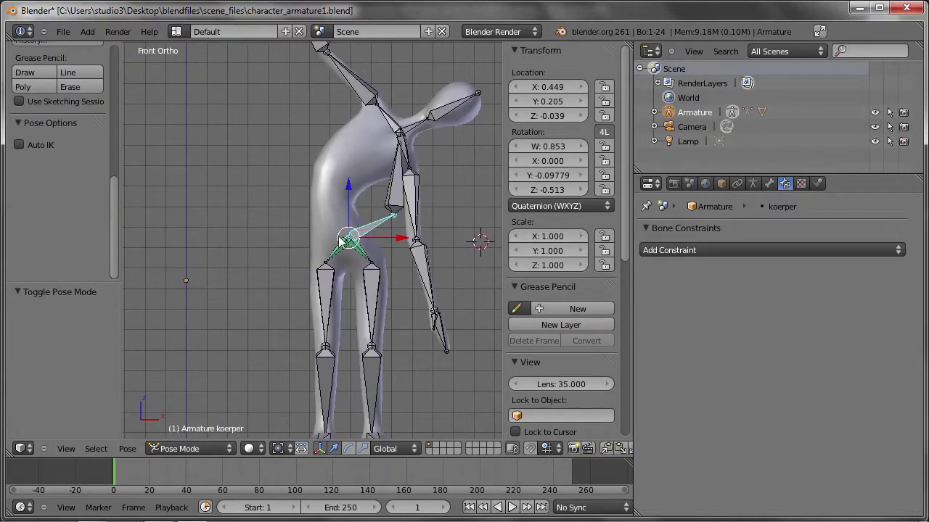
right_click(347, 249)
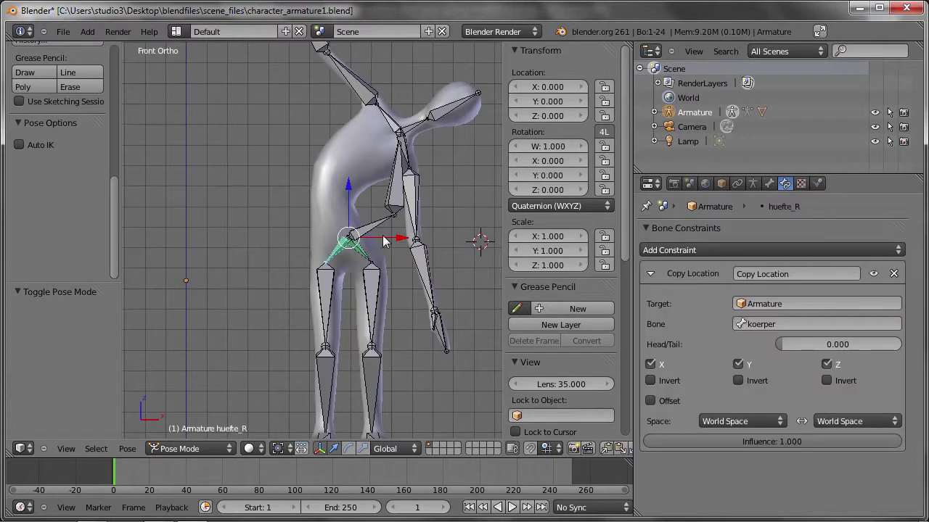
key(Tab)
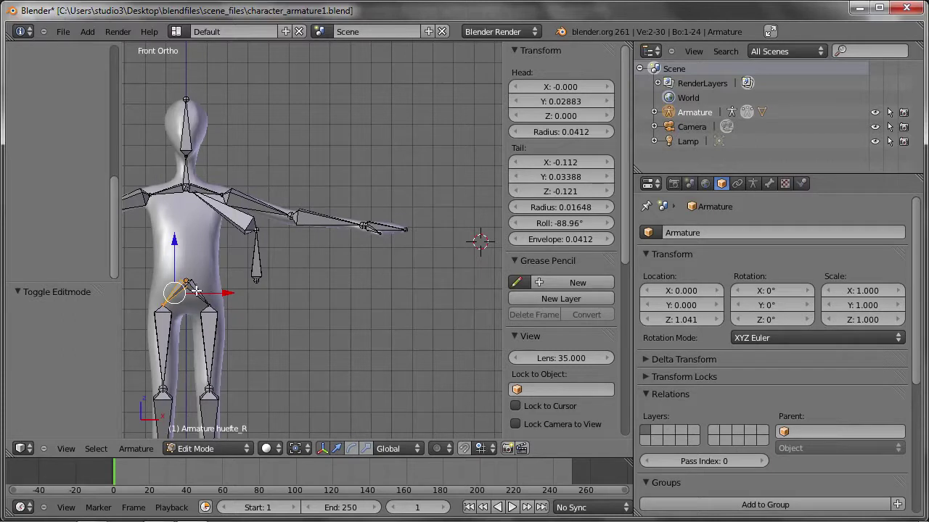
key(Tab)
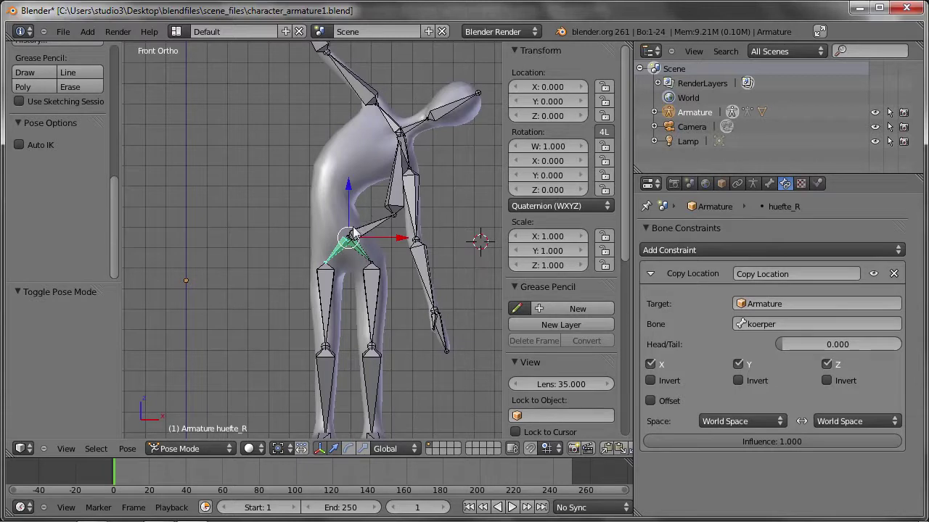
right_click(373, 232)
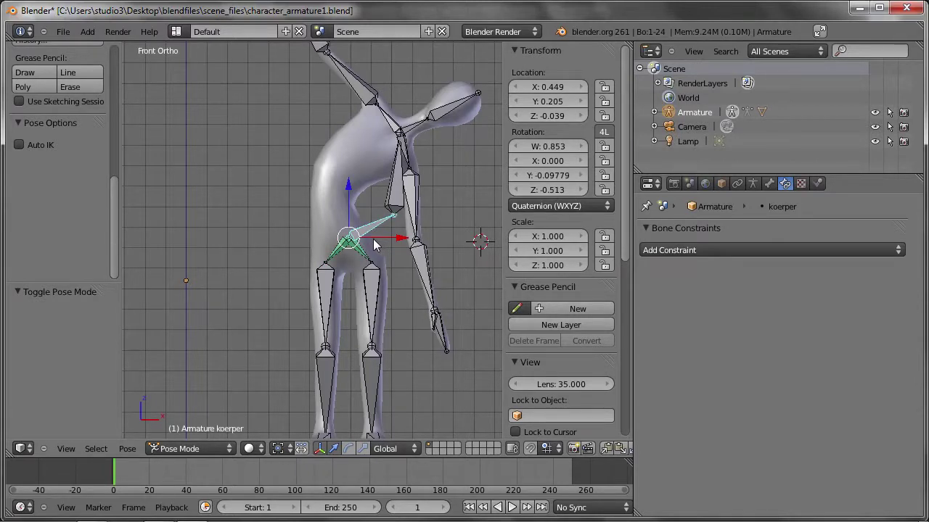
key(Tab)
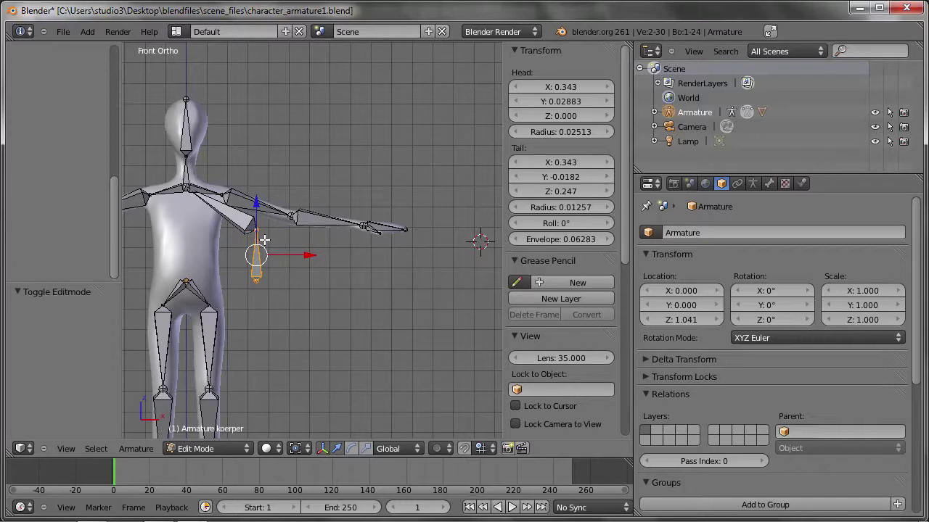
key(ctrl+z)
key(ctrl+z)
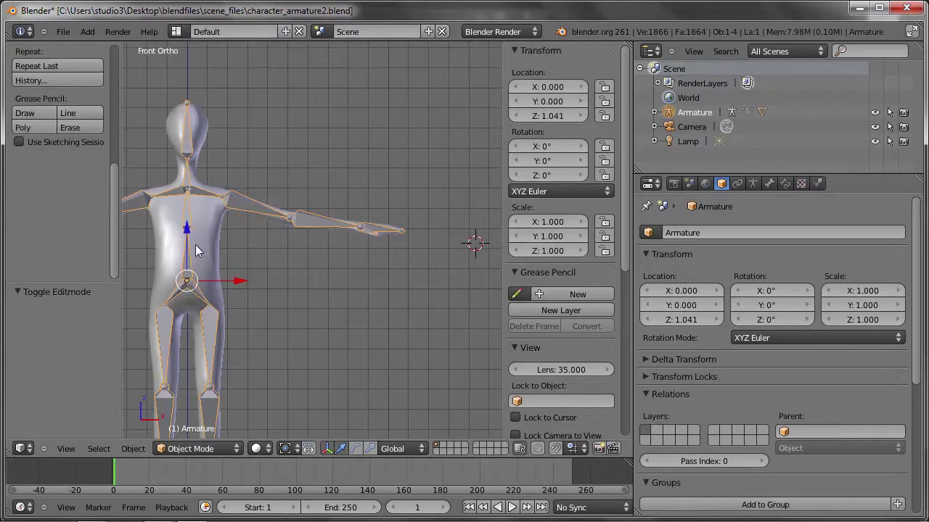
- In Pose Mode, try moving koerper and rotating the chest bone brust, cancelling both
key(ctrl+Tab)
key(g)
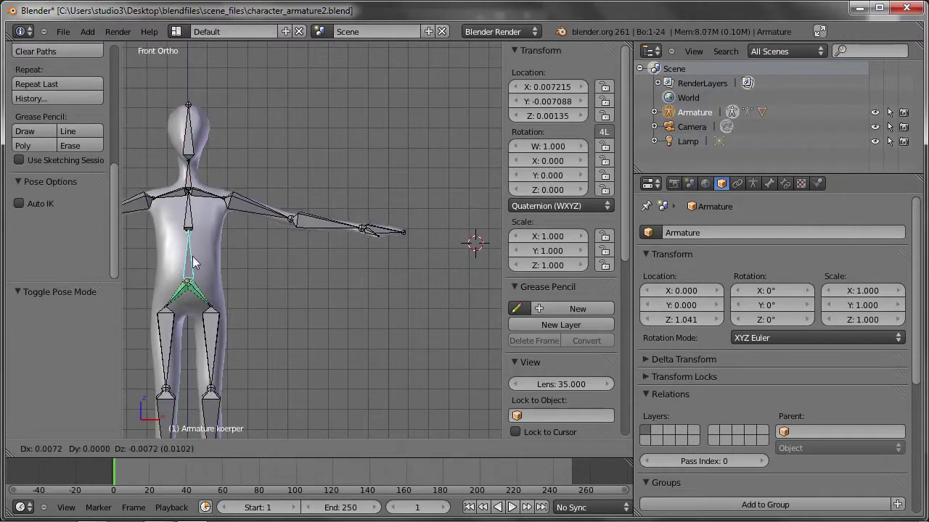
right_click(305, 207)
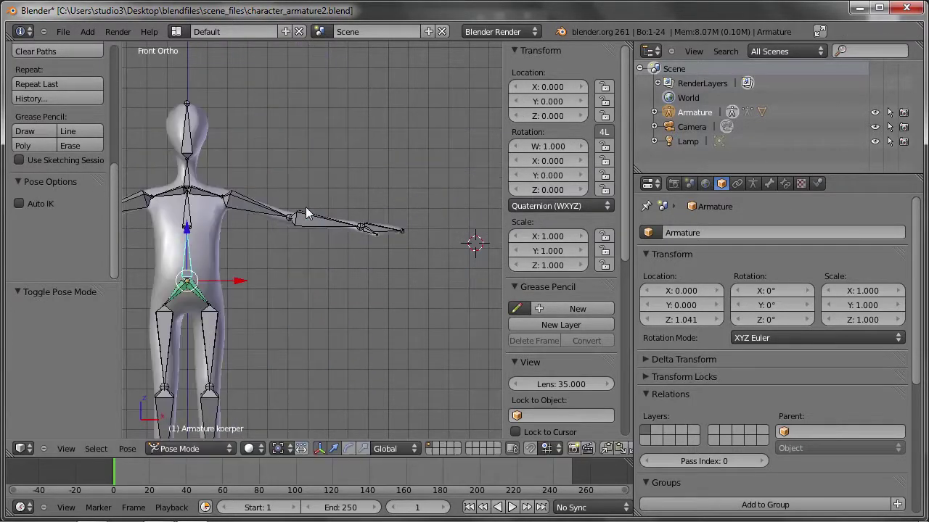
right_click(190, 212)
key(r)
right_click(233, 211)
- Move the whole rig via koerper, then clear location and rotation on all bones
right_click(187, 250)
key(g)
click(247, 198)
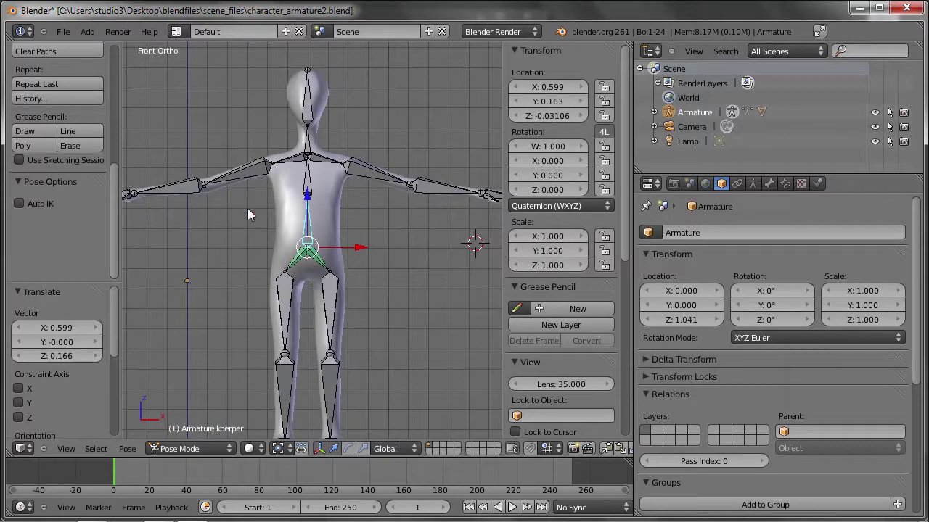
key(a)
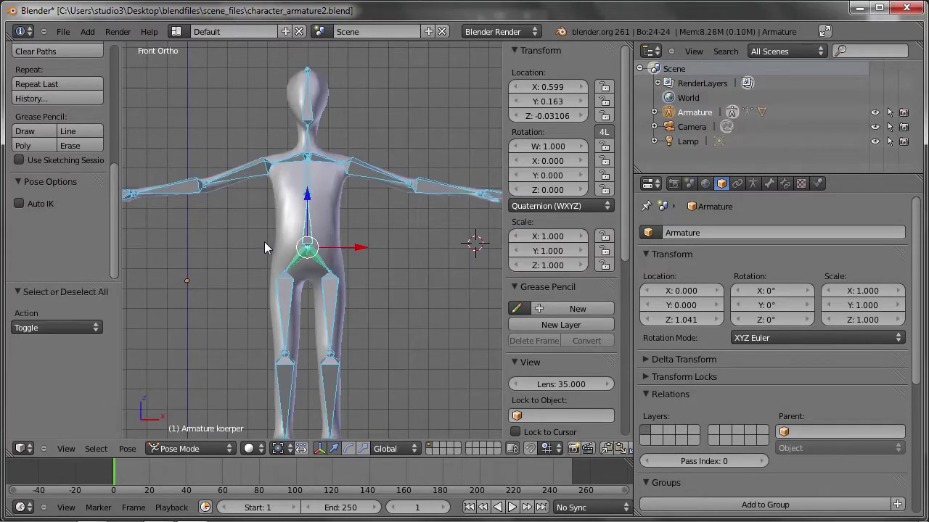
key(alt+g)
key(alt+r)
shift+middle_drag(246, 297, 345, 256)
scroll(306, 277, down, 2)
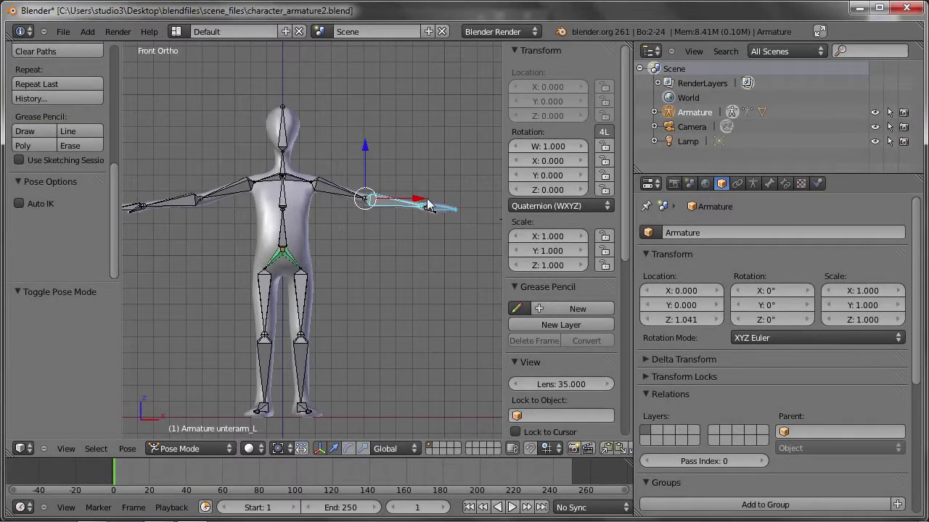
right_click(430, 207)
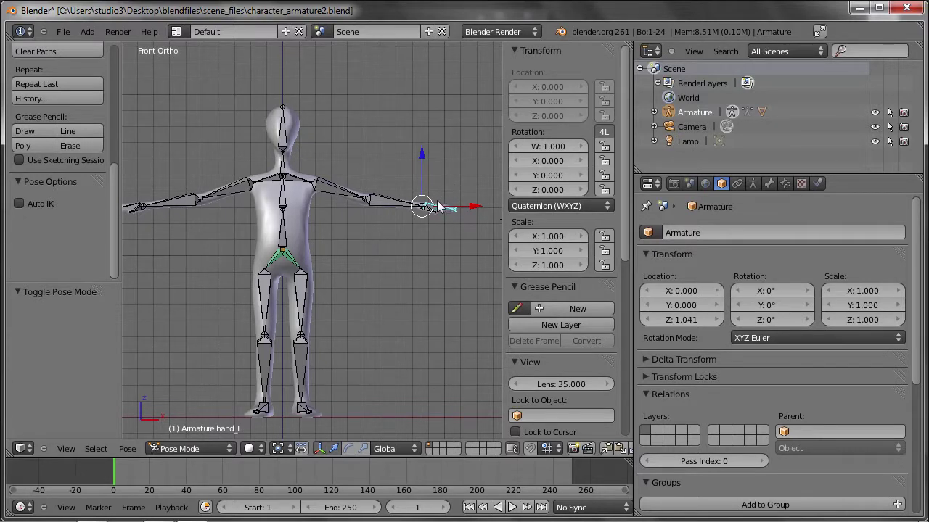
key(r)
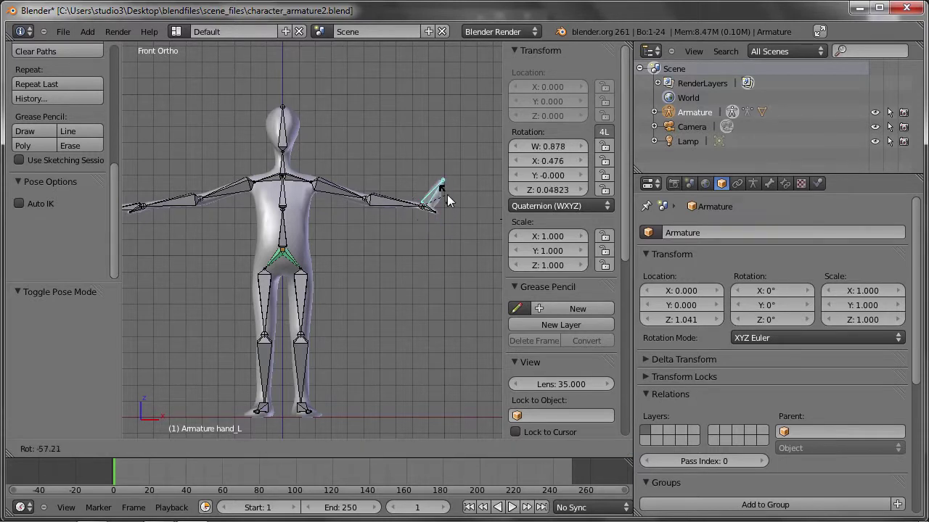
right_click(420, 233)
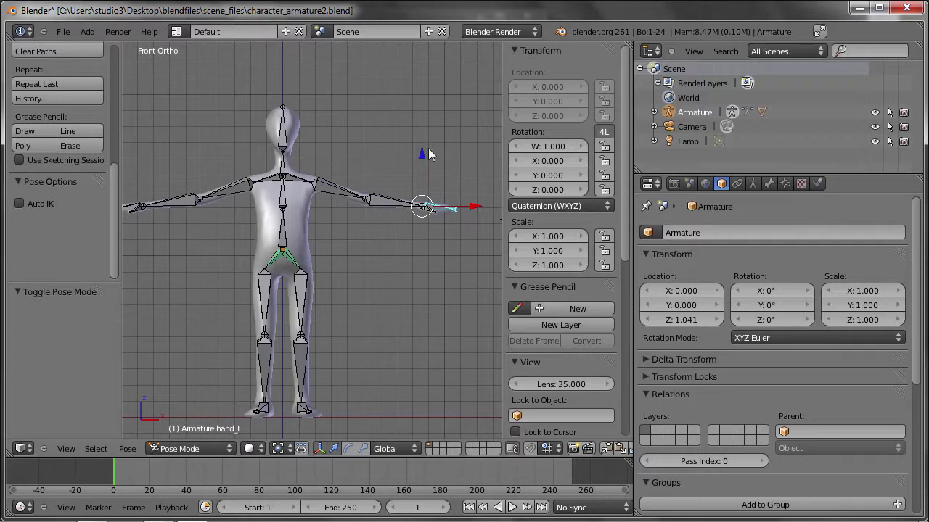
scroll(385, 200, up, 2)
key(alt+g)
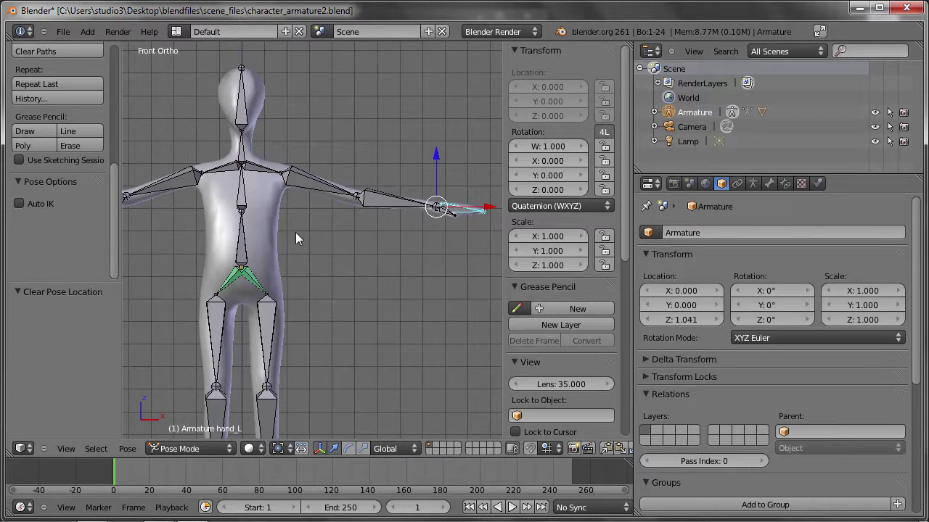
- Zoom in on the left arm, add the forearm bone to the hand selection, and call up Add Constraint (with Targets)
mouse_move(397, 221)
shift+middle_down()
mouse_move(378, 235)
mouse_move(408, 223)
shift+middle_up()
scroll(399, 214, up, 4)
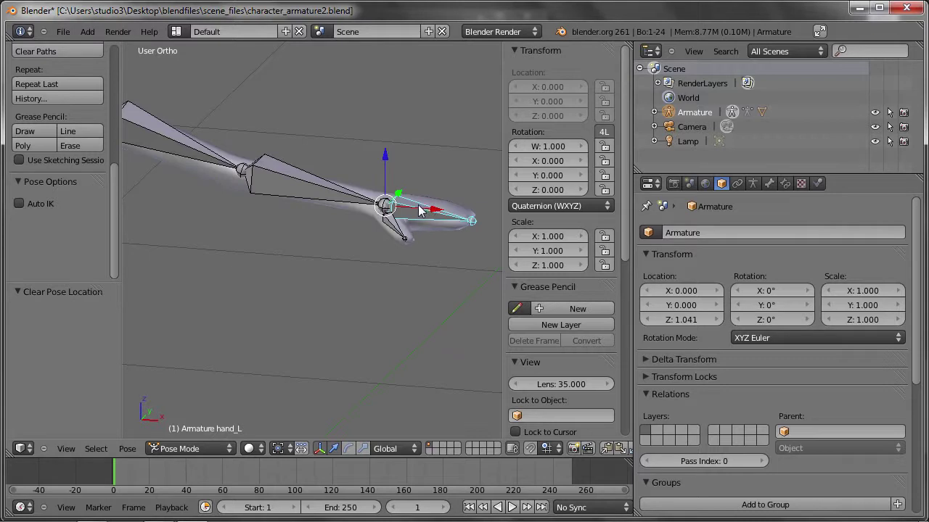
right_click(282, 181)
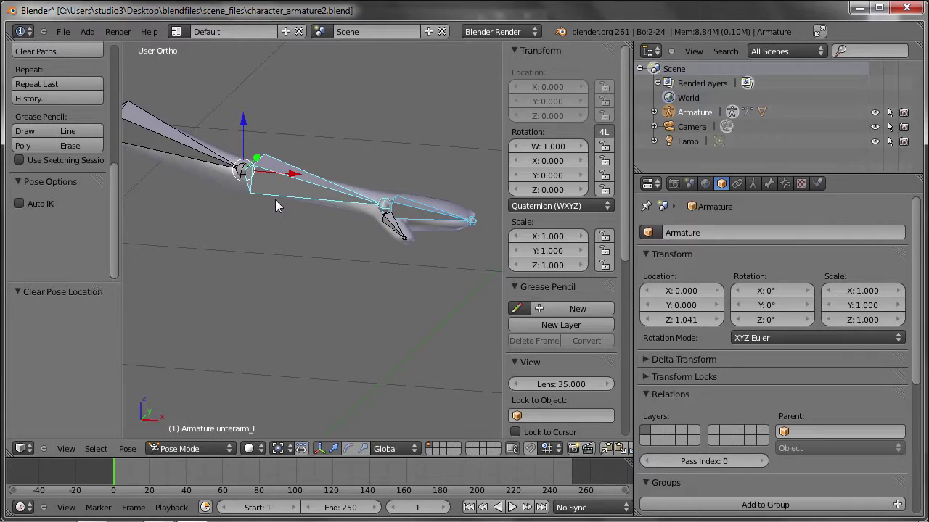
key(shift+ctrl+c)
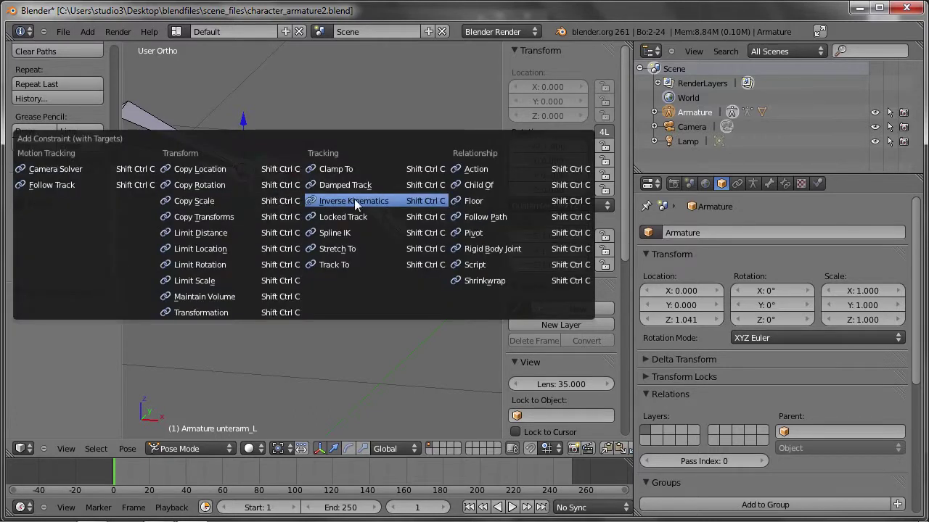
- Add an Inverse Kinematics constraint to unterarm_L, then zoom out to frame the whole character
click(399, 201)
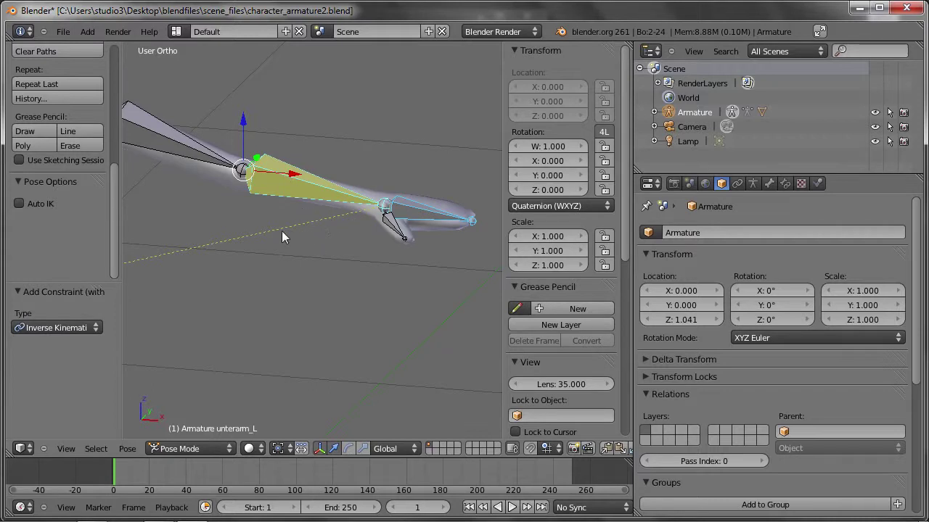
scroll(191, 253, down, 2)
scroll(191, 253, down, 2)
scroll(190, 254, down, 1)
shift+middle_drag(259, 260, 324, 203)
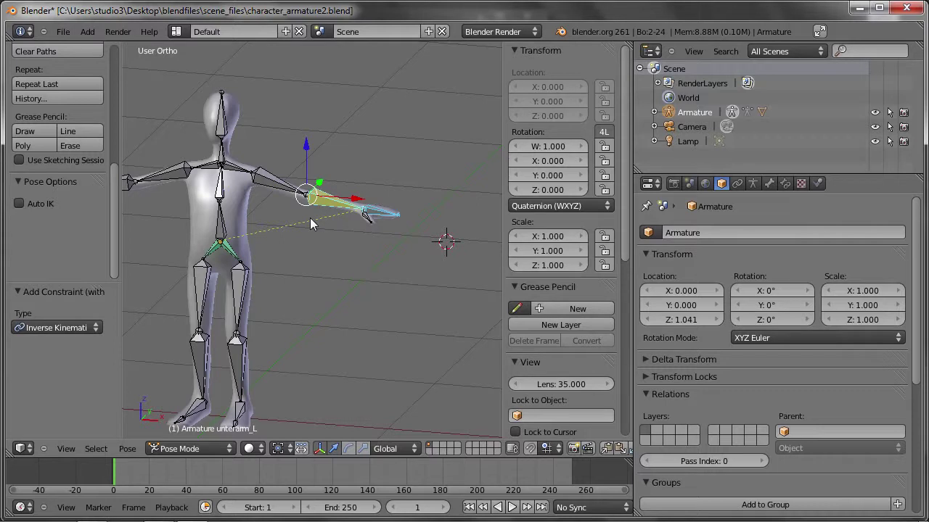
- Select only the forearm and set its IK constraint's target bone to hand_L
click(333, 203)
click(785, 184)
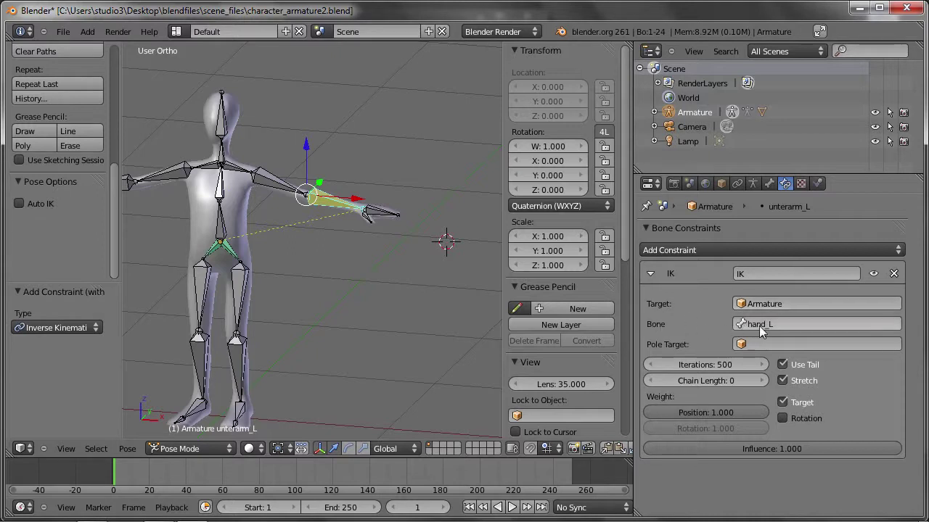
text(_L)
key(Return)
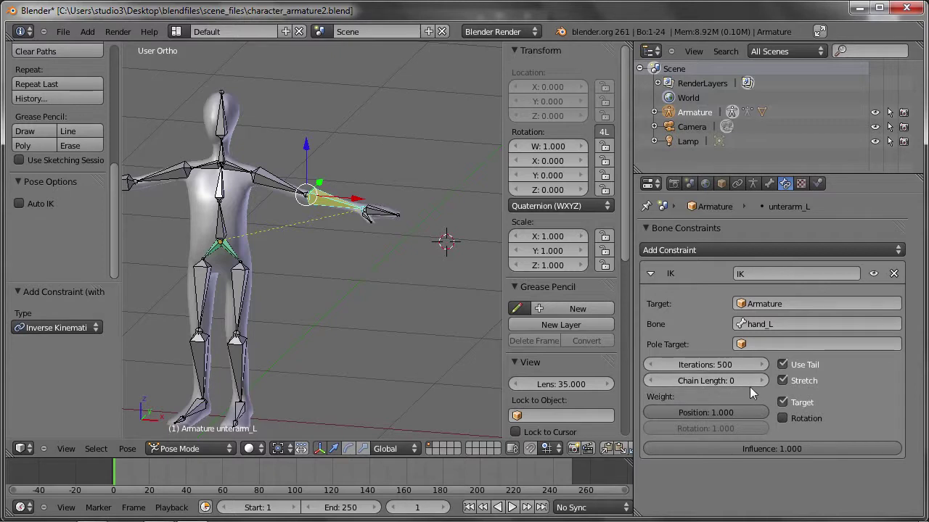
mouse_move(705, 381)
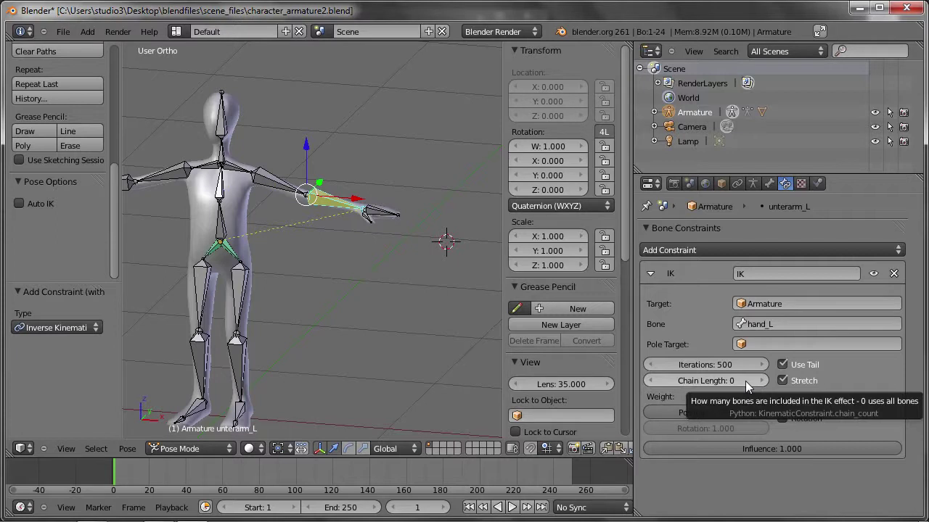
- Raise the IK Chain Length to 3 and reframe the character
click(763, 380)
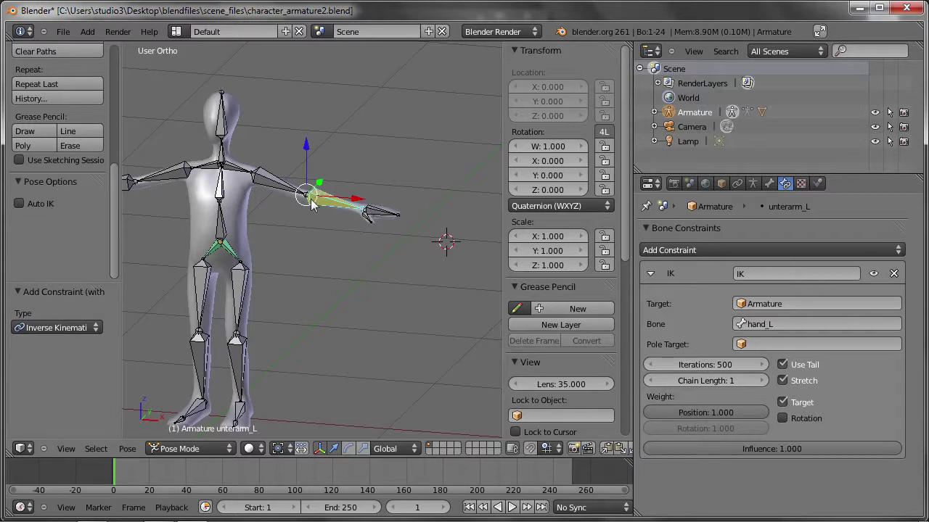
click(753, 380)
click(753, 380)
scroll(304, 181, up, 2)
scroll(217, 160, up, 4)
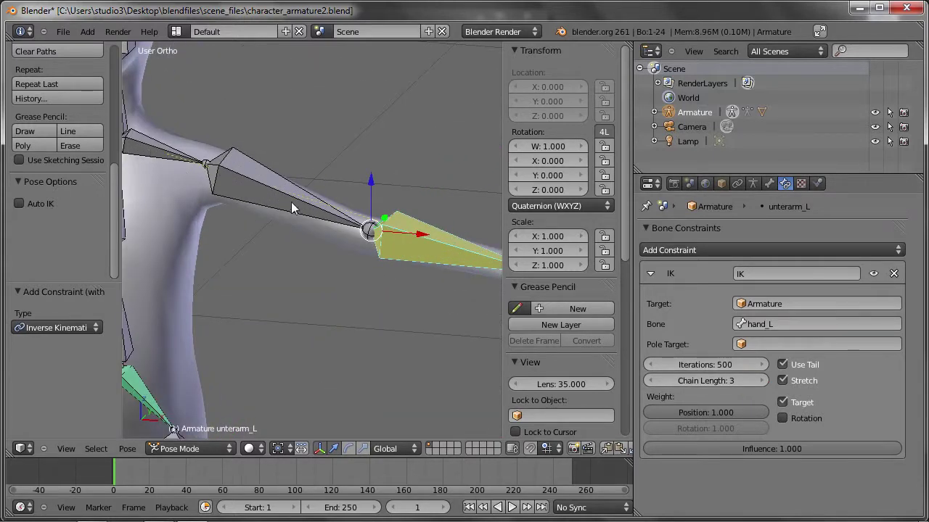
scroll(291, 202, down, 3)
scroll(291, 202, down, 3)
middle_drag(209, 175, 318, 238)
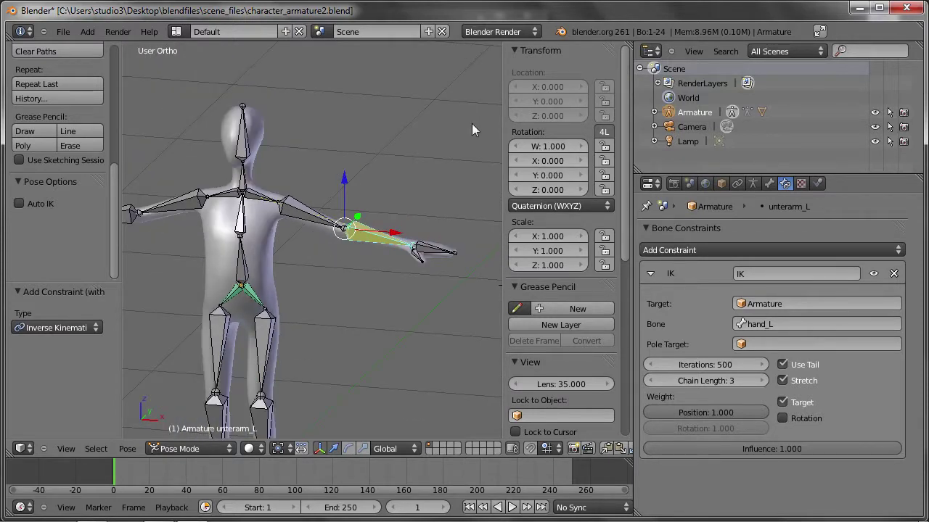
- Select hand_L and test-rotate it, cancelling the rotation
right_click(423, 241)
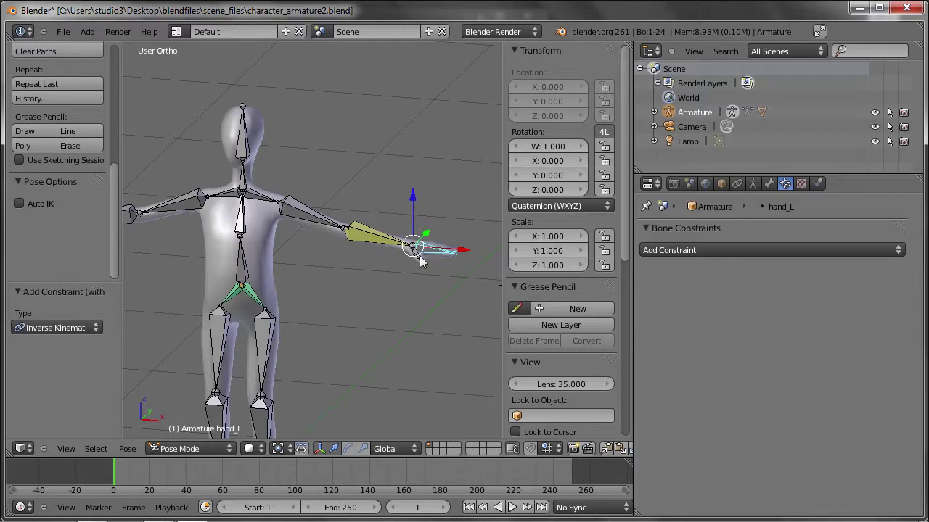
key(r)
right_click(396, 293)
- Clear hand_L's parent in Edit Mode, then test-move it in Pose Mode and cancel
key(Tab)
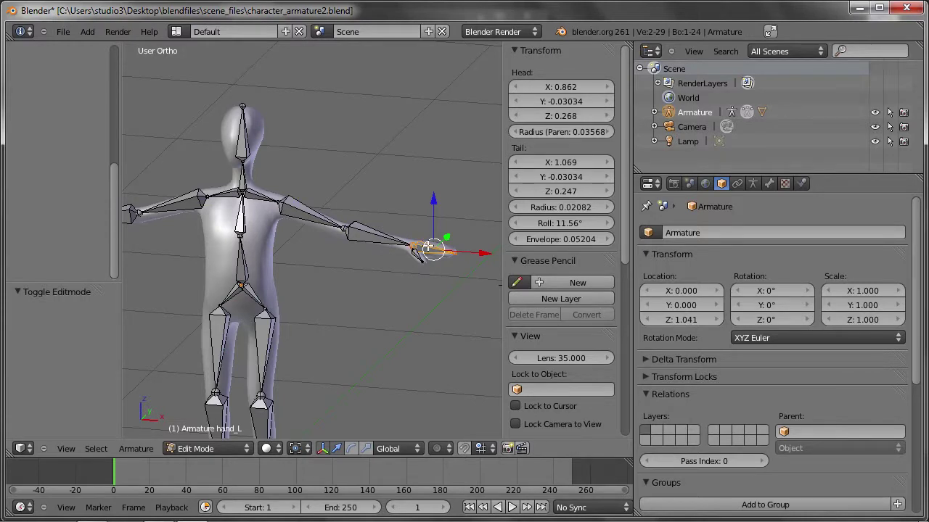
key(alt+p)
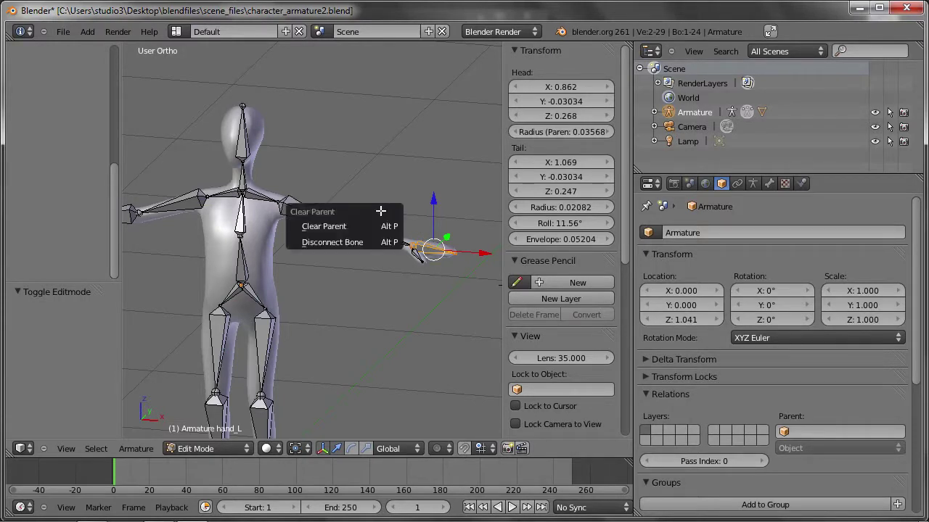
click(349, 229)
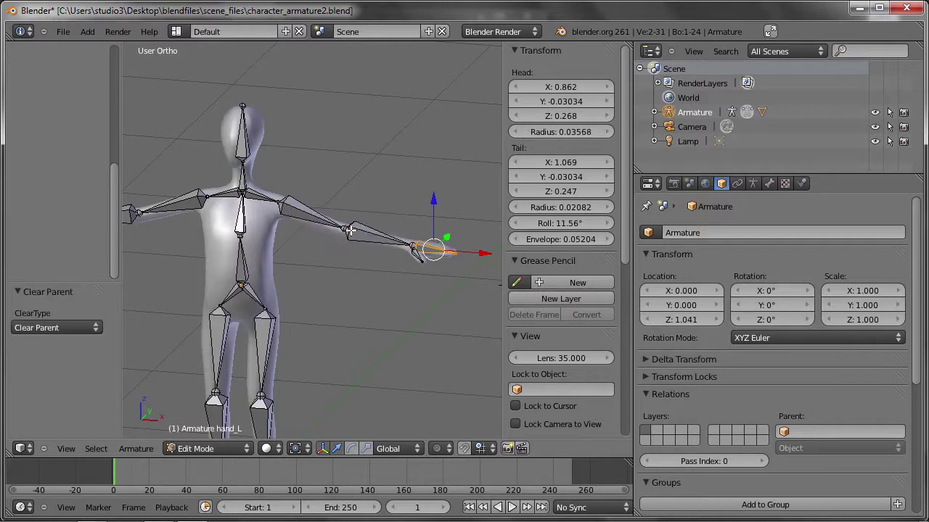
key(ctrl+Tab)
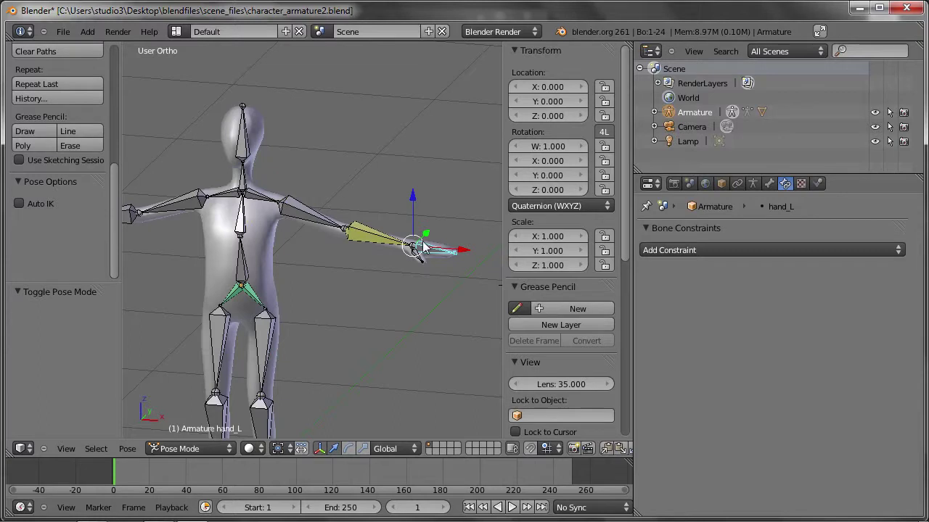
mouse_move(414, 247)
mouse_down()
mouse_move(330, 180)
mouse_move(405, 166)
mouse_move(312, 218)
mouse_move(385, 327)
mouse_move(402, 173)
mouse_move(317, 259)
mouse_move(384, 317)
mouse_move(425, 186)
mouse_move(356, 130)
mouse_move(249, 275)
mouse_move(217, 269)
mouse_move(244, 238)
mouse_move(217, 264)
mouse_move(374, 330)
mouse_move(428, 232)
mouse_move(398, 232)
mouse_move(385, 272)
mouse_up()
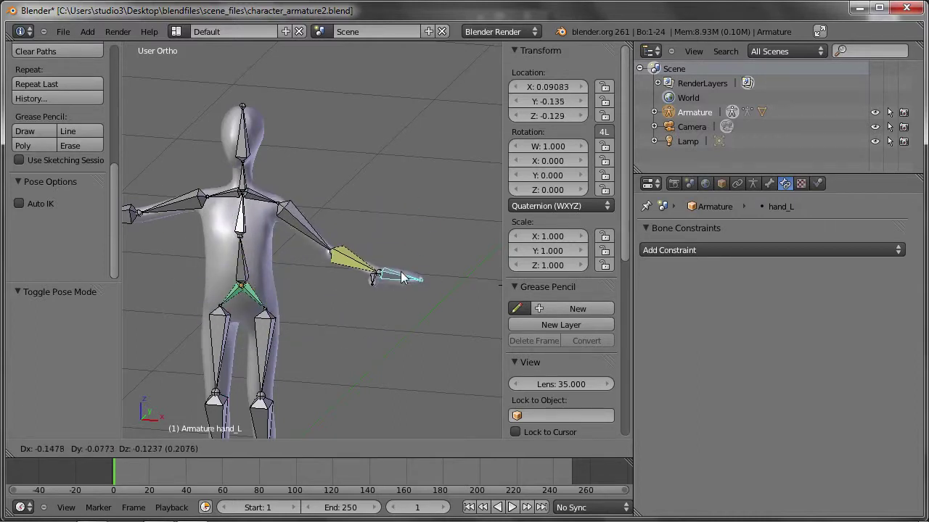
right_click(385, 272)
- Return to Edit Mode and select the thumb bone daumen_L
middle_drag(412, 249, 420, 272)
key(Tab)
right_click(420, 257)
scroll(417, 261, up, 4)
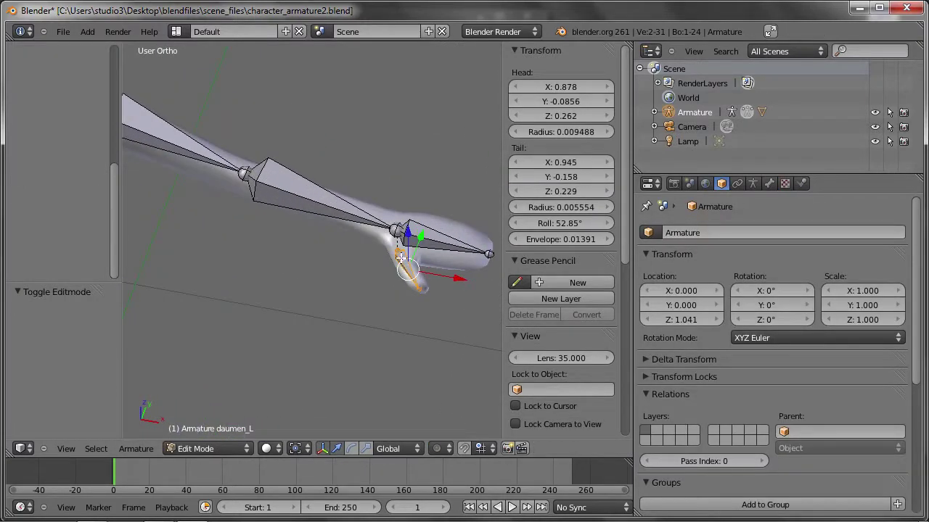
- Check daumen_L's bone properties, parent it to hand_L with Keep Offset, and return to Pose Mode
click(769, 183)
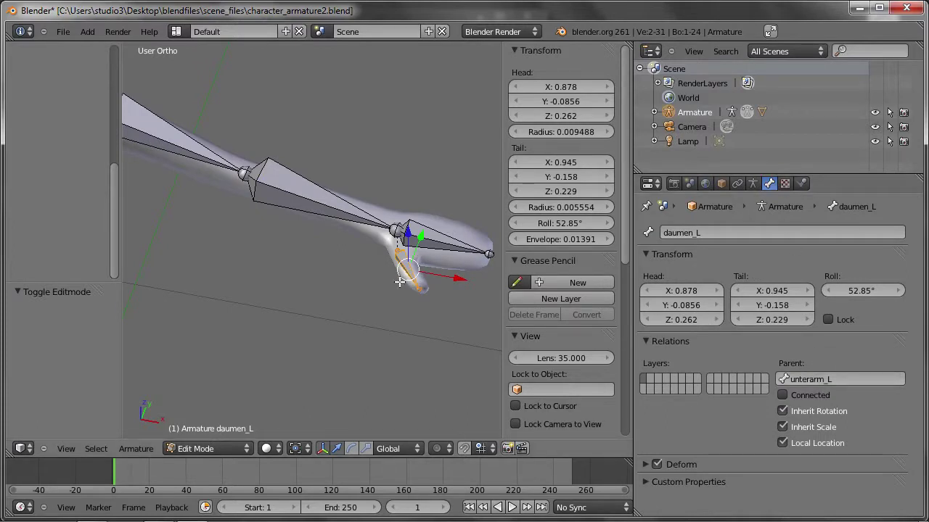
shift+right_click(435, 239)
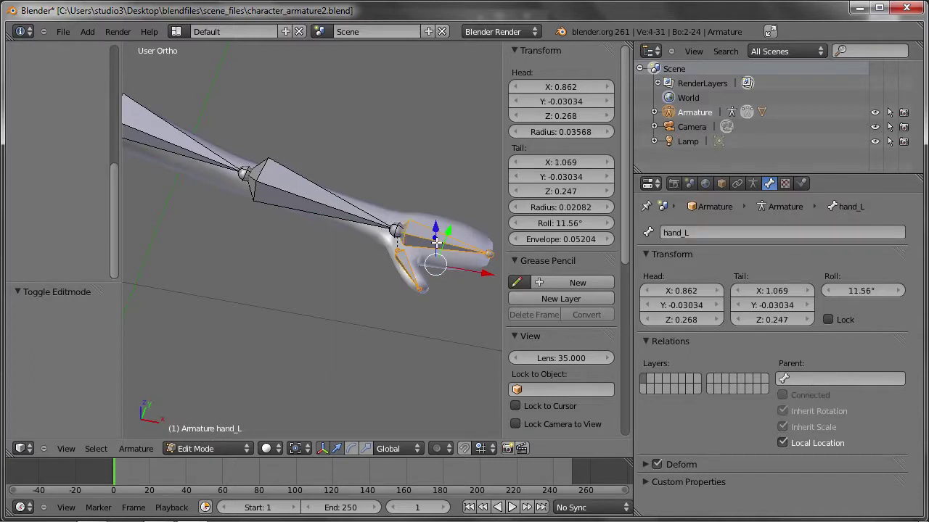
key(ctrl+p)
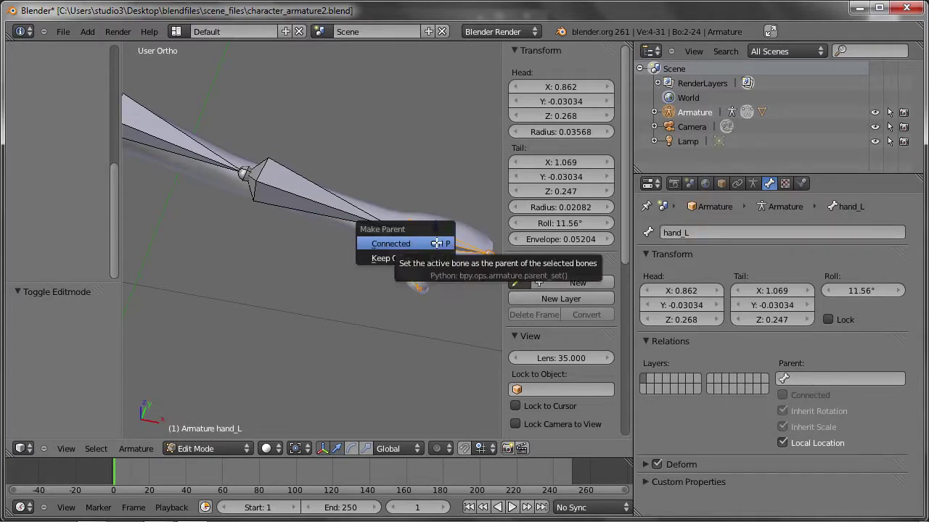
click(382, 258)
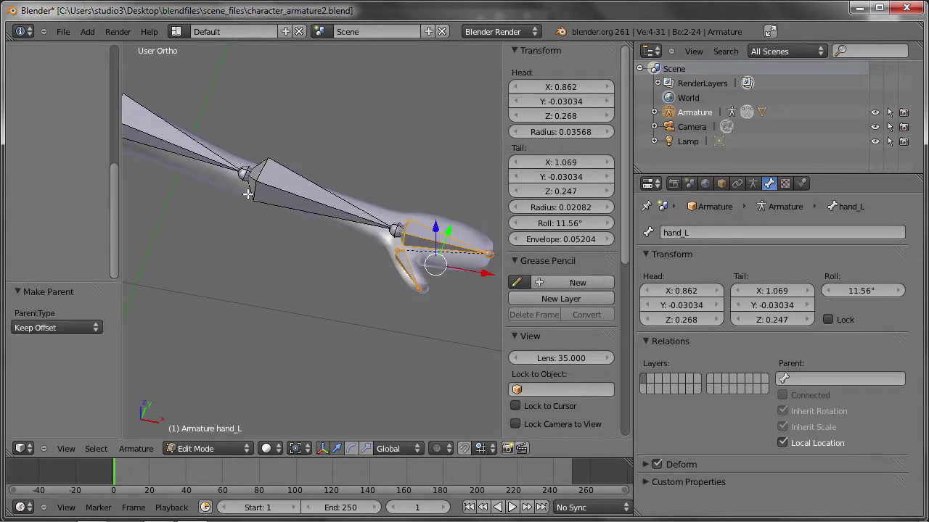
key(ctrl+Tab)
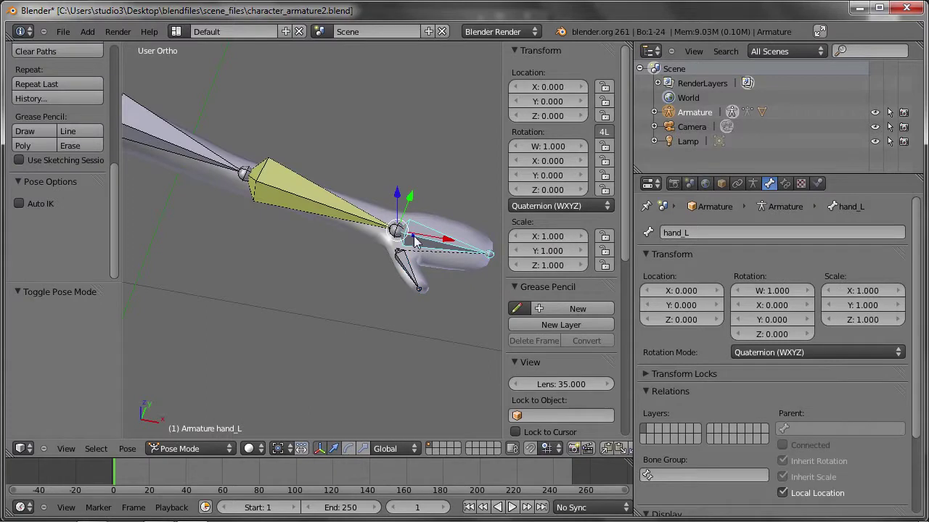
- Test the rig by repeatedly moving and rotating the hand_L bone
scroll(429, 215, down, 3)
key(g)
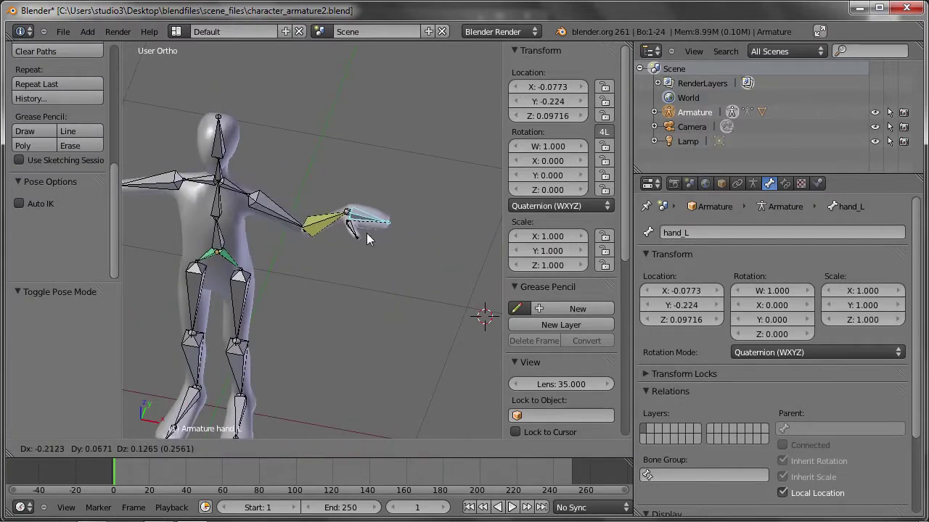
click(342, 313)
key(r)
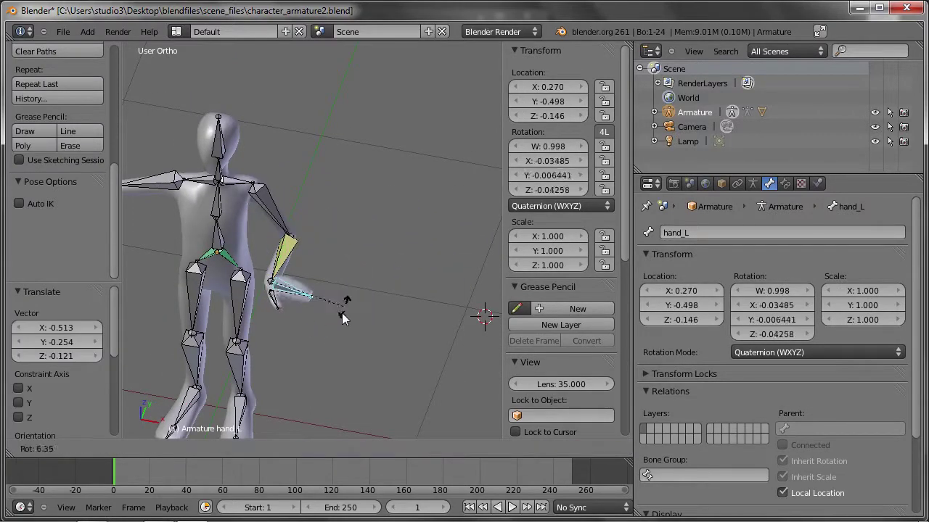
click(286, 311)
key(g)
click(271, 376)
key(g)
click(296, 273)
middle_drag(296, 273, 323, 251)
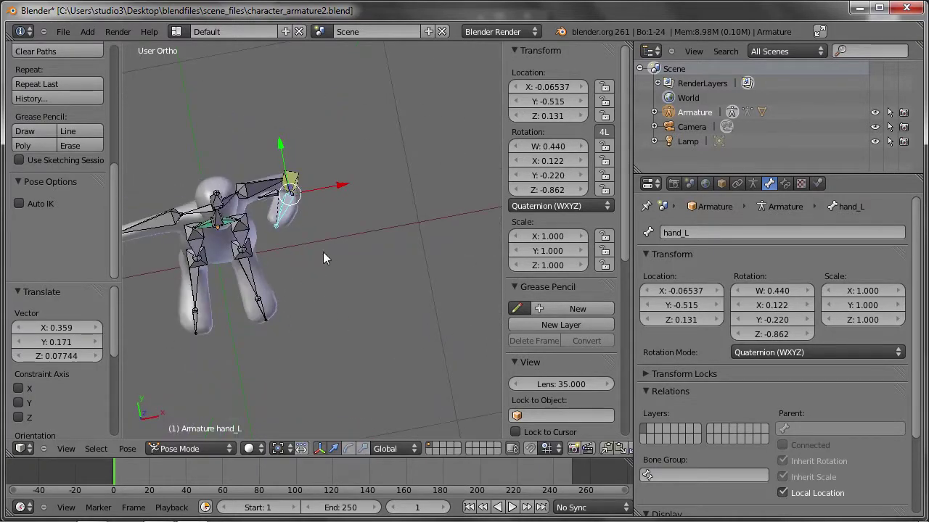
middle_drag(327, 333, 361, 317)
key(r)
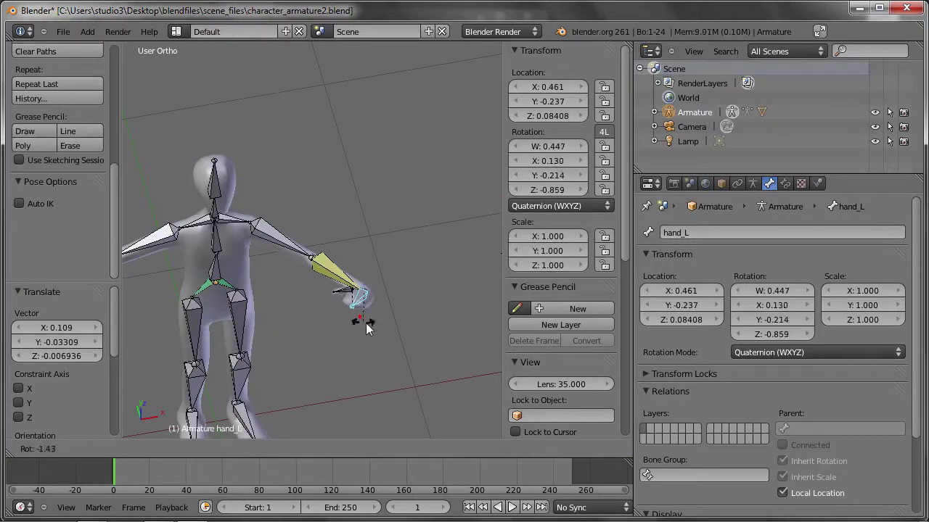
click(416, 320)
- Rotate the thumb daumen_L, upper arm oberarm_L and shoulder schulter_L to check deformation
right_click(354, 314)
key(r)
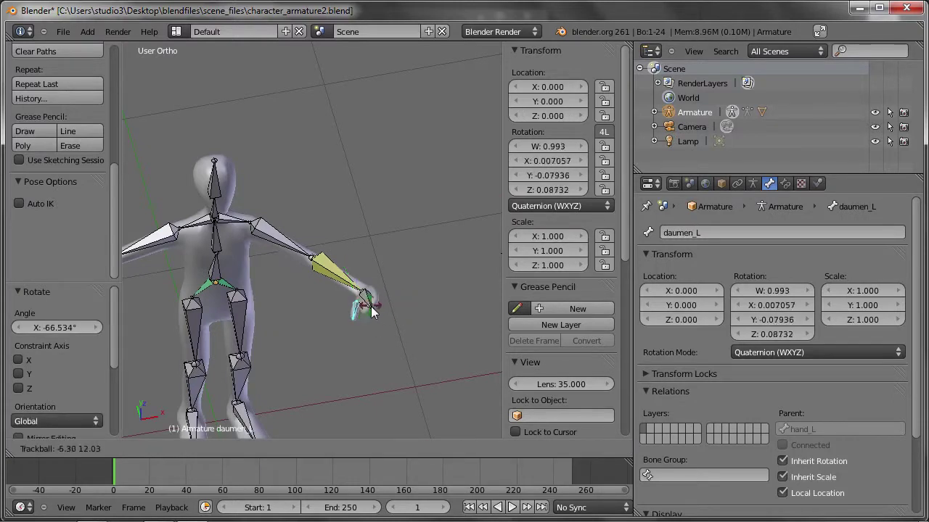
click(371, 306)
right_click(304, 254)
key(r)
click(289, 264)
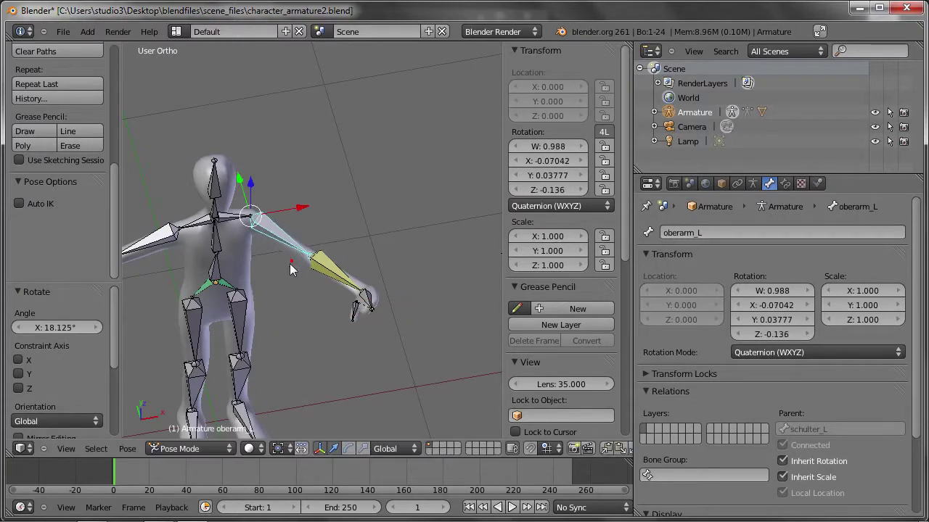
right_click(239, 219)
key(r)
click(240, 247)
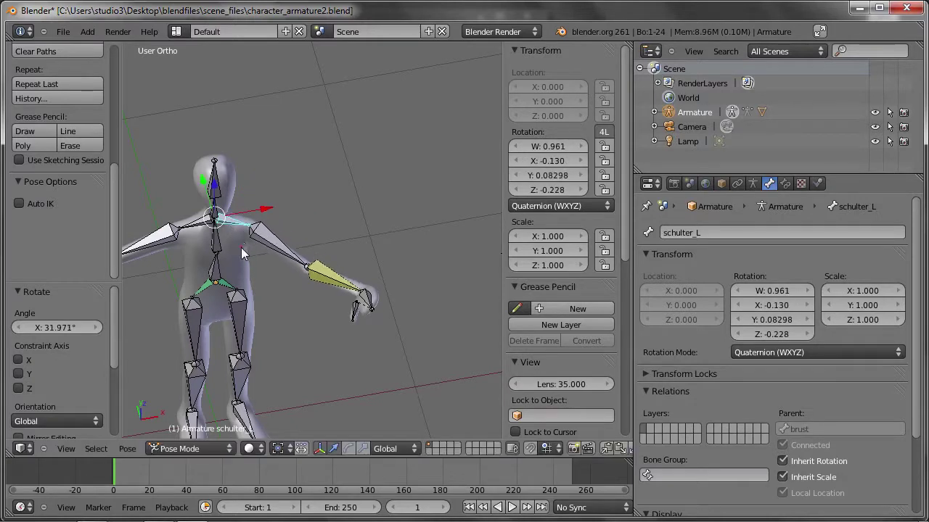
middle_drag(242, 242, 279, 241)
right_click(280, 242)
key(r)
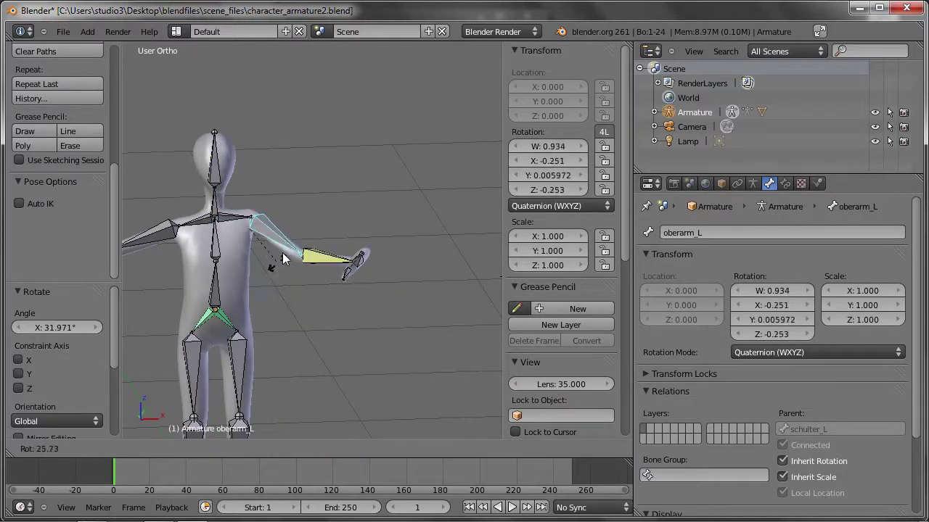
click(277, 261)
- Move hand_L several times, once constrained to X, to bend the arm, then select oberarm_R
right_click(347, 261)
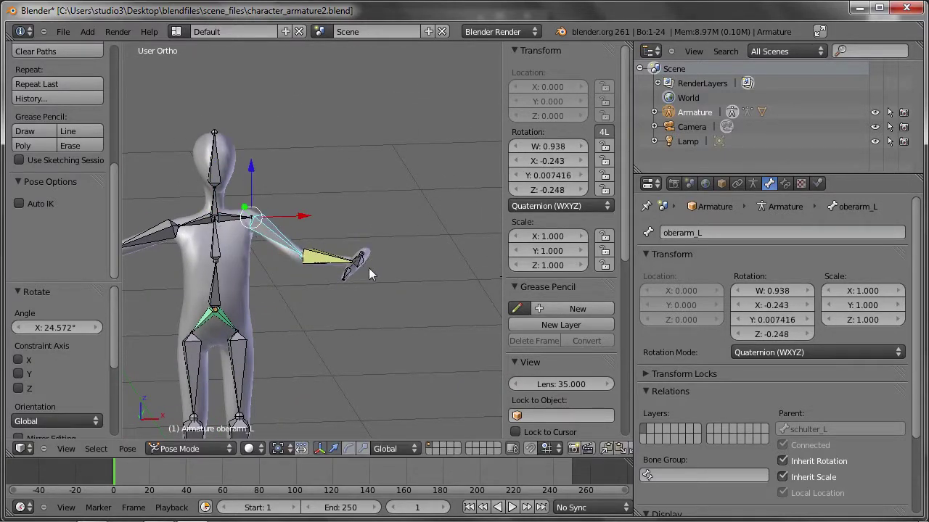
middle_drag(368, 268, 386, 264)
key(g)
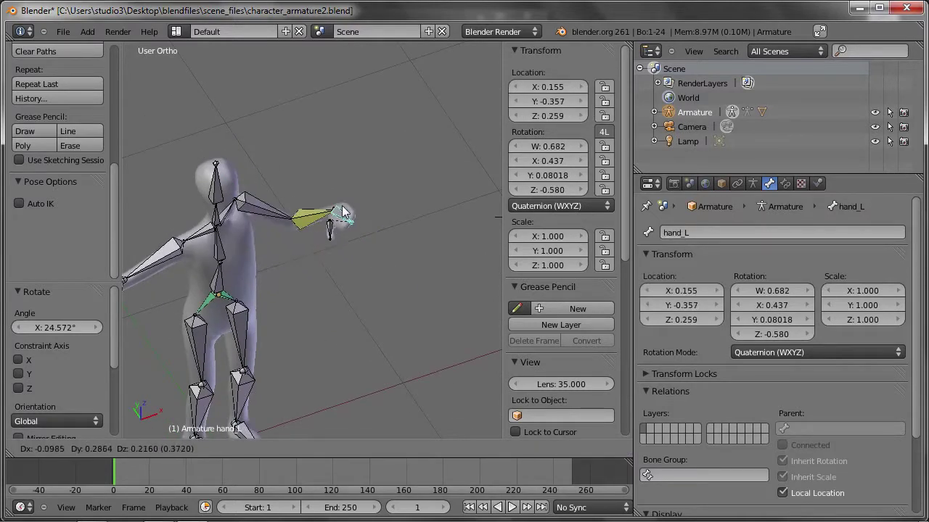
key(x)
click(325, 270)
mouse_move(326, 269)
middle_down()
mouse_move(370, 284)
mouse_move(341, 269)
middle_up()
key(g)
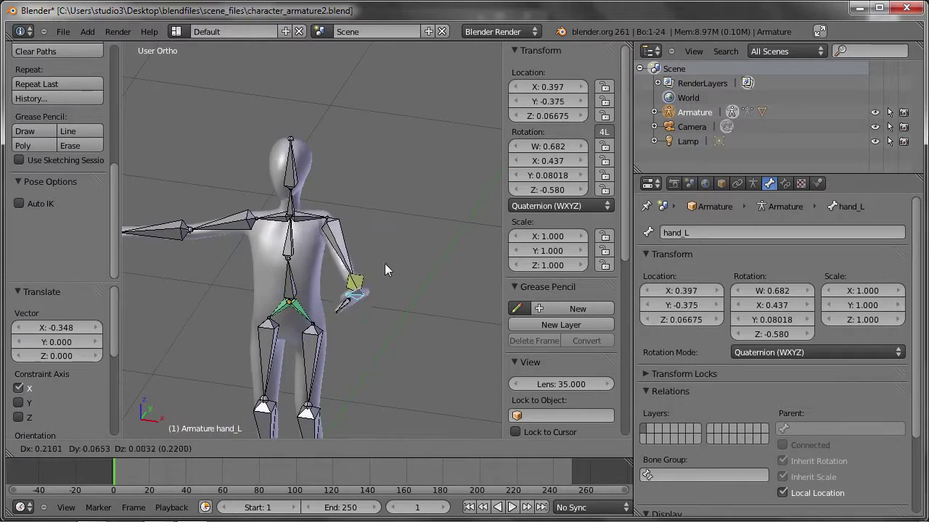
click(390, 312)
middle_drag(387, 306, 331, 310)
key(g)
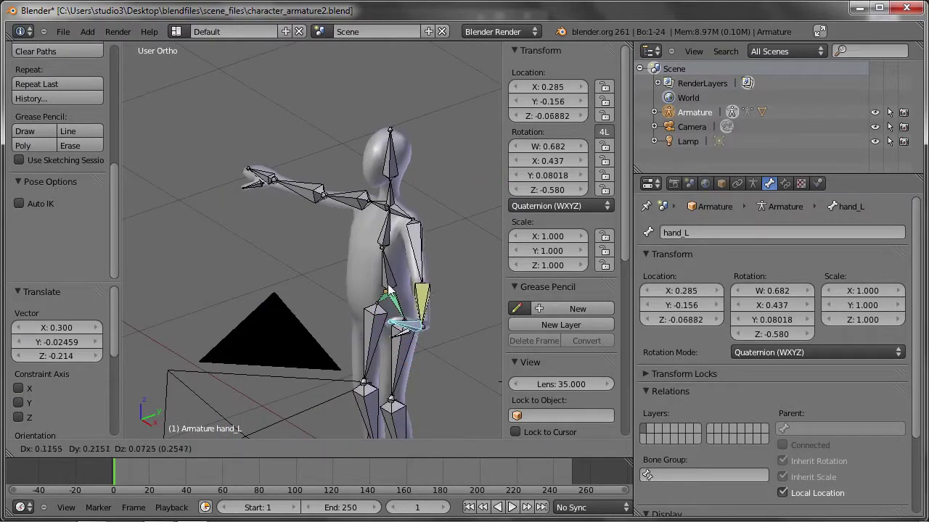
click(402, 286)
middle_drag(403, 286, 399, 304)
key(g)
click(406, 301)
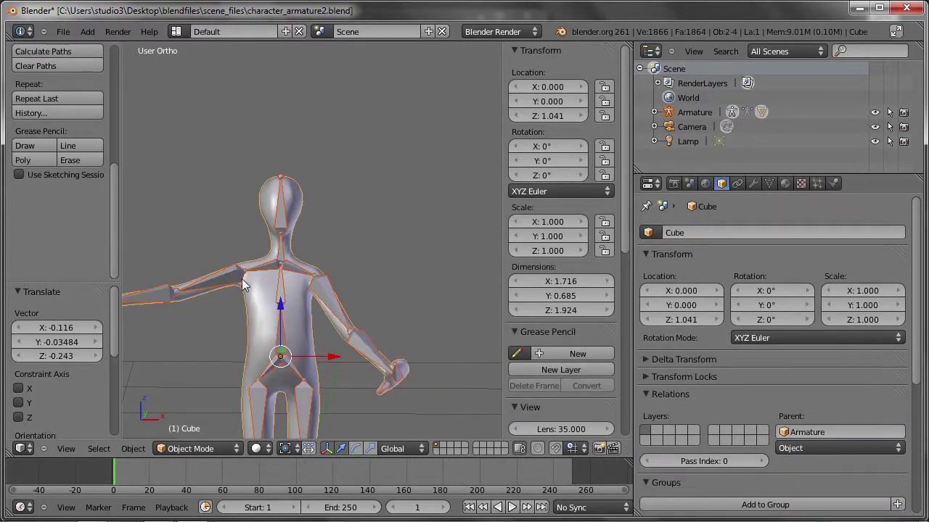
right_click(176, 305)
mouse_move(173, 312)
middle_down()
mouse_move(273, 249)
mouse_move(220, 251)
mouse_move(309, 297)
middle_up()
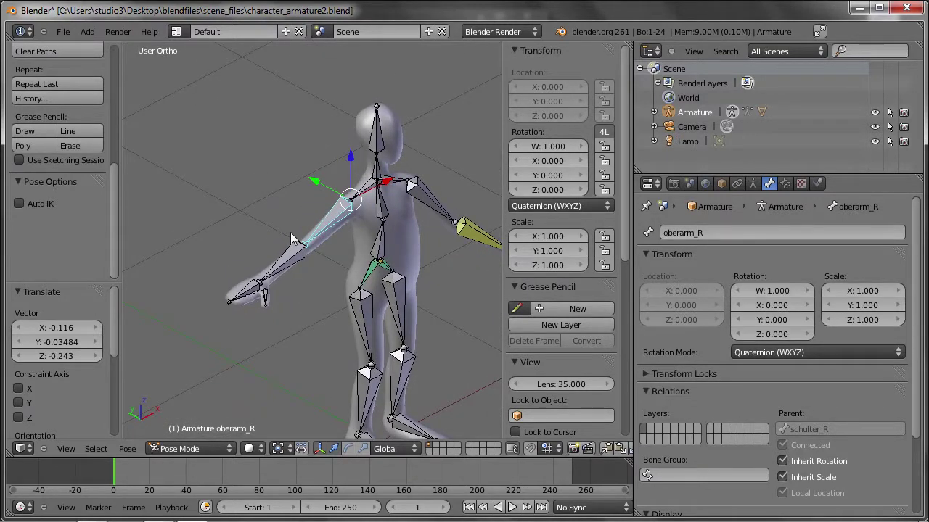
- Select hand_R and, in Edit Mode, add the forearm bone unterarm_R to the selection
right_click(246, 292)
click(176, 321)
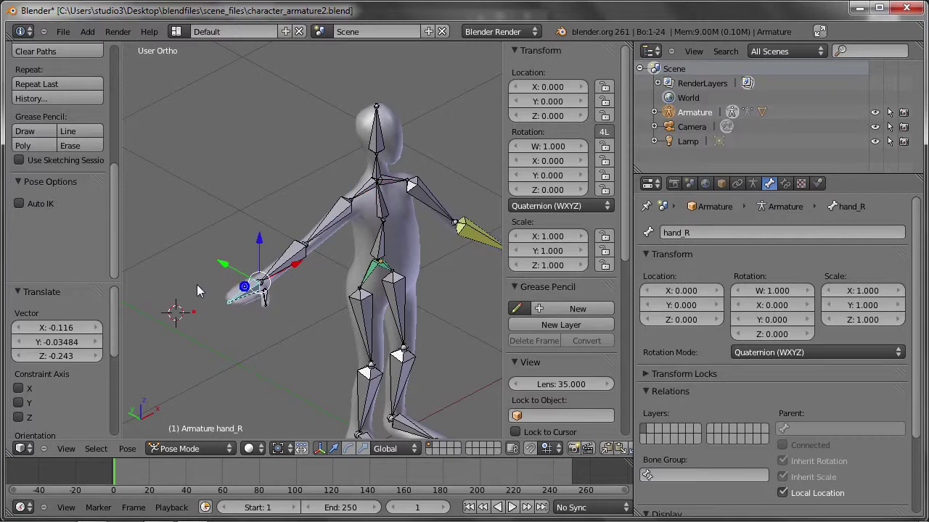
scroll(189, 312, up, 2)
scroll(229, 341, up, 2)
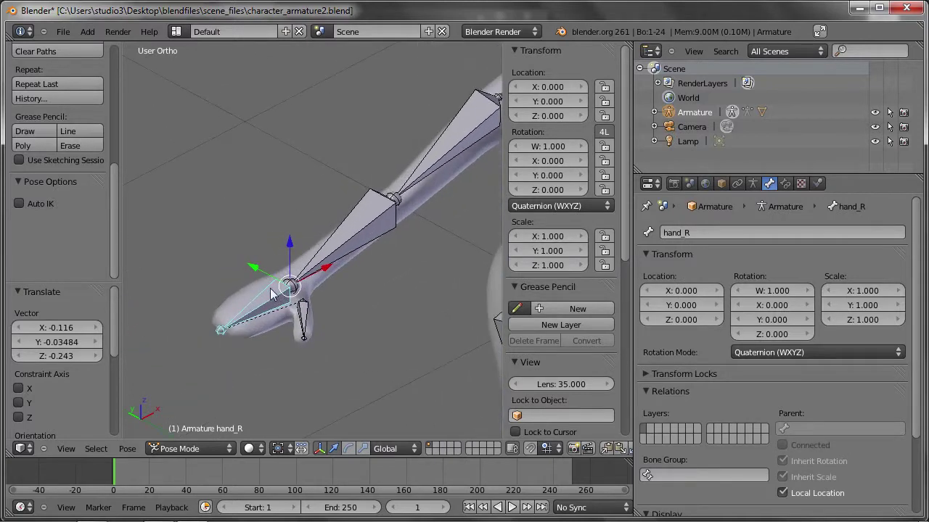
key(Tab)
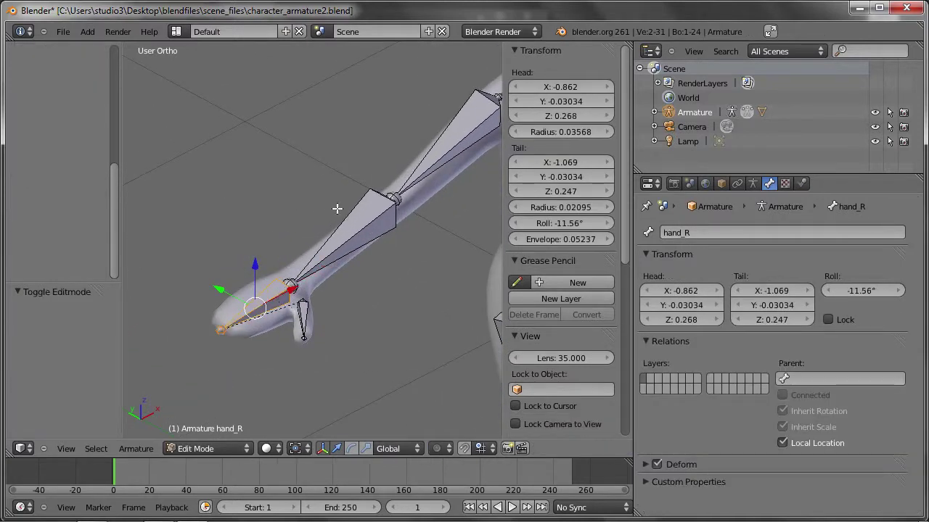
right_click(346, 235)
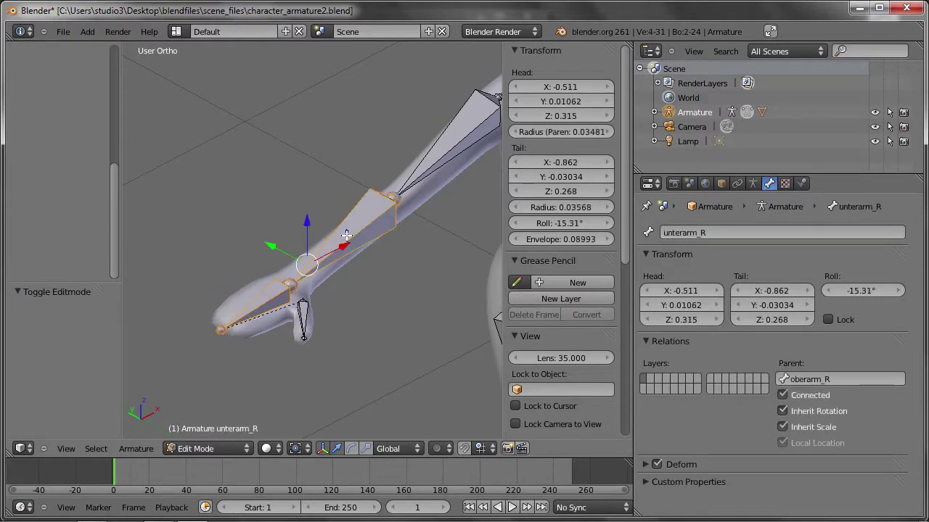
drag(113, 239, 122, 145)
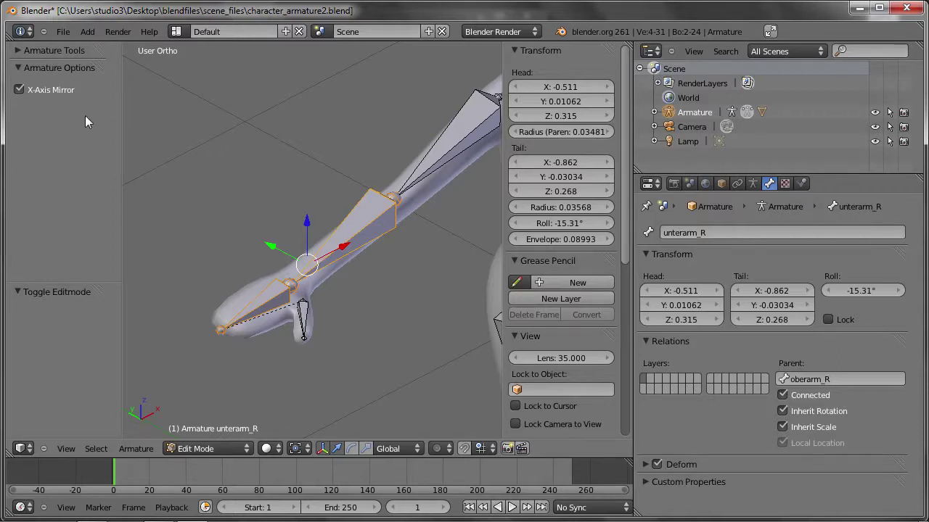
- Turn off X-Axis Mirror and parent hand_R to unterarm_R as Connected, back in Pose Mode
click(19, 90)
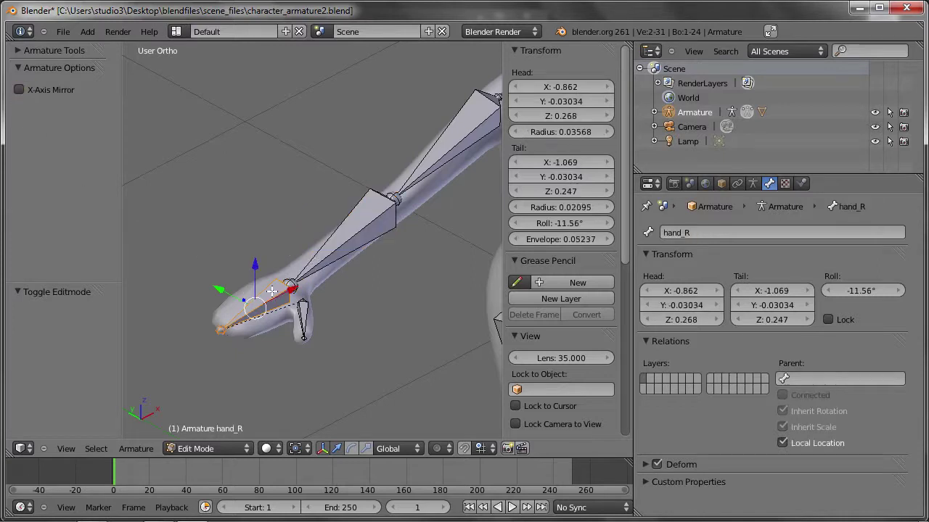
key(ctrl+p)
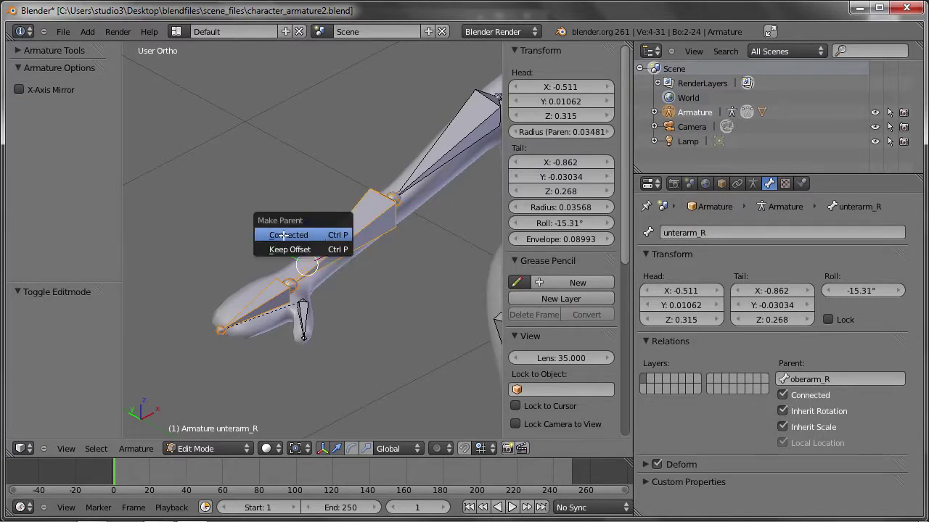
click(310, 235)
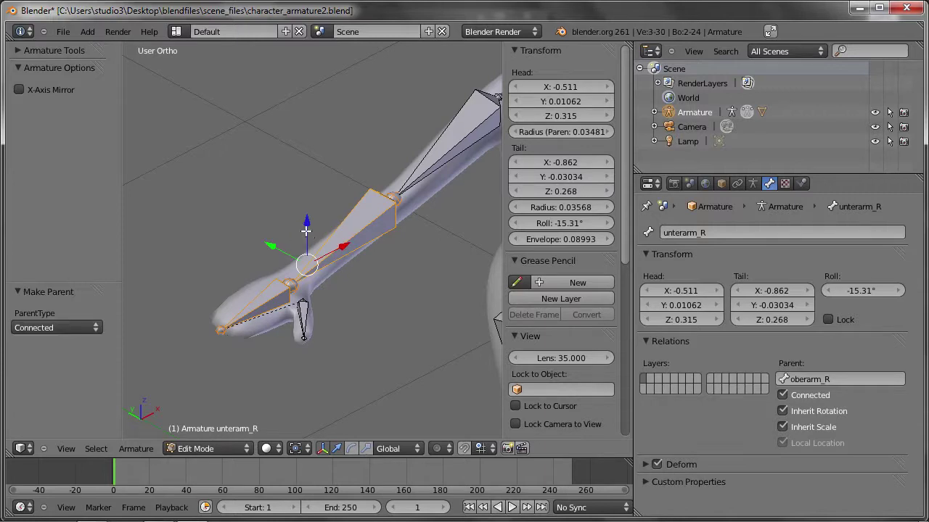
key(ctrl+Tab)
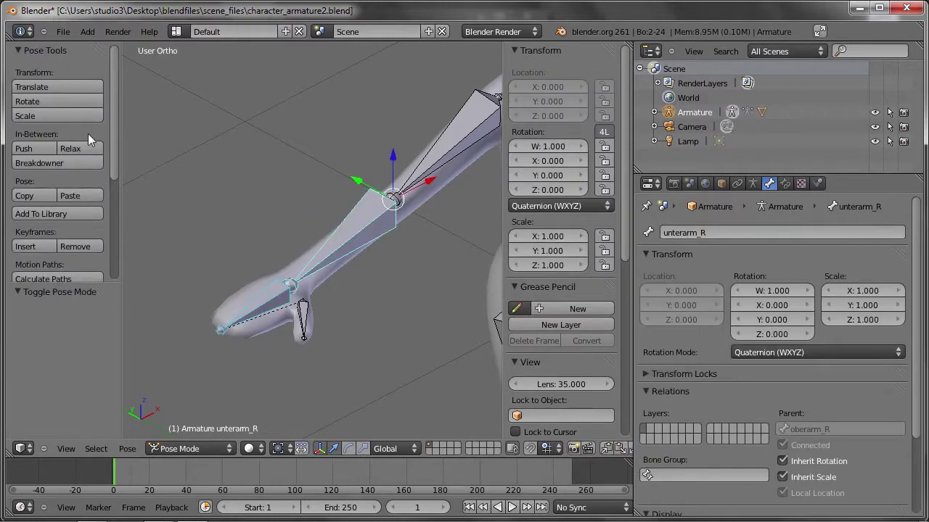
- Toggle through Edit Mode back to Pose Mode, zoom out, and reselect hand_R
key(Tab)
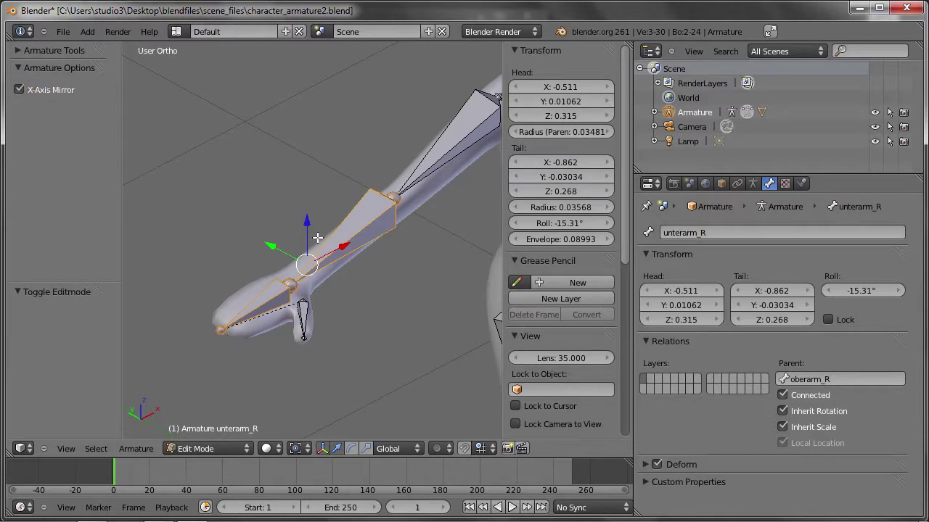
key(ctrl+Tab)
scroll(345, 269, down, 2)
scroll(341, 258, down, 1)
scroll(335, 243, down, 2)
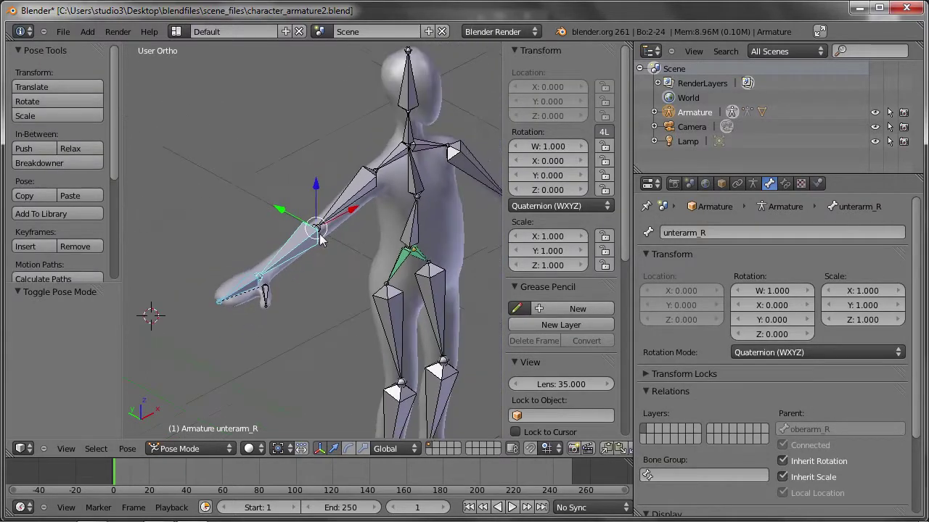
scroll(328, 229, down, 1)
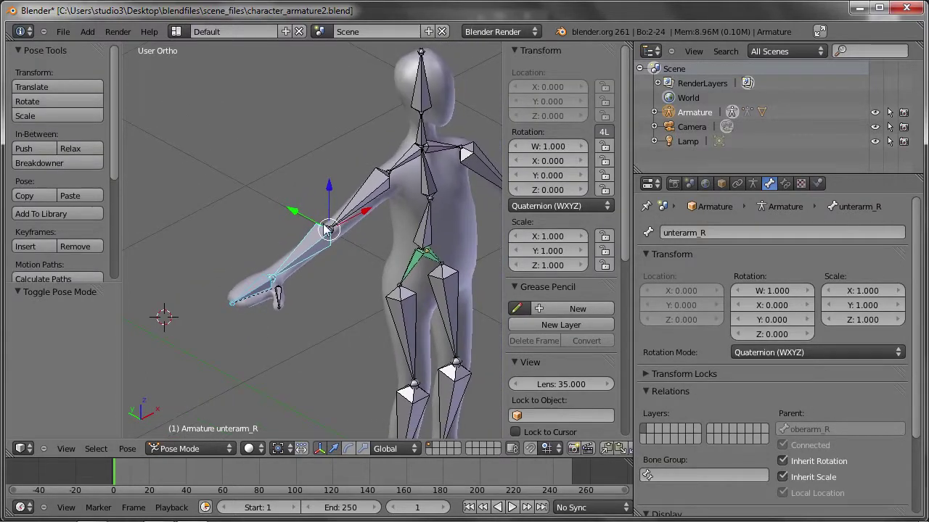
right_click(255, 295)
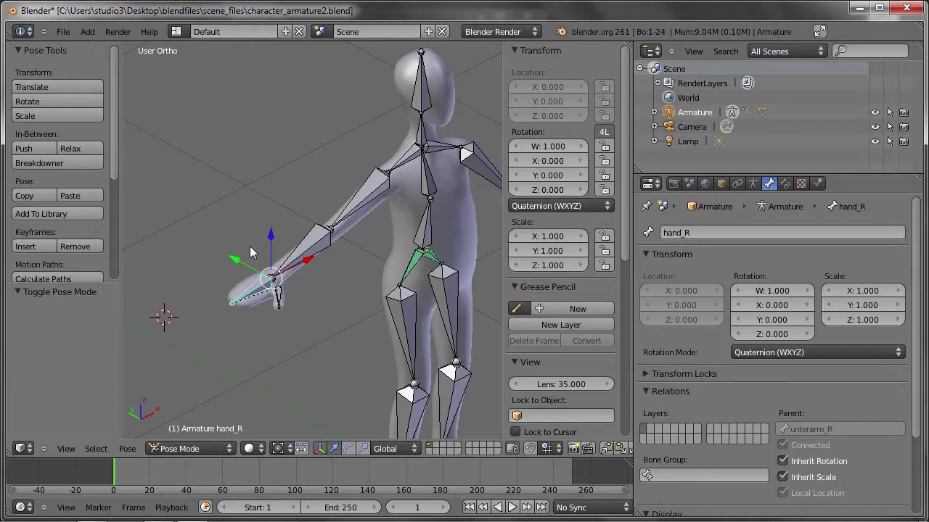
- Give hand_R an IK constraint targeting a new Empty and test it by moving the Empty
key(shift+i)
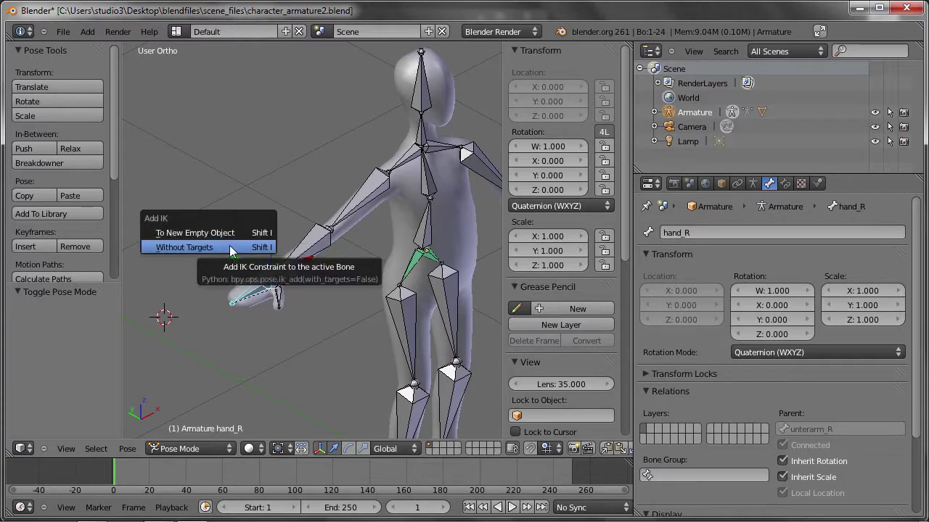
click(205, 232)
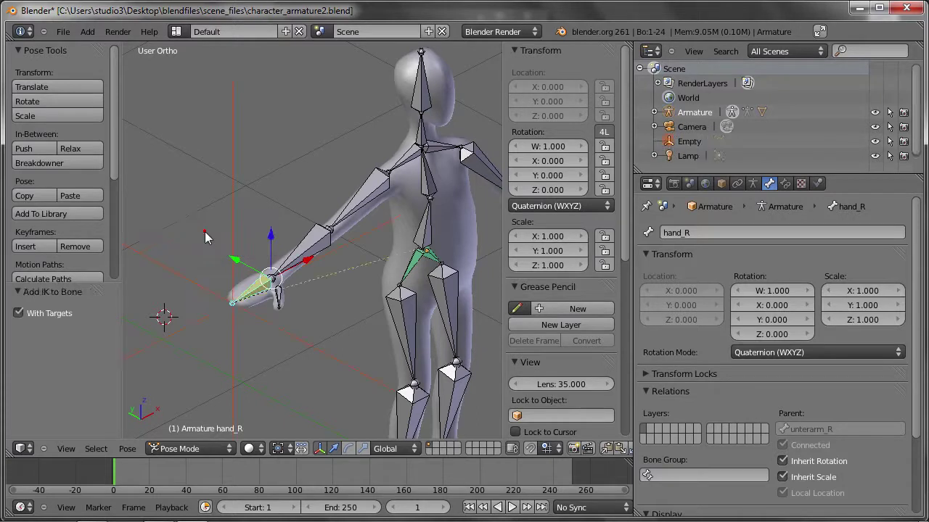
right_click(266, 325)
key(g)
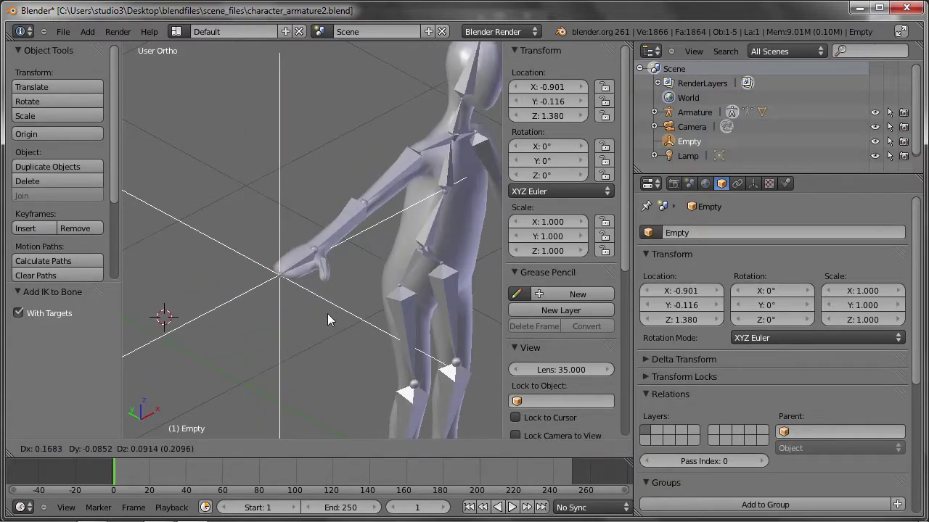
click(272, 312)
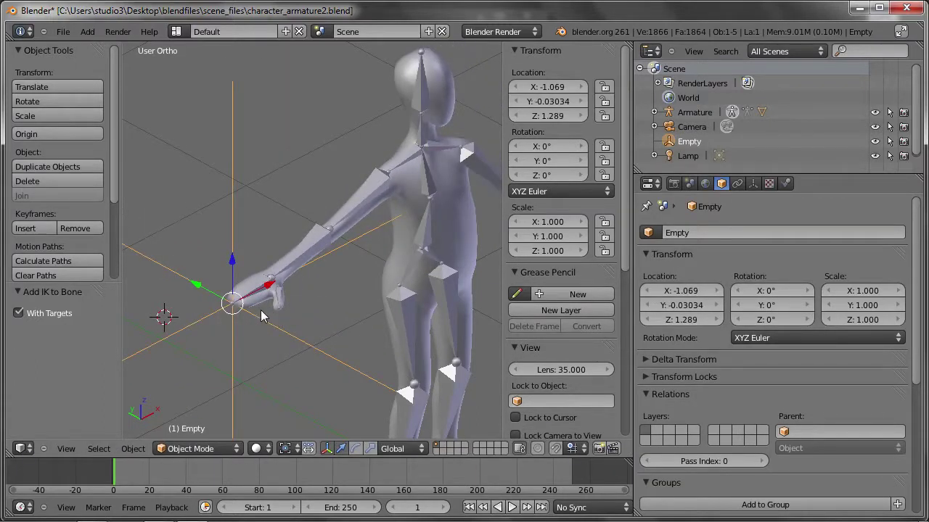
- Delete the Empty and remove hand_R's IK constraint
alt+right_click(262, 316)
click(250, 295)
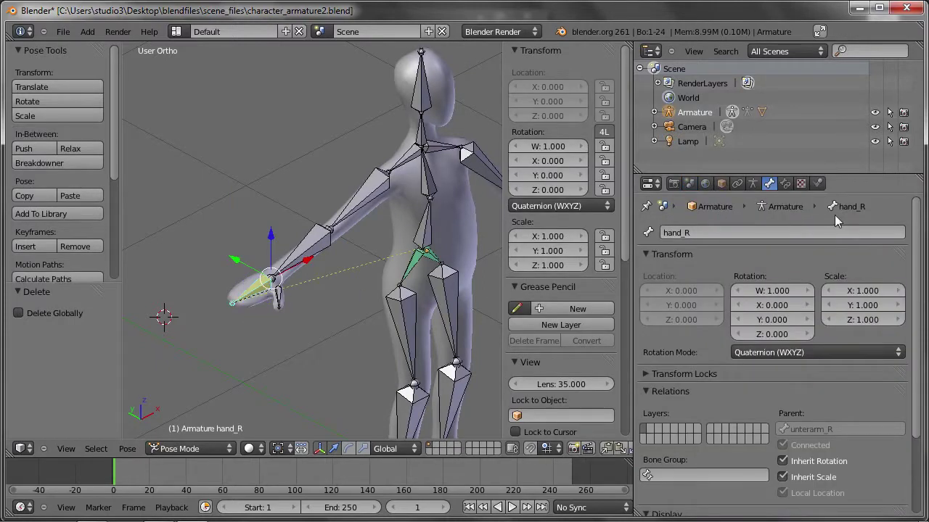
click(785, 184)
click(898, 275)
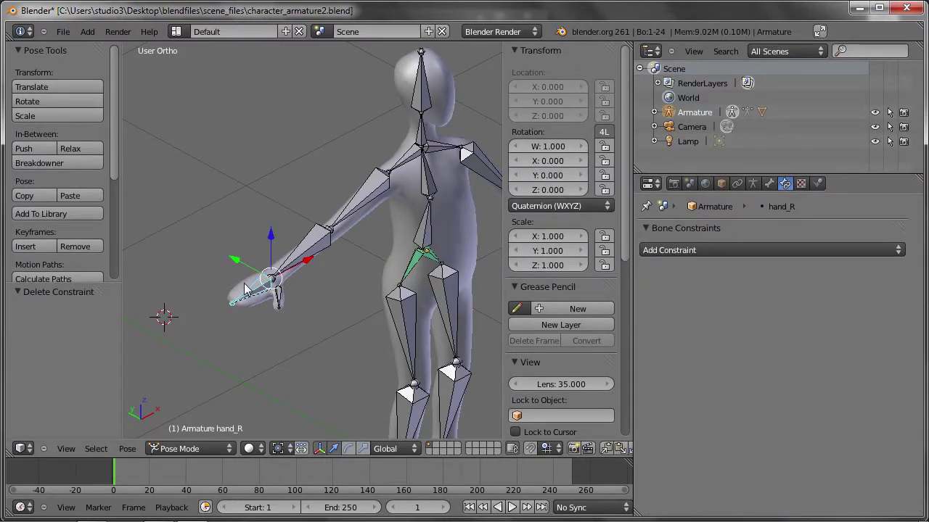
- Add an IK constraint without targets to hand_R and start pulling the hand
key(shift+i)
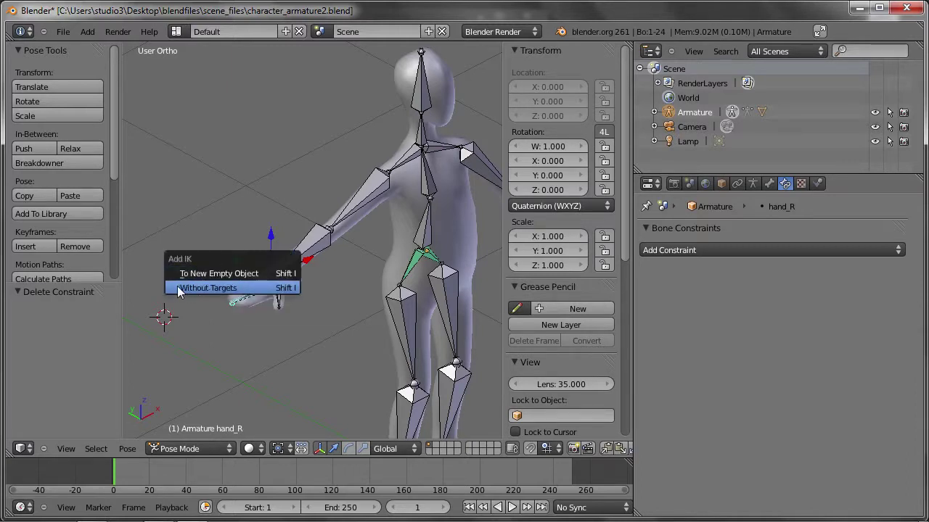
click(217, 290)
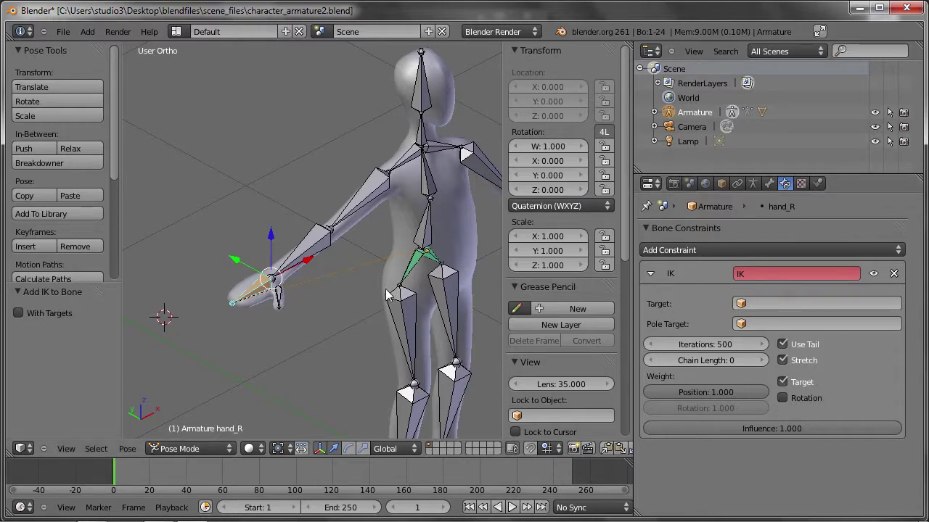
key(g)
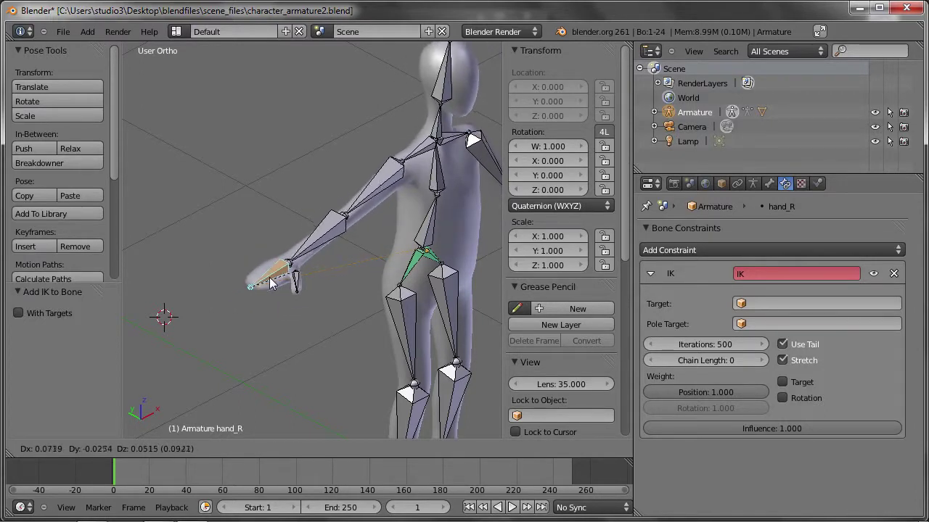
- Place the hand, turn the view to face the character, and raise the IK Chain Length to 4
click(269, 283)
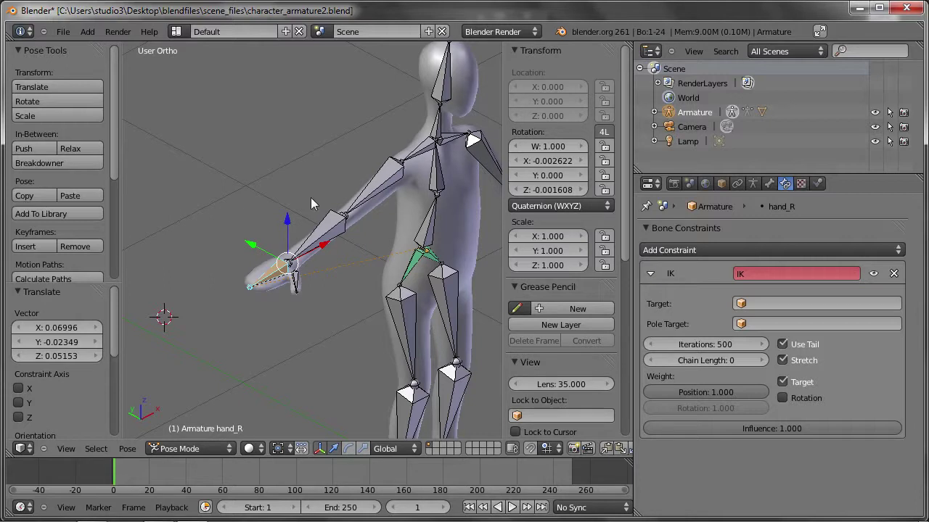
mouse_move(319, 276)
middle_down()
mouse_move(372, 262)
mouse_move(207, 275)
middle_up()
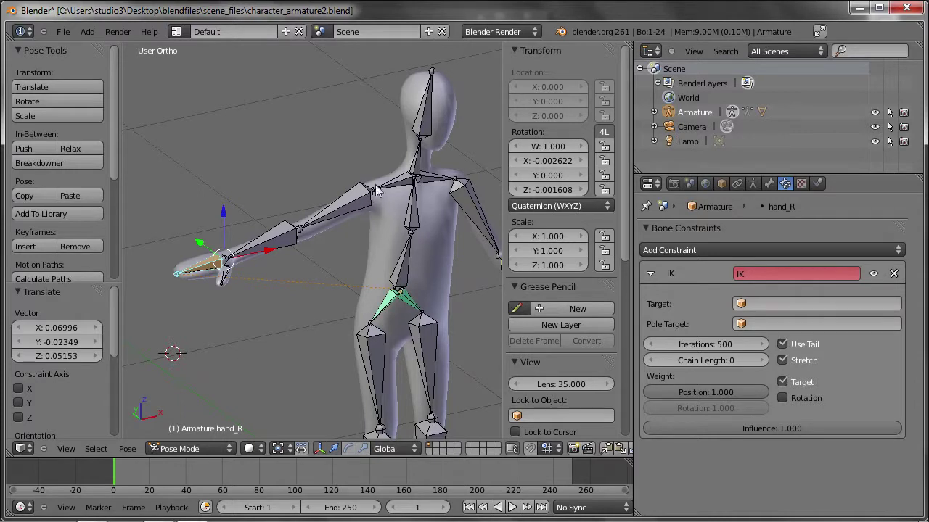
click(761, 360)
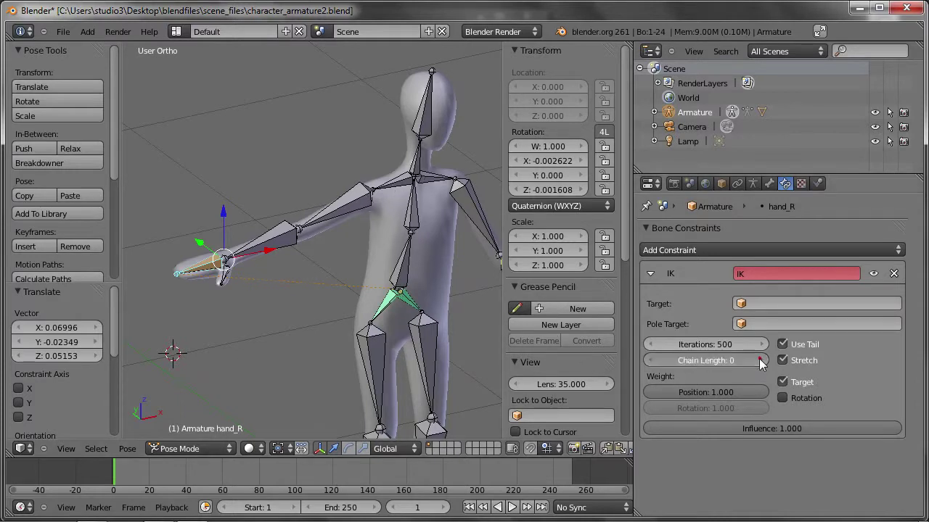
click(762, 361)
click(762, 361)
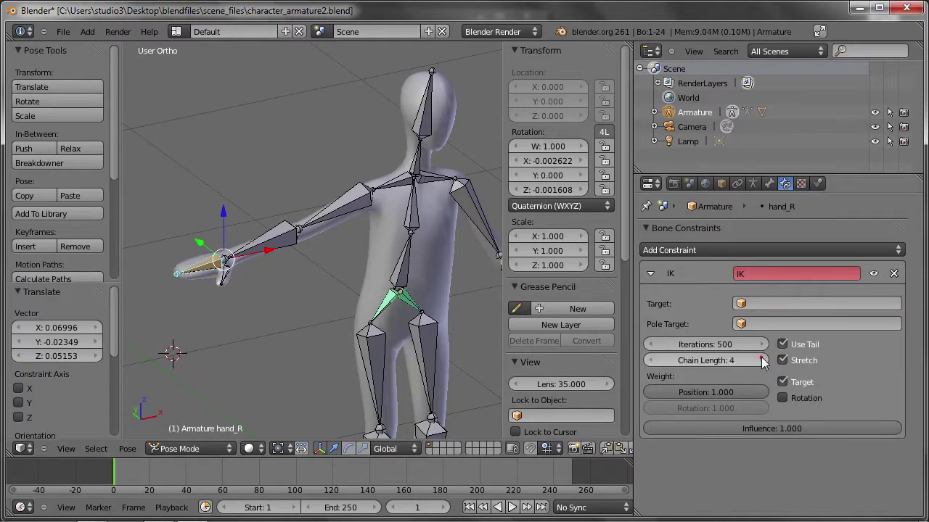
- Move hand_R repeatedly to check that the four-bone chain bends the whole right arm
key(g)
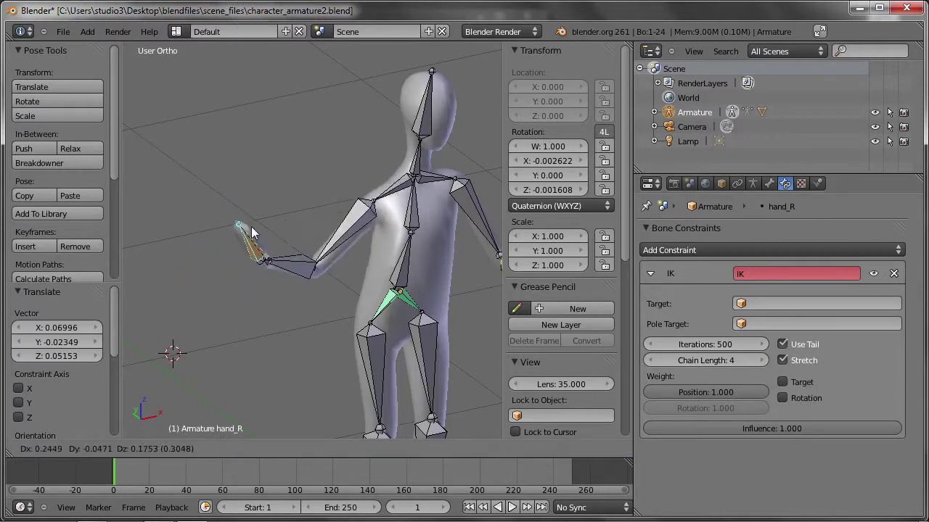
click(273, 290)
middle_drag(273, 290, 300, 271)
key(g)
click(275, 213)
mouse_move(275, 213)
middle_down()
mouse_move(295, 234)
mouse_move(298, 261)
mouse_move(391, 338)
middle_up()
key(g)
click(312, 261)
key(g)
click(392, 301)
mouse_move(392, 301)
middle_down()
mouse_move(376, 278)
mouse_move(310, 235)
mouse_move(393, 280)
middle_up()
- Rotate and shift the left hand bone hand_L into a new pose
scroll(391, 268, up, 2)
scroll(395, 270, up, 1)
right_click(398, 266)
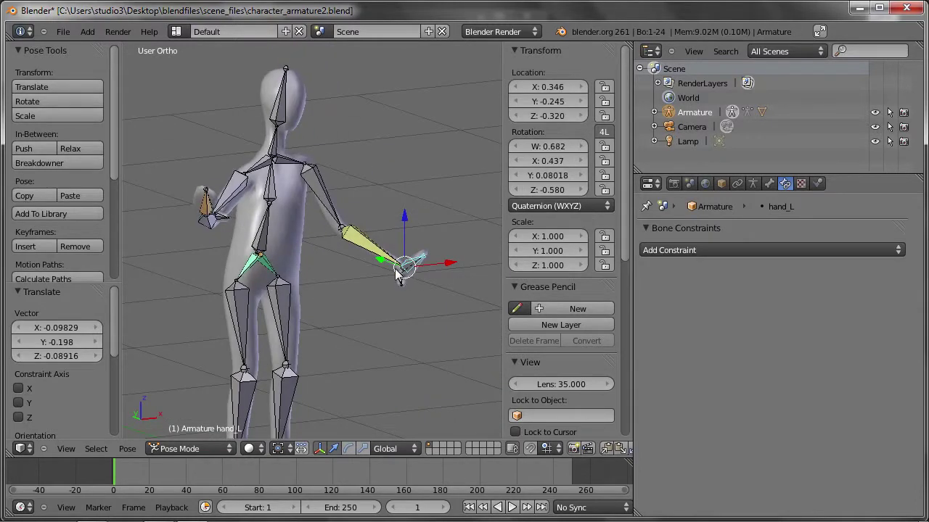
key(r)
click(437, 324)
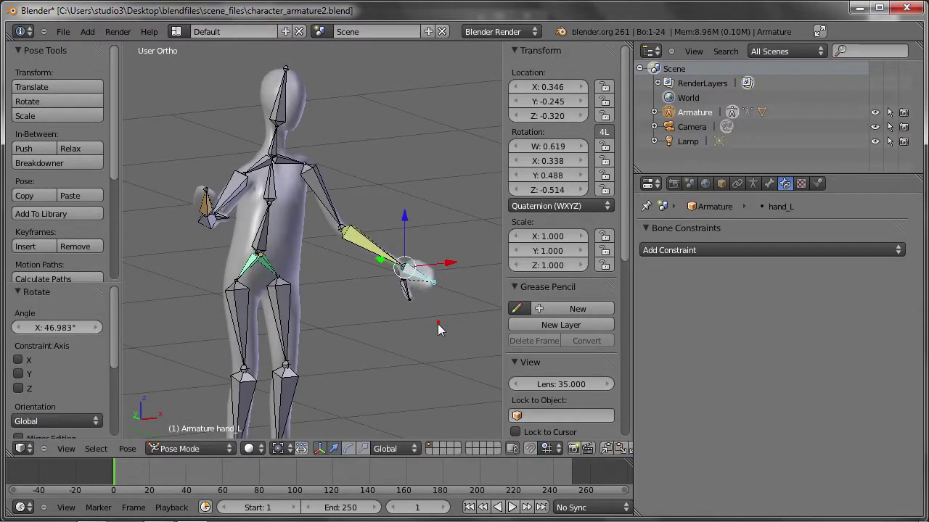
key(g)
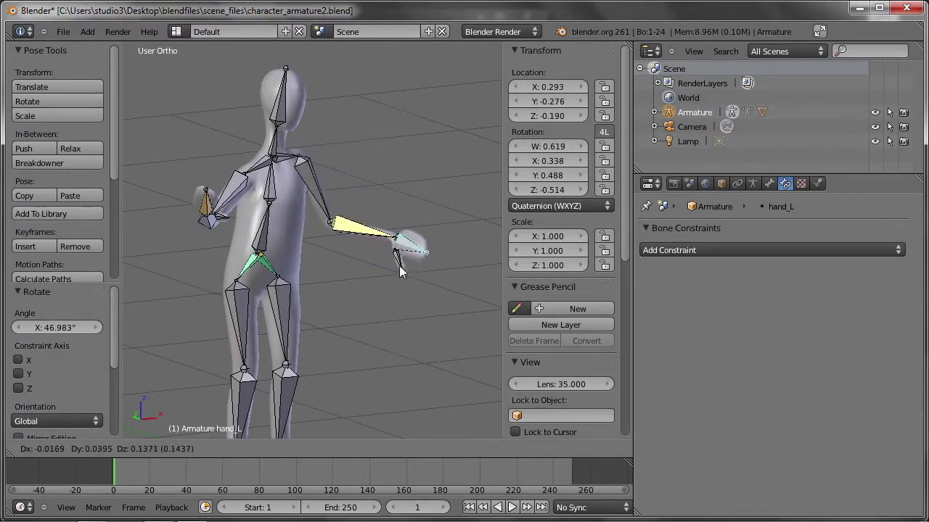
click(407, 282)
- Reposition the IK right hand hand_R several times to reshape the right arm, then select the right upper arm
middle_drag(357, 281, 194, 185)
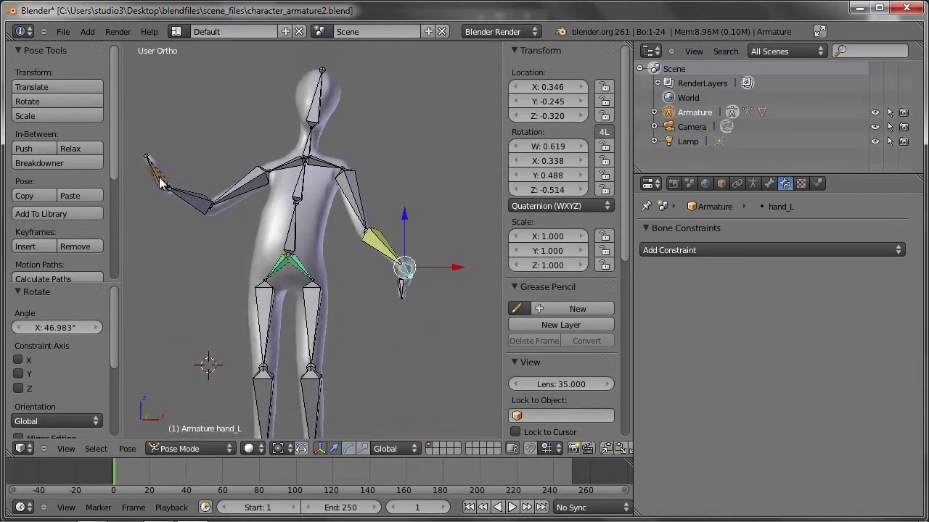
right_click(161, 183)
key(g)
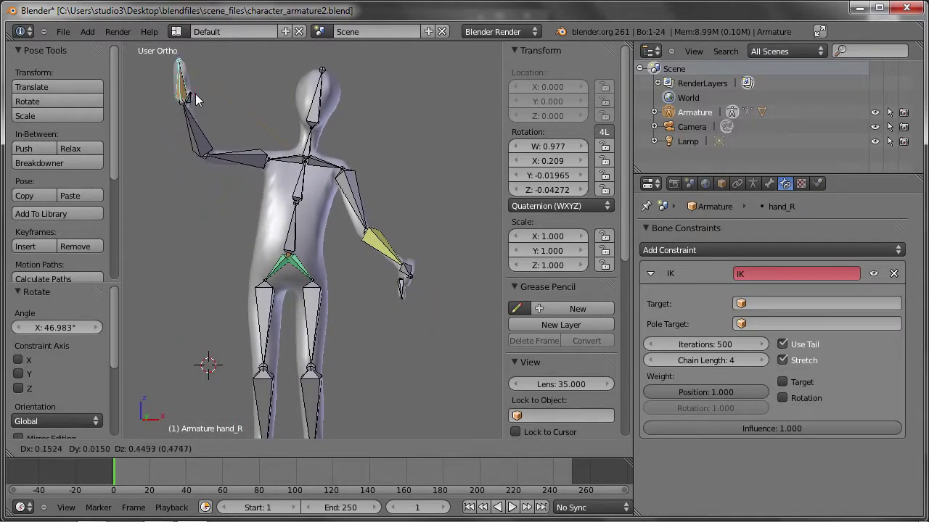
click(195, 94)
key(g)
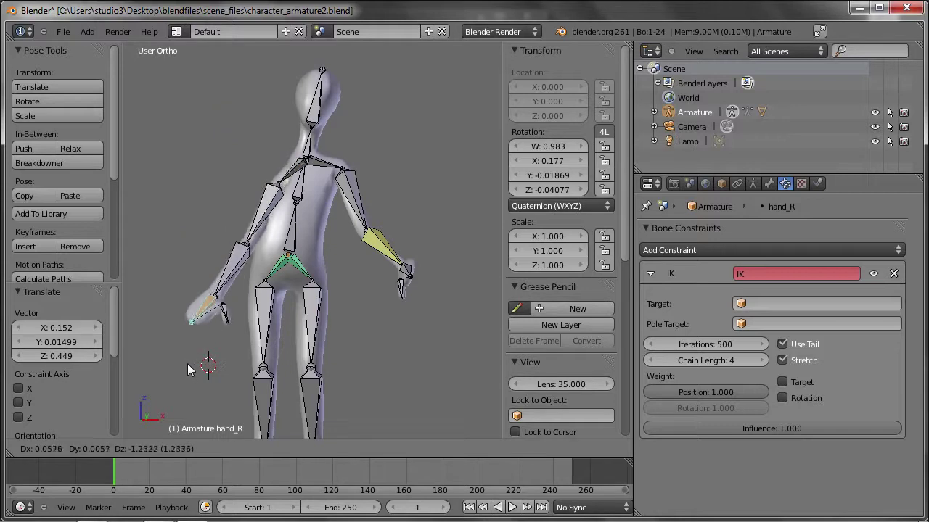
click(187, 351)
mouse_move(206, 307)
middle_down()
mouse_move(224, 320)
mouse_move(218, 290)
middle_up()
key(g)
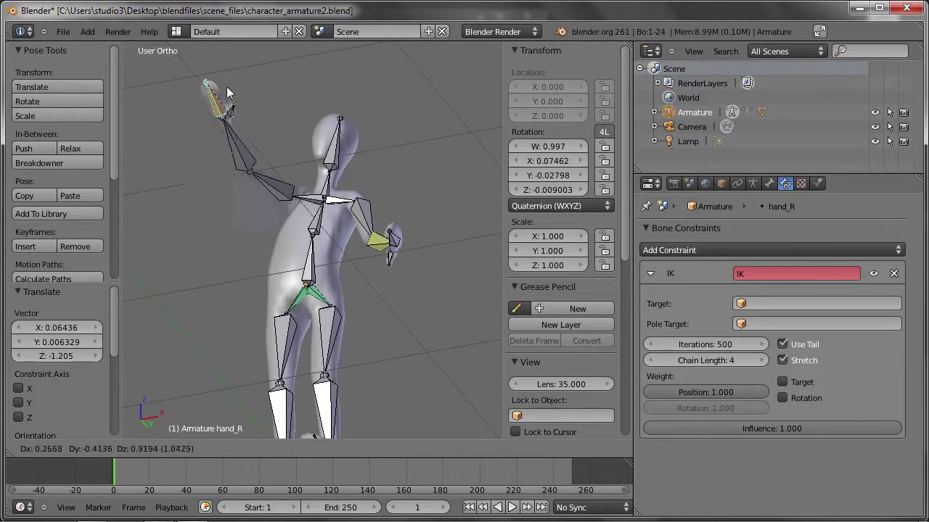
click(207, 210)
mouse_move(207, 214)
middle_down()
mouse_move(294, 254)
mouse_move(295, 277)
mouse_move(320, 295)
mouse_move(269, 282)
mouse_move(297, 174)
middle_up()
key(g)
click(221, 221)
right_click(298, 174)
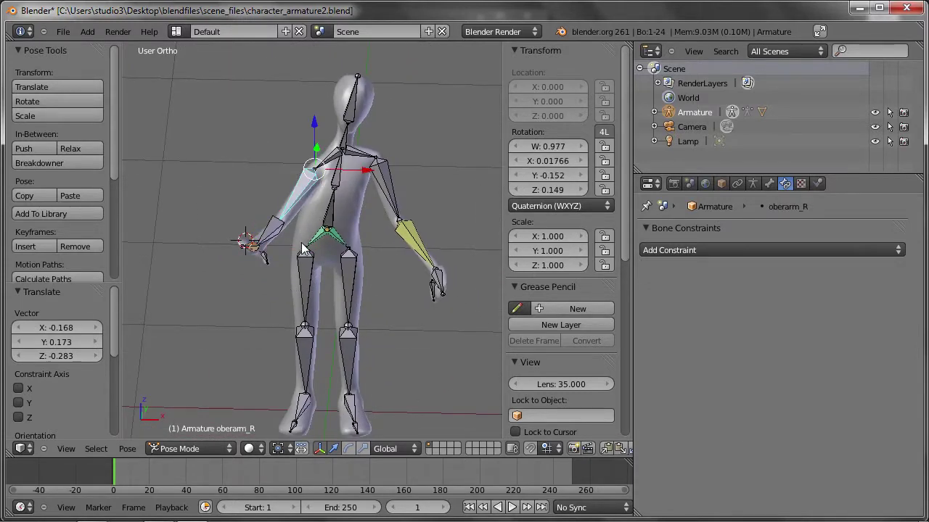
- Rotate the right shoulder around Z and raise the right upper arm
mouse_move(263, 202)
middle_down()
mouse_move(193, 222)
mouse_move(214, 213)
mouse_move(241, 222)
mouse_move(326, 171)
middle_up()
right_click(331, 169)
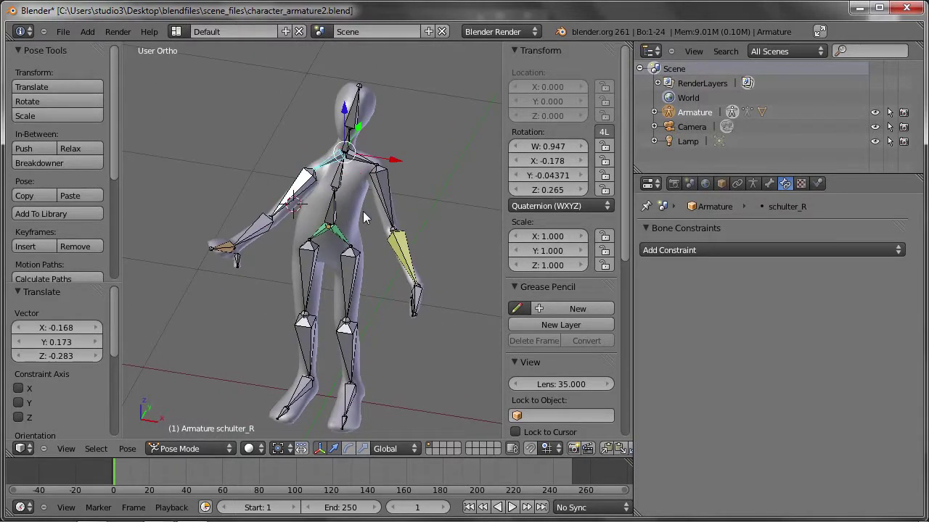
key(r)
key(z)
click(289, 200)
right_click(283, 183)
key(r)
click(282, 180)
key(r)
click(249, 155)
- Rotate the right hand and swing the right forearm downward
right_click(197, 112)
key(shift+i)
key(r)
click(206, 125)
mouse_move(249, 186)
middle_down()
mouse_move(285, 175)
mouse_move(240, 197)
middle_up()
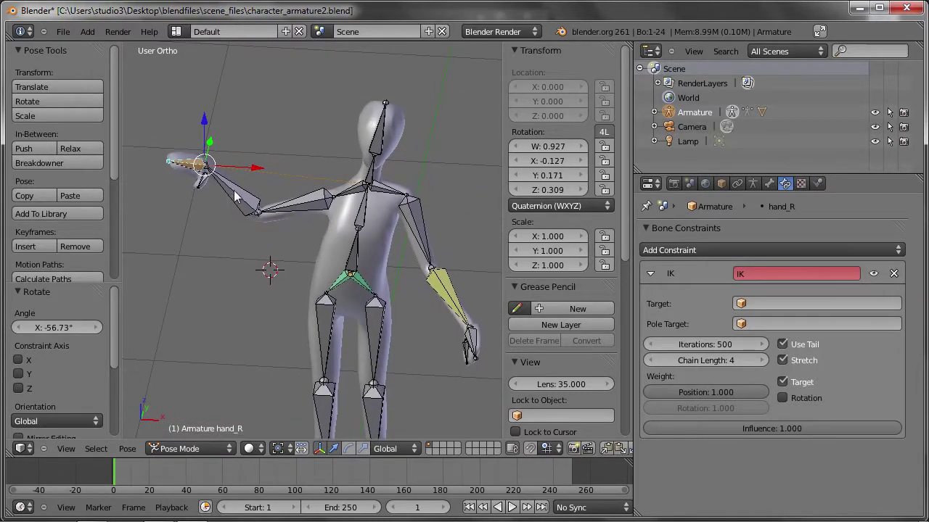
right_click(237, 196)
key(r)
click(182, 248)
- Pull the right hand with IK toward the hip and adjust the right upper arm
right_click(181, 249)
key(shift+i)
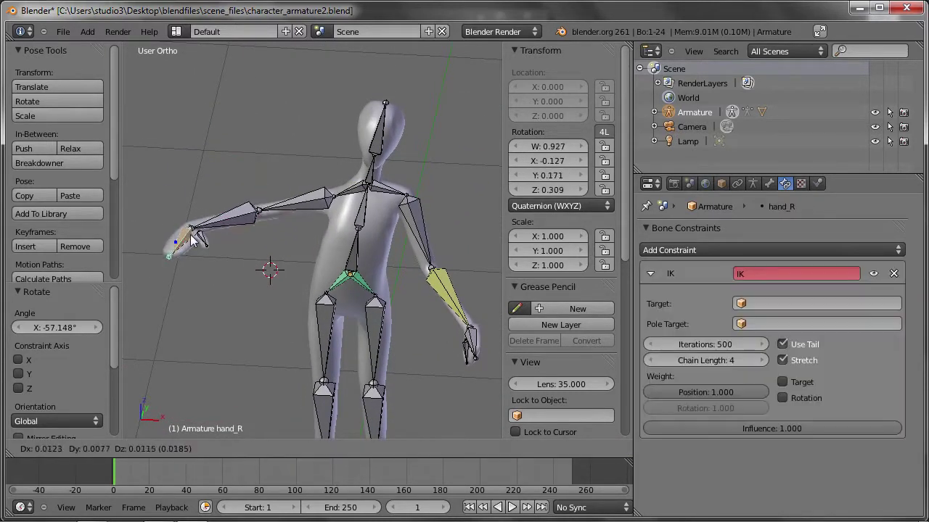
key(g)
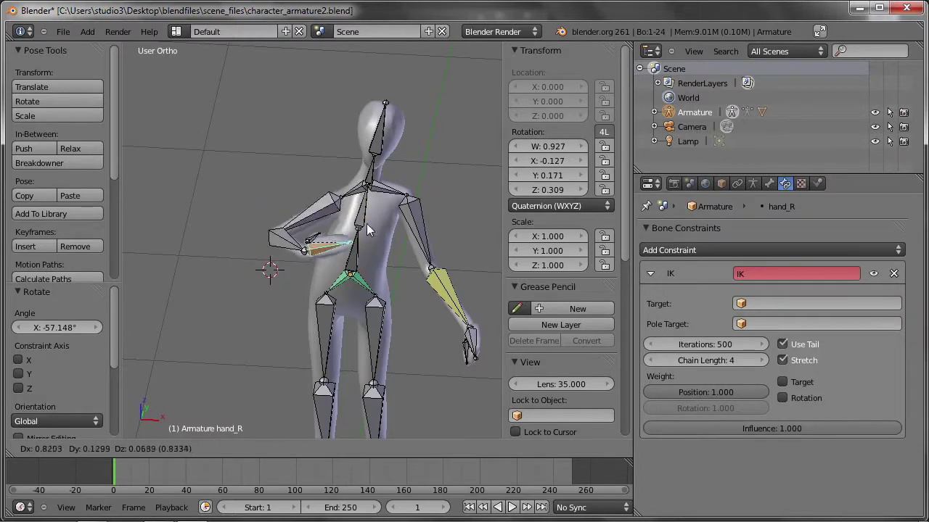
click(378, 226)
right_click(347, 200)
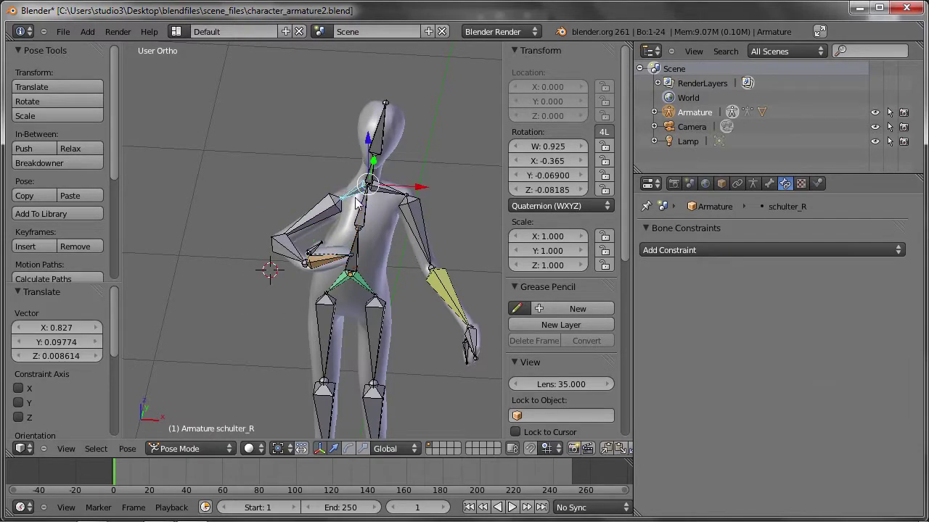
right_click(355, 203)
key(r)
click(352, 193)
- Refine the right arm's rotation and re-rotate the right hand
middle_drag(307, 193, 335, 250)
key(r)
click(372, 261)
key(r)
click(375, 307)
right_click(411, 312)
key(r)
click(410, 312)
- Move the left hand forward so the left arm reaches out
mouse_move(410, 312)
middle_down()
mouse_move(385, 230)
mouse_move(368, 231)
middle_up()
right_click(385, 229)
key(g)
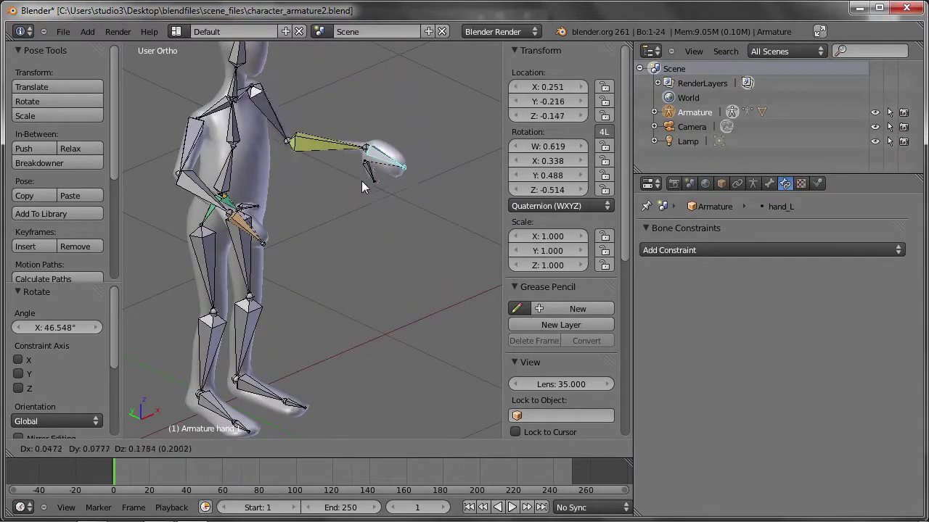
click(357, 139)
right_click(277, 116)
mouse_move(277, 116)
shift+middle_down()
mouse_move(346, 249)
mouse_move(331, 238)
shift+middle_up()
- Rotate the left upper arm into a new position
key(r)
key(Escape)
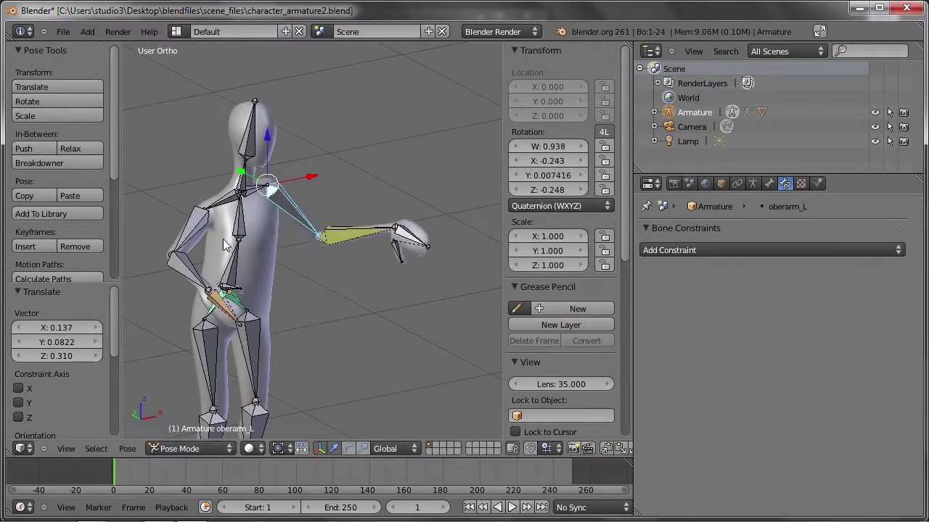
scroll(309, 225, up, 1)
scroll(304, 236, up, 1)
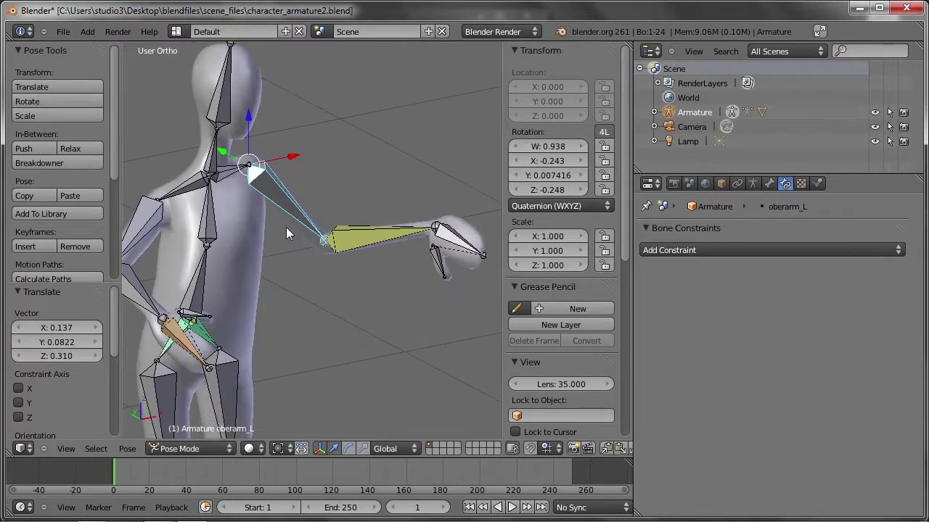
key(r)
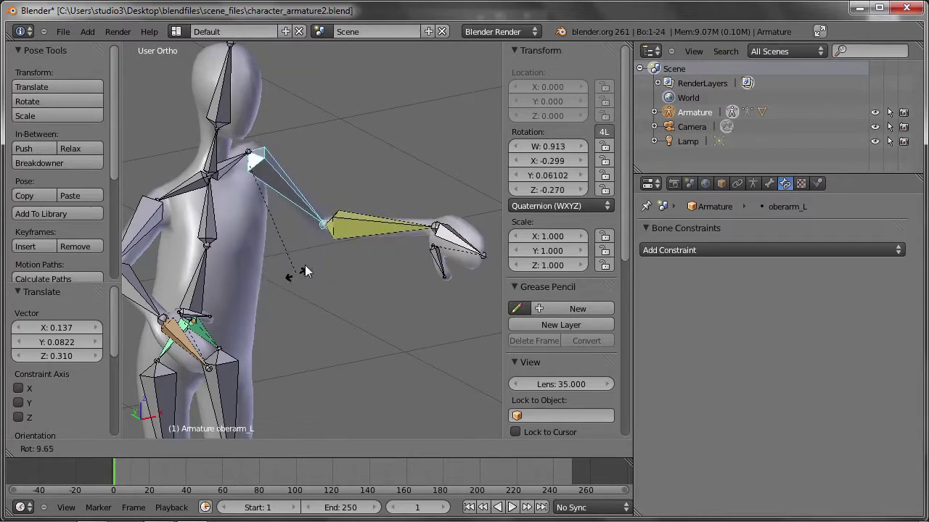
click(308, 271)
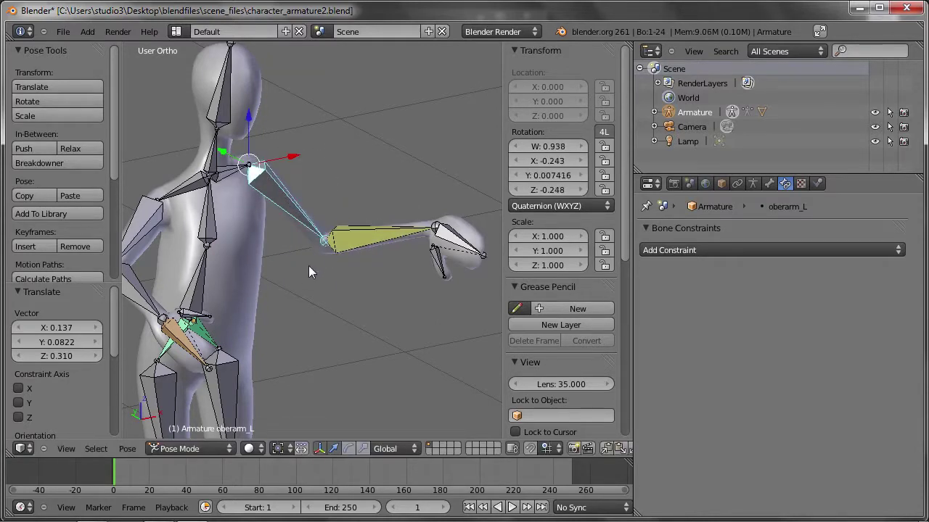
middle_drag(308, 271, 361, 279)
- Lower the right upper arm with several successive rotations
right_click(187, 218)
key(r)
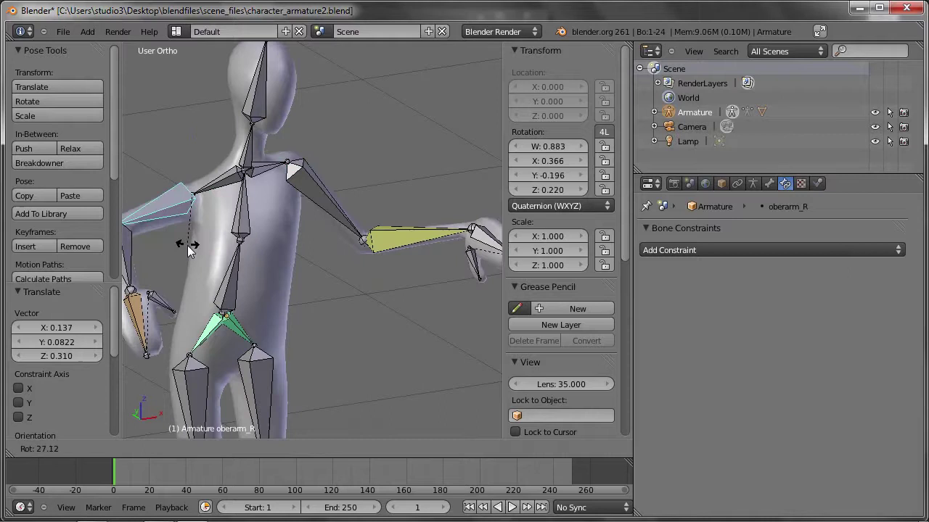
click(186, 254)
middle_drag(186, 255, 196, 211)
key(r)
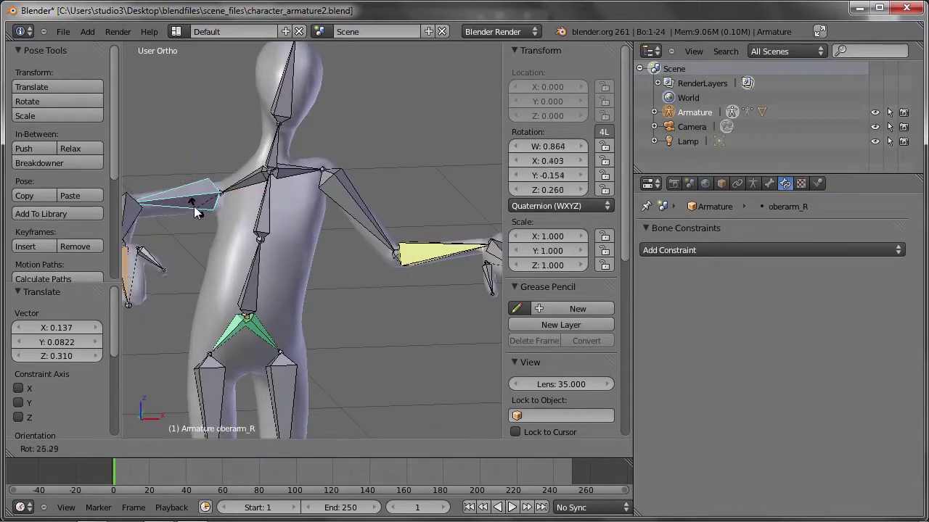
click(198, 235)
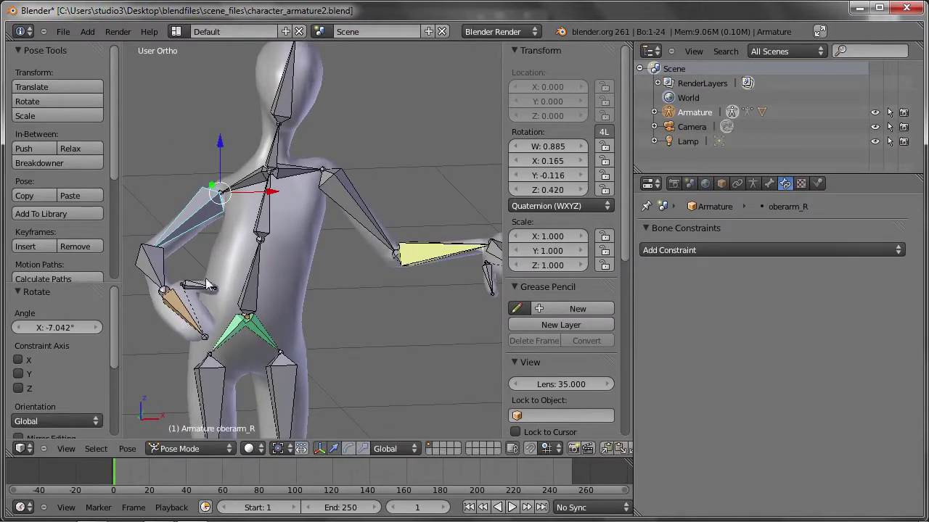
key(r)
click(214, 235)
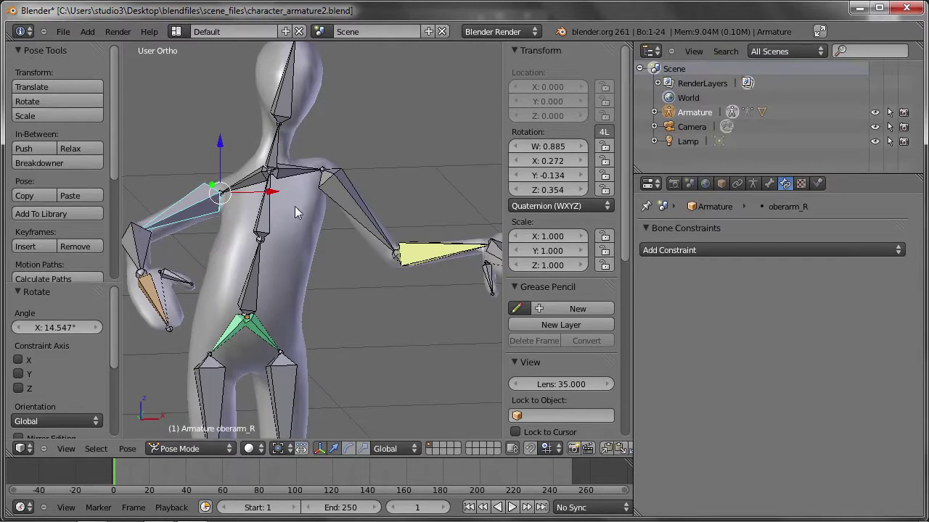
middle_drag(296, 212, 236, 181)
- Rotate the left upper arm again
right_click(376, 251)
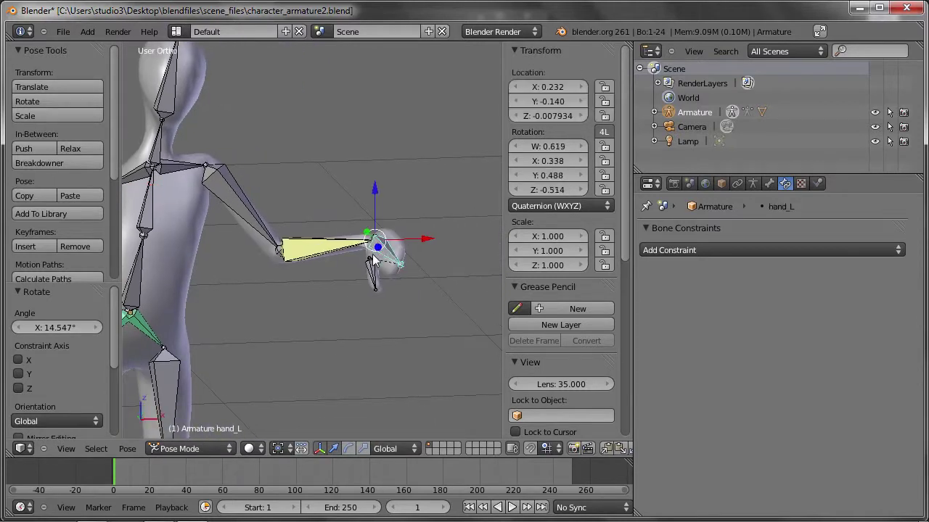
right_click(240, 207)
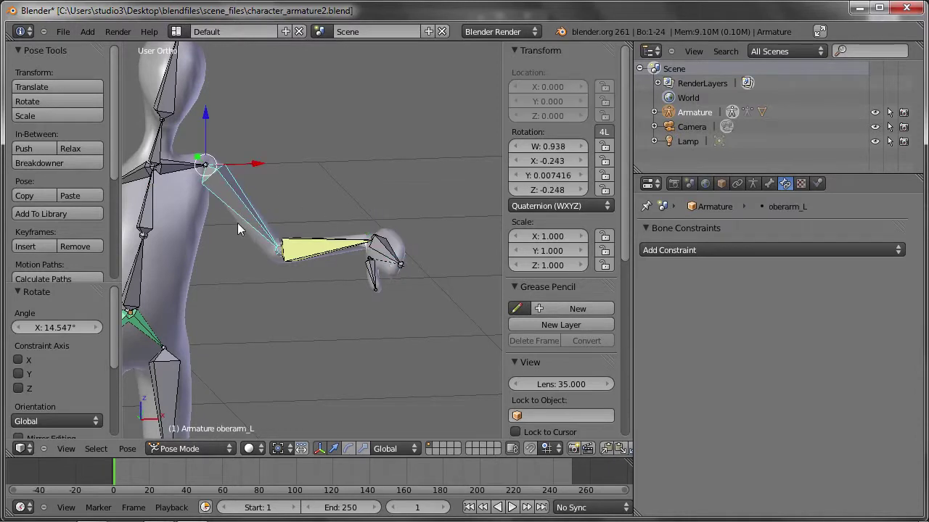
key(r)
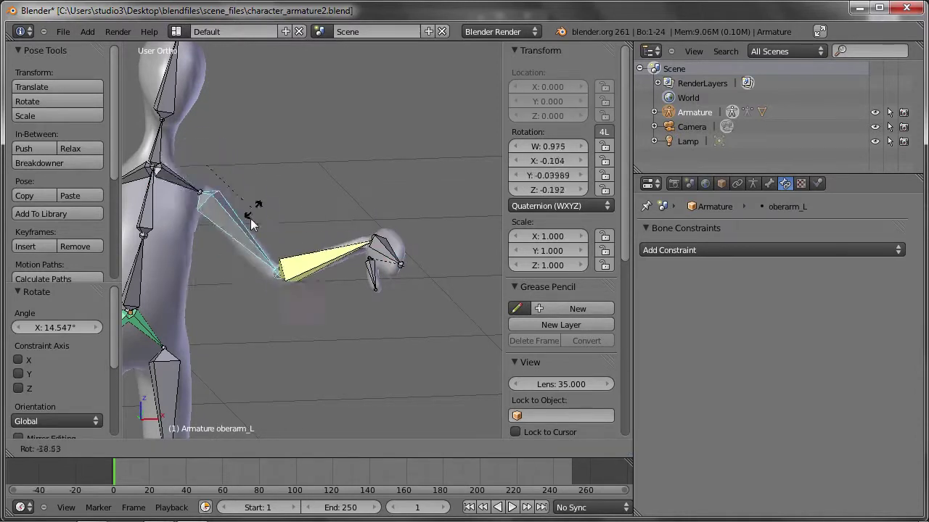
click(240, 240)
scroll(289, 267, down, 3)
mouse_move(290, 267)
middle_down()
mouse_move(332, 249)
mouse_move(333, 233)
middle_up()
- Move the right hand toward the body and rotate the right shoulder
right_click(179, 270)
key(g)
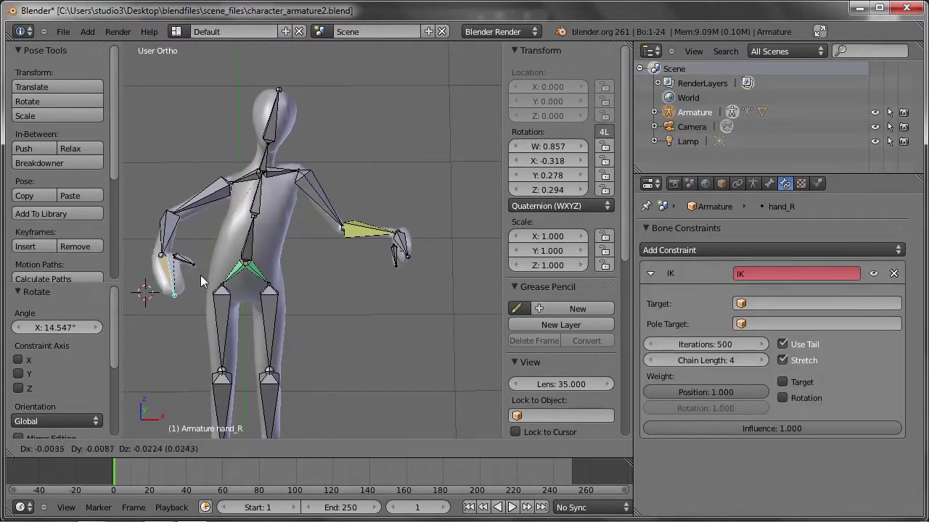
click(233, 273)
mouse_move(234, 272)
middle_down()
mouse_move(329, 265)
mouse_move(225, 198)
middle_up()
right_click(224, 198)
key(r)
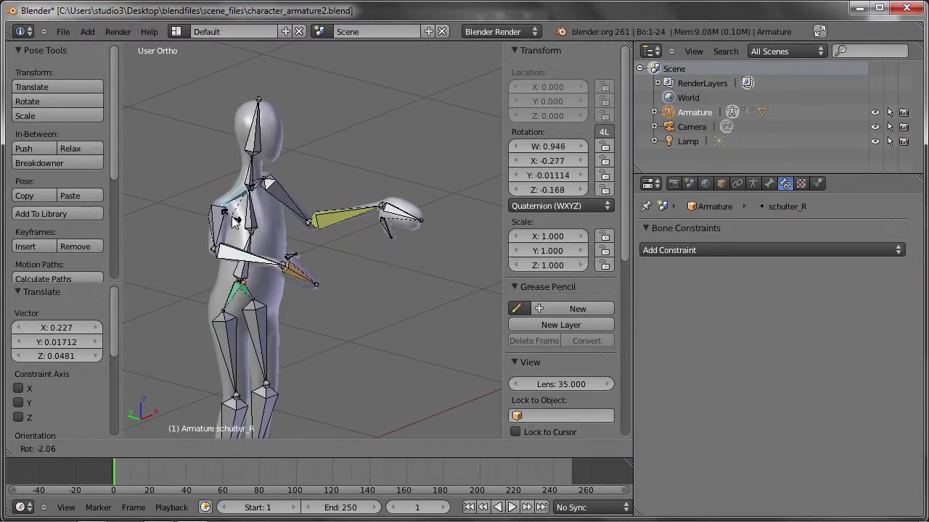
click(269, 228)
- Rotate the right shoulder again and adjust the right upper arm oberarm_R
mouse_move(269, 228)
middle_down()
mouse_move(262, 210)
mouse_move(320, 272)
middle_up()
key(r)
click(214, 211)
right_click(255, 221)
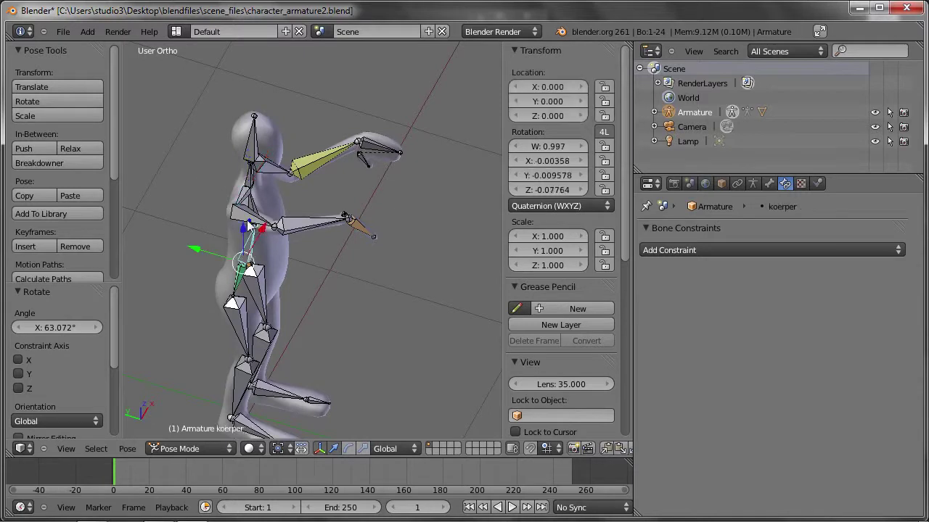
middle_drag(255, 221, 305, 239)
key(r)
click(313, 242)
- Add a target-less IK constraint to hand_R and rotate hand_R
right_click(313, 243)
key(r)
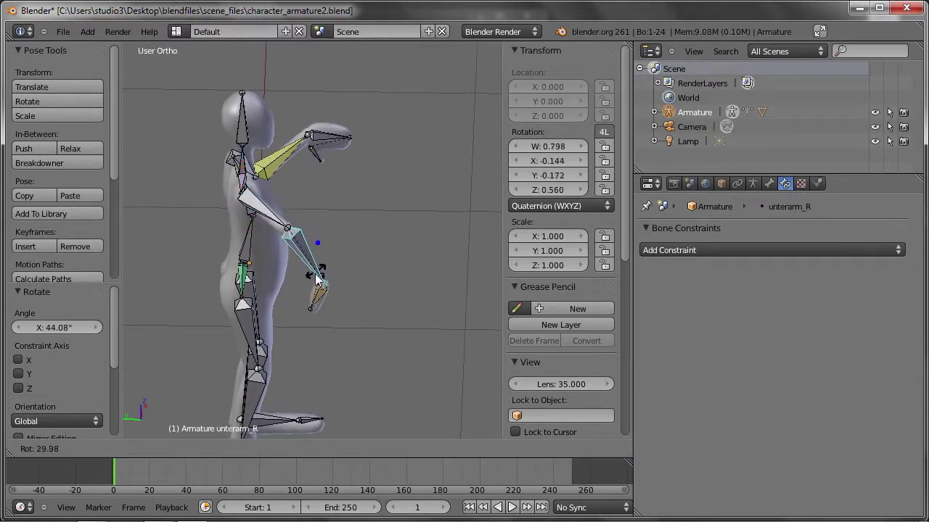
click(317, 278)
right_click(341, 287)
key(shift+i)
key(r)
click(346, 285)
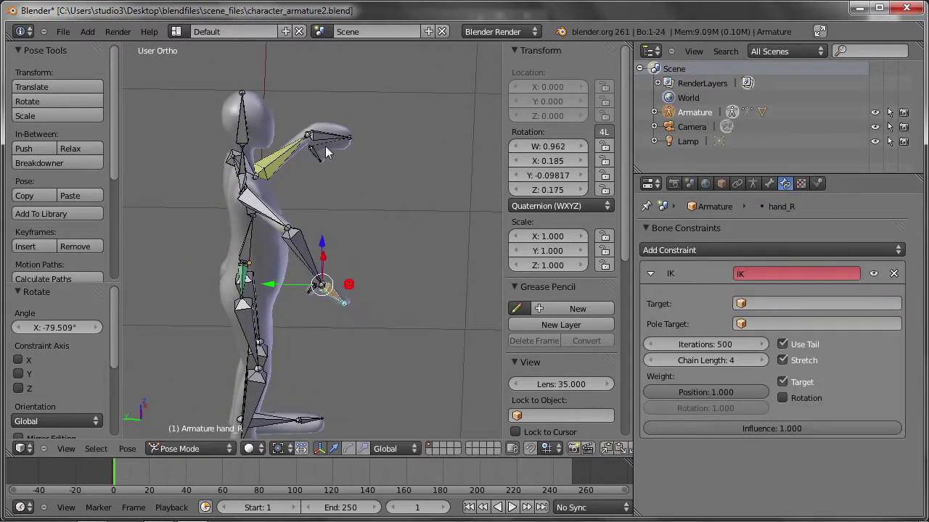
- Delete the IK constraint from the left forearm bone unterarm_L
middle_drag(325, 146, 291, 171)
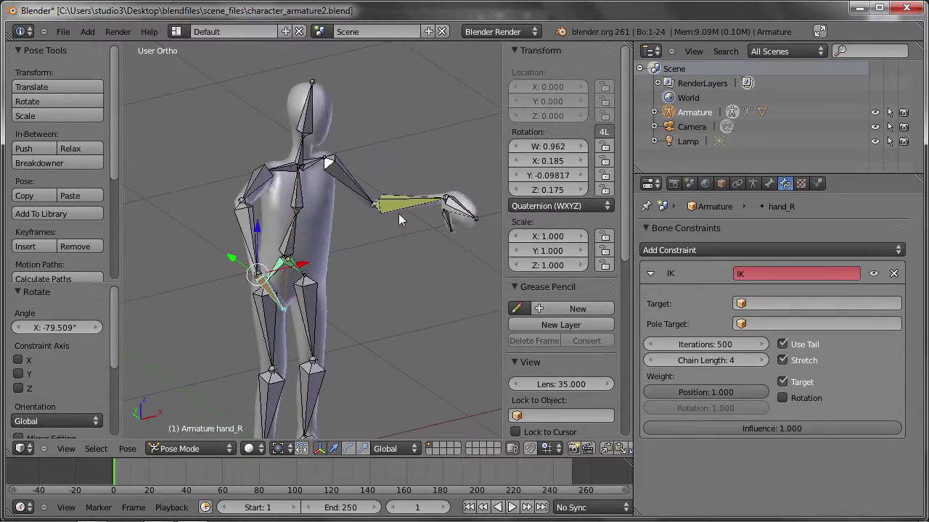
right_click(408, 201)
middle_drag(409, 200, 450, 206)
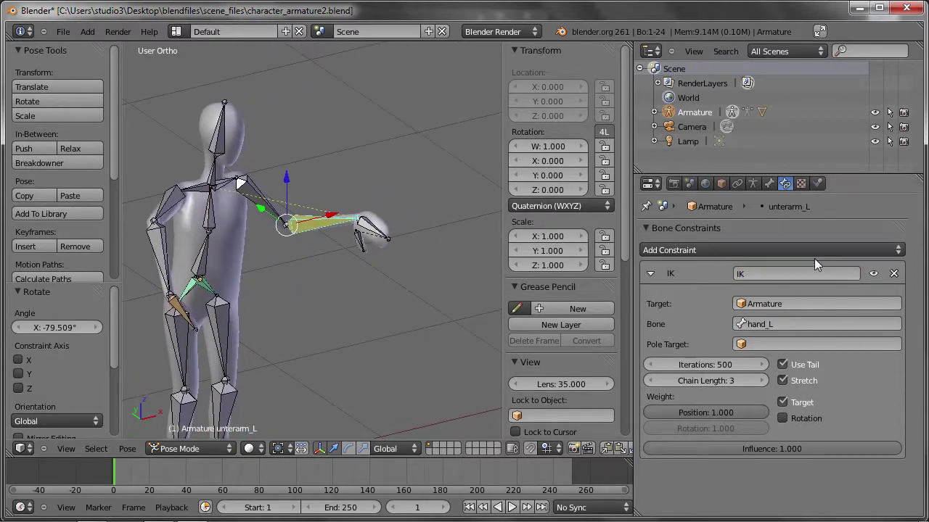
click(894, 273)
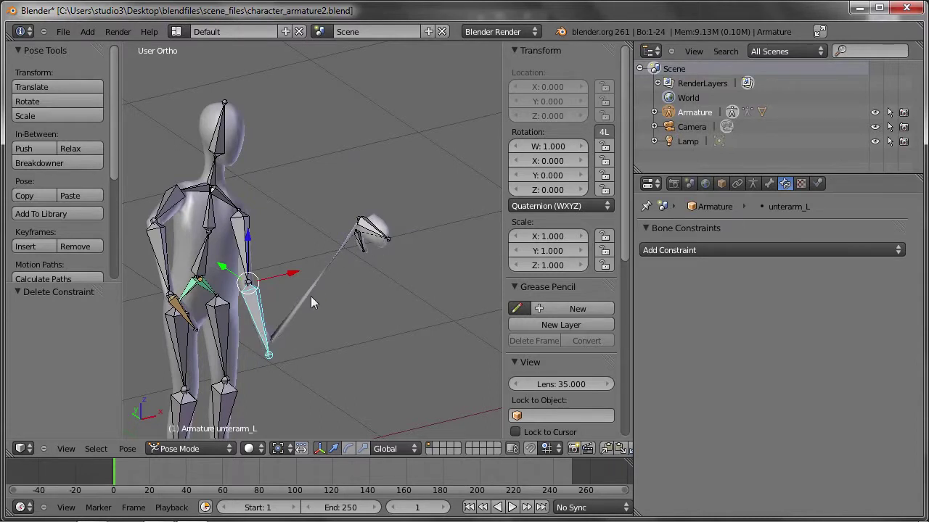
- In Edit Mode, parent hand_L to unterarm_L as Connected
key(Tab)
middle_drag(383, 247, 375, 190)
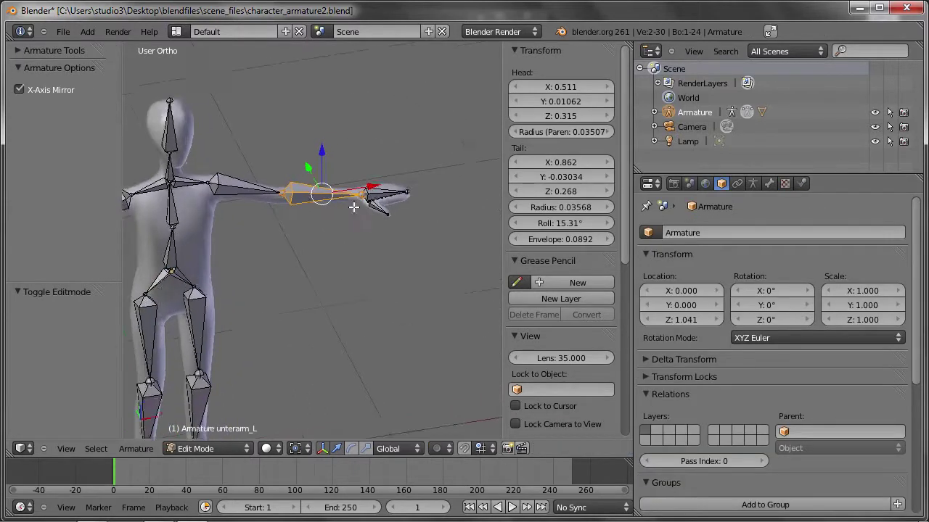
scroll(375, 190, up, 4)
right_click(375, 191)
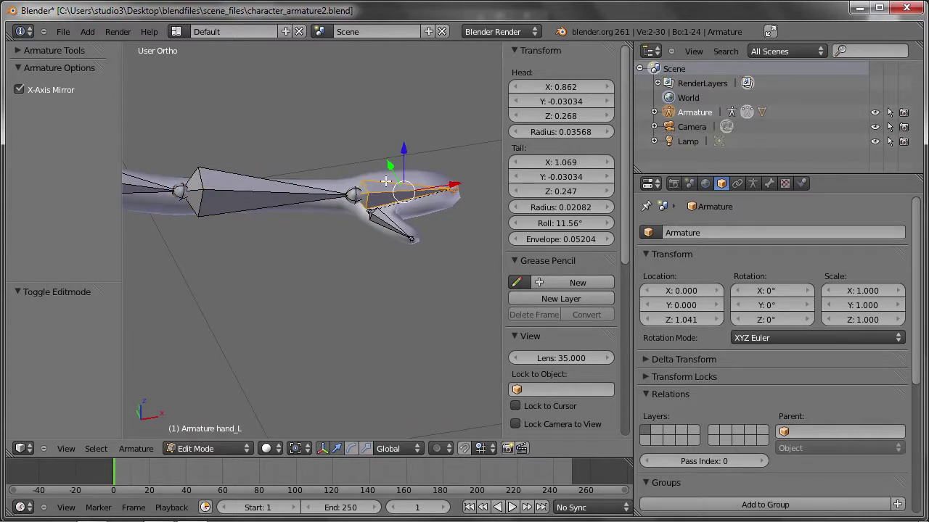
right_click(270, 206)
key(ctrl+p)
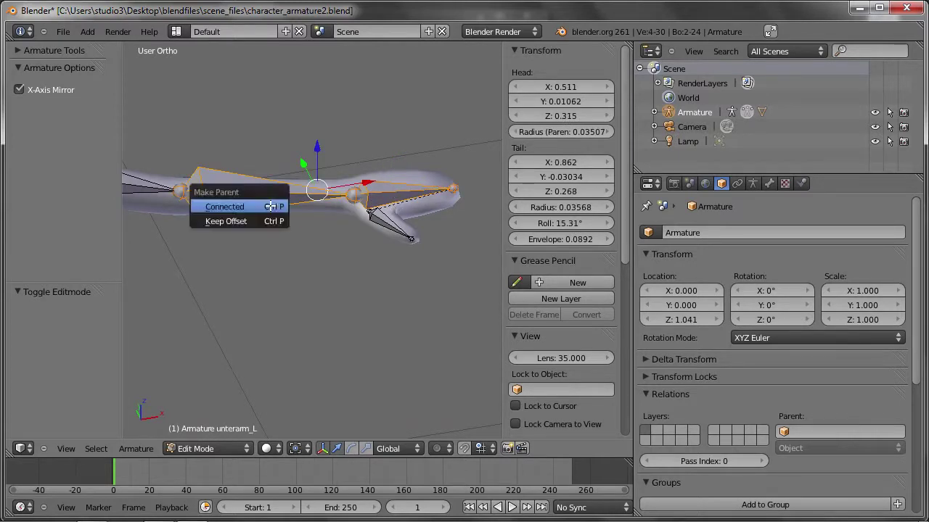
click(270, 206)
- Back in Pose Mode, select all bones and clear the pose to the rest T-pose
key(ctrl+Tab)
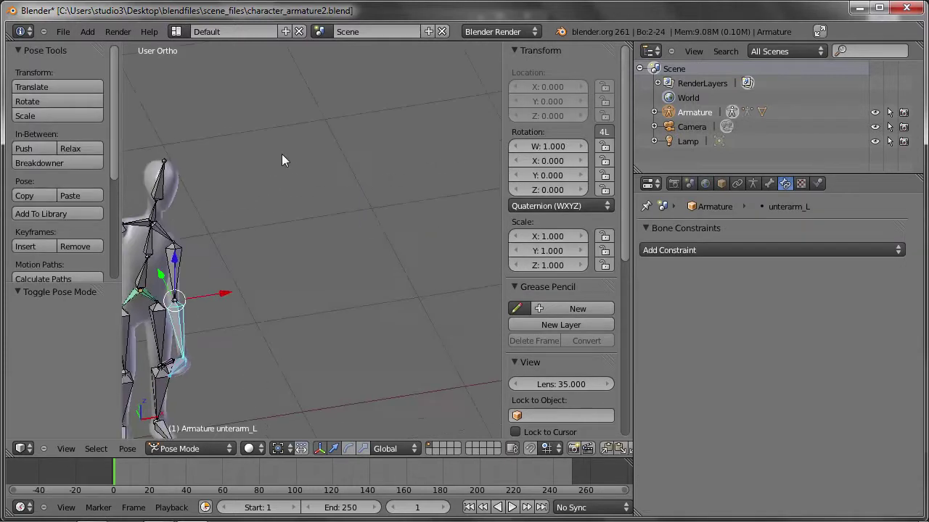
middle_drag(281, 153, 316, 223)
key(a)
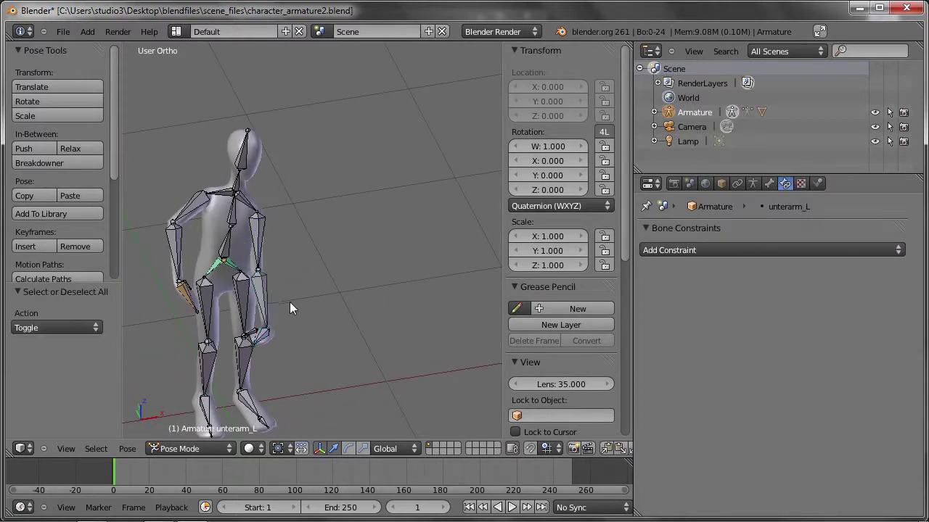
key(a)
click(314, 234)
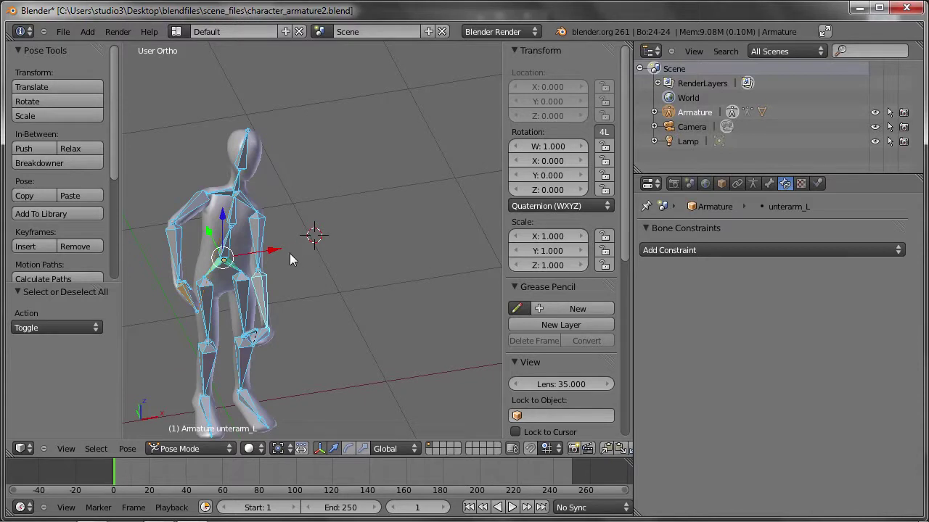
key(alt+r)
middle_drag(326, 247, 360, 239)
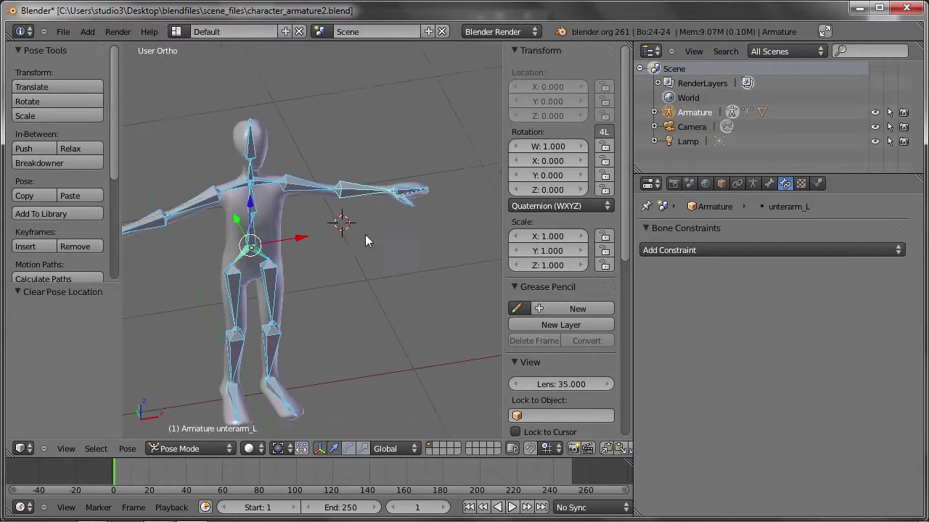
scroll(360, 238, up, 2)
middle_drag(382, 193, 352, 192)
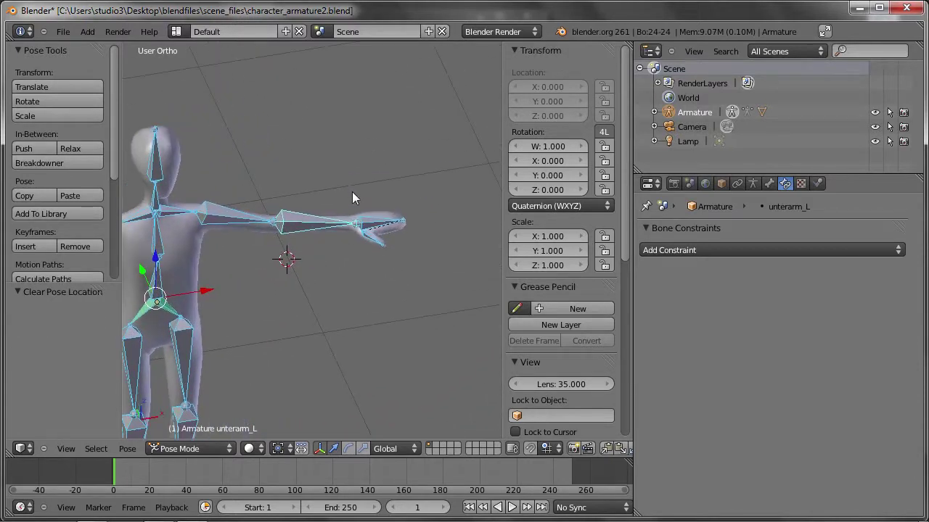
scroll(352, 191, up, 5)
- Add a Without Targets IK constraint to hand_L with Chain Length 4
right_click(374, 238)
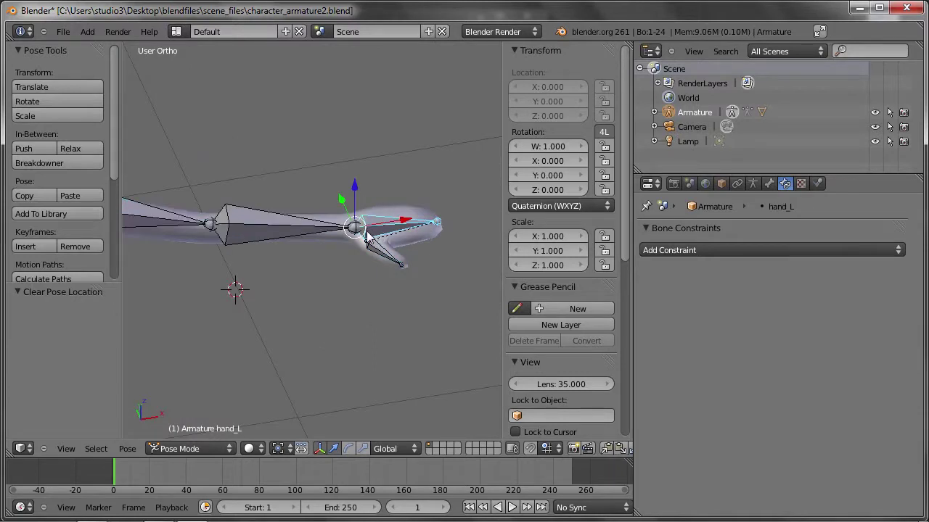
key(shift+i)
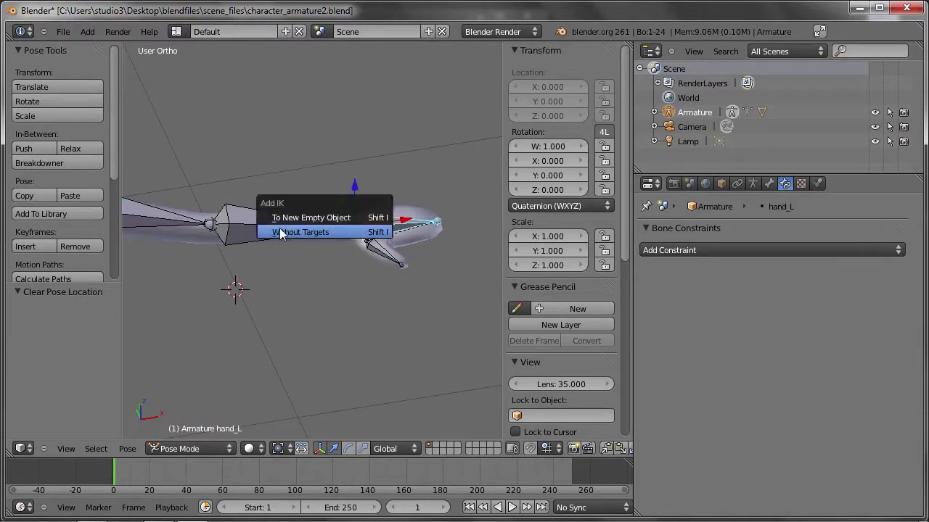
click(306, 230)
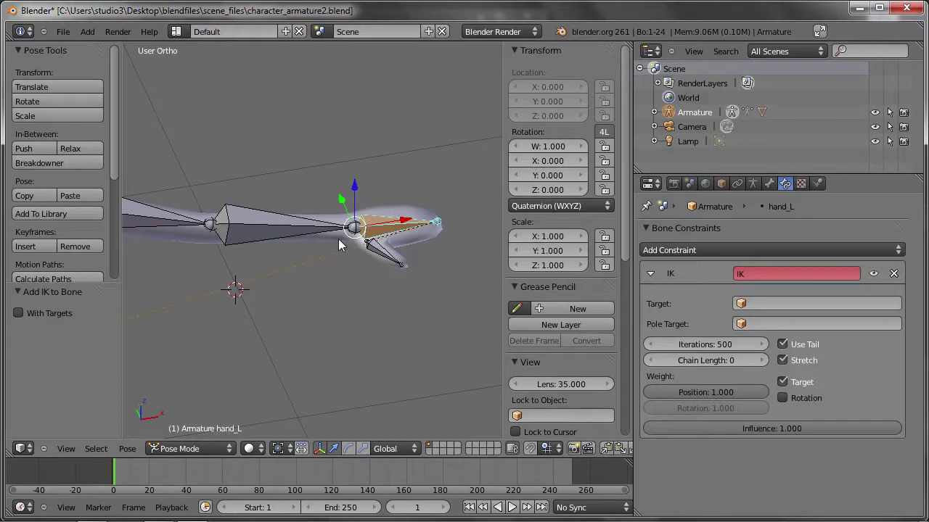
click(763, 360)
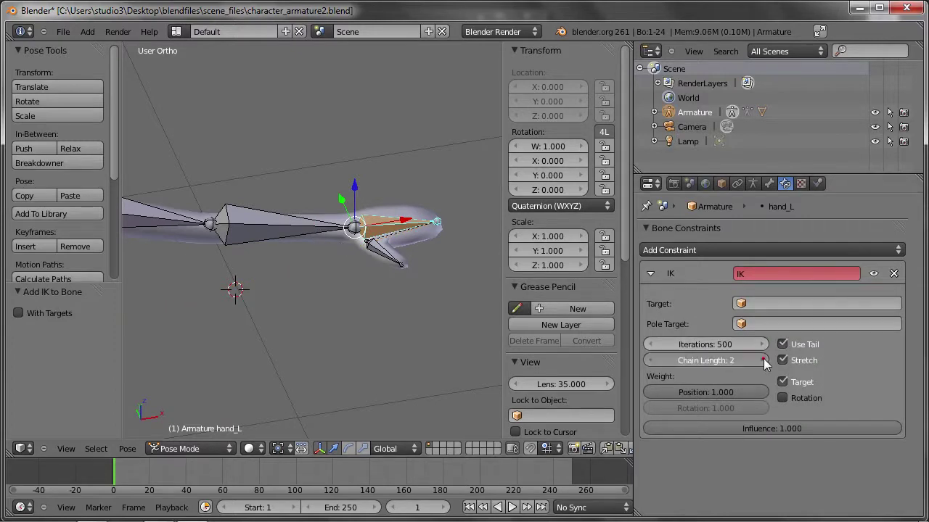
click(765, 359)
click(765, 359)
scroll(288, 306, down, 3)
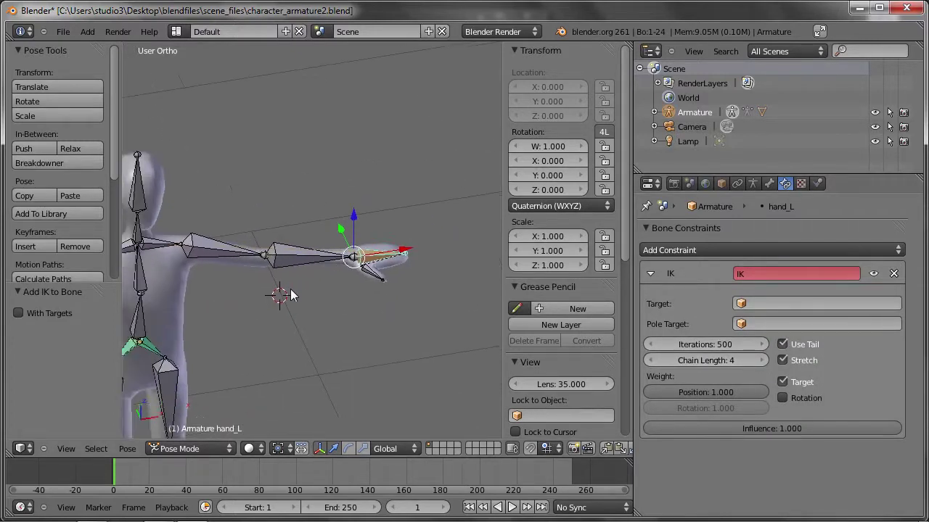
scroll(312, 290, down, 2)
- In front view, pull both hand bones down to test the arms bending
shift+middle_drag(363, 283, 374, 270)
key(KP_1)
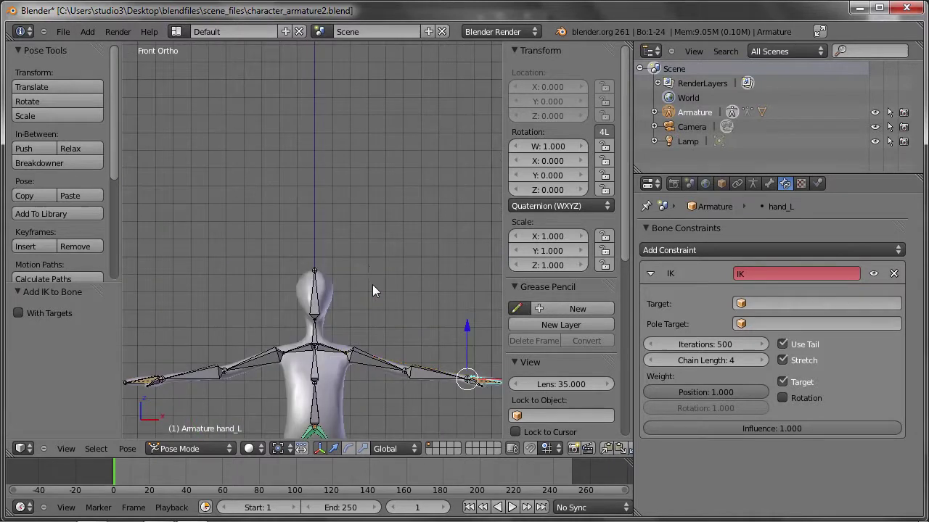
right_drag(183, 279, 201, 287)
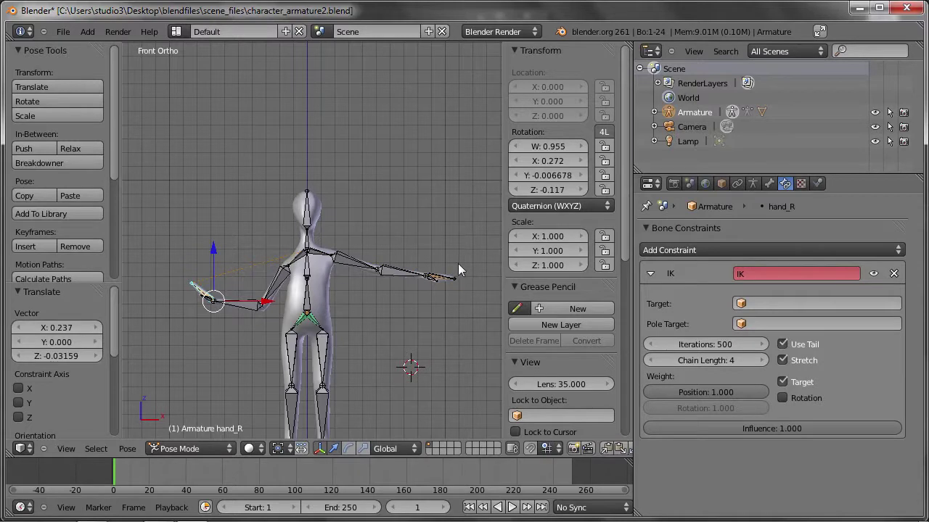
right_drag(455, 274, 407, 307)
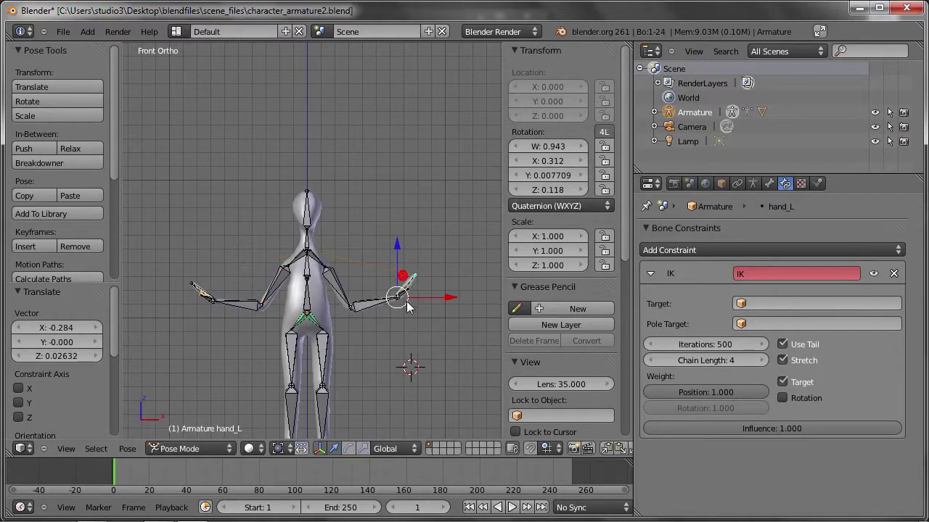
scroll(406, 307, down, 1)
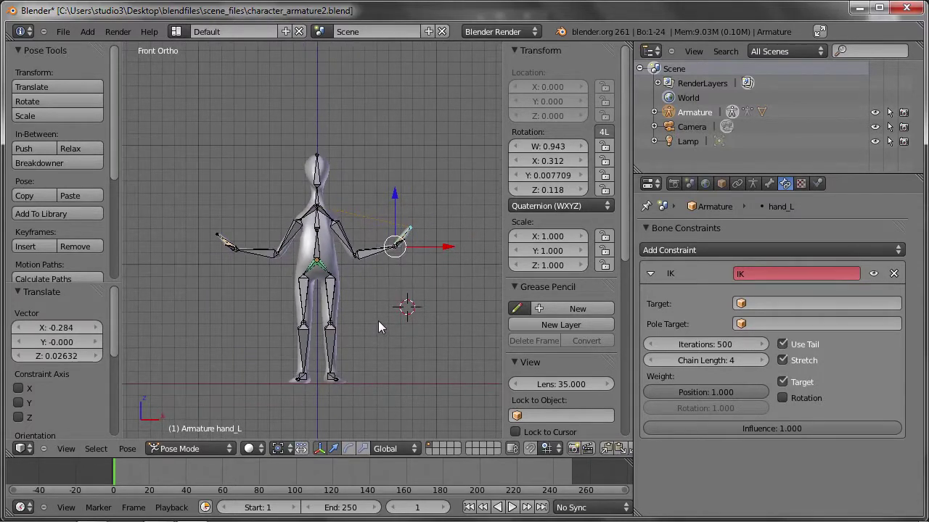
mouse_move(379, 285)
middle_down()
mouse_move(307, 324)
mouse_move(356, 313)
mouse_move(382, 328)
middle_up()
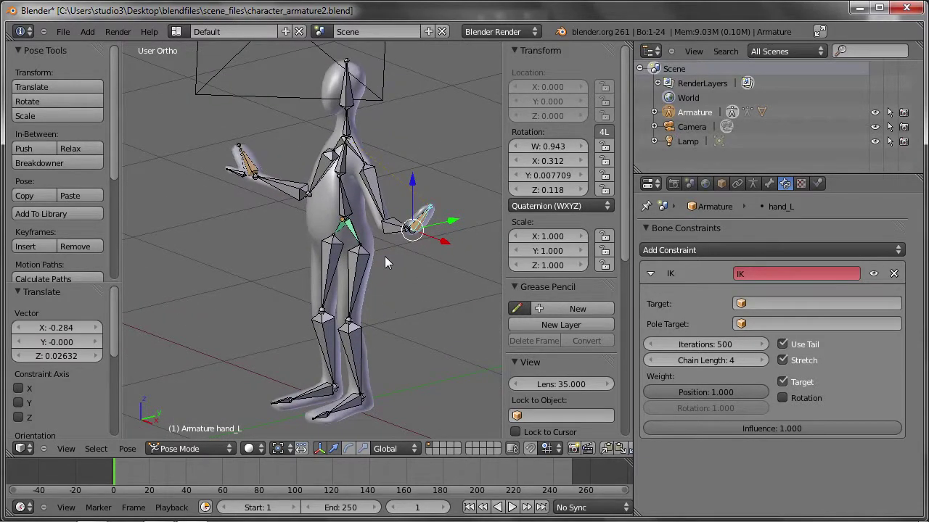
middle_drag(385, 256, 412, 220)
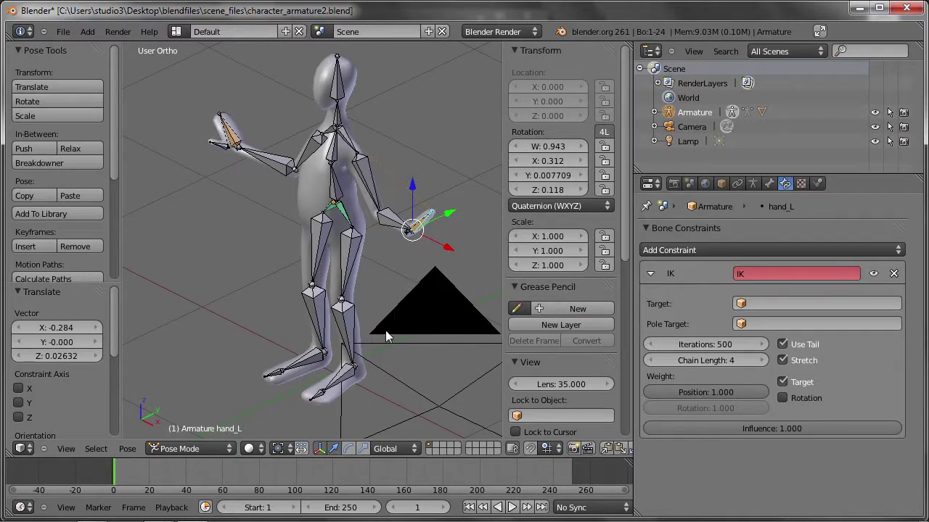
shift+middle_drag(386, 330, 353, 273)
- In Edit Mode, clear the parents of both foot bones so they are no longer attached to the legs
key(Tab)
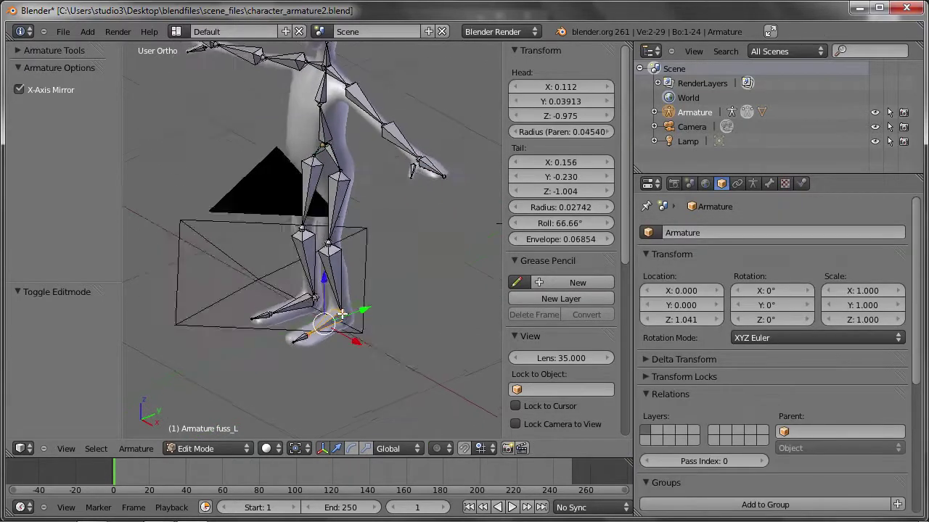
scroll(278, 308, up, 5)
shift+right_click(278, 309)
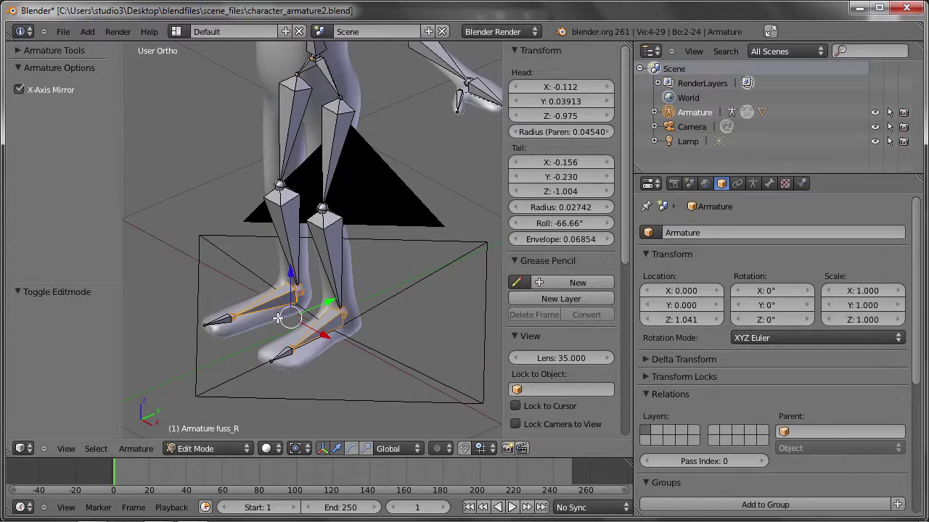
key(alt+p)
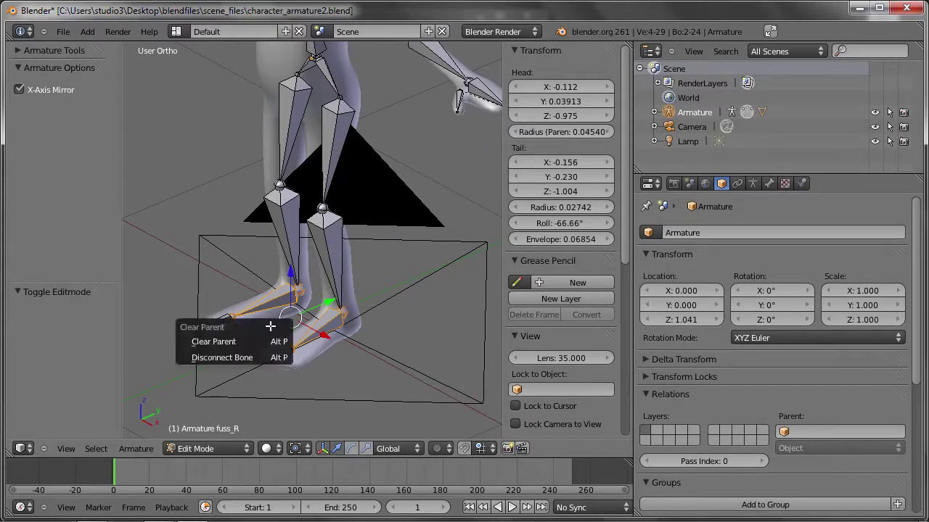
click(243, 342)
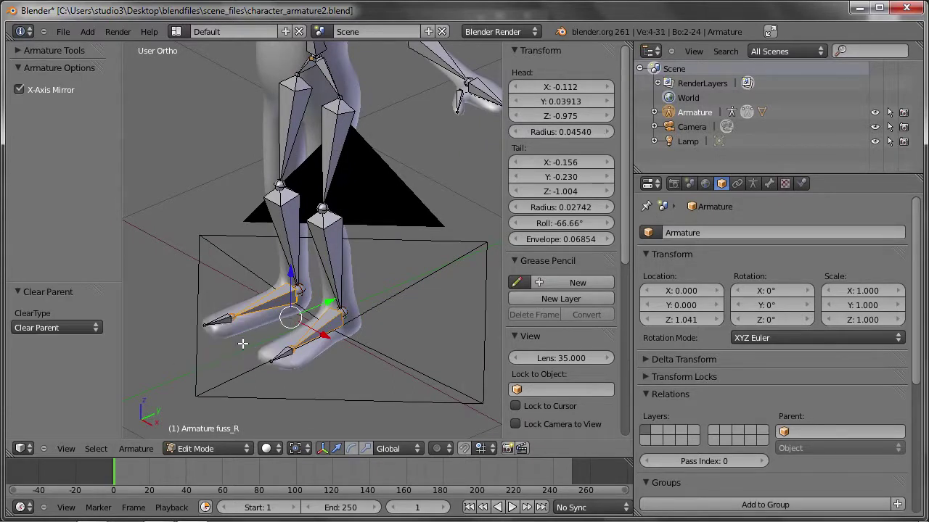
- In Pose Mode, add an IK constraint from unterschenkel_L to fuss_L with chain length 2
key(ctrl+Tab)
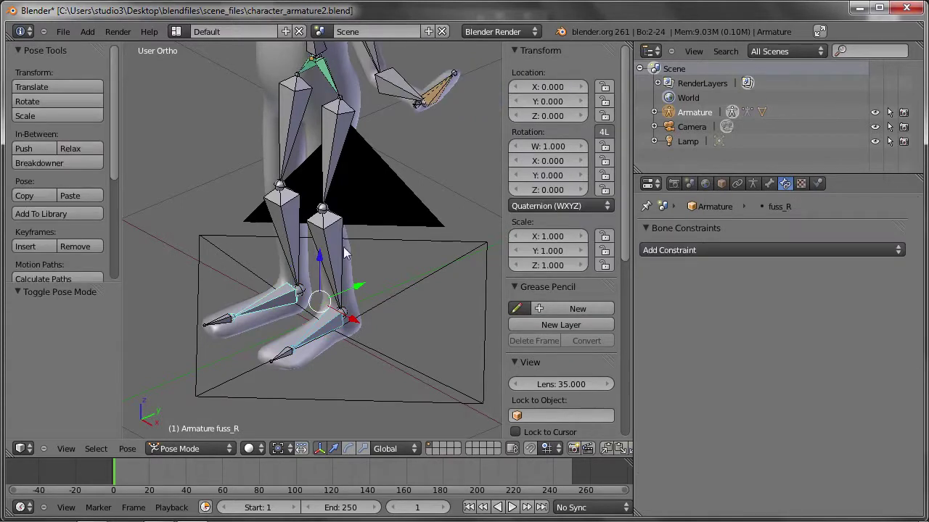
right_click(326, 329)
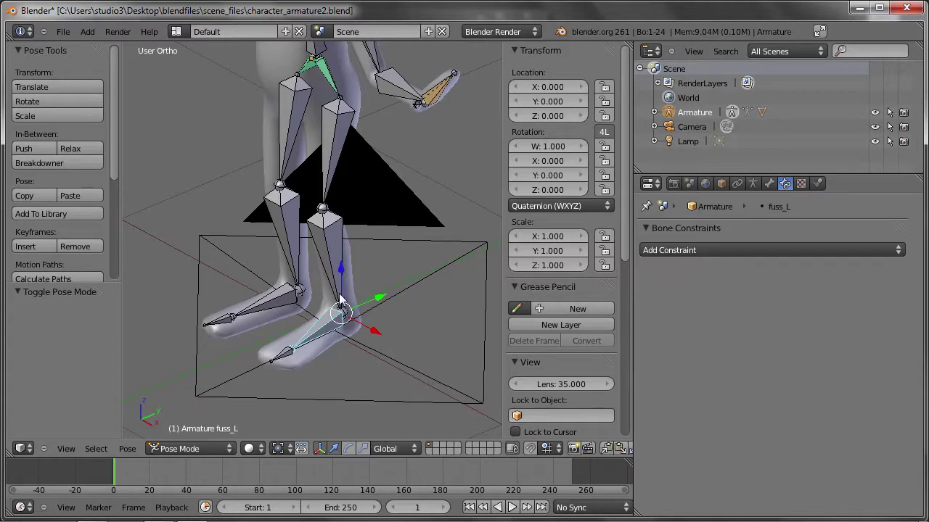
middle_drag(340, 297, 324, 328)
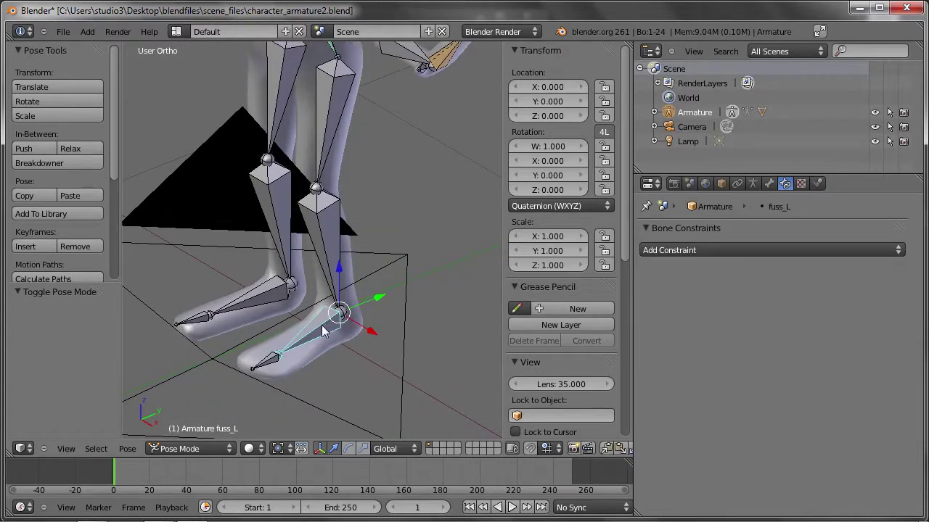
right_click(323, 236)
key(shift+i)
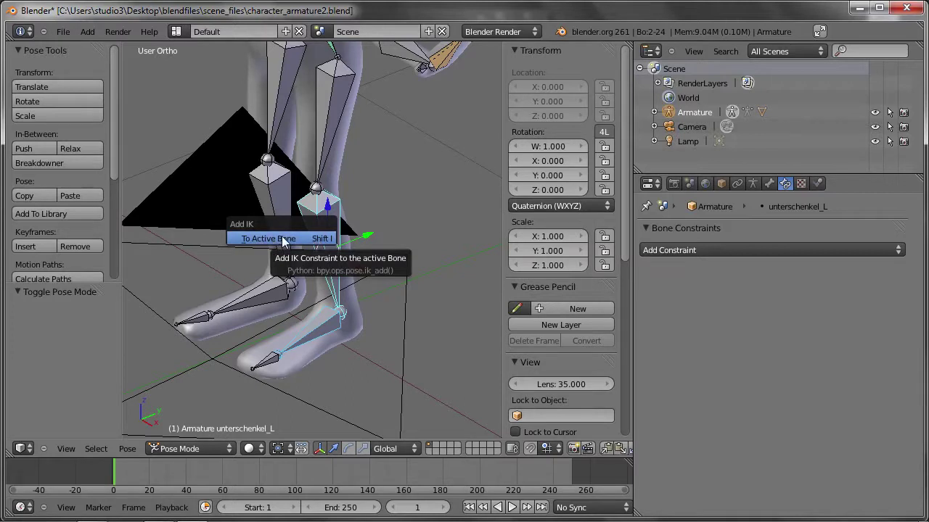
click(282, 240)
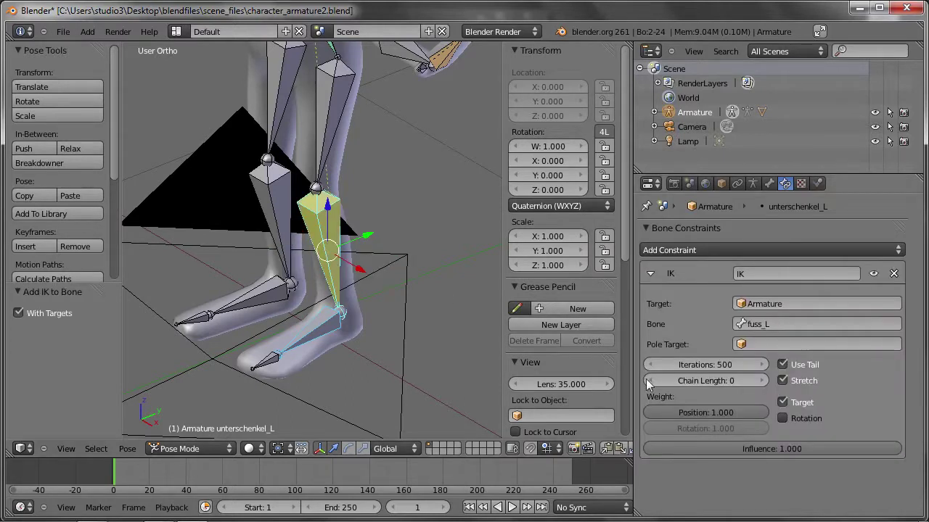
click(754, 380)
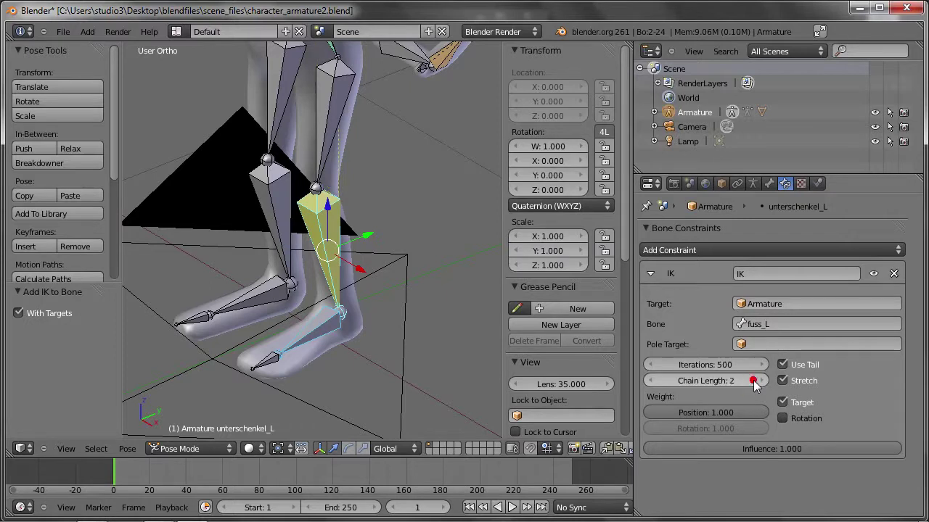
- Move fuss_L upward so the left leg lifts and bends at the knee
right_click(313, 328)
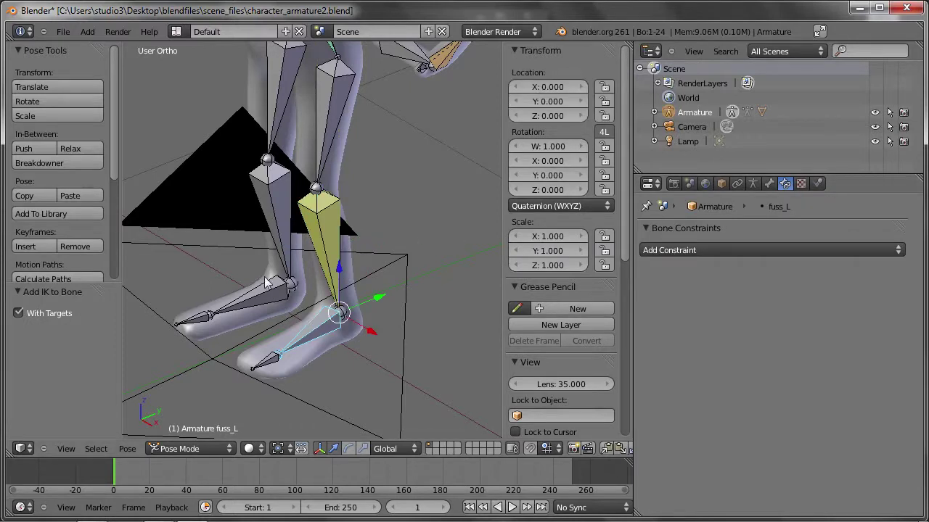
key(g)
click(361, 240)
mouse_move(361, 241)
middle_down()
mouse_move(283, 225)
mouse_move(367, 269)
middle_up()
key(g)
click(283, 239)
key(g)
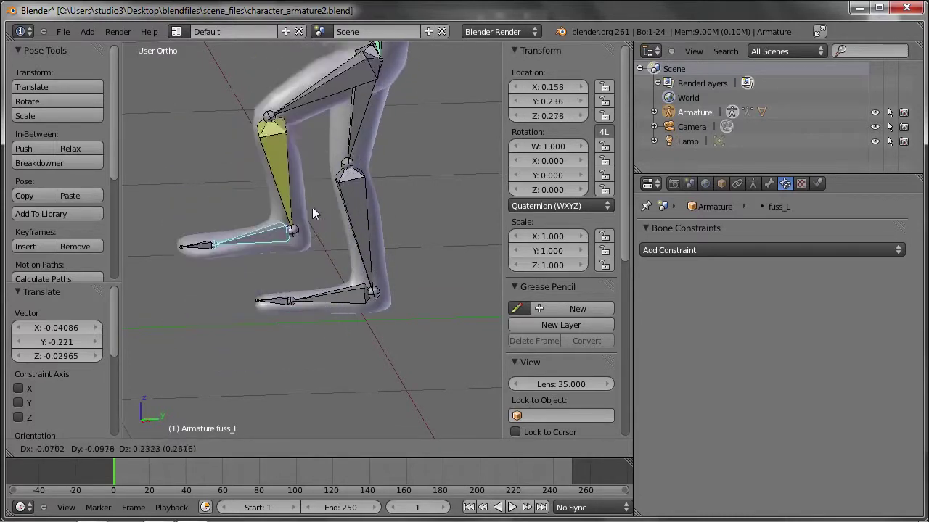
click(323, 225)
middle_drag(339, 255, 362, 143)
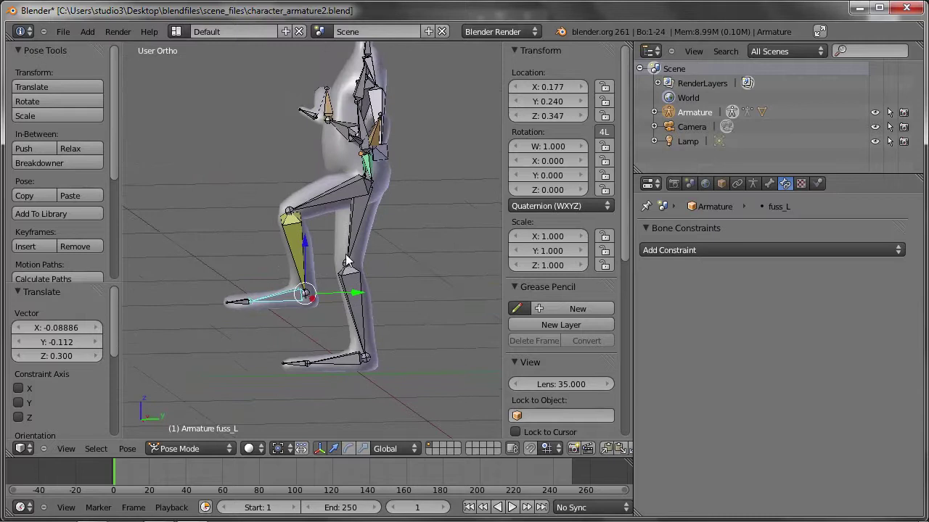
right_click(362, 146)
key(g)
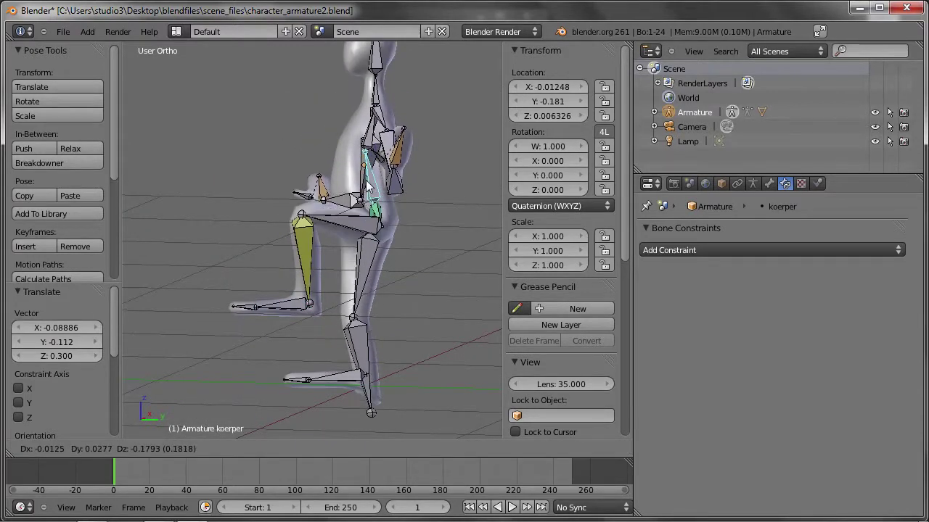
right_click(344, 145)
middle_drag(348, 156, 367, 185)
key(g)
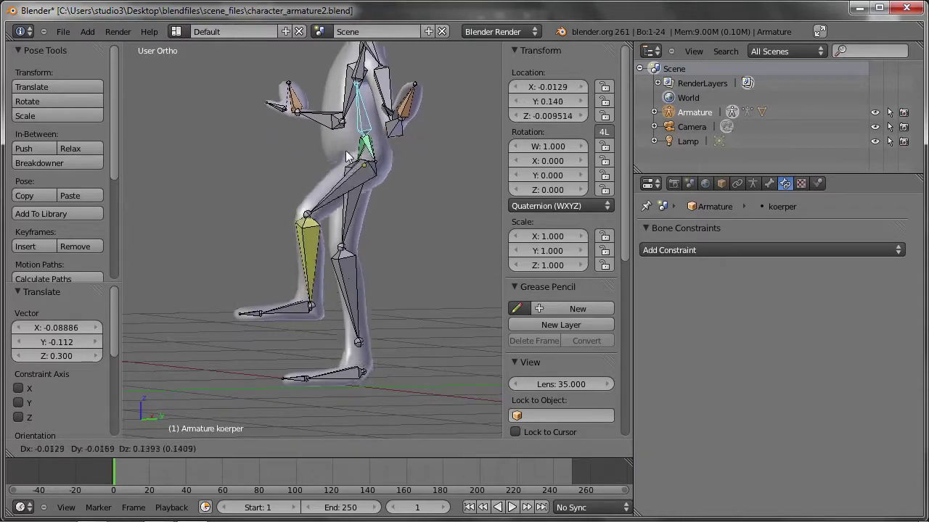
right_click(299, 312)
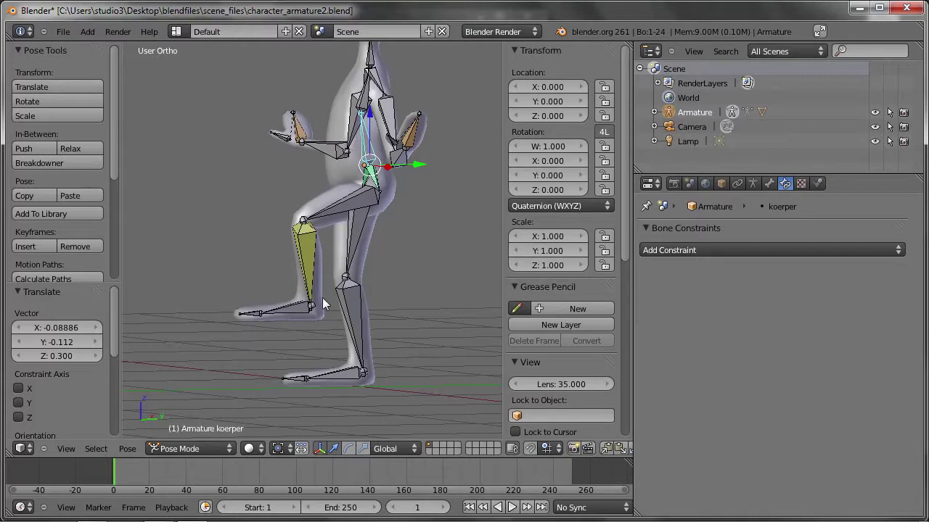
key(g)
key(z)
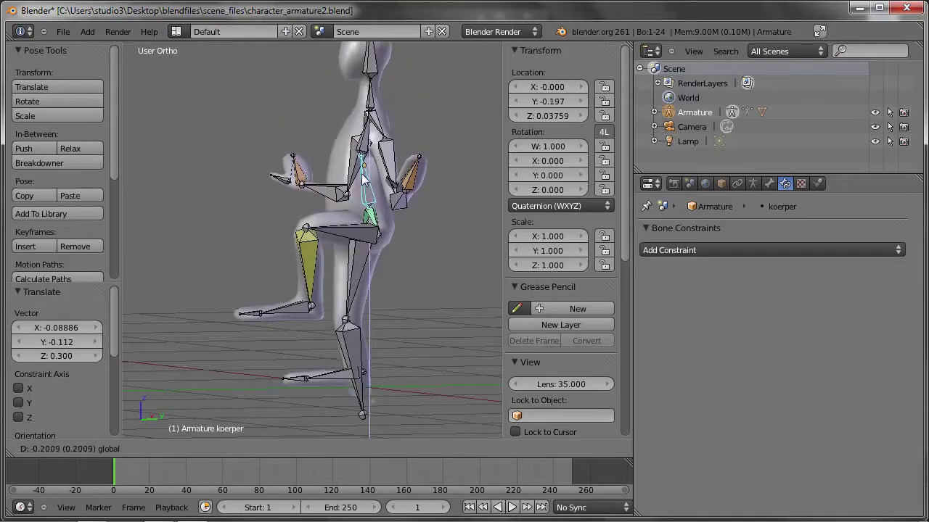
key(Escape)
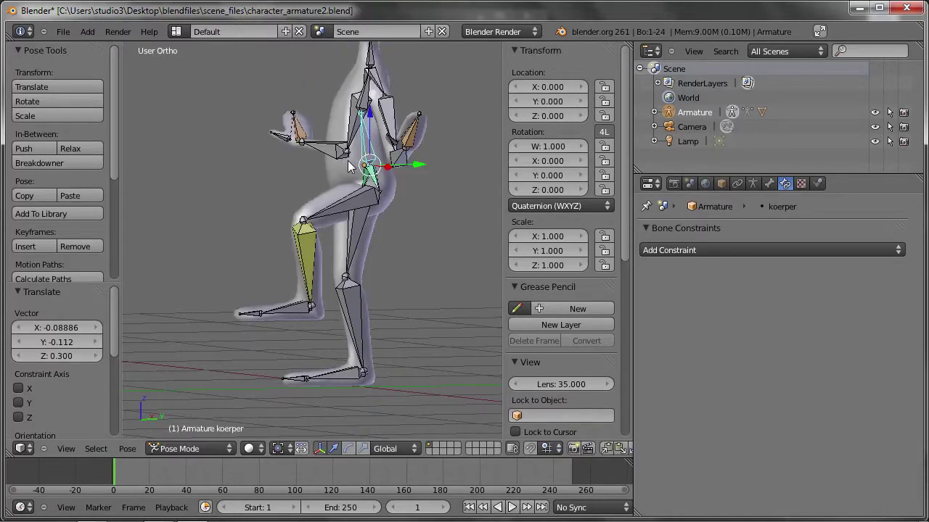
mouse_move(286, 290)
middle_down()
mouse_move(389, 294)
mouse_move(386, 310)
middle_up()
scroll(386, 311, up, 2)
- Add an IK constraint from unterschenkel_R to fuss_R
right_click(341, 359)
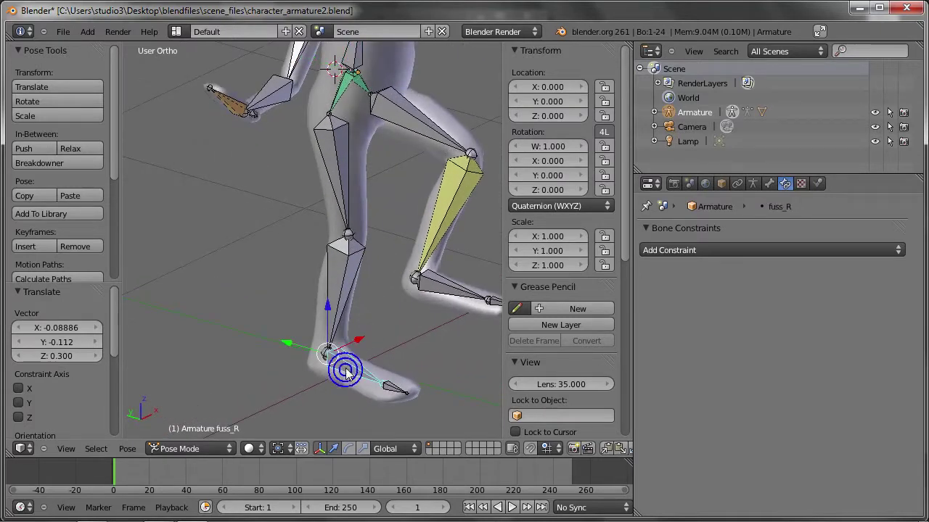
right_click(336, 294)
key(shift+ctrl+i)
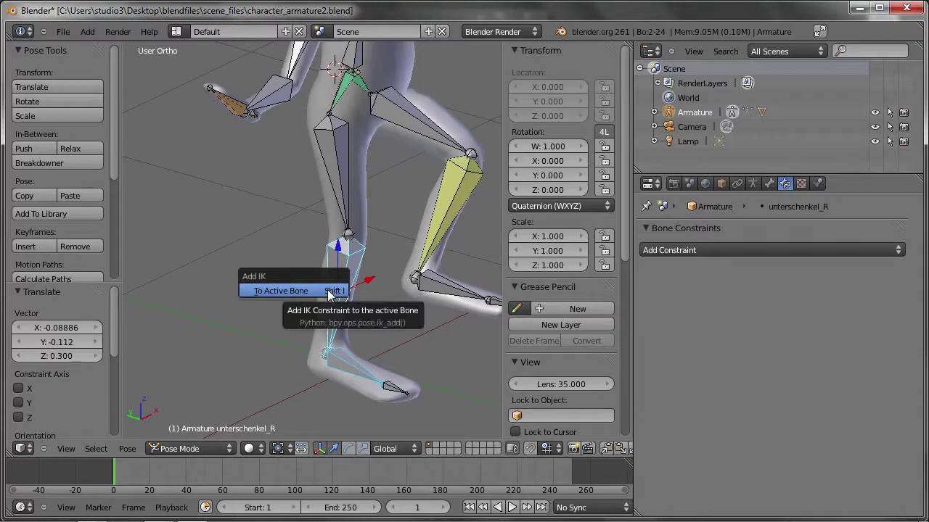
click(330, 294)
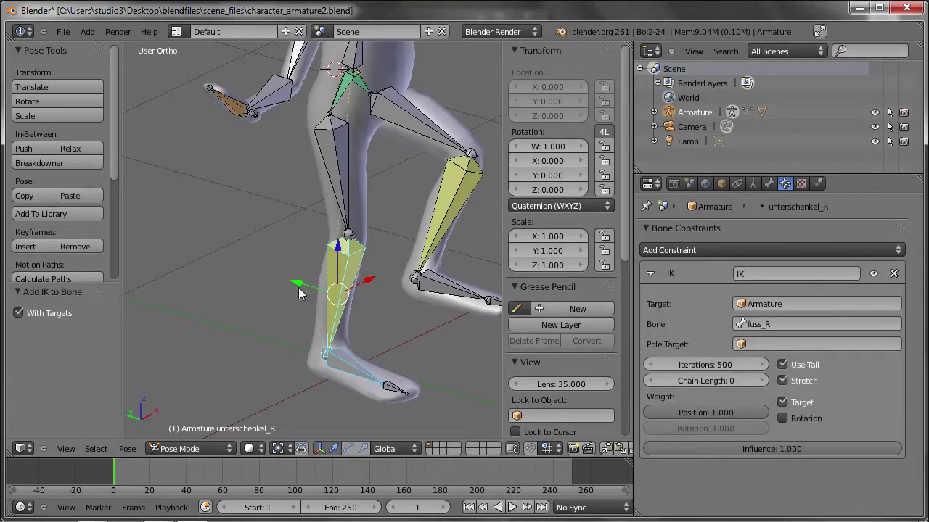
- Clear pose rotation and location on all bones and switch to front view
key(a)
key(a)
key(alt+r)
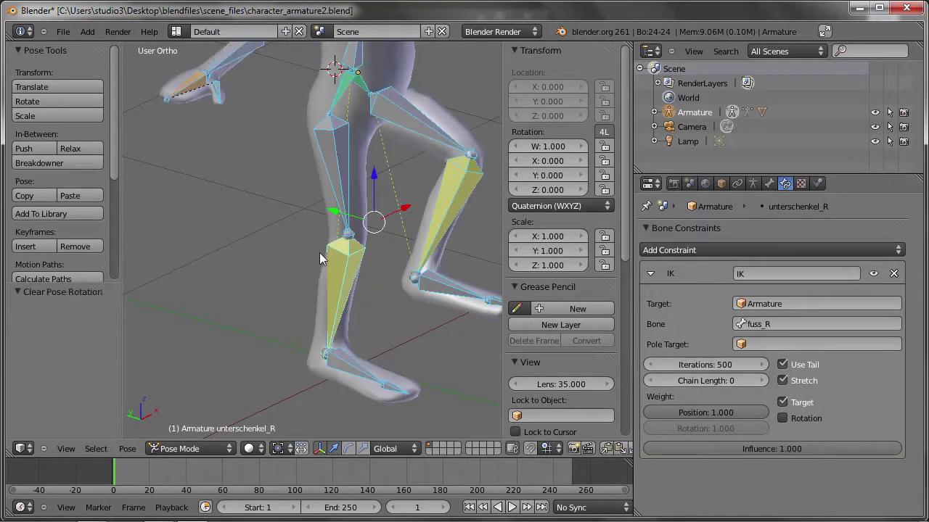
key(alt+g)
key(KP_1)
key(KP_7)
key(KP_1)
- Lower the body bone koerper along Z to -0.327
scroll(213, 247, down, 2)
right_click(378, 207)
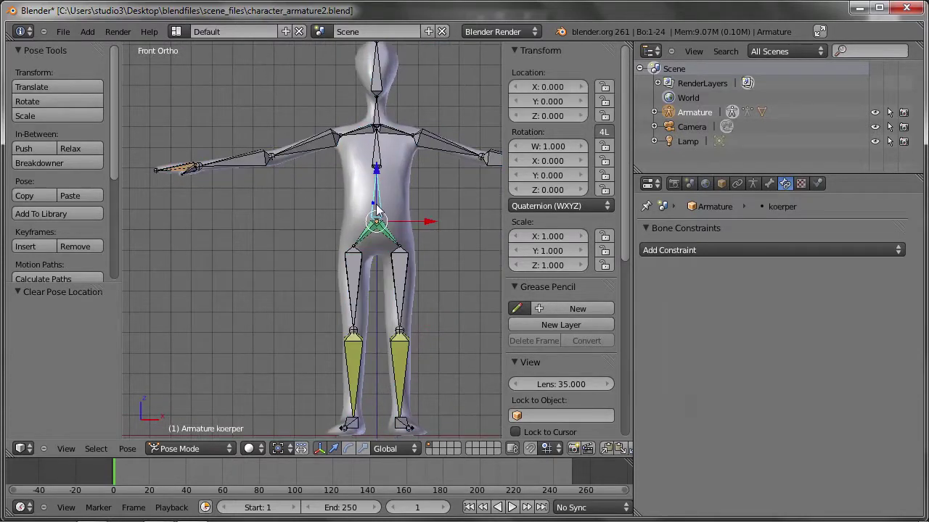
scroll(376, 195, down, 1)
key(g)
key(z)
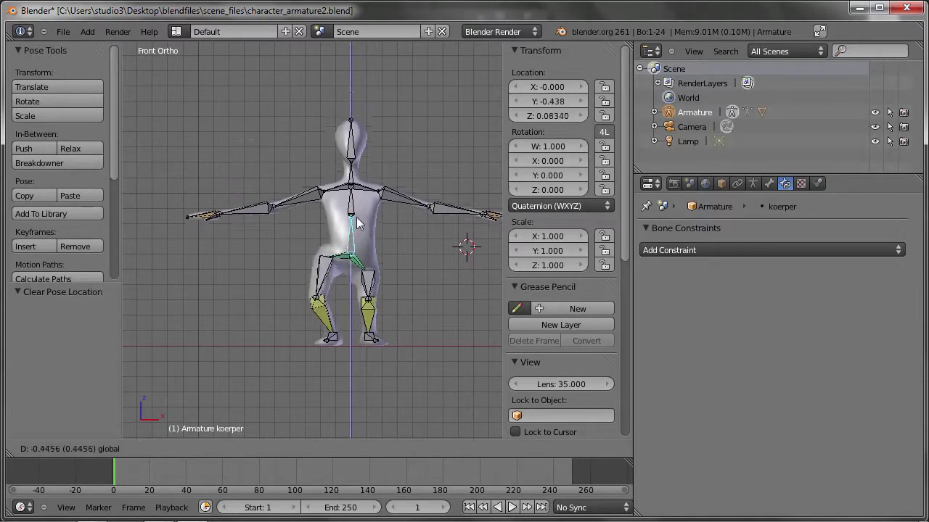
click(357, 207)
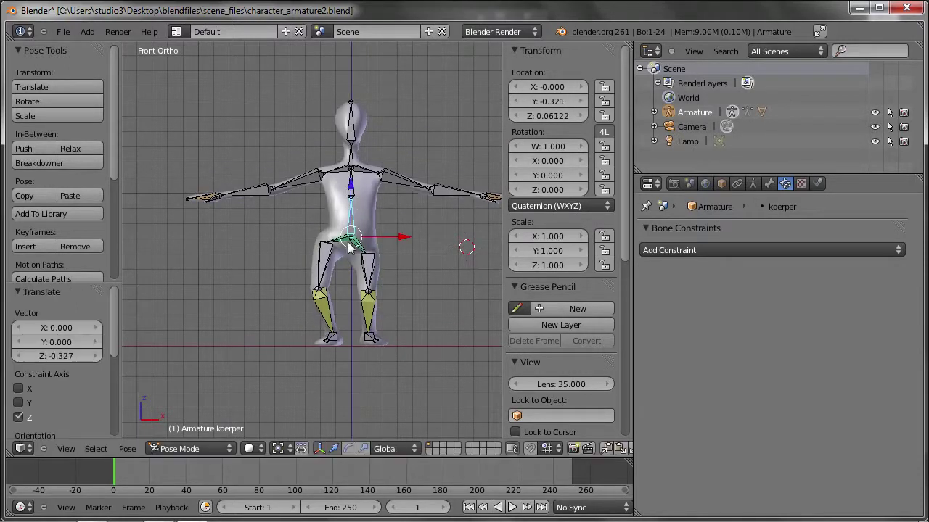
- Set unterschenkel_R's IK chain length to 2, then test-move koerper and cancel
scroll(338, 270, up, 2)
right_click(322, 345)
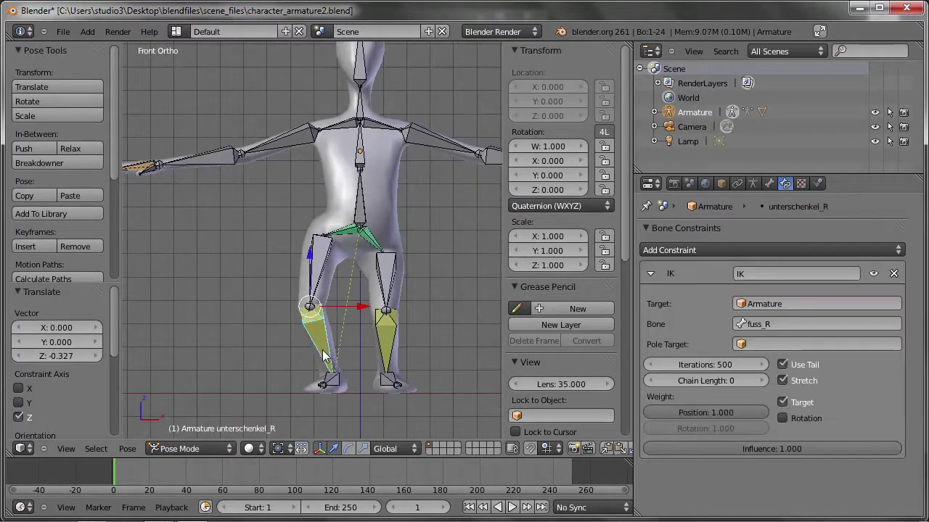
click(756, 381)
click(756, 381)
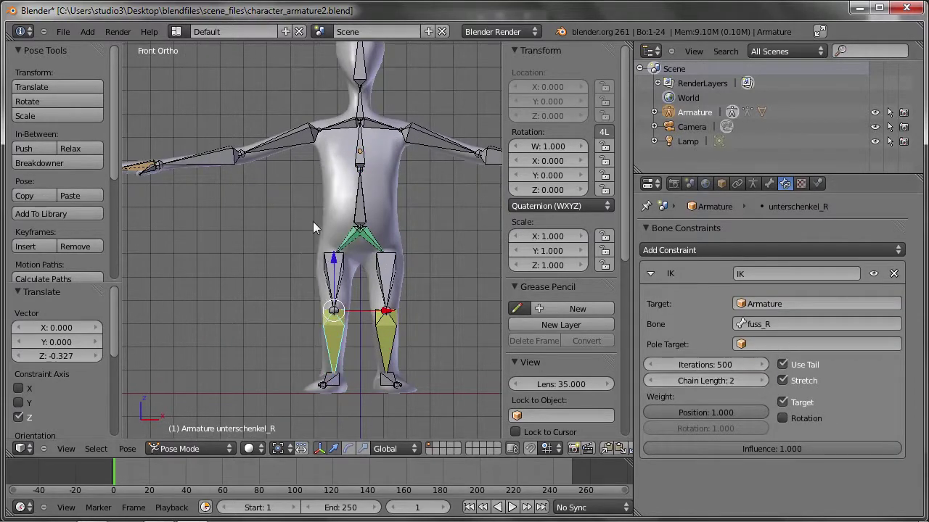
right_click(353, 190)
key(g)
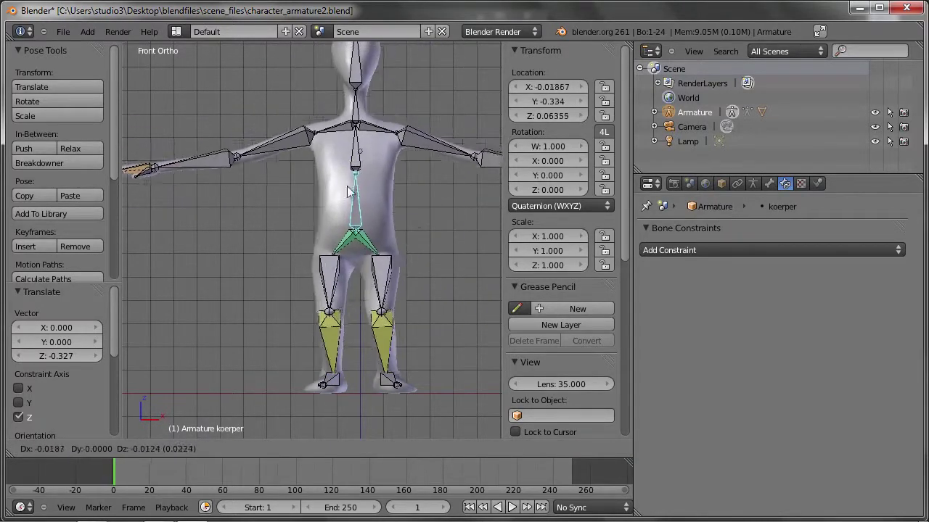
right_click(342, 183)
middle_drag(340, 177, 368, 216)
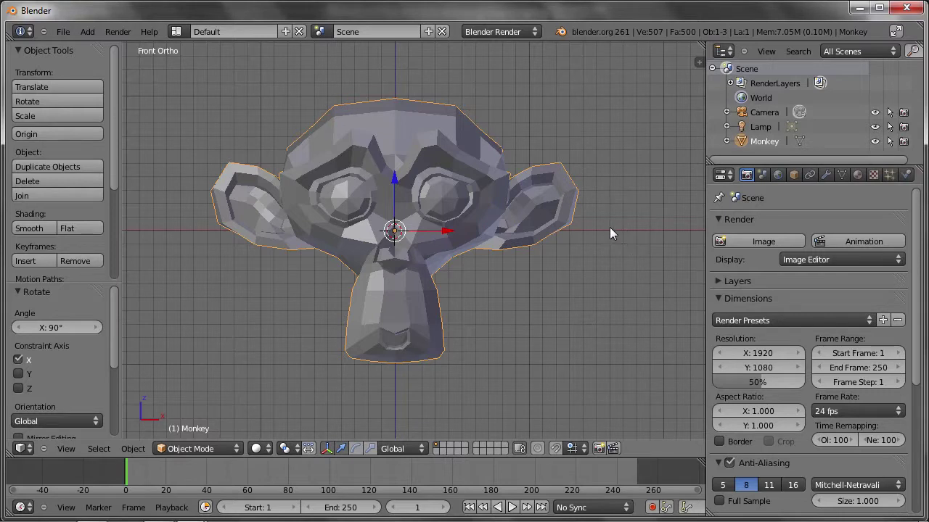
- In the Monkey's Object Data properties, add a Basis shape key under Shape Keys
click(841, 175)
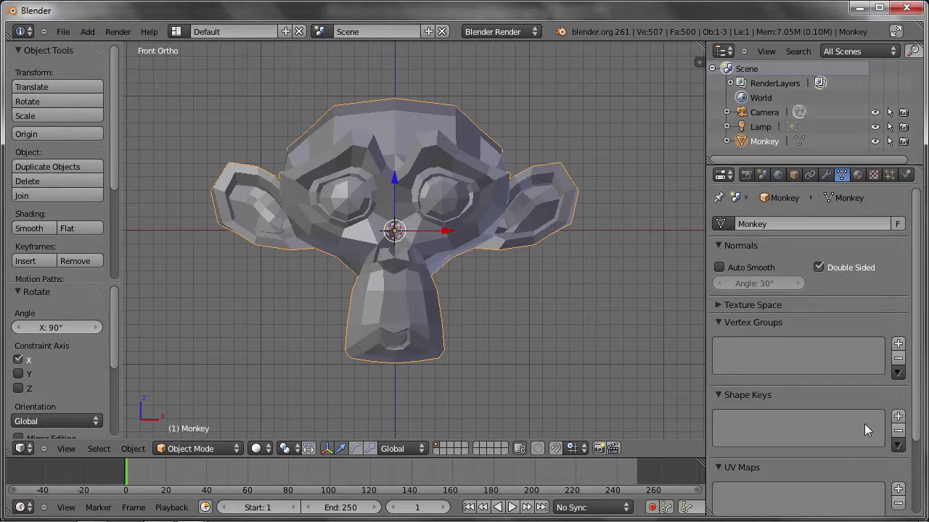
click(899, 417)
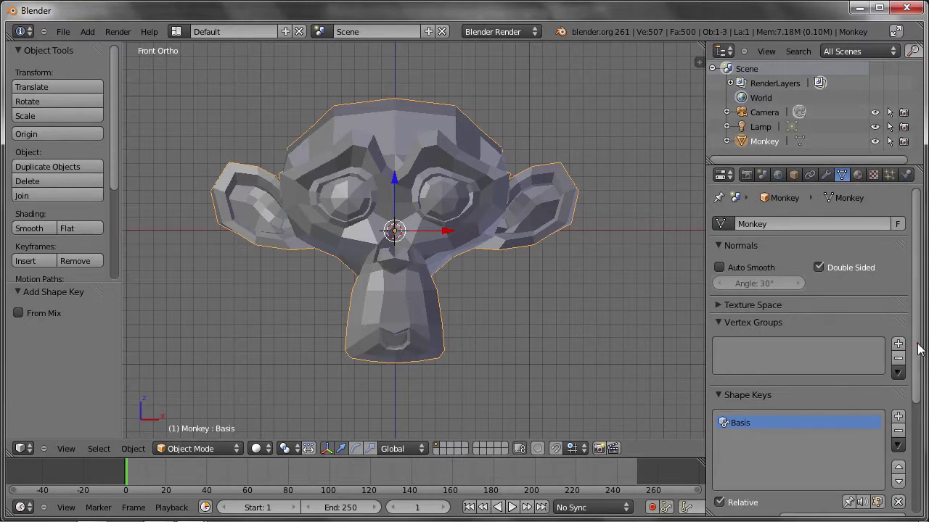
- Collapse Vertex Groups, add shape key Key 1 after Basis, and enter Edit Mode
scroll(798, 327, down, 1)
click(717, 301)
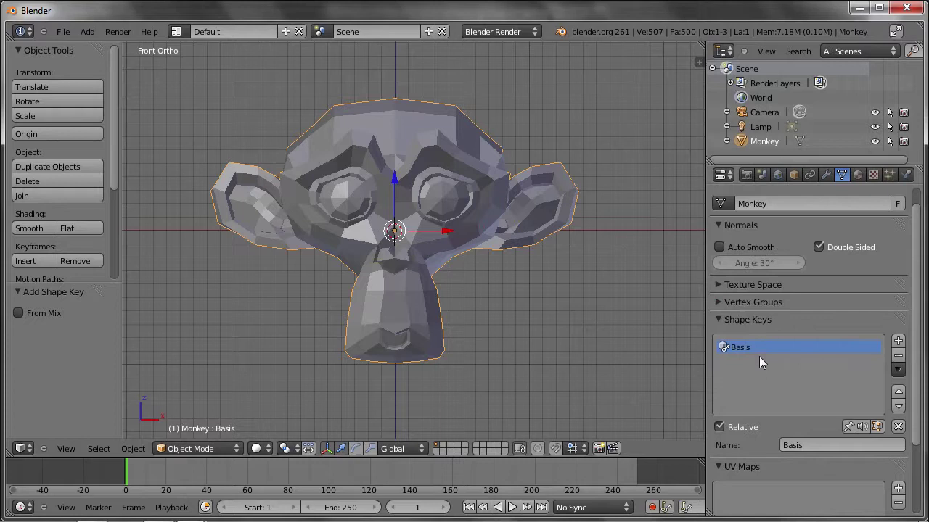
click(898, 340)
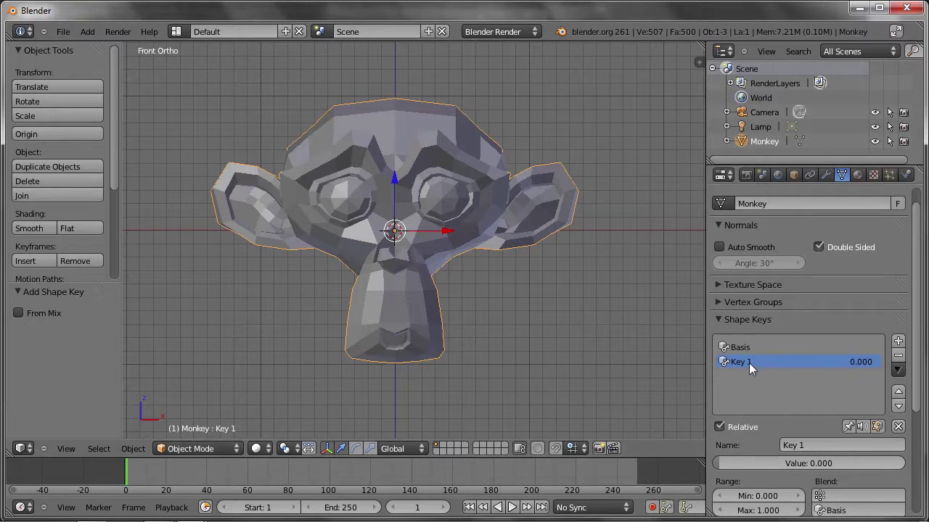
key(Tab)
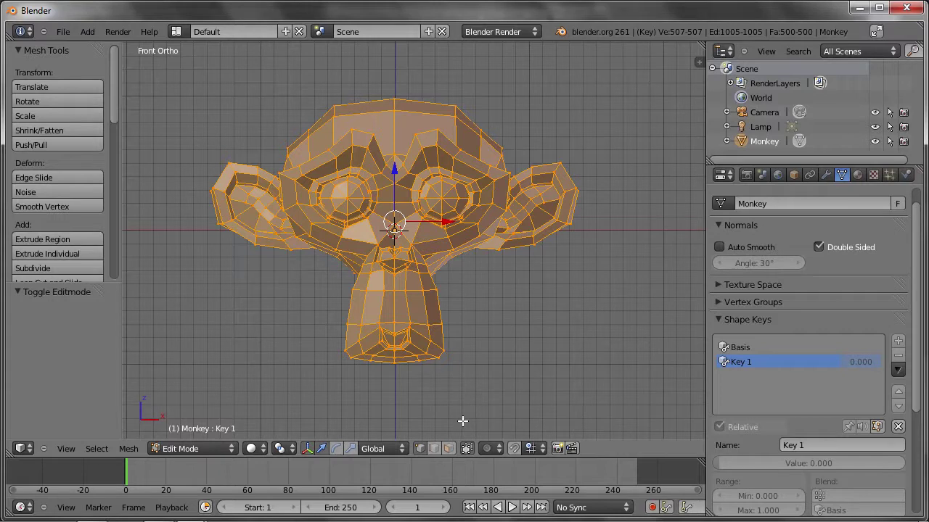
- Turn on proportional editing and shift a vertex in each eye
click(498, 449)
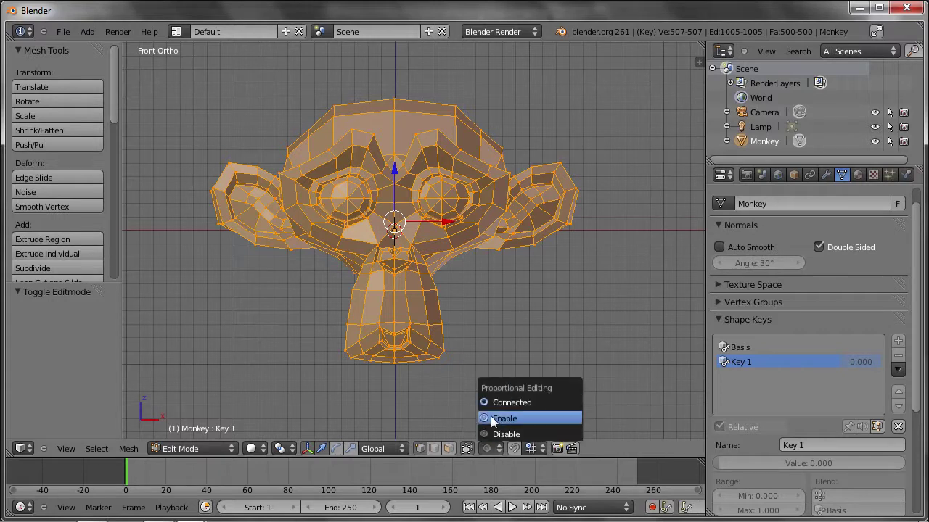
click(530, 417)
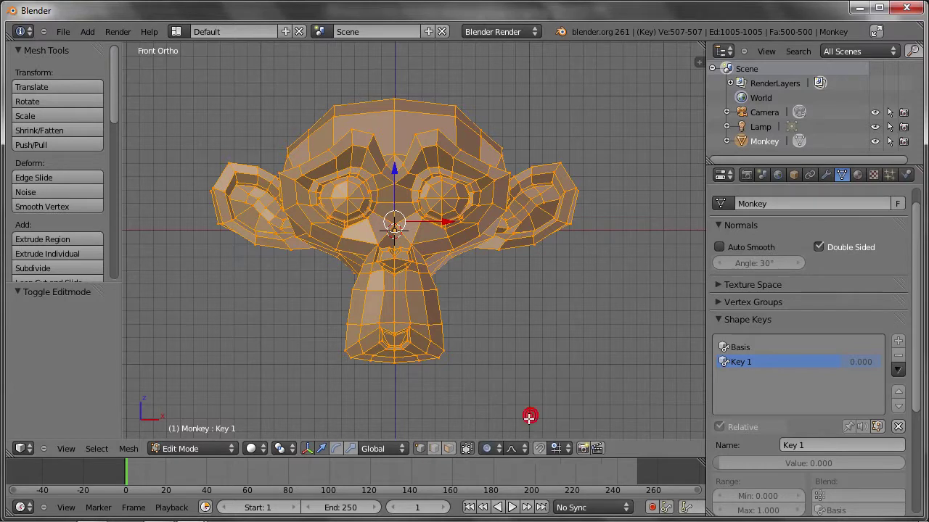
right_click(444, 201)
key(g)
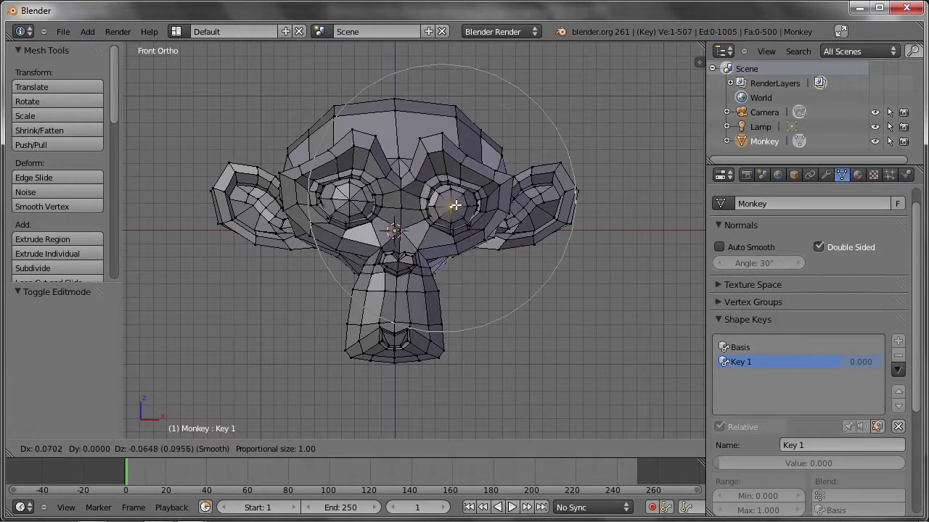
scroll(409, 209, up, 5)
scroll(443, 224, down, 5)
scroll(471, 241, down, 5)
scroll(468, 233, up, 4)
scroll(461, 218, up, 3)
scroll(456, 207, up, 3)
scroll(452, 198, up, 2)
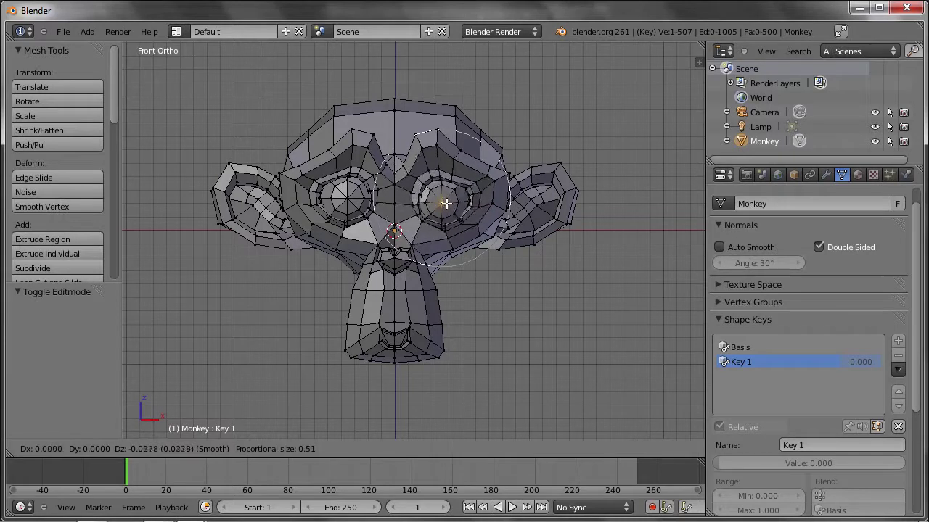
click(453, 210)
right_click(361, 196)
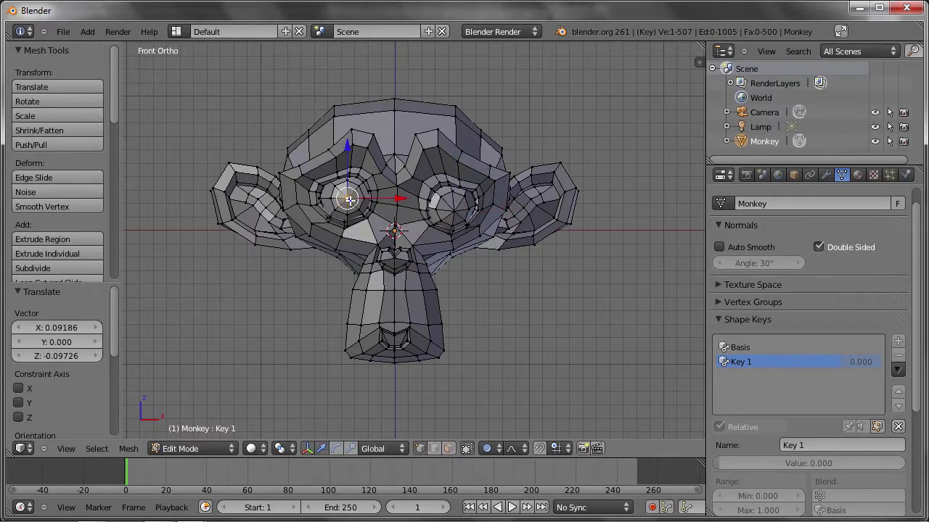
key(g)
click(333, 225)
- Move the chin vertex and mouth vertex up, and lower two forehead vertices
right_click(393, 341)
key(g)
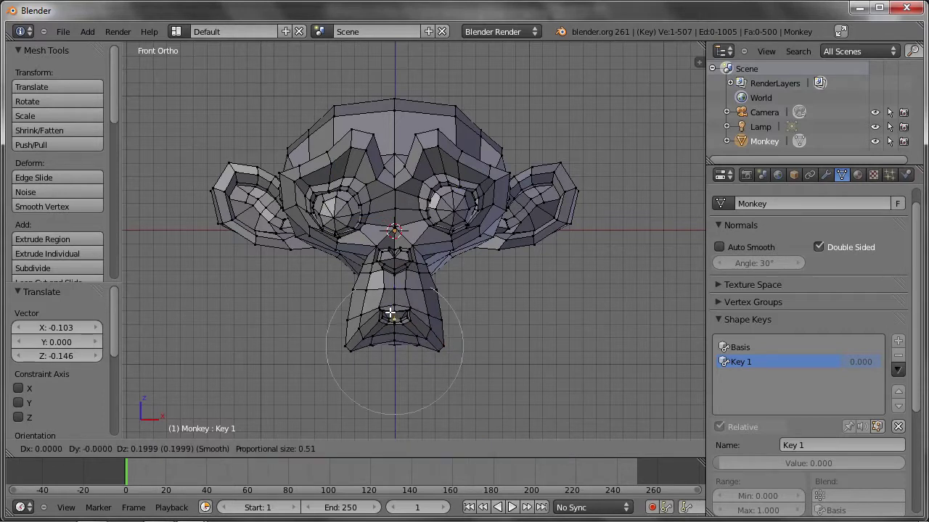
click(393, 308)
right_click(393, 301)
key(g)
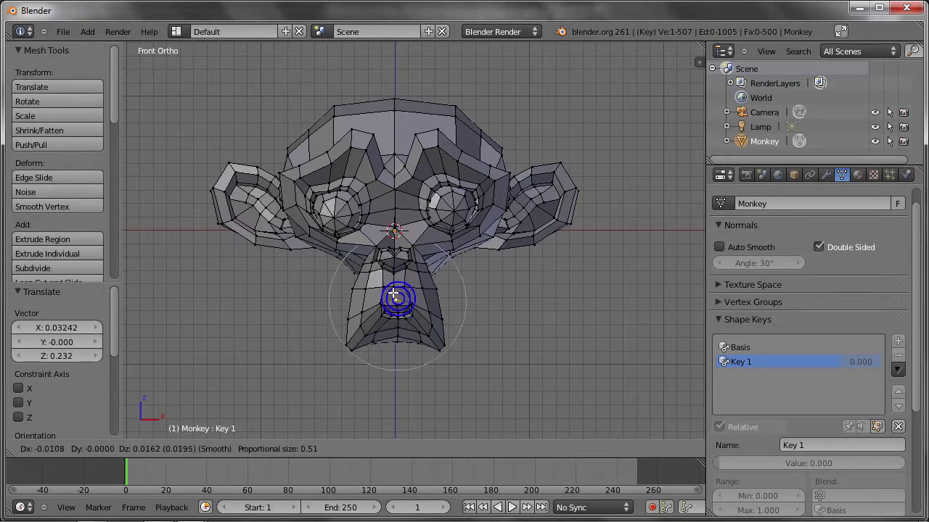
click(392, 290)
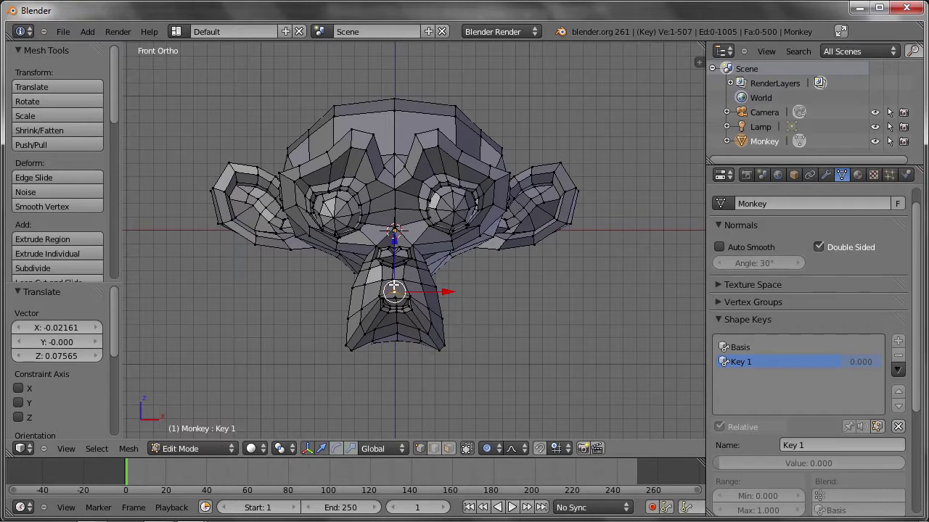
right_click(346, 125)
key(g)
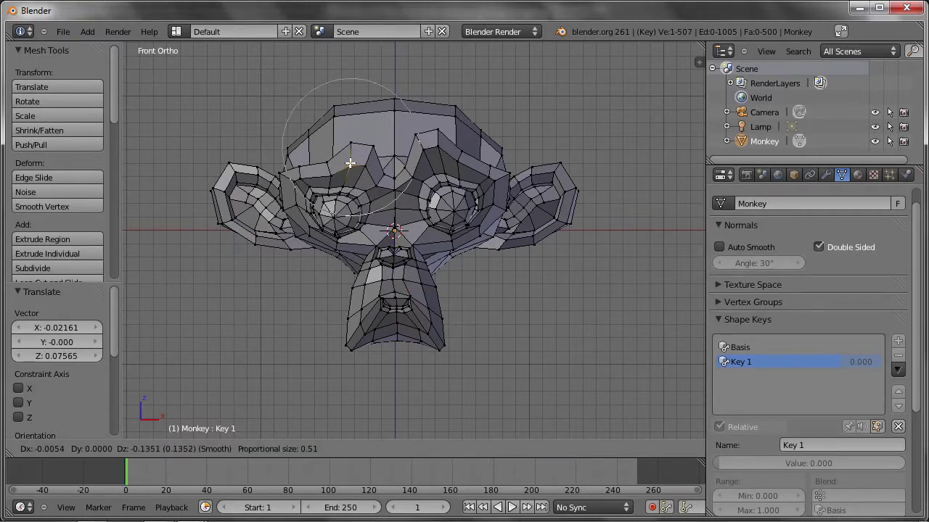
click(410, 129)
right_click(430, 135)
key(g)
click(428, 157)
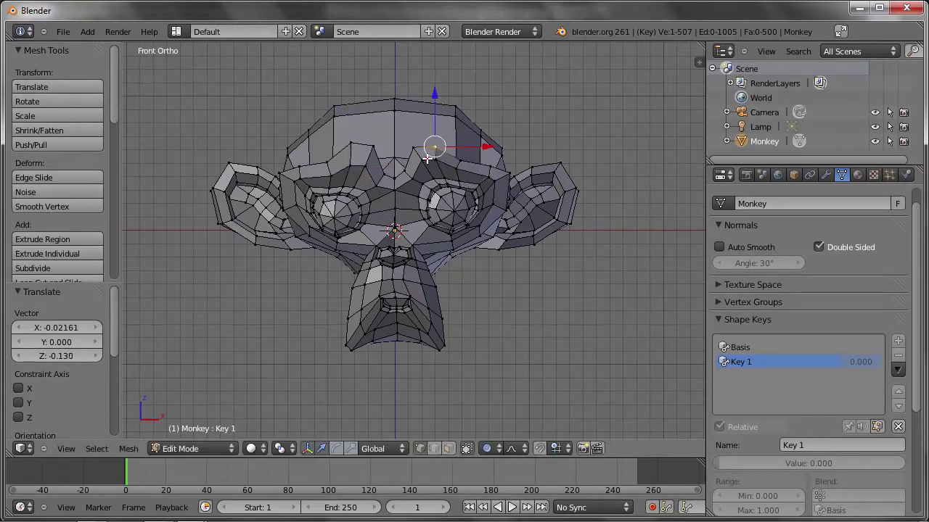
- Shift a right-side brow vertex and several vertices on both ears
right_click(496, 197)
key(g)
click(499, 187)
right_click(281, 176)
key(g)
click(277, 167)
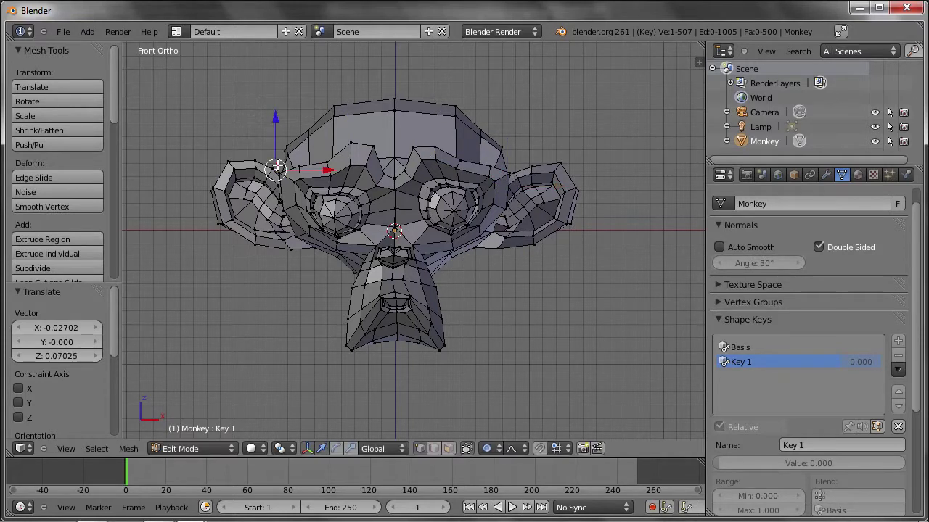
right_click(540, 165)
key(g)
click(544, 173)
right_click(248, 168)
key(g)
click(249, 177)
- From a side view, move a jaw vertex sideways, then return to Object Mode
mouse_move(500, 220)
middle_down()
mouse_move(357, 224)
mouse_move(280, 269)
mouse_move(445, 277)
middle_up()
right_click(381, 318)
key(g)
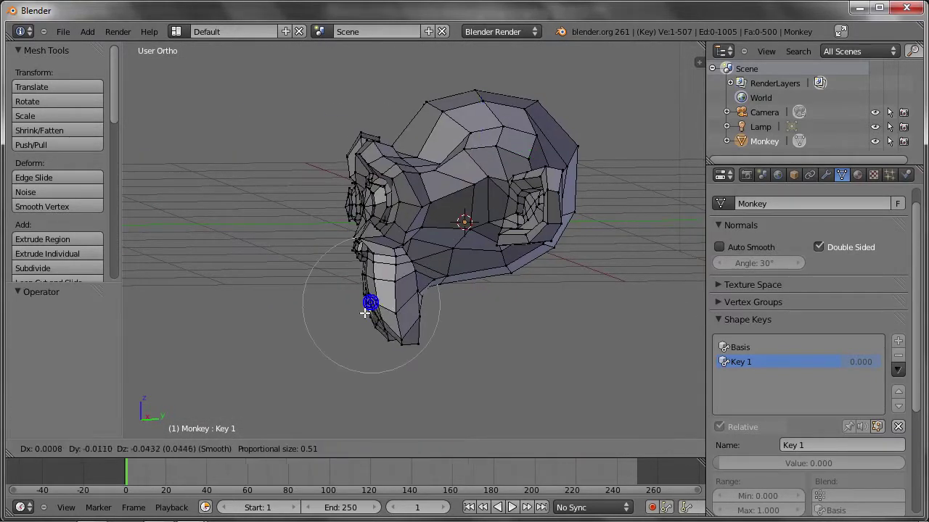
click(361, 318)
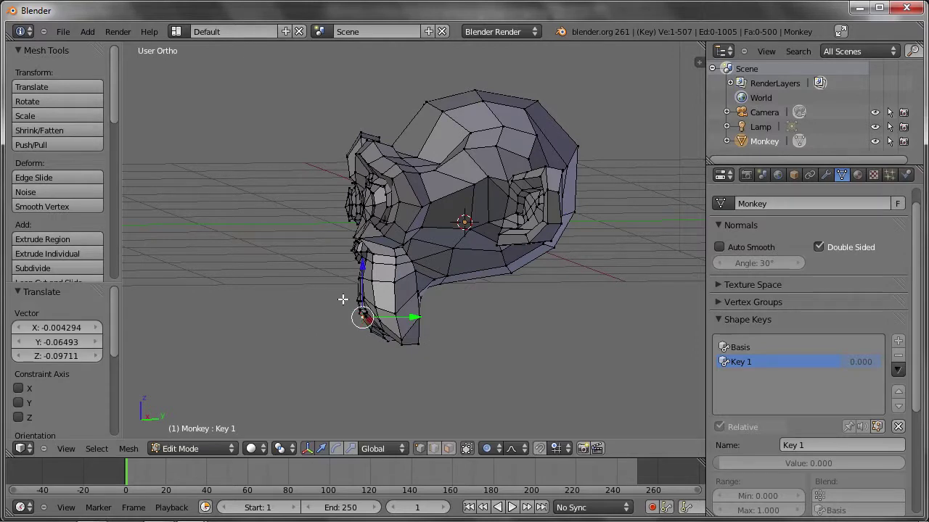
mouse_move(347, 289)
middle_down()
mouse_move(442, 249)
mouse_move(474, 253)
middle_up()
key(Tab)
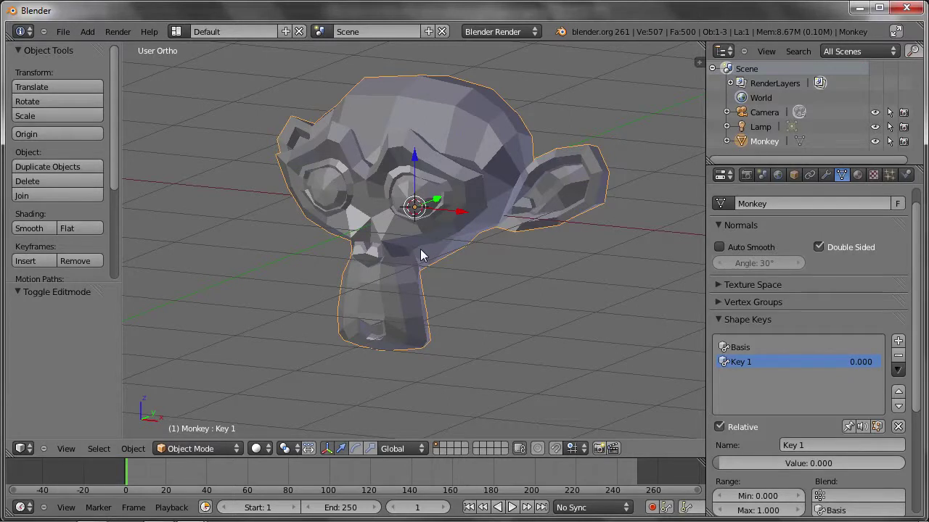
- In front view, slide Key 1's value to 1.000 to preview, then keyframe it at 0.000 on frame 1
key(KP_1)
scroll(409, 230, up, 2)
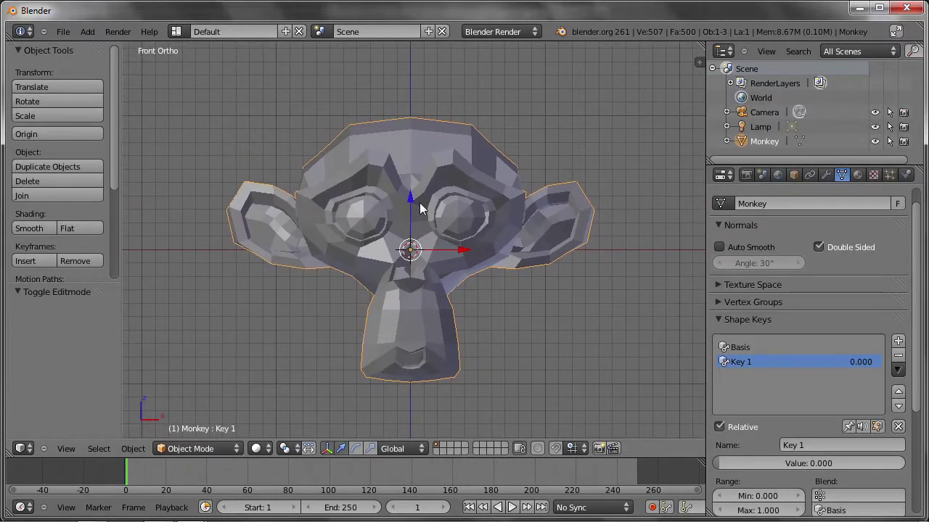
scroll(421, 225, up, 1)
scroll(428, 217, up, 1)
scroll(431, 221, up, 1)
scroll(432, 213, down, 1)
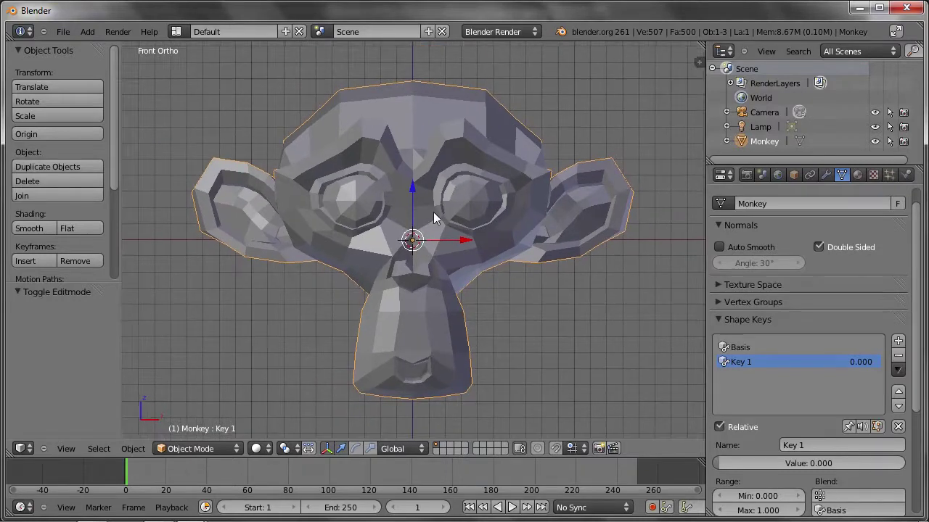
scroll(439, 194, down, 1)
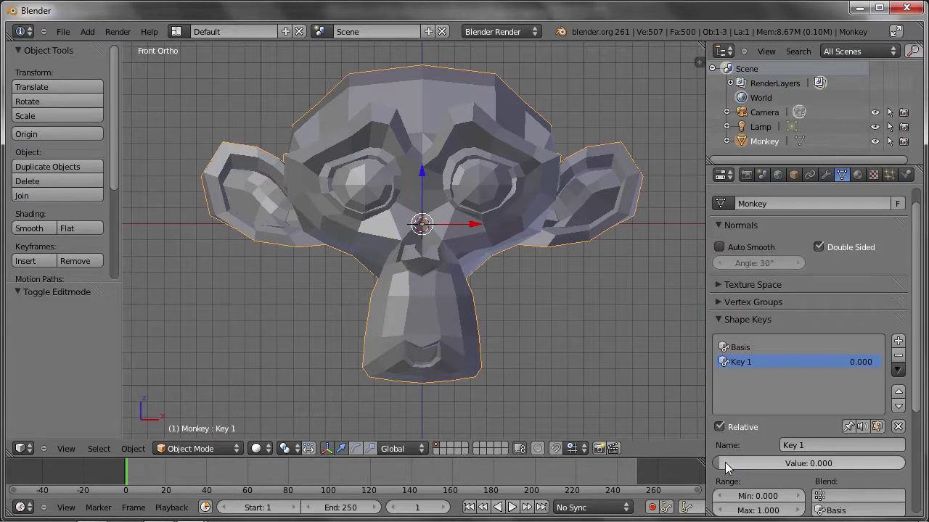
drag(722, 462, 870, 467)
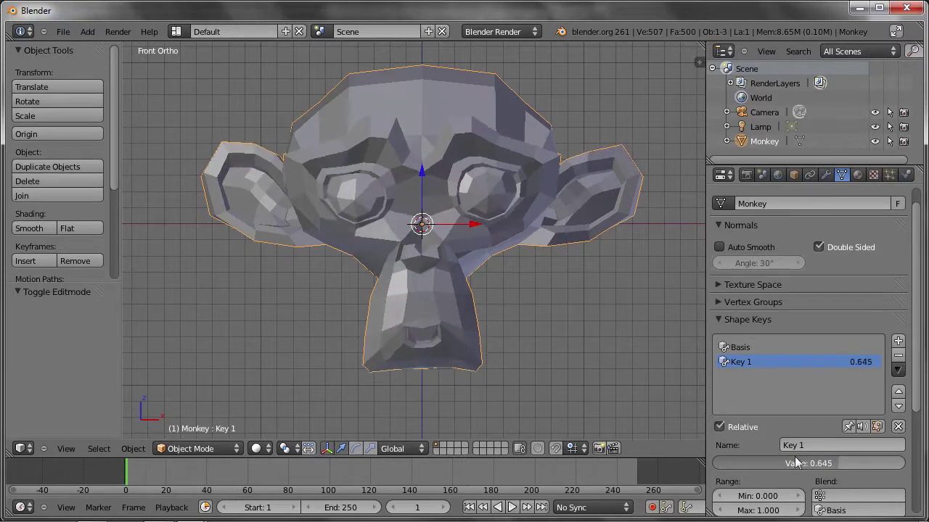
drag(868, 463, 881, 464)
drag(825, 462, 607, 473)
mouse_move(727, 457)
mouse_down()
mouse_move(850, 462)
mouse_move(414, 401)
mouse_up()
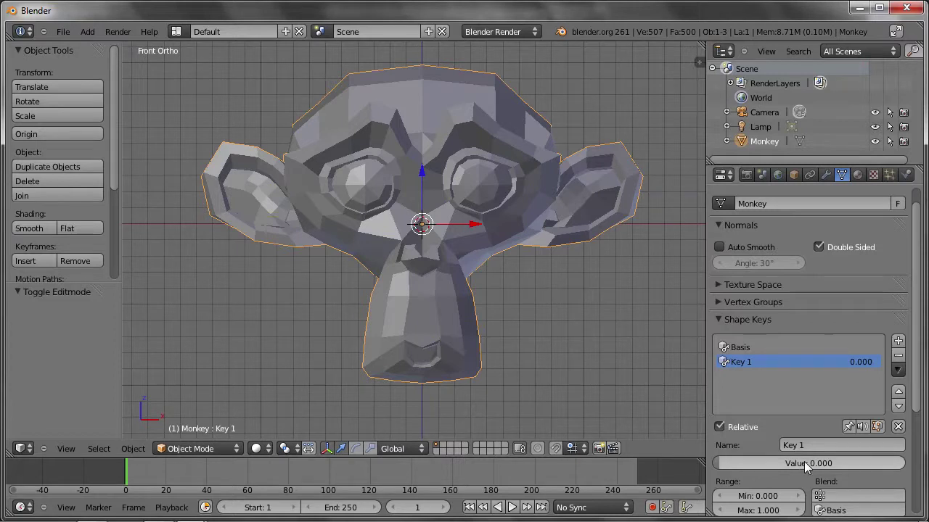
key(i)
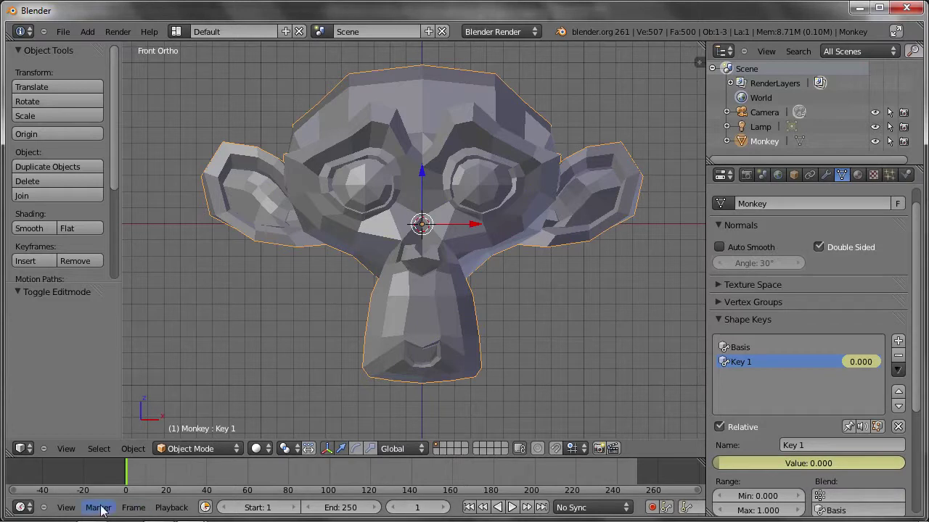
- Set Key 1 to 1.000 at frame 20 and insert a keyframe, then add shape key Key 2
drag(127, 471, 166, 474)
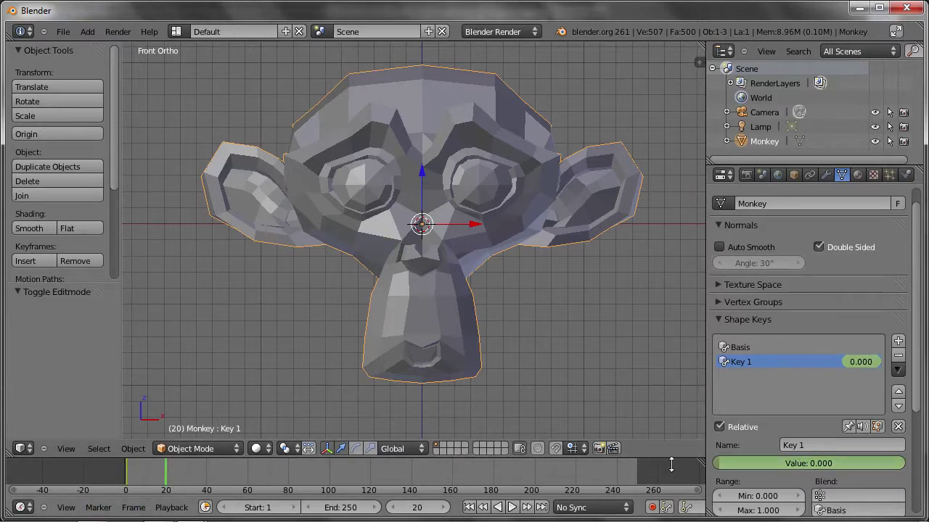
drag(717, 465, 915, 470)
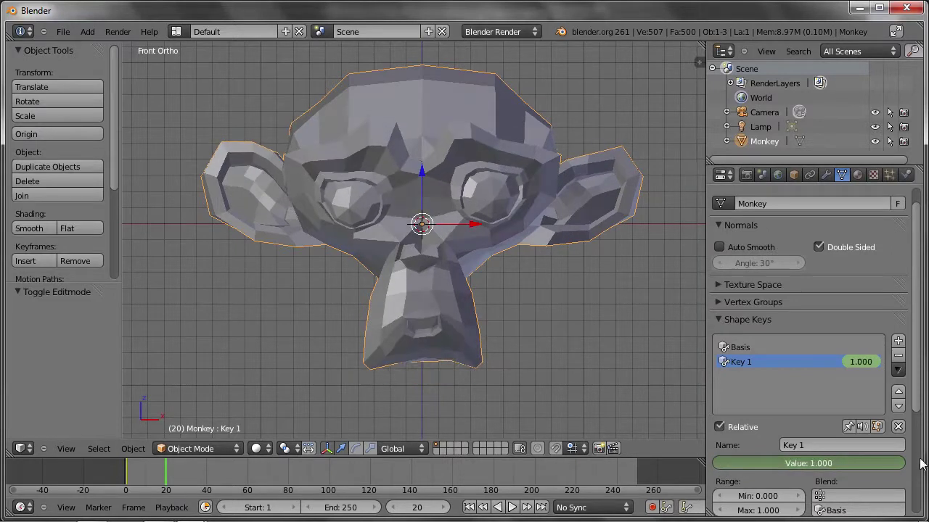
right_click(776, 460)
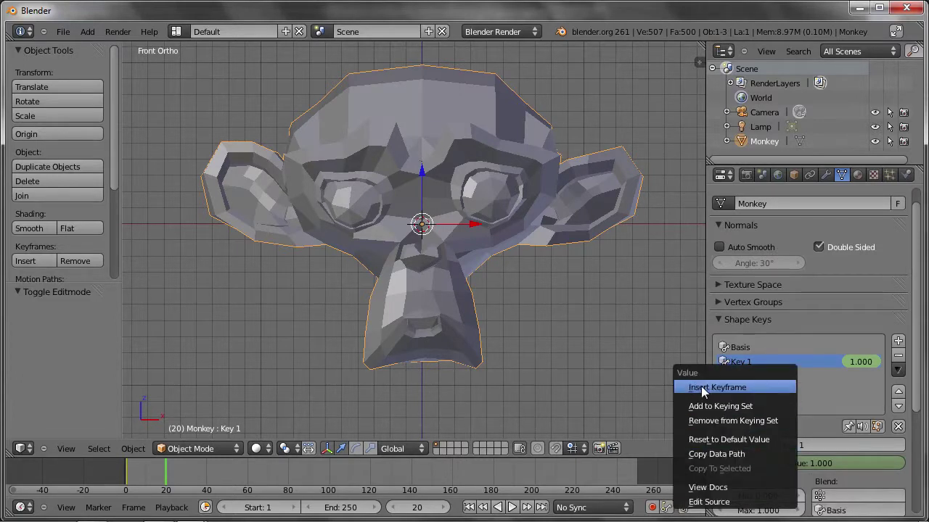
click(741, 389)
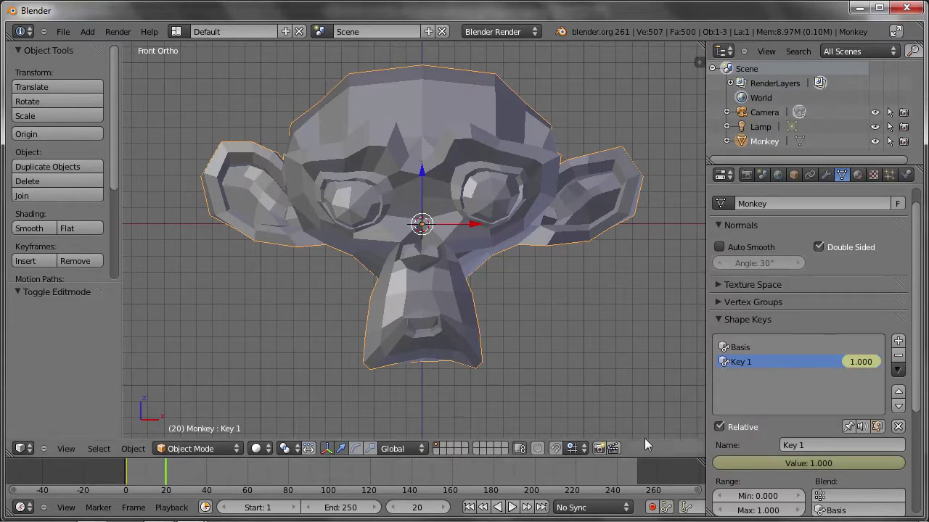
mouse_move(162, 476)
mouse_down()
mouse_move(135, 480)
mouse_move(134, 465)
mouse_move(165, 466)
mouse_up()
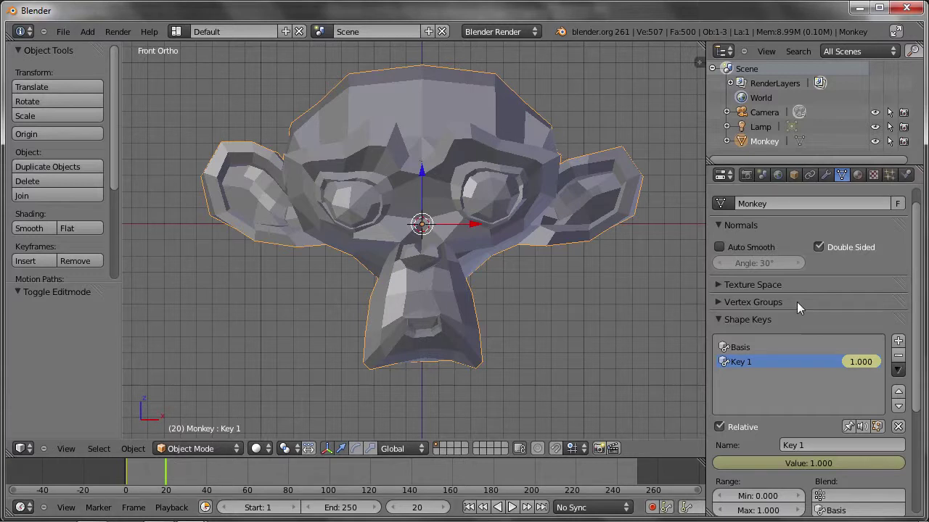
click(898, 340)
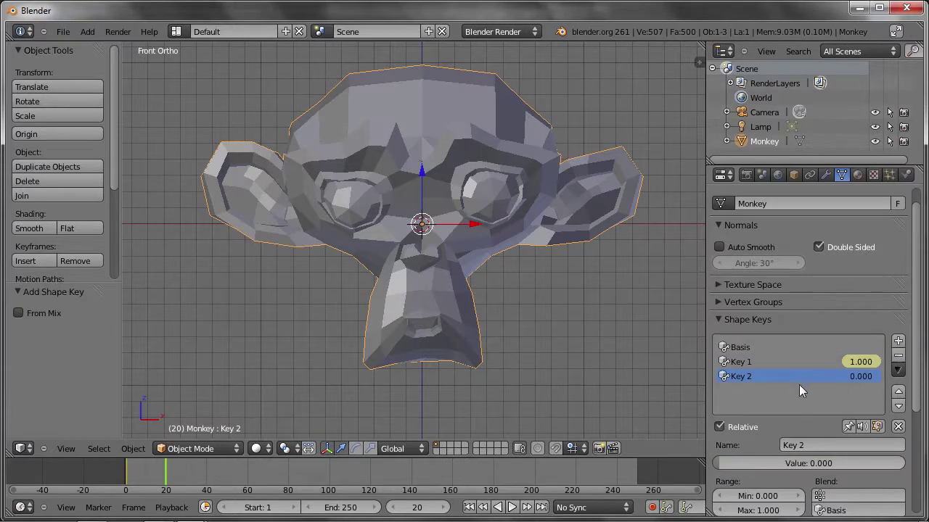
- In Edit Mode on Key 2, move the brow vertices up with proportional falloff
key(Tab)
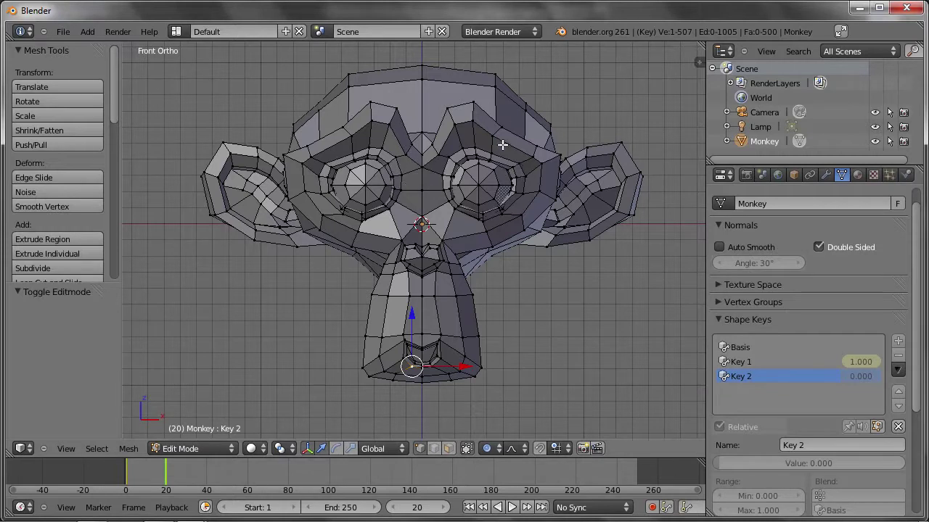
key(g)
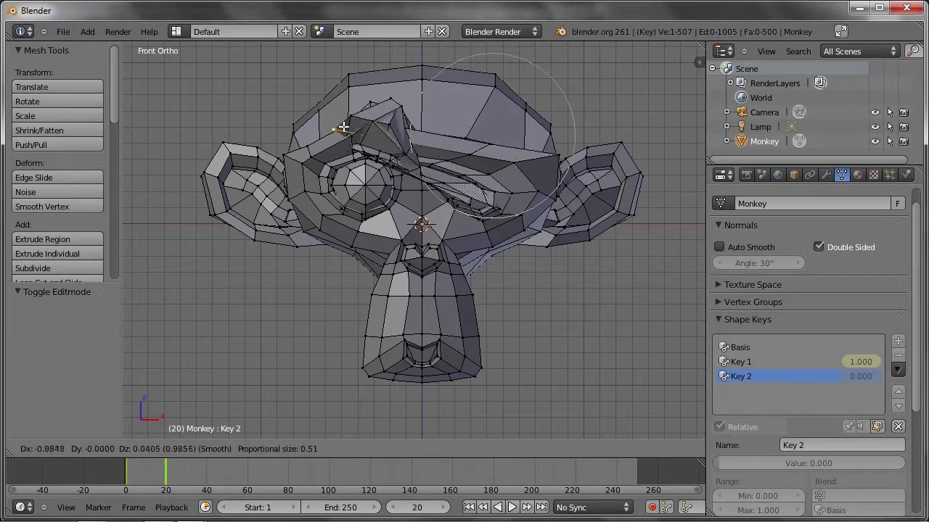
click(345, 120)
right_click(346, 134)
key(g)
click(316, 112)
- Reshape the chin, lowering its bottom vertex
right_click(401, 345)
key(g)
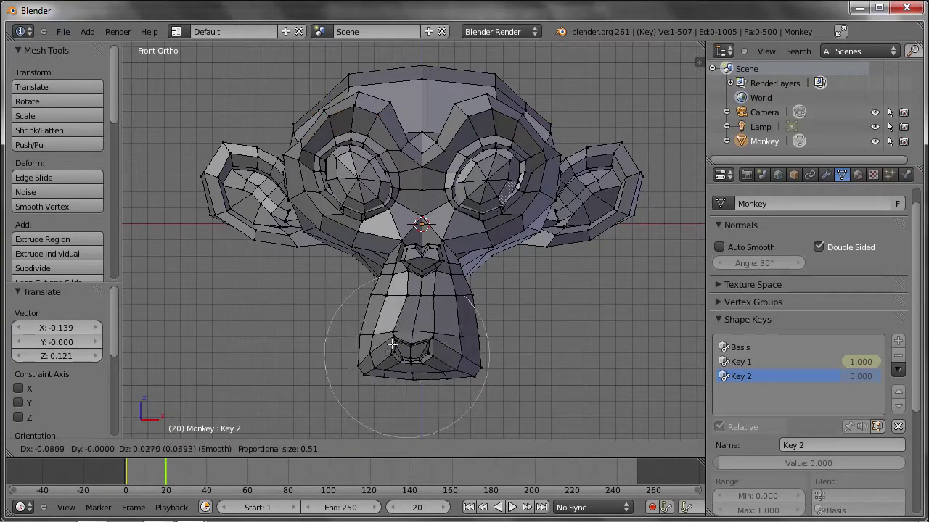
click(418, 364)
right_click(419, 374)
key(g)
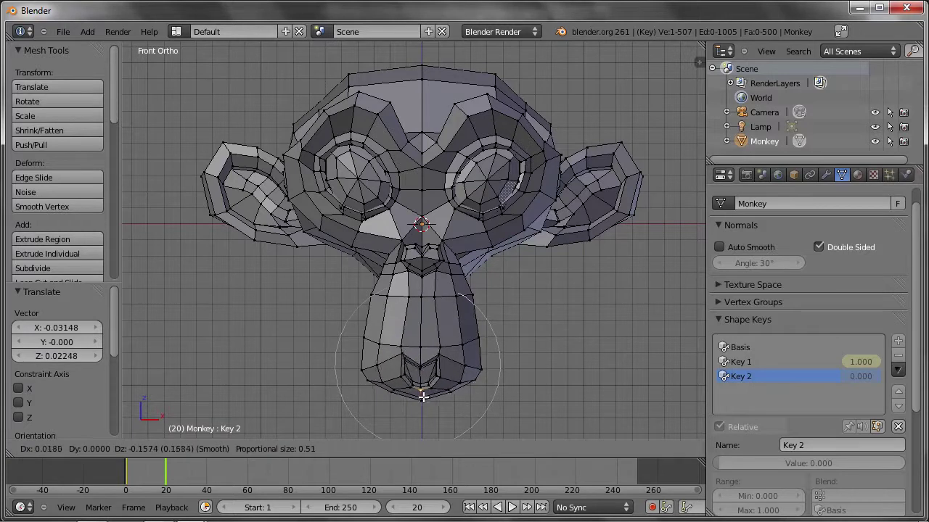
click(420, 389)
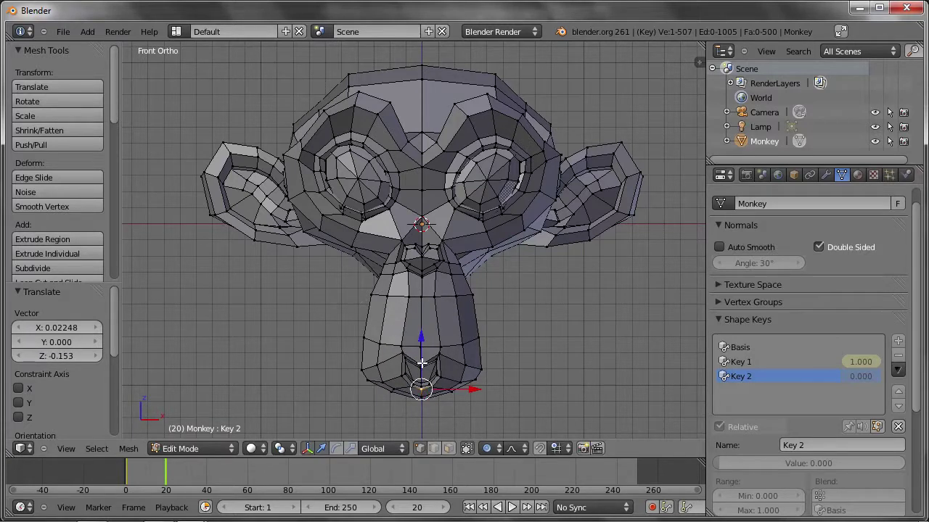
- Raise both mouth-corner vertices upward
right_click(437, 358)
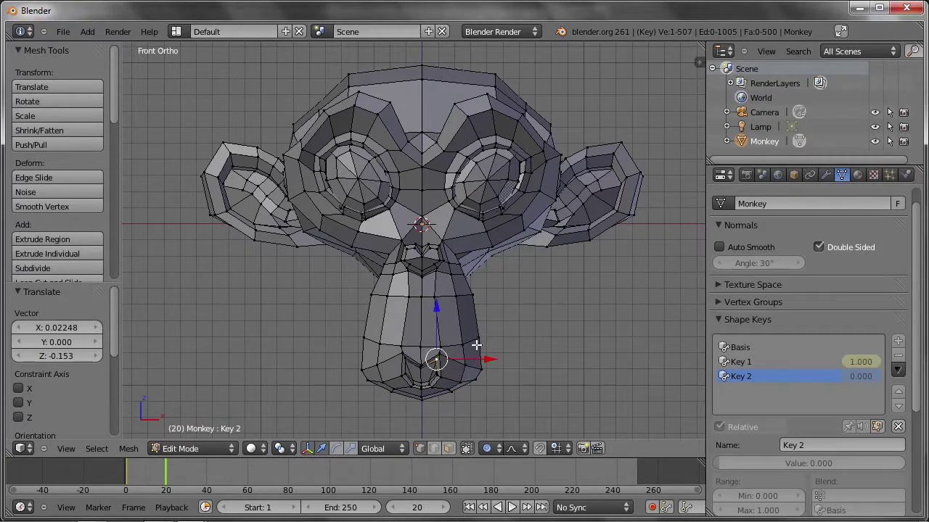
key(g)
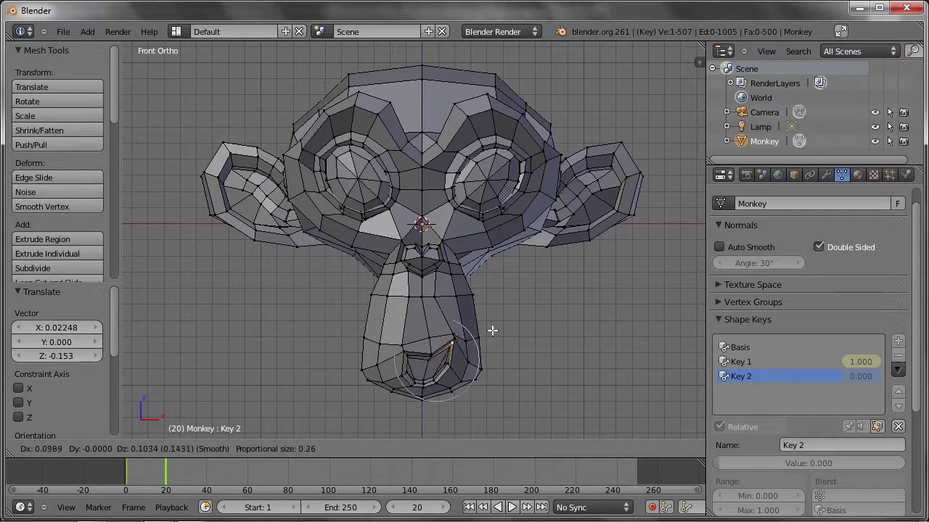
click(462, 340)
right_click(407, 354)
key(g)
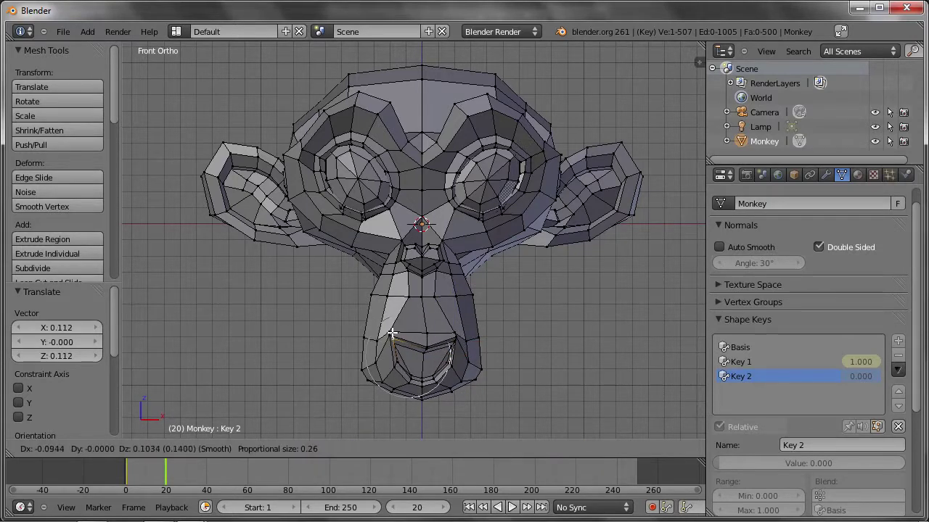
click(414, 339)
- Adjust the remaining upper and lower mouth vertices to finish the mouth shape
right_click(425, 341)
key(g)
click(427, 354)
right_click(451, 342)
key(g)
click(463, 333)
right_click(447, 366)
key(g)
click(457, 377)
right_click(411, 373)
key(g)
click(401, 376)
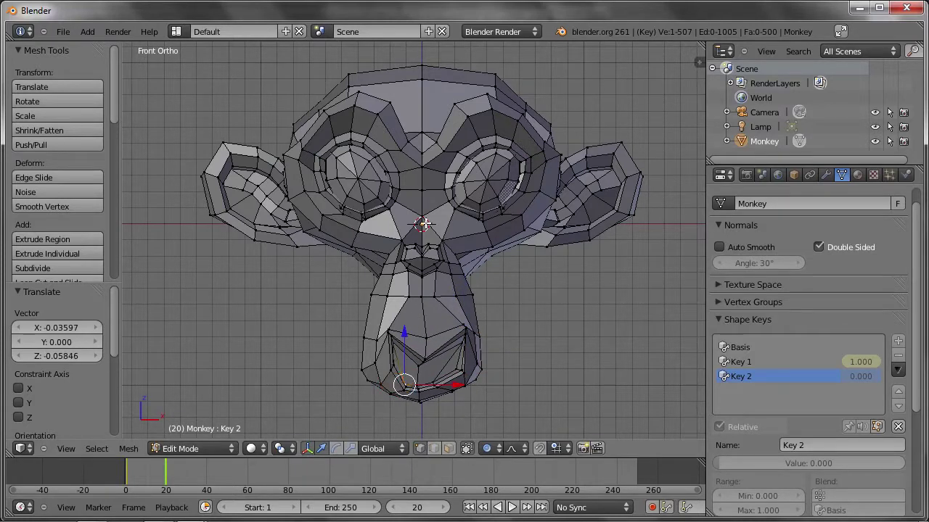
- Raise a left-eye vertex, nudge a right-eye vertex, and return to Object Mode
right_click(371, 222)
key(g)
click(357, 201)
right_click(487, 203)
key(g)
click(482, 208)
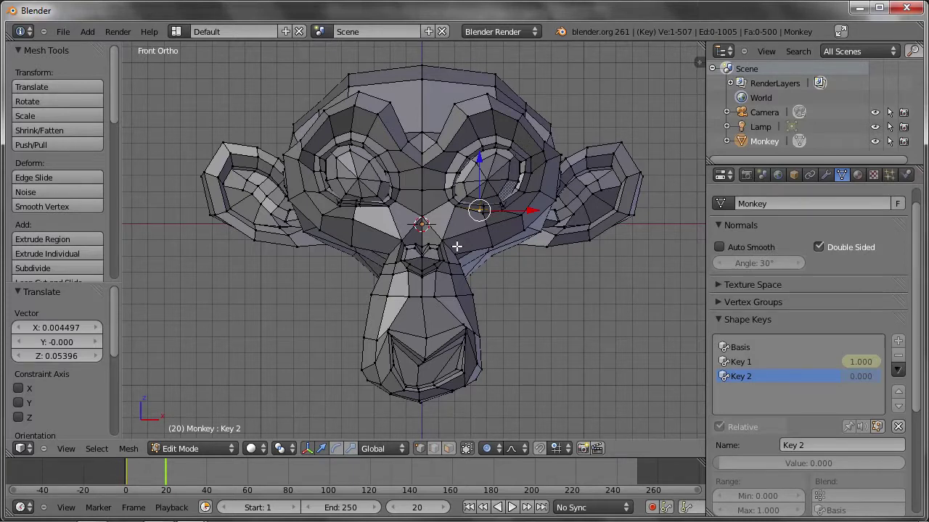
key(Tab)
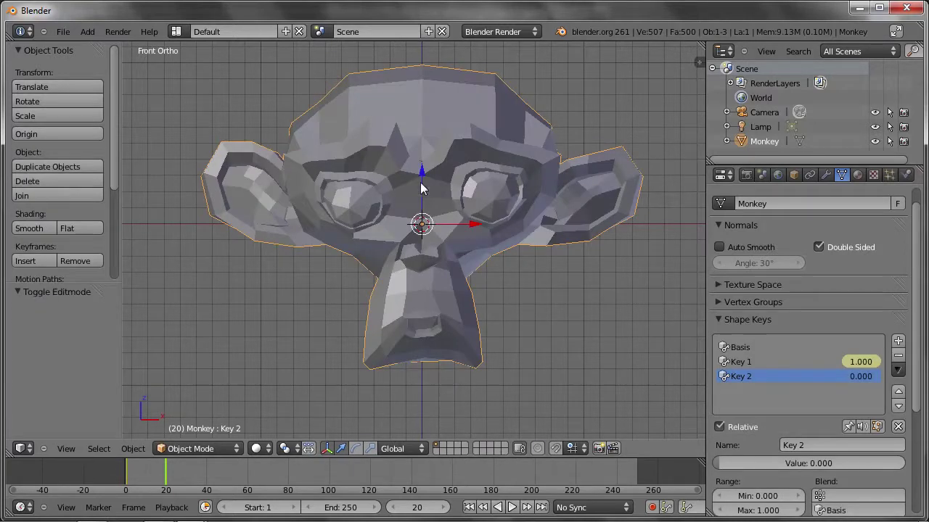
- Rewind to frame 1, set Key 2 to 1.000, and scrub frames to watch Key 1 blend in
click(743, 362)
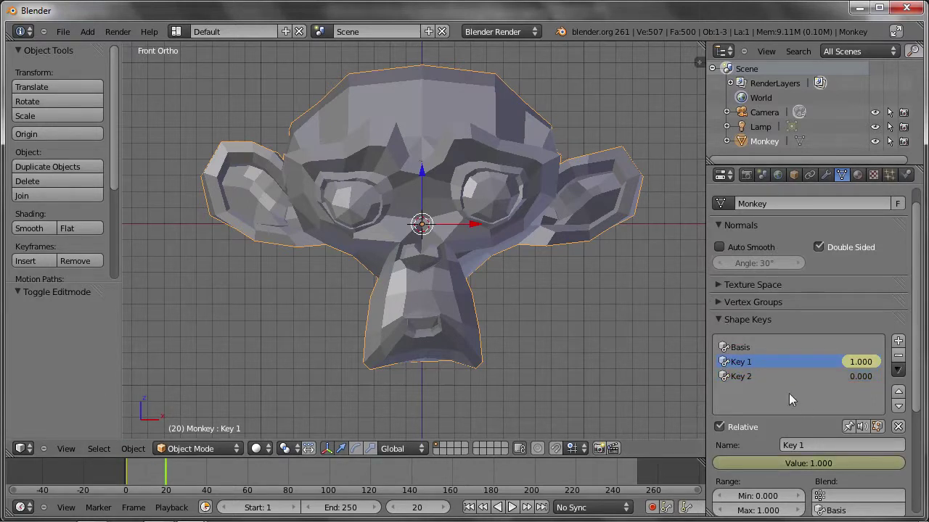
drag(167, 461, 127, 475)
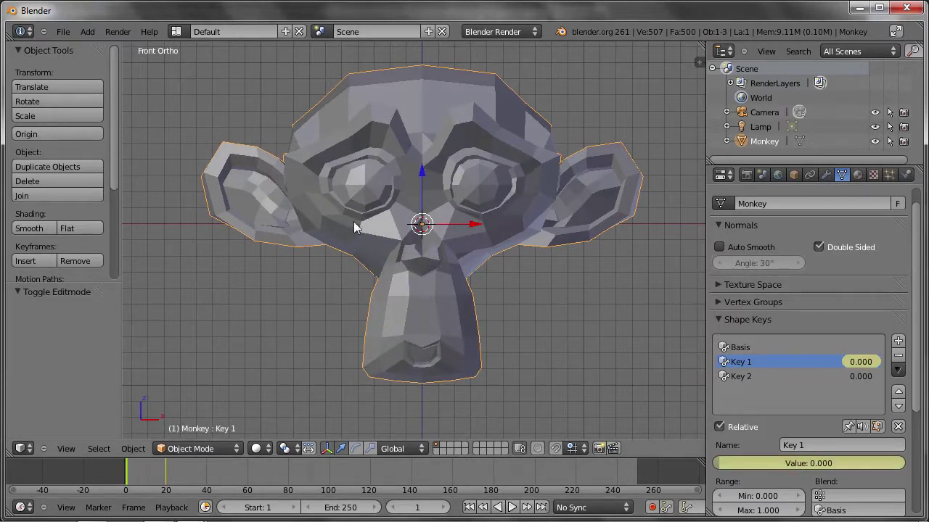
click(742, 376)
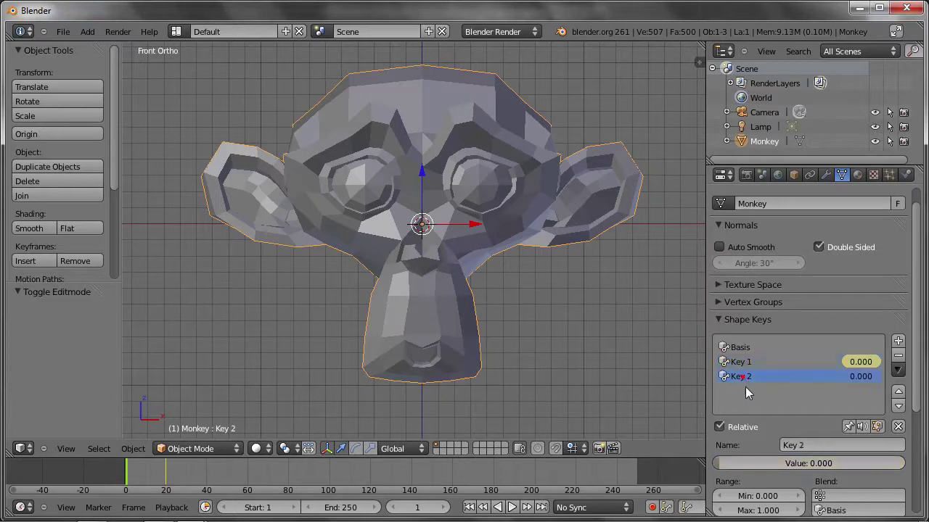
mouse_move(712, 460)
mouse_down()
mouse_move(900, 463)
mouse_move(684, 463)
mouse_move(900, 463)
mouse_up()
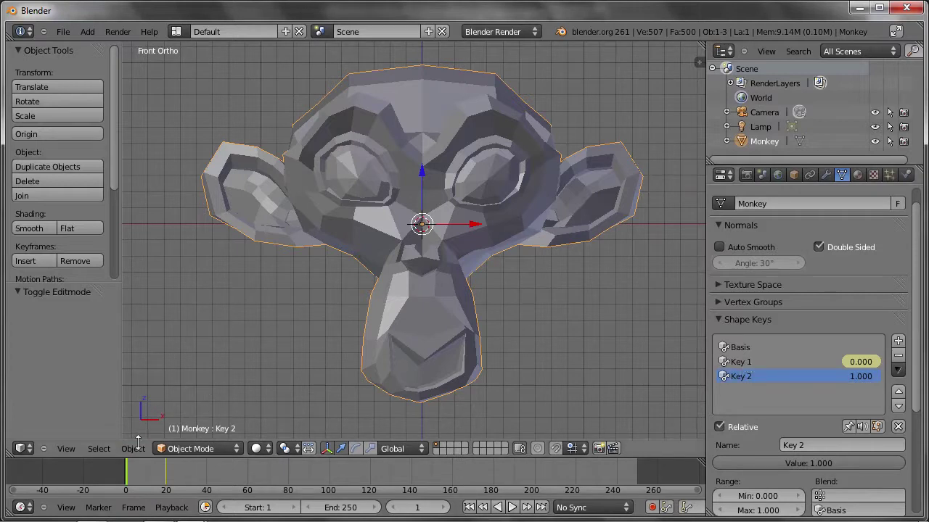
mouse_move(128, 471)
mouse_down()
mouse_move(161, 484)
mouse_move(142, 485)
mouse_up()
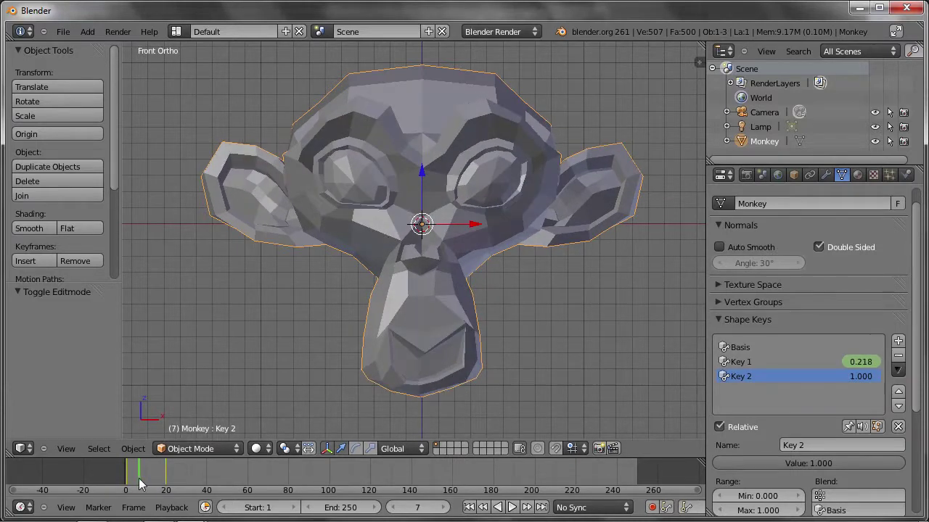
mouse_move(141, 485)
mouse_down()
mouse_move(168, 481)
mouse_move(131, 483)
mouse_move(161, 485)
mouse_move(154, 494)
mouse_up()
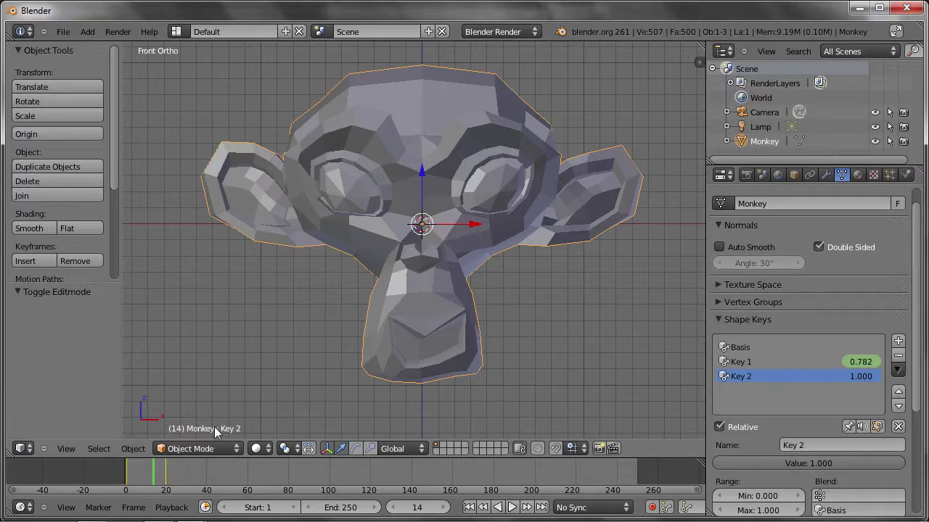
- At frame 1, replace the keyframe on Key 1's value
key(shift+Left)
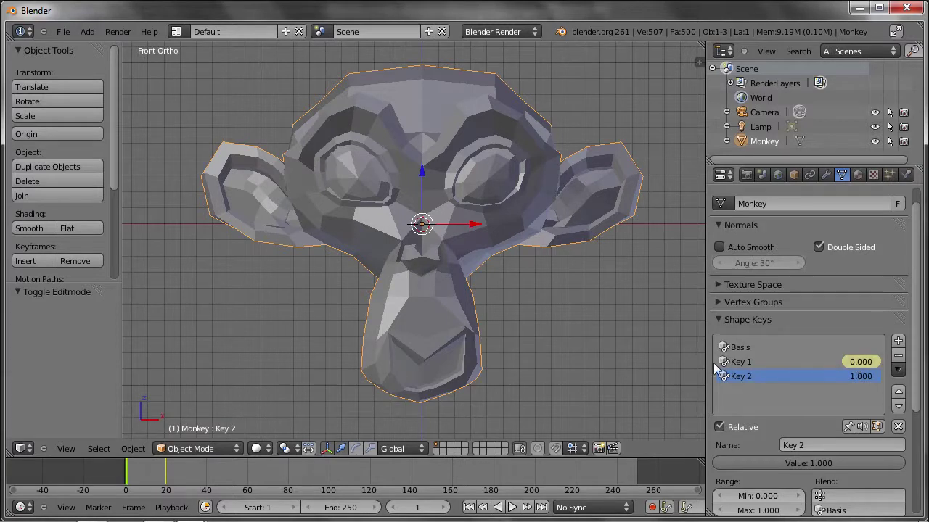
right_click(861, 365)
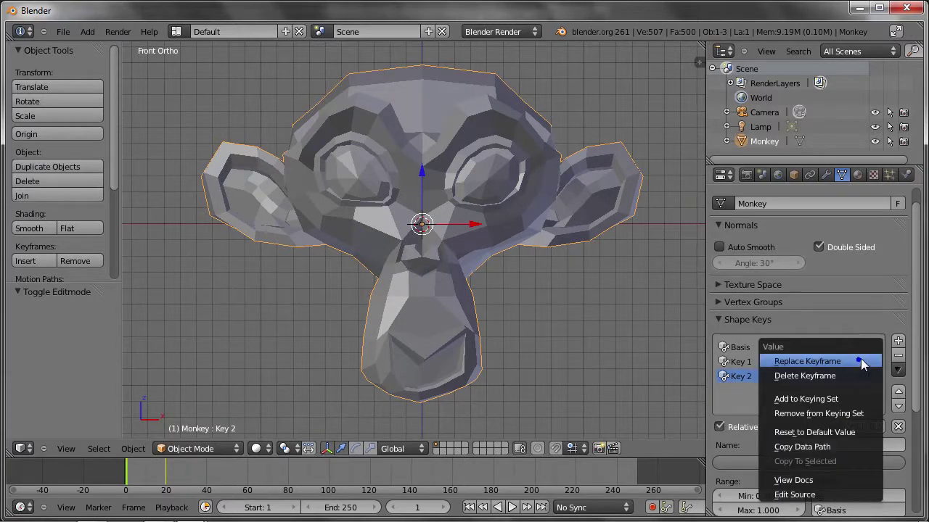
click(839, 371)
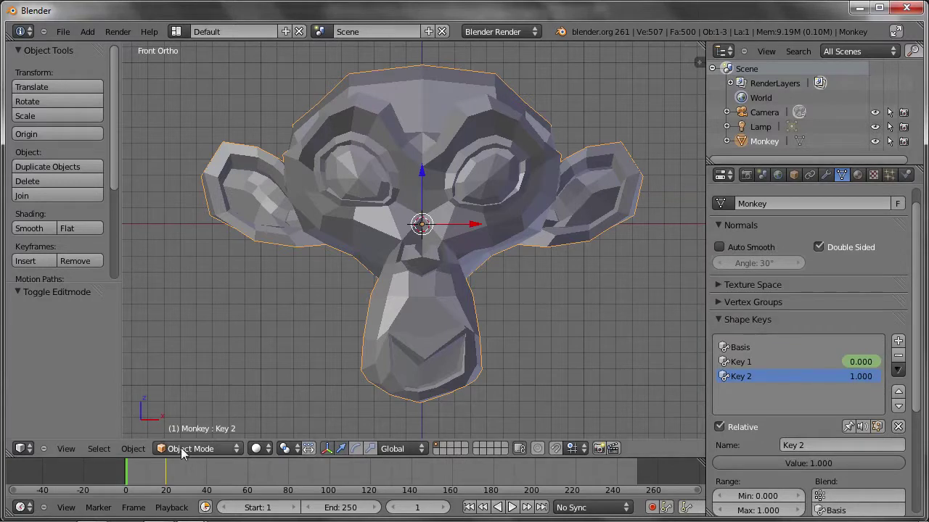
- At frame 20, delete Key 1's keyframe, keeping Key 2 at 1.000
click(140, 477)
drag(142, 480, 166, 479)
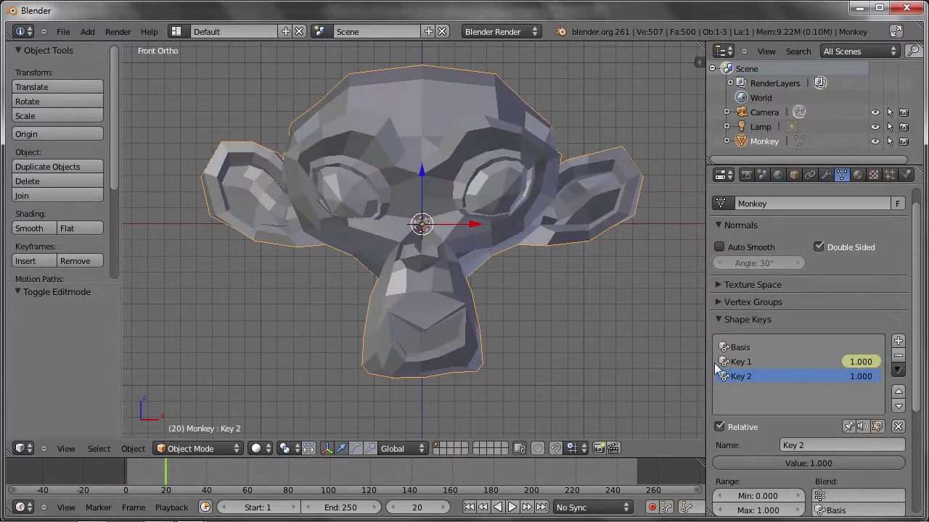
right_click(853, 365)
click(852, 360)
mouse_move(795, 459)
mouse_down()
mouse_move(816, 464)
mouse_move(795, 462)
mouse_up()
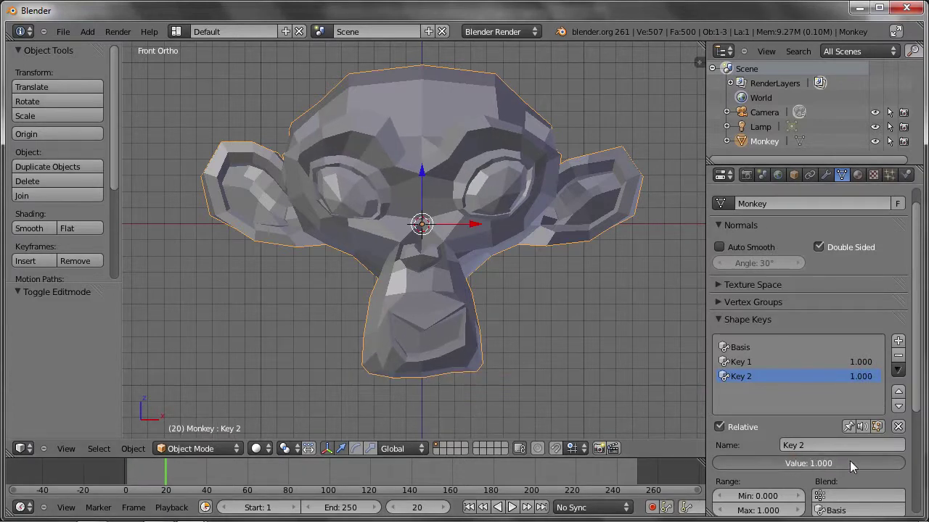
right_click(795, 463)
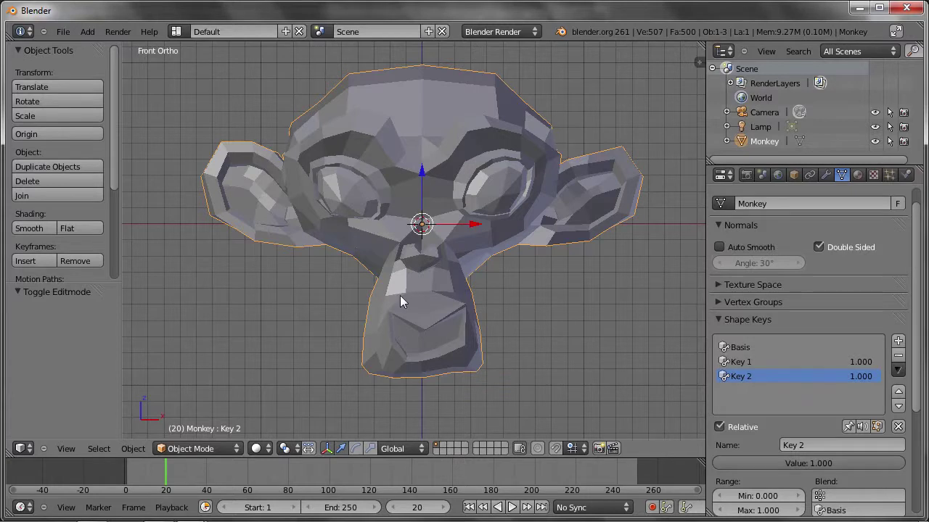
- Add a cube, move it right along X, and scale it down to about 0.66
scroll(413, 294, down, 4)
shift+middle_drag(441, 294, 380, 243)
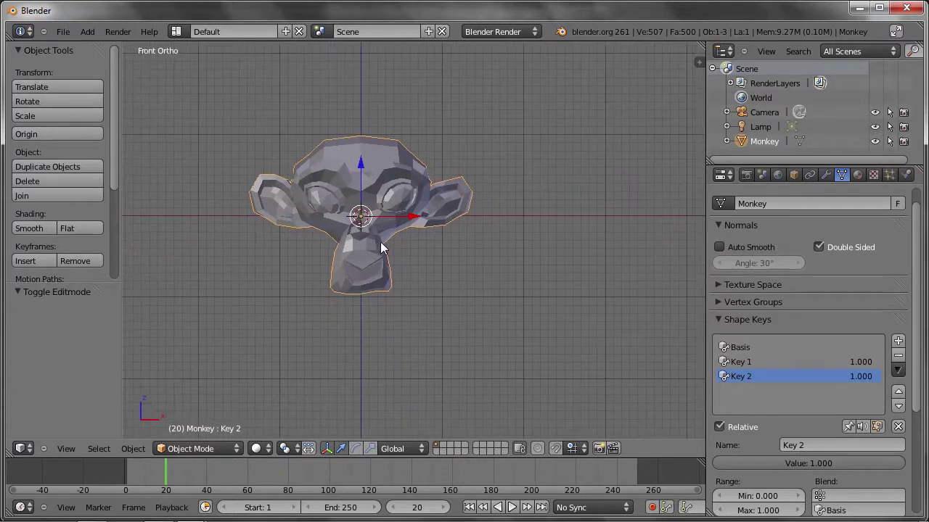
key(shift+a)
mouse_move(465, 239)
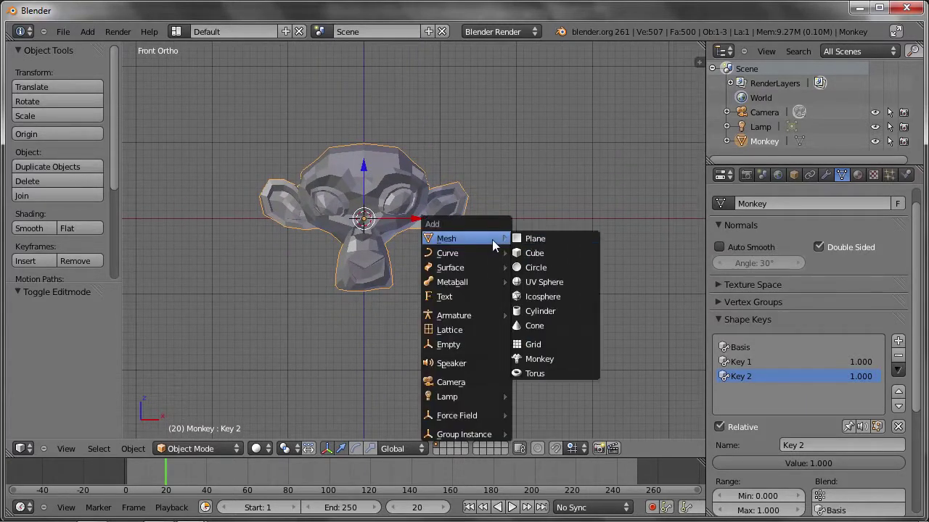
click(539, 251)
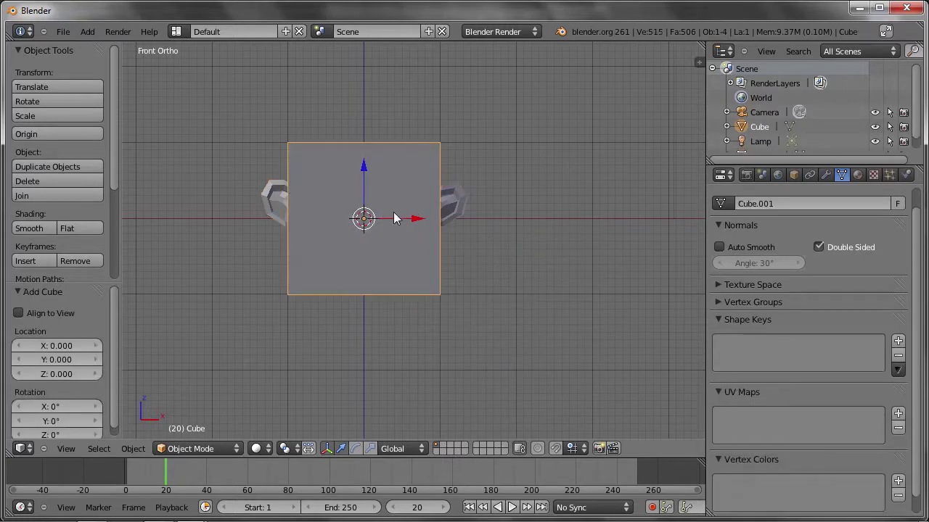
key(g)
key(x)
click(619, 231)
key(s)
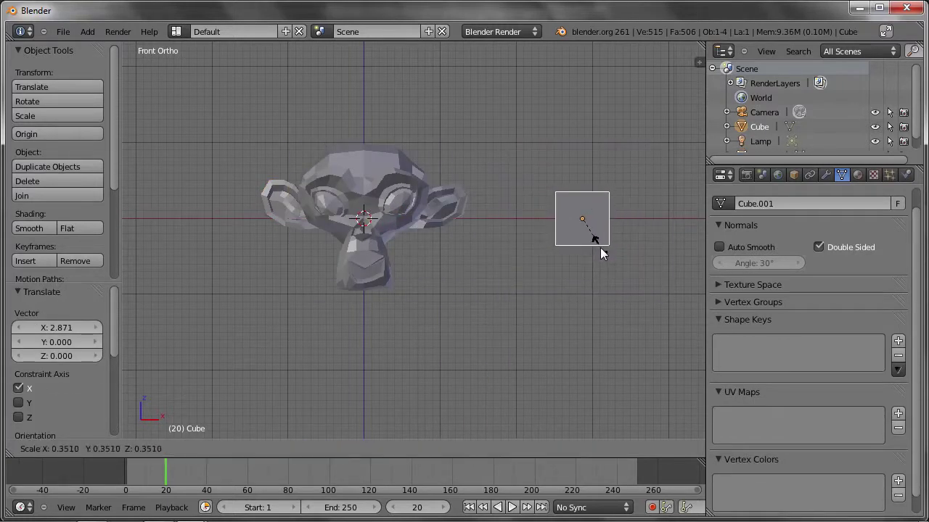
click(612, 262)
shift+middle_drag(612, 263, 578, 276)
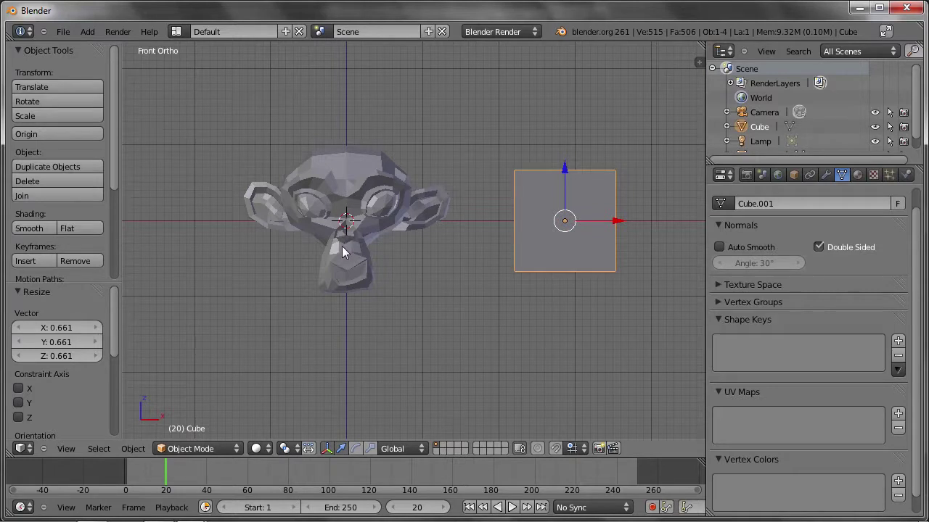
- Select the monkey and add a driver to its Key 1 shape-key value
right_click(376, 204)
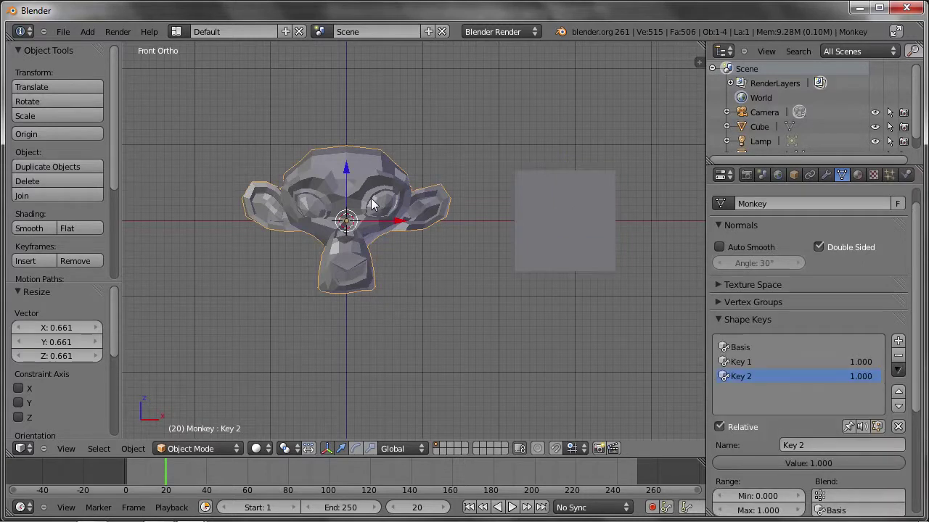
click(744, 363)
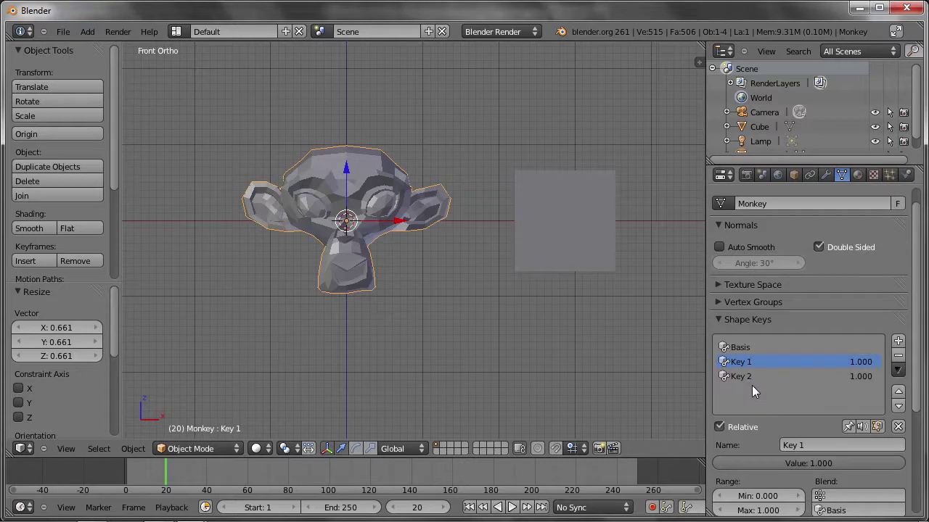
right_click(753, 461)
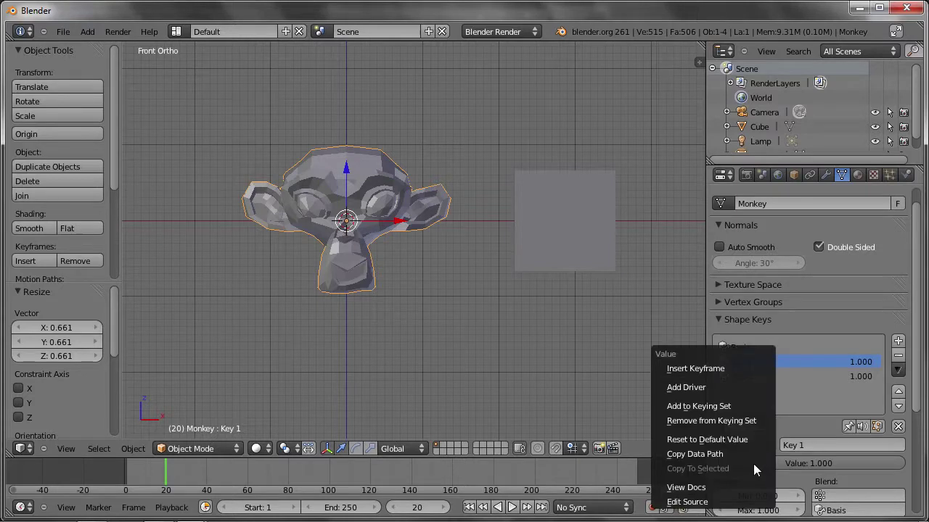
click(700, 386)
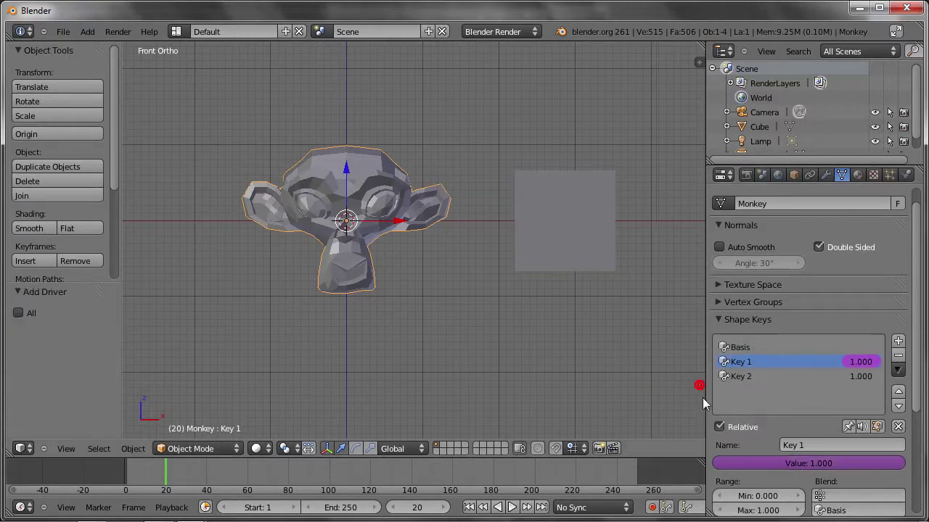
mouse_move(824, 472)
mouse_down()
mouse_move(834, 468)
mouse_move(756, 462)
mouse_move(856, 458)
mouse_up()
- Split the 3D view and turn the left area into a Graph Editor in Drivers mode
drag(698, 47, 331, 44)
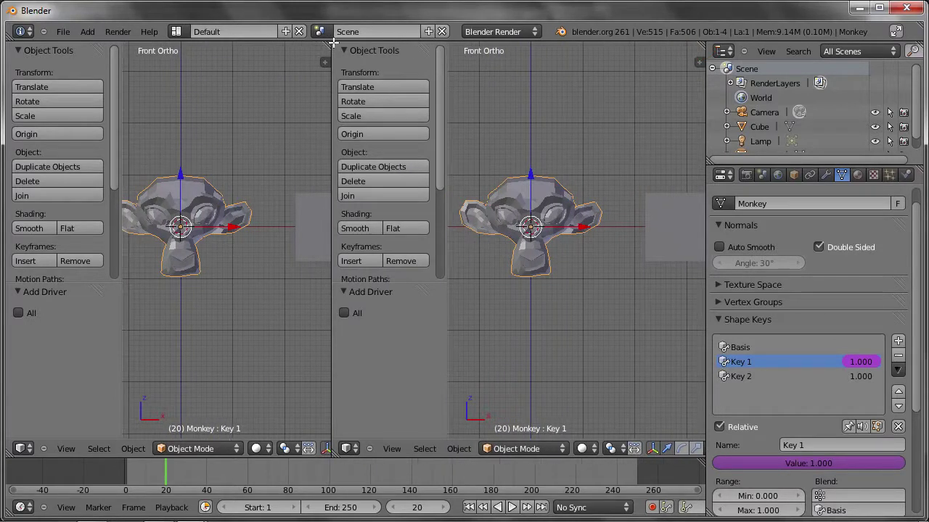
click(22, 449)
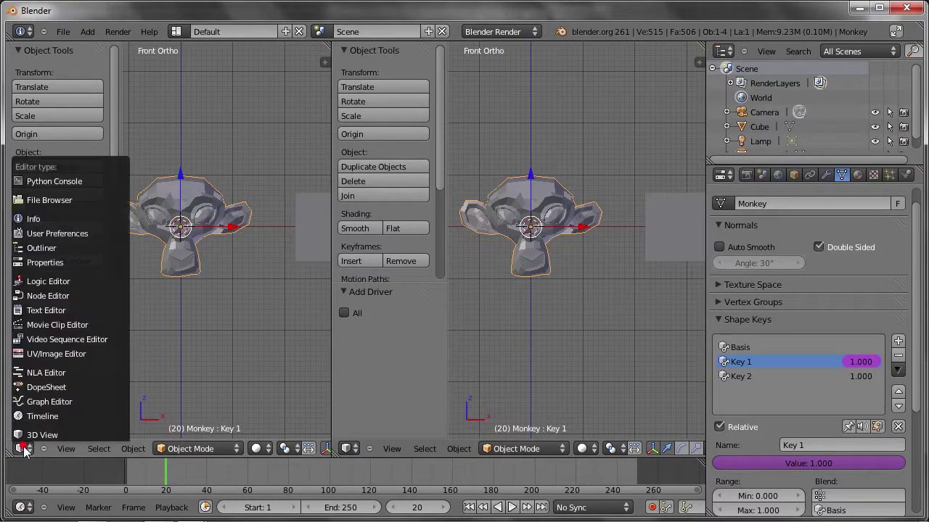
click(45, 401)
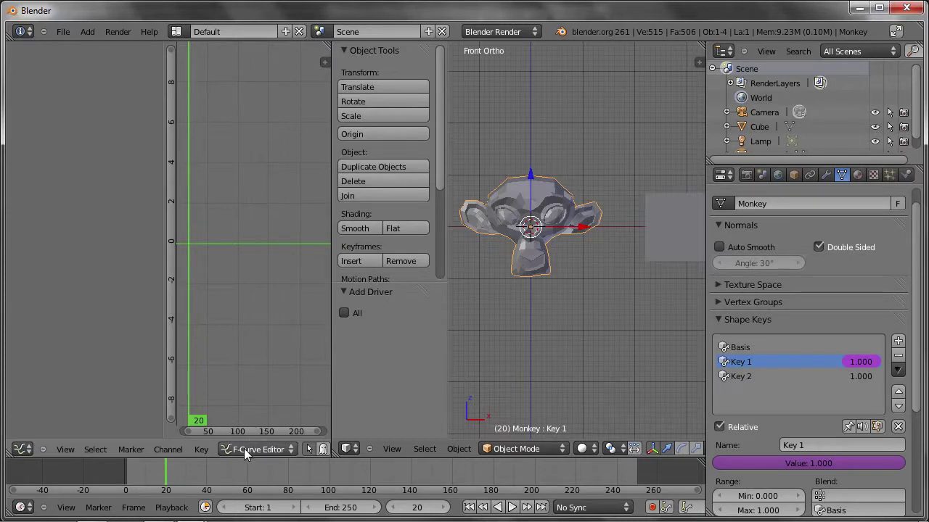
click(244, 448)
click(247, 416)
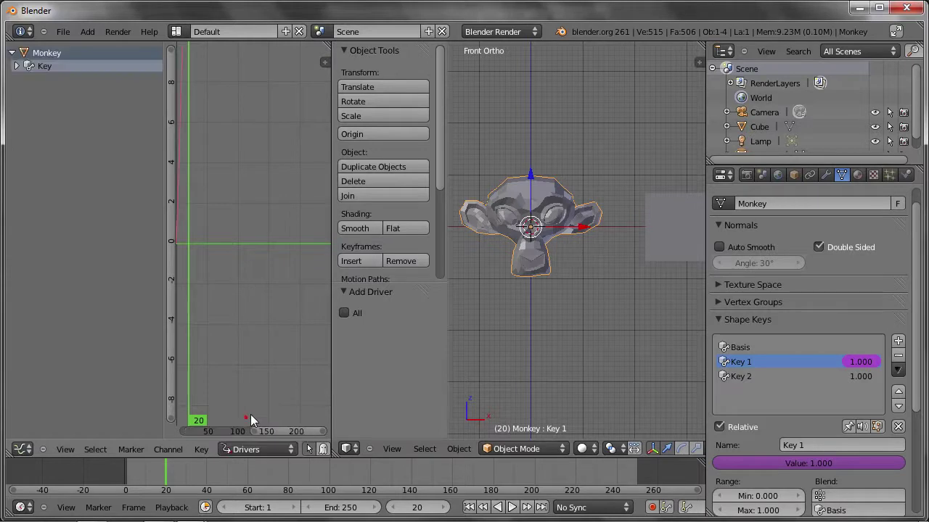
drag(331, 353, 427, 353)
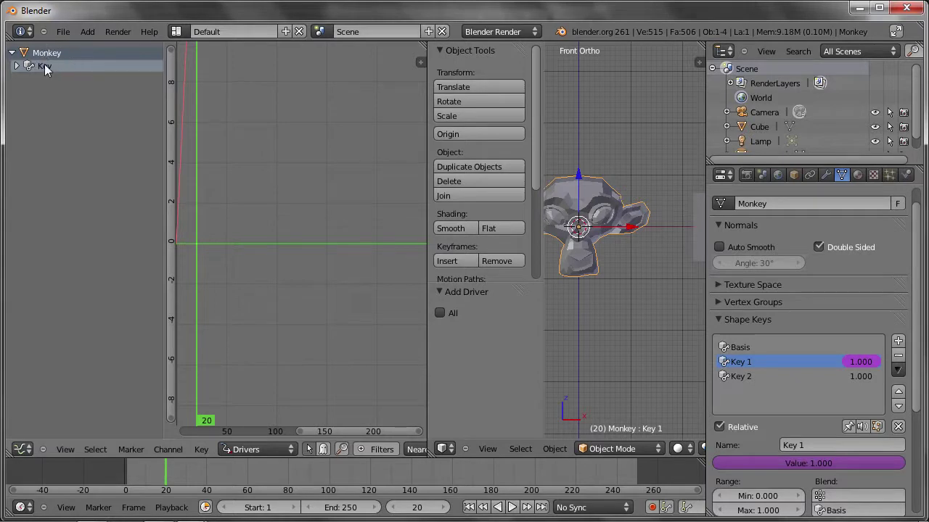
- Expand the Key channel and select Value (Key 1) to frame its driver curve
click(36, 66)
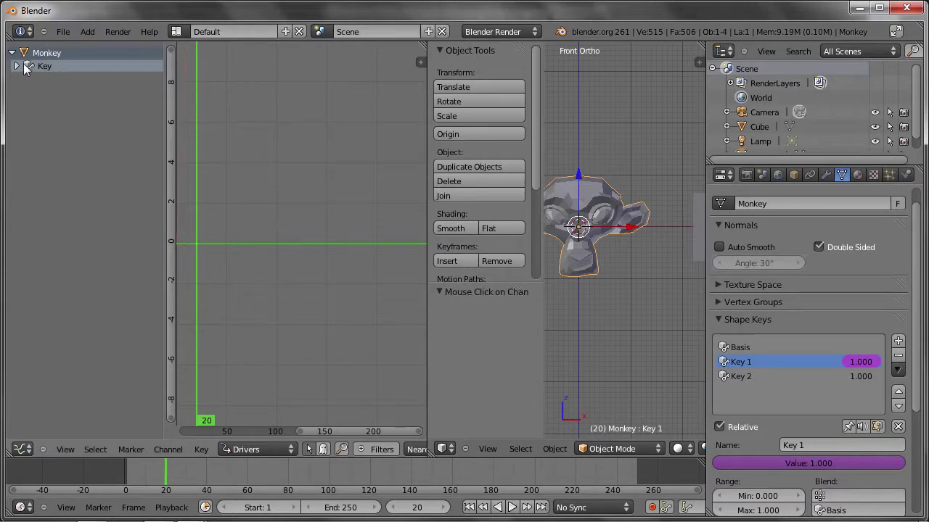
click(16, 66)
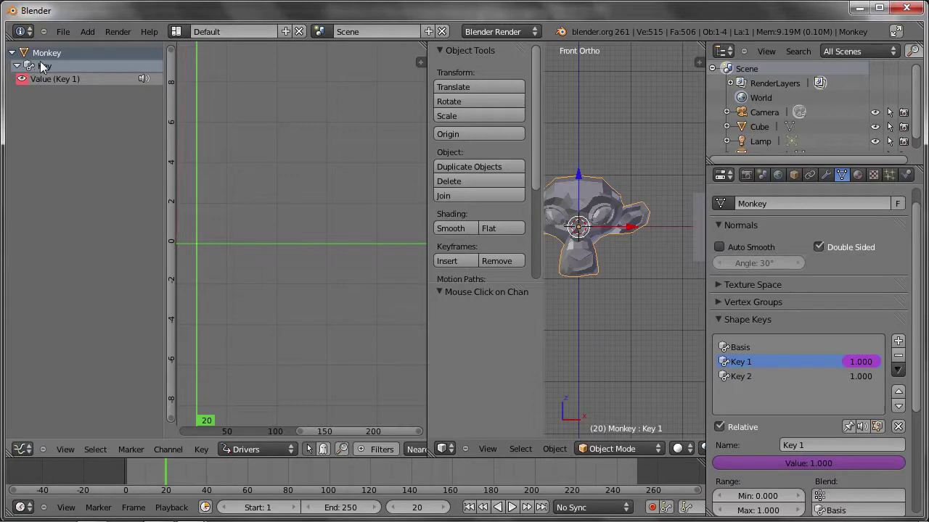
click(38, 79)
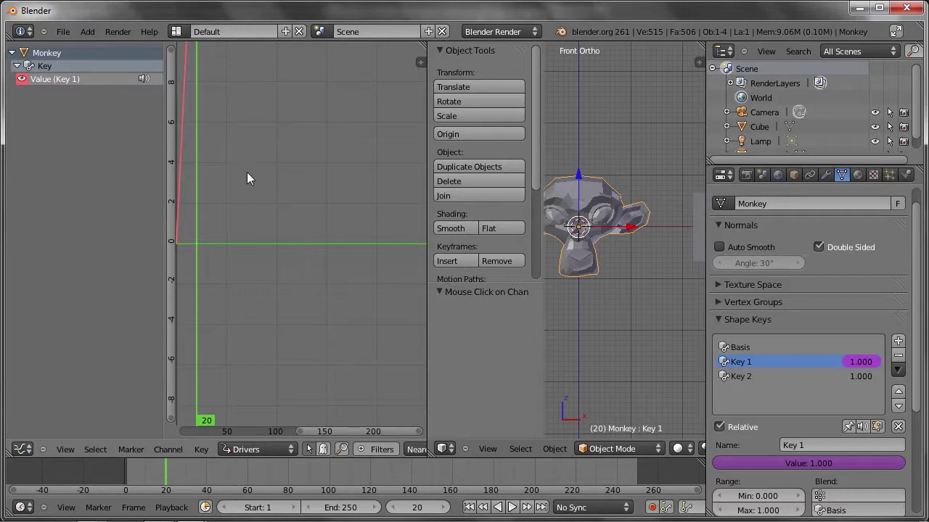
mouse_move(237, 137)
ctrl+middle_down()
mouse_move(292, 142)
mouse_move(315, 181)
ctrl+middle_up()
mouse_move(315, 181)
mouse_down()
mouse_move(242, 247)
mouse_move(304, 121)
mouse_move(216, 280)
mouse_move(352, 92)
mouse_move(274, 193)
mouse_up()
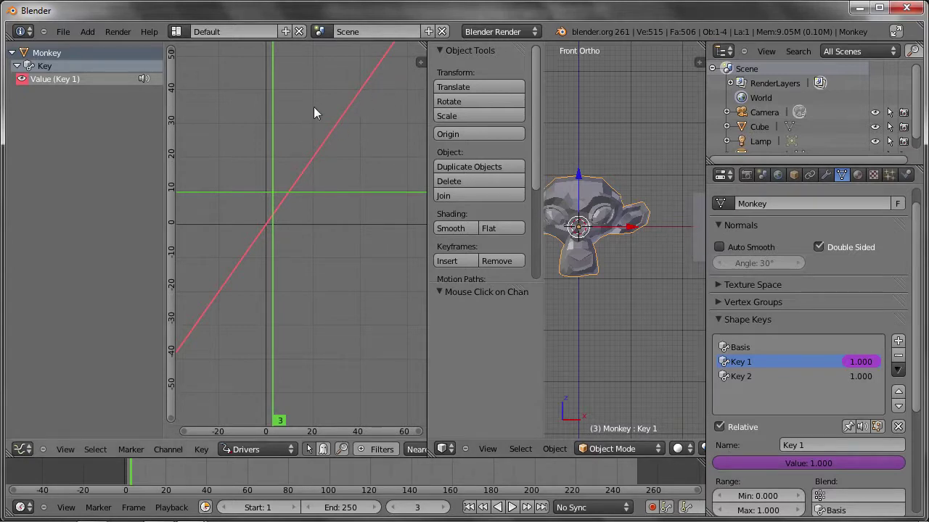
- Collapse the Active F-Curve and Active Keyframe panels and set the driver Type to Averaged Value
click(419, 63)
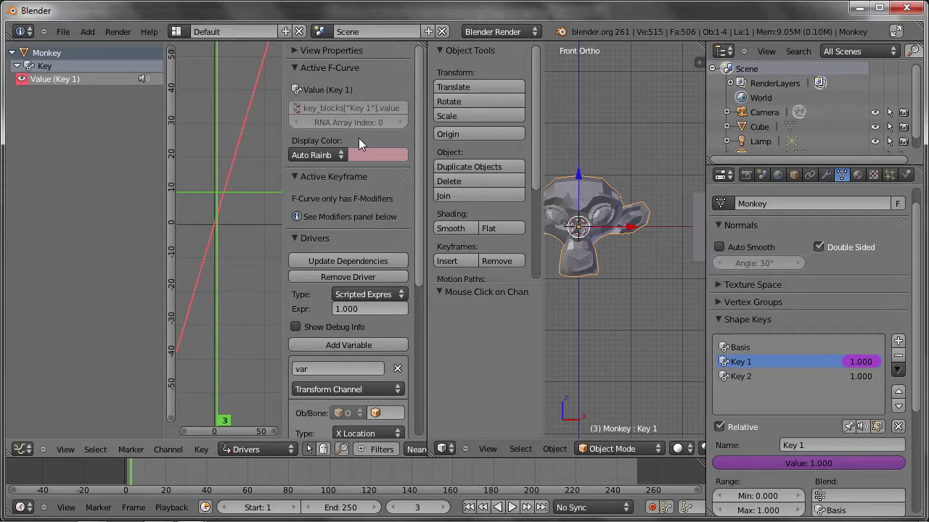
click(294, 68)
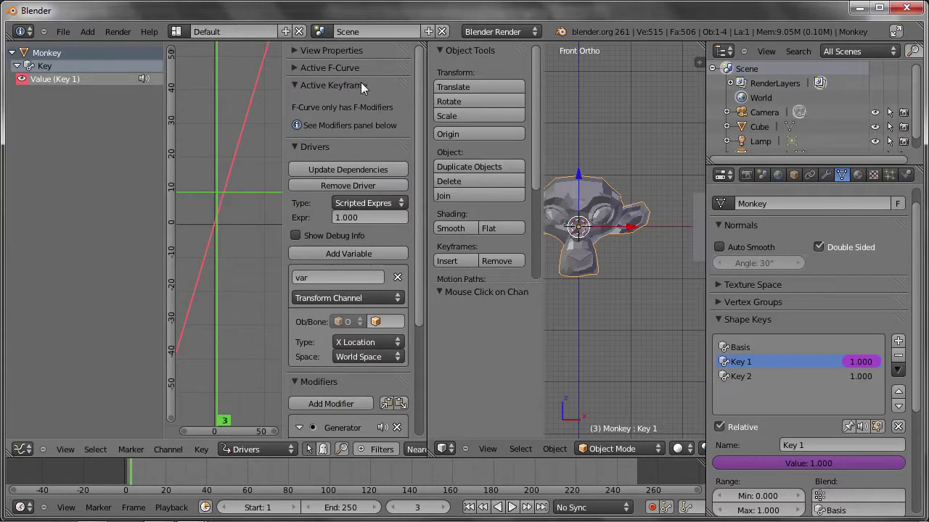
click(296, 84)
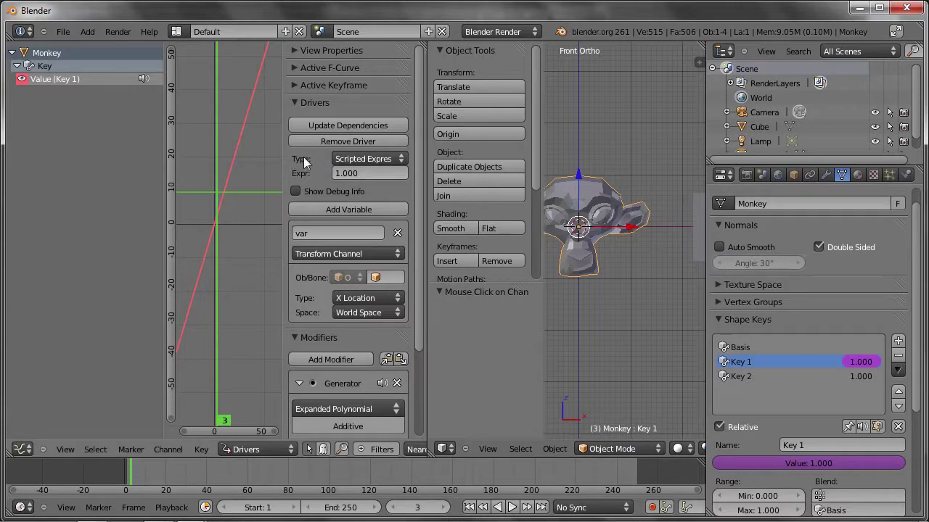
click(381, 161)
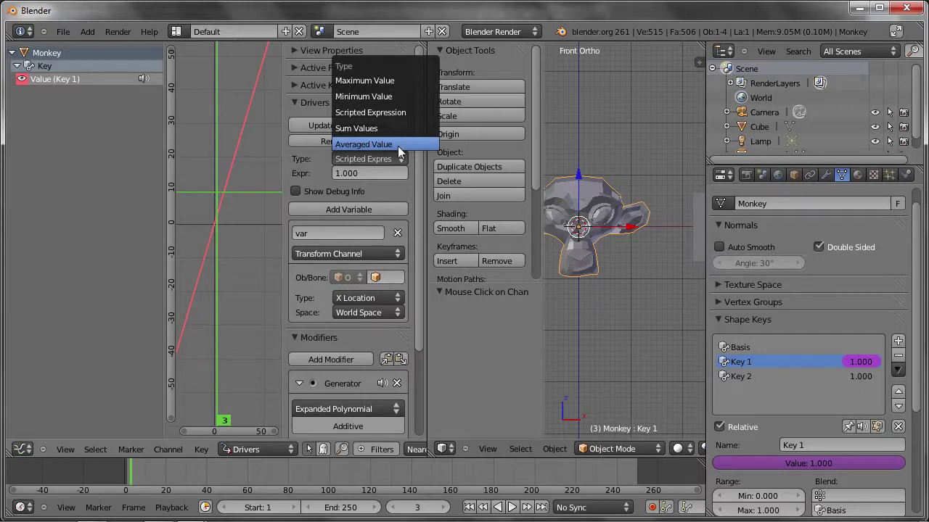
click(398, 146)
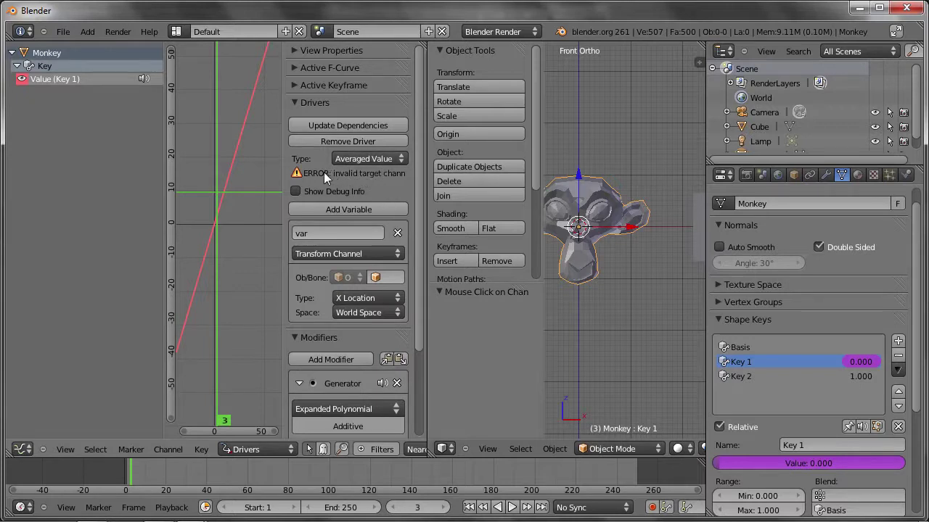
drag(284, 172, 272, 173)
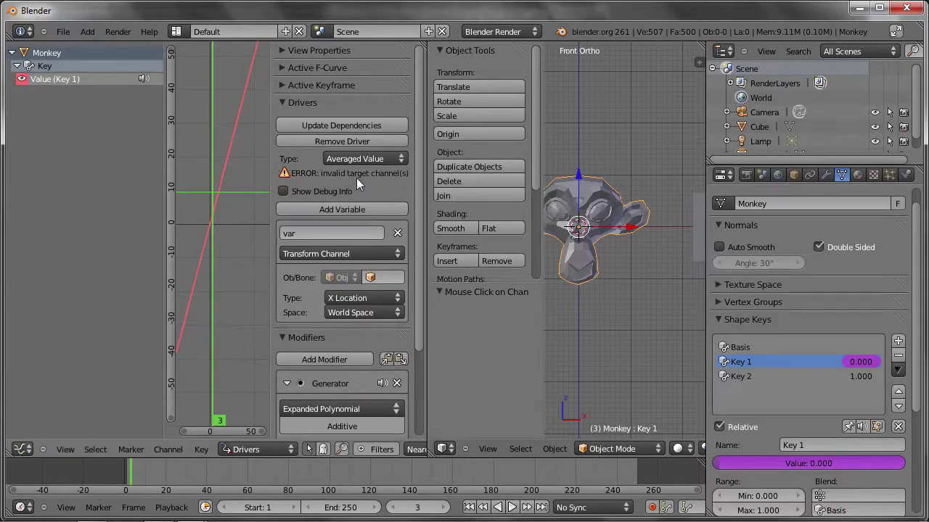
- Rename the driver variable to key1
click(306, 237)
click(309, 233)
key(BackSpace)
text(key1)
key(Return)
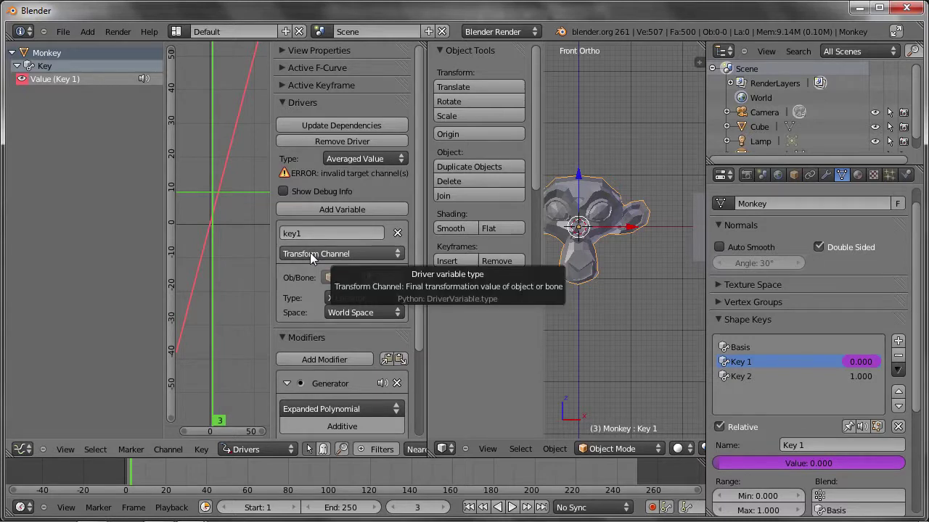
- Set the variable's target object to Cube and its channel to Z Location
mouse_move(582, 301)
middle_down()
mouse_move(611, 309)
mouse_move(599, 292)
middle_up()
right_click(652, 272)
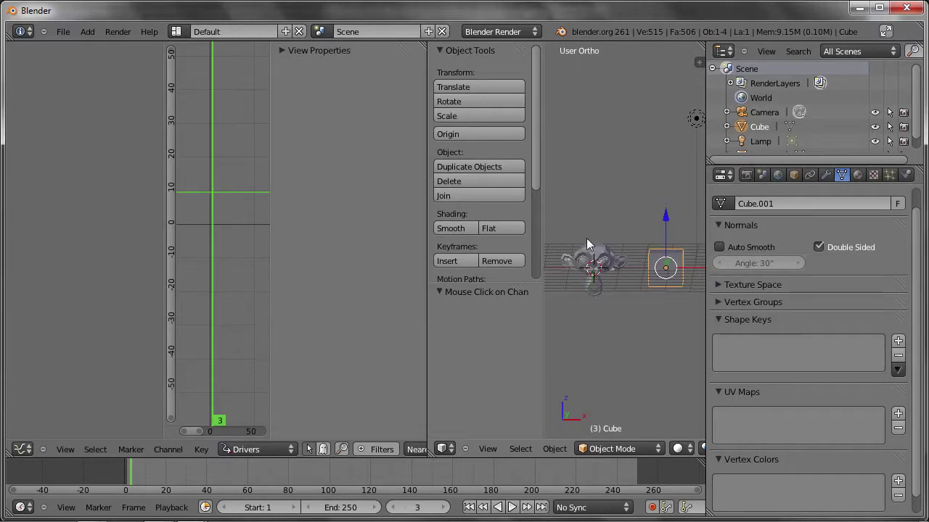
click(544, 207)
drag(538, 208, 409, 206)
right_click(535, 264)
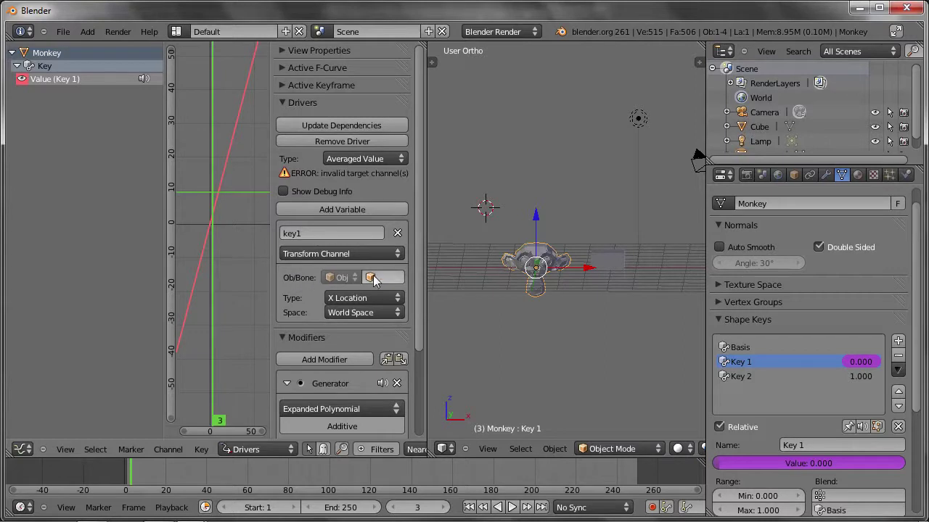
click(385, 278)
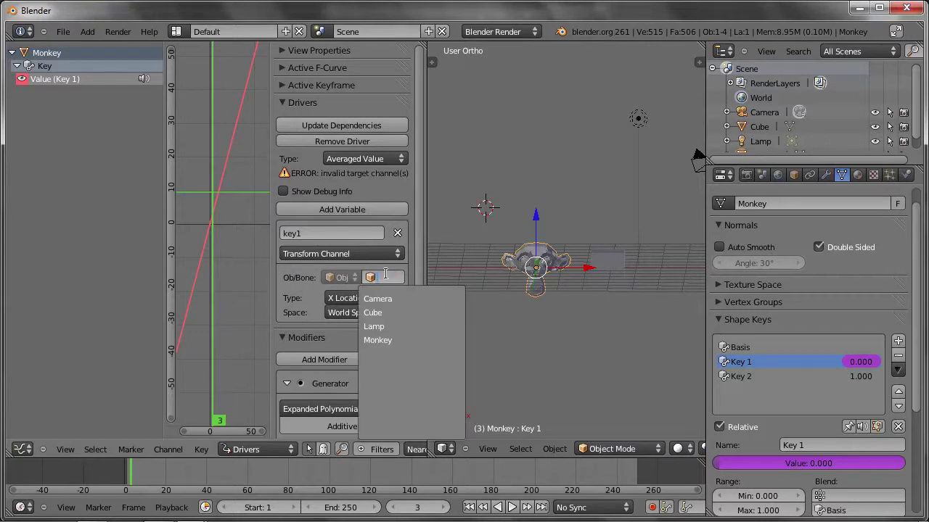
click(378, 312)
scroll(528, 273, up, 2)
scroll(528, 273, up, 2)
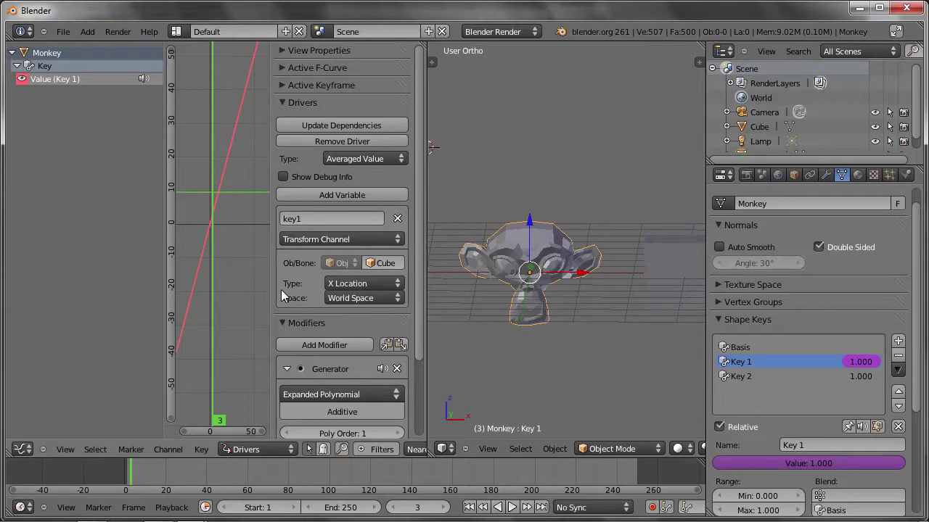
click(337, 283)
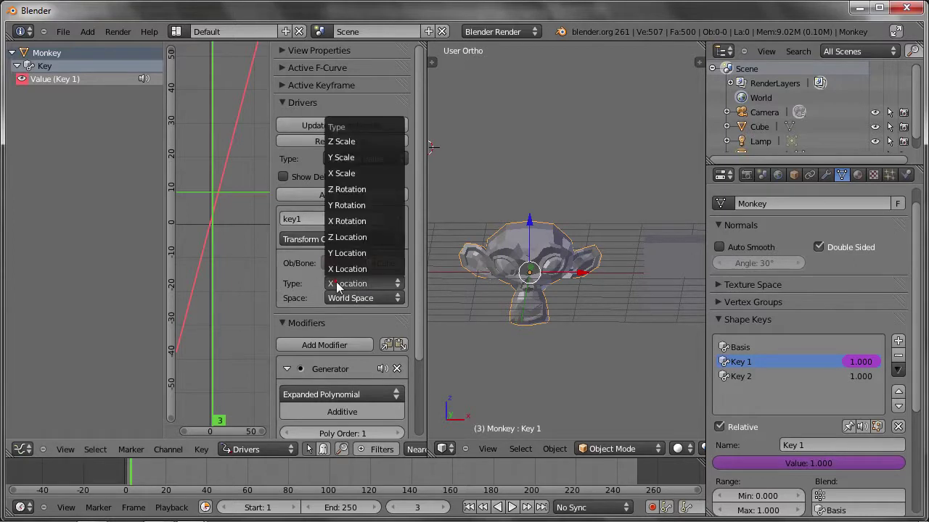
click(340, 237)
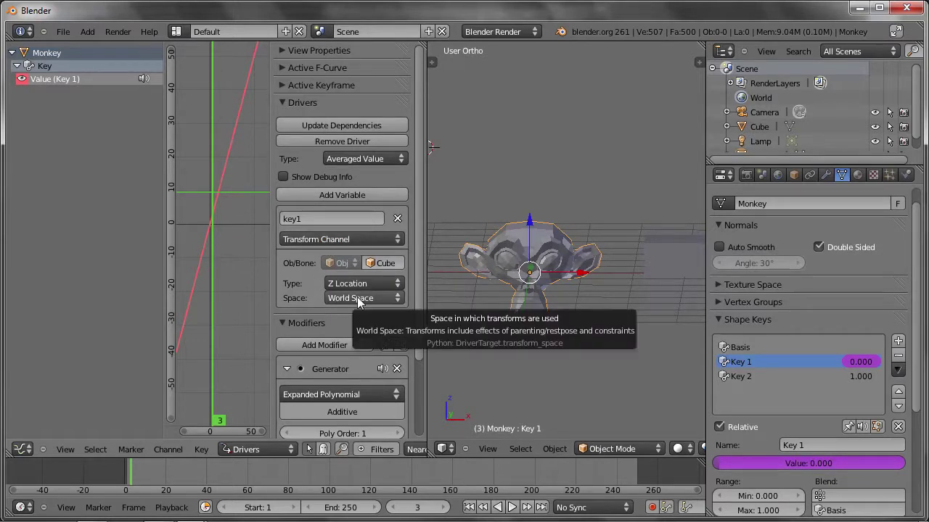
right_click(651, 275)
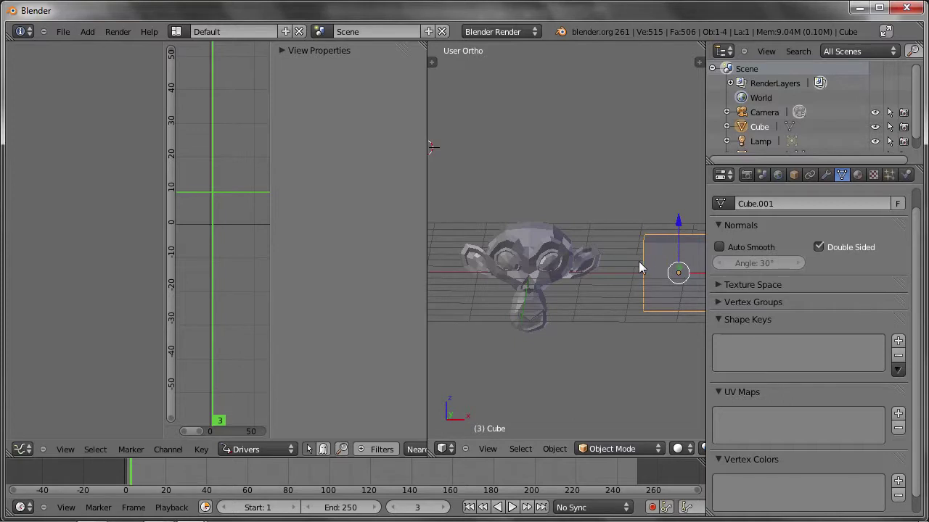
- In Front view, drag the cube up about 0.87 along Z to test the Key 1 driver
key(KP_1)
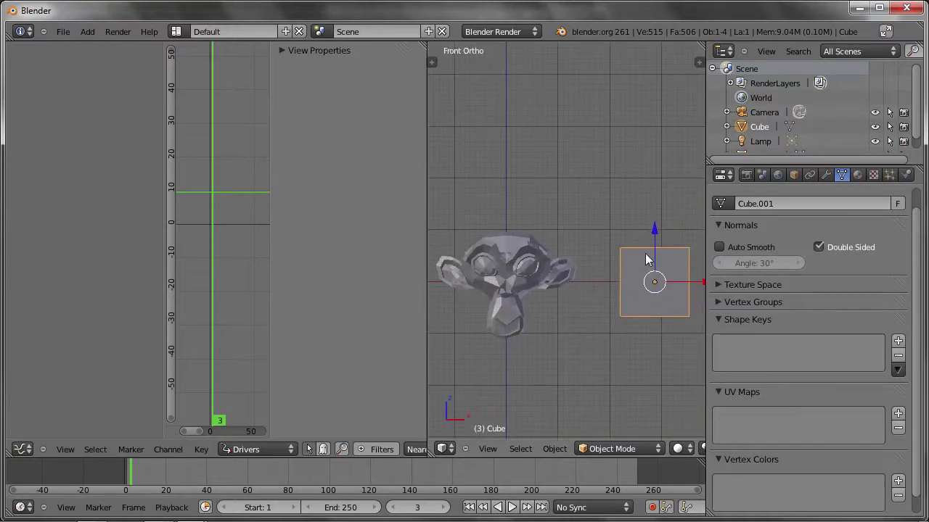
drag(654, 243, 650, 233)
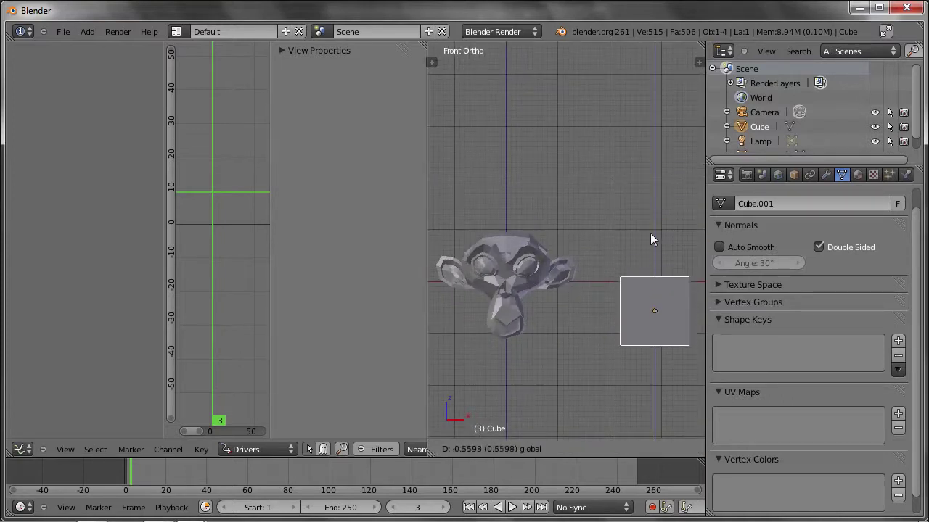
mouse_move(650, 233)
mouse_down()
mouse_move(605, 58)
mouse_move(643, 204)
mouse_move(625, 80)
mouse_move(635, 233)
mouse_move(634, 189)
mouse_move(631, 221)
mouse_move(626, 188)
mouse_up()
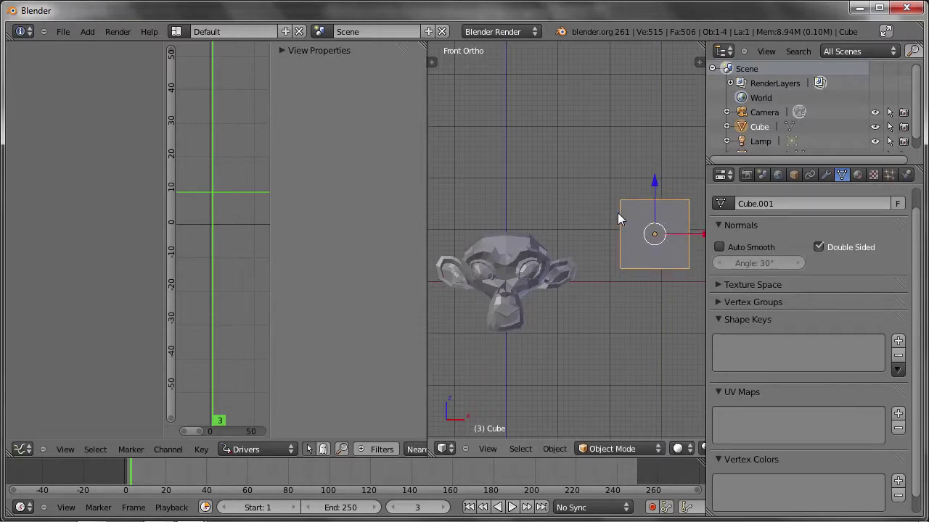
- Add a driver to the Monkey's Key 2 value and show the Value (Key 2) driver settings
right_click(538, 277)
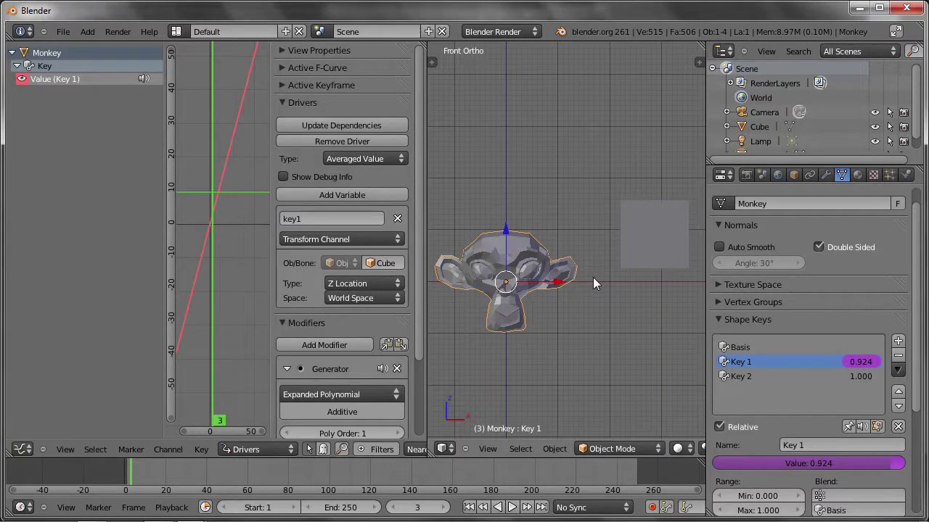
click(746, 378)
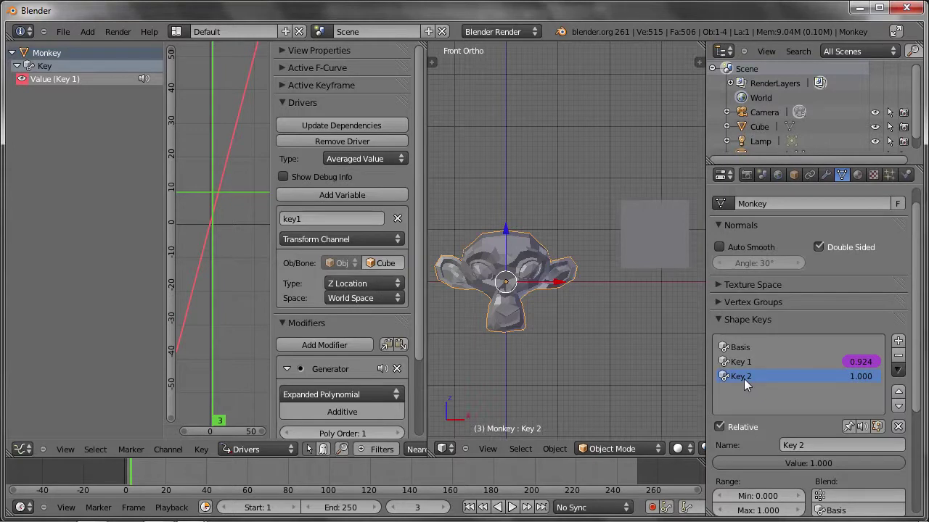
right_click(764, 462)
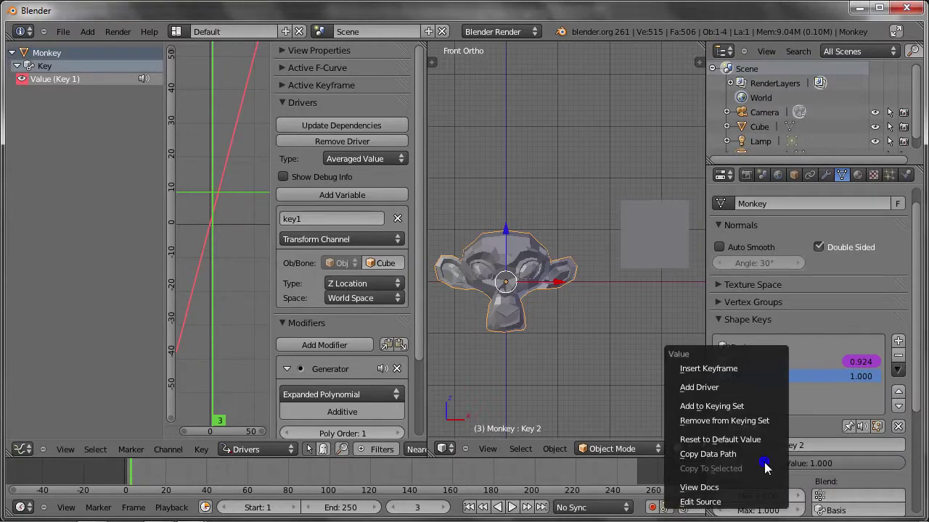
click(714, 387)
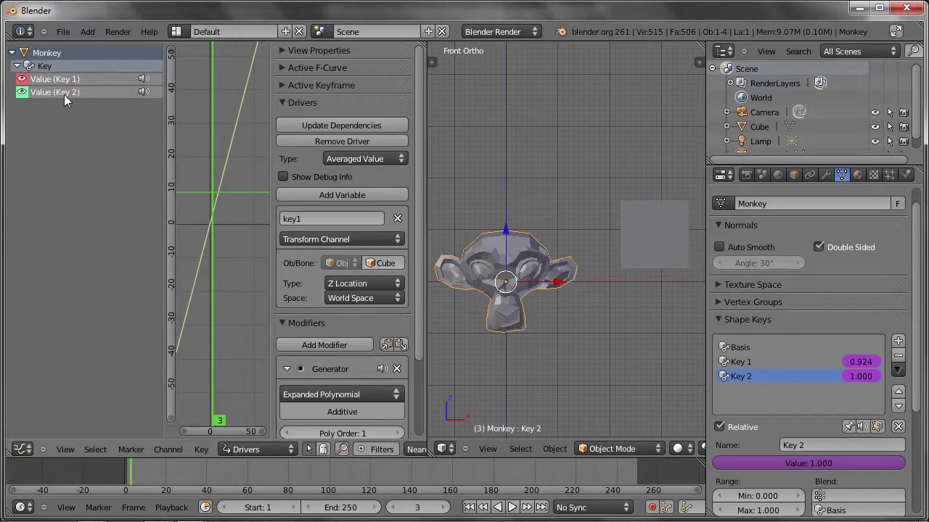
drag(165, 137, 131, 136)
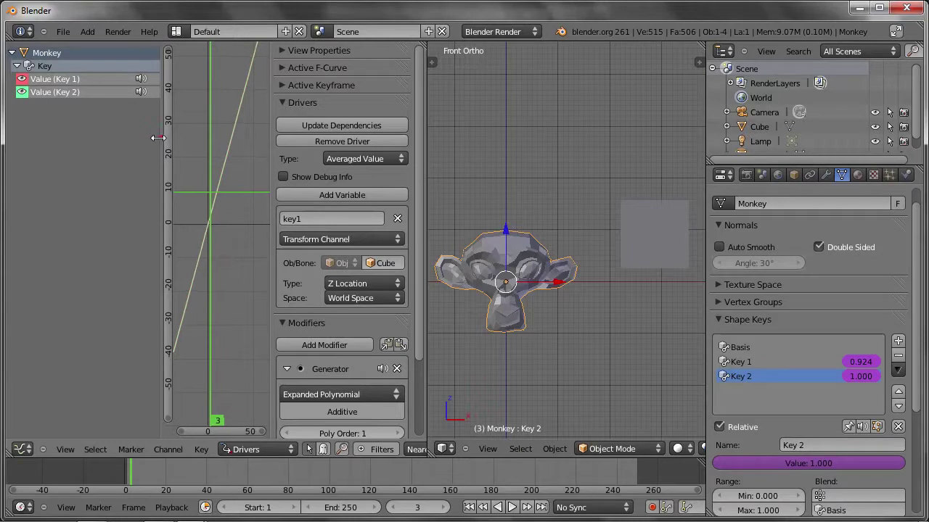
click(51, 91)
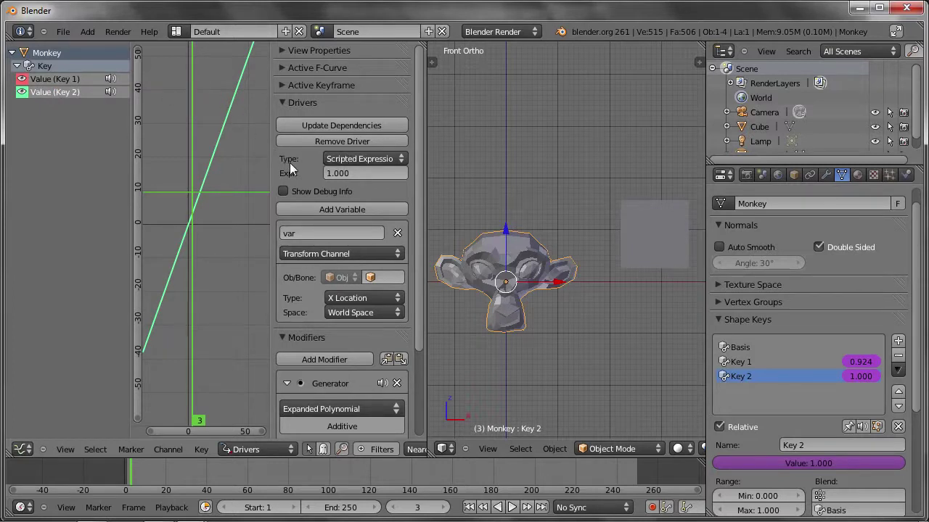
- Make Key 2's driver an Averaged Value of the Cube's Y Rotation and update dependencies
click(339, 160)
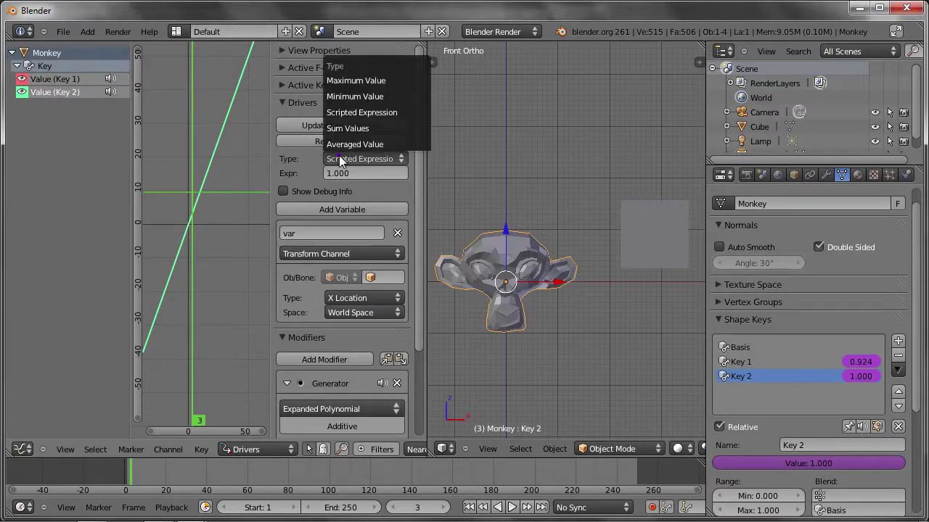
click(340, 144)
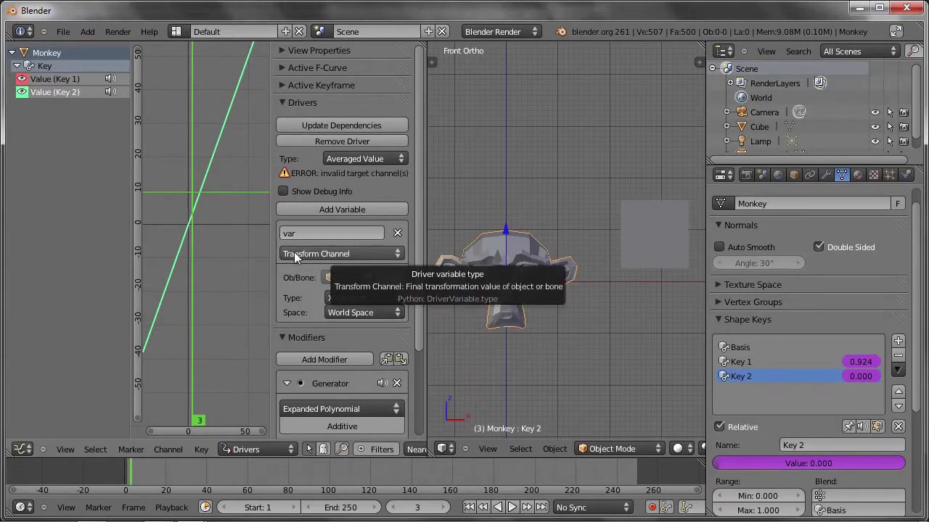
click(373, 277)
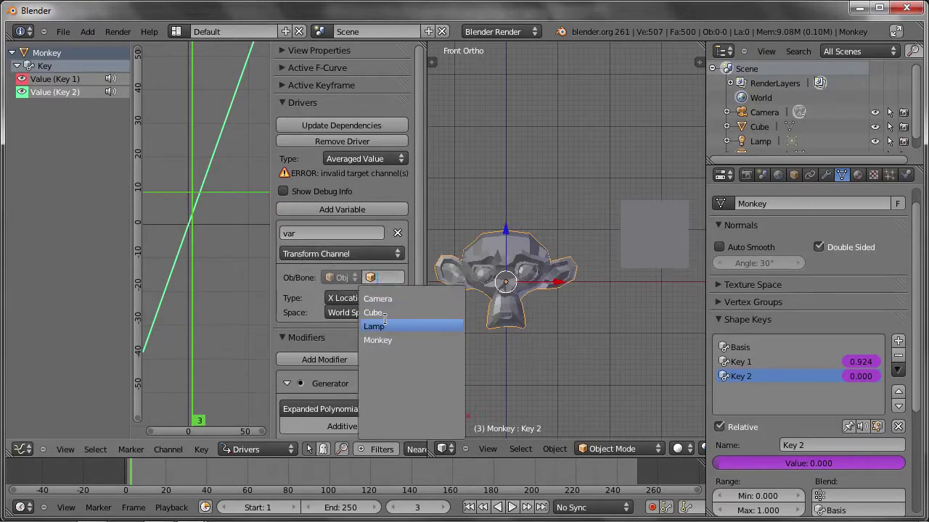
click(383, 313)
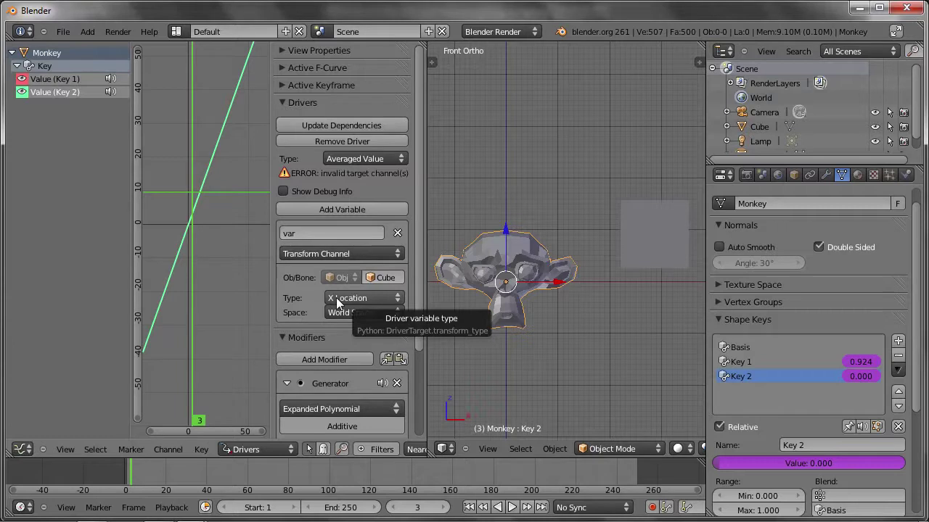
click(336, 298)
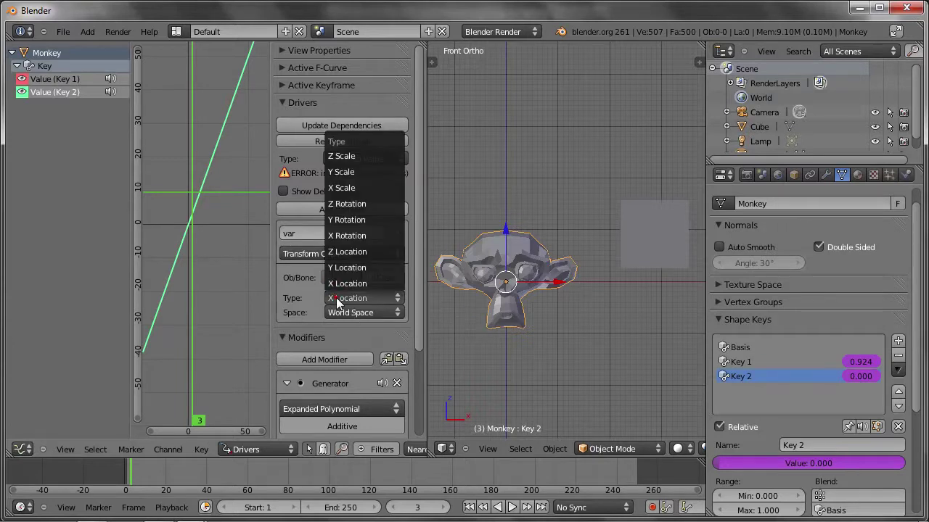
click(370, 217)
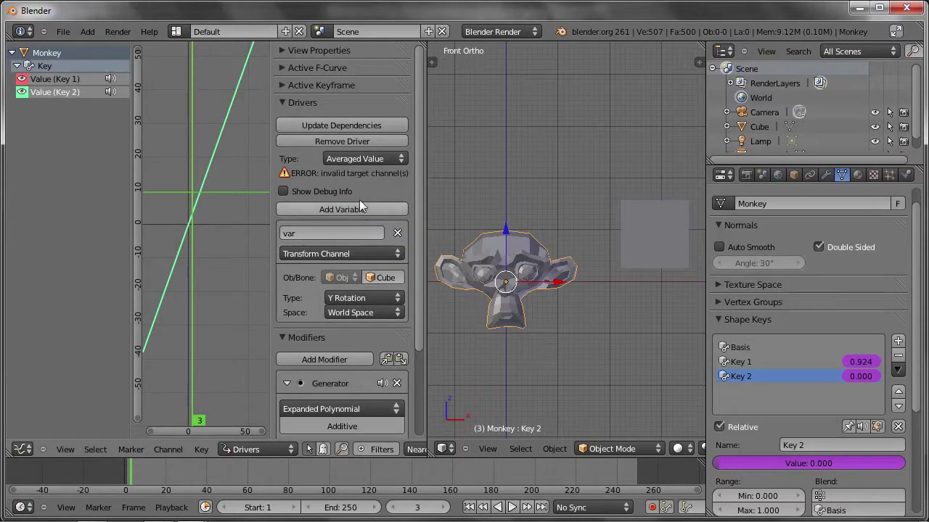
click(299, 123)
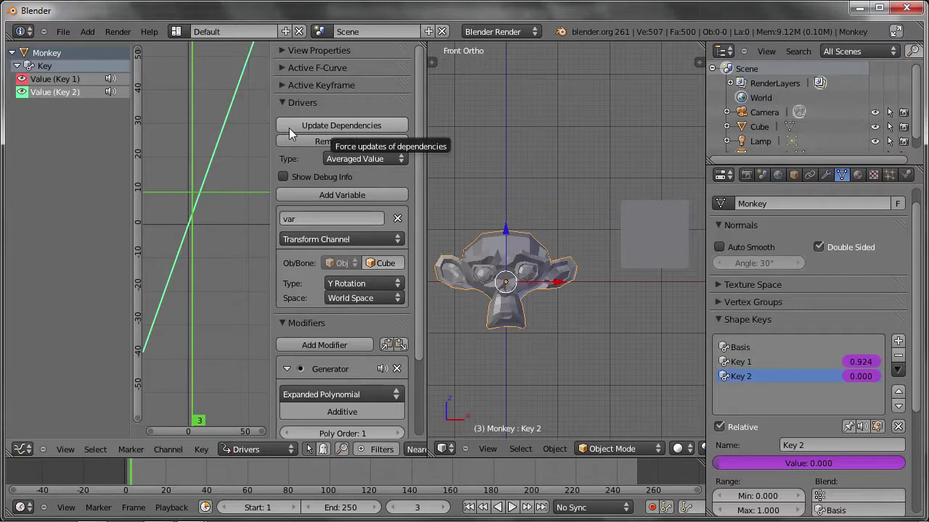
- Move and tilt the Cube about 25° so Key 2 reaches 1.000, then select the monkey
right_click(648, 263)
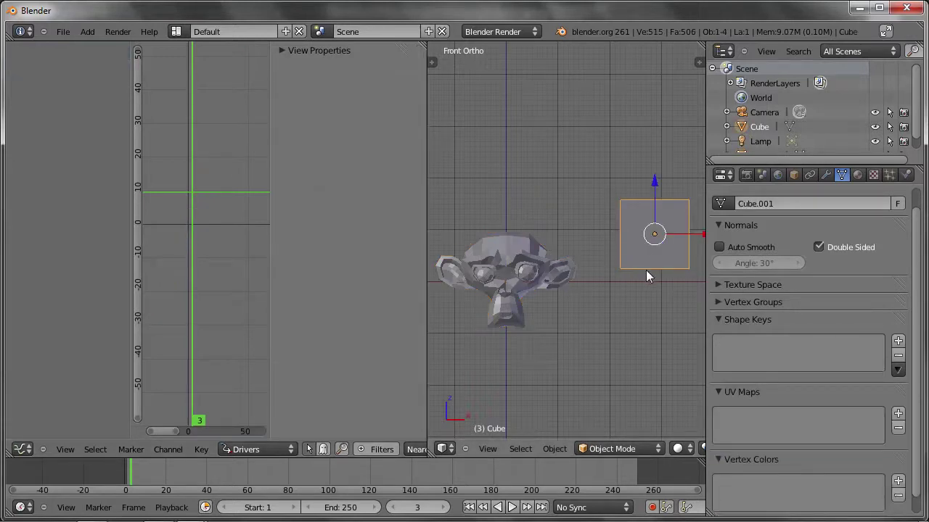
key(r)
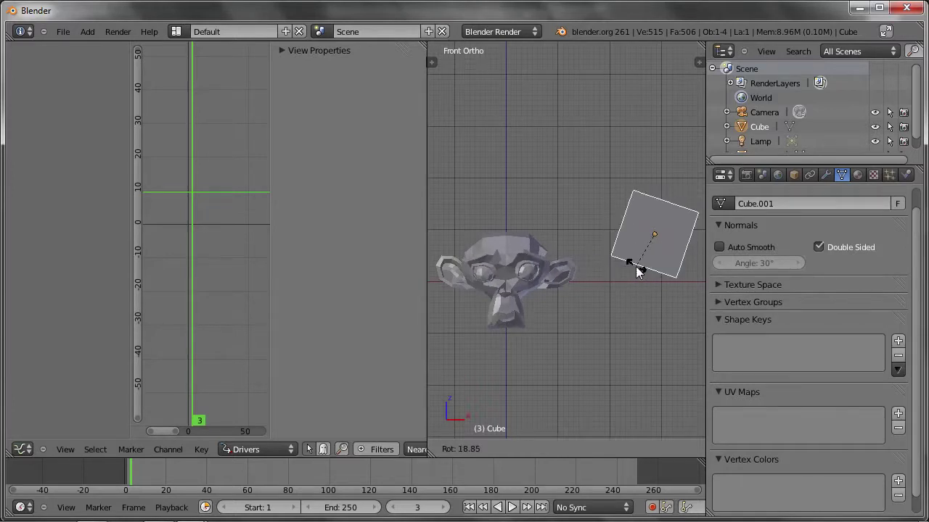
key(Escape)
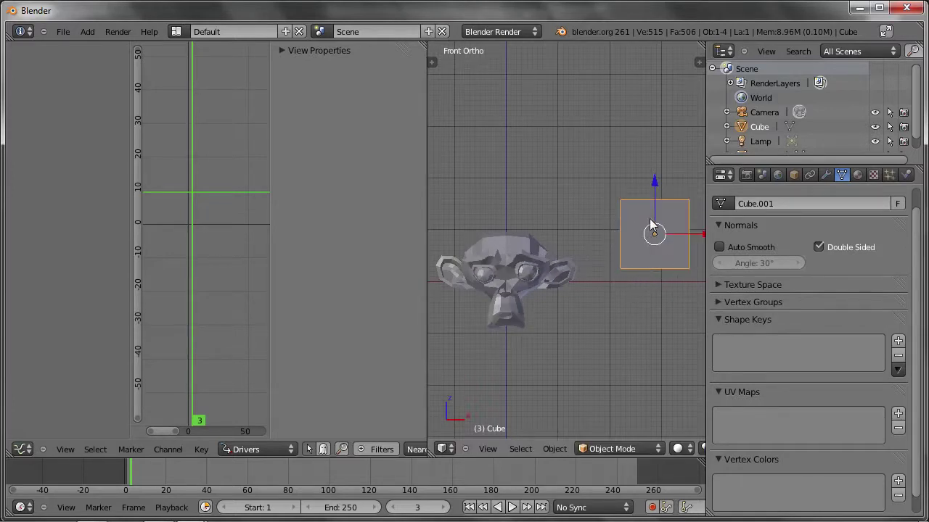
drag(654, 182, 645, 232)
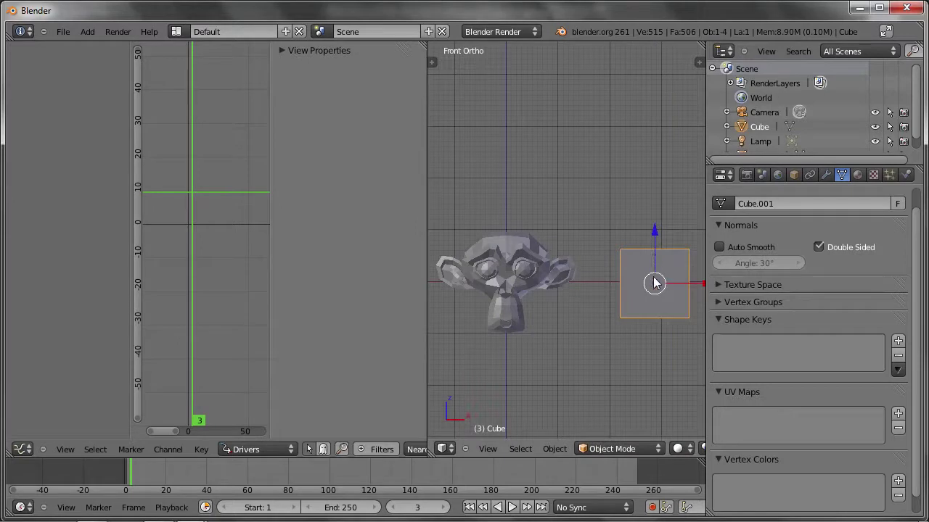
key(r)
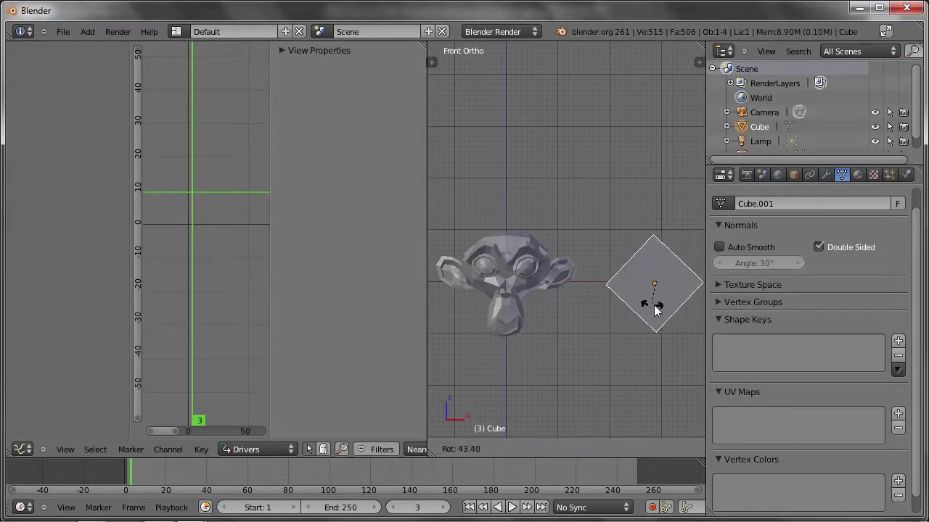
click(648, 314)
key(g)
click(651, 286)
key(r)
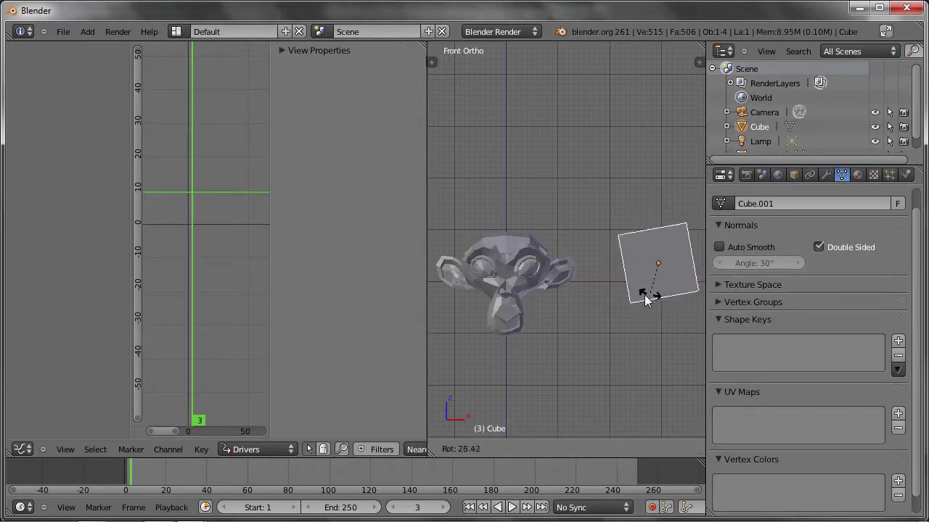
click(660, 293)
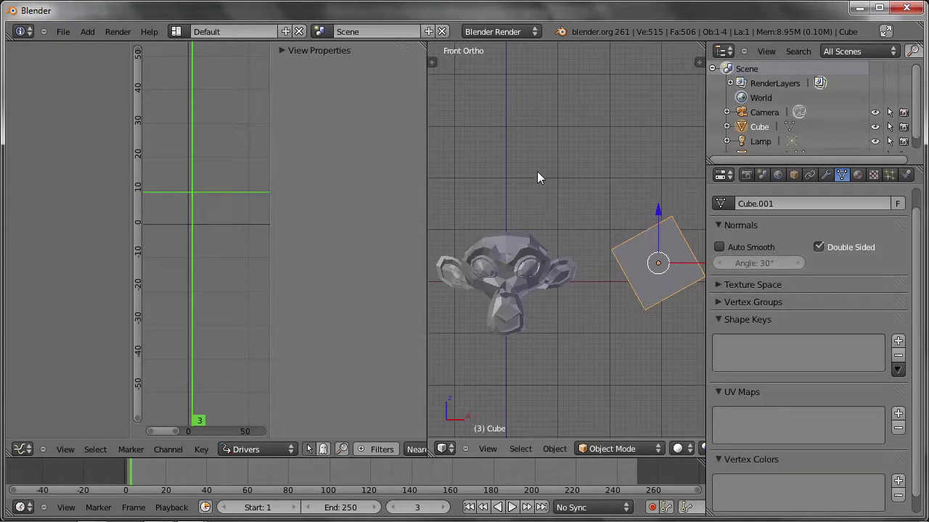
right_click(548, 269)
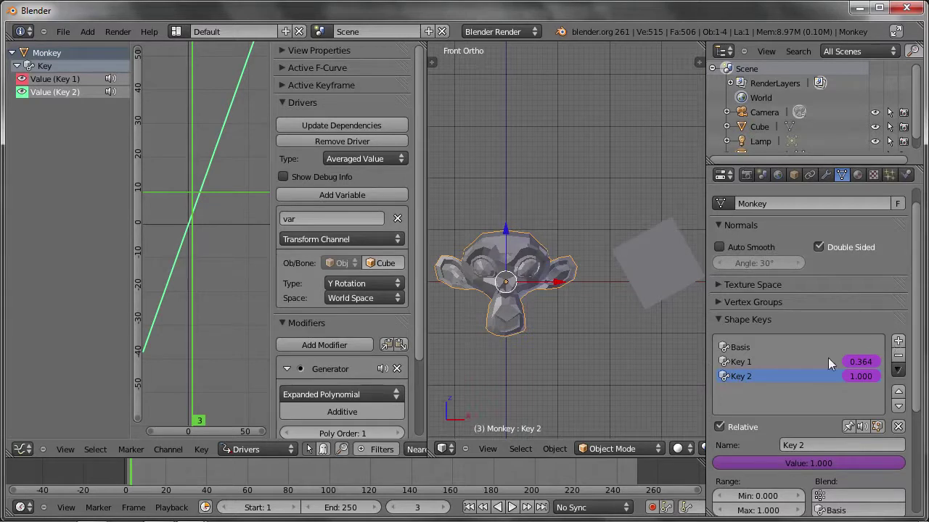
- Add shape key Key 3 and pull the head-top and lower-jaw vertices into spikes
click(898, 341)
key(Tab)
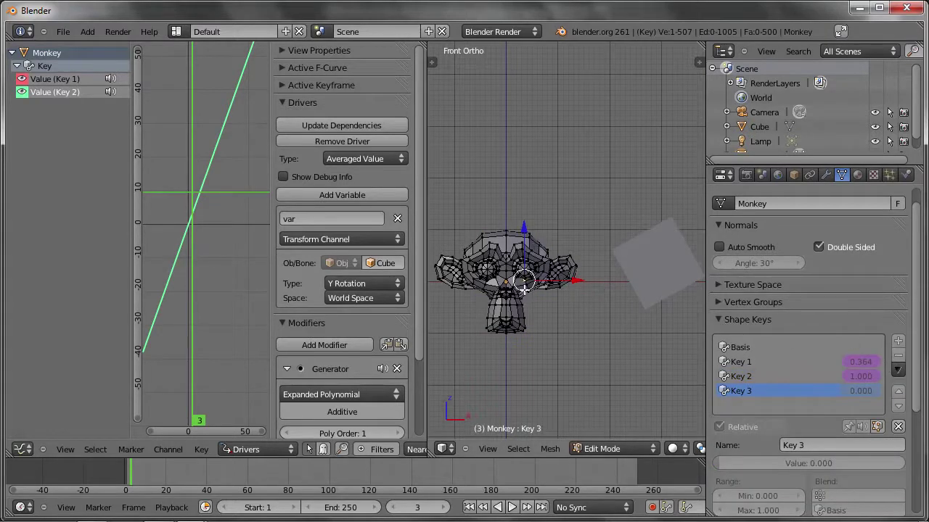
right_click(508, 234)
key(g)
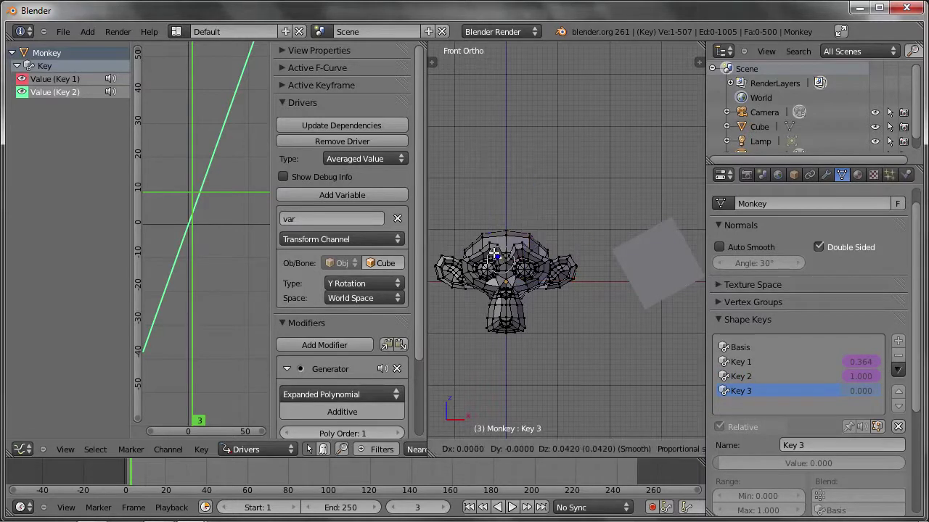
click(483, 266)
right_click(508, 320)
key(g)
click(544, 327)
- Pull two ear vertices outward into spikes and return to Object Mode
right_click(555, 279)
key(g)
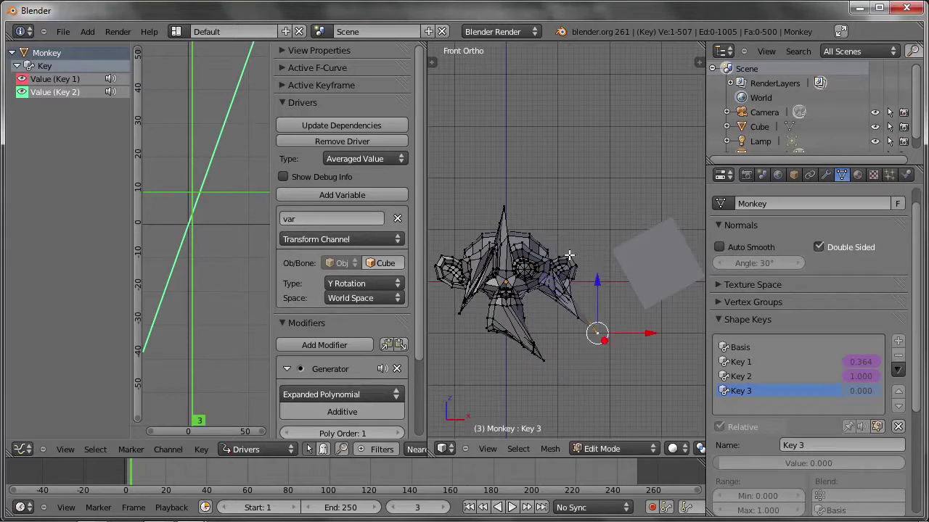
click(597, 331)
right_click(564, 252)
key(g)
click(618, 187)
key(Tab)
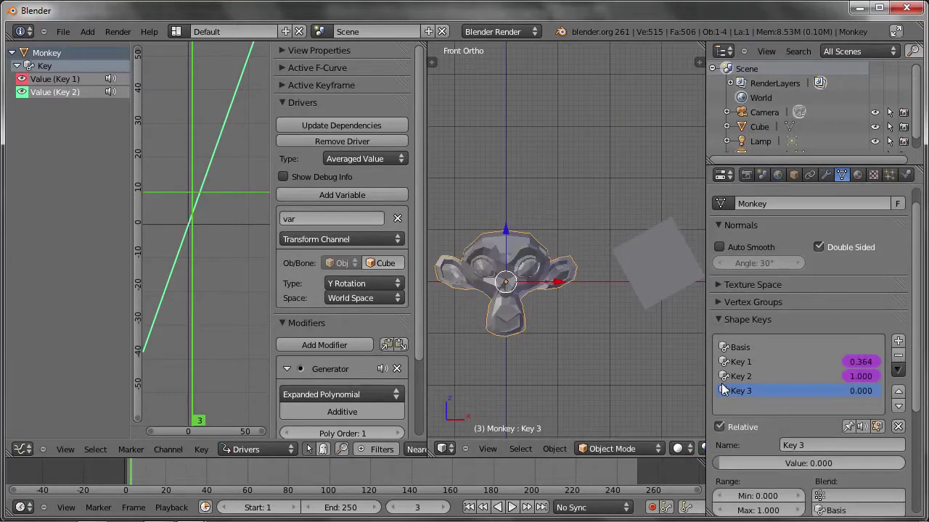
- Add a driver to Key 3's value and show its settings in the driver editor
right_click(746, 459)
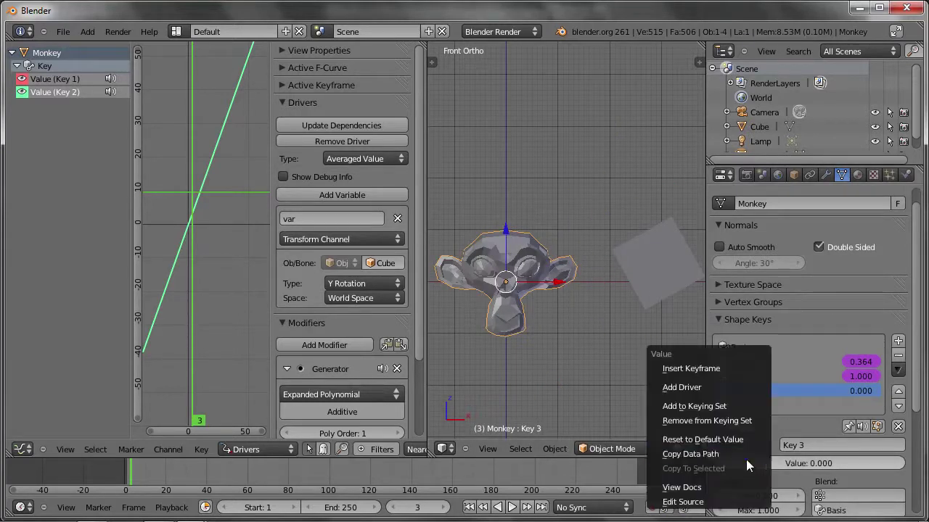
click(701, 386)
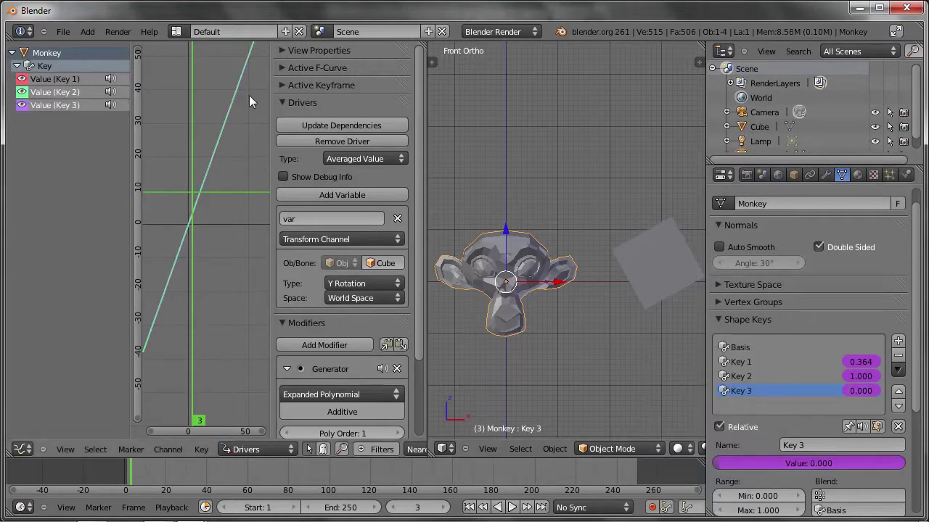
click(56, 105)
key(shift+a)
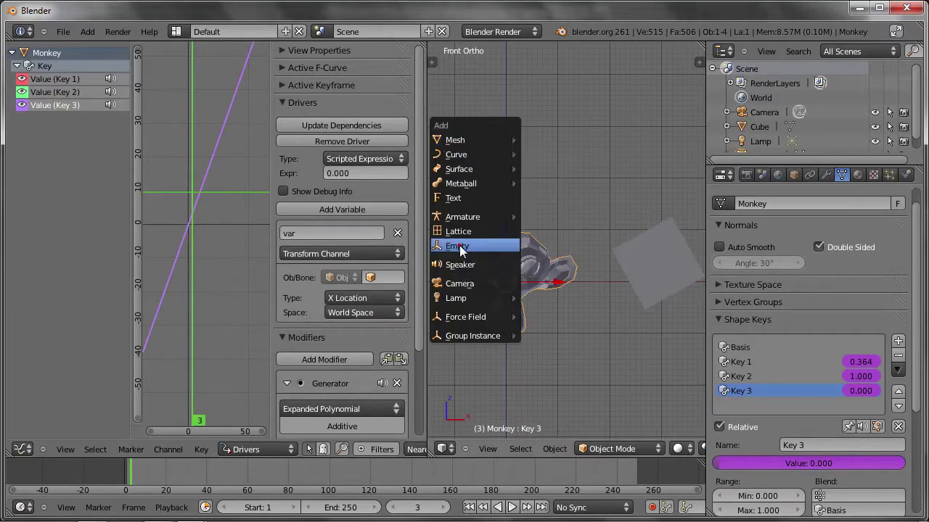
- Add an Empty and make Key 3's driver an Averaged Value of the Empty's Z Location
click(457, 246)
right_click(497, 268)
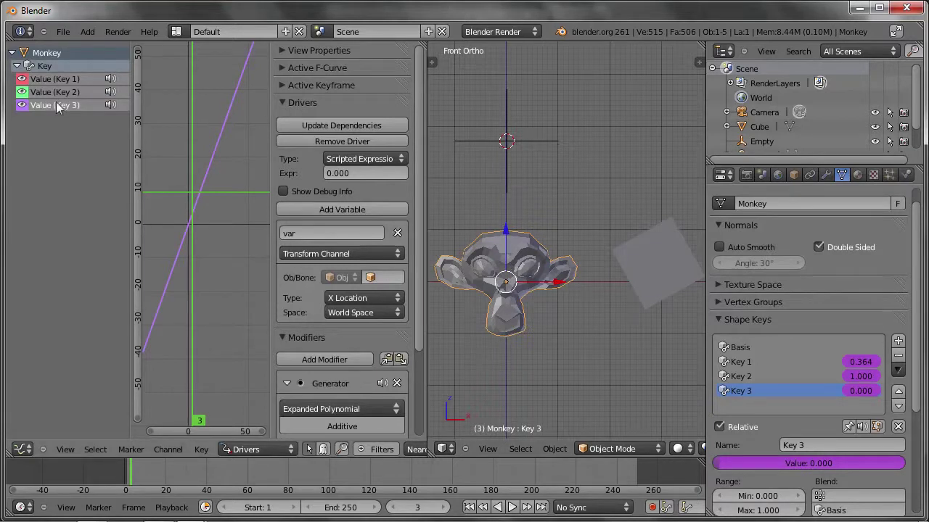
click(363, 158)
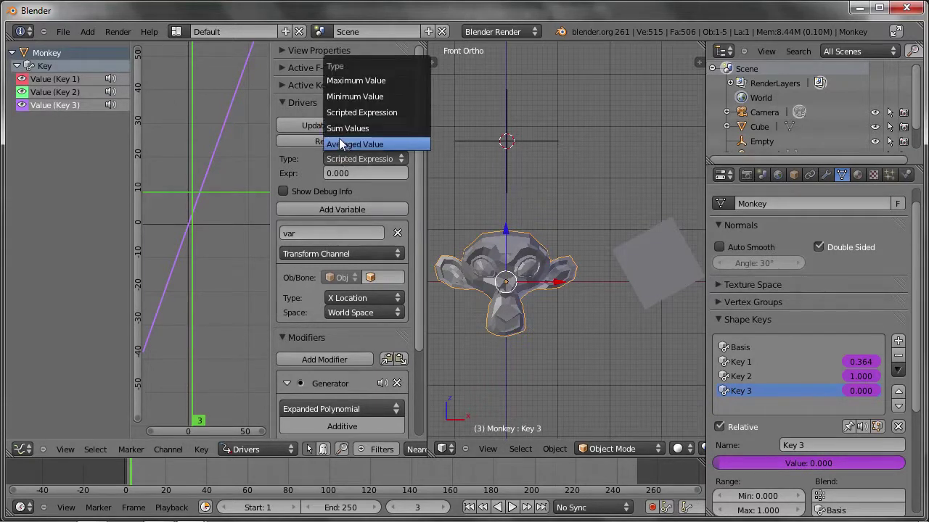
click(330, 143)
click(374, 277)
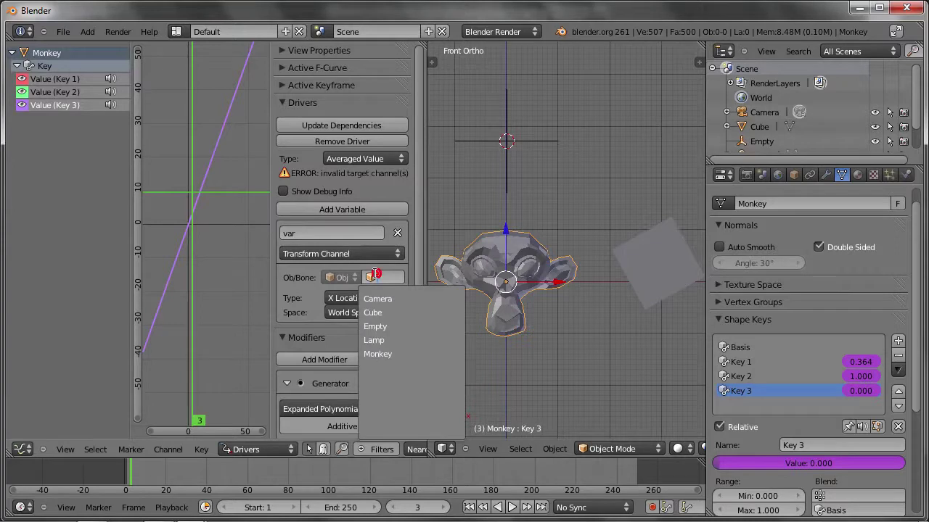
click(381, 326)
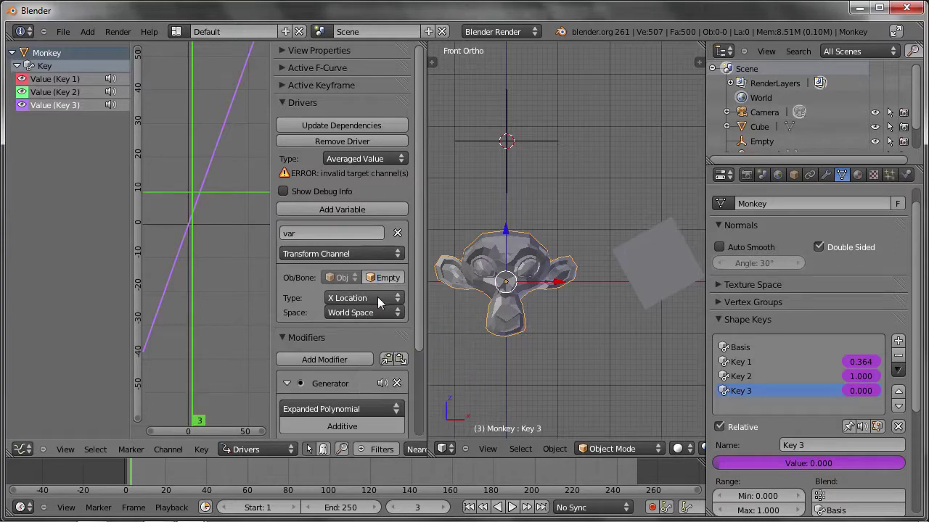
click(367, 294)
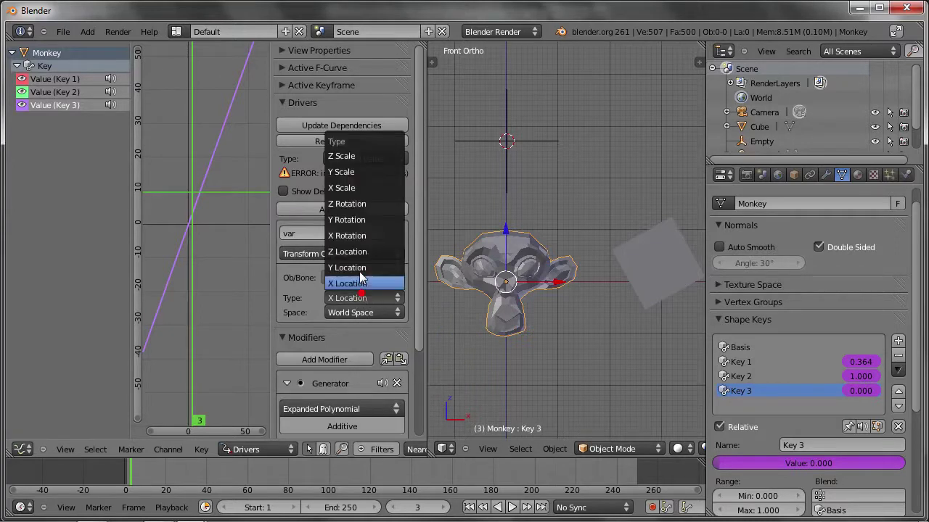
click(363, 251)
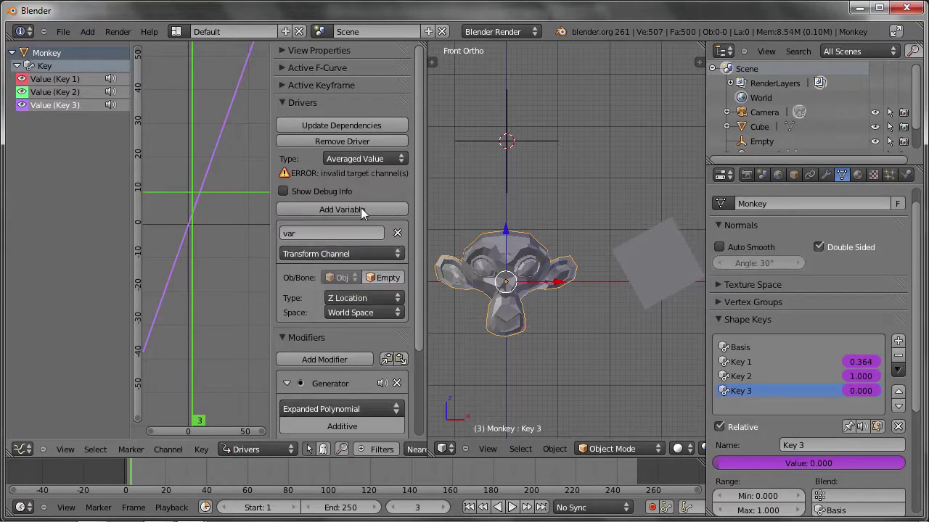
click(341, 125)
right_click(506, 162)
key(g)
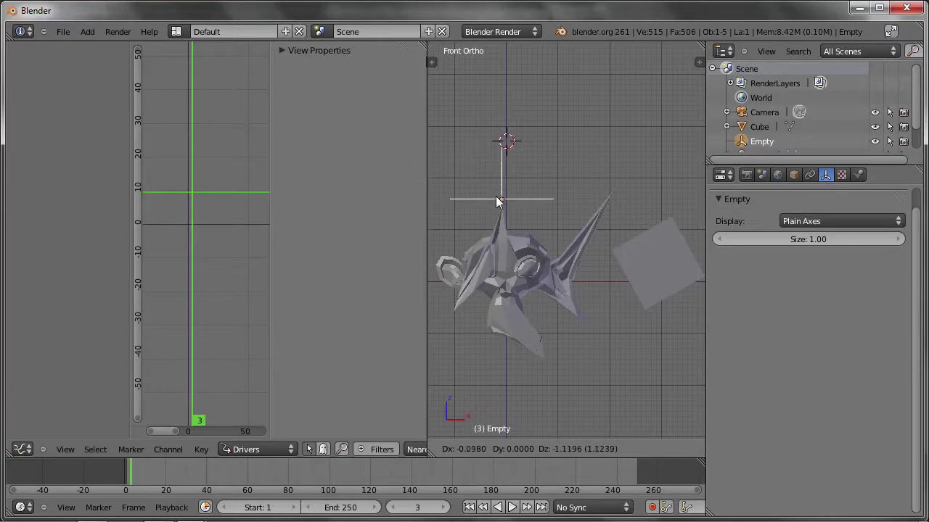
- Place the Empty near the head so Key 3 reads 0.684, then reselect the monkey
click(499, 246)
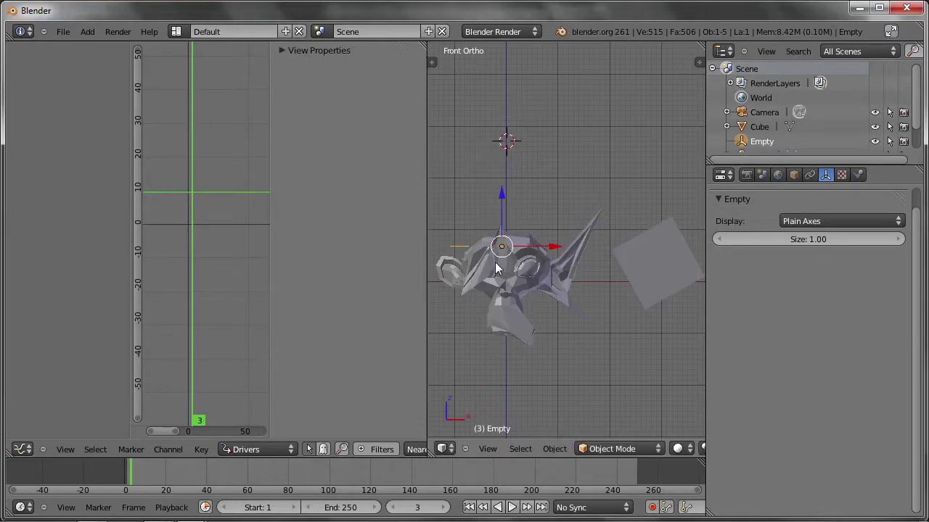
right_click(502, 300)
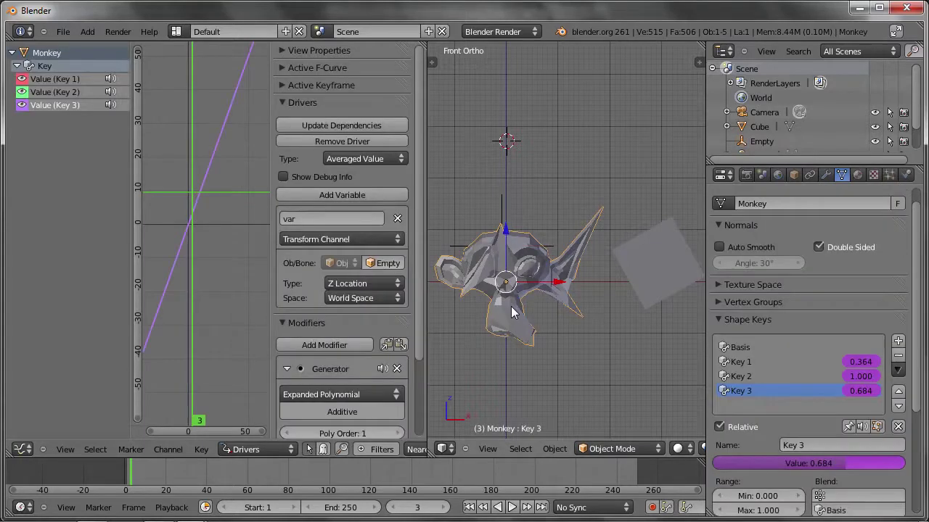
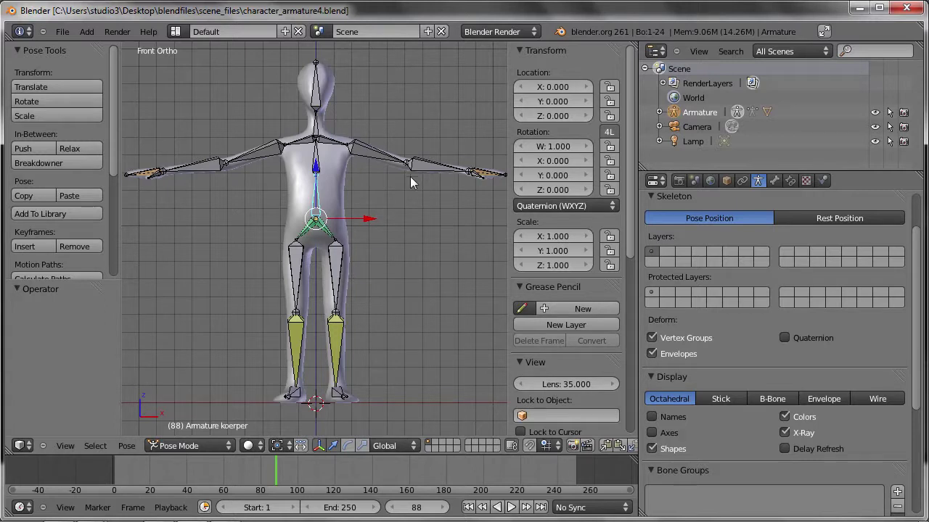
- Change the screen layout from Default to Animation
click(175, 31)
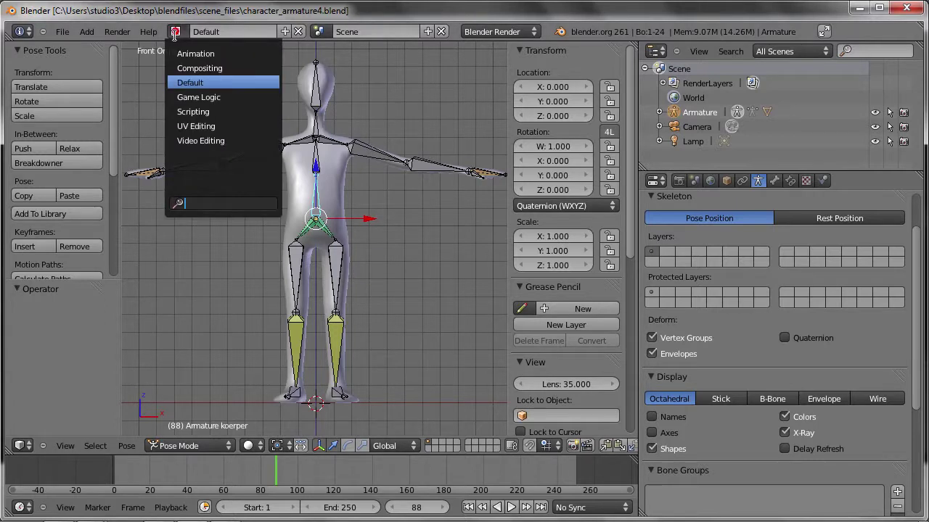
click(194, 54)
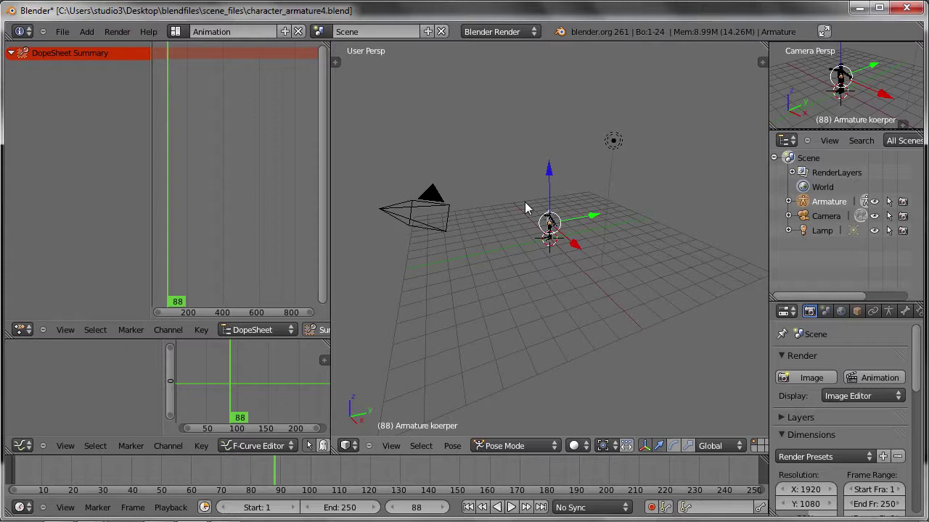
- Rotate the left upper arm bone oberarm_L down beside the body
key(KP_Decimal)
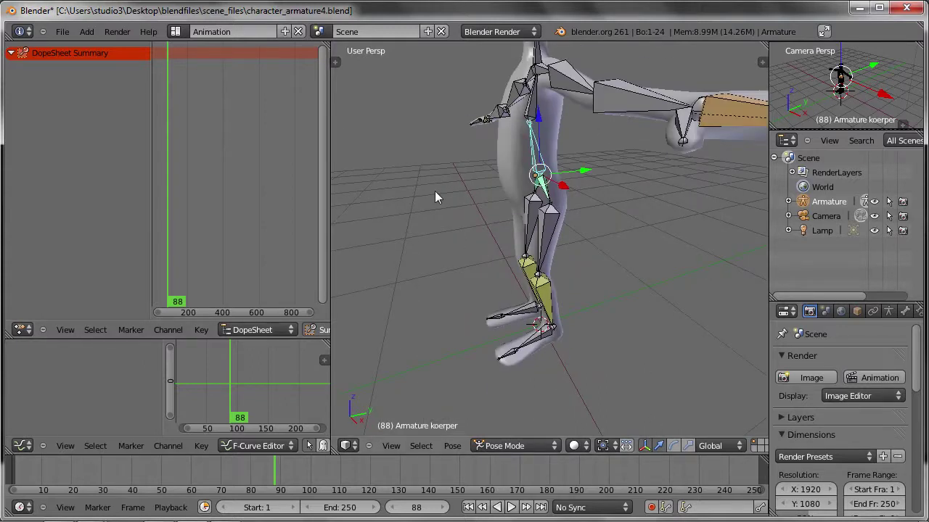
middle_drag(434, 191, 591, 112)
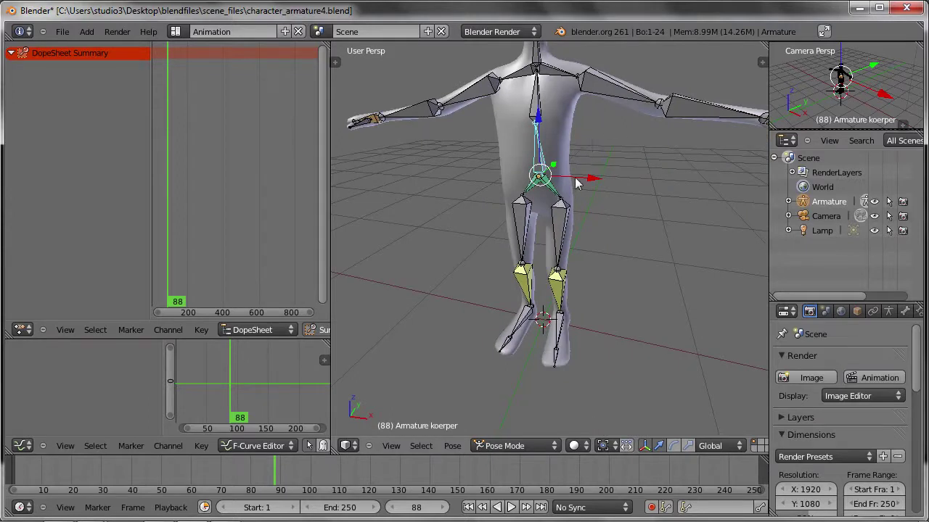
right_click(617, 98)
mouse_move(592, 139)
middle_down()
mouse_move(534, 154)
mouse_move(628, 161)
middle_up()
key(r)
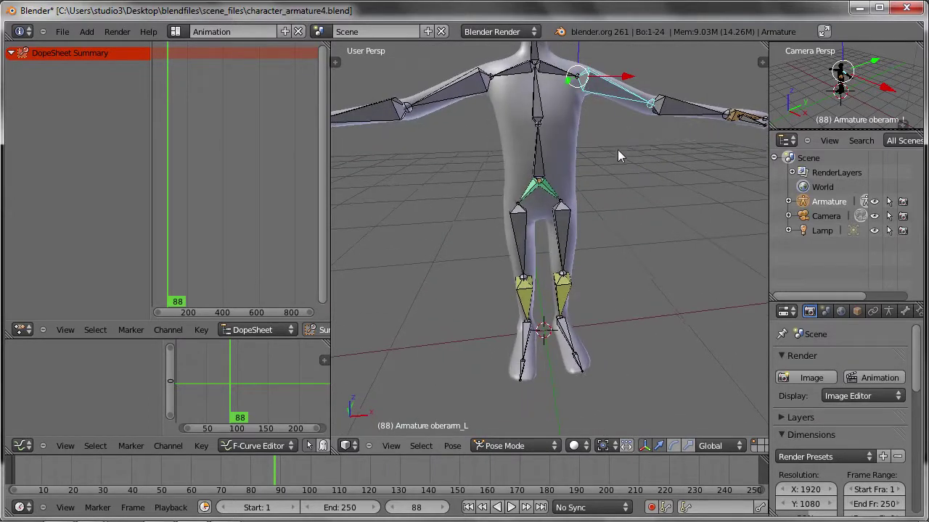
click(580, 211)
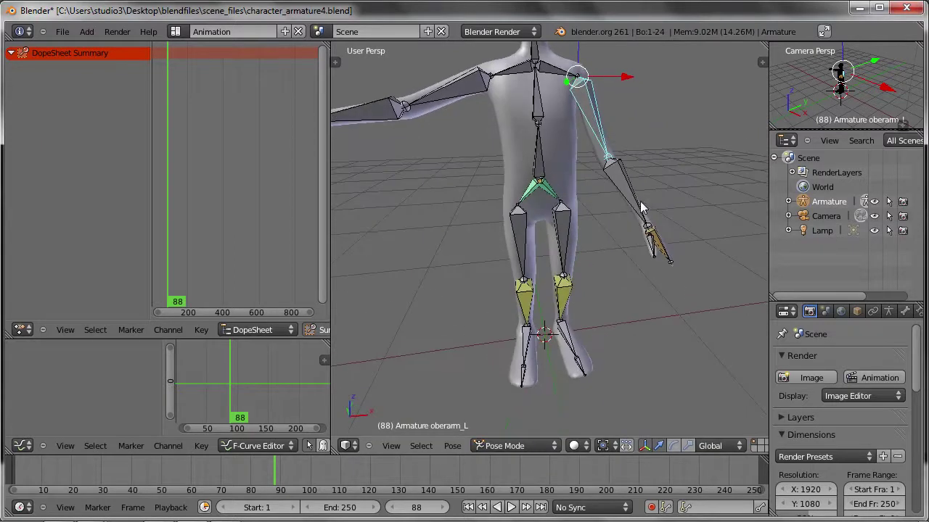
- Rotate the right upper arm bone oberarm_R down along the body
right_click(491, 94)
key(r)
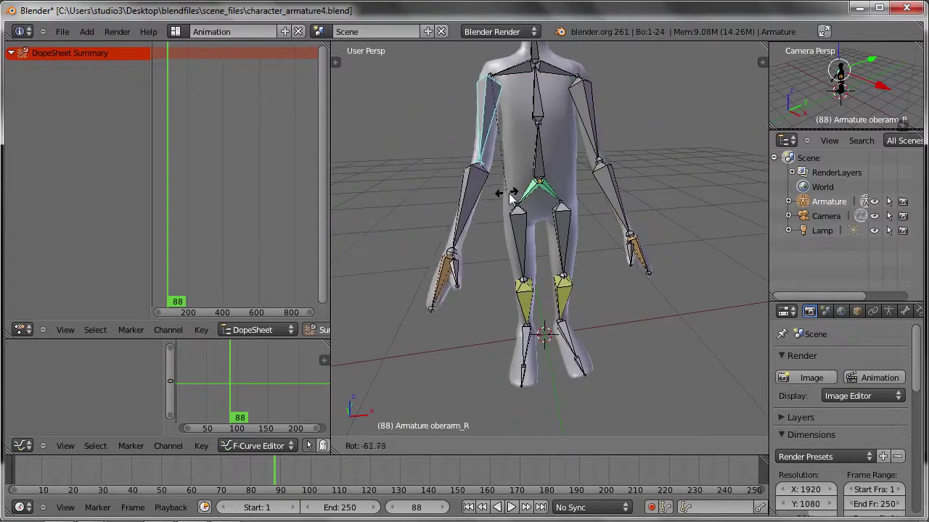
click(575, 192)
mouse_move(575, 193)
middle_down()
mouse_move(459, 186)
mouse_move(554, 151)
middle_up()
key(r)
click(493, 218)
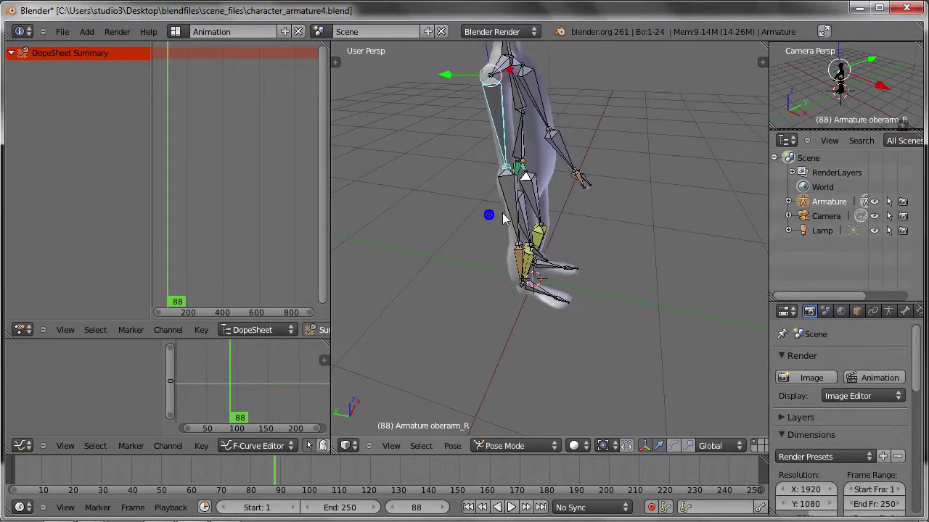
- Rotate the right forearm unterarm_R down and fine-tune the right upper arm
right_click(501, 212)
key(r)
click(525, 231)
mouse_move(588, 203)
middle_down()
mouse_move(527, 145)
mouse_move(618, 145)
mouse_move(595, 185)
mouse_move(634, 197)
mouse_move(659, 248)
mouse_move(658, 225)
mouse_move(580, 309)
mouse_move(657, 278)
mouse_move(641, 288)
mouse_move(519, 290)
mouse_move(591, 296)
mouse_move(564, 281)
middle_up()
key(r)
click(527, 139)
right_click(527, 139)
key(r)
click(521, 142)
- Adjust the left upper arm and rotate the left forearm unterarm_L down
right_click(618, 146)
key(r)
click(594, 192)
right_click(589, 210)
key(r)
click(590, 213)
key(r)
click(634, 196)
- Rotate the left hand bone hand_L so it hangs down
right_click(660, 254)
key(r)
click(656, 239)
key(r)
click(618, 277)
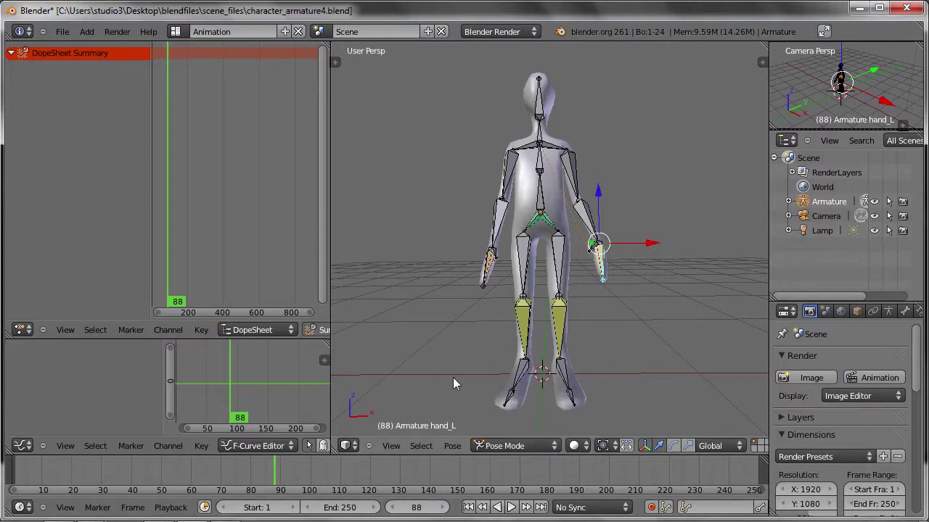
- At frame 1, insert LocRot keyframes for all bones
key(shift+Left)
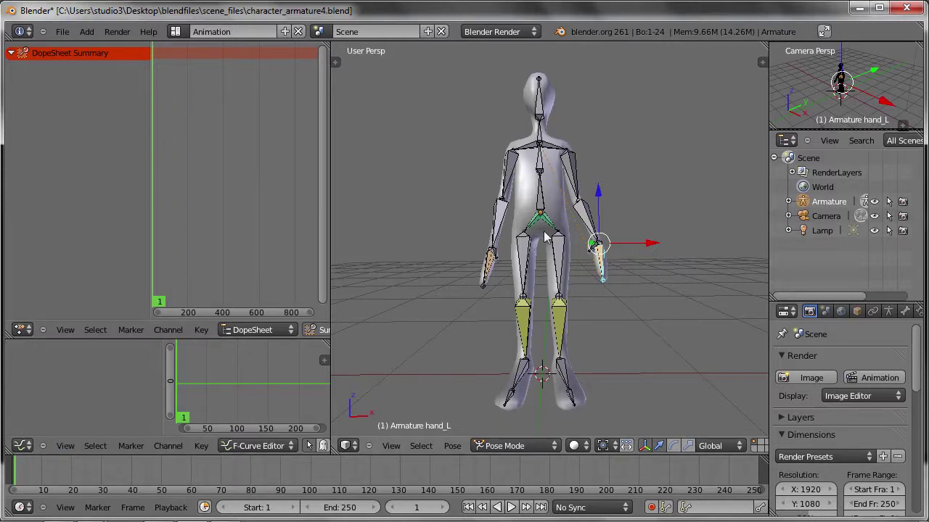
key(a)
key(a)
key(i)
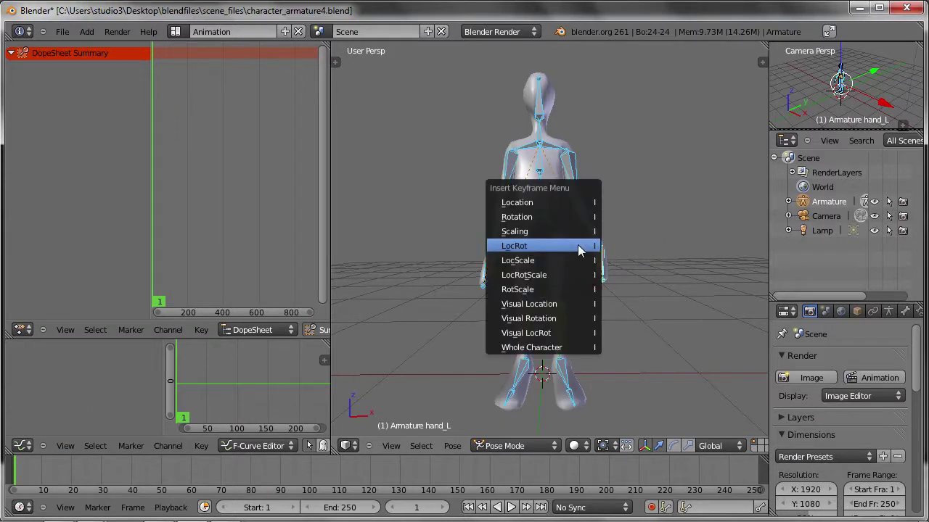
click(537, 250)
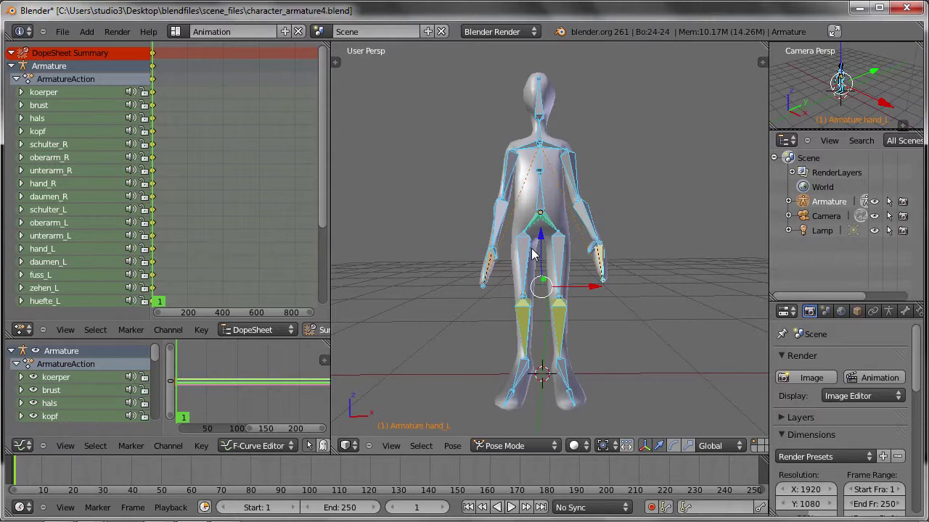
- Set the keying set to LocRot and enable auto-keying limited to that keying set
click(712, 507)
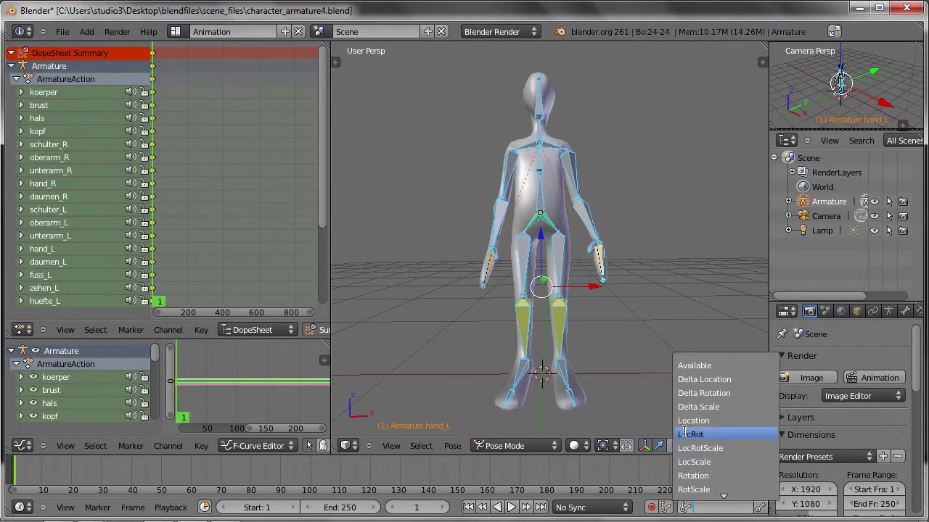
click(706, 434)
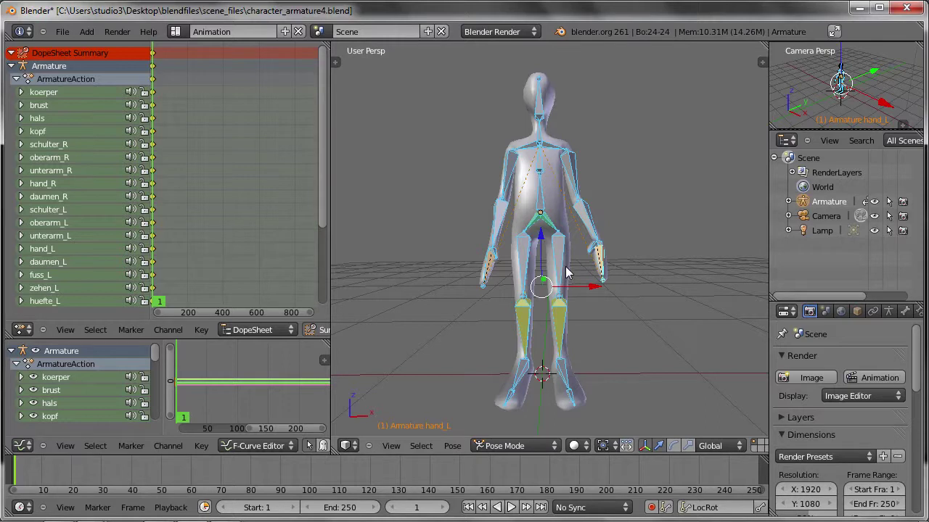
click(652, 507)
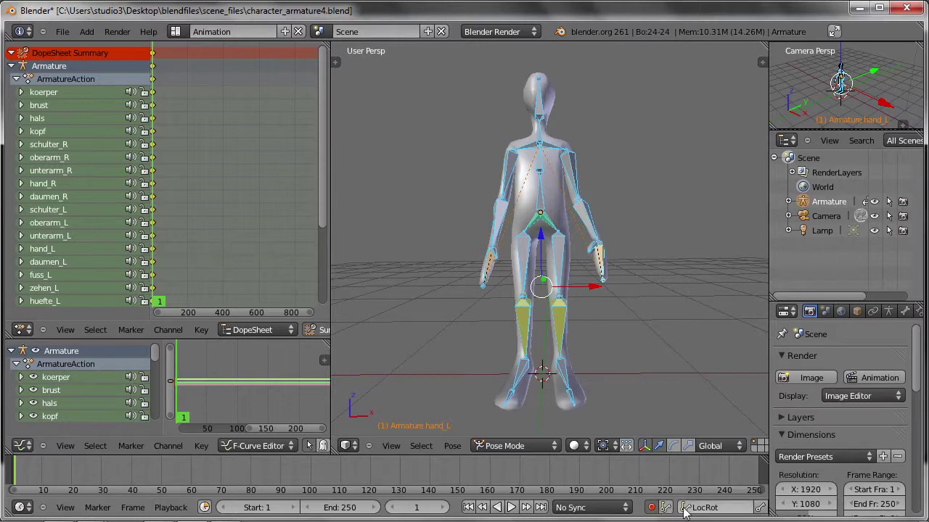
click(664, 507)
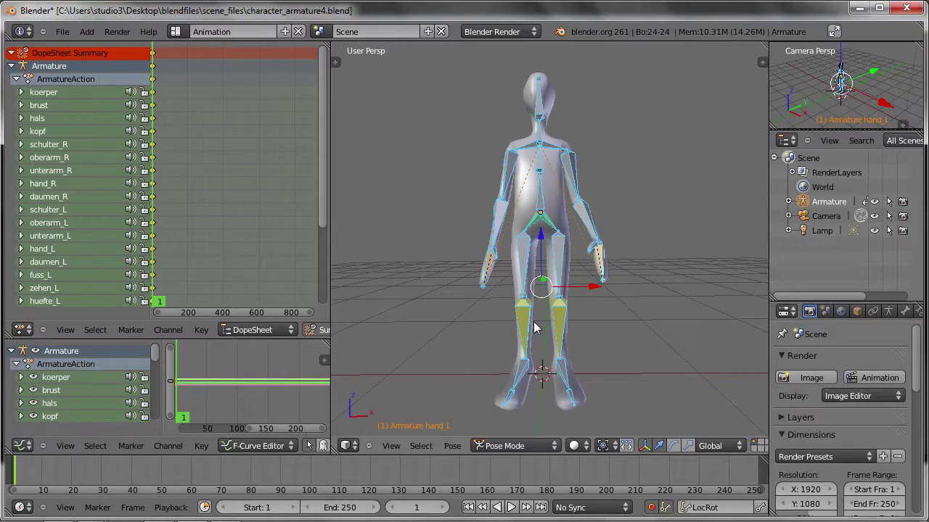
- At frame 21, switch to an orthographic right view, select fuss_L and enlarge the camera preview
drag(61, 477, 71, 474)
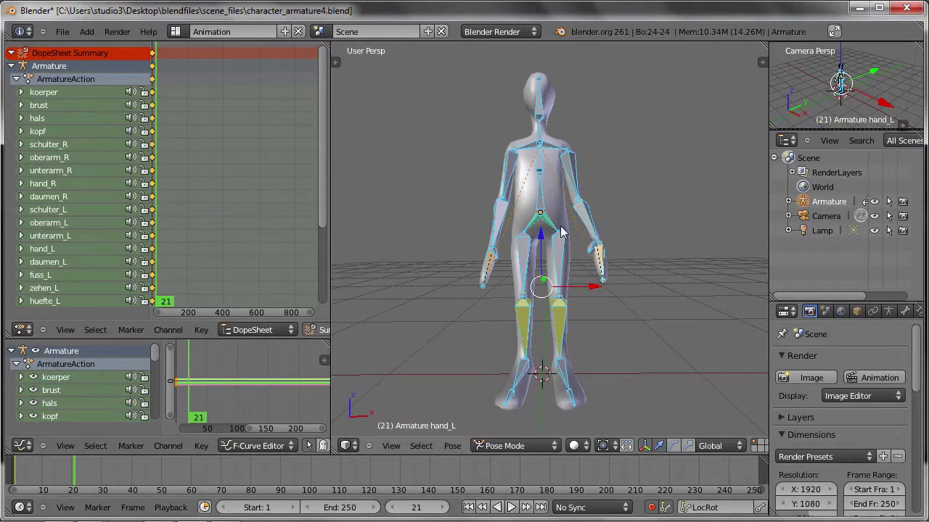
mouse_move(579, 283)
middle_down()
mouse_move(477, 279)
mouse_move(586, 309)
mouse_move(614, 305)
mouse_move(558, 297)
mouse_move(578, 305)
middle_up()
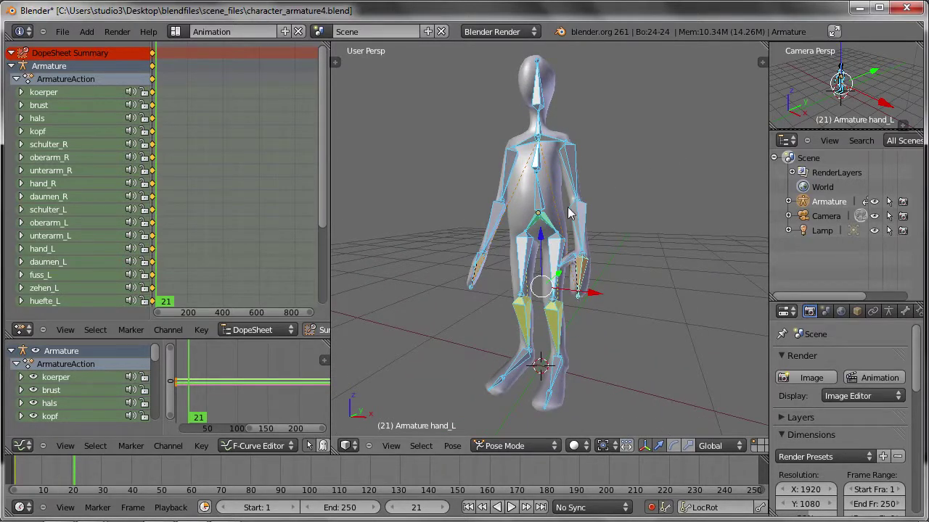
key(KP_3)
key(KP_5)
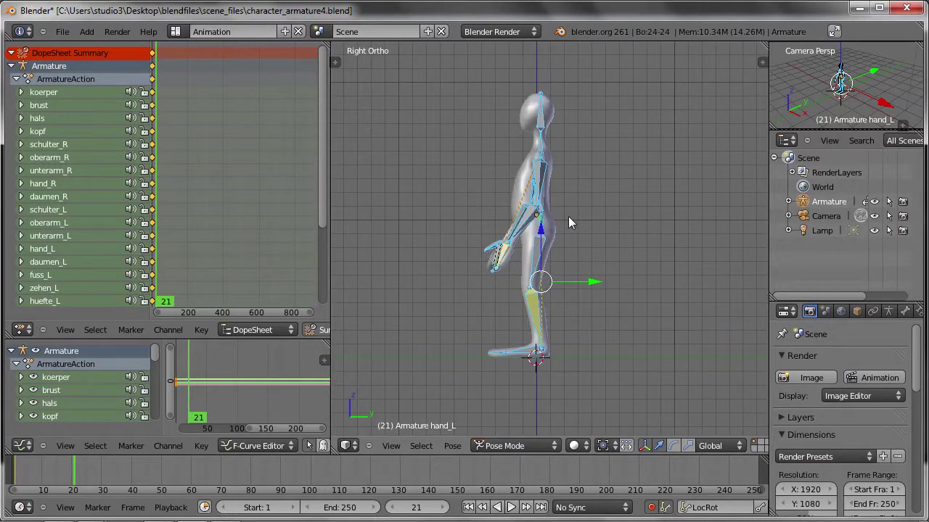
scroll(508, 356, up, 3)
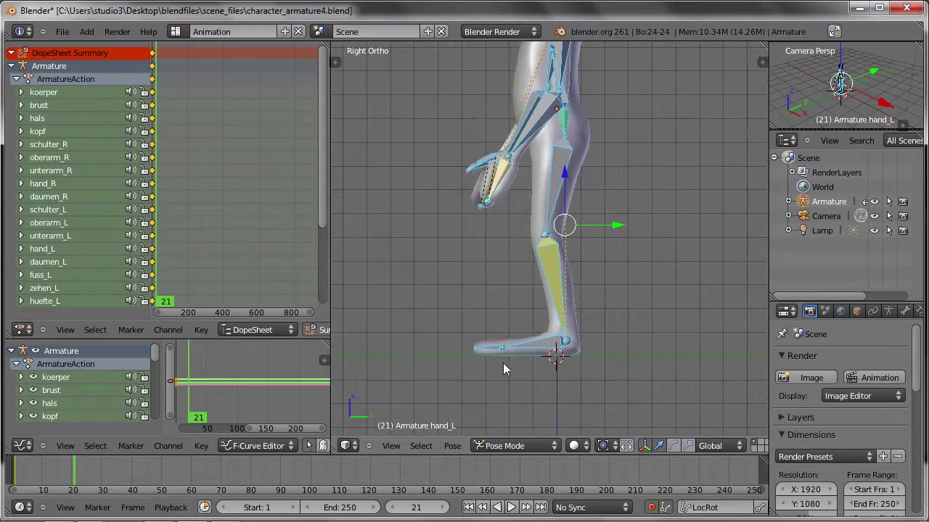
right_click(537, 341)
scroll(555, 346, up, 2)
scroll(835, 95, up, 2)
scroll(835, 95, up, 1)
scroll(838, 101, up, 2)
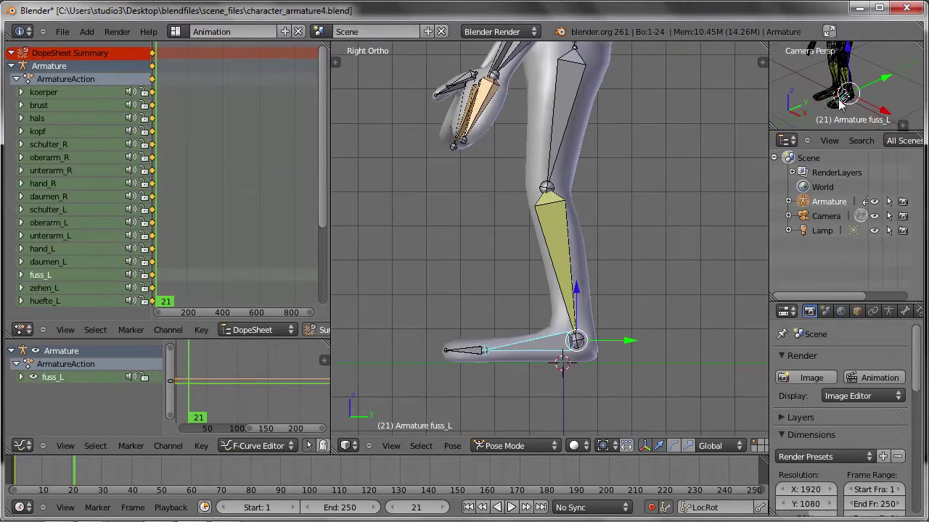
click(760, 107)
drag(766, 107, 694, 111)
drag(798, 133, 798, 192)
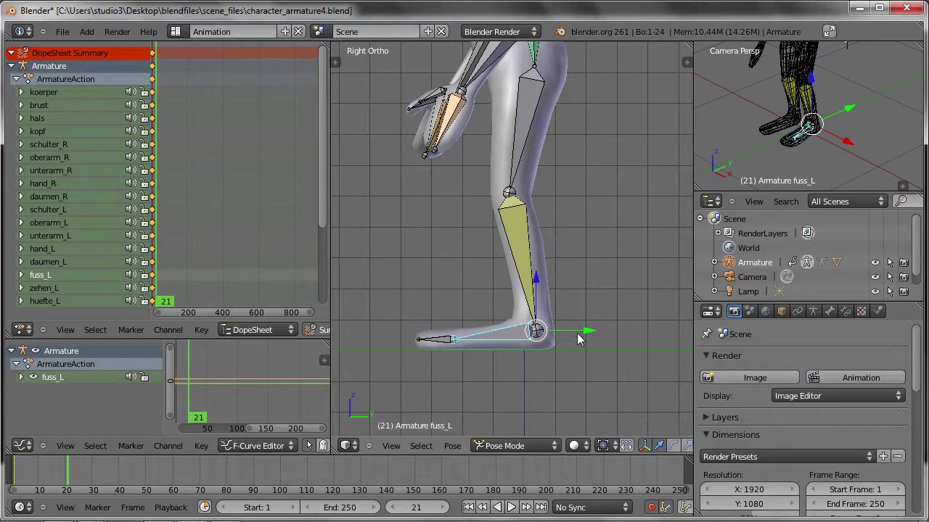
- Slide the left foot fuss_L back so the leg bends into a stride
drag(580, 339, 475, 346)
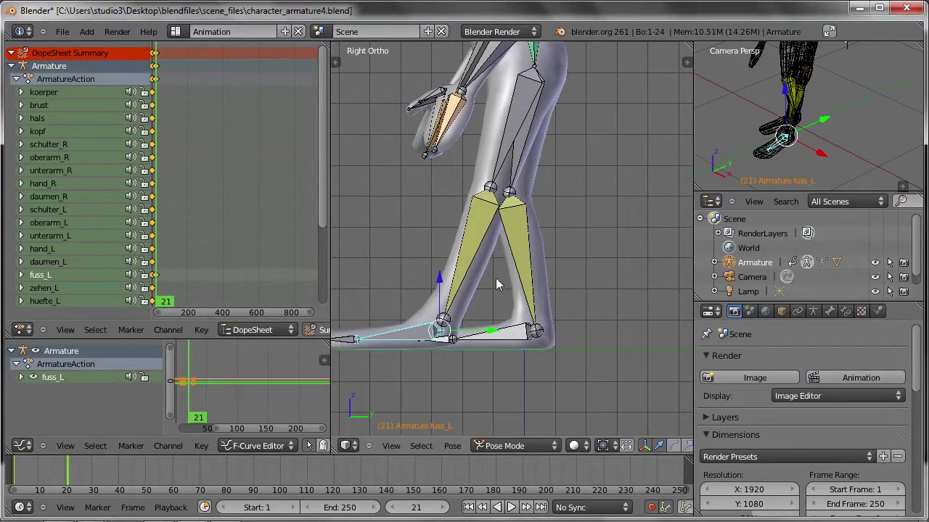
shift+middle_drag(473, 320, 557, 335)
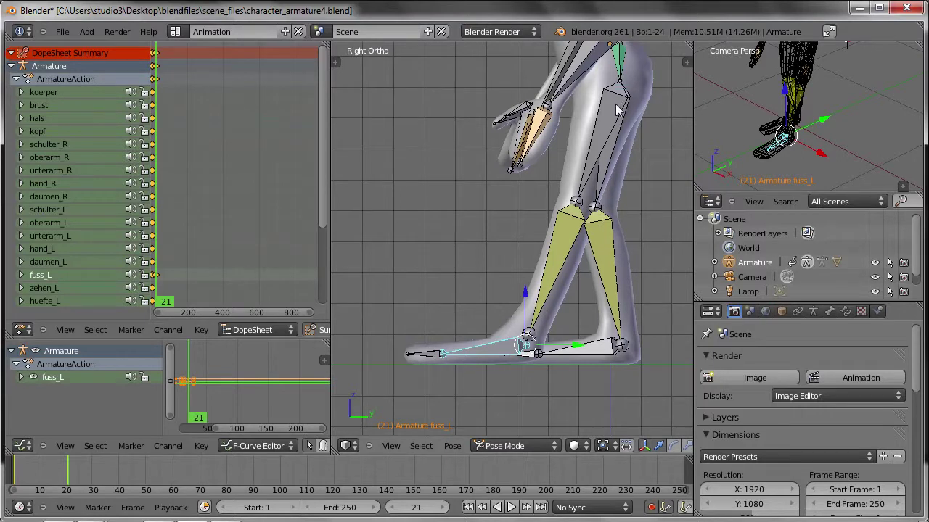
shift+middle_drag(543, 306, 521, 328)
scroll(521, 328, down, 1)
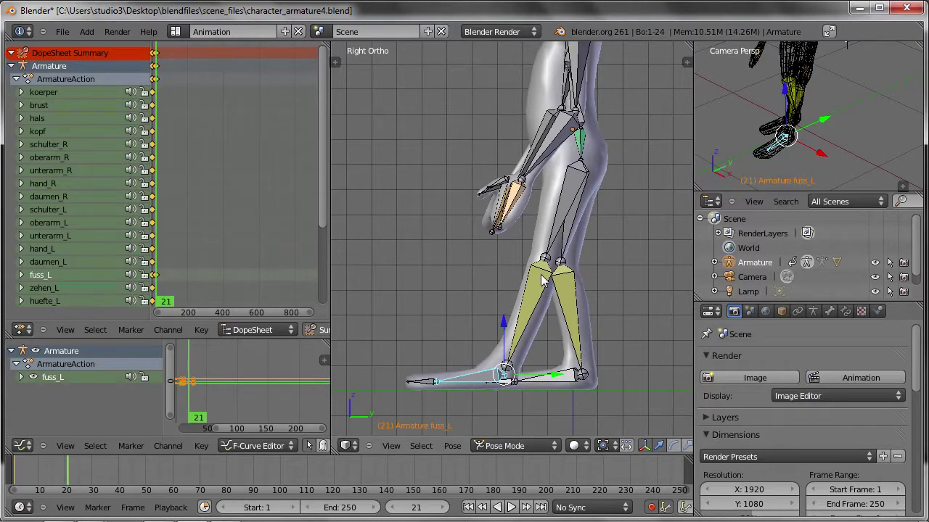
- Move the hip bone koerper along the Y axis
right_click(584, 123)
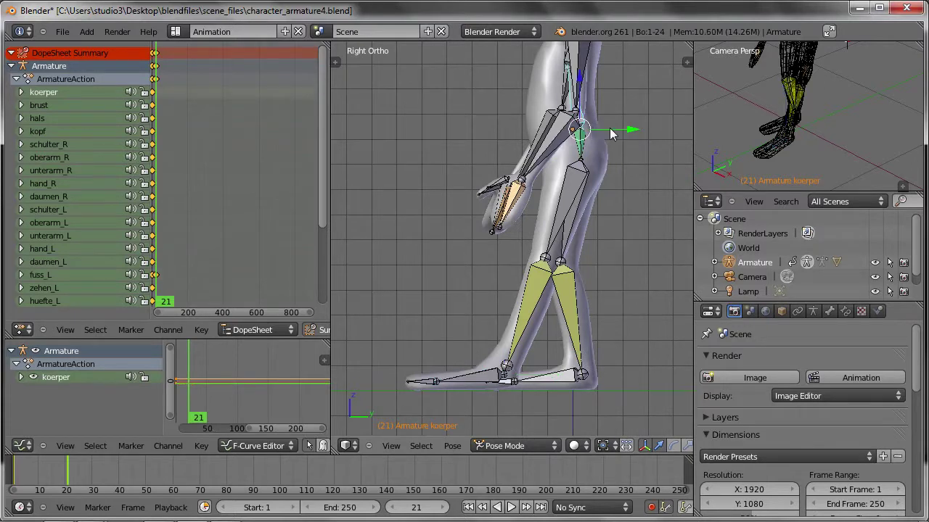
key(g)
key(y)
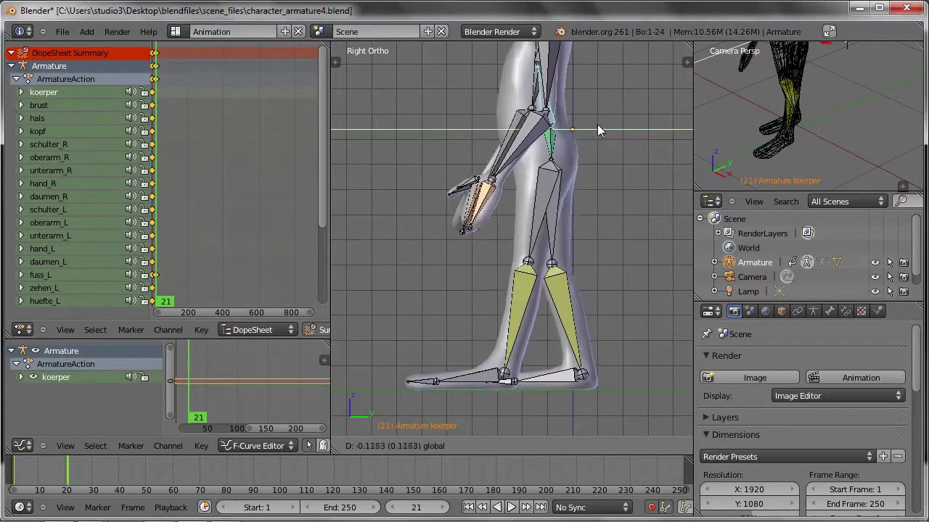
click(588, 129)
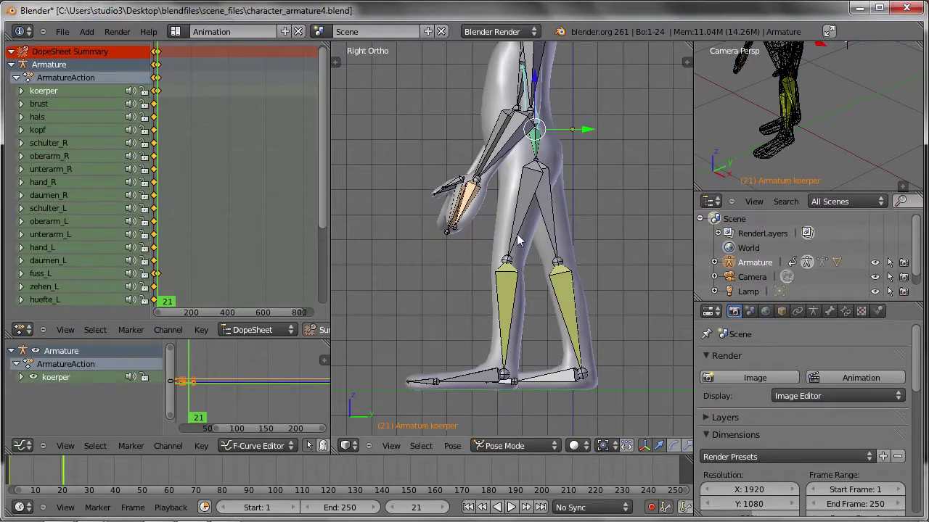
- Reposition the left hand bone hand_L to swing the arm opposite the stride
right_click(473, 204)
right_click(472, 203)
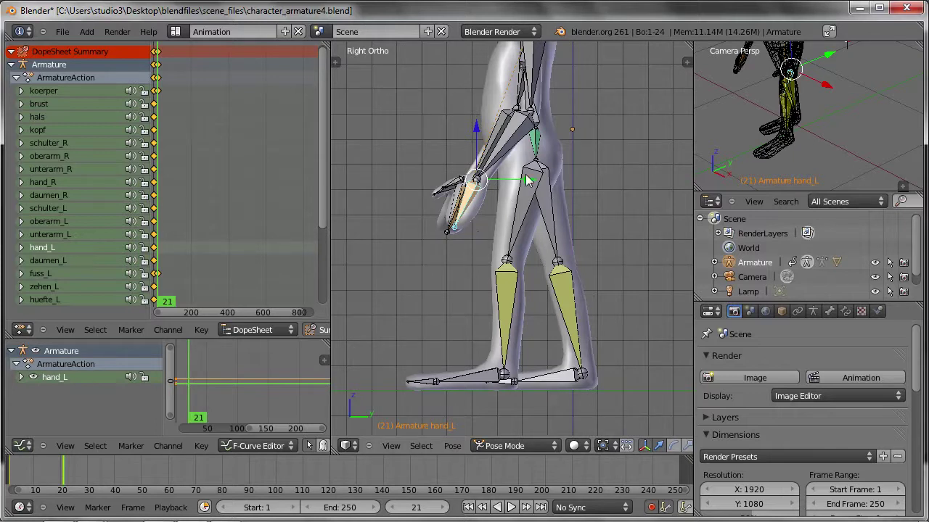
drag(518, 179, 596, 210)
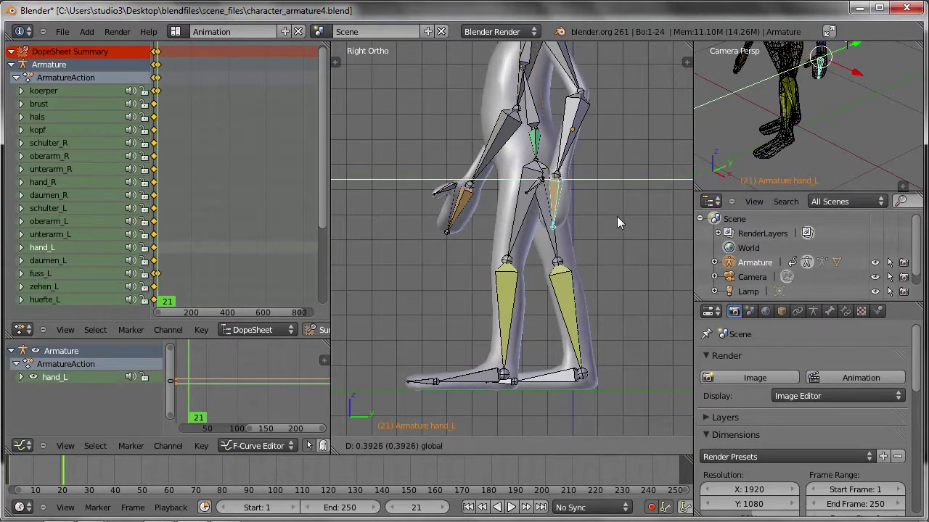
key(g)
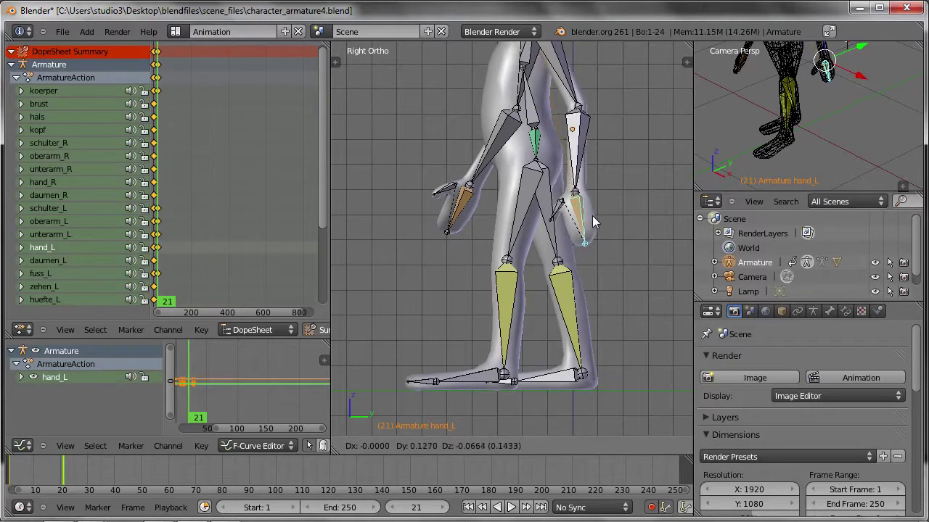
click(593, 216)
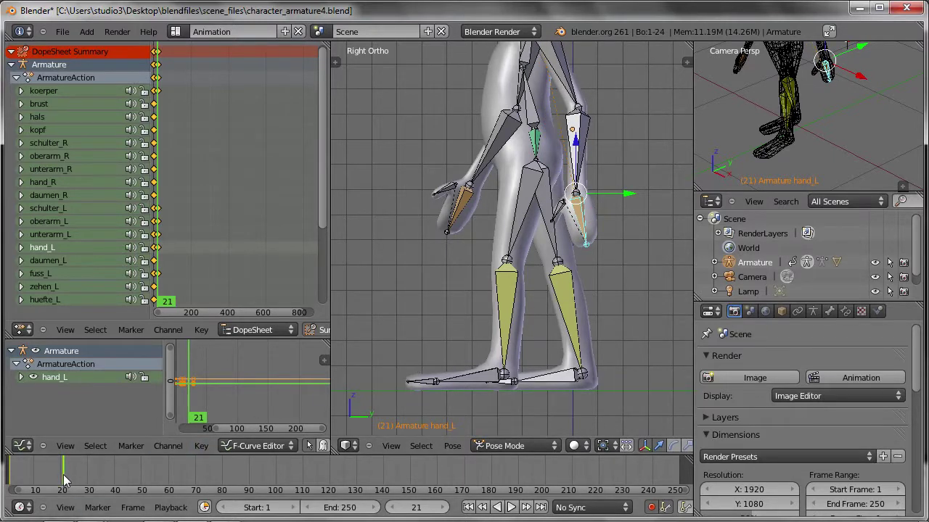
- At frame 13, lift fuss_L off the ground, then return to frame 21
drag(63, 483, 19, 483)
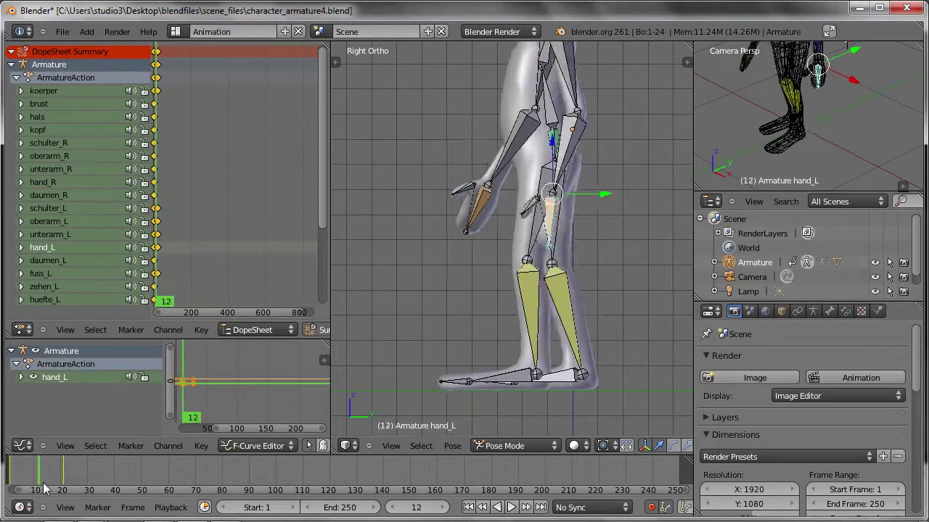
mouse_move(19, 482)
mouse_down()
mouse_move(4, 486)
mouse_move(40, 469)
mouse_up()
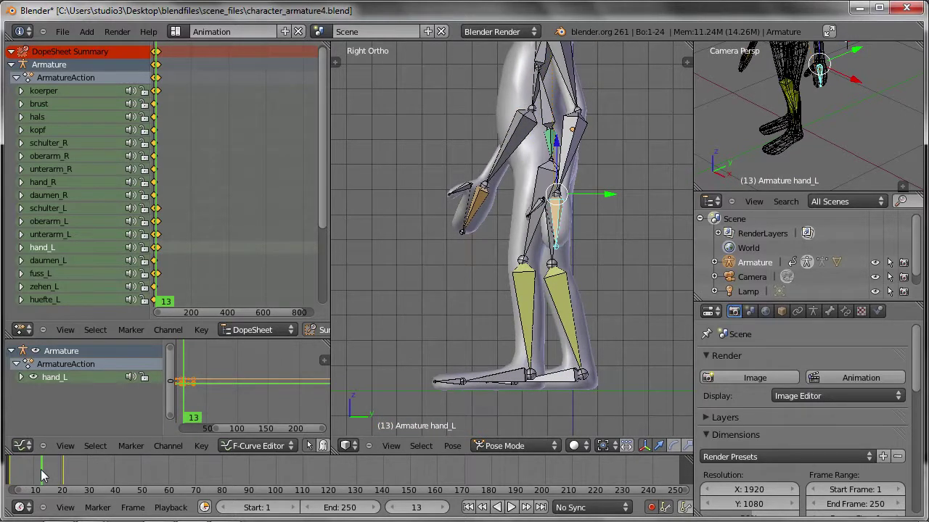
right_click(503, 372)
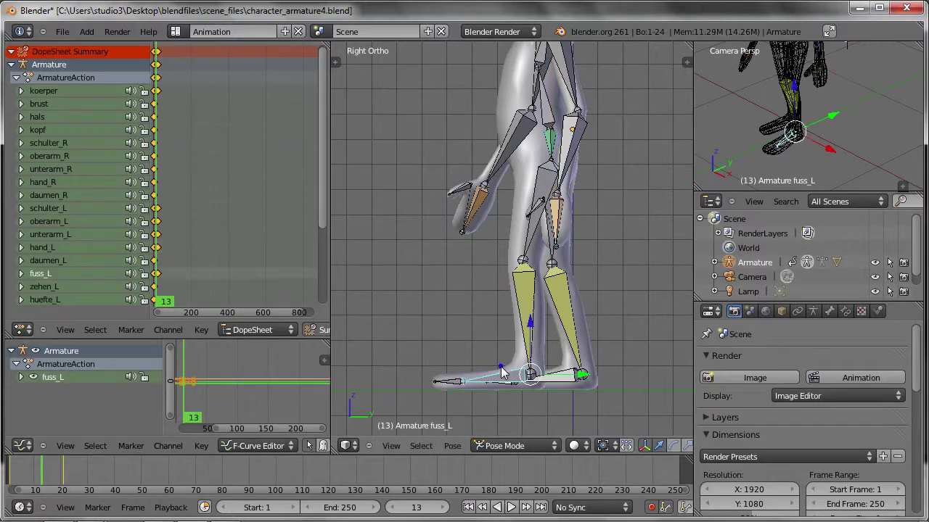
key(g)
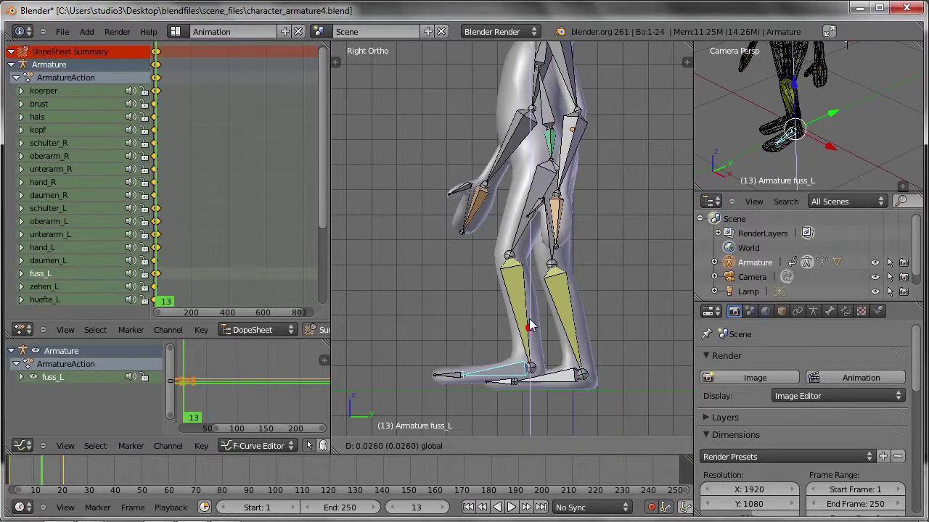
click(529, 323)
drag(67, 472, 7, 479)
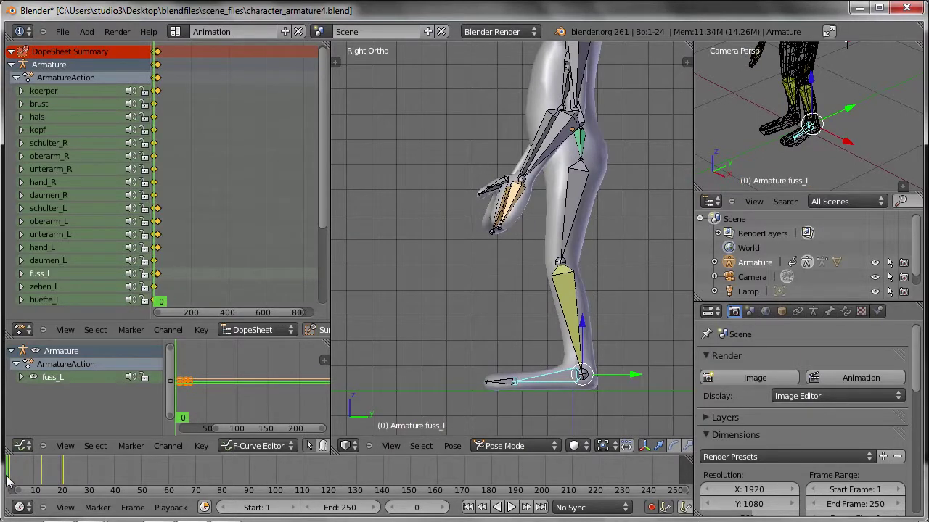
key(Up)
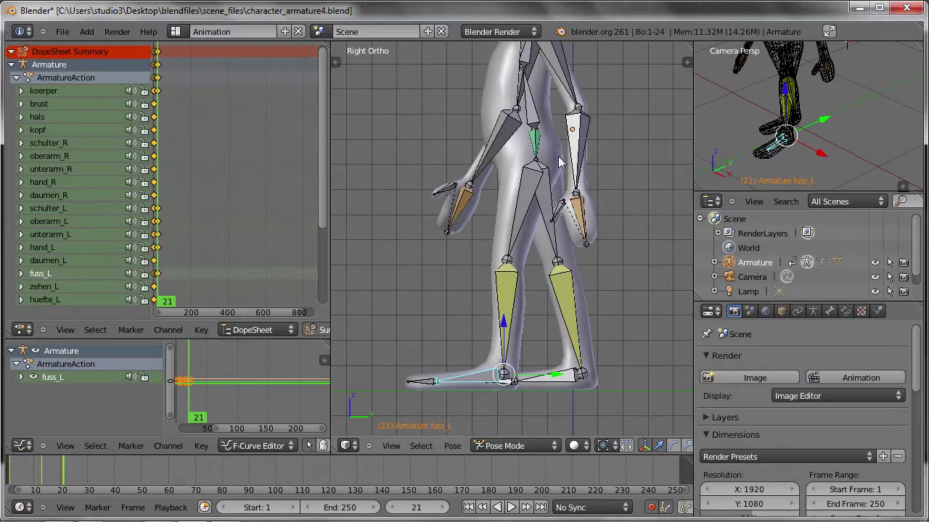
- Select all bones and insert LocRot keyframes at frame 21
key(a)
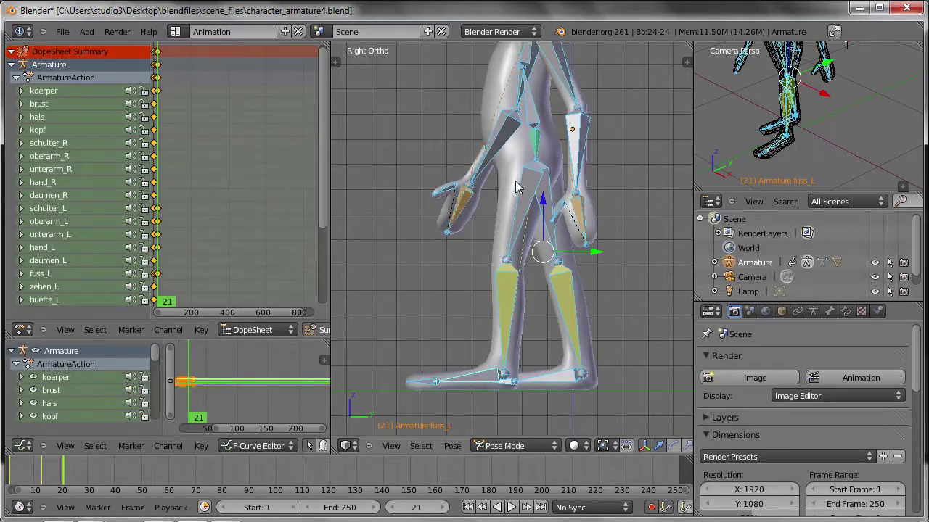
key(i)
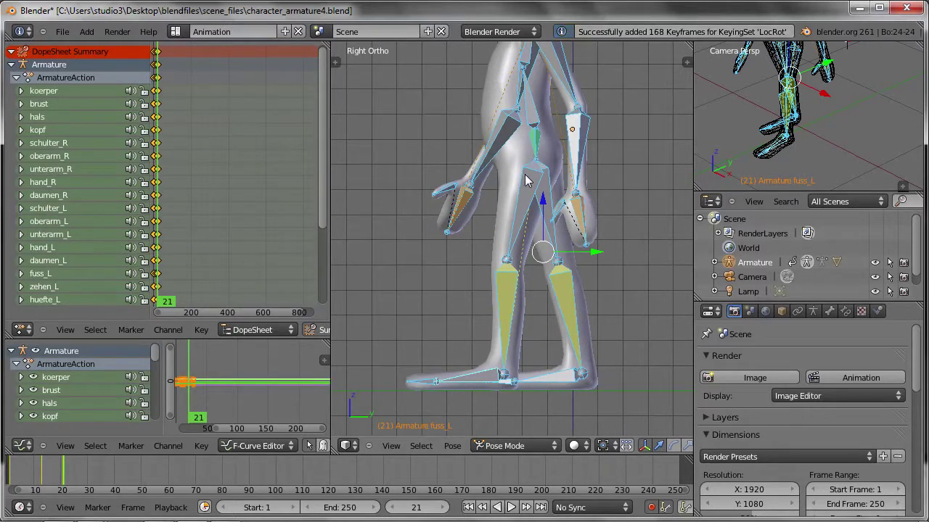
scroll(522, 214, down, 1)
scroll(529, 241, down, 2)
scroll(199, 219, up, 2)
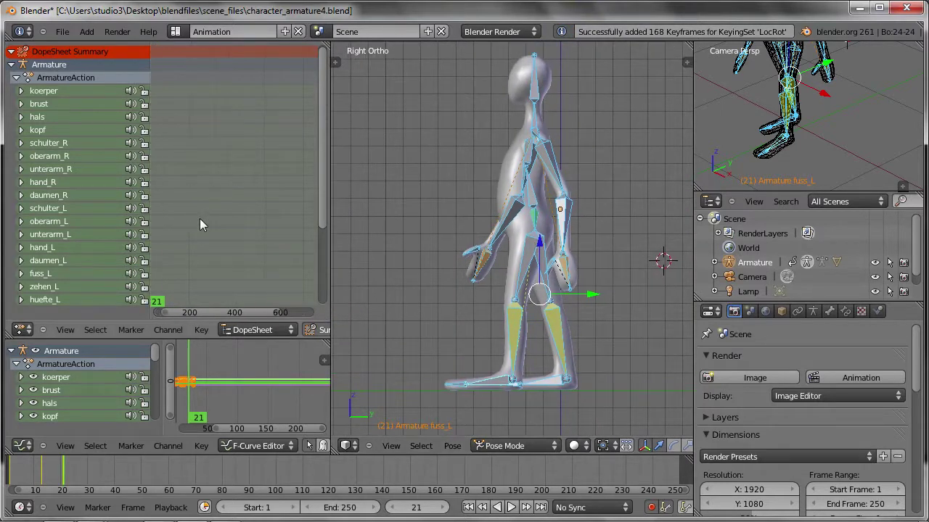
mouse_move(180, 212)
middle_down()
mouse_move(307, 231)
mouse_move(254, 216)
mouse_move(287, 190)
mouse_move(207, 183)
mouse_move(220, 188)
middle_up()
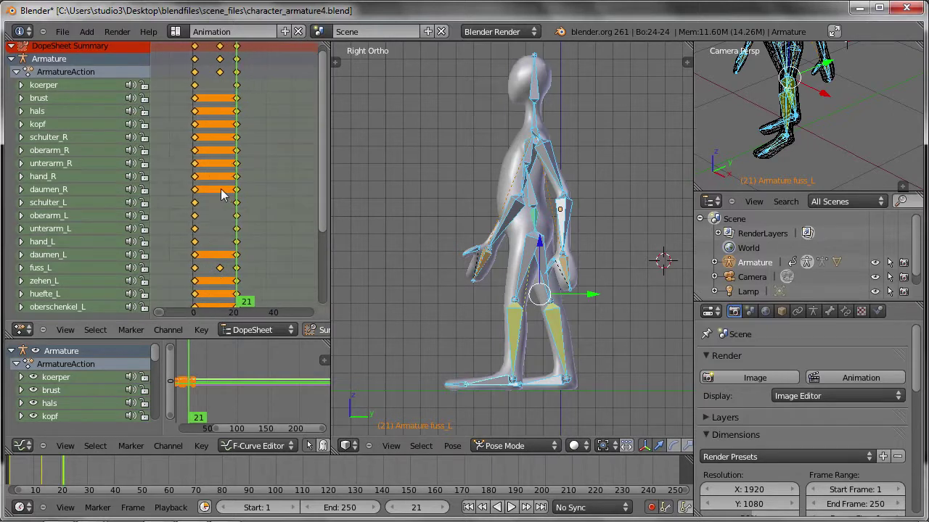
- Orbit the view and scrub back to frame 1 to preview the stride
middle_drag(408, 259, 520, 219)
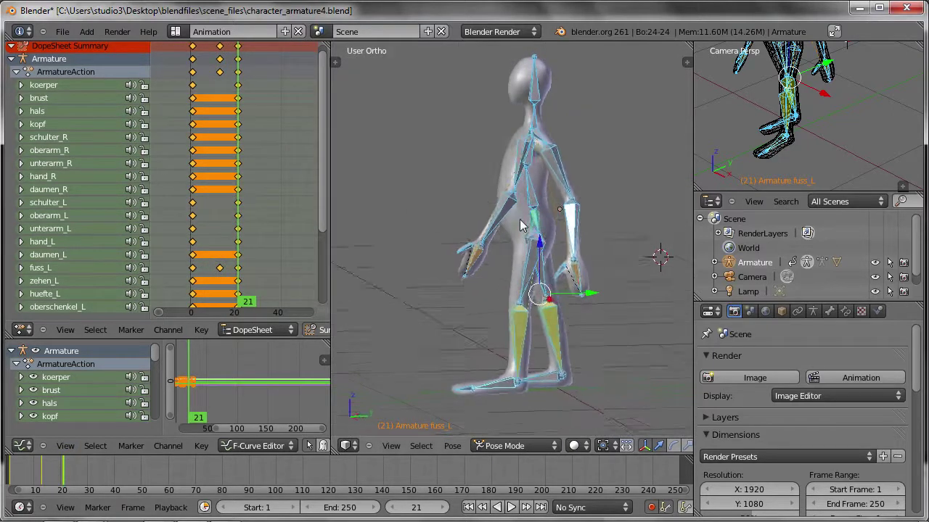
mouse_move(64, 473)
mouse_down()
mouse_move(10, 473)
mouse_move(59, 458)
mouse_move(43, 451)
mouse_move(11, 462)
mouse_move(64, 468)
mouse_up()
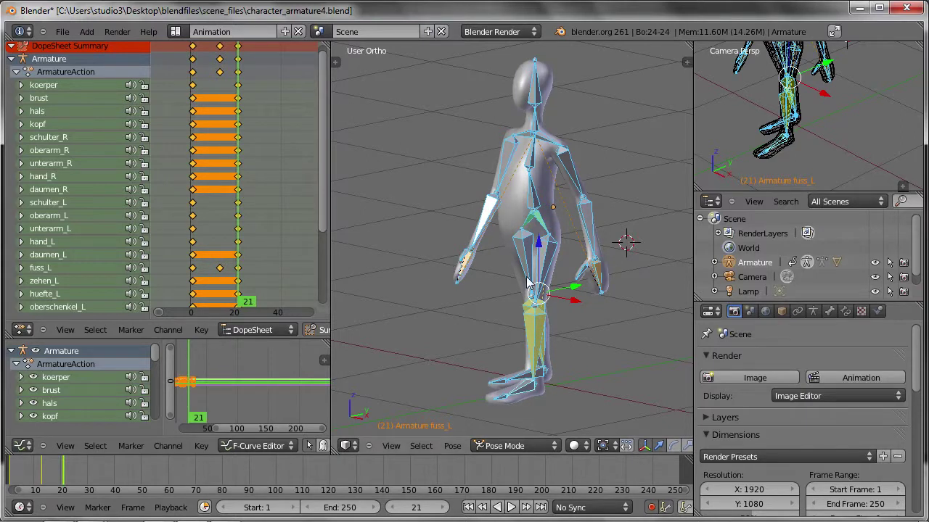
scroll(493, 445, down, 2)
scroll(457, 453, down, 2)
scroll(439, 452, down, 3)
scroll(424, 451, down, 3)
scroll(419, 452, down, 3)
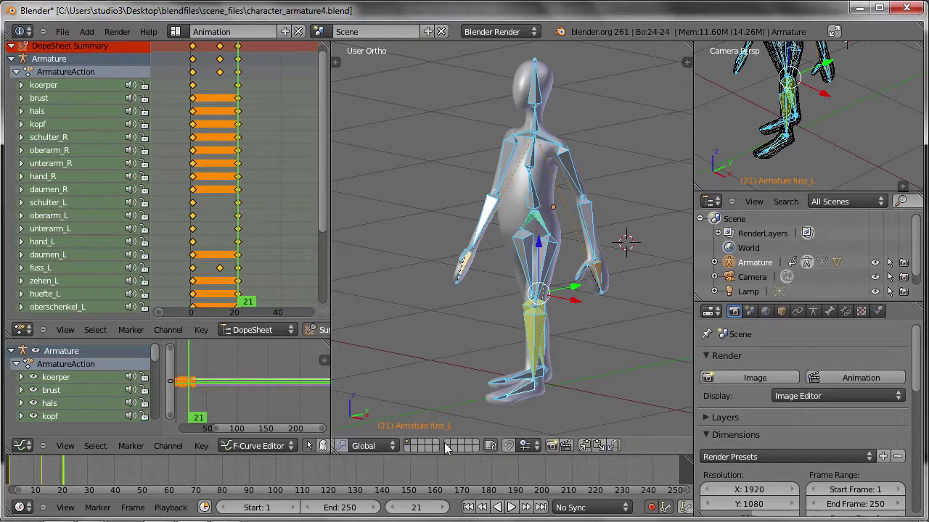
- Copy the frame-21 pose and paste it flipped at frame 41
click(587, 446)
drag(66, 472, 119, 484)
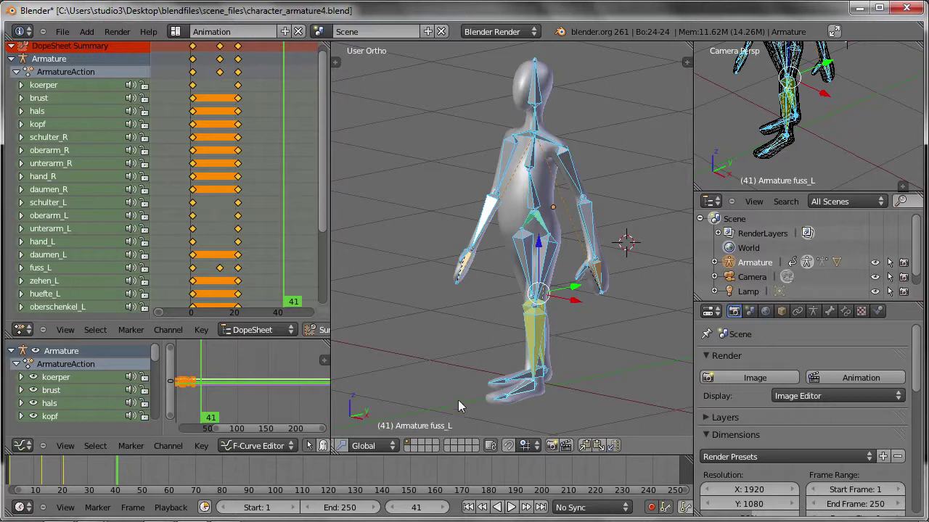
click(615, 446)
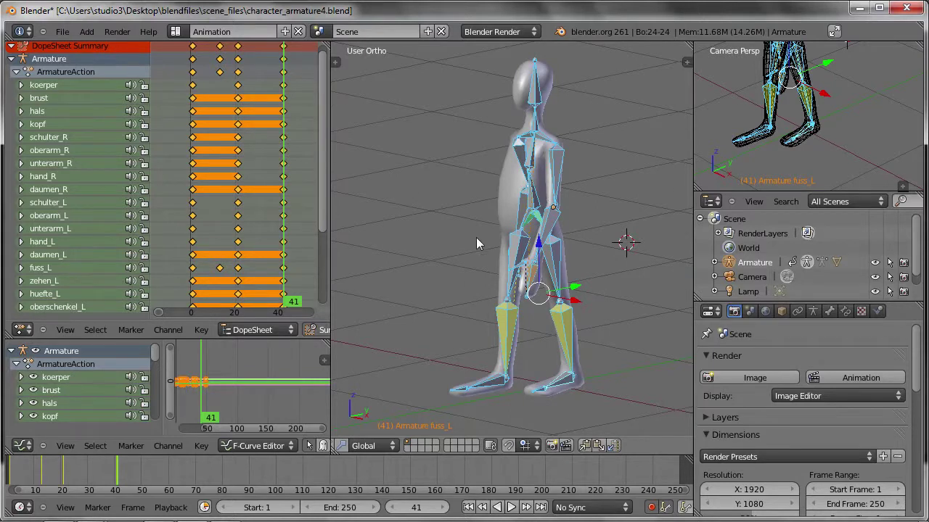
middle_drag(476, 244, 609, 265)
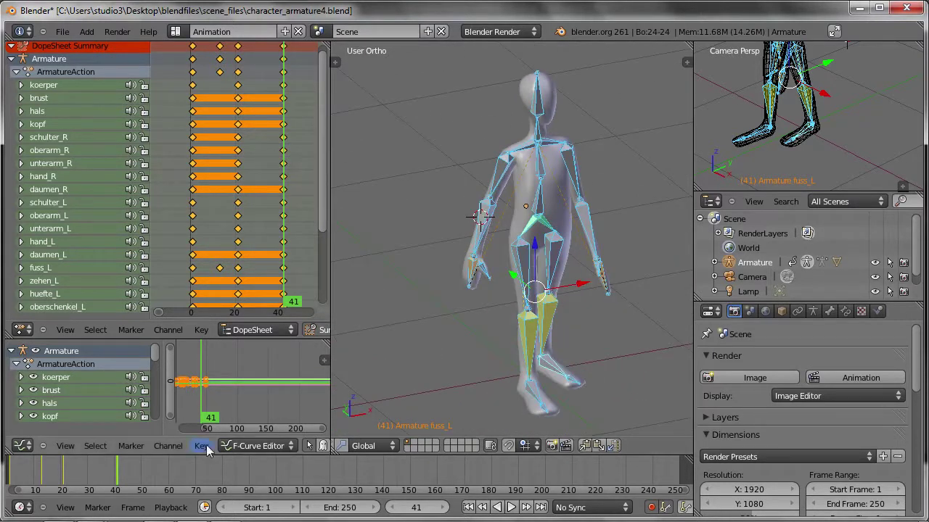
mouse_move(10, 466)
mouse_down()
mouse_move(125, 442)
mouse_move(51, 444)
mouse_move(70, 449)
mouse_move(61, 465)
mouse_move(113, 466)
mouse_move(63, 475)
mouse_up()
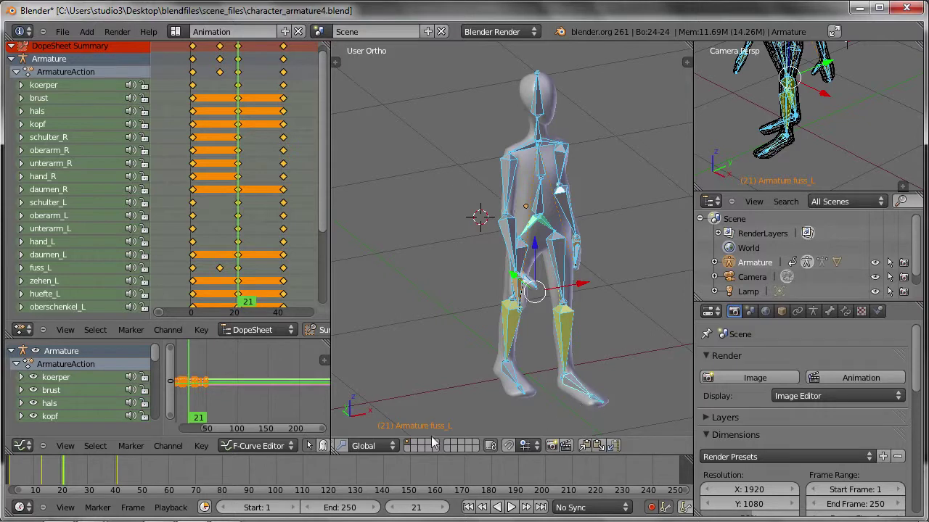
mouse_move(63, 481)
mouse_down()
mouse_move(138, 488)
mouse_move(62, 484)
mouse_up()
key(KP_3)
scroll(400, 389, up, 2)
scroll(399, 388, up, 2)
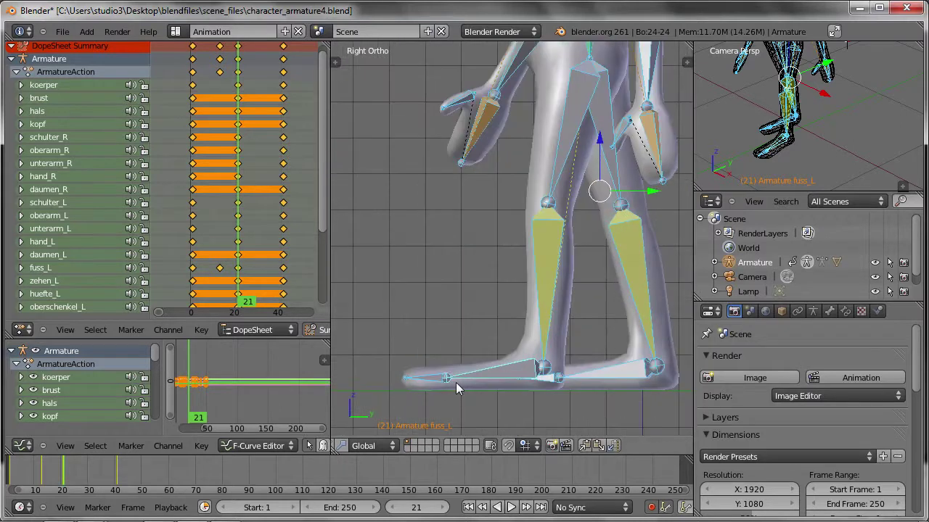
scroll(460, 388, up, 2)
scroll(525, 364, up, 3)
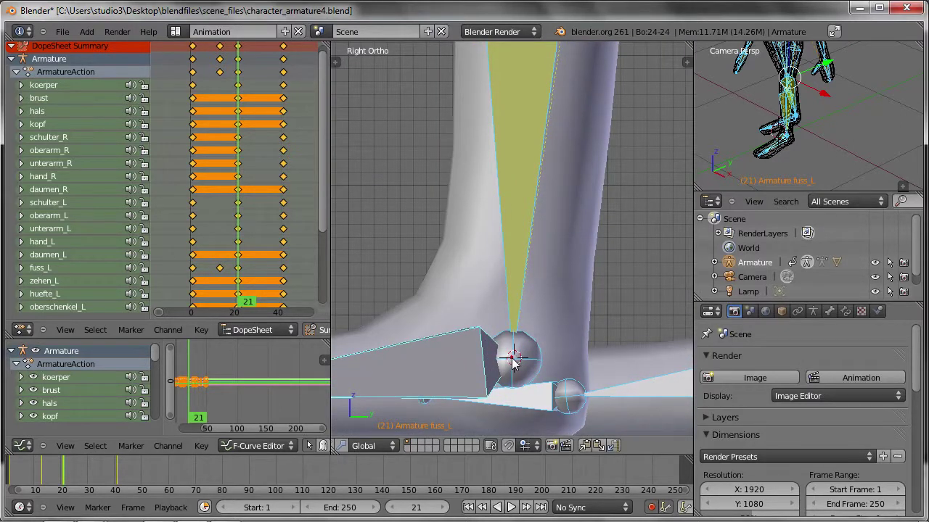
scroll(508, 370, down, 3)
scroll(494, 389, down, 4)
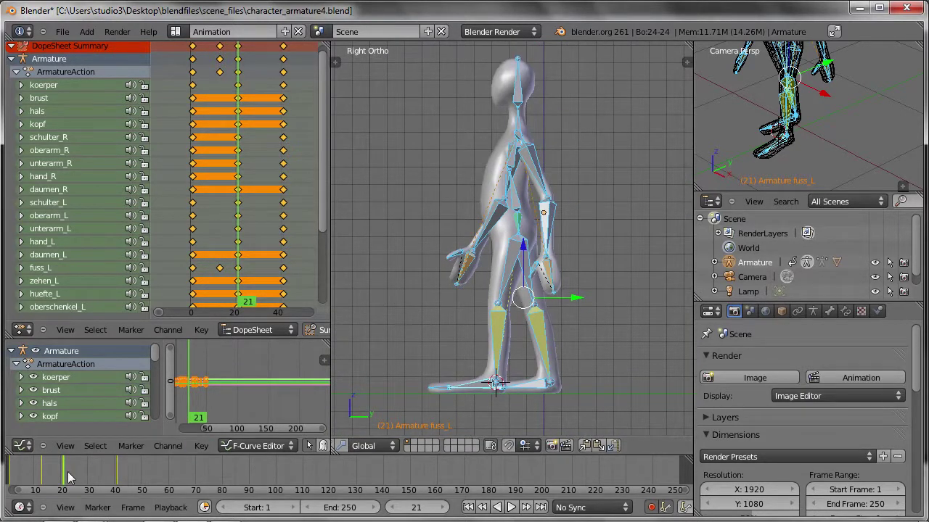
drag(64, 472, 118, 474)
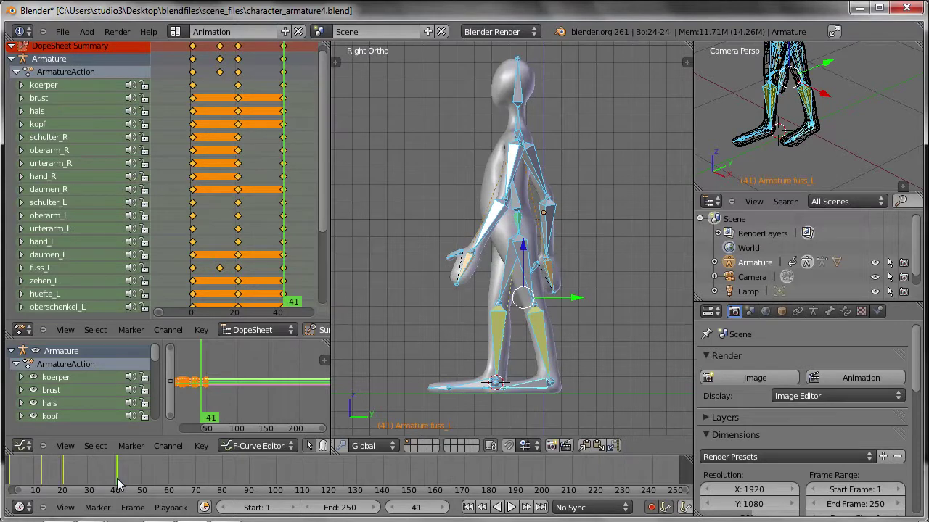
scroll(487, 398, up, 5)
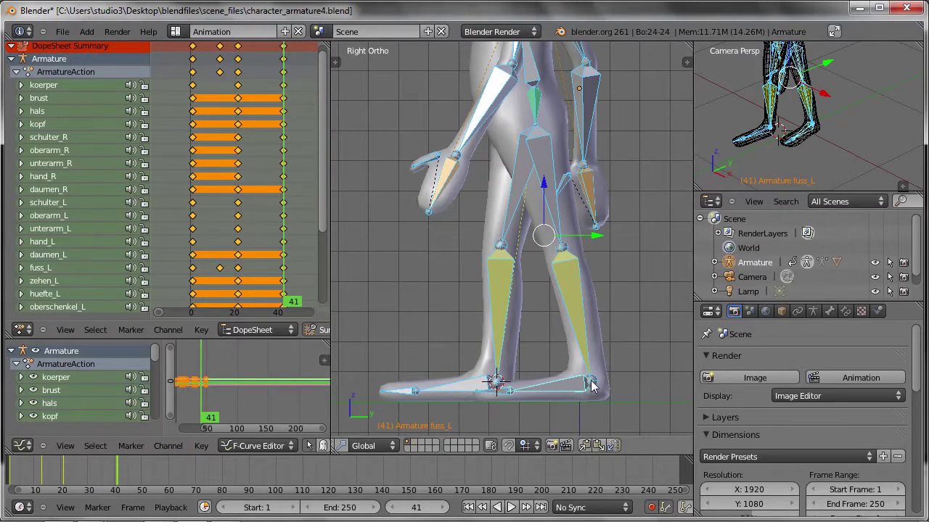
- Select fuss_R, fuss_L and koerper and shift them along Y
right_click(467, 378)
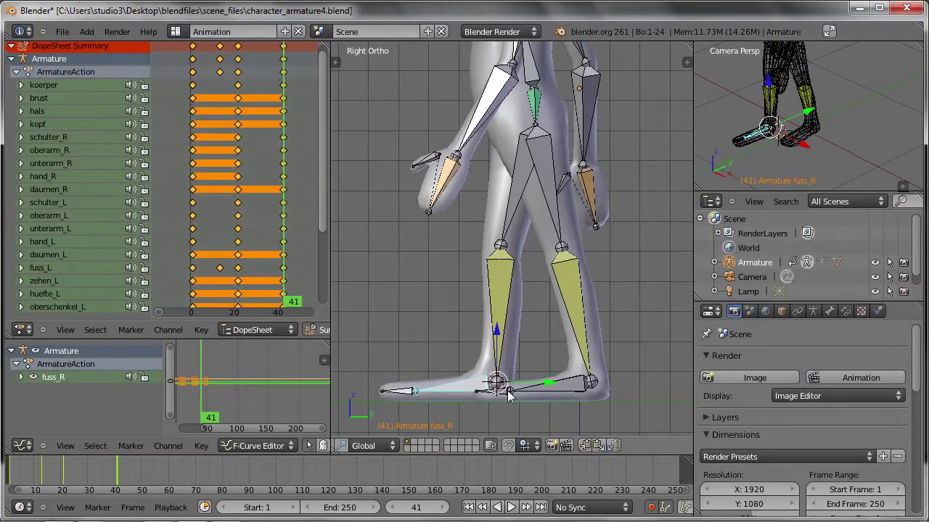
shift+right_click(572, 392)
shift+right_click(541, 76)
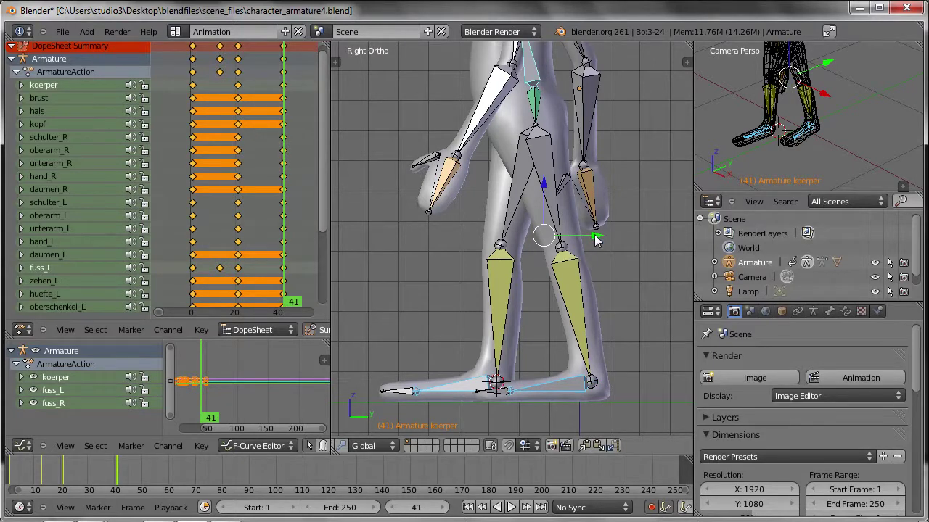
scroll(573, 268, down, 2)
scroll(576, 283, down, 1)
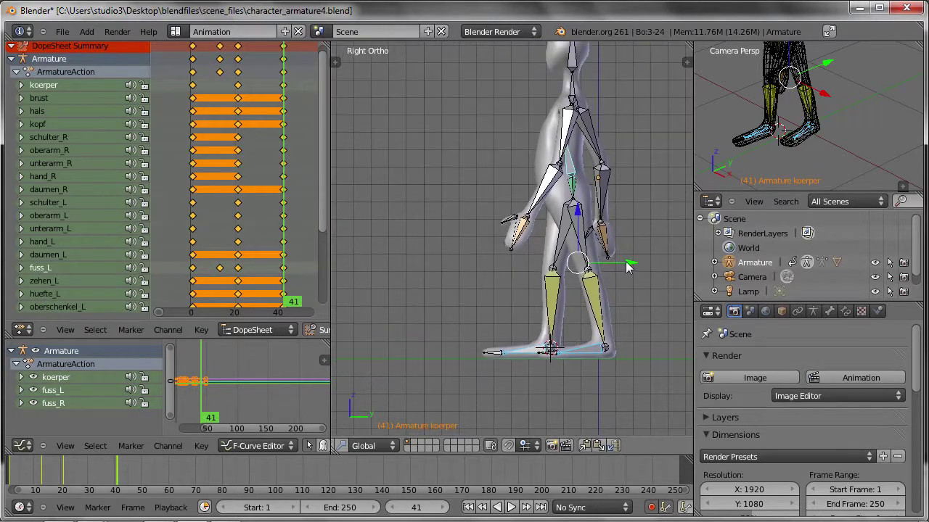
key(g)
key(y)
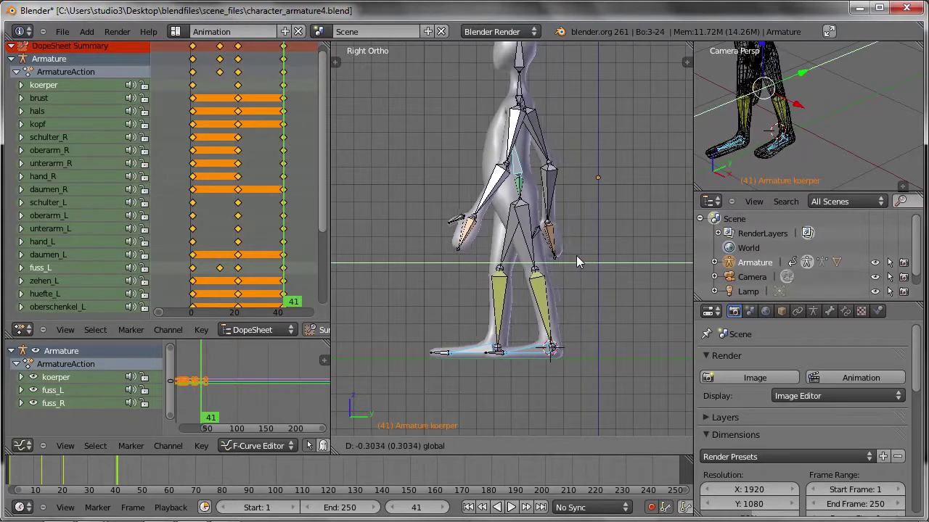
click(538, 329)
- Nudge the foot bones again along Y to align the heel, then review at frame 26
scroll(538, 330, up, 4)
scroll(544, 326, up, 3)
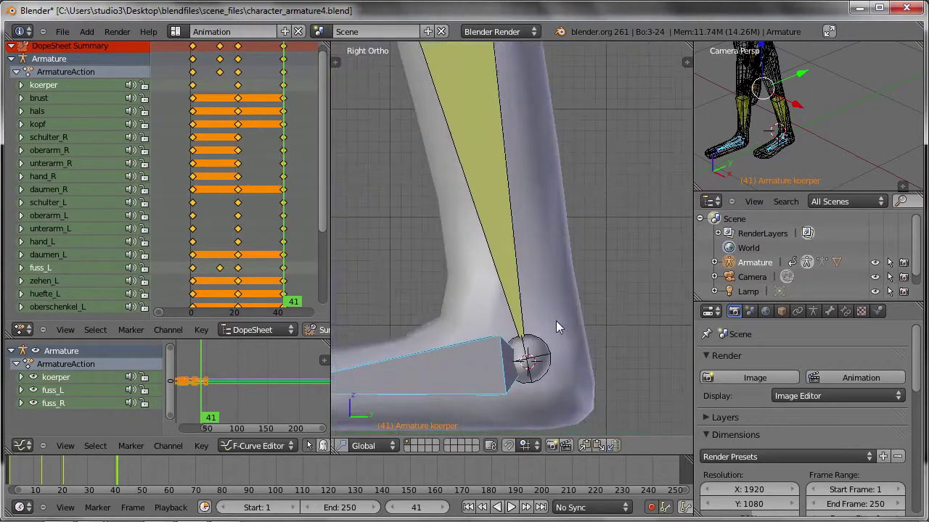
scroll(522, 334, up, 1)
key(g)
key(y)
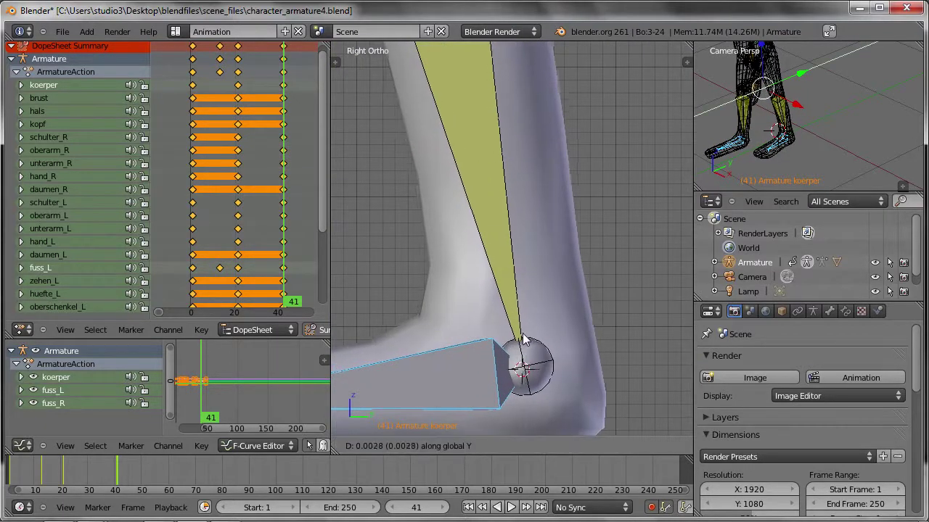
click(519, 341)
scroll(519, 341, down, 3)
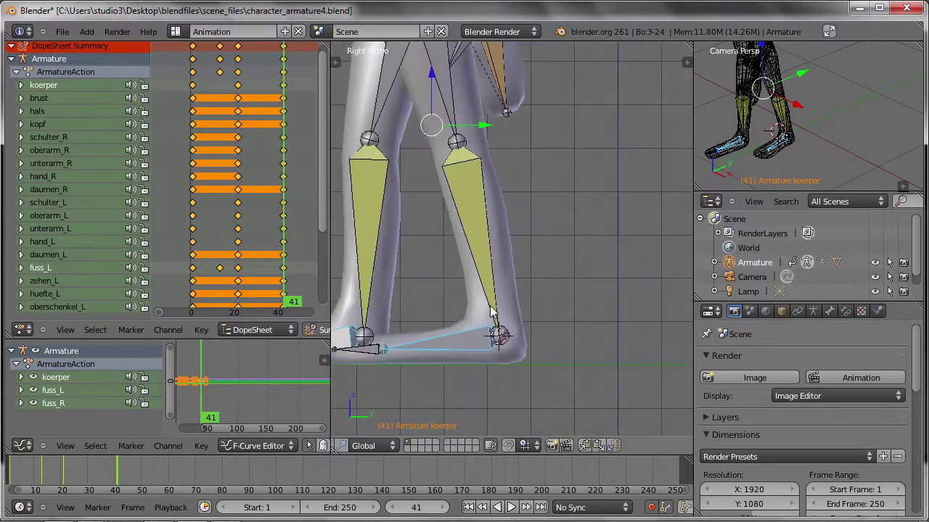
scroll(530, 345, down, 2)
scroll(549, 351, down, 3)
scroll(535, 321, up, 1)
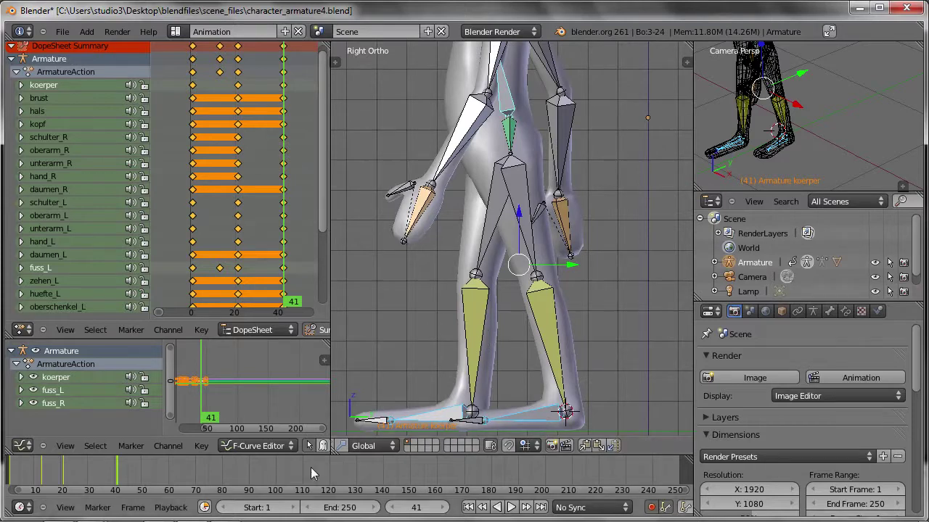
mouse_move(116, 466)
mouse_down()
mouse_move(78, 477)
mouse_move(63, 506)
mouse_move(116, 500)
mouse_up()
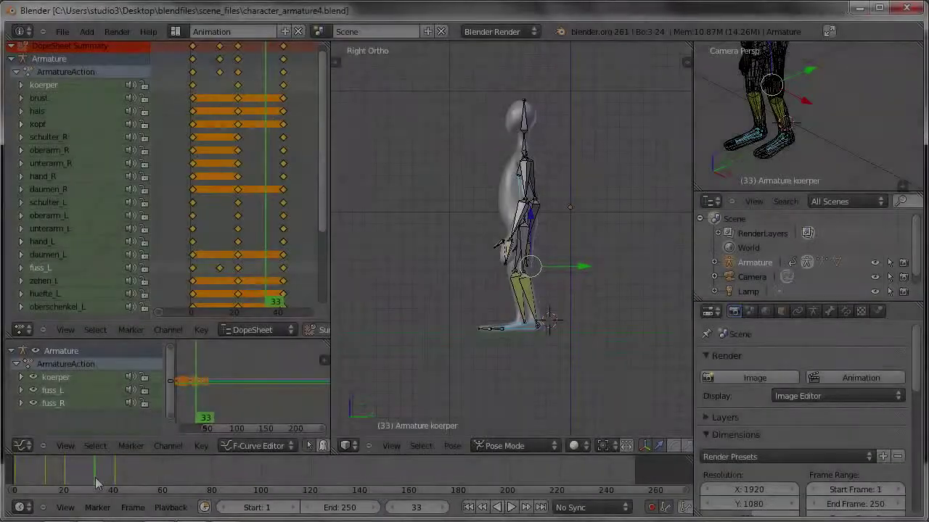
- Collapse the action to a summary row and move the last keyframe 6 frames later
key(i)
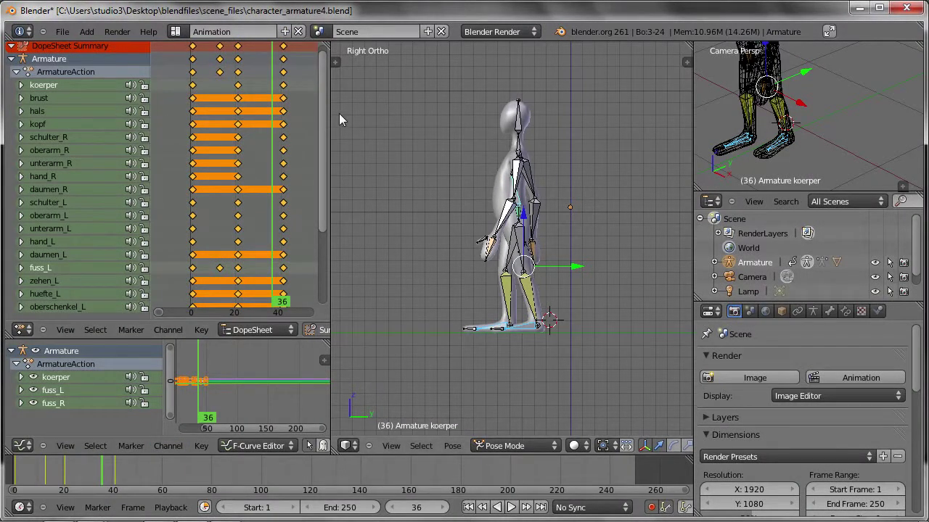
drag(331, 113, 365, 116)
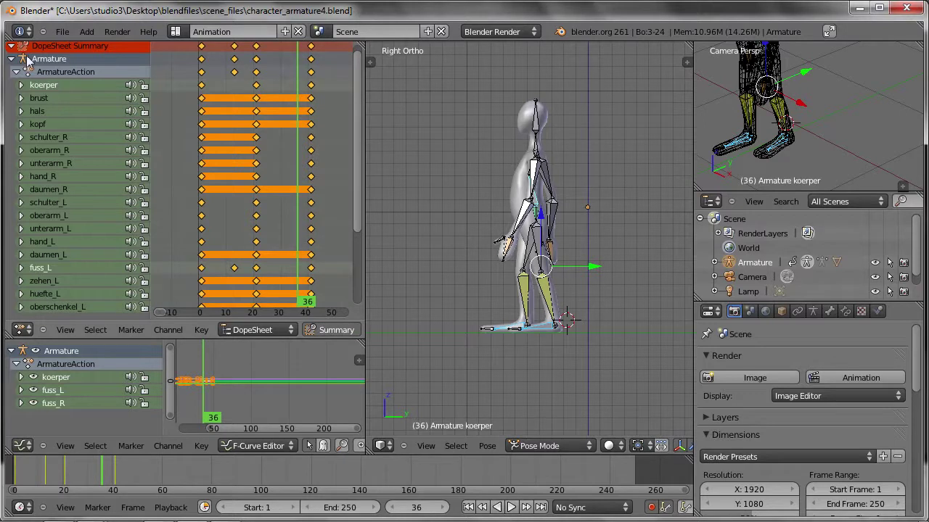
click(11, 47)
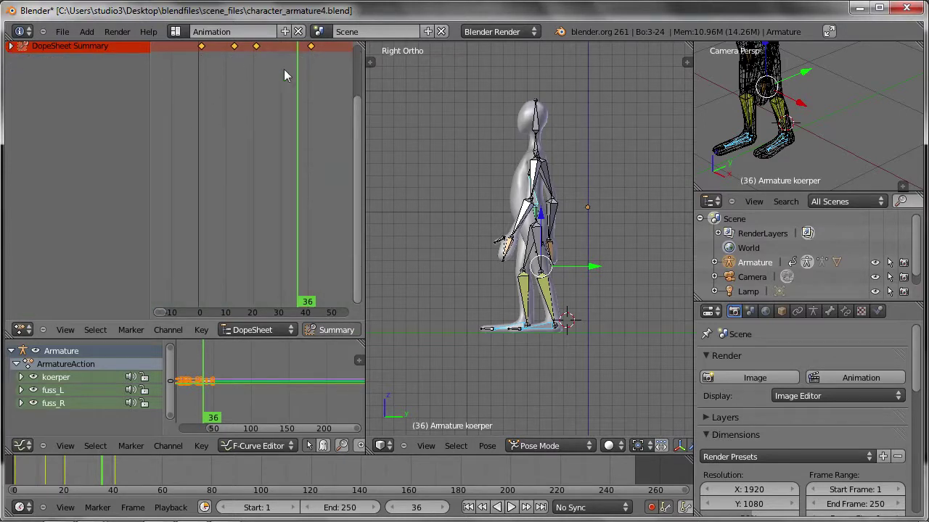
middle_drag(284, 71, 261, 83)
right_click(301, 48)
key(g)
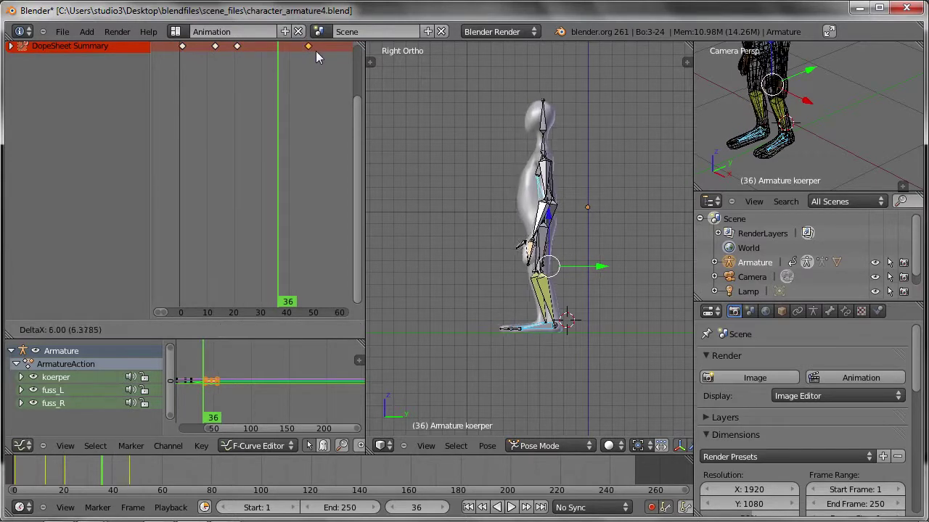
click(318, 50)
- Move a middle summary keyframe, preview frame 11, and shift the second keyframe one frame earlier
right_click(244, 46)
key(g)
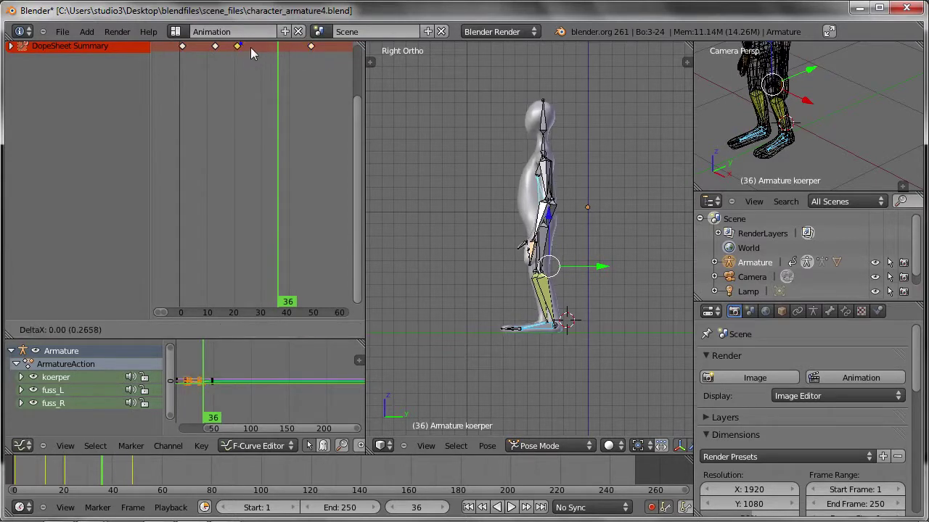
click(262, 50)
mouse_move(276, 81)
mouse_down()
mouse_move(210, 88)
mouse_move(280, 85)
mouse_up()
right_click(215, 47)
key(g)
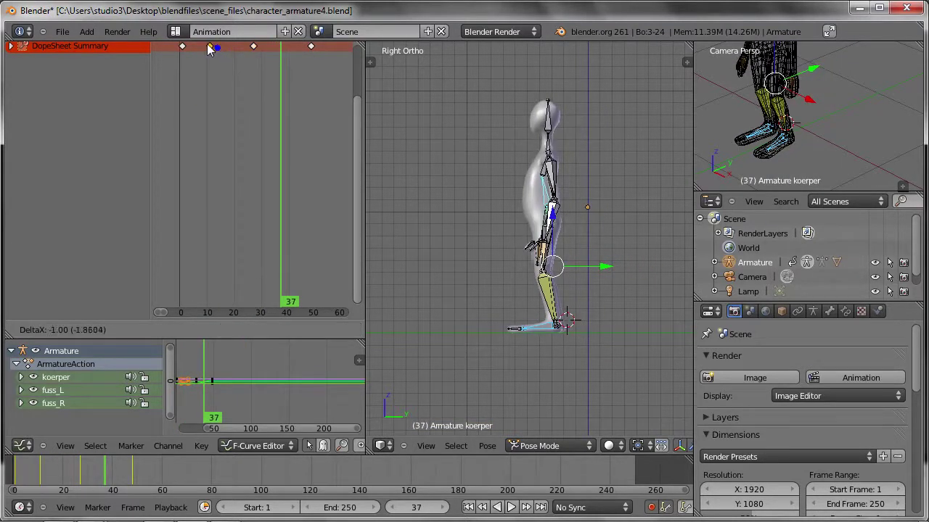
click(204, 43)
- Slide two more summary keyframes to new frames and scrub back toward the start
right_click(254, 46)
key(g)
click(224, 46)
shift+right_click(311, 45)
key(g)
click(262, 50)
mouse_move(262, 50)
mouse_down()
mouse_move(234, 72)
mouse_move(209, 69)
mouse_move(274, 73)
mouse_move(187, 72)
mouse_up()
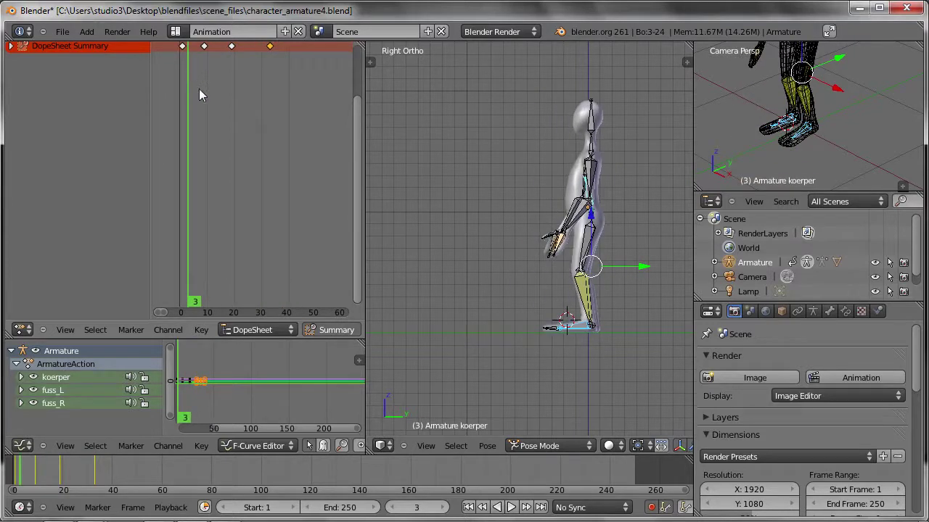
- Duplicate all walk-cycle keyframes and place the copies 36 frames after the originals
key(a)
key(a)
scroll(239, 150, down, 1)
mouse_move(240, 150)
middle_down()
mouse_move(192, 131)
mouse_move(201, 169)
middle_up()
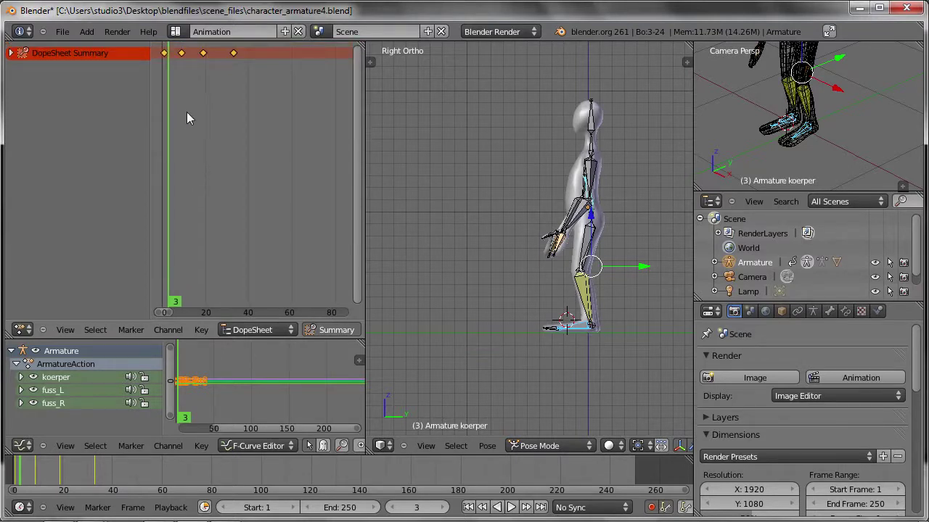
key(shift+d)
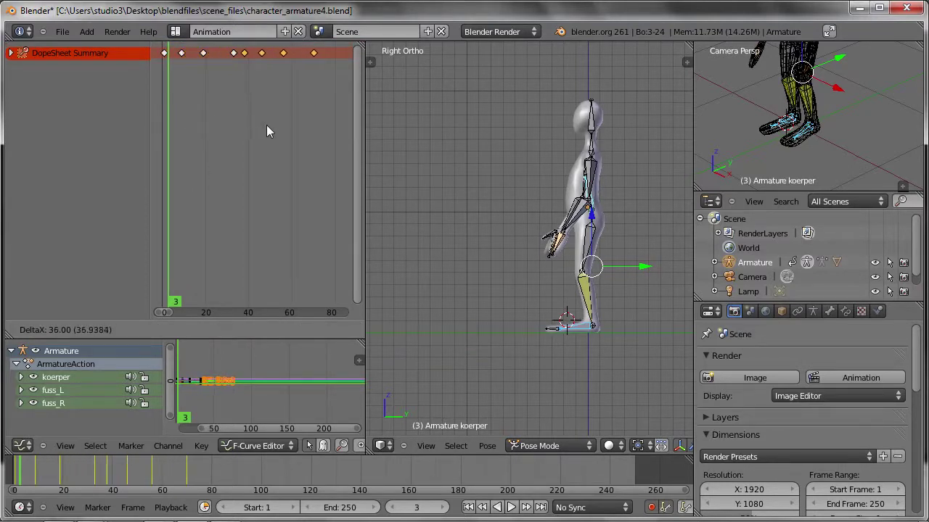
click(277, 127)
mouse_move(219, 141)
mouse_down()
mouse_move(260, 152)
mouse_move(234, 150)
mouse_up()
- Go to frame 44 with the character's feet framed at an angle
scroll(619, 355, up, 2)
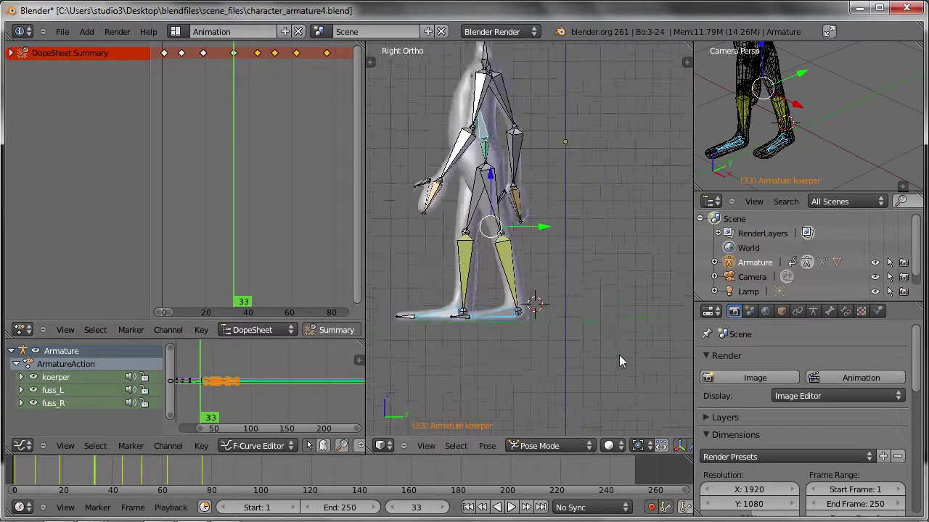
scroll(495, 323, up, 3)
shift+middle_drag(455, 311, 569, 339)
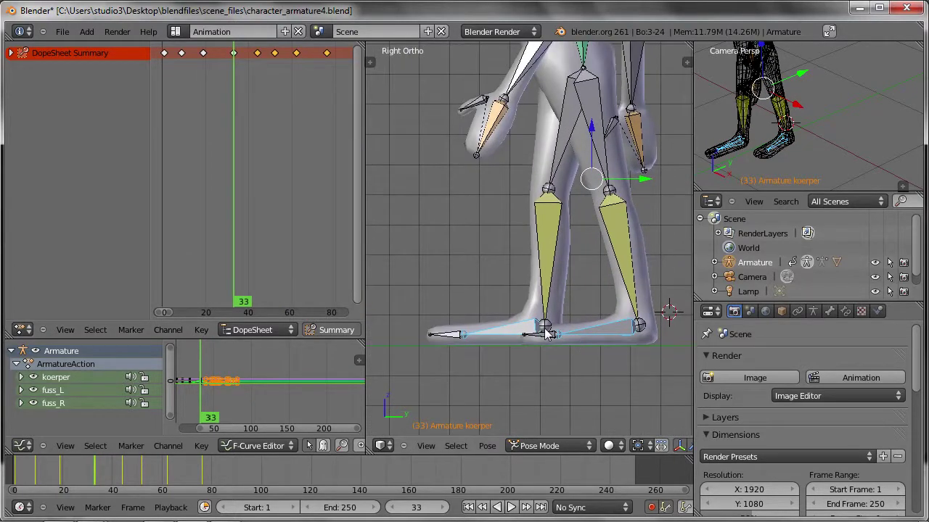
click(638, 325)
drag(234, 85, 257, 97)
shift+middle_drag(579, 250, 466, 272)
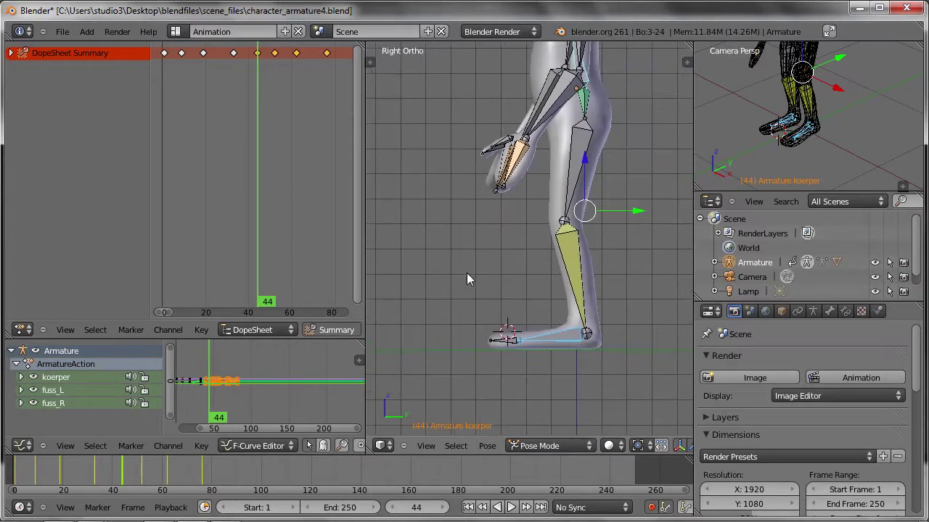
middle_drag(565, 337, 586, 361)
- Move bones fuss_R and koerper along Y, shifting koerper by -0.0888
shift+click(555, 319)
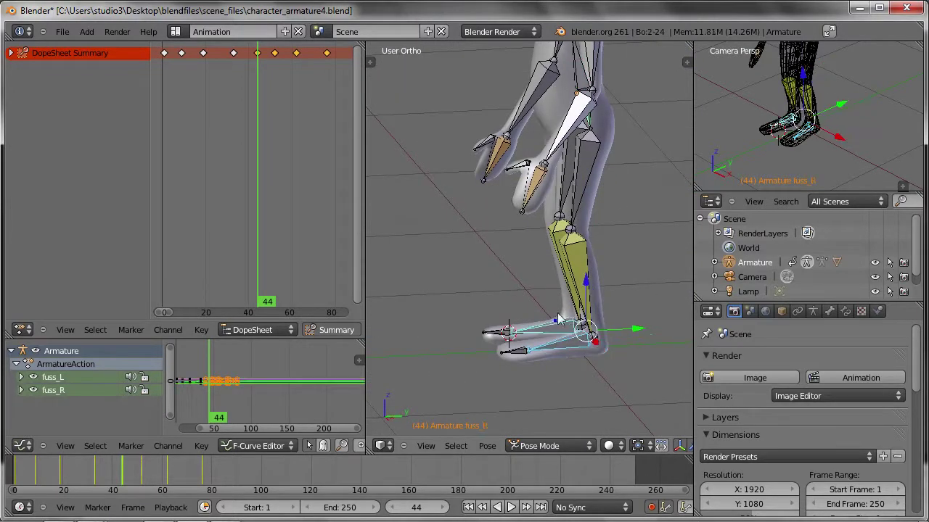
shift+right_click(578, 79)
key(g)
key(y)
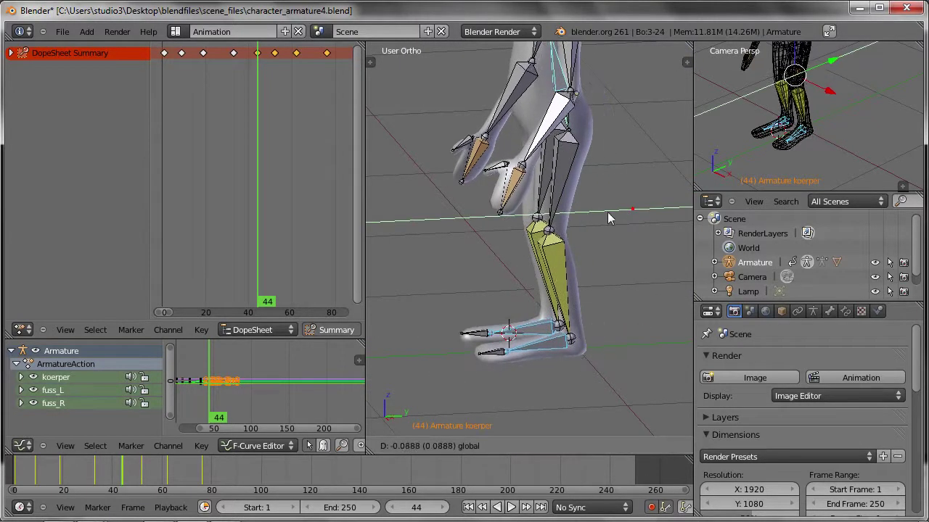
click(555, 215)
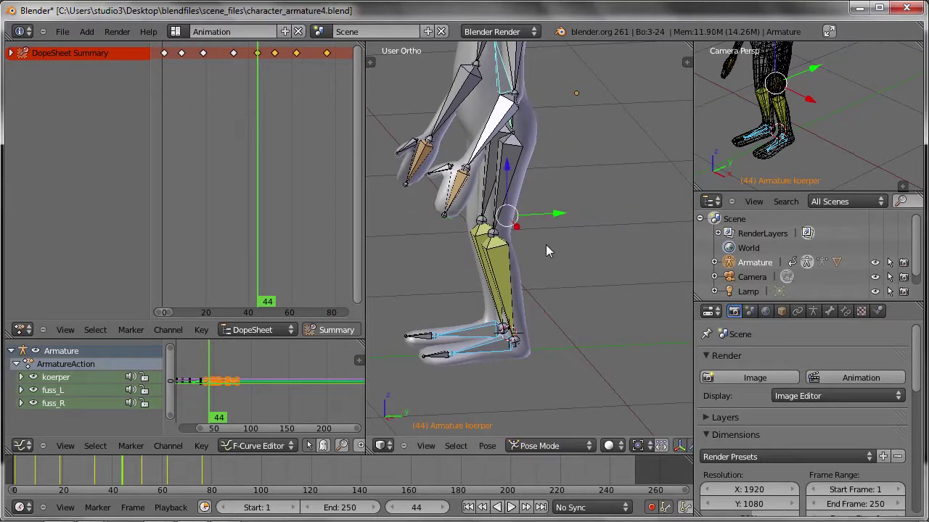
mouse_move(275, 217)
mouse_down()
mouse_move(201, 216)
mouse_move(222, 228)
mouse_move(290, 230)
mouse_move(223, 225)
mouse_move(274, 228)
mouse_up()
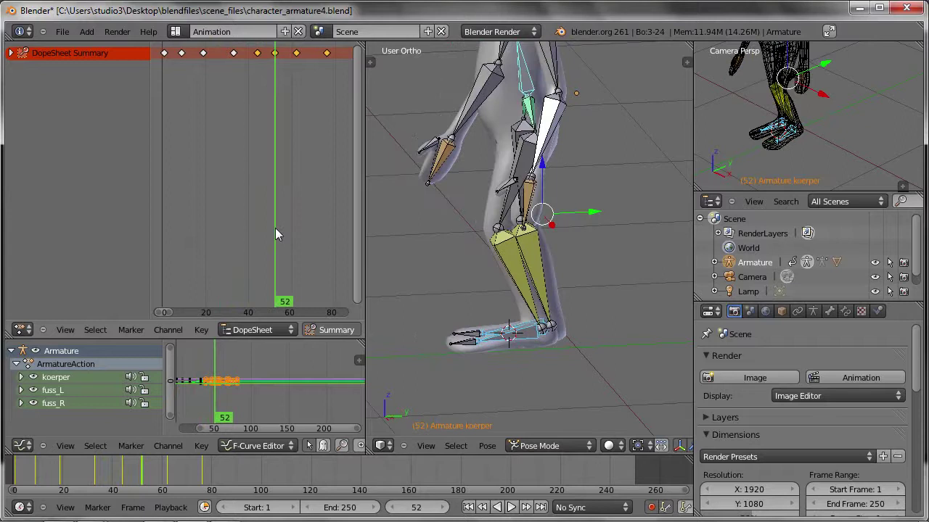
- Zoom and orbit around the armature to review its pose
shift+middle_drag(495, 239, 504, 314)
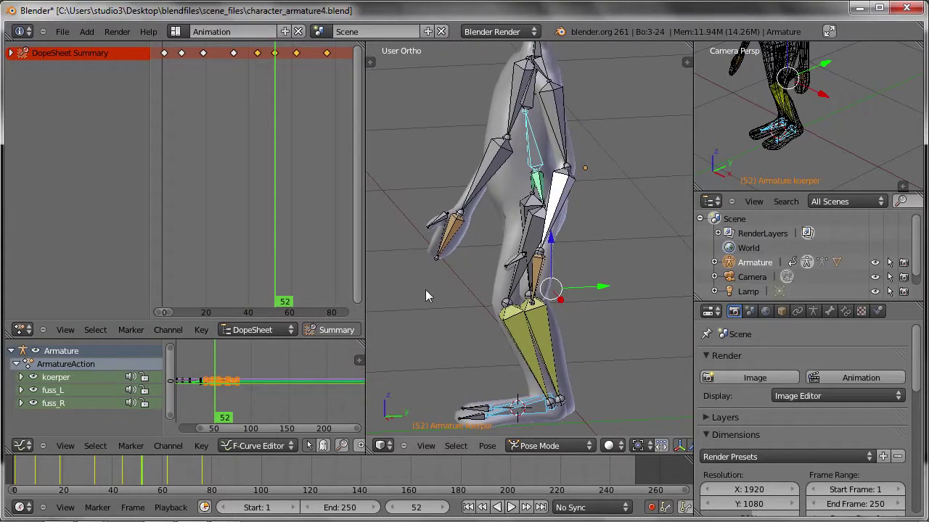
scroll(234, 385, up, 4)
scroll(237, 398, up, 3)
scroll(304, 393, up, 2)
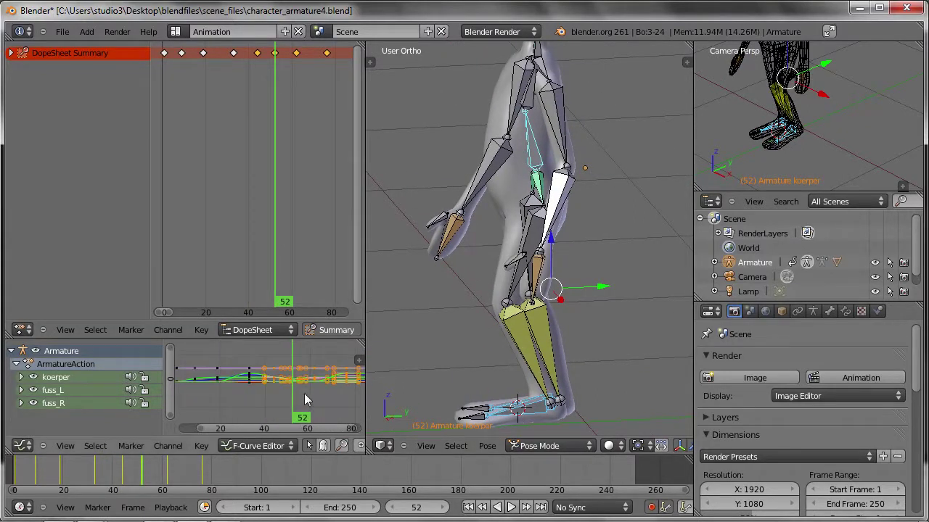
scroll(282, 388, up, 2)
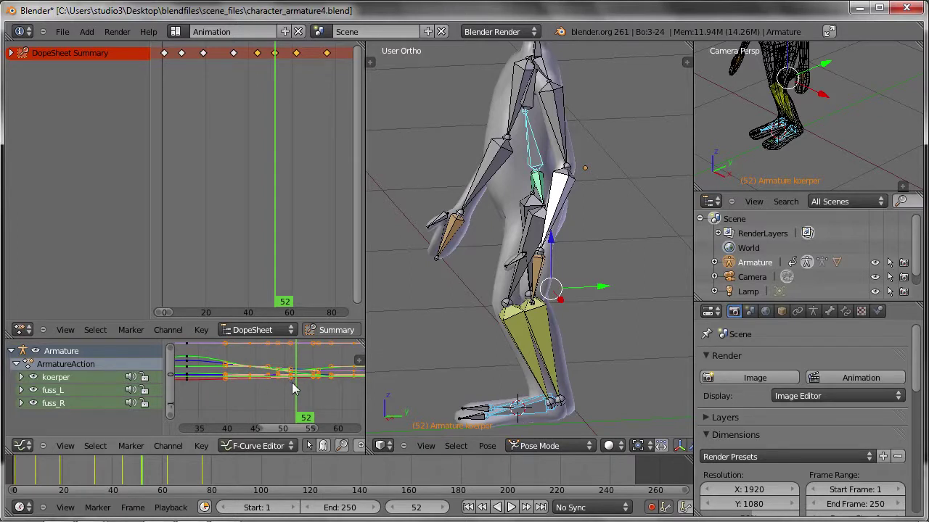
scroll(302, 376, down, 1)
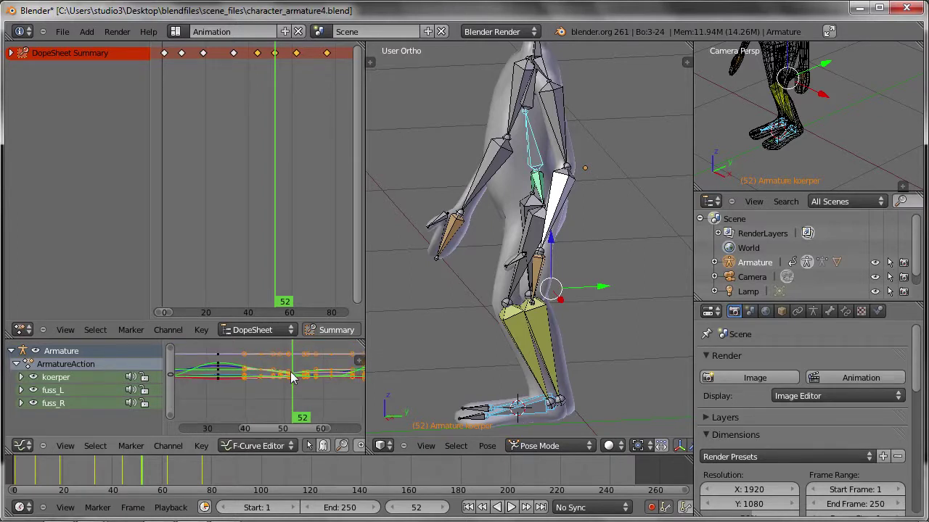
middle_drag(432, 240, 454, 218)
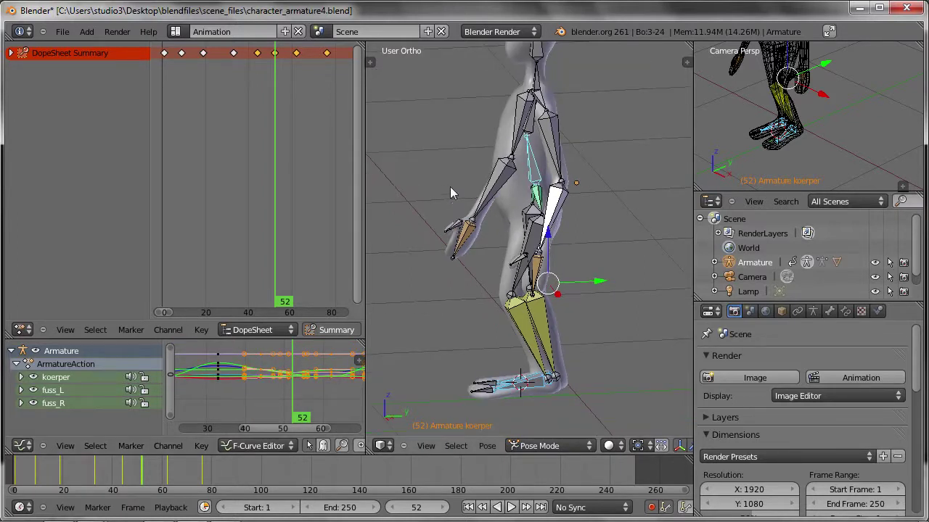
scroll(450, 187, down, 2)
scroll(449, 186, down, 1)
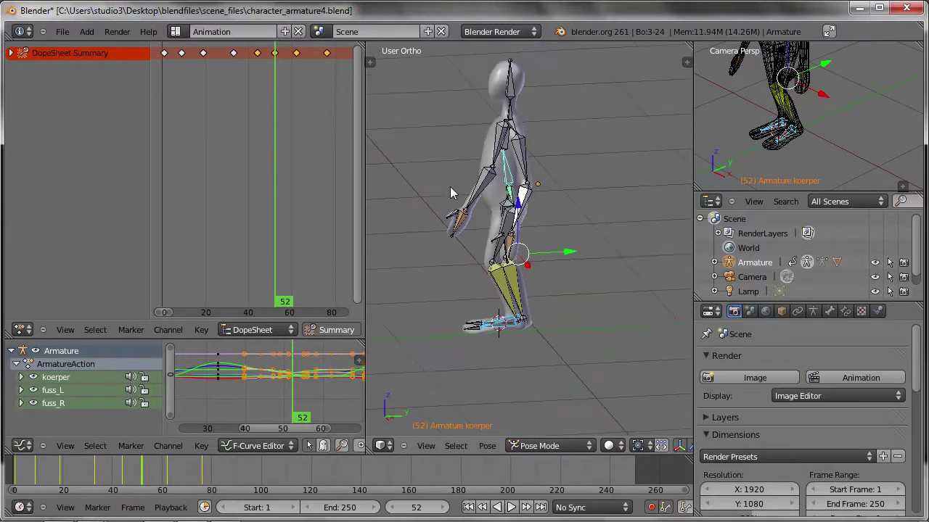
scroll(450, 186, down, 1)
- Scrub back to frame 26 and frame the character larger to review the walk
mouse_move(138, 487)
mouse_down()
mouse_move(79, 482)
mouse_move(92, 457)
mouse_move(168, 448)
mouse_move(176, 463)
mouse_move(55, 462)
mouse_move(201, 465)
mouse_up()
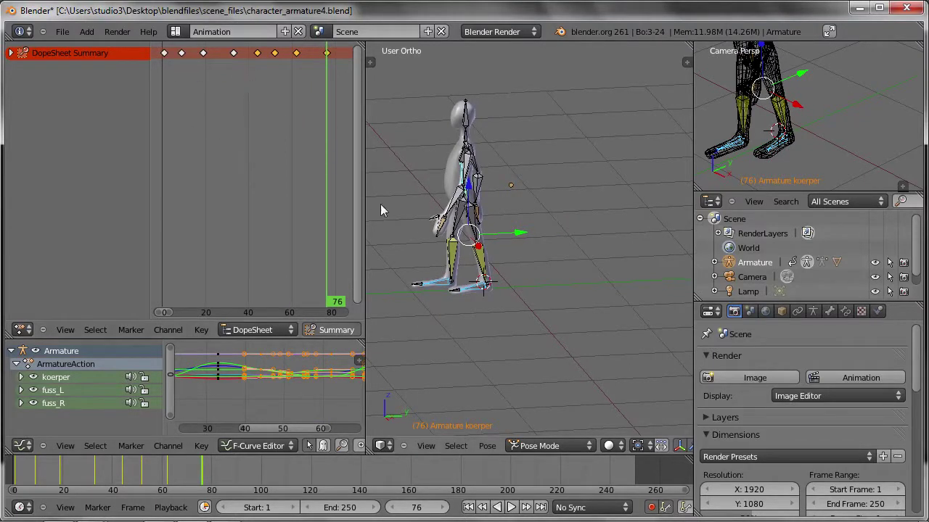
scroll(473, 280, up, 3)
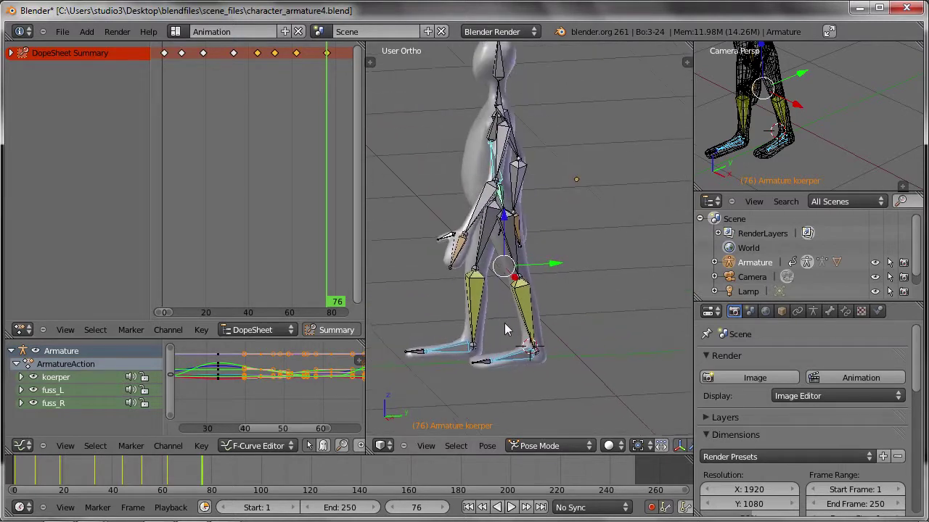
middle_drag(504, 323, 551, 340)
middle_drag(589, 446, 495, 447)
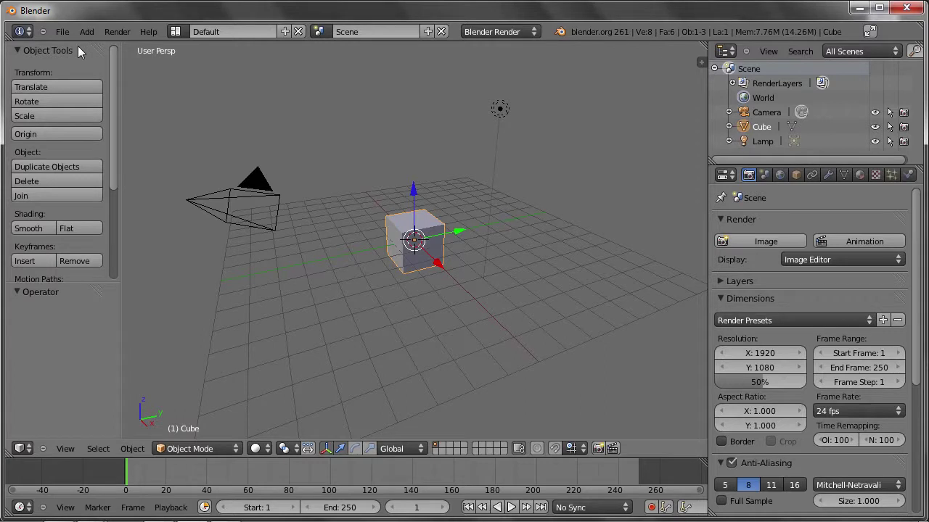
- Append the Cube object from character_armature4.blend's Object folder, bringing its Armature along
click(62, 31)
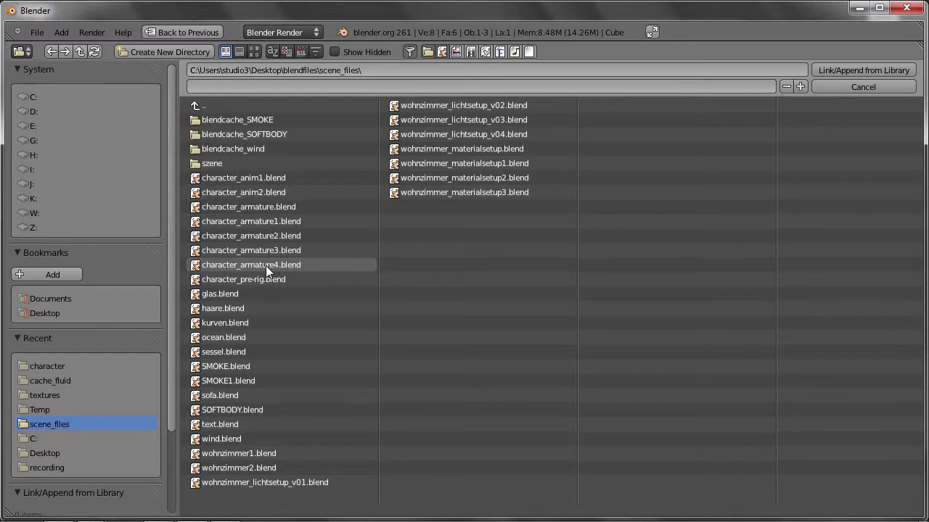
double_click(222, 265)
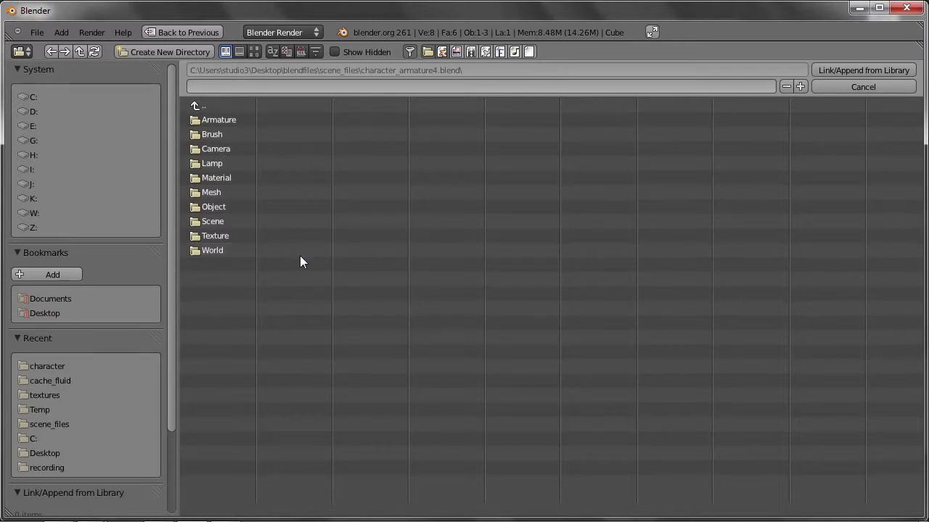
click(221, 208)
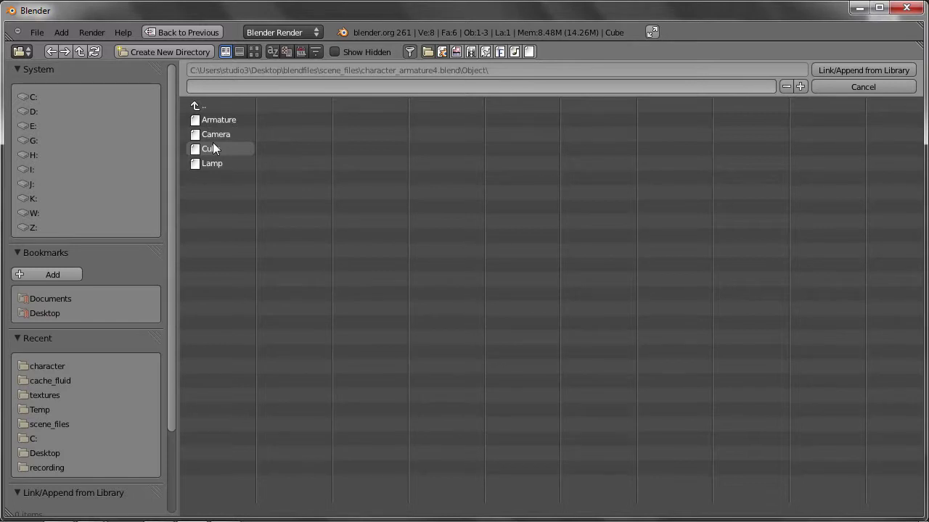
click(213, 144)
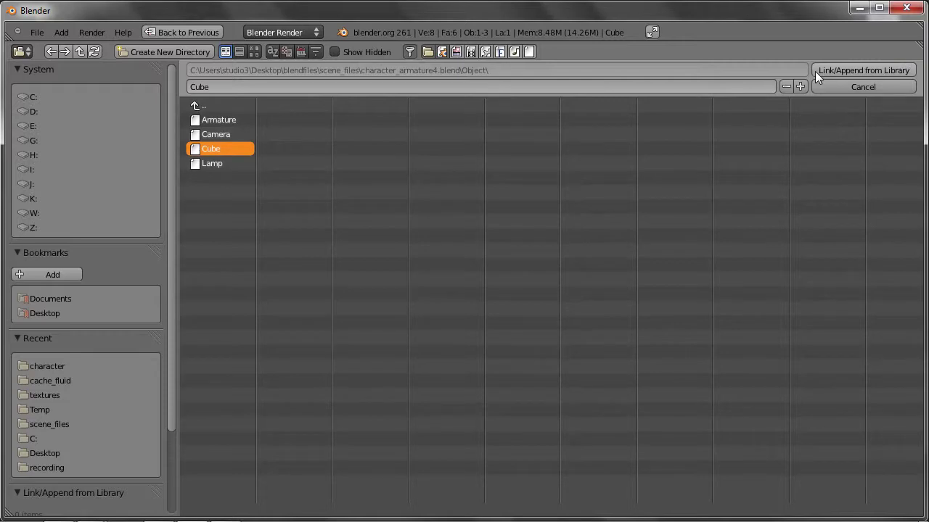
click(849, 70)
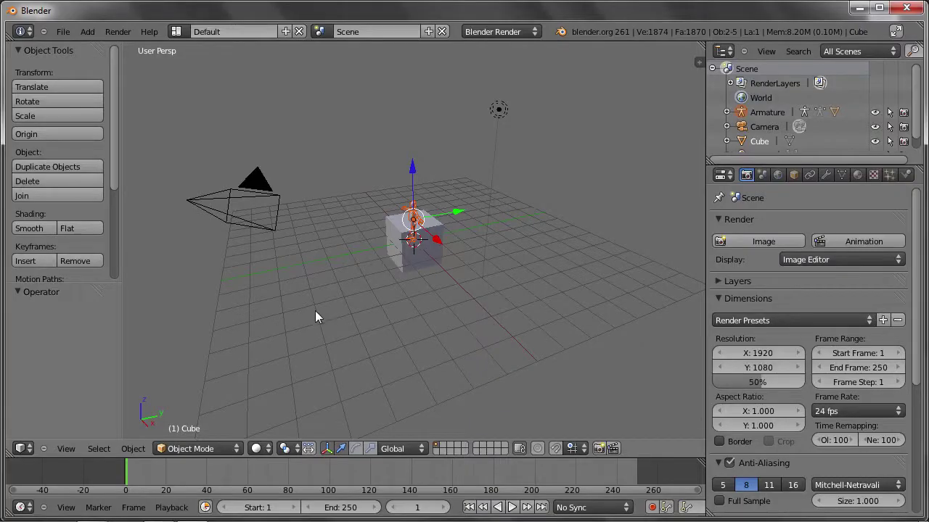
- Check that Cube.001 has Catmull-Clark subdivision and an Armature modifier bound to Armature
mouse_move(307, 268)
middle_down()
mouse_move(326, 273)
mouse_move(366, 259)
middle_up()
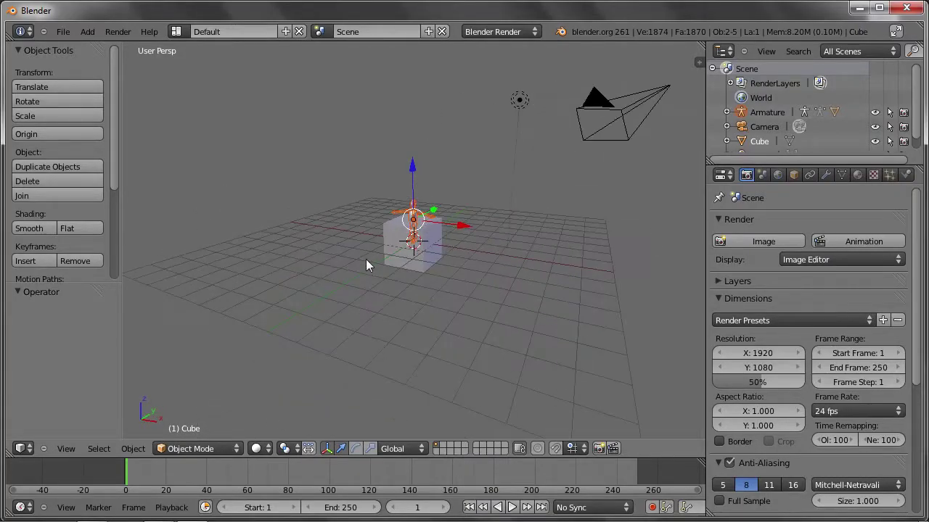
scroll(415, 234, up, 3)
scroll(417, 234, up, 2)
scroll(418, 225, up, 2)
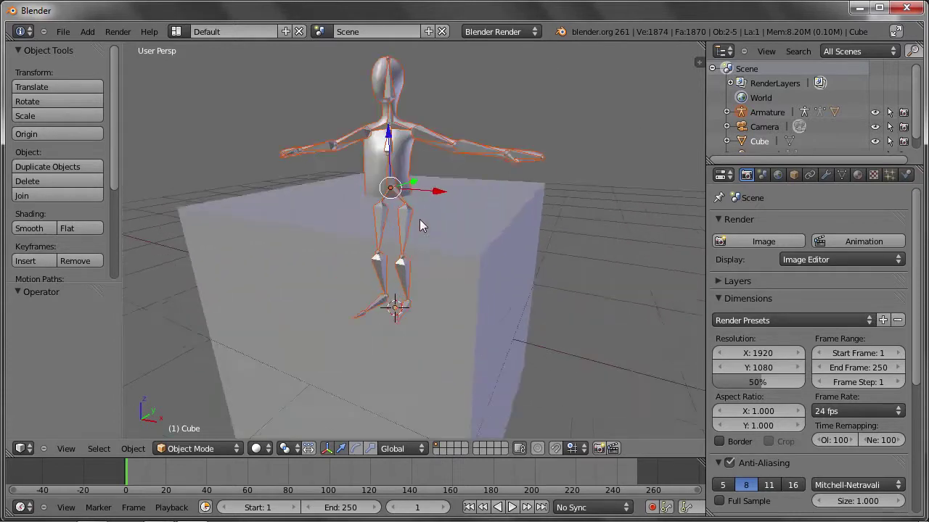
scroll(421, 181, up, 2)
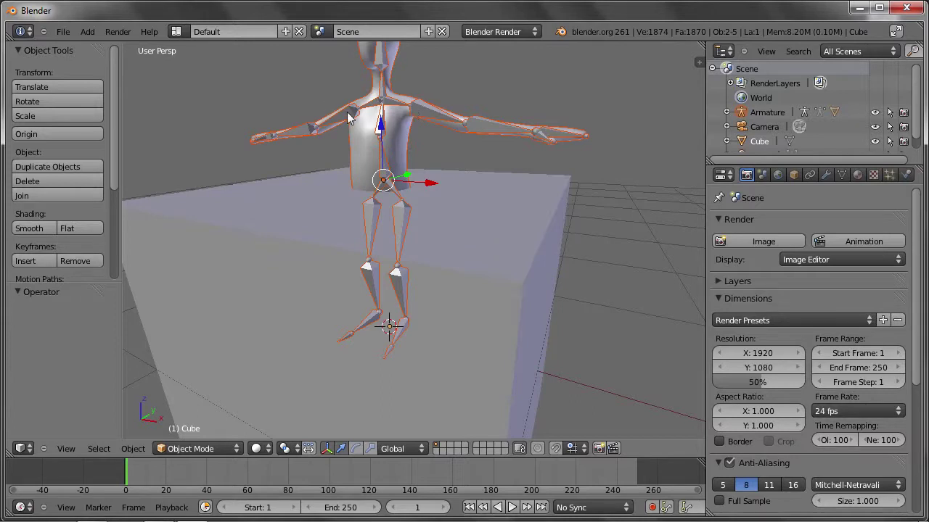
right_click(400, 142)
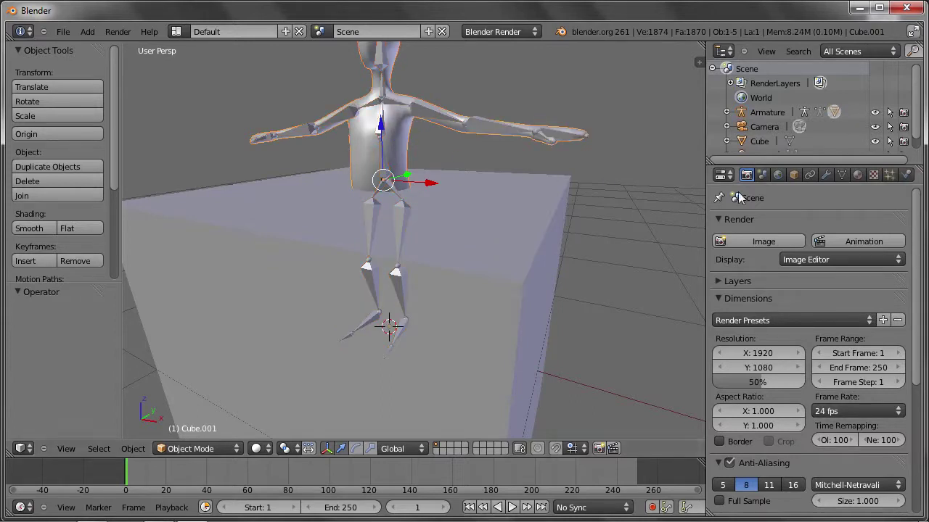
click(826, 175)
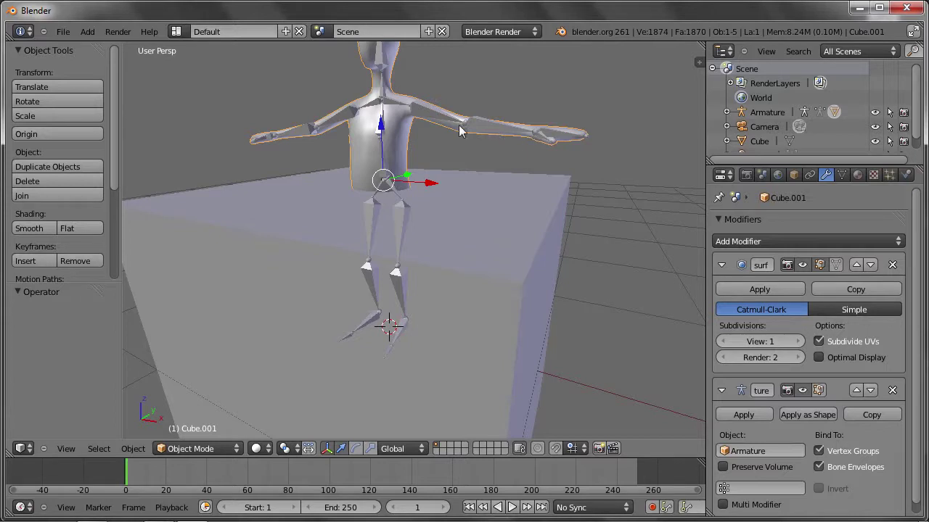
right_click(424, 107)
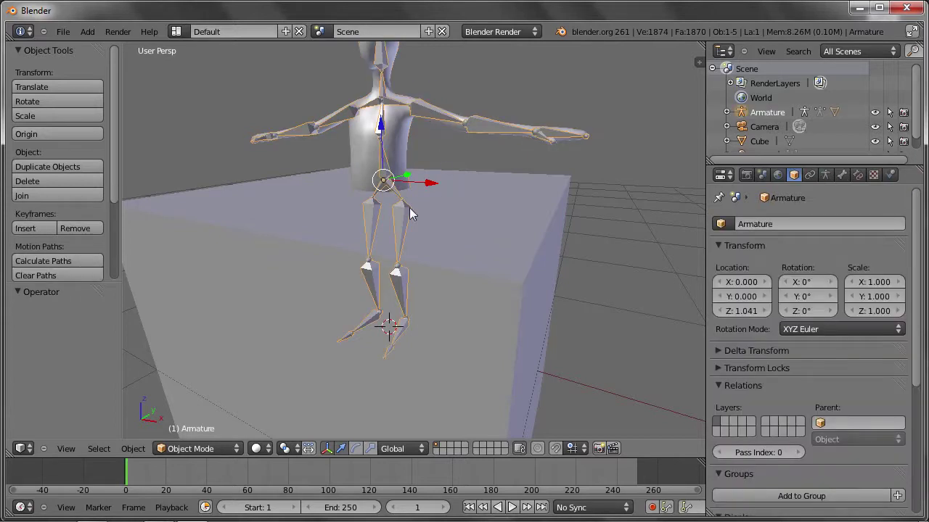
click(190, 448)
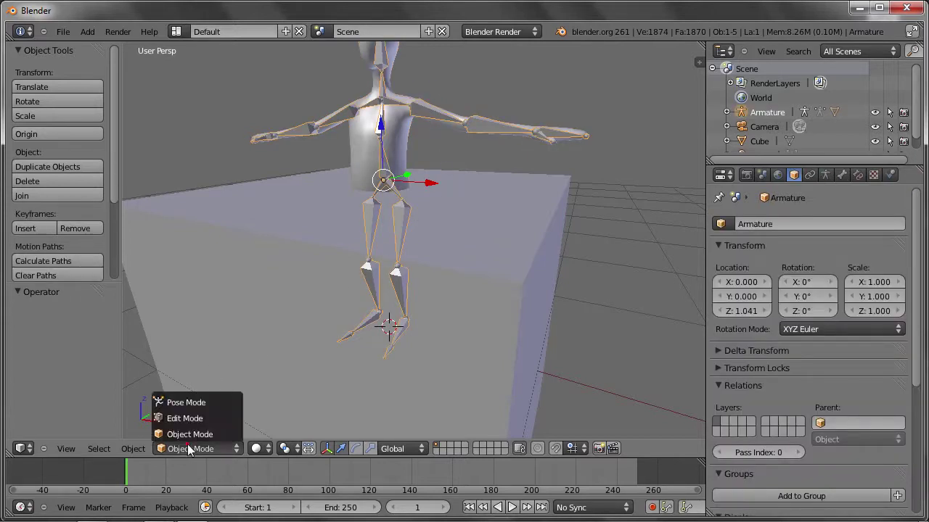
- In Pose Mode, pull hand_L and hand_R down so the arms hang beside the body
click(180, 402)
right_click(579, 134)
key(g)
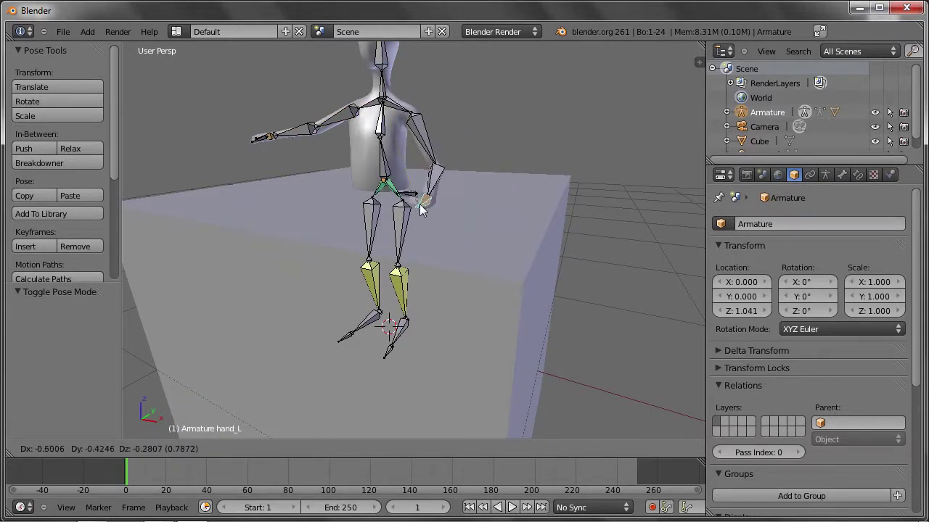
click(435, 211)
mouse_move(249, 138)
middle_down()
mouse_move(281, 151)
mouse_move(194, 184)
middle_up()
right_click(185, 185)
key(g)
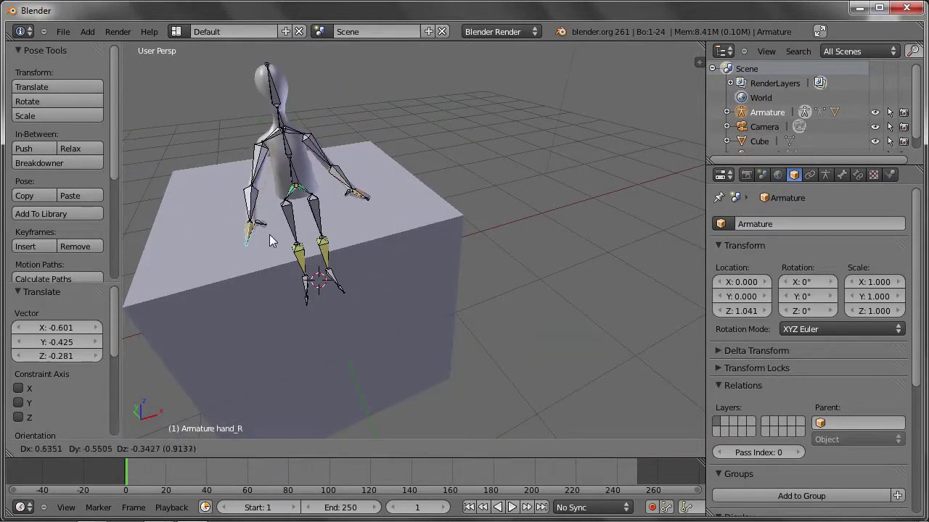
click(270, 232)
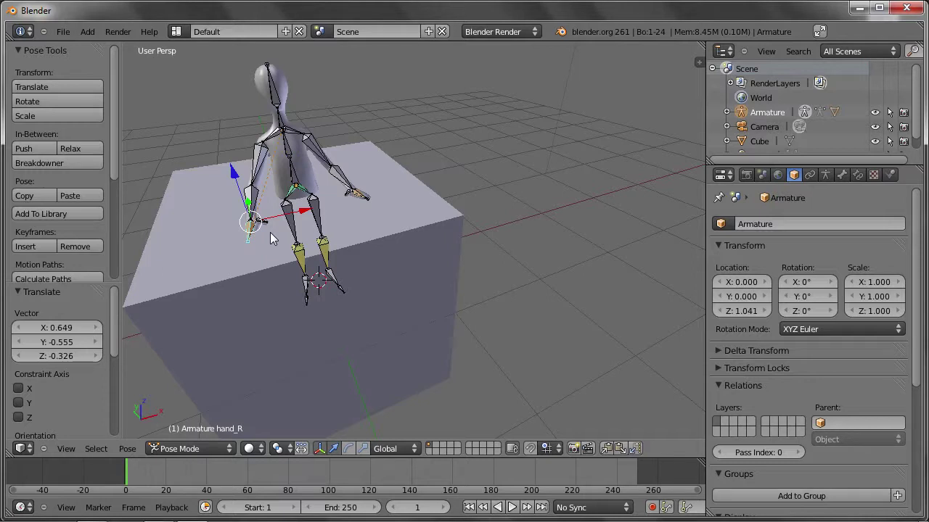
key(shift+F1)
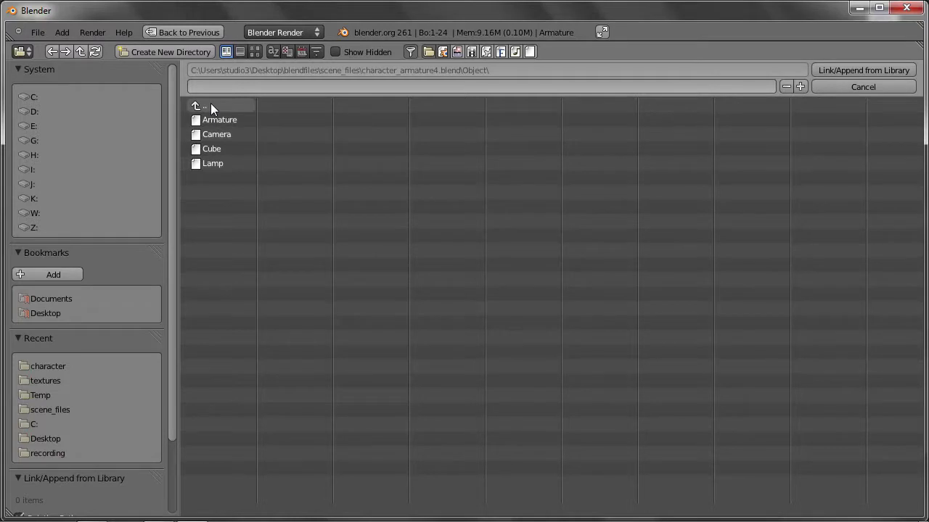
- Append ArmatureAction from the Action folder of character_anim2.blend
click(211, 106)
click(211, 106)
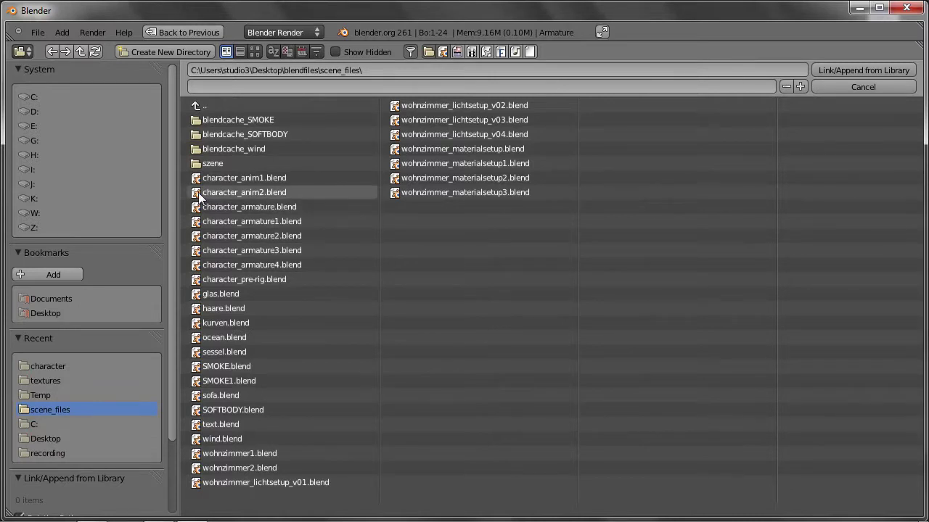
click(236, 192)
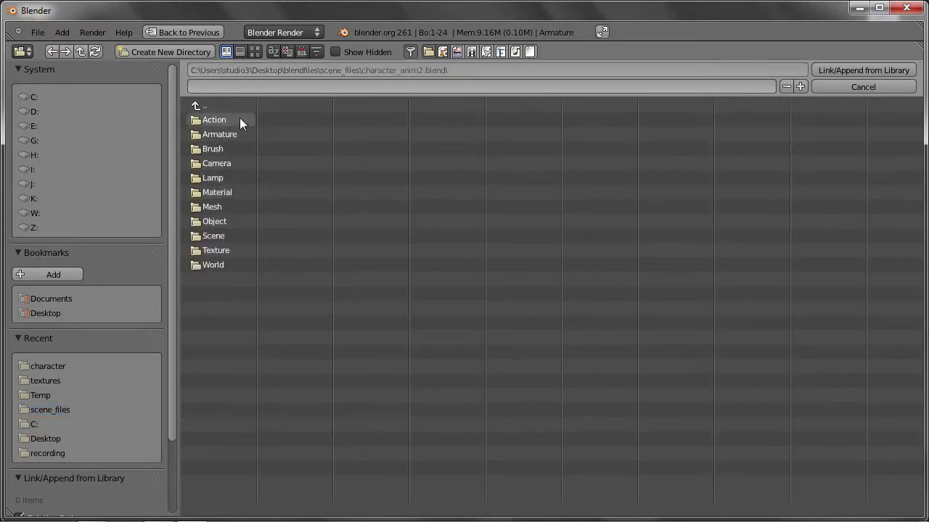
click(221, 121)
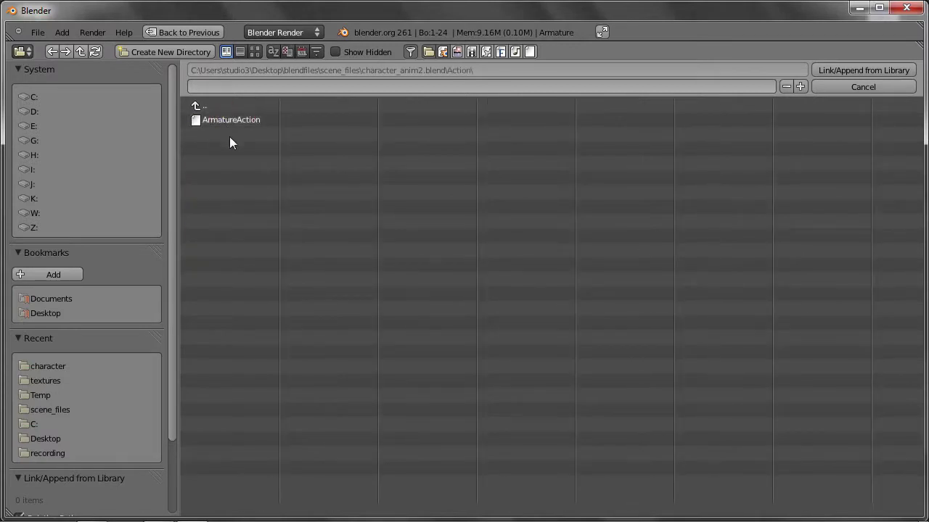
click(231, 120)
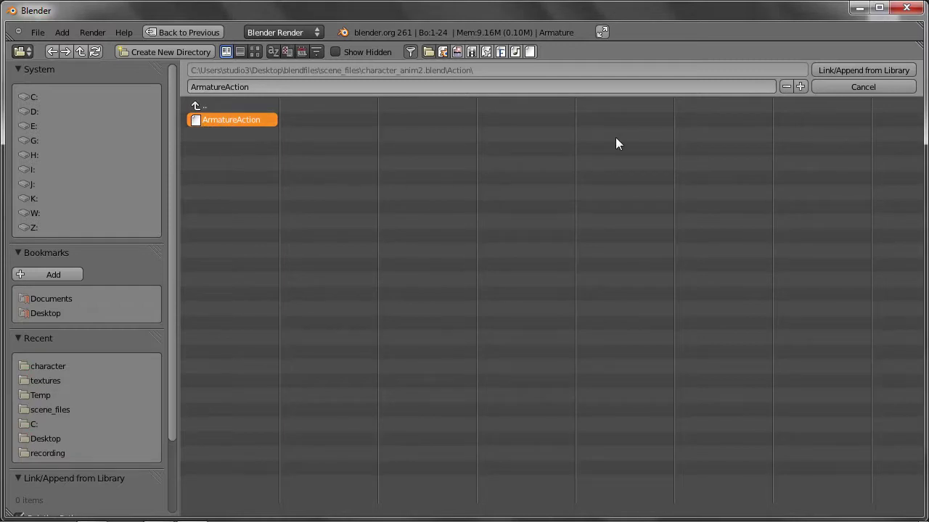
click(834, 70)
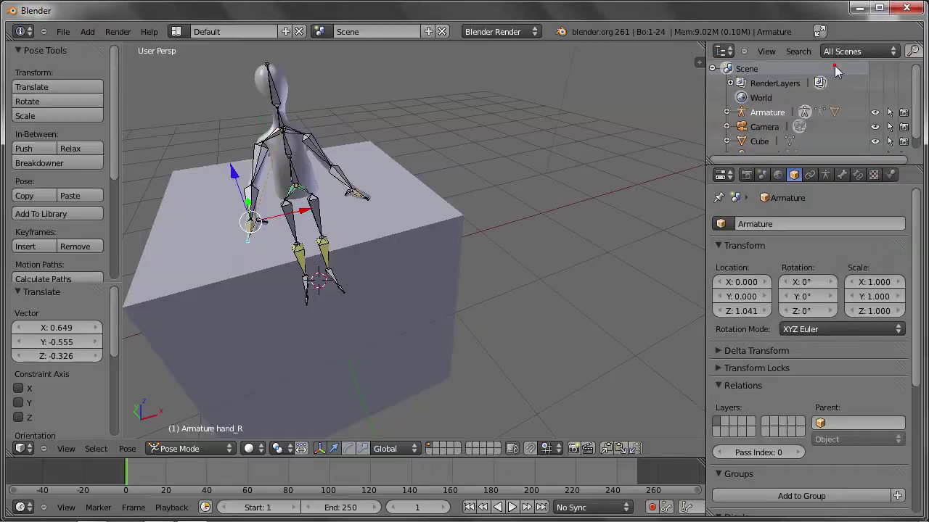
key(alt+a)
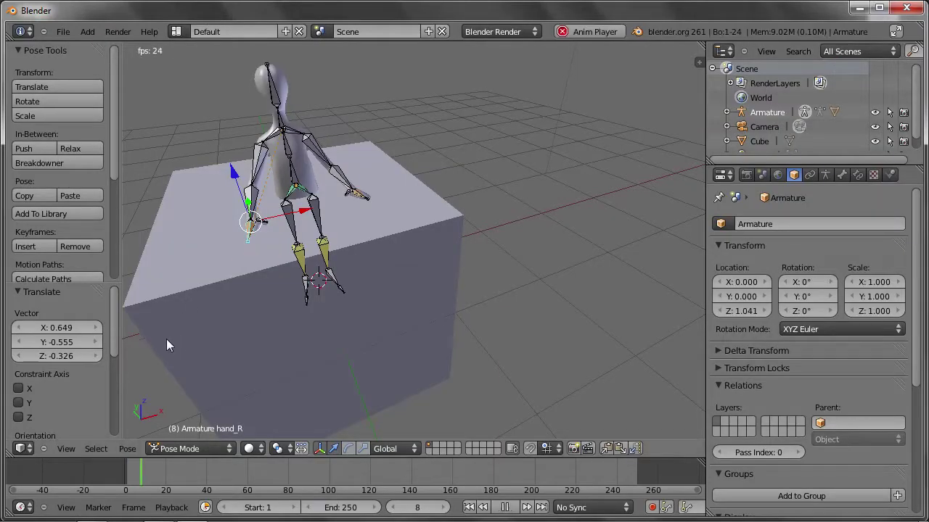
key(Escape)
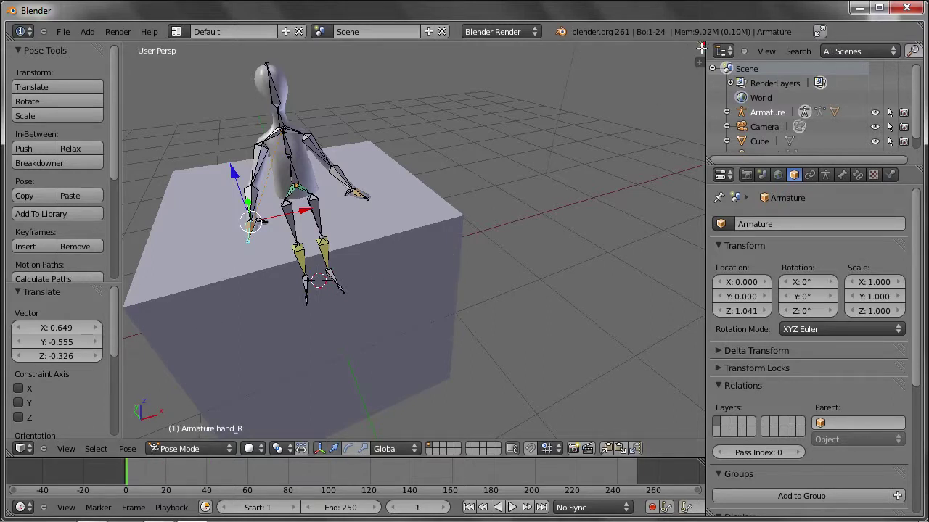
- Split the view, make the top an Action Editor, and assign ArmatureAction to the armature
drag(699, 62, 653, 149)
click(20, 141)
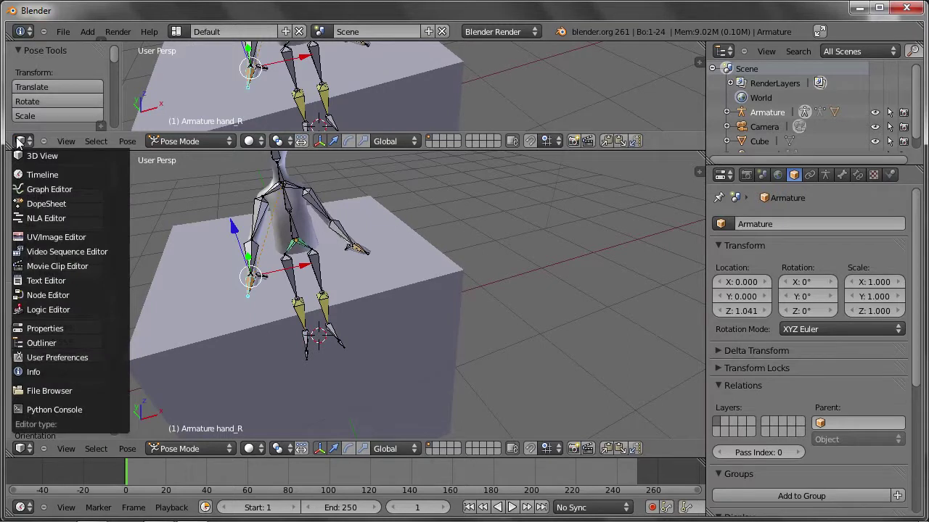
click(61, 208)
click(252, 142)
click(245, 109)
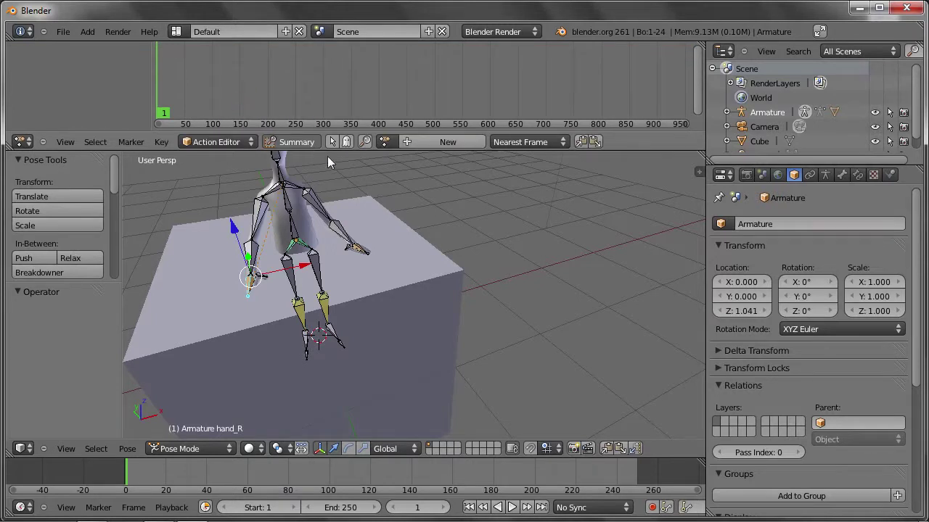
click(384, 141)
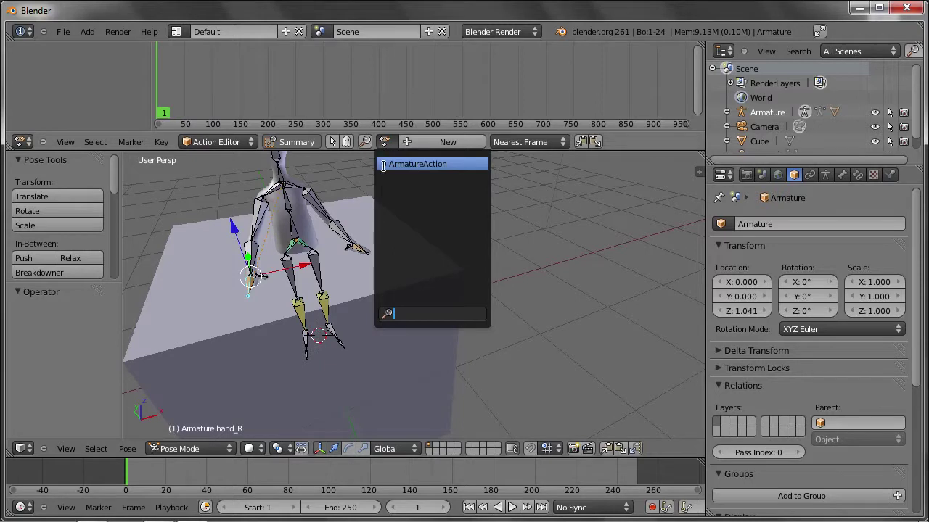
click(447, 166)
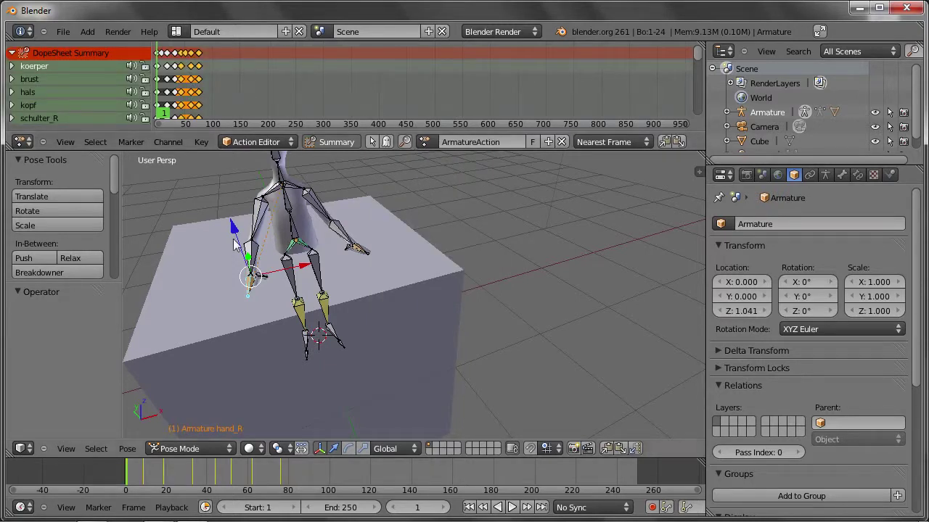
- Play the walk and scrub through frames 15, 27 and 38 to check it
key(alt+a)
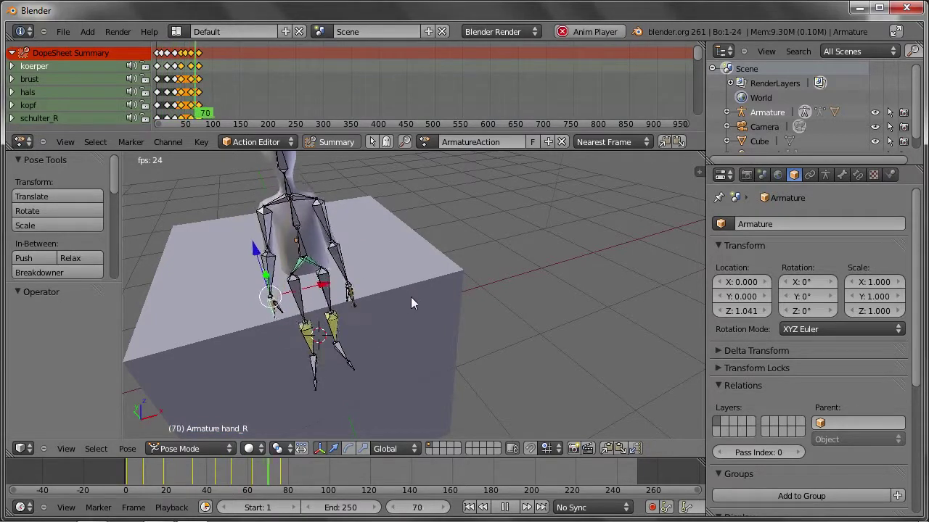
key(Escape)
drag(142, 469, 180, 477)
middle_drag(338, 379, 181, 421)
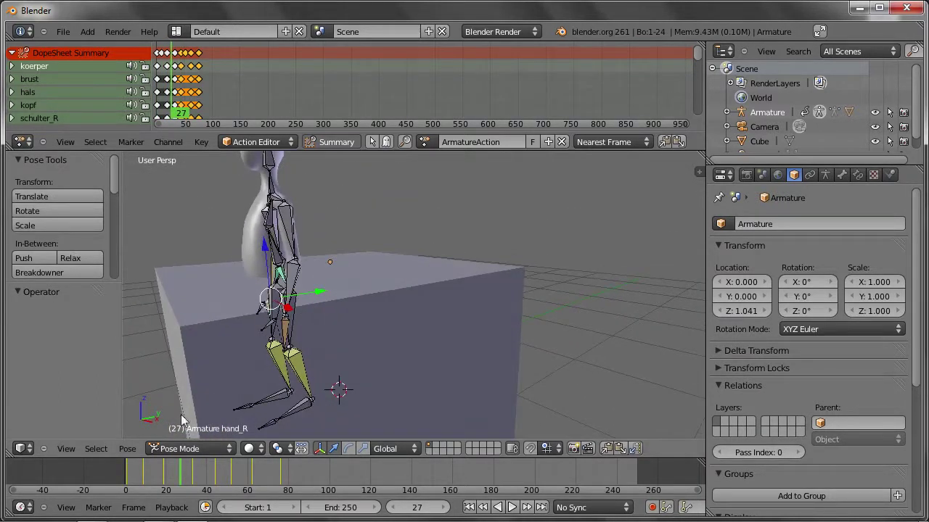
drag(207, 475, 204, 487)
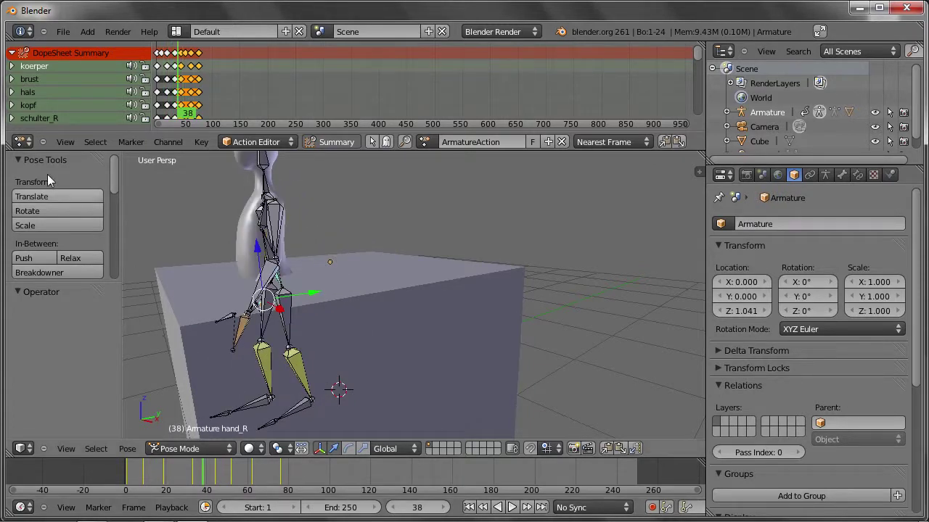
- Append the Glas material from wohnzimmer_materialsetup1.blend's Material folder
key(shift+F1)
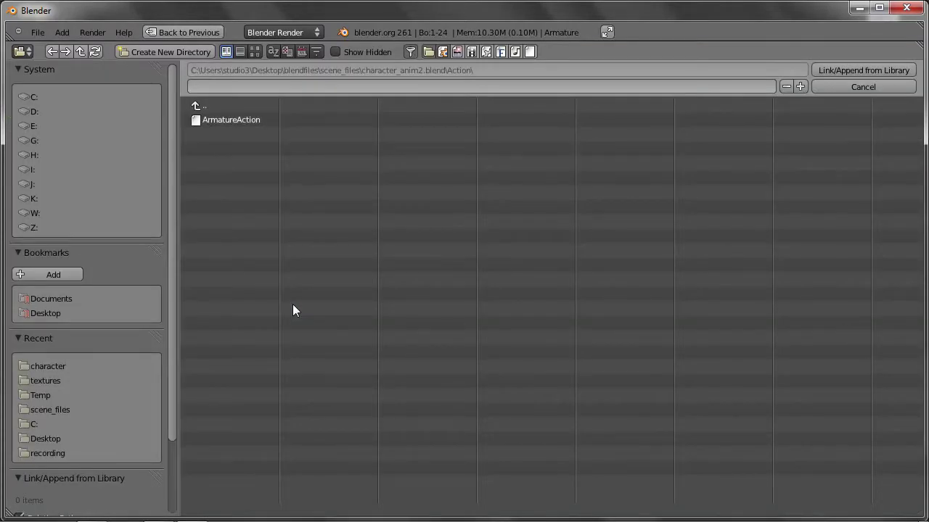
click(196, 105)
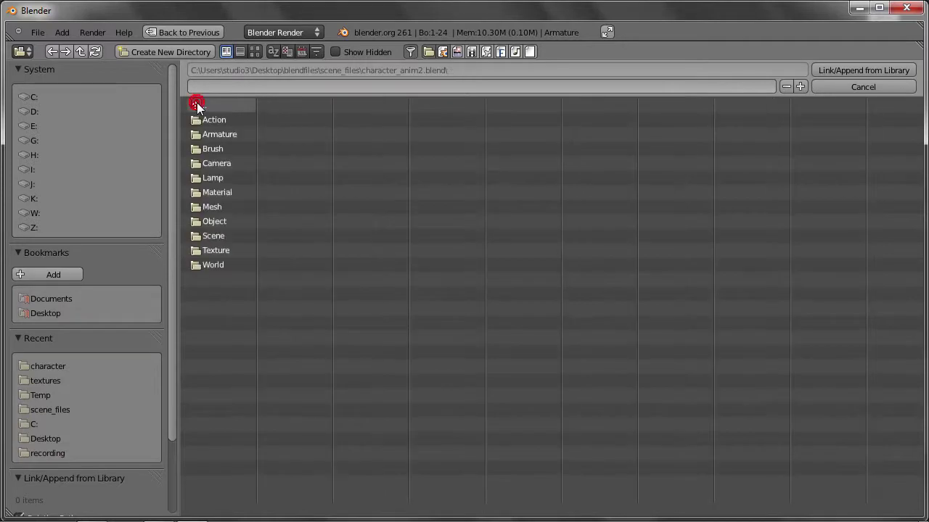
click(196, 106)
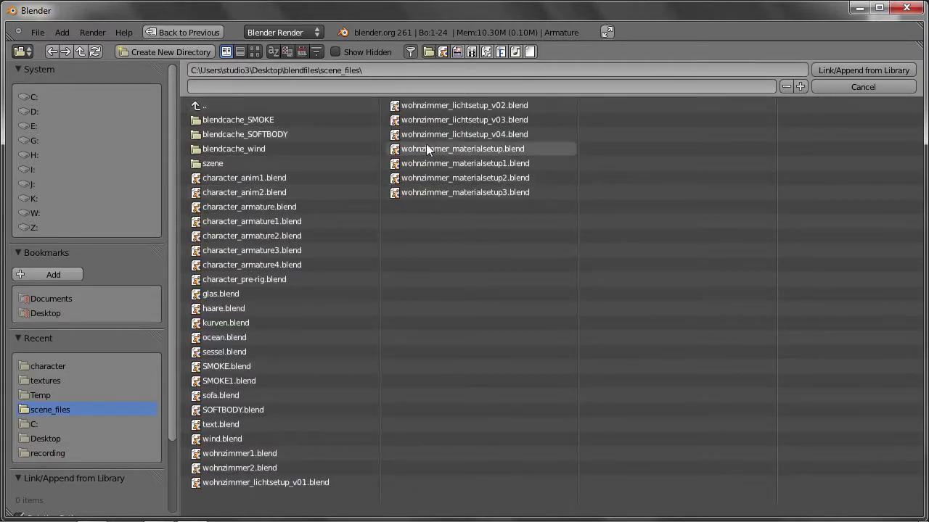
click(457, 165)
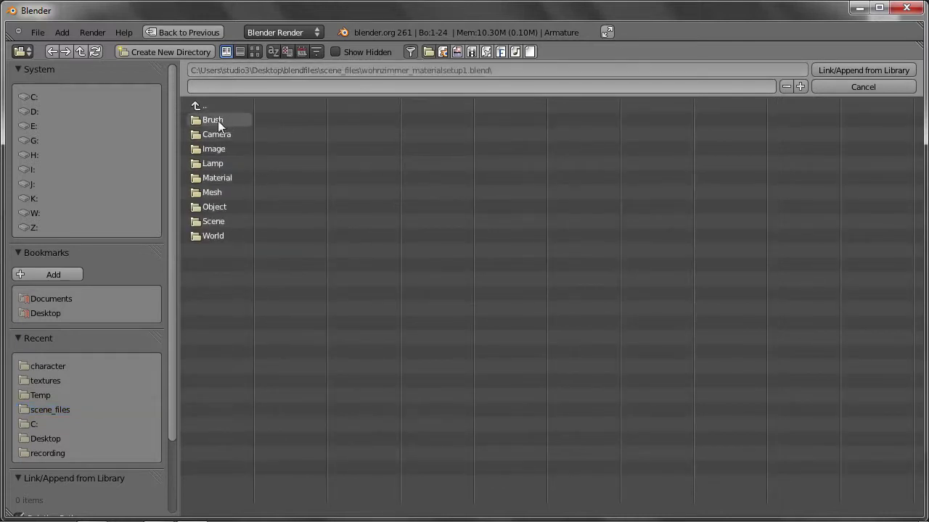
click(200, 178)
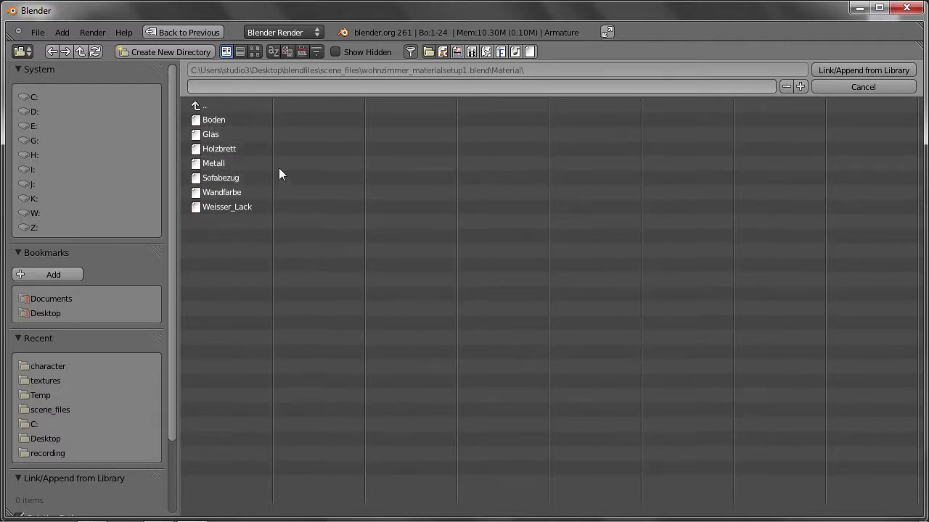
click(202, 136)
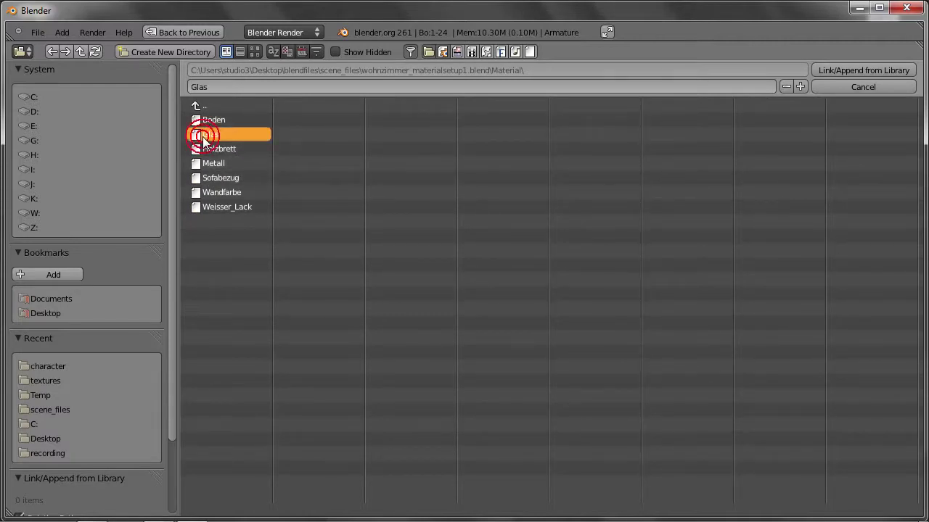
click(825, 70)
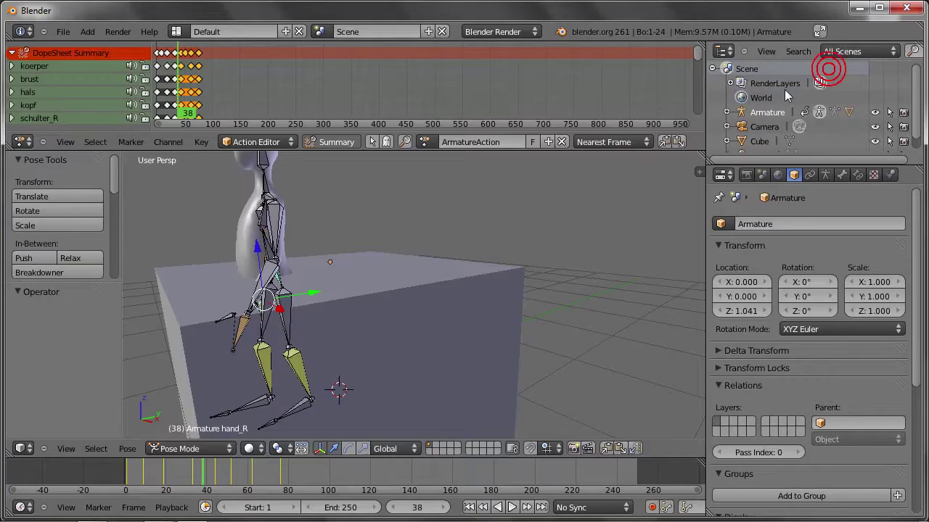
- Assign the Glas material to the cube
right_click(371, 293)
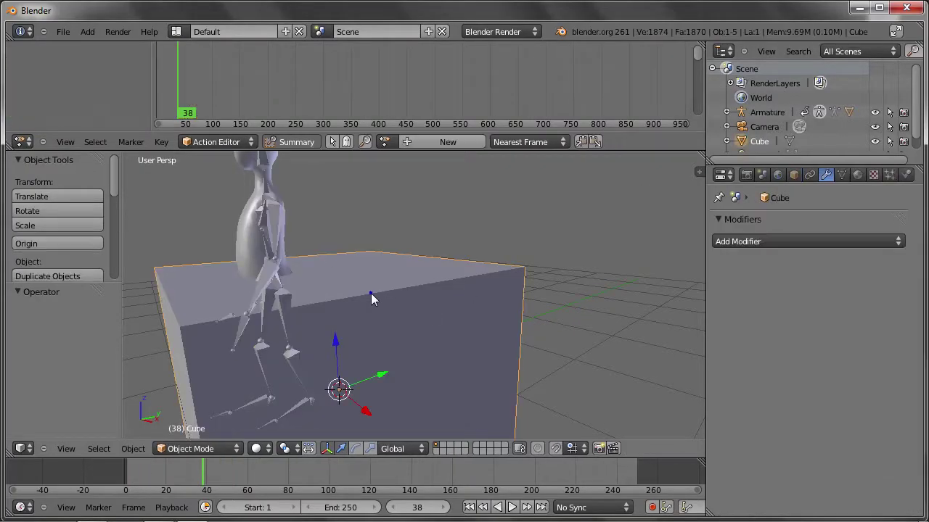
click(856, 175)
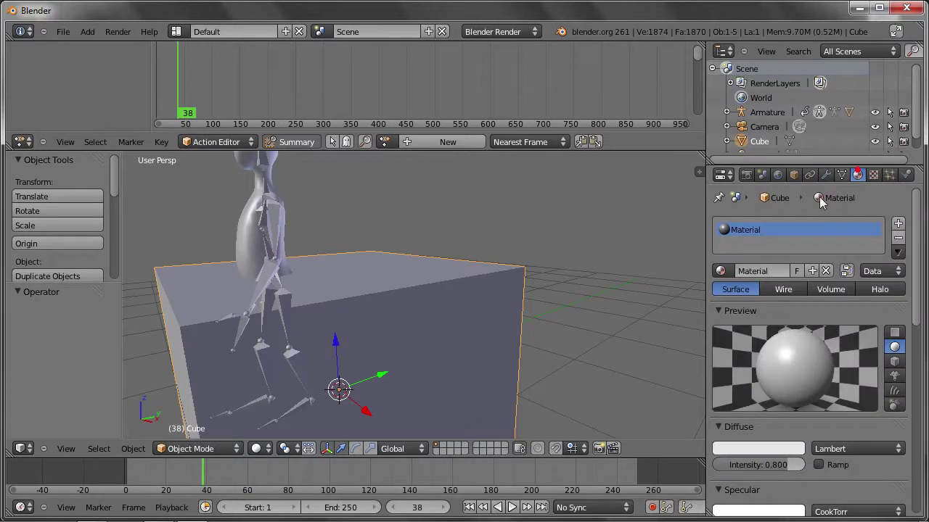
click(720, 270)
click(745, 291)
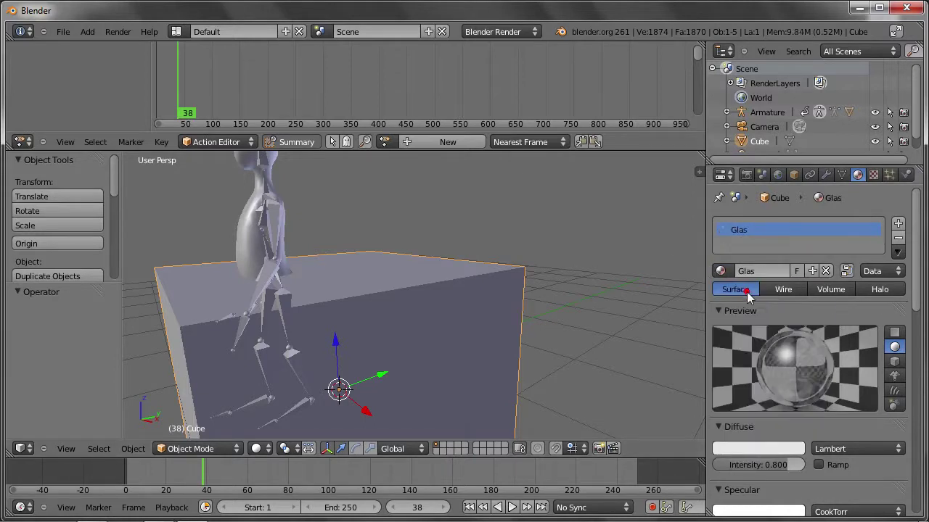
scroll(790, 373, down, 2)
scroll(790, 374, down, 4)
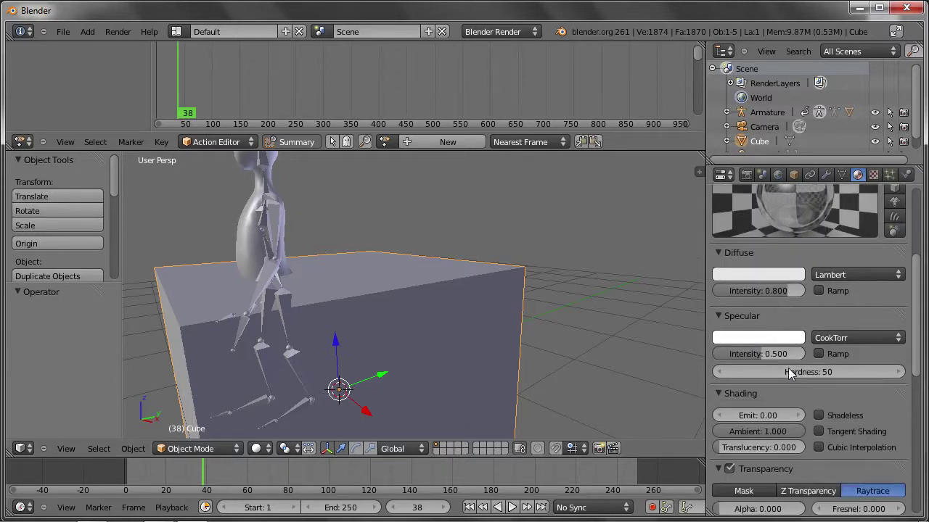
scroll(790, 374, up, 5)
scroll(790, 374, up, 1)
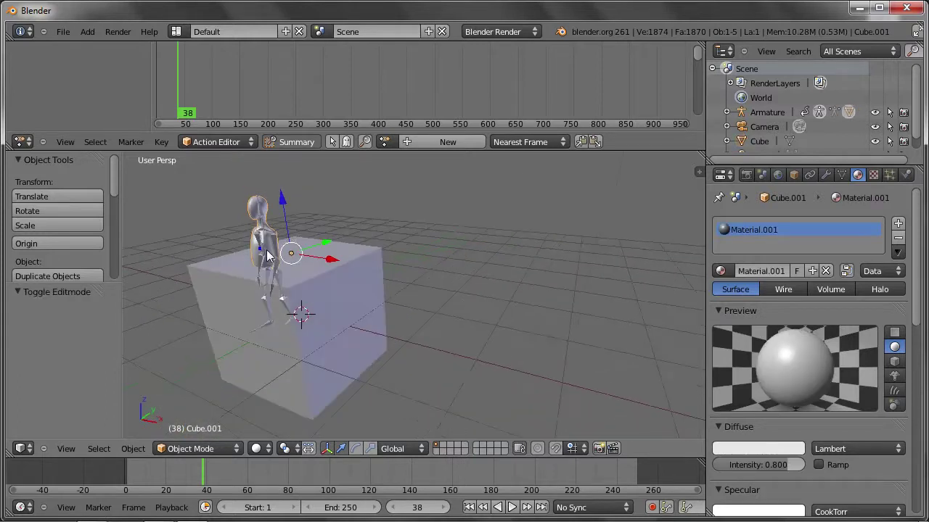
- Start a new default file with only the Cube, Camera and Lamp
key(Tab)
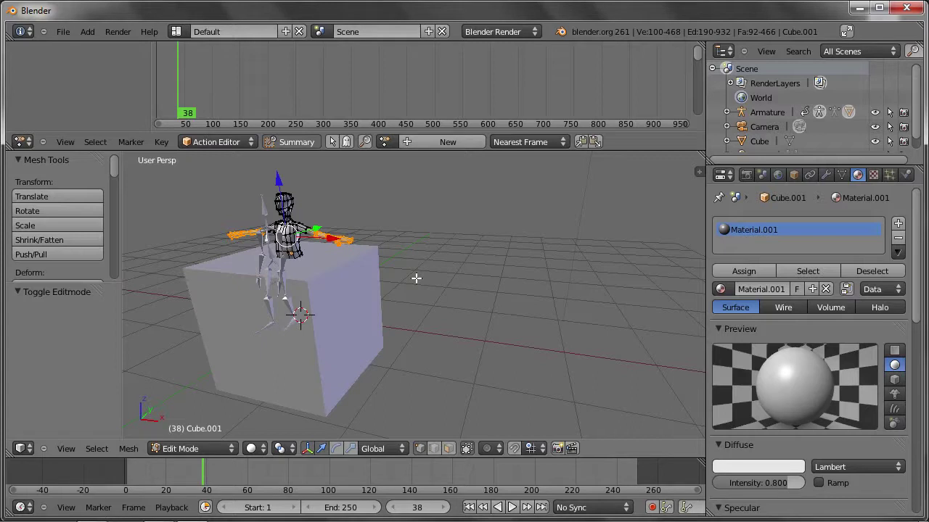
click(63, 31)
click(68, 48)
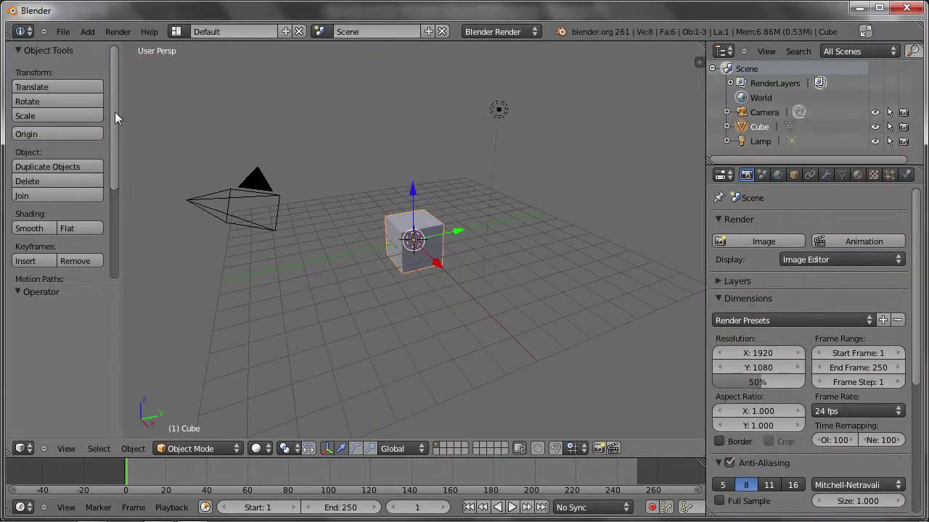
- Link the Cube object from character_armature4.blend's Object folder via File > Link
click(63, 32)
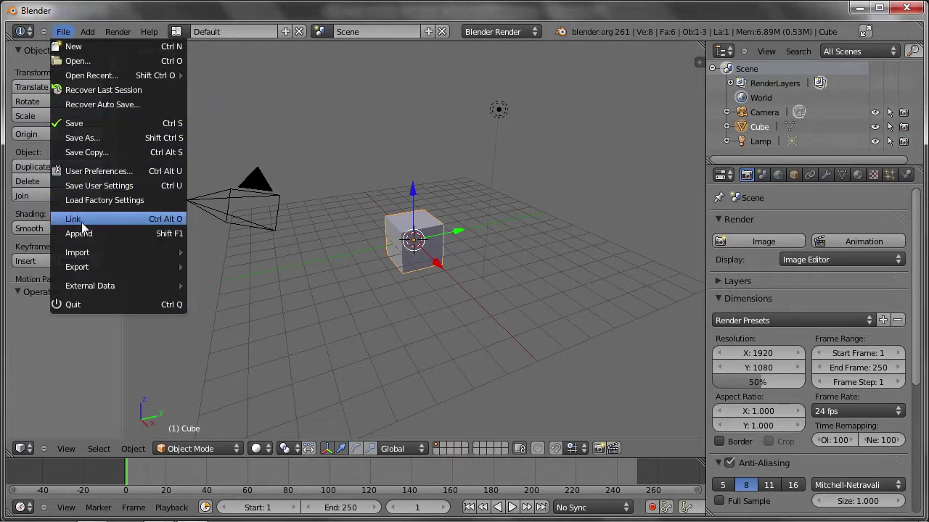
click(79, 221)
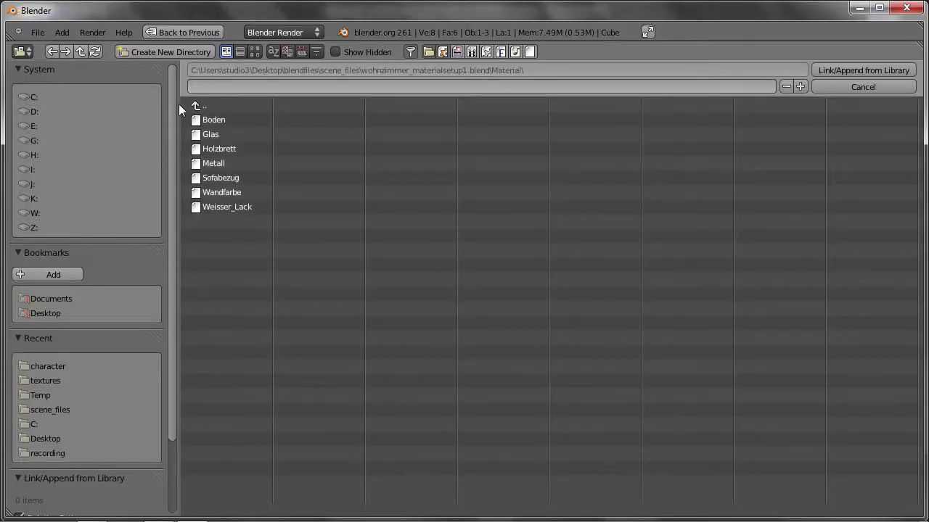
click(200, 101)
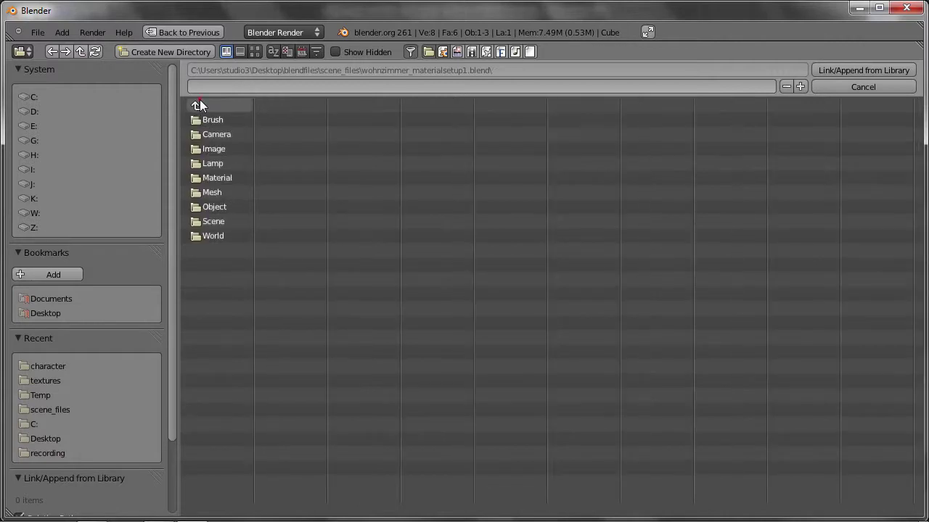
click(199, 101)
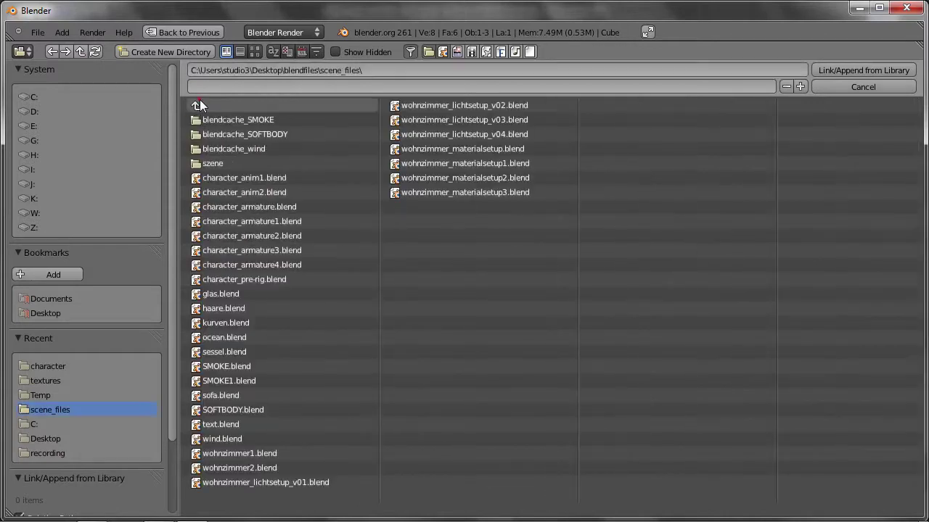
click(280, 265)
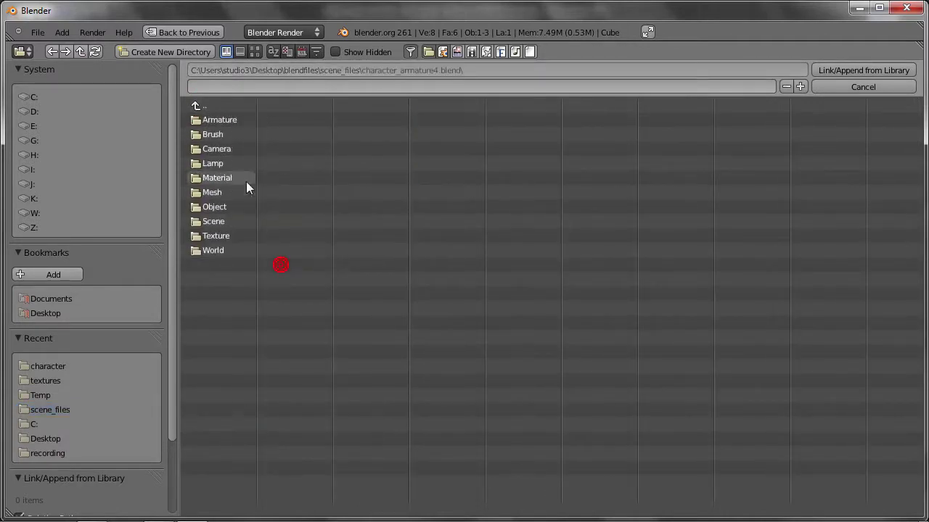
click(212, 206)
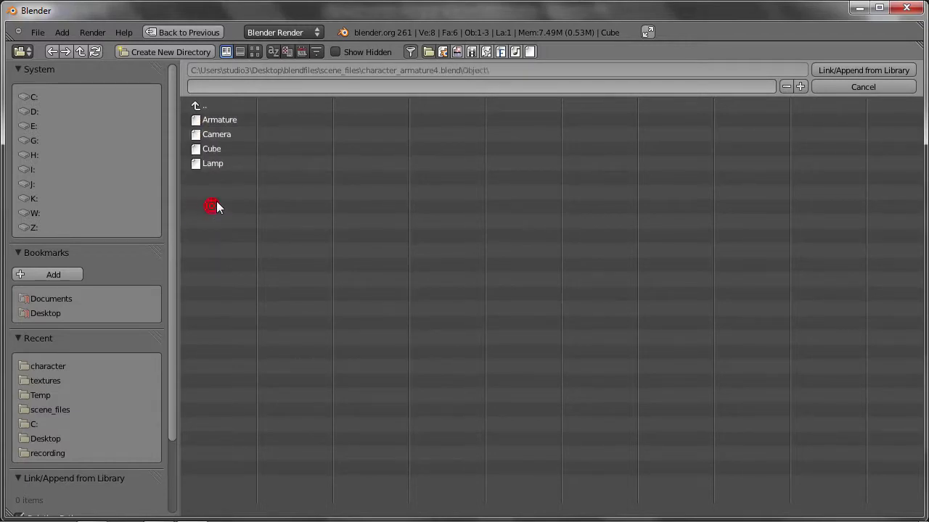
click(203, 149)
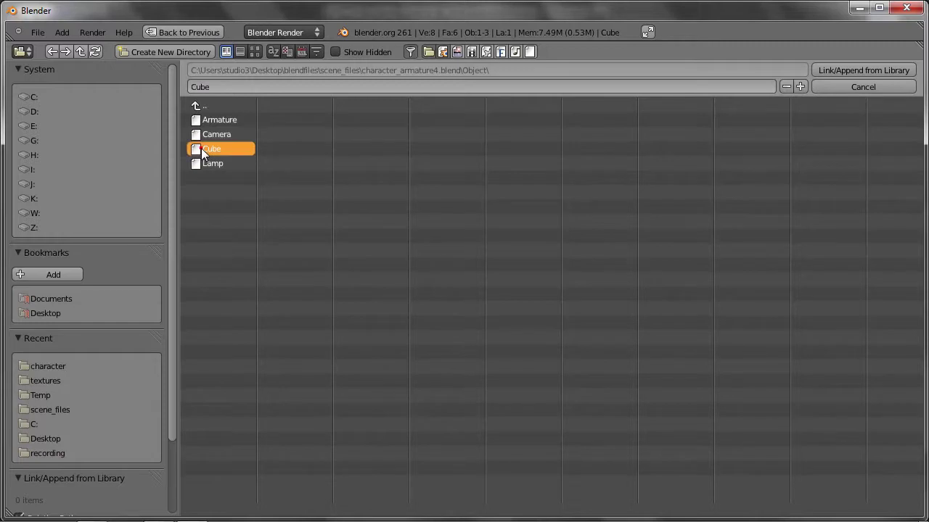
click(859, 64)
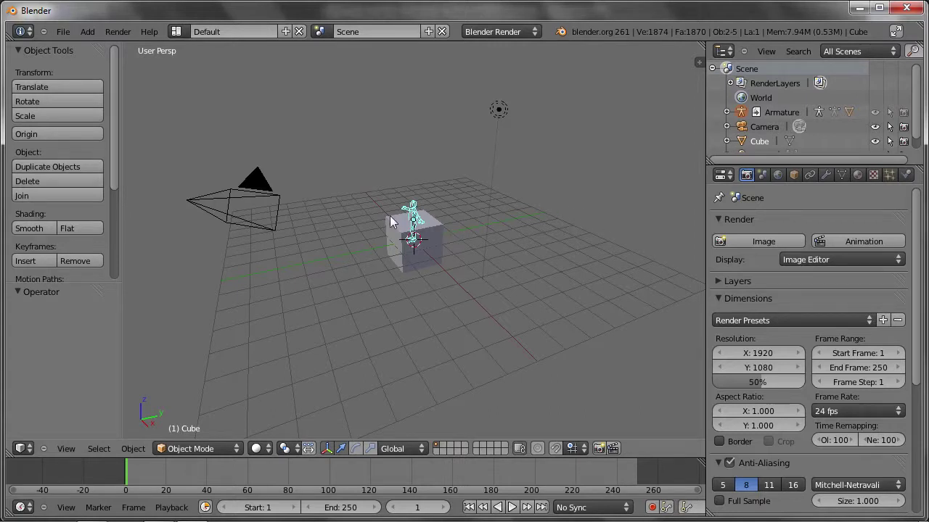
- Zoom in and orbit to a front view of the linked character
scroll(414, 221, up, 3)
scroll(414, 222, up, 3)
scroll(419, 226, up, 2)
middle_drag(418, 227, 461, 202)
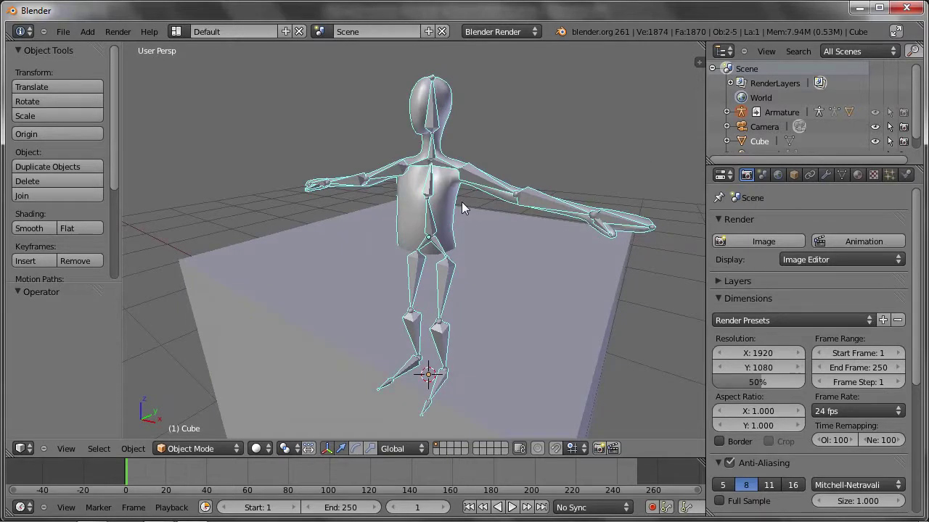
- Select the character mesh and keep it in Object Mode
right_click(408, 190)
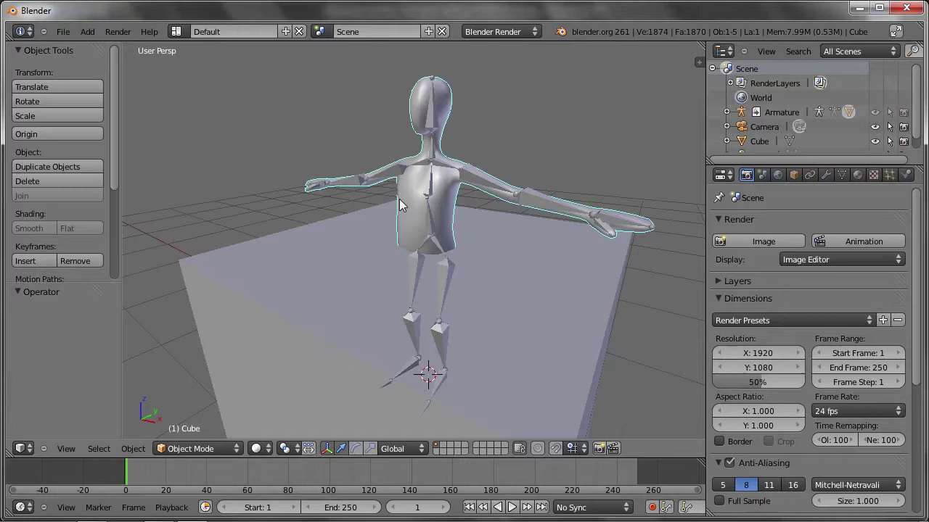
click(186, 449)
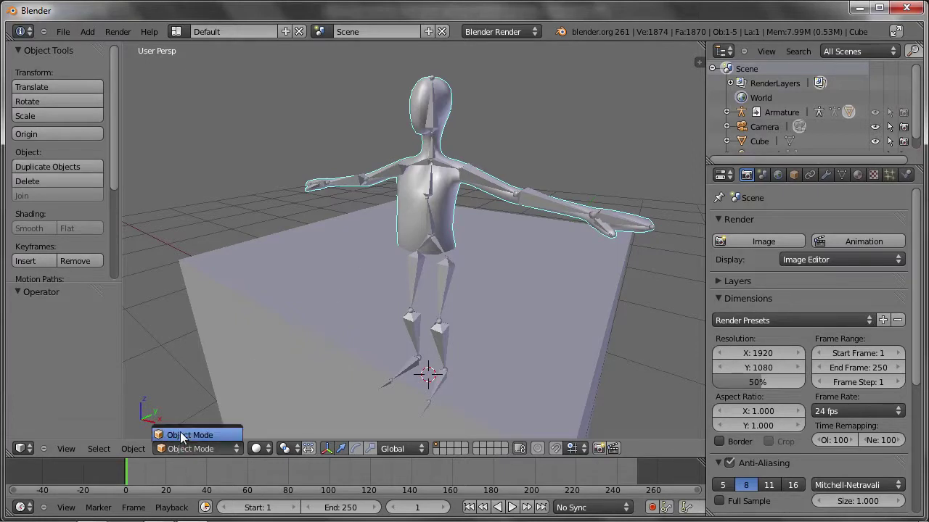
click(185, 435)
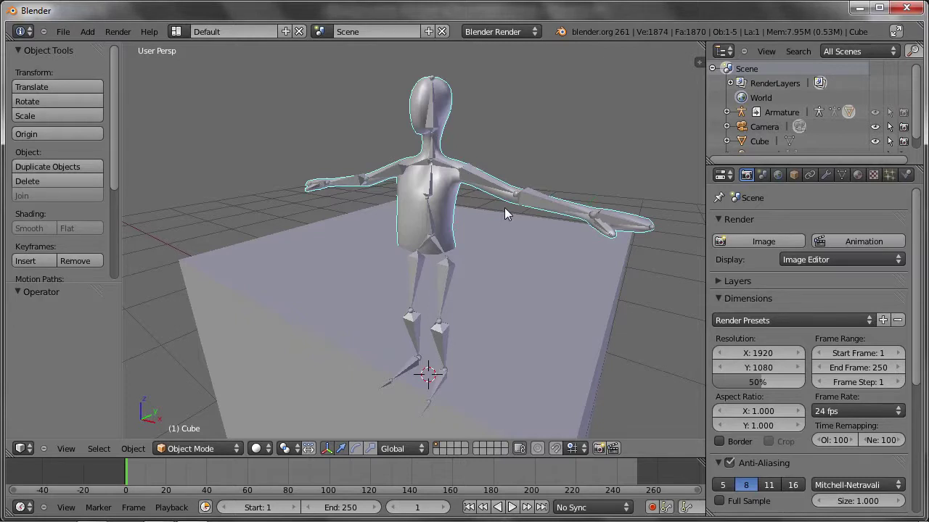
- Enlarge the Outliner, select the linked armature, cancel a test move and keep it in Object Mode
drag(801, 164, 806, 278)
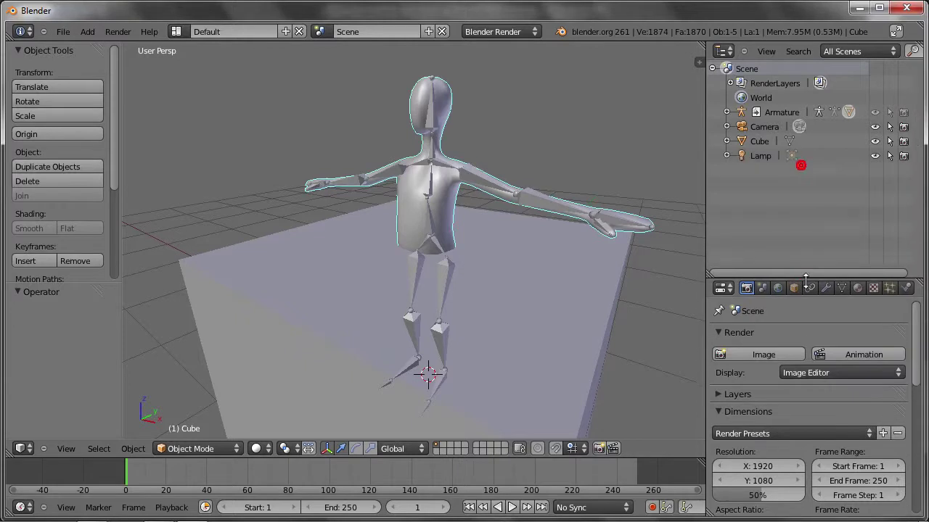
right_click(474, 183)
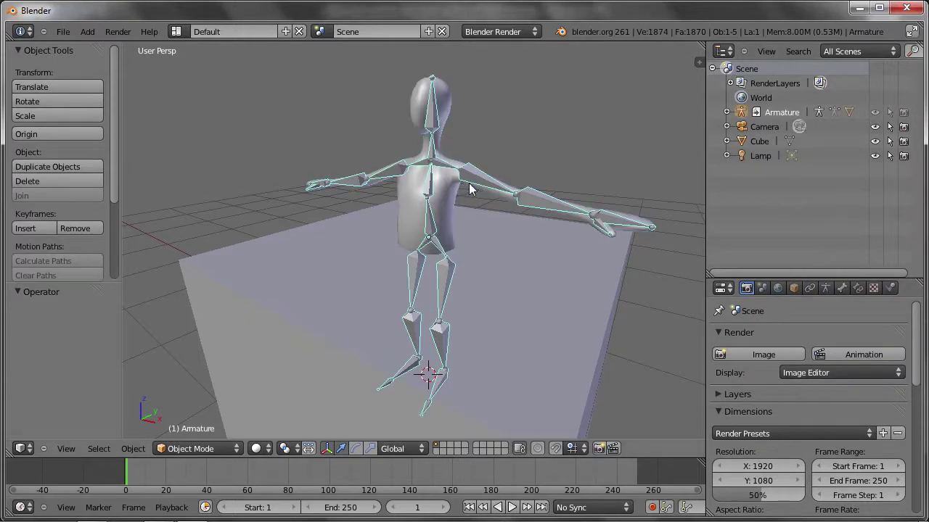
key(g)
key(Escape)
click(233, 450)
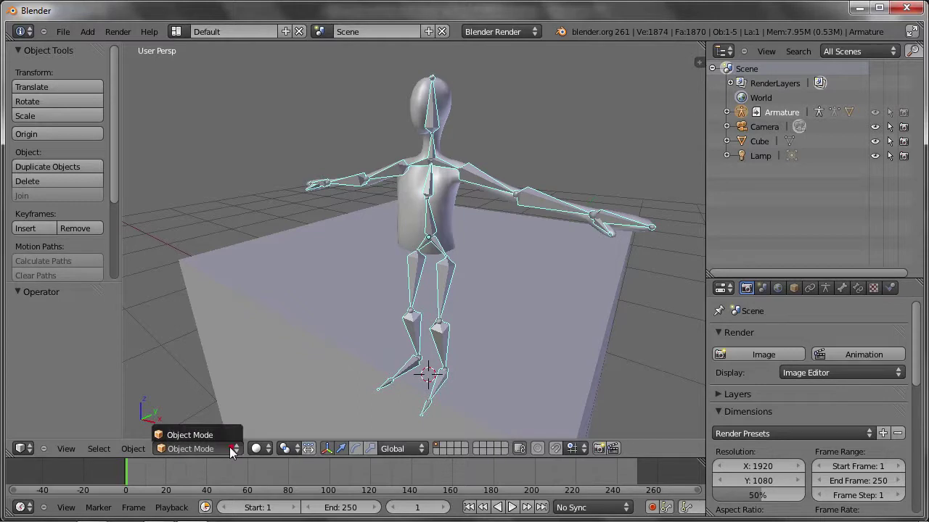
click(185, 435)
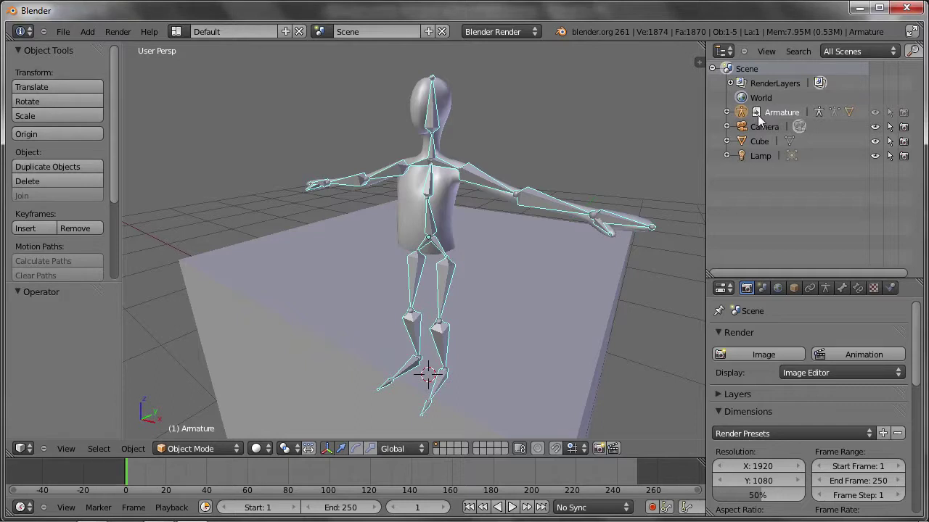
- Expand Armature > Cube > mesh > Material down to texture Tex, then call up Make Local
click(726, 112)
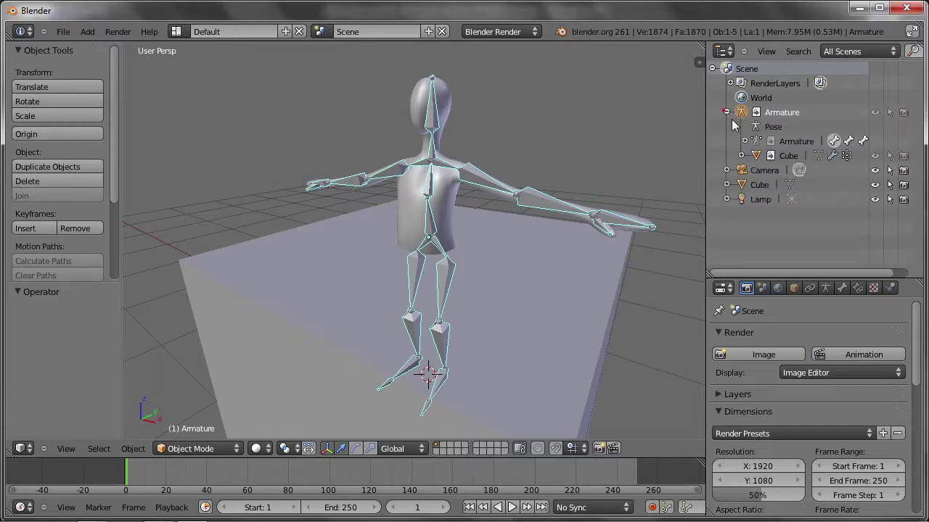
click(741, 155)
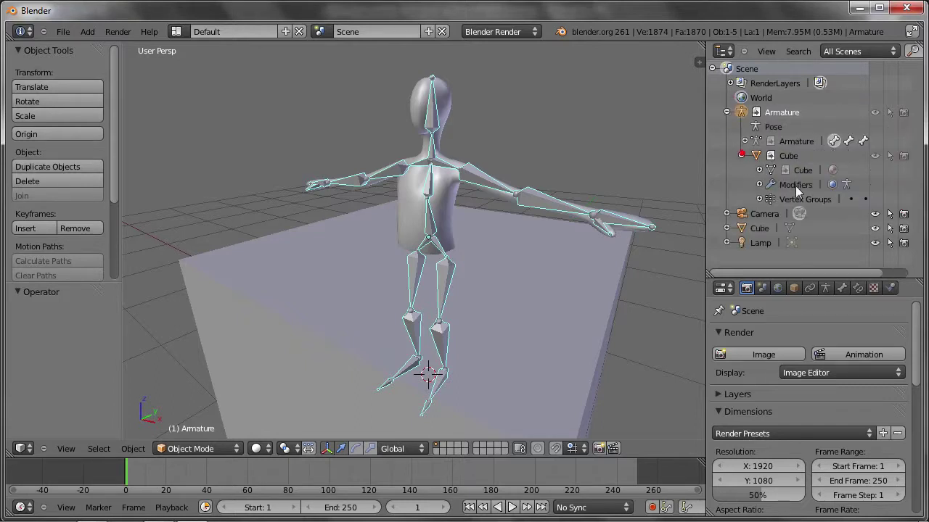
click(759, 170)
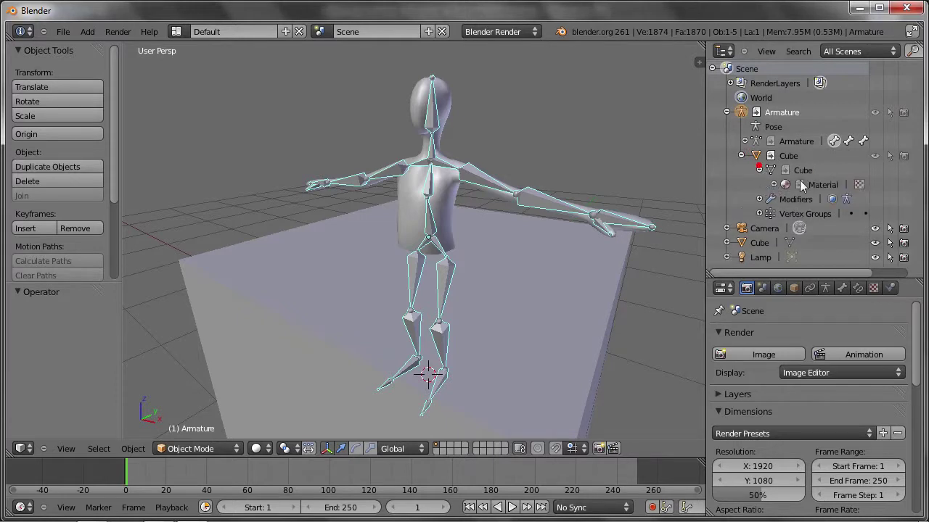
click(774, 184)
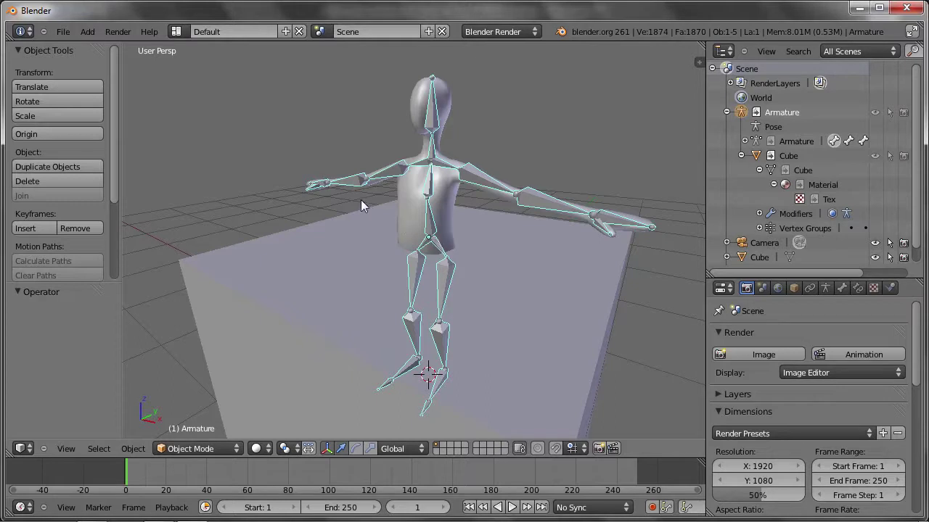
key(l)
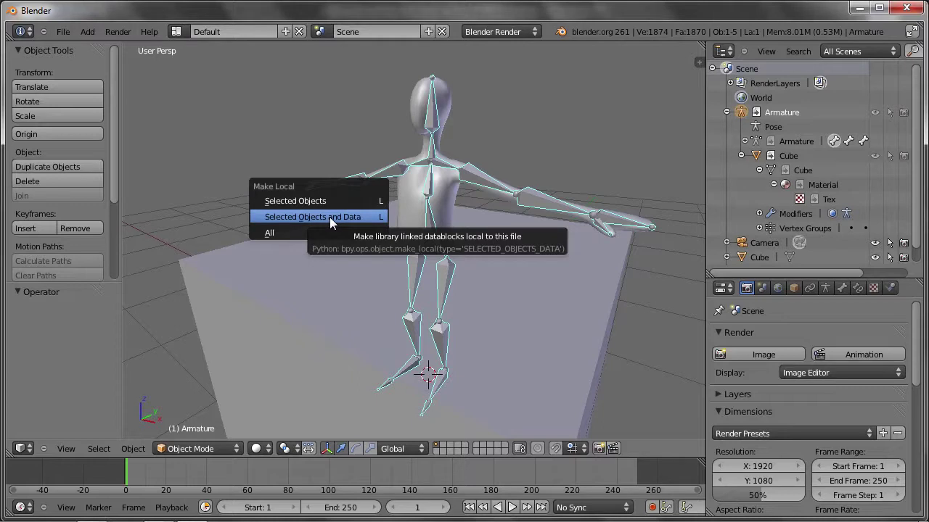
- Make the armature's objects and data local, switch to Pose Mode and rotate the left upper arm
click(329, 217)
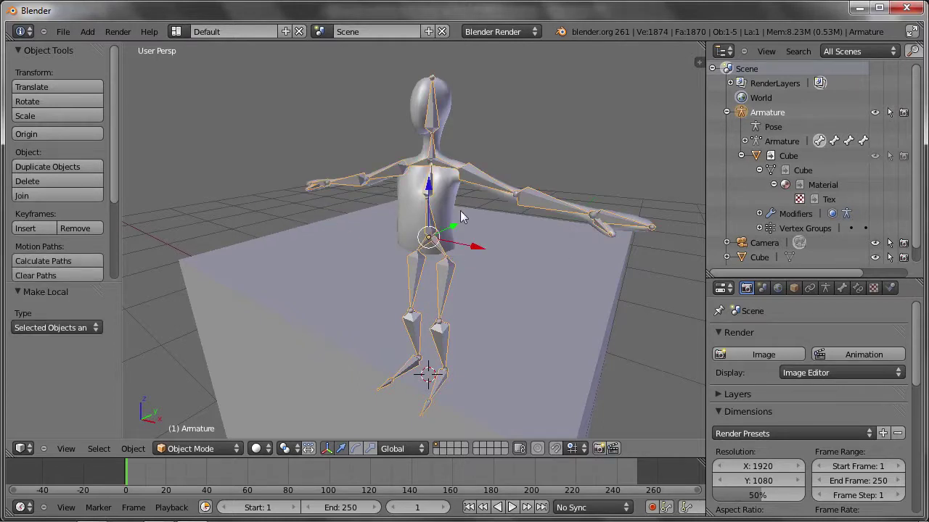
click(217, 448)
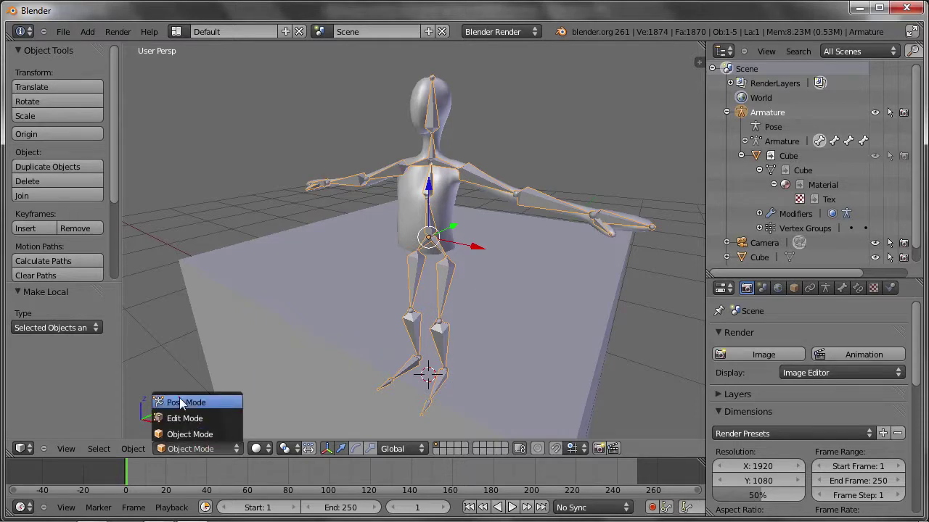
click(190, 402)
right_click(488, 182)
key(r)
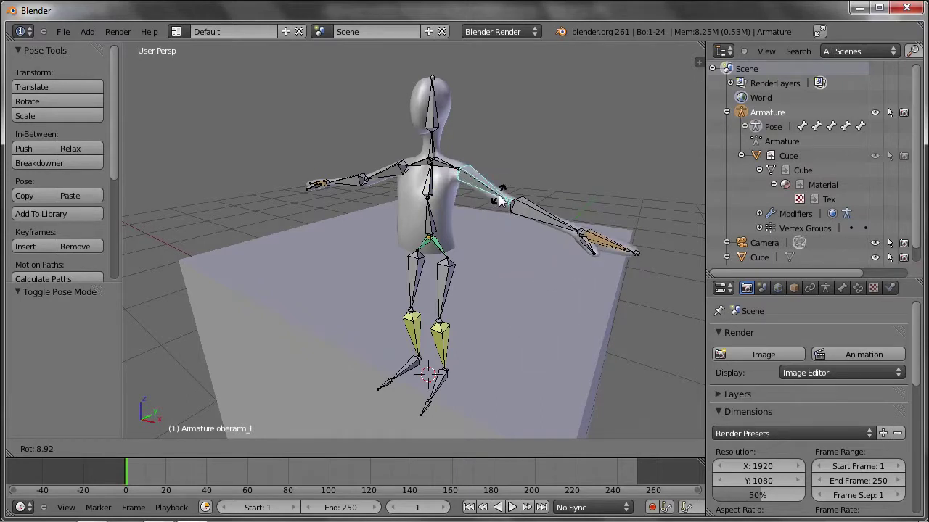
click(497, 212)
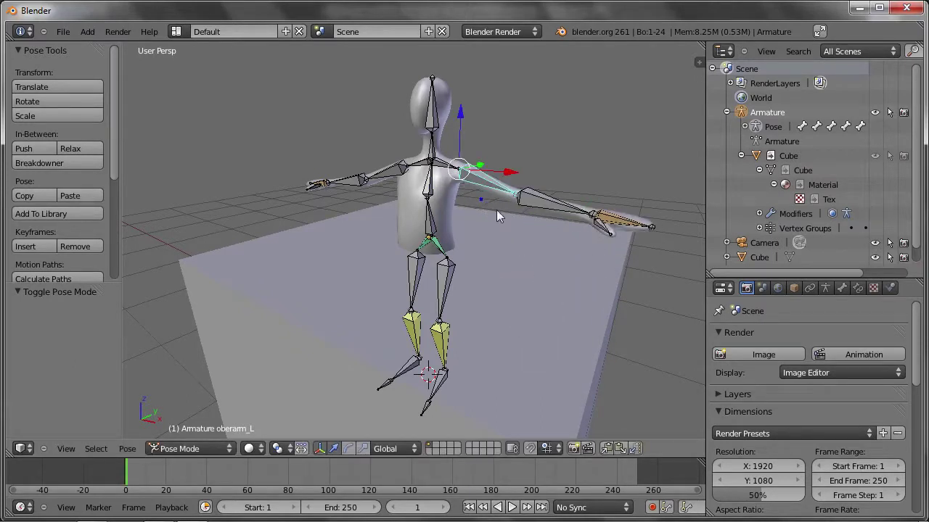
- Raise both the left and right hand bones
right_click(622, 221)
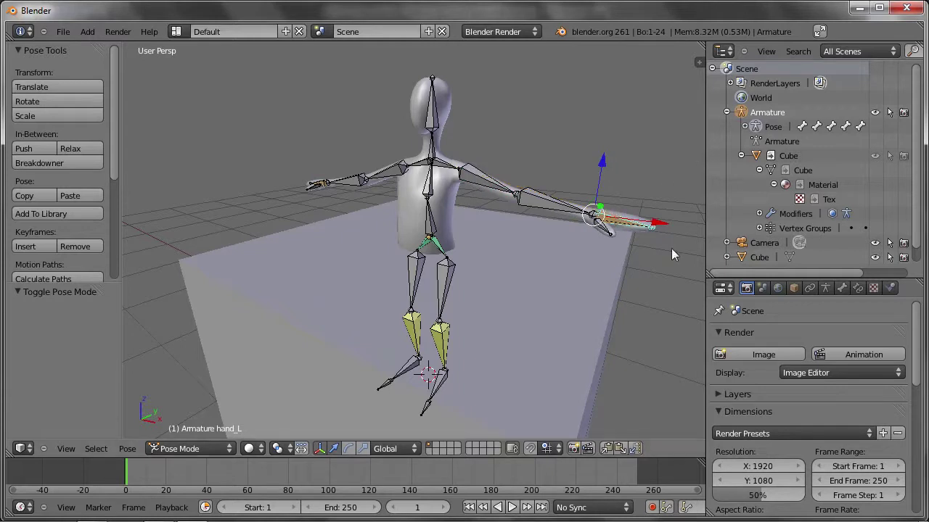
key(g)
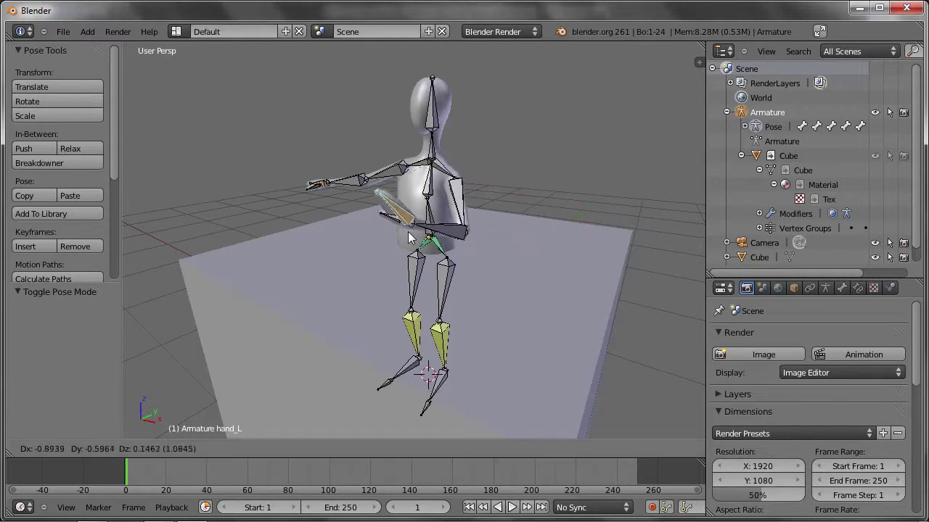
click(408, 232)
middle_drag(412, 254, 520, 259)
key(g)
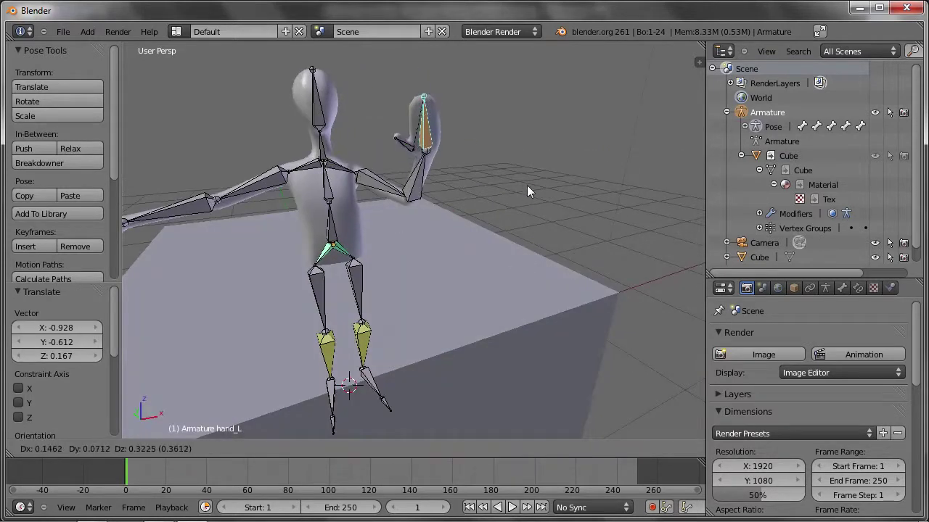
click(527, 185)
scroll(299, 227, down, 5)
right_click(218, 231)
key(g)
click(225, 148)
- Lower the left hand toward the hip and raise the right hand above the shoulder
scroll(262, 162, up, 3)
right_click(310, 229)
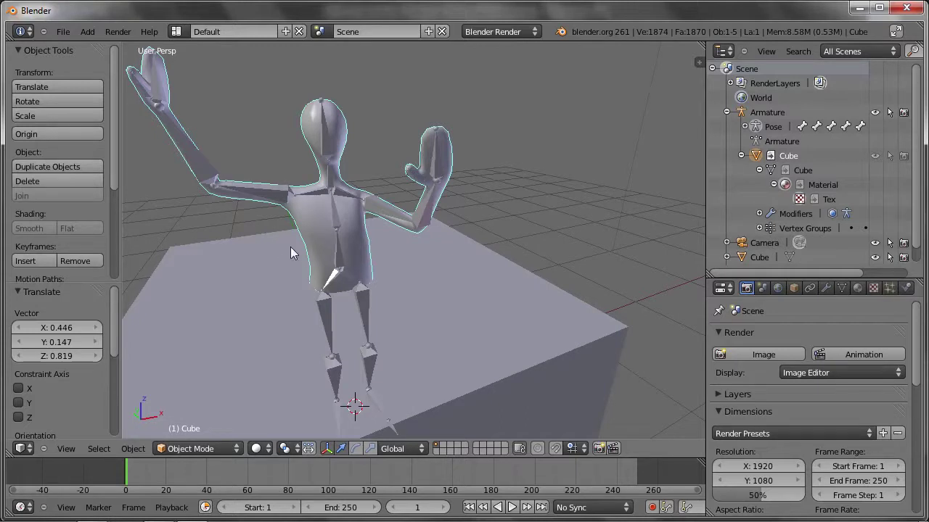
right_click(449, 139)
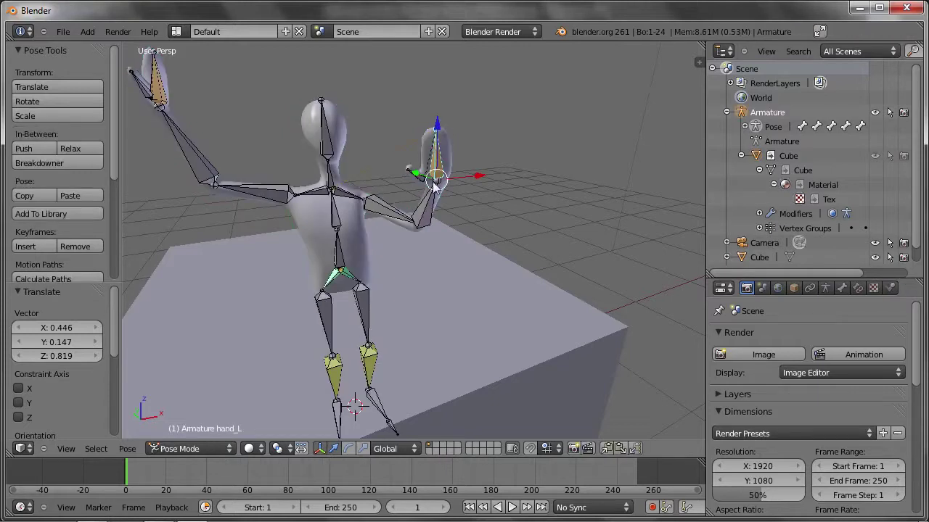
middle_drag(439, 233, 523, 233)
key(g)
click(476, 315)
mouse_move(476, 314)
middle_down()
mouse_move(434, 301)
mouse_move(360, 194)
middle_up()
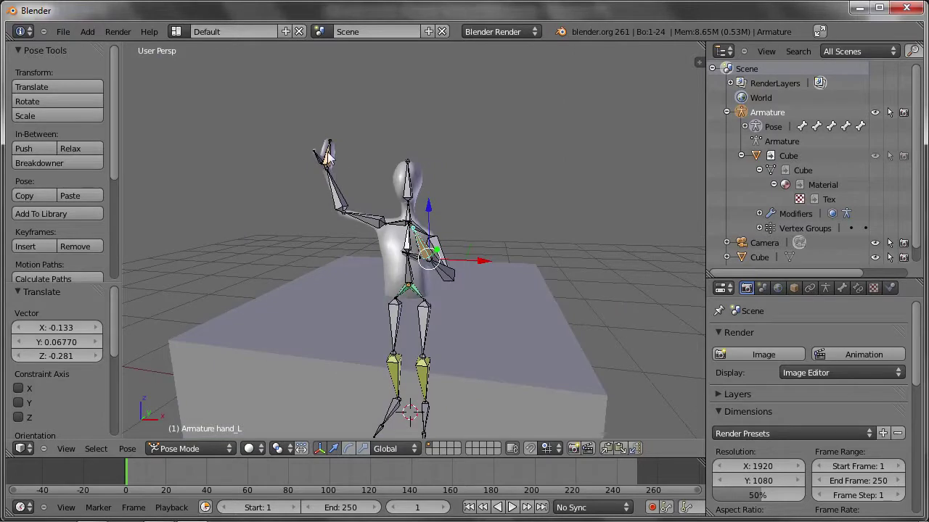
right_click(328, 156)
key(g)
click(325, 277)
key(g)
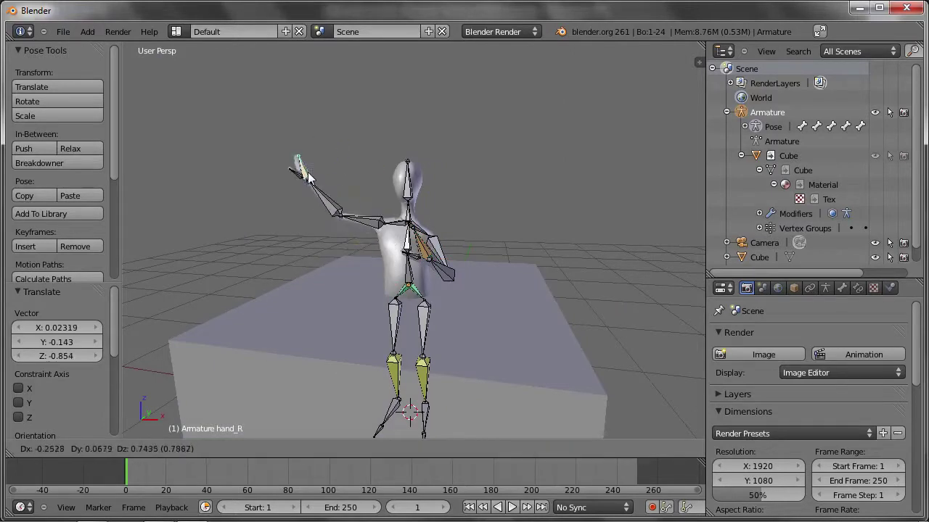
click(308, 202)
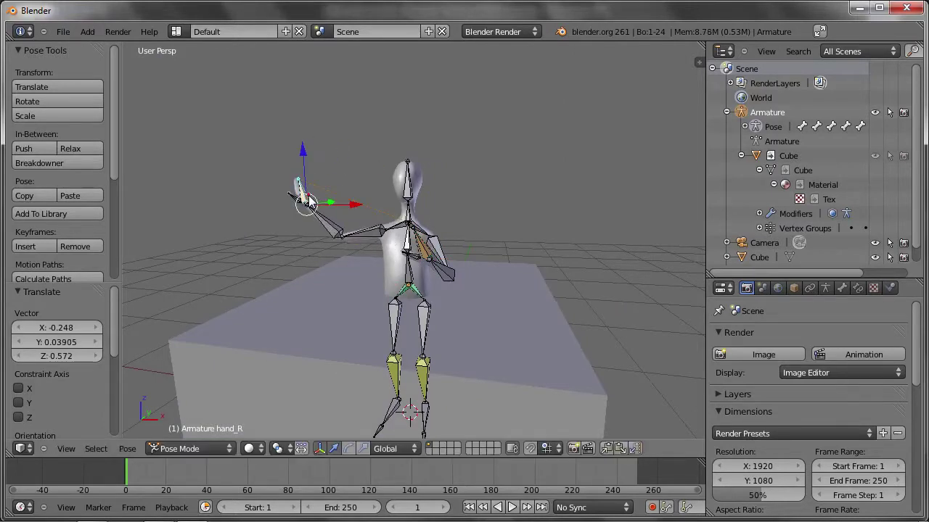
click(63, 31)
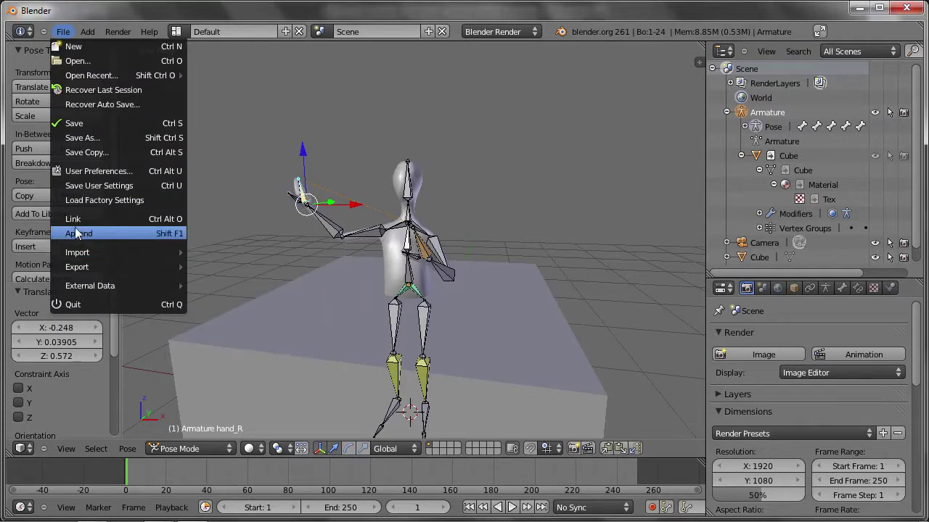
- Append the Sessel object from scene_files/wohnzimmer_lichtsetup_v04.blend via File > Append
click(71, 219)
click(210, 105)
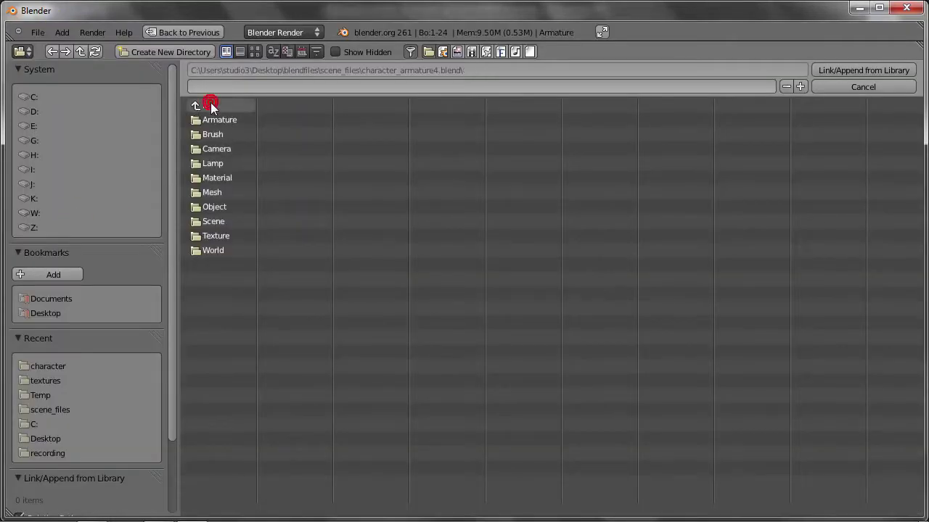
click(211, 105)
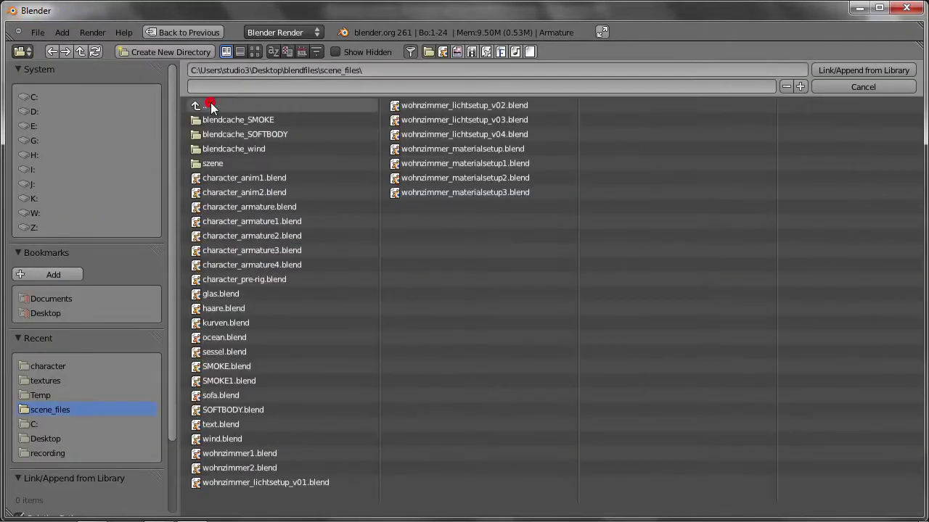
double_click(438, 133)
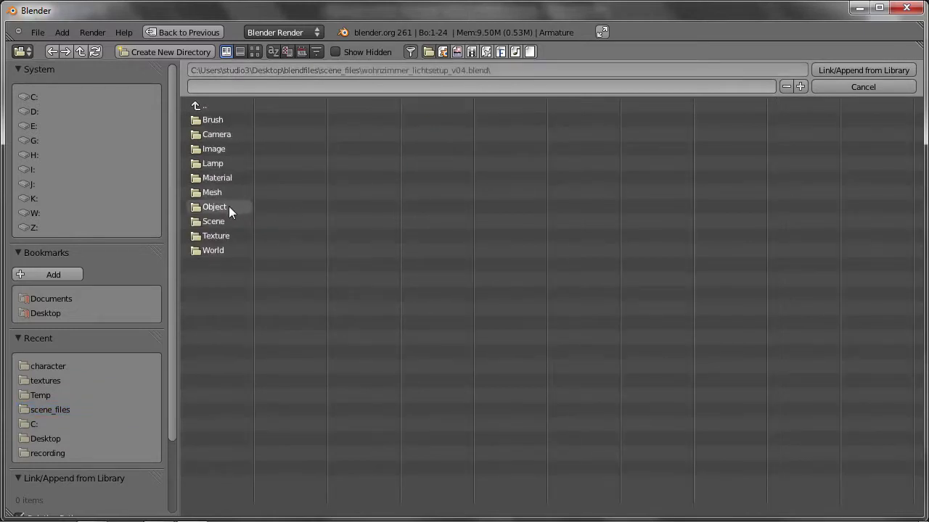
click(204, 206)
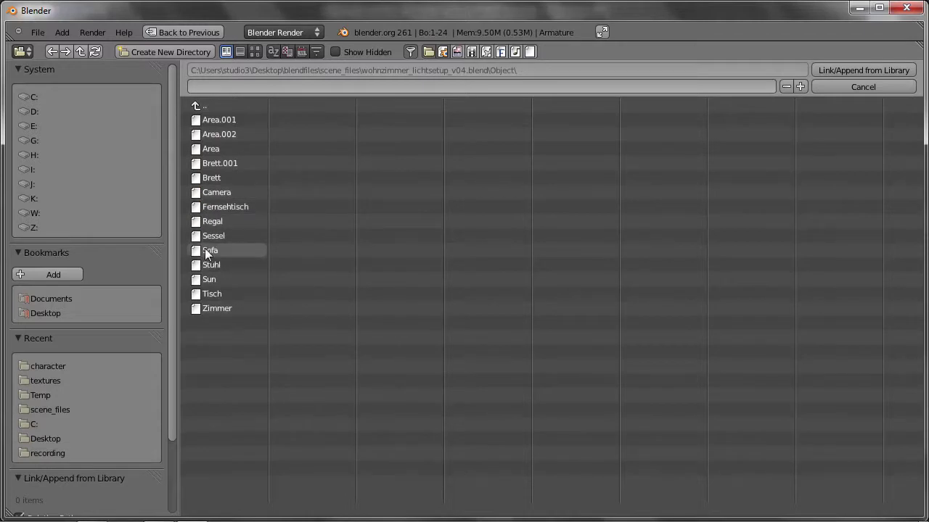
click(209, 236)
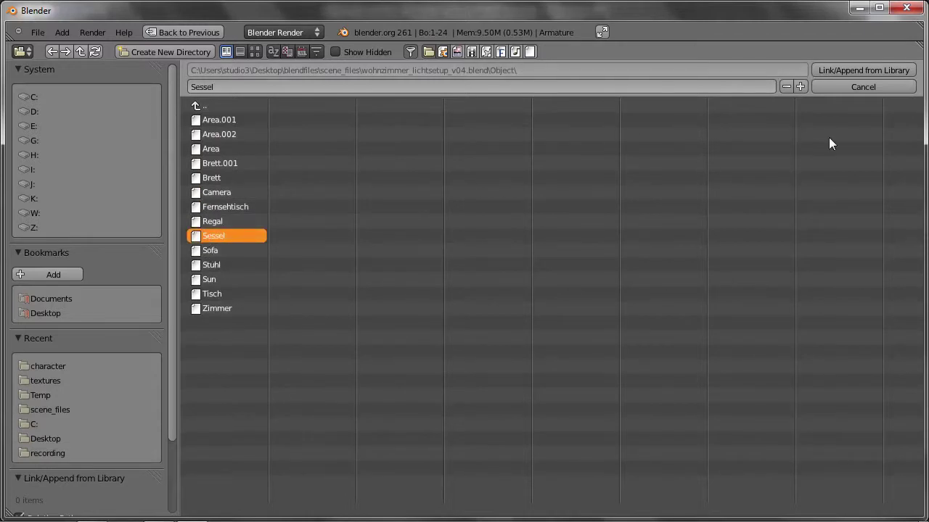
click(863, 69)
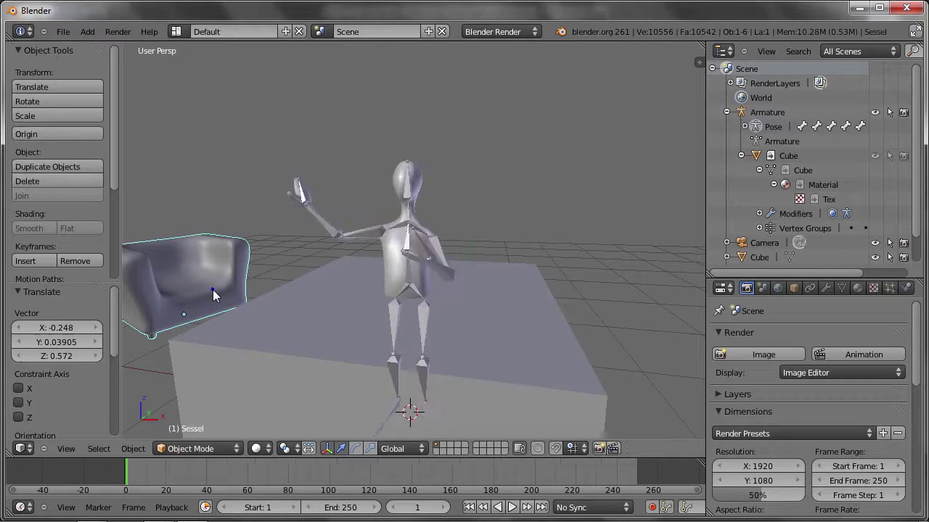
- Zoom out and orbit to a frontal view of Sessel, then call up the Make Local menu
scroll(214, 291, down, 3)
middle_drag(214, 291, 359, 283)
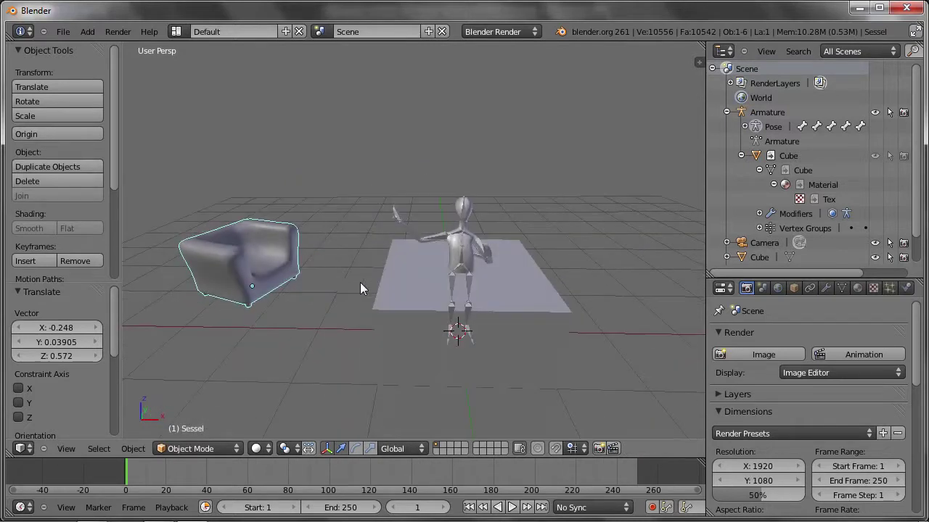
key(g)
key(Escape)
key(l)
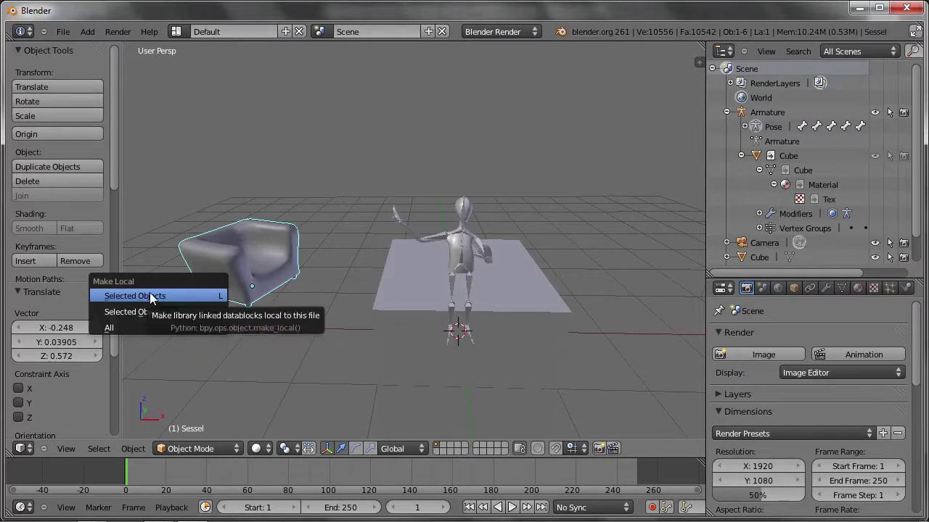
mouse_move(153, 312)
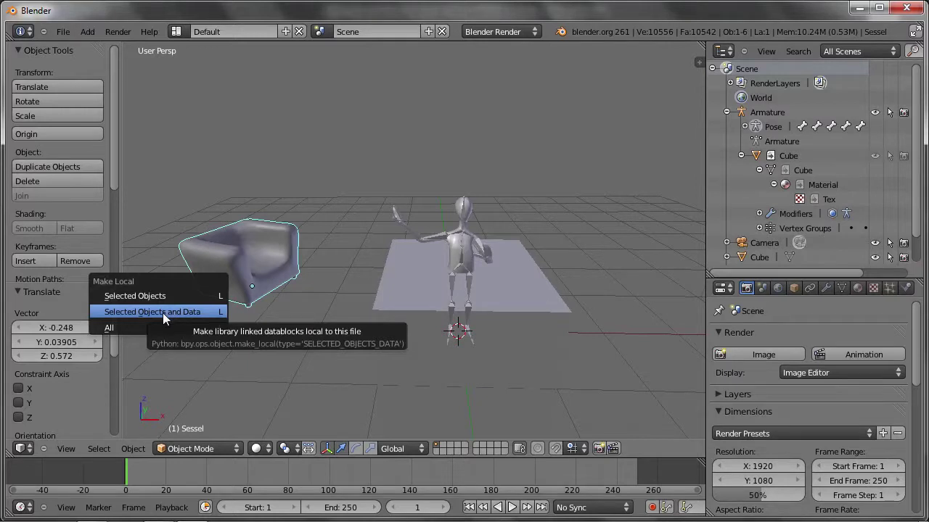
- Make Sessel and its data local, then shift it along X, Y and X beside the character
click(124, 300)
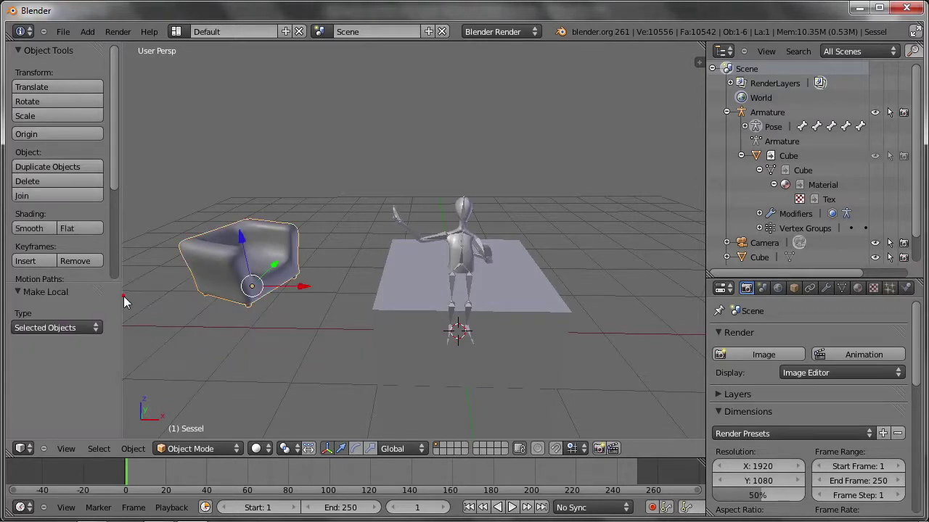
drag(285, 292, 304, 287)
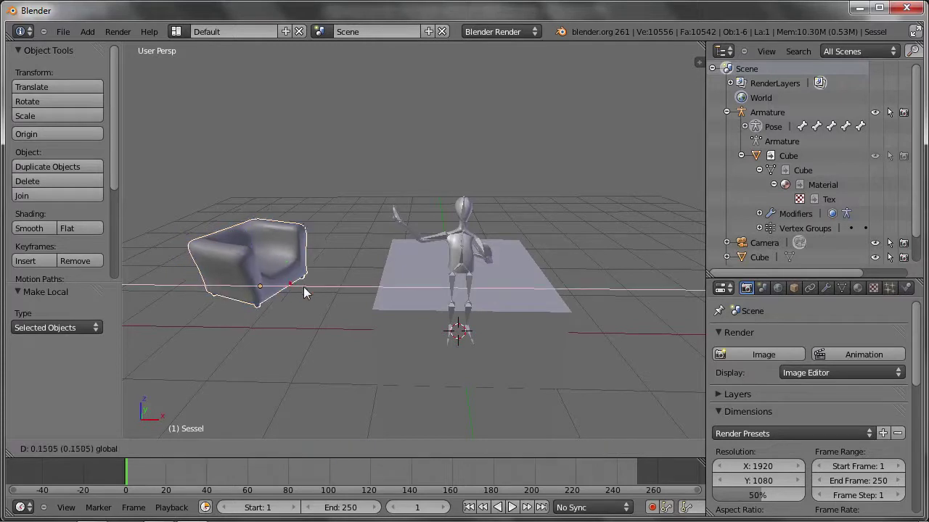
click(341, 290)
key(g)
key(y)
click(271, 338)
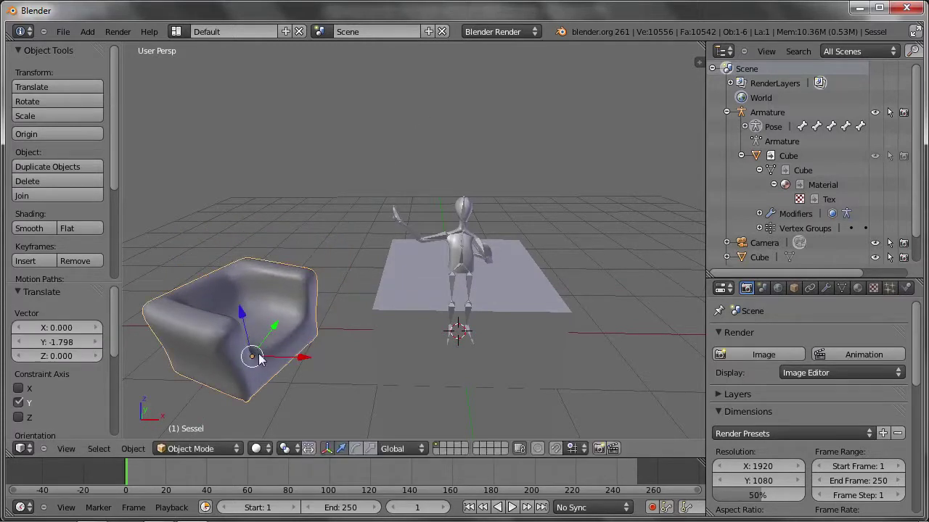
key(g)
key(x)
click(321, 360)
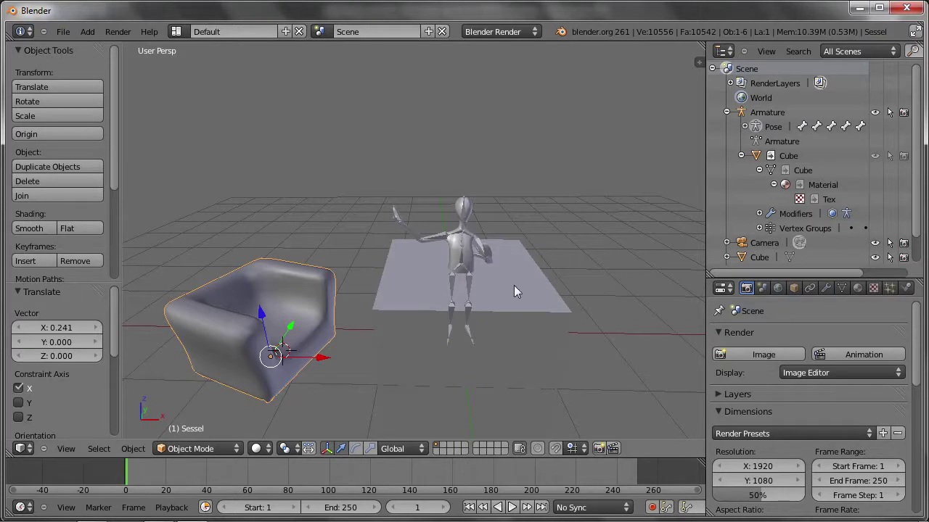
- Enlarge the Outliner and expand Sessel to show its Cube.003 mesh and modifiers
mouse_move(759, 278)
mouse_down()
mouse_move(772, 328)
mouse_move(772, 421)
mouse_up()
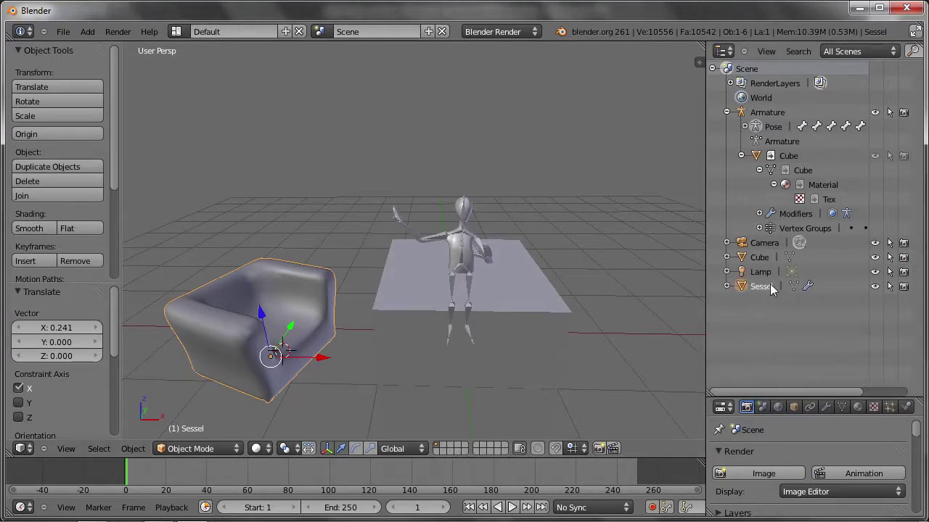
click(726, 287)
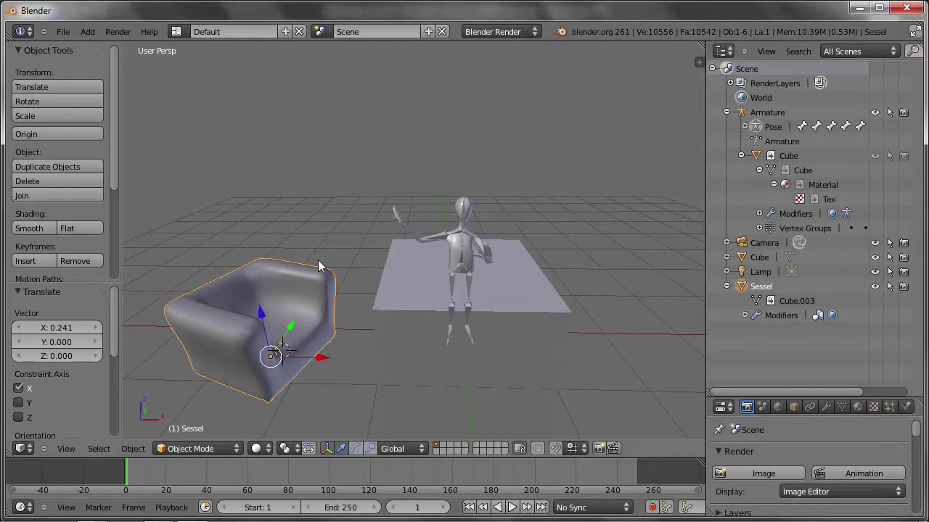
click(70, 33)
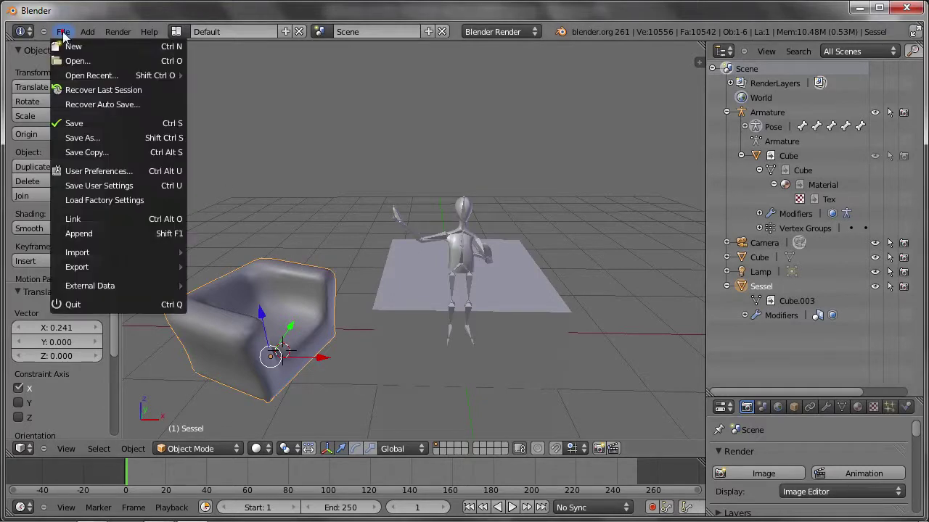
- Save the scene as linktest.blend, then bring up the Open browser and recent files list
click(85, 137)
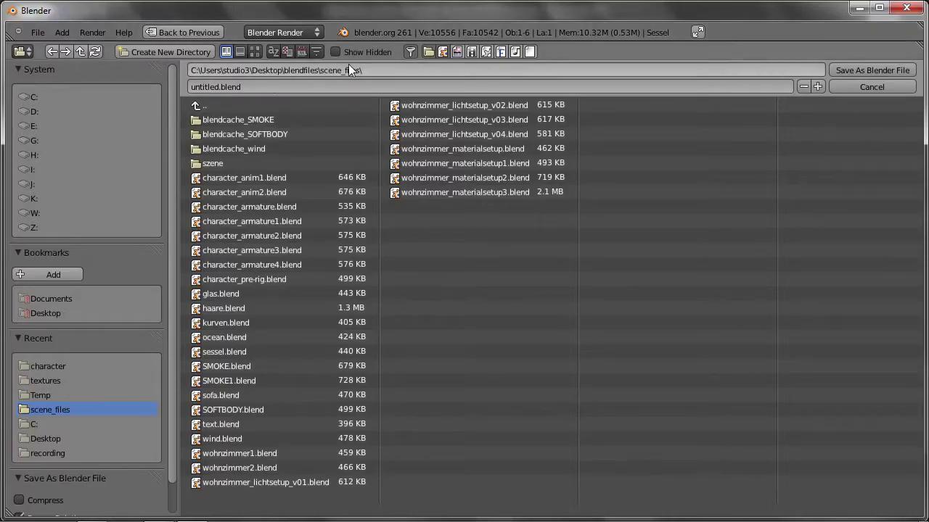
click(270, 84)
text(linktest)
key(Return)
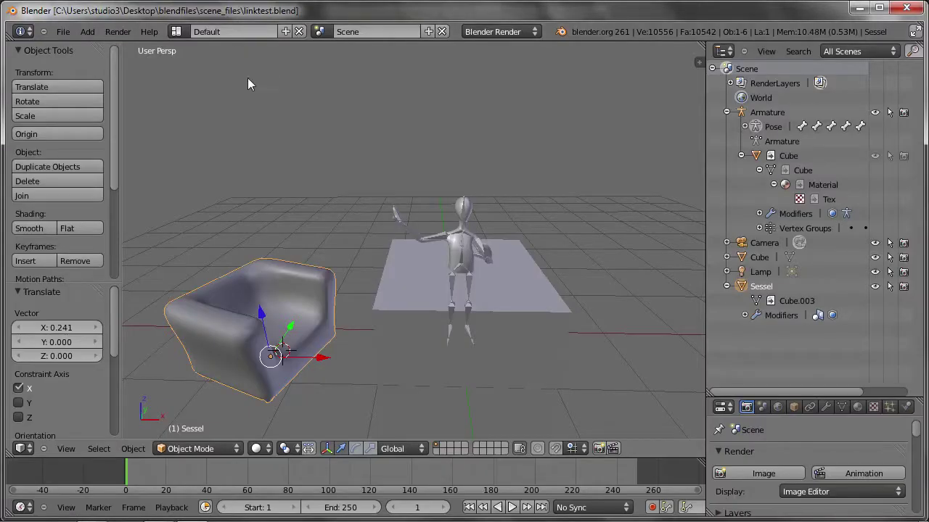
key(ctrl+o)
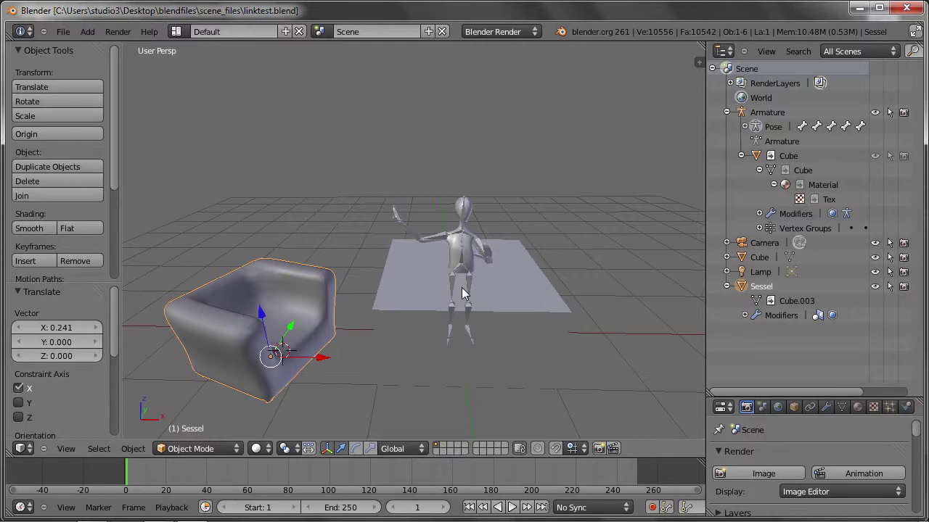
click(64, 31)
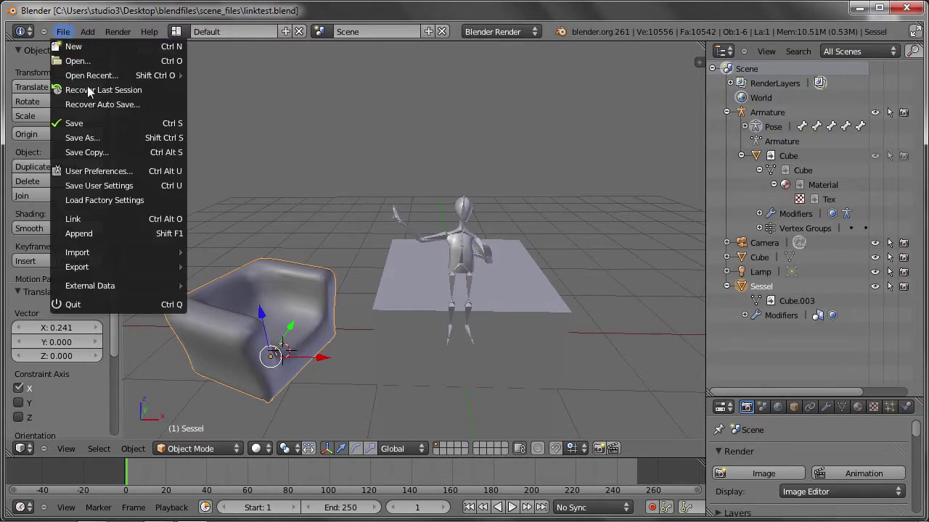
mouse_move(91, 76)
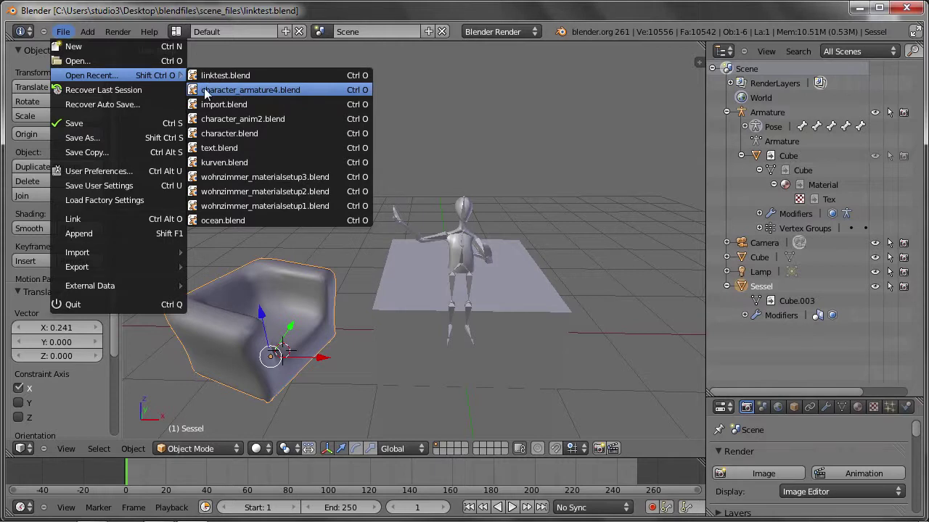
- Open character_armature4.blend and snap the 3D cursor to the head bone 'kopf'
click(266, 92)
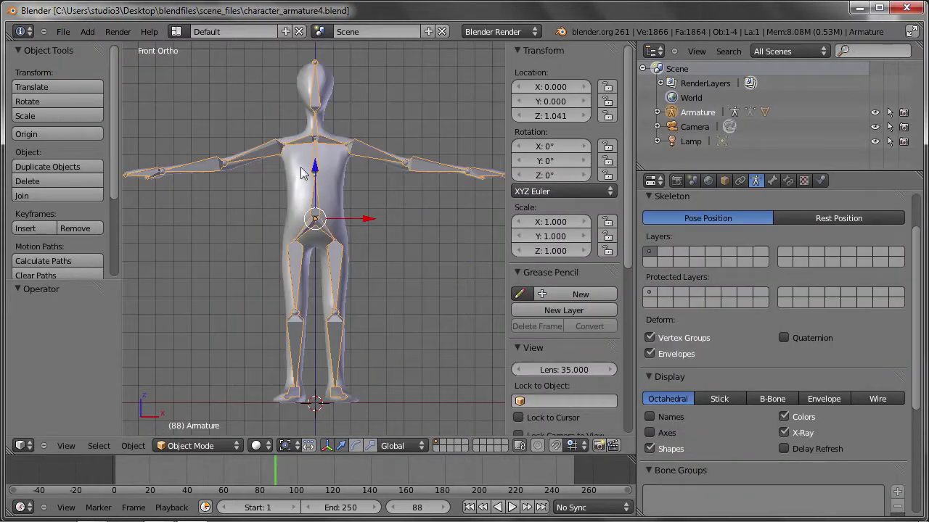
shift+scroll(335, 145, up, 4)
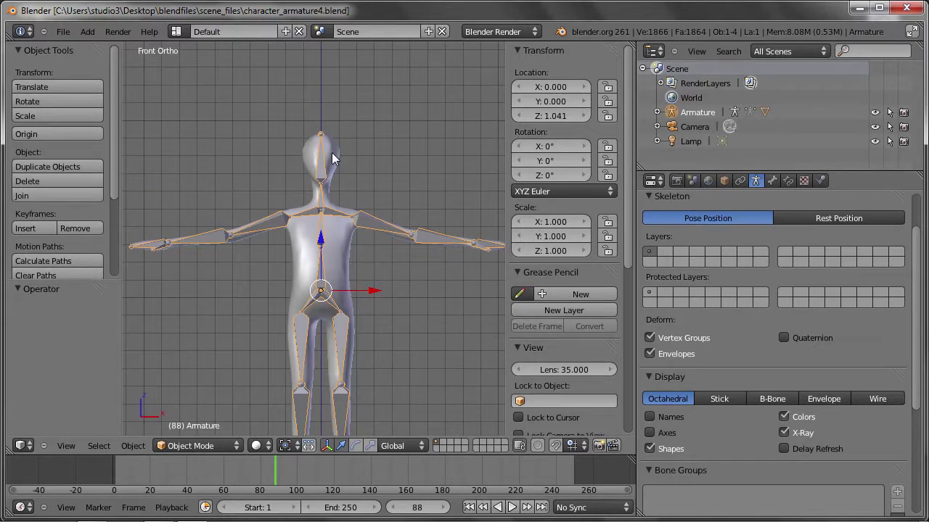
key(Tab)
right_click(322, 154)
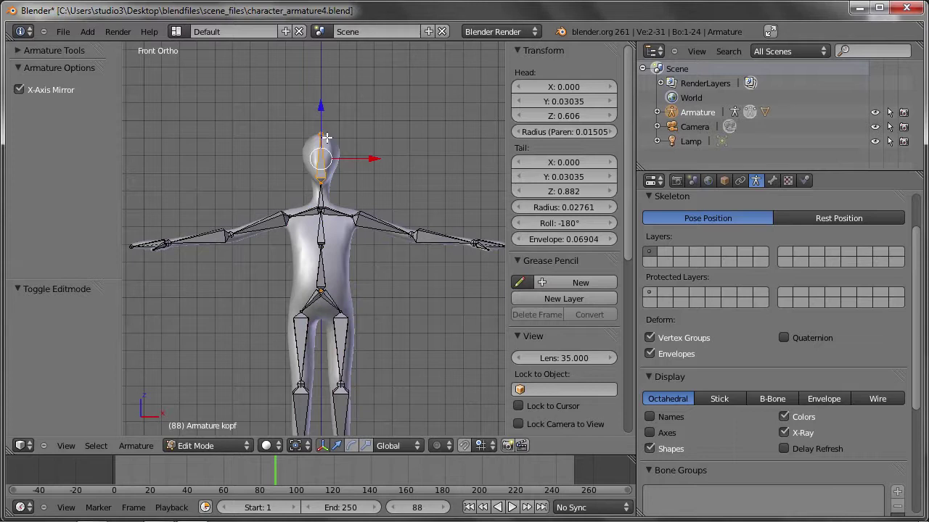
key(shift+s)
click(326, 148)
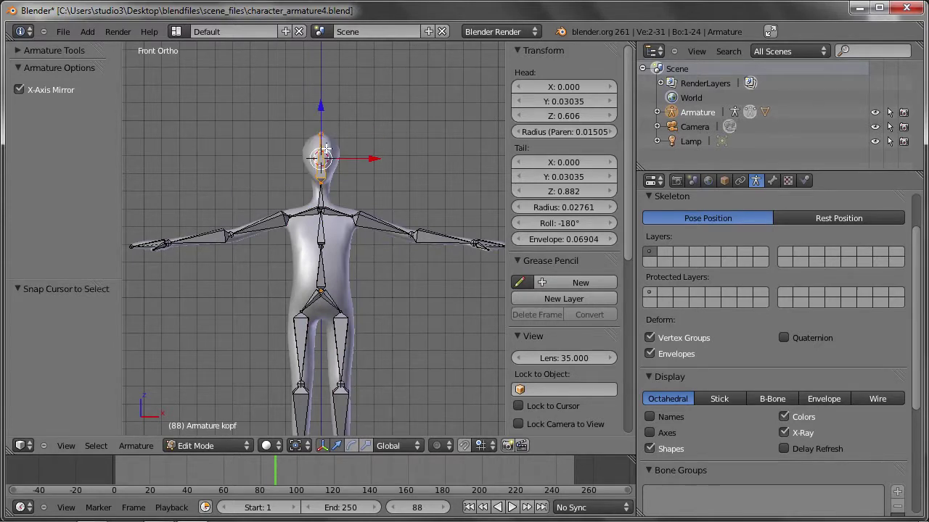
key(Tab)
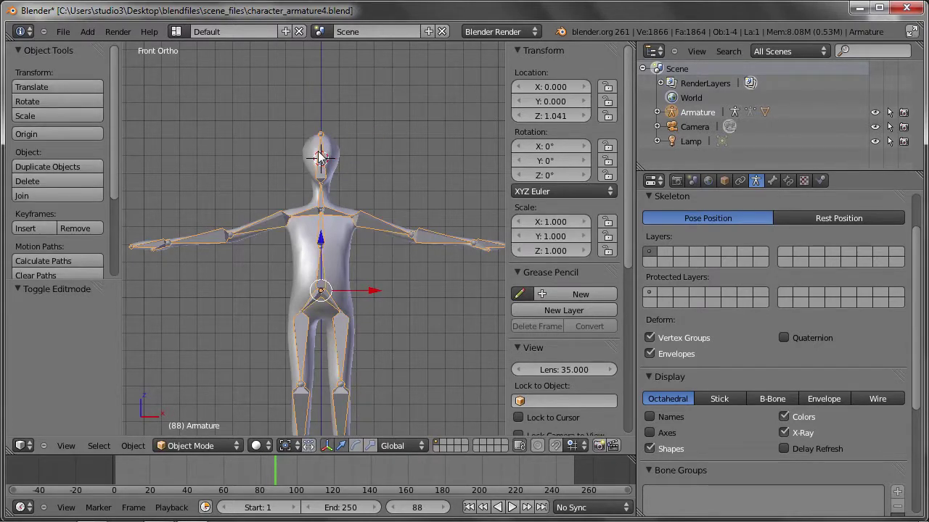
key(shift+a)
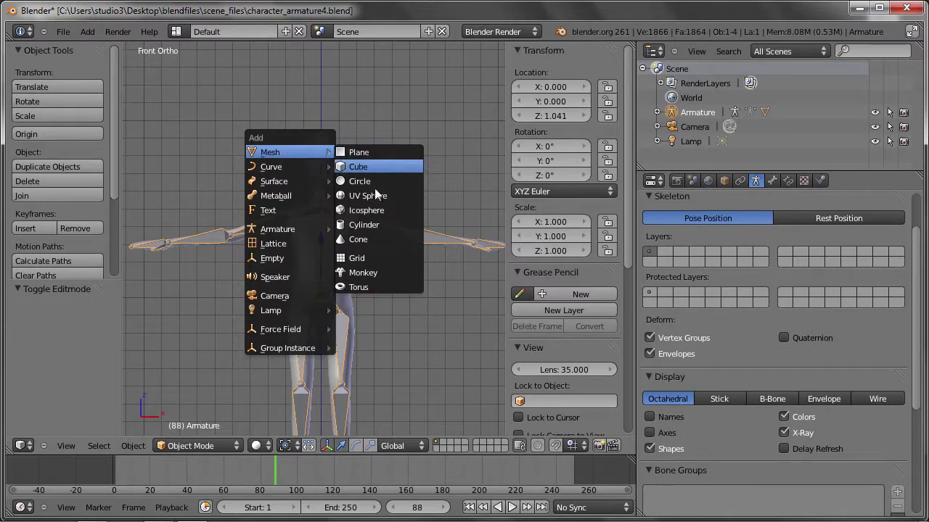
- Add a cylinder at the head, scale it down to 0.107 and raise it onto the head
click(378, 224)
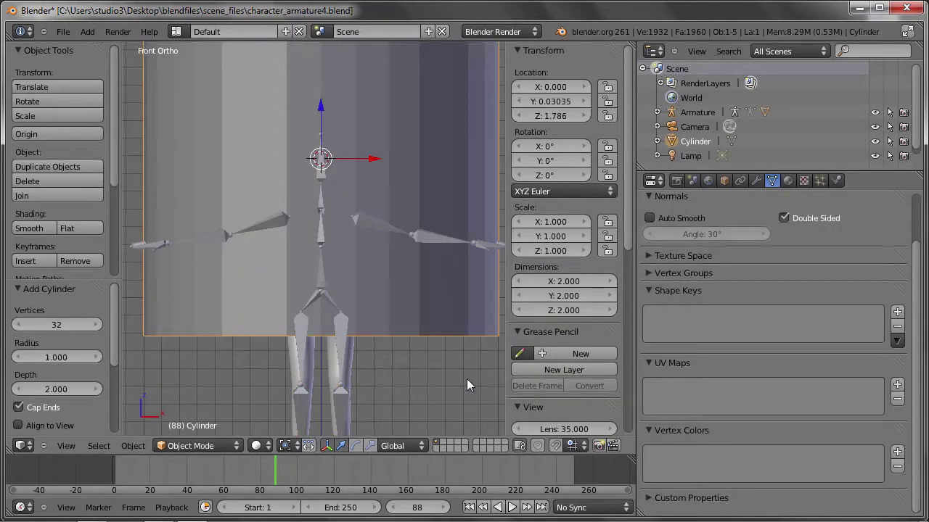
key(s)
click(345, 187)
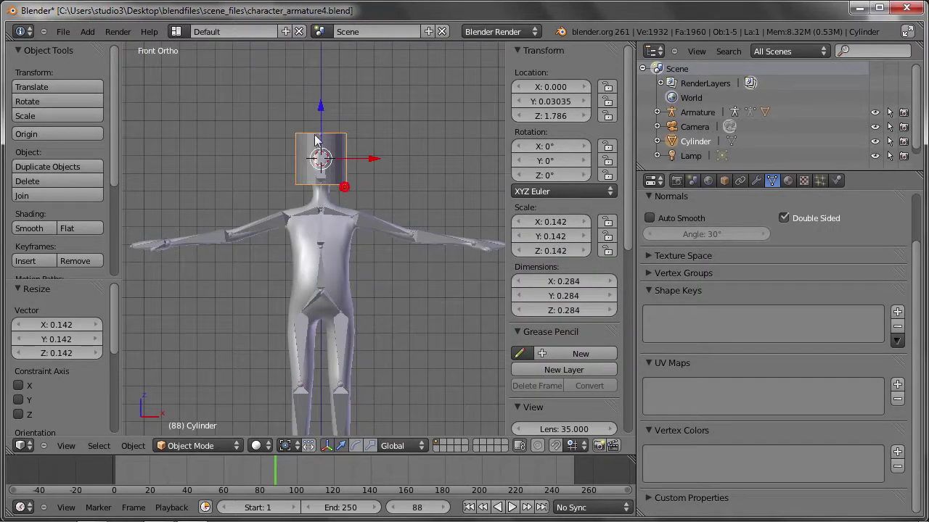
key(g)
key(z)
click(319, 102)
scroll(367, 196, up, 2)
key(s)
click(378, 238)
key(g)
key(z)
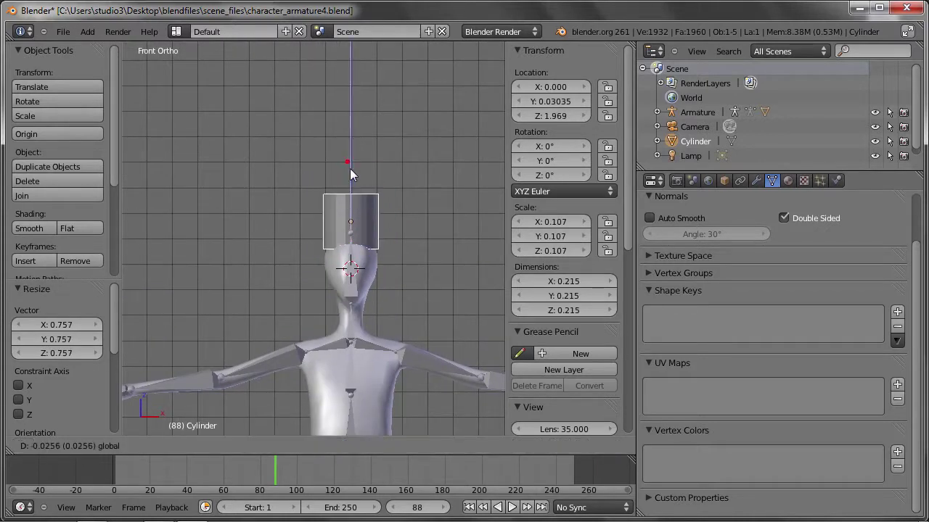
click(351, 170)
- In Edit Mode, extrude and widen the cylinder's bottom loop into a brim
key(Tab)
scroll(341, 248, up, 5)
key(z)
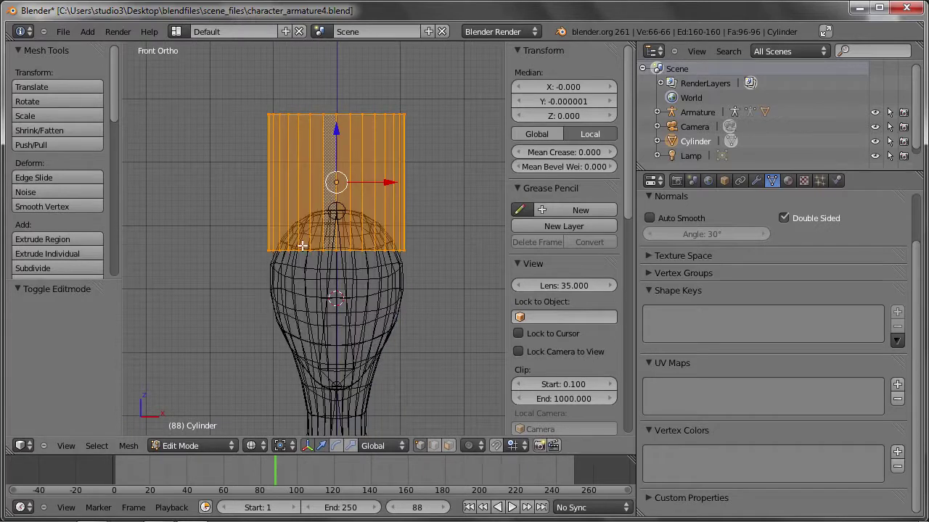
scroll(303, 246, up, 2)
alt+right_click(309, 256)
scroll(330, 265, down, 2)
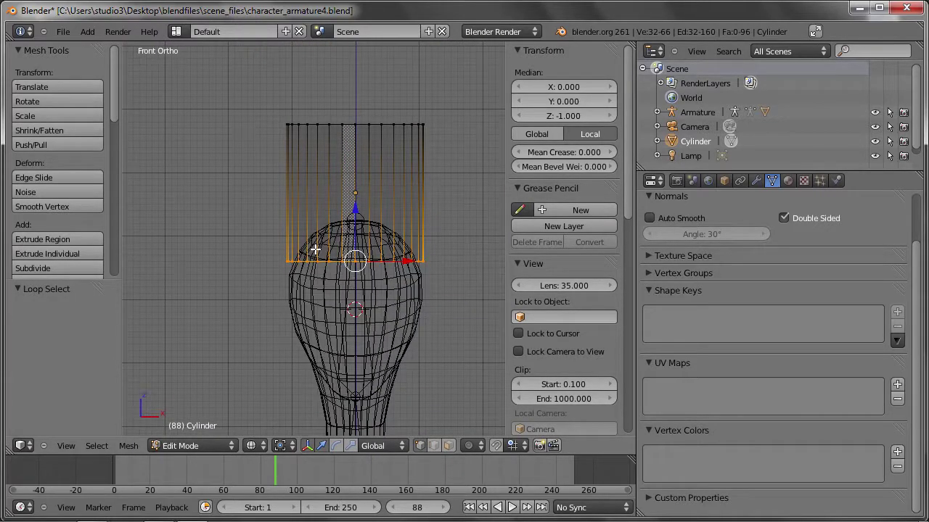
drag(231, 219, 499, 342)
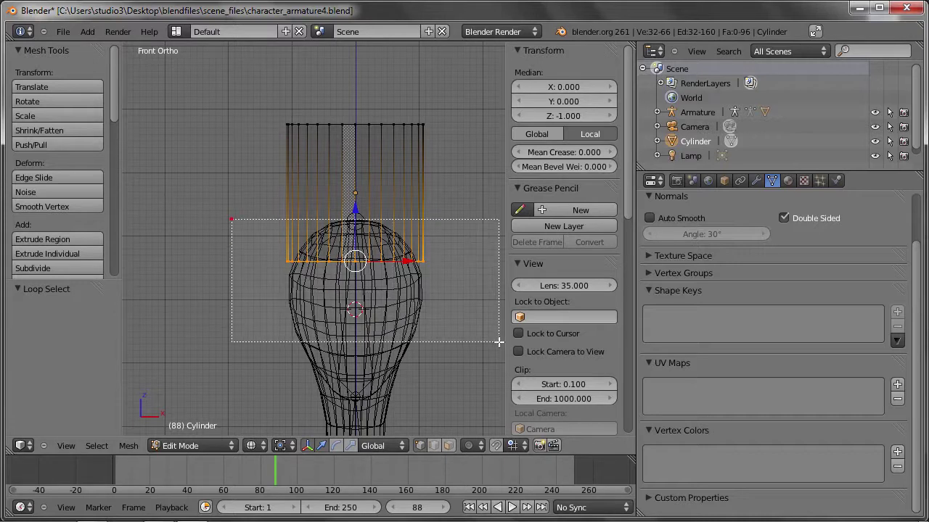
key(e)
right_click(291, 317)
key(s)
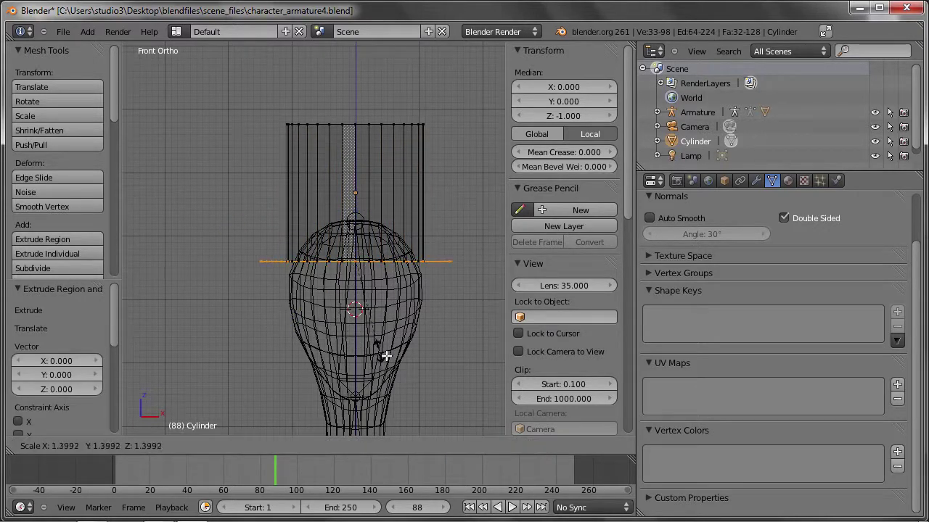
click(437, 388)
key(e)
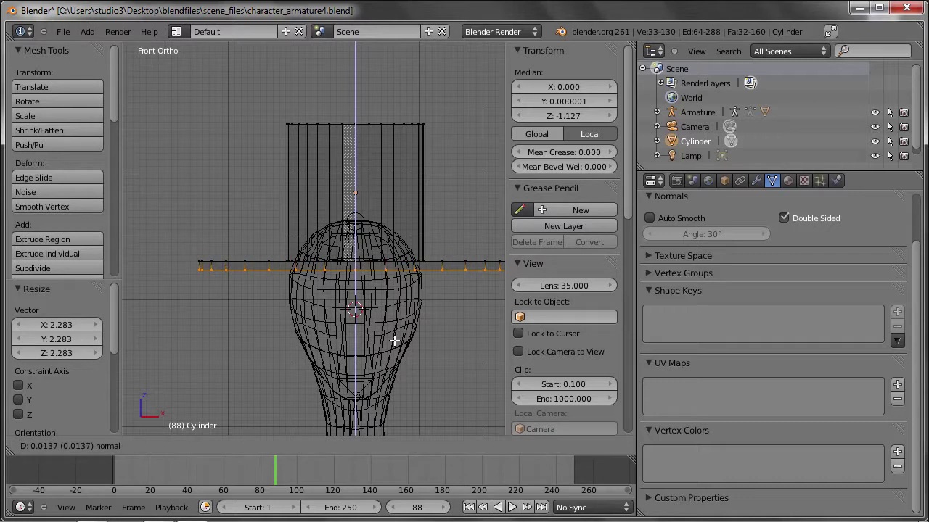
click(392, 337)
- Reposition the hat on the head, shifting it along the Y axis
key(Tab)
key(z)
middle_drag(387, 324, 262, 339)
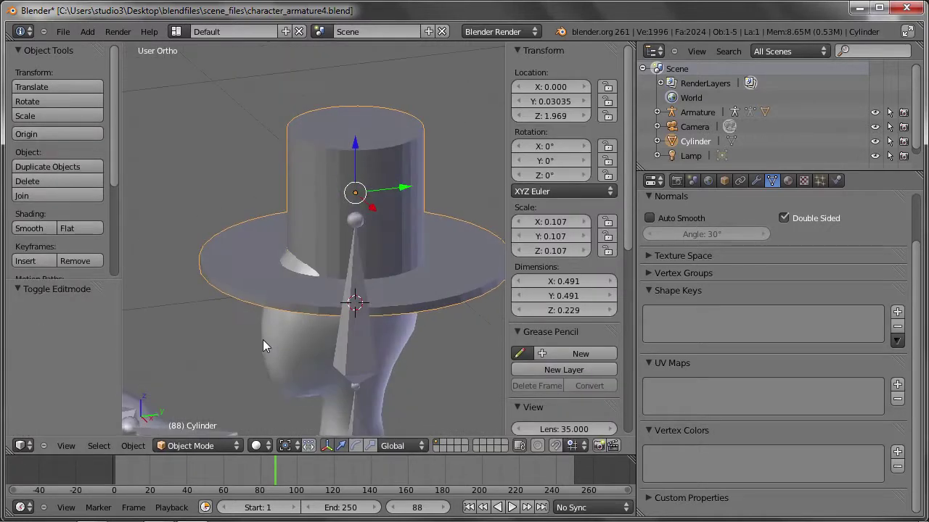
key(g)
click(355, 148)
key(g)
key(y)
click(403, 226)
mouse_move(403, 226)
middle_down()
mouse_move(342, 171)
mouse_move(412, 219)
middle_up()
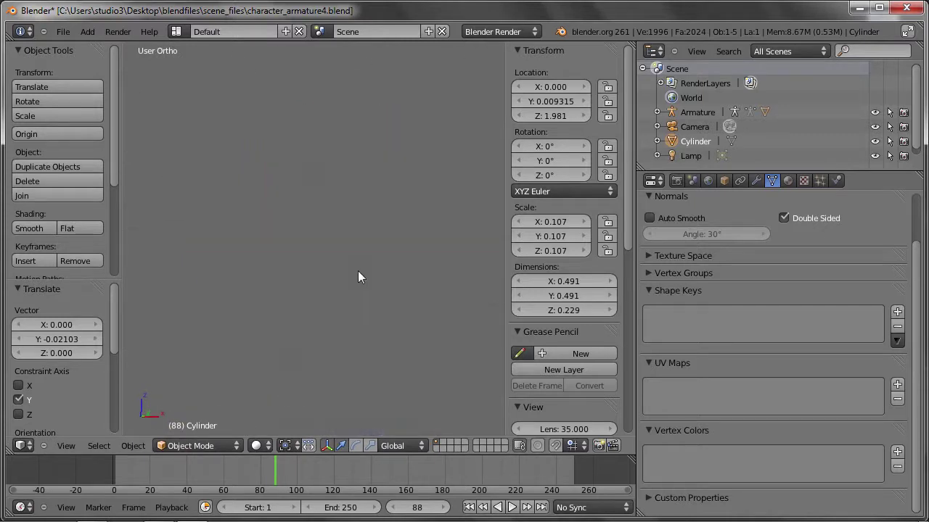
middle_drag(358, 271, 322, 166)
- Lower the hat's top vertices along Z to shorten the crown
key(Tab)
key(z)
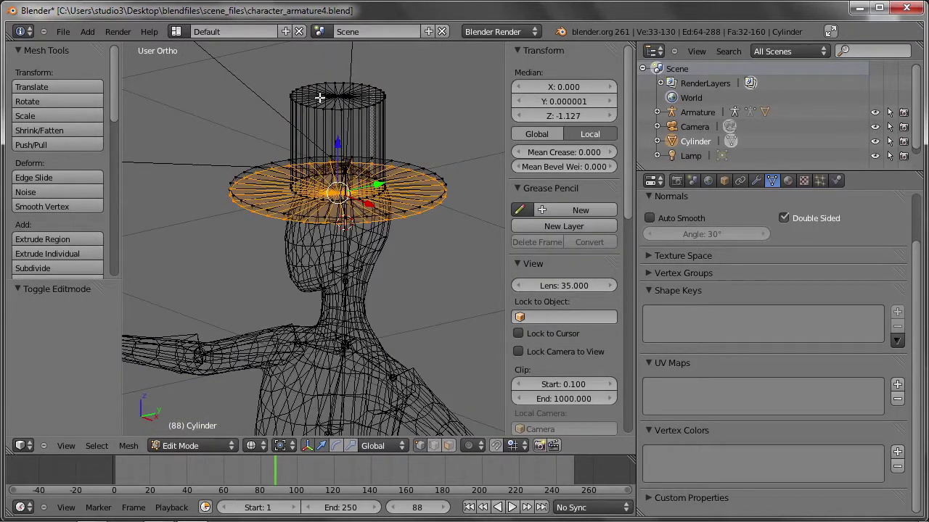
key(a)
key(b)
drag(262, 66, 446, 141)
key(g)
key(z)
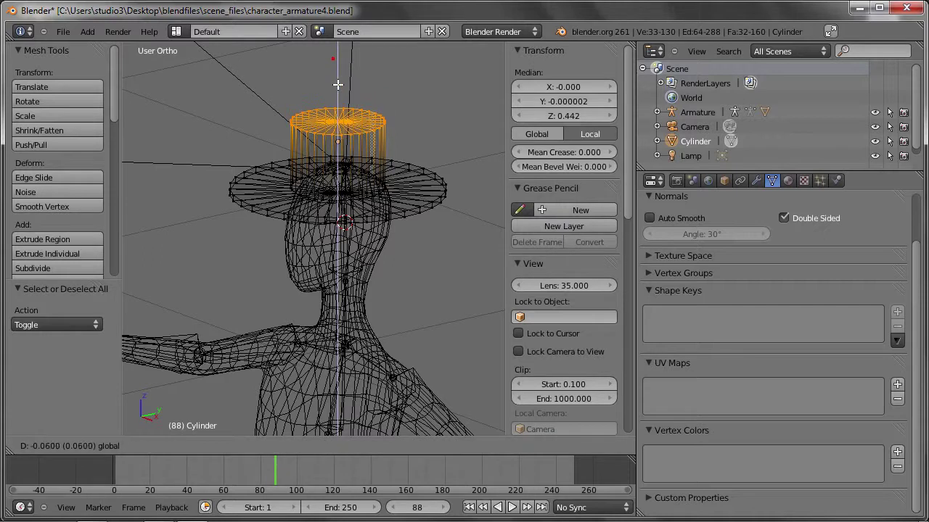
click(334, 61)
- Add a loop cut around the crown and taper the top inward
key(ctrl+r)
click(347, 149)
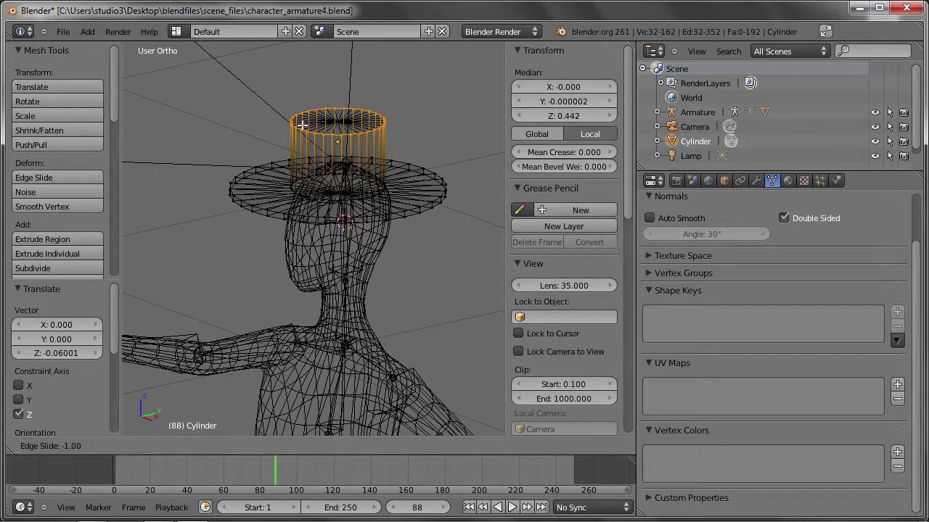
click(296, 106)
key(a)
middle_drag(296, 106, 285, 109)
key(b)
drag(259, 82, 408, 145)
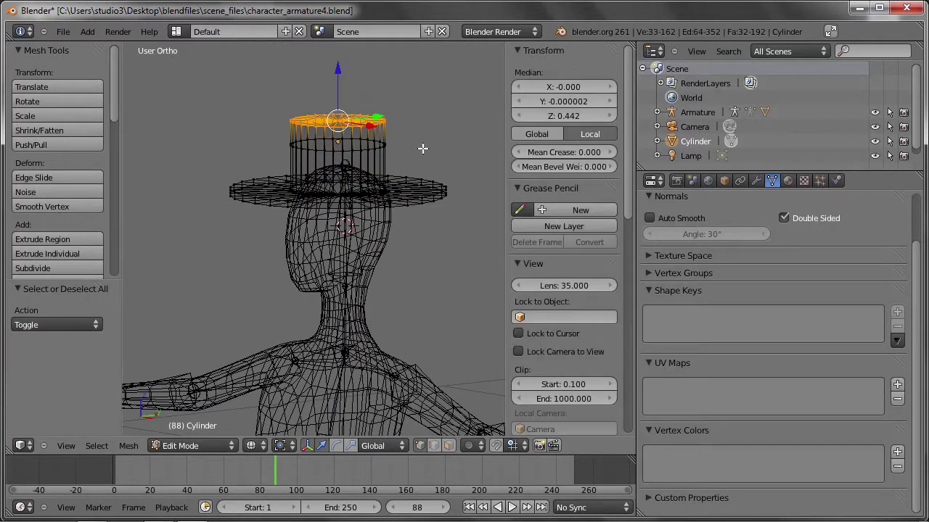
key(s)
click(416, 152)
key(Tab)
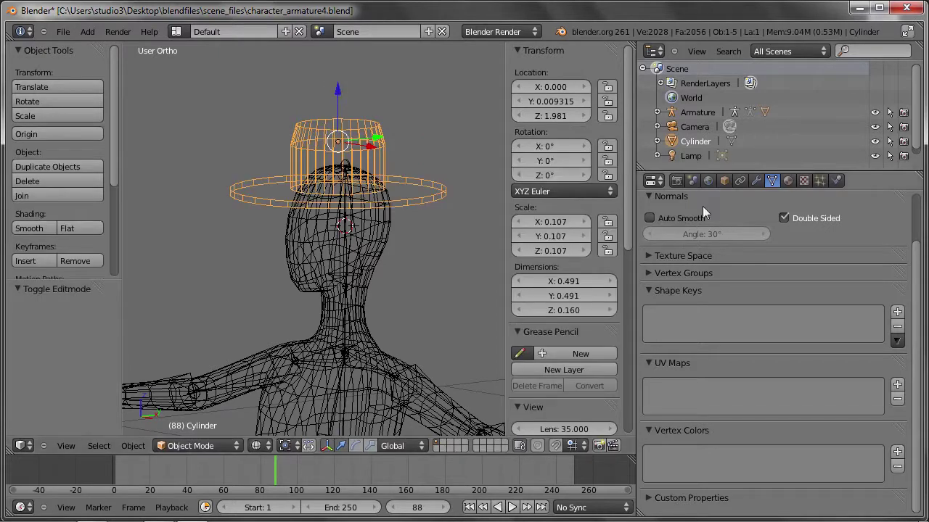
- Add a Subdivision Surface modifier to the hat and shade it smooth
click(755, 181)
click(711, 248)
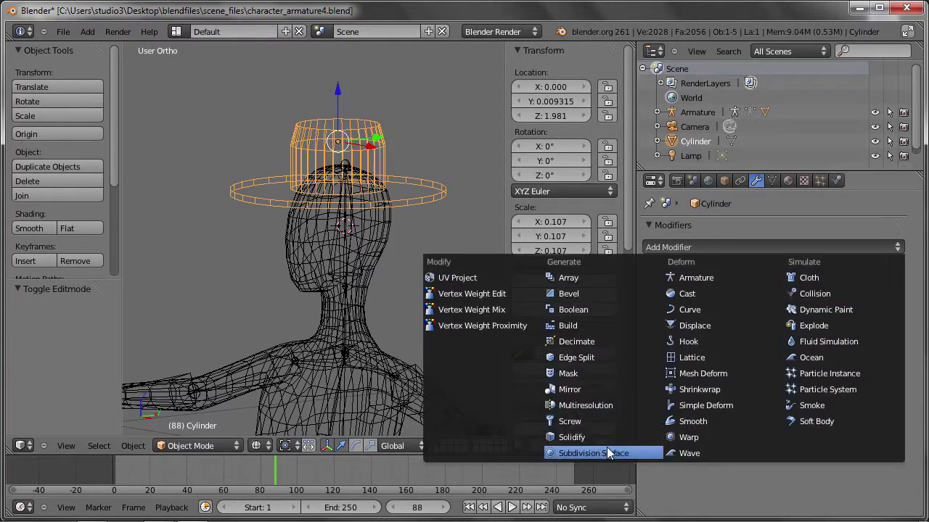
click(580, 448)
click(59, 224)
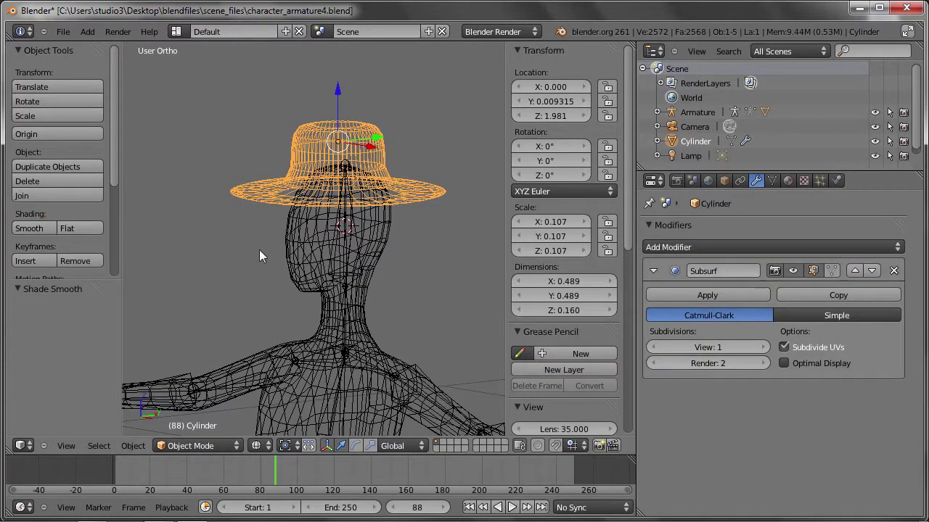
key(z)
- Lower the hat along Z to 1.958 so it rests on the character's head
mouse_move(349, 188)
middle_down()
mouse_move(228, 262)
mouse_move(118, 231)
mouse_move(198, 230)
mouse_move(323, 128)
middle_up()
drag(338, 90, 338, 102)
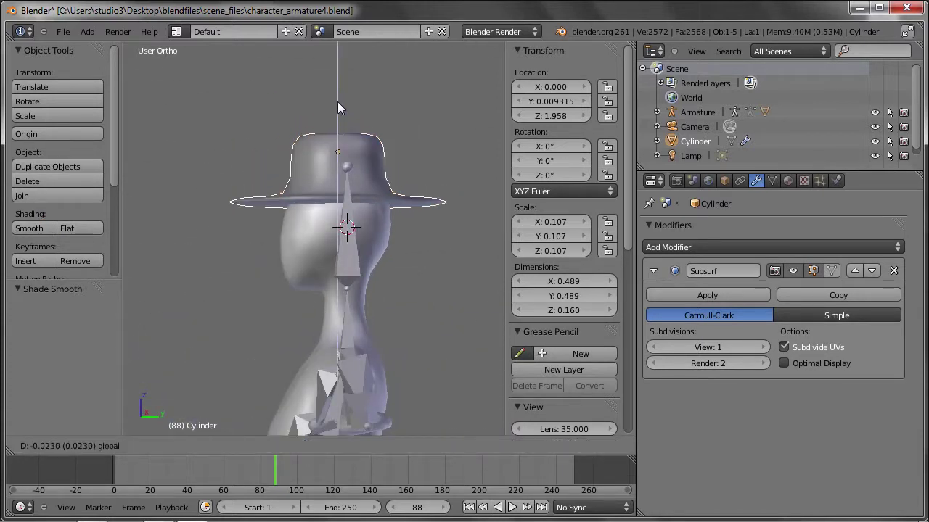
mouse_move(337, 101)
middle_down()
mouse_move(451, 231)
mouse_move(365, 215)
mouse_move(303, 236)
middle_up()
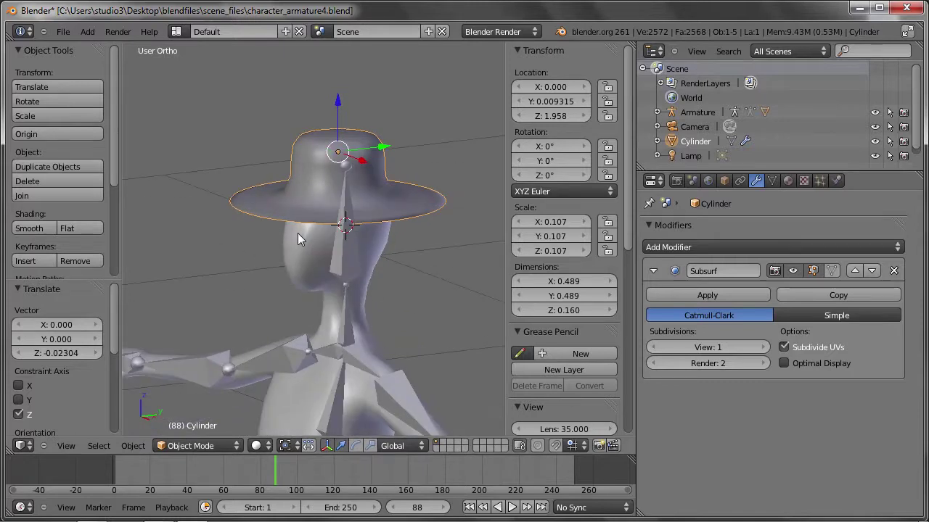
right_click(345, 259)
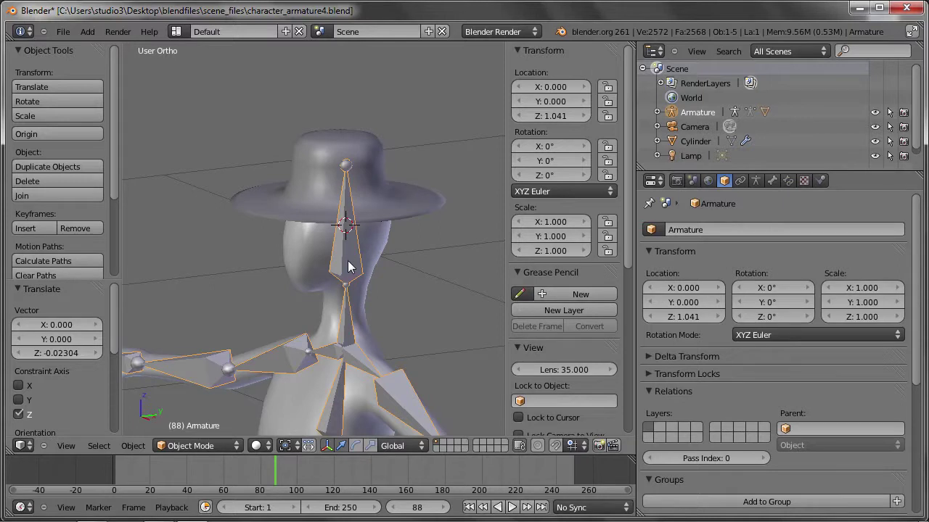
- In Pose Mode, parent the hat to the armature's kopf bone with Bone parenting
key(ctrl+Tab)
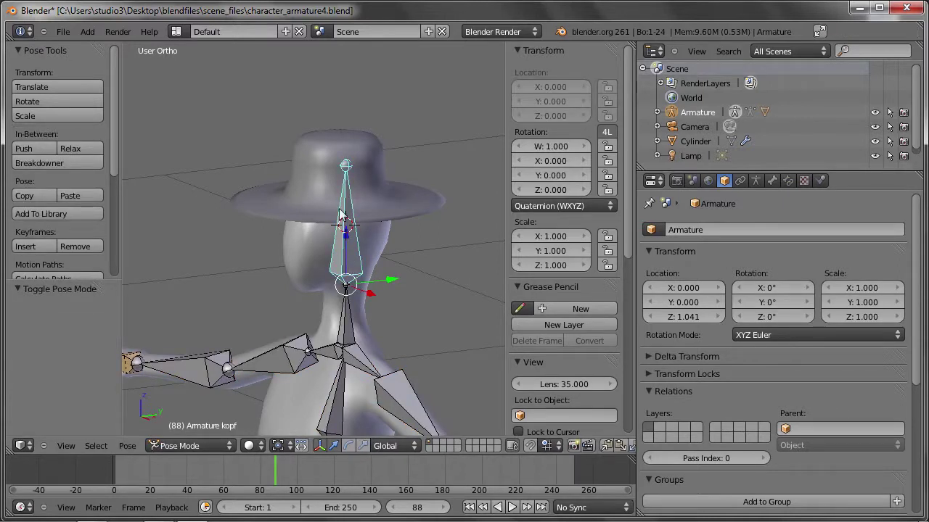
right_click(337, 142)
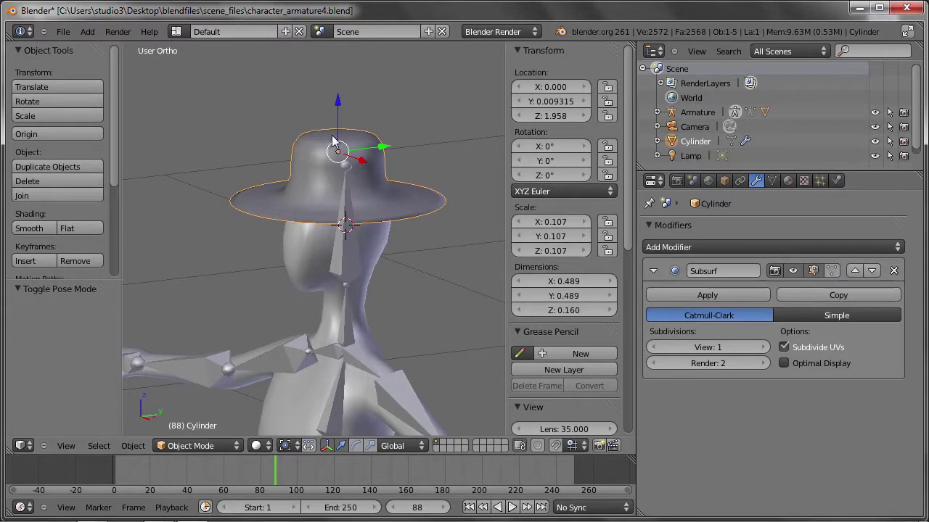
right_click(347, 256)
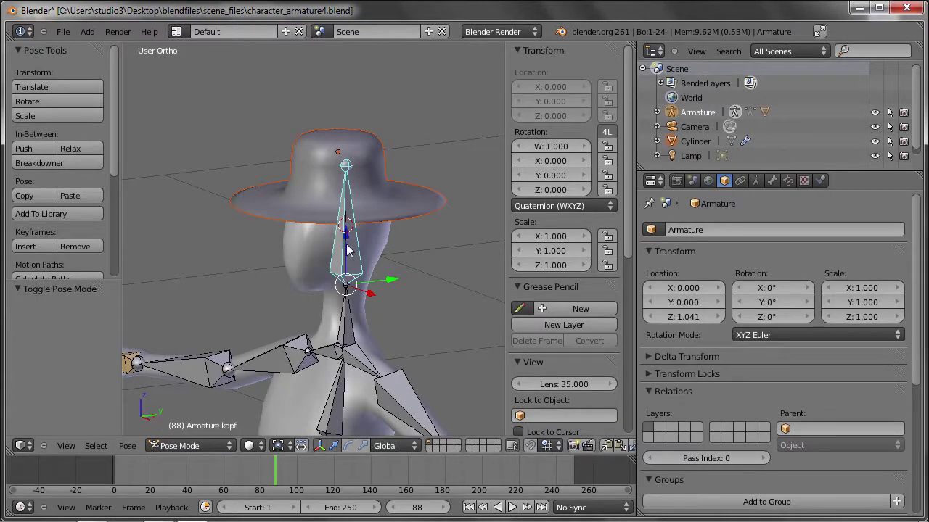
key(ctrl+p)
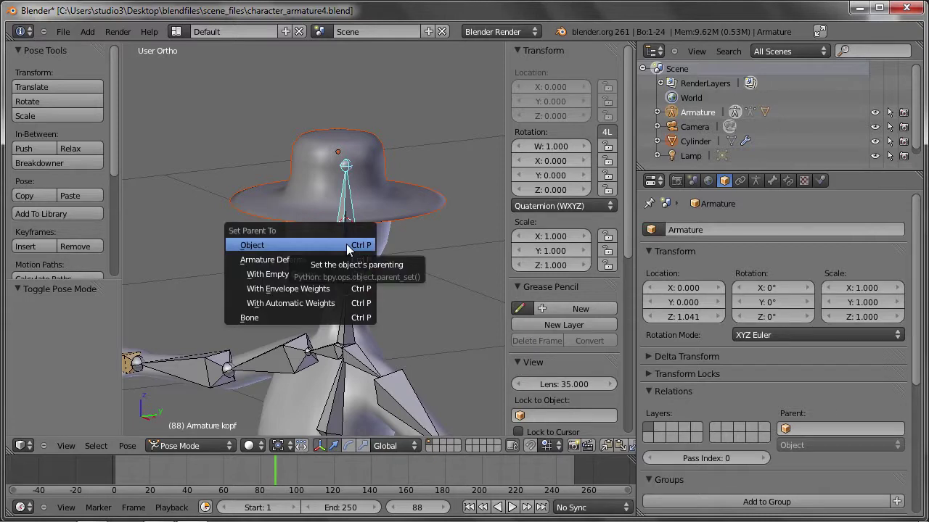
click(283, 317)
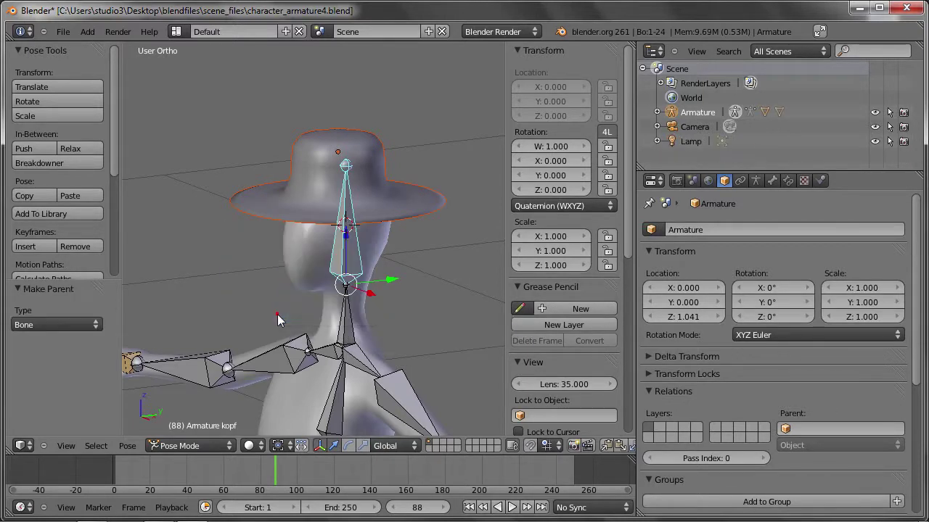
- Rotate the kopf bone to test that the hat follows the head
right_click(342, 253)
key(r)
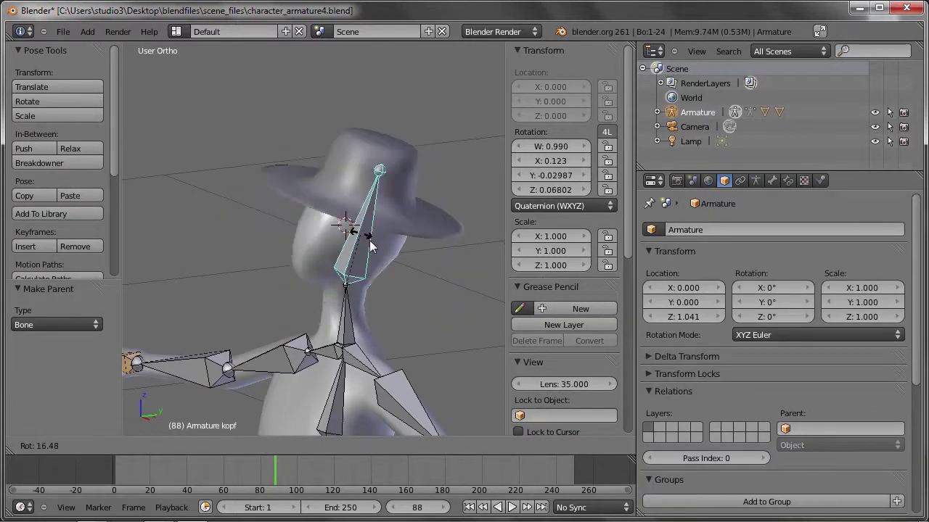
click(371, 247)
right_click(310, 223)
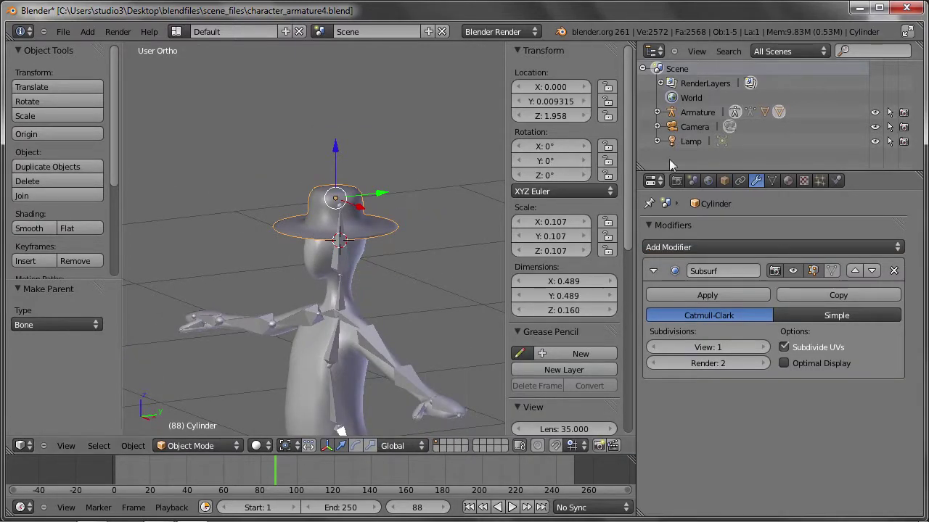
scroll(538, 356, down, 5)
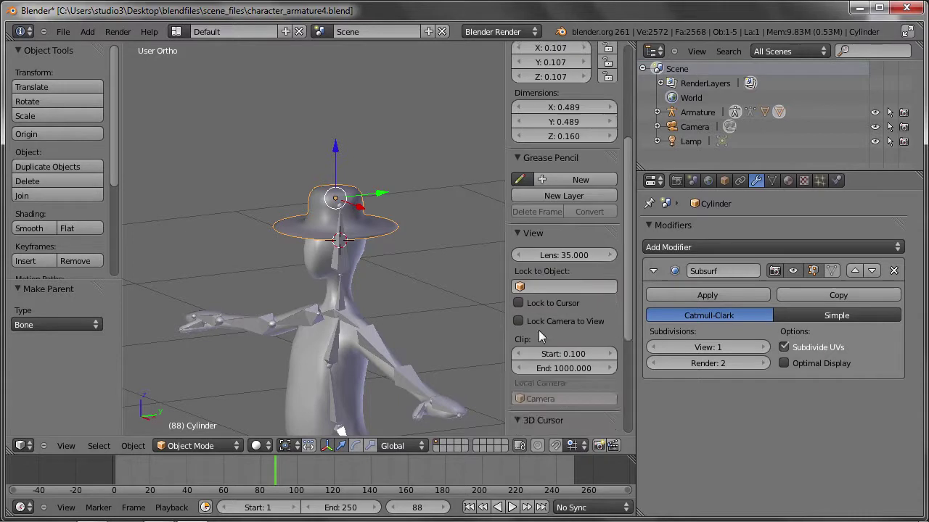
- Rename the Cylinder hat object to Zylinder in the Item field
scroll(538, 335, down, 4)
click(571, 384)
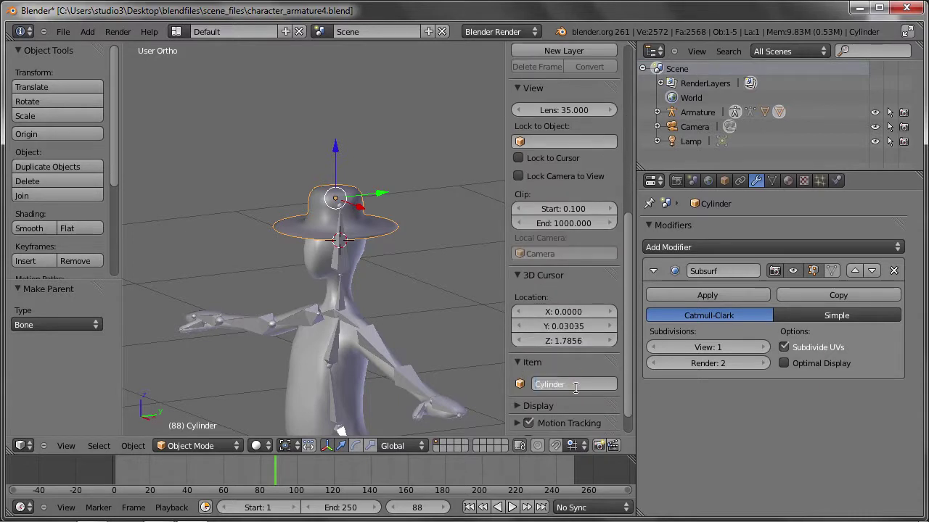
text(zylinder)
key(Return)
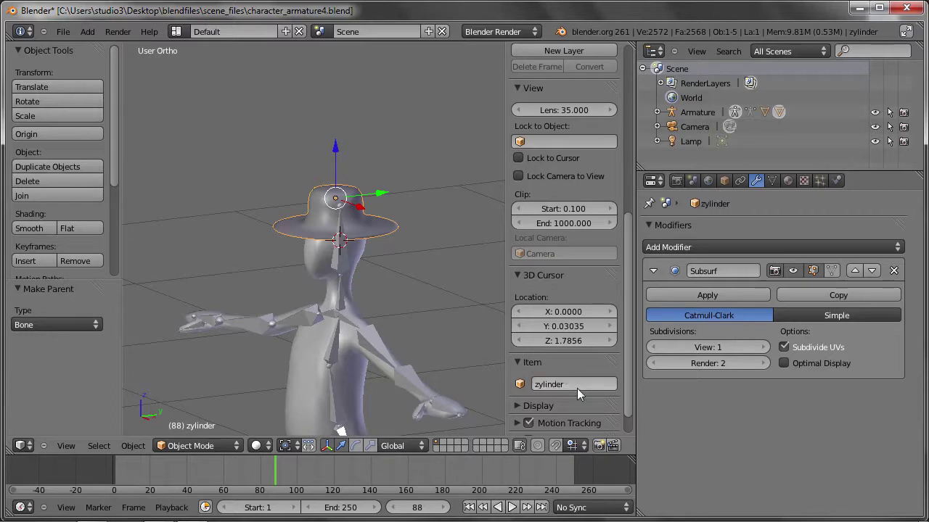
click(578, 390)
text(Zylinder)
key(Return)
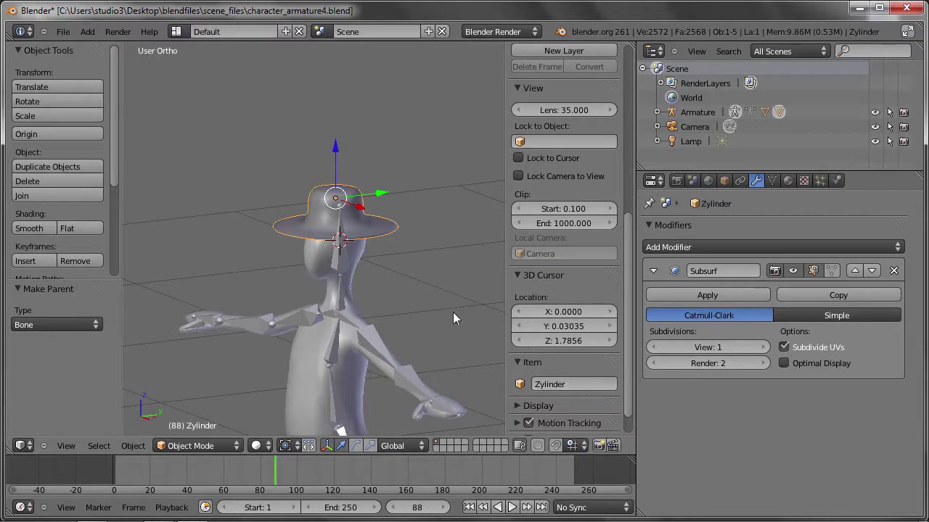
- Save the character file over the existing one and switch to front view
key(ctrl+s)
click(334, 293)
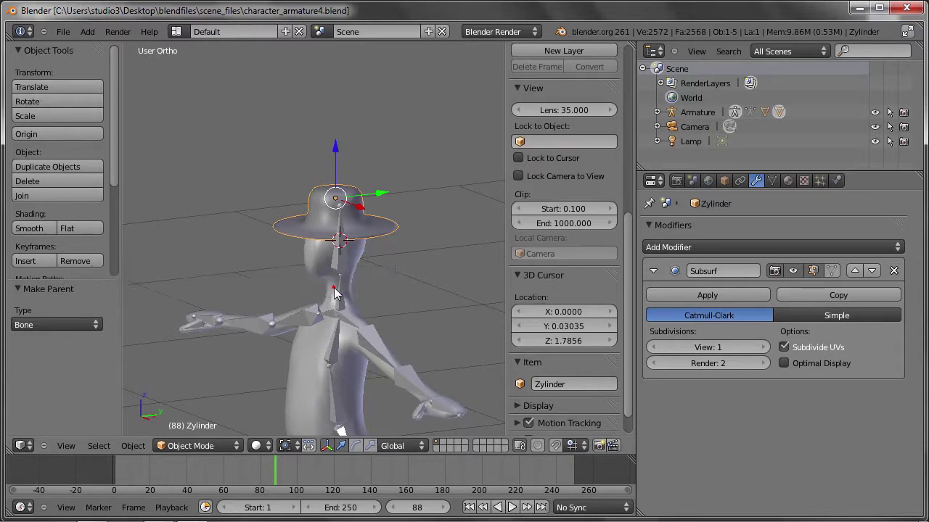
key(KP_1)
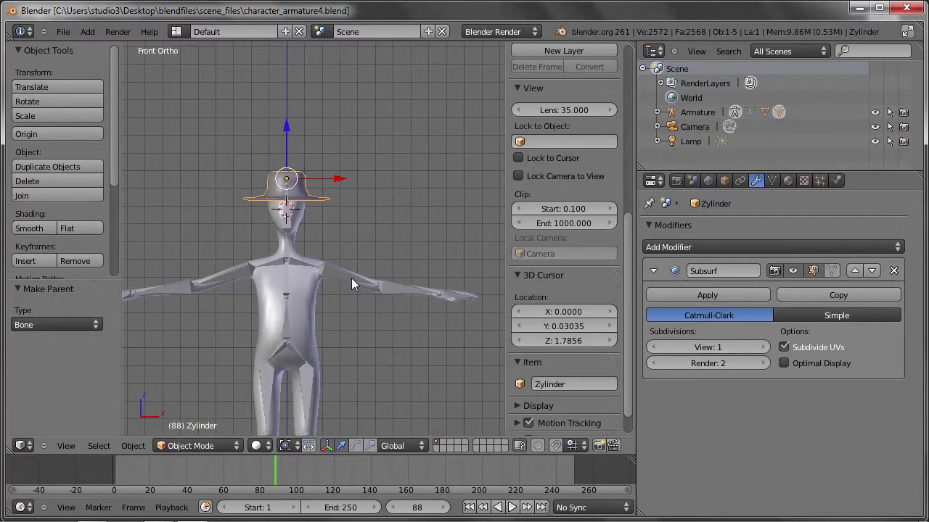
key(ctrl+s)
key(Return)
key(ctrl+n)
- In a fresh start-up scene, link the Cube object from character_armature4.blend
click(345, 317)
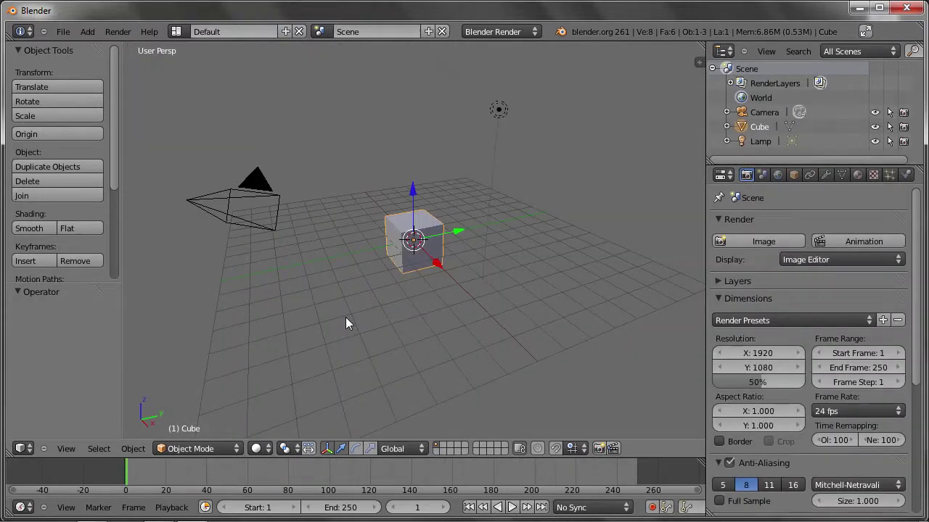
click(63, 32)
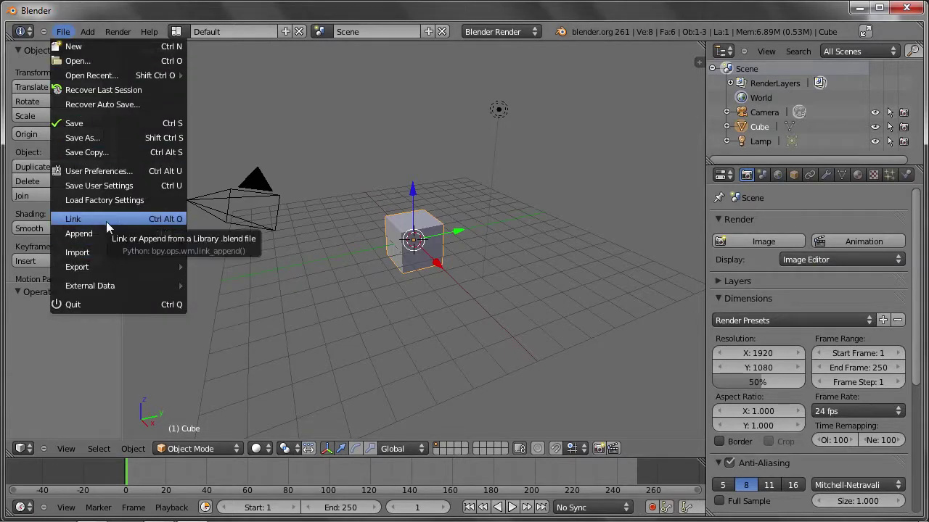
click(106, 221)
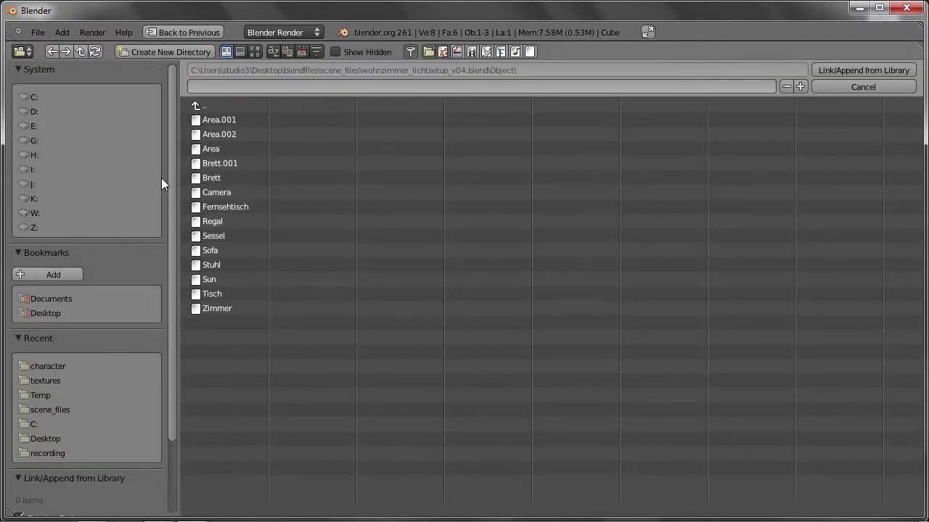
click(197, 105)
click(197, 105)
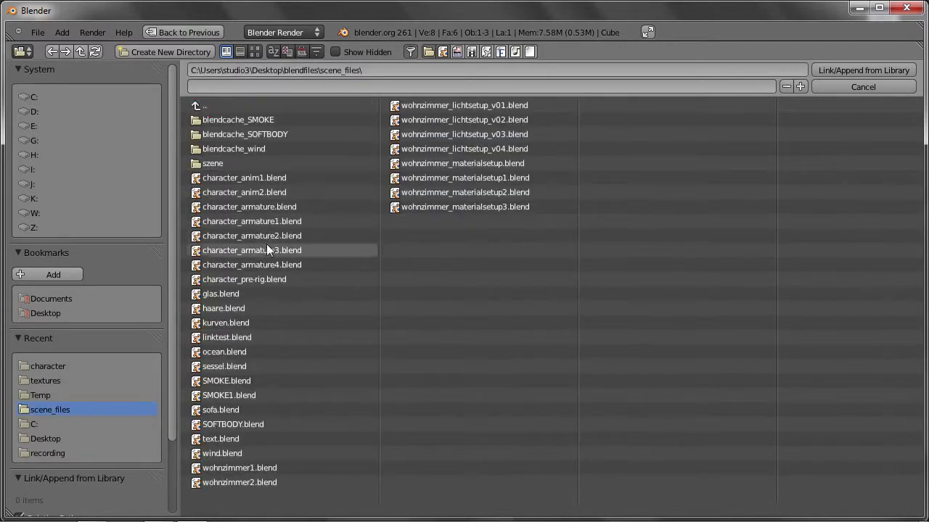
click(266, 263)
click(215, 208)
click(216, 147)
click(869, 69)
- Zoom and orbit the view to inspect the linked character and armature
scroll(458, 204, up, 2)
scroll(436, 203, up, 2)
scroll(409, 201, up, 3)
scroll(408, 202, up, 2)
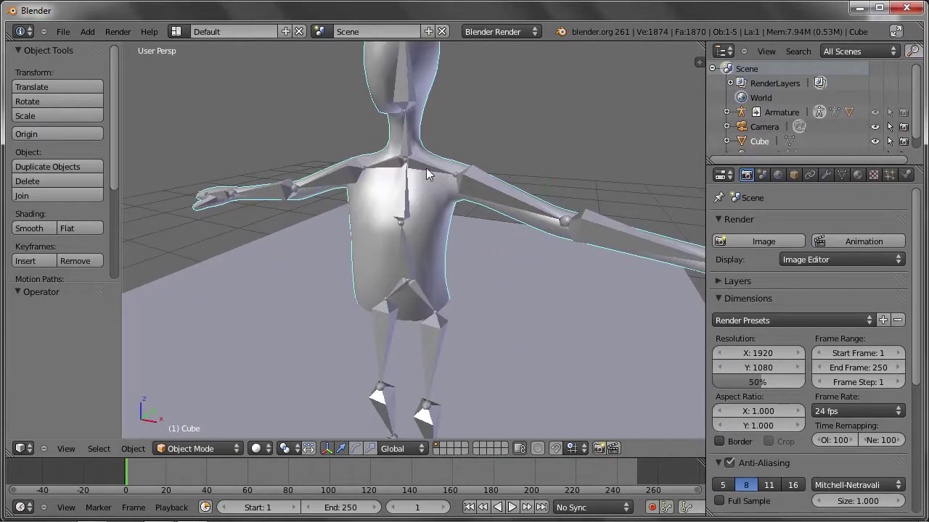
scroll(428, 181, down, 4)
scroll(430, 181, down, 2)
scroll(433, 180, down, 1)
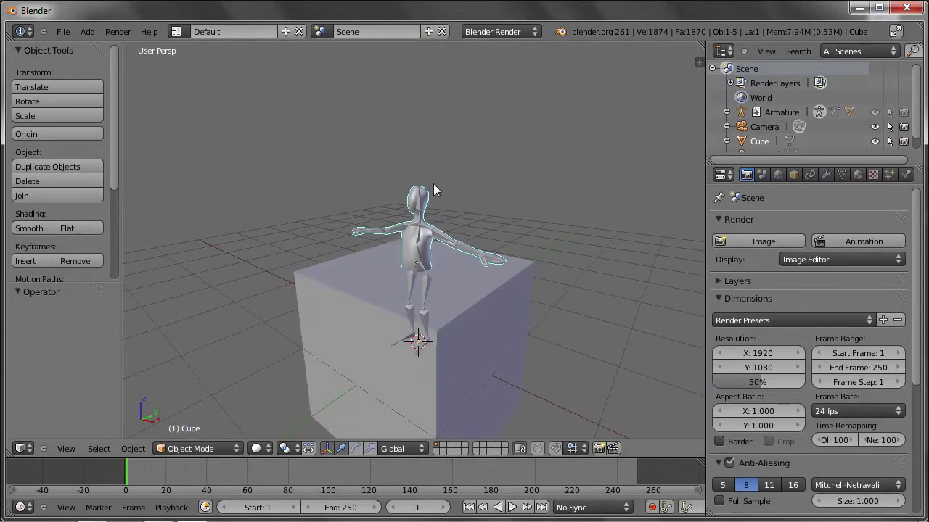
mouse_move(380, 190)
middle_down()
mouse_move(439, 219)
mouse_move(391, 181)
mouse_move(372, 194)
middle_up()
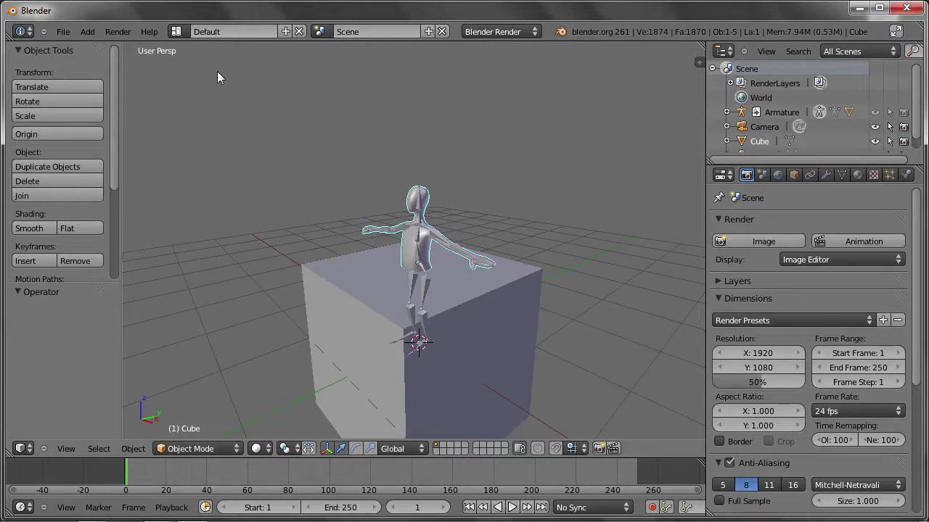
click(63, 31)
mouse_move(91, 75)
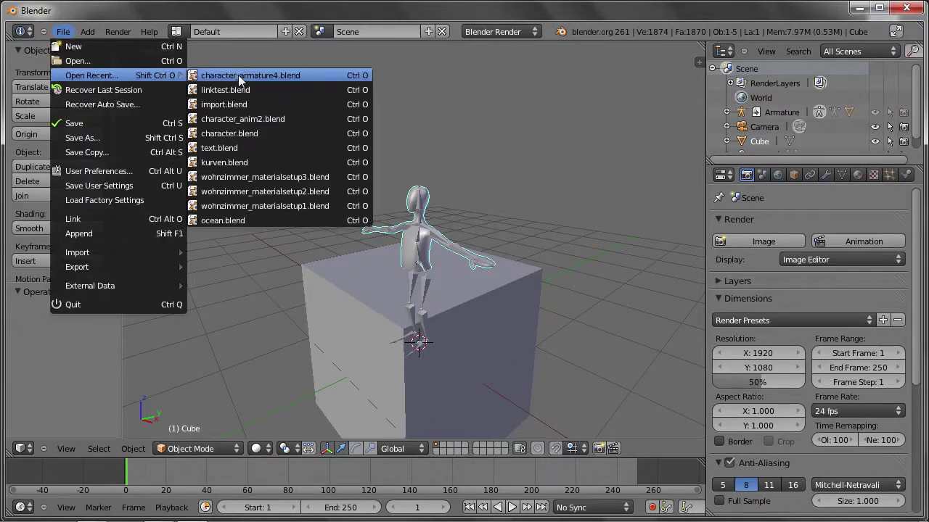
- Reopen character_armature4.blend and select the armature, body mesh and Zylinder hat in Object Mode
click(236, 76)
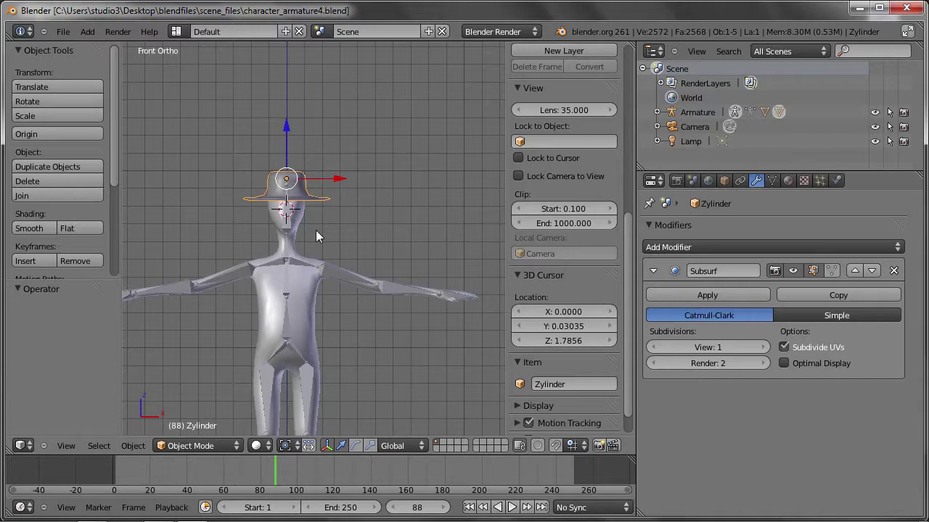
right_click(298, 262)
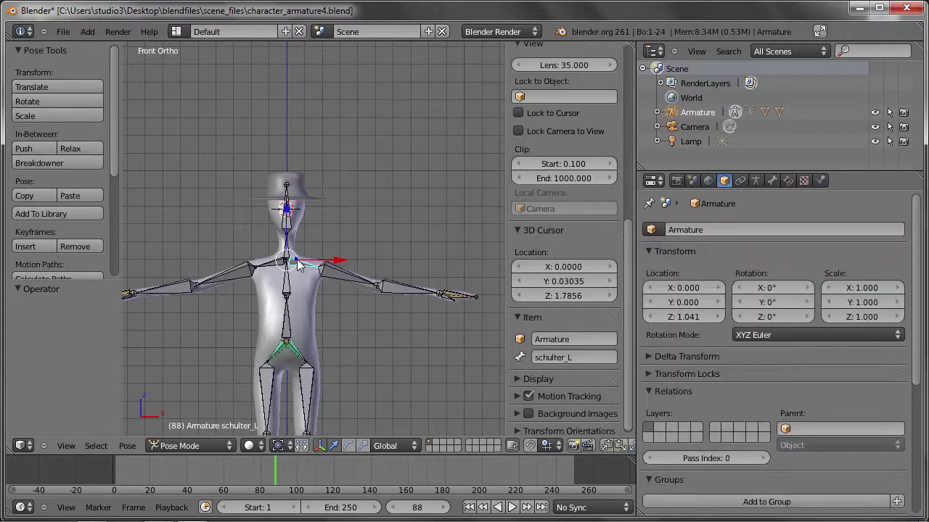
key(ctrl+Tab)
right_click(303, 281)
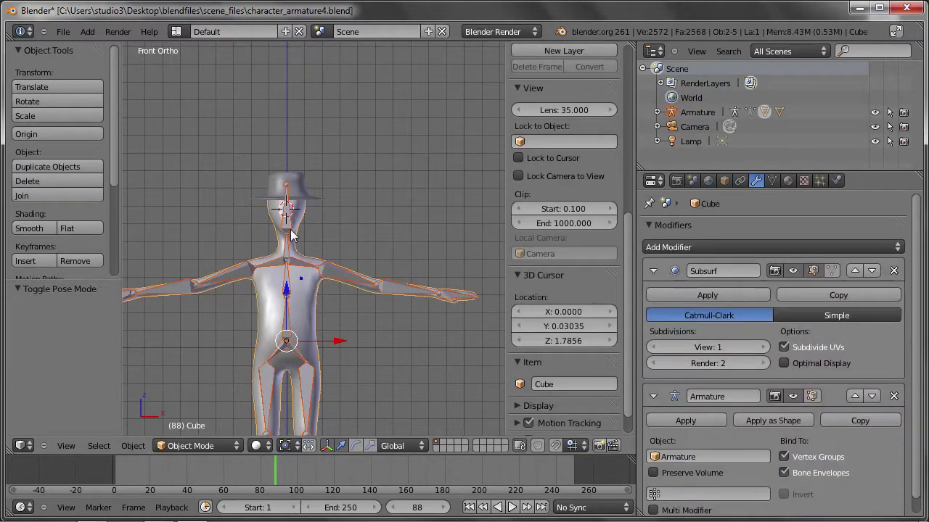
right_click(297, 196)
shift+middle_drag(304, 216, 326, 185)
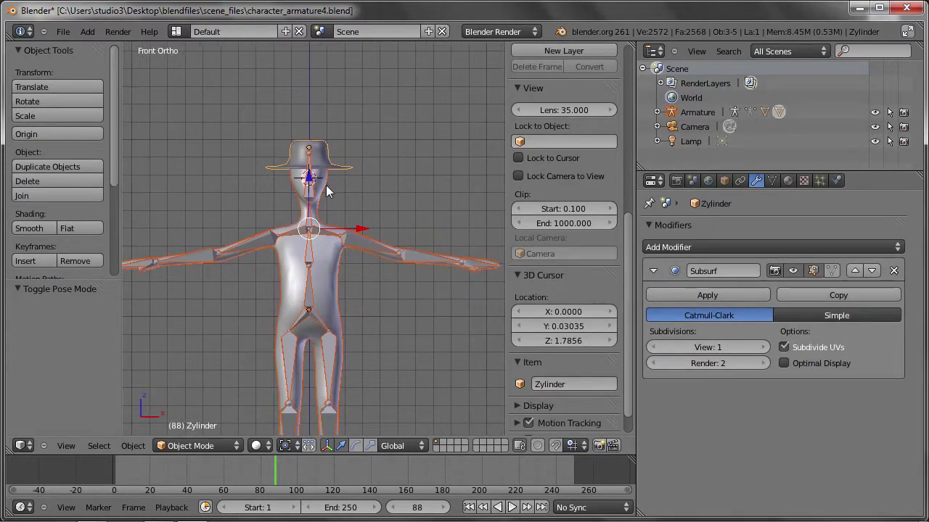
- Group the selected objects into a new group named character
key(ctrl+g)
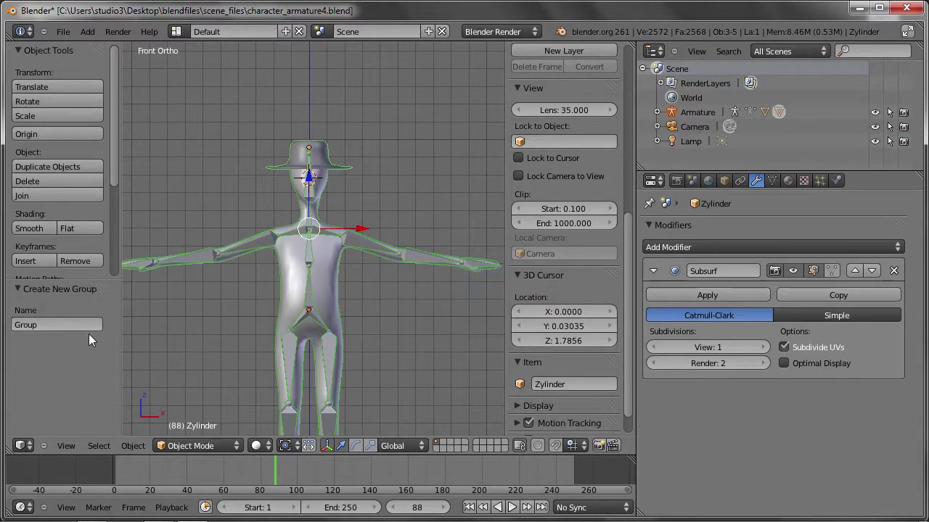
click(63, 327)
text(character)
key(Return)
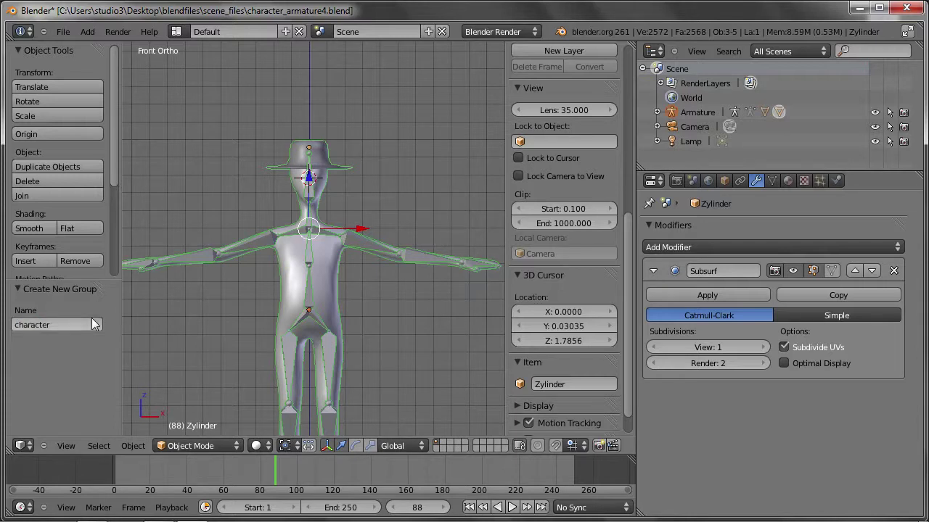
- Check the Zylinder's Groups panel lists character, then save over the file
click(726, 180)
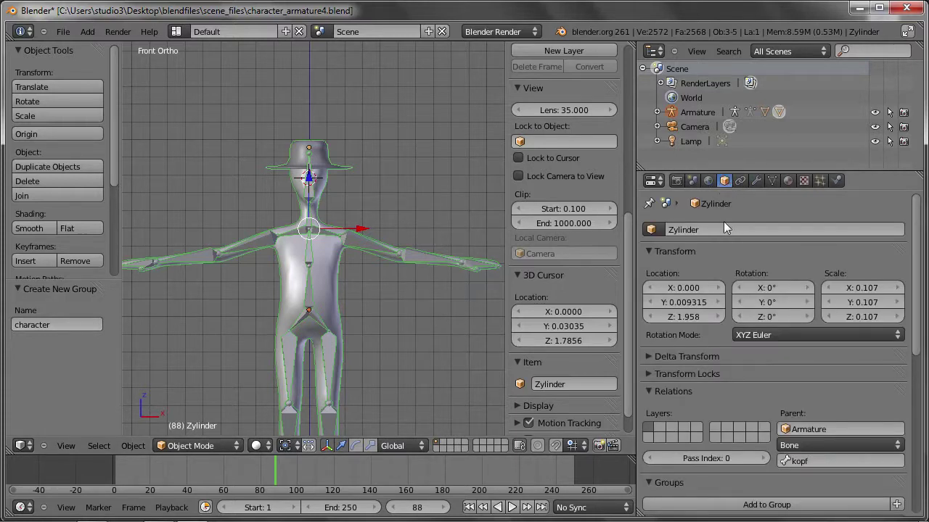
scroll(687, 384, down, 3)
scroll(669, 370, down, 4)
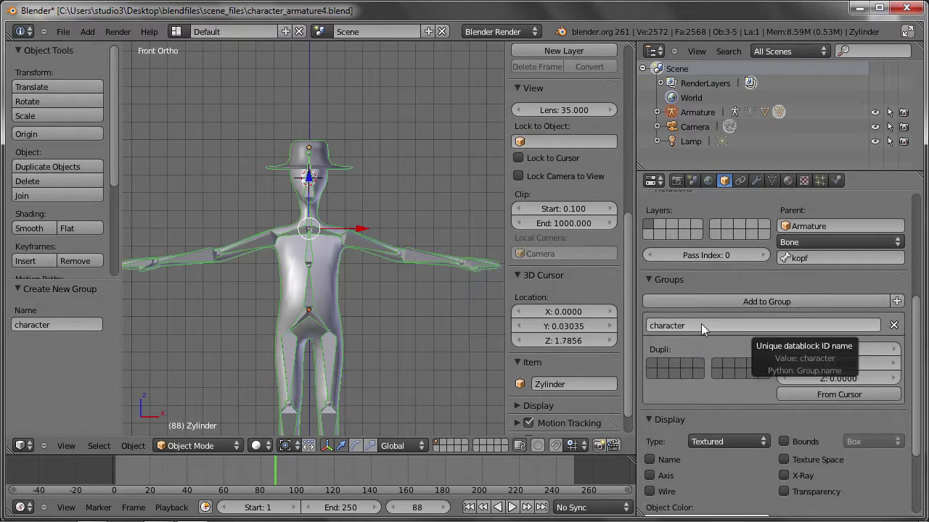
scroll(230, 252, down, 1)
scroll(260, 243, down, 1)
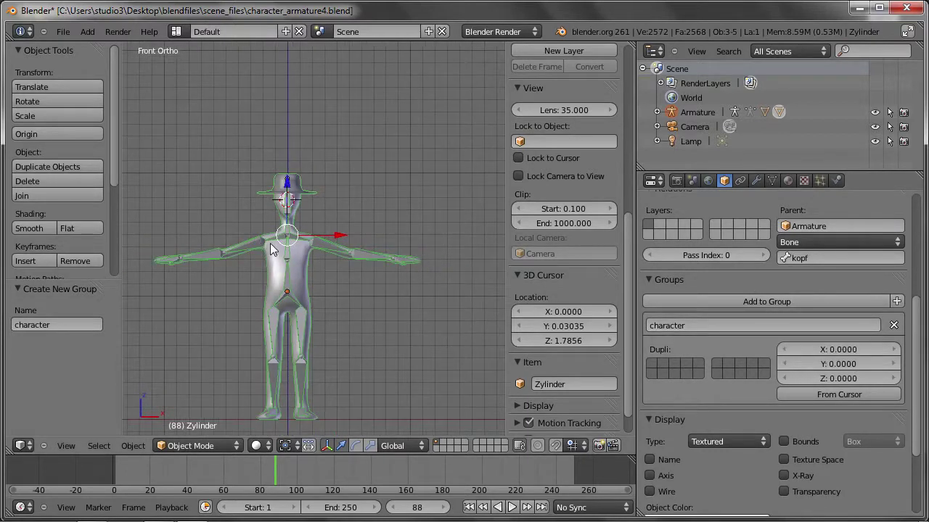
shift+middle_drag(283, 263, 322, 239)
key(ctrl+s)
click(323, 238)
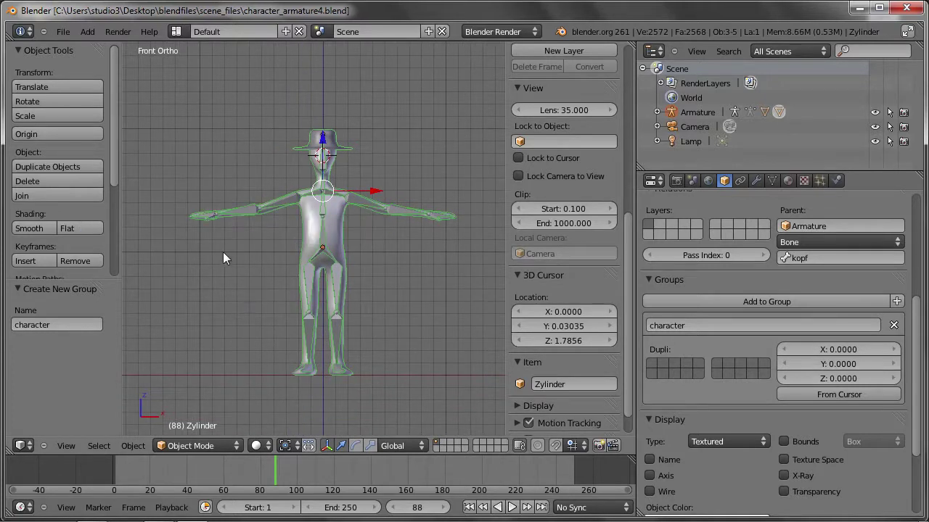
click(62, 31)
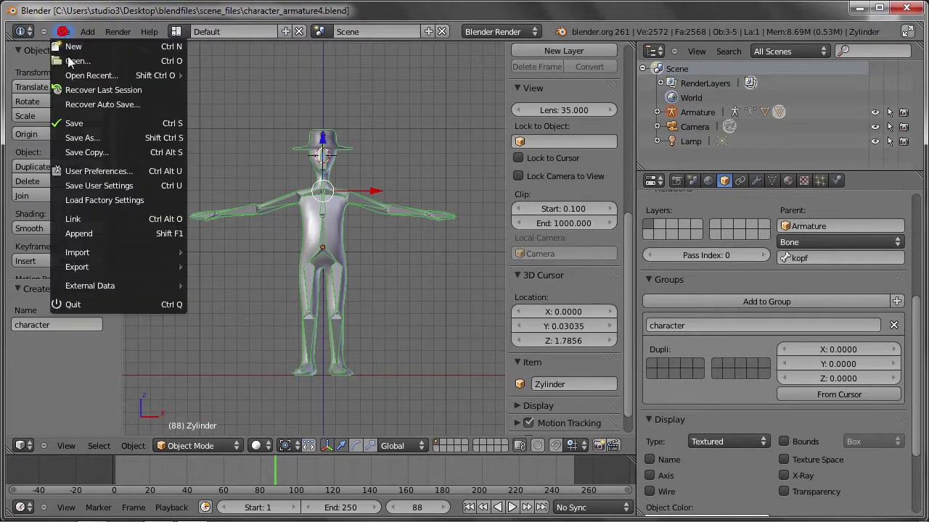
- Open wohnzimmer_materialsetup3.blend from the scene_files folder and adjust the view slightly
click(67, 58)
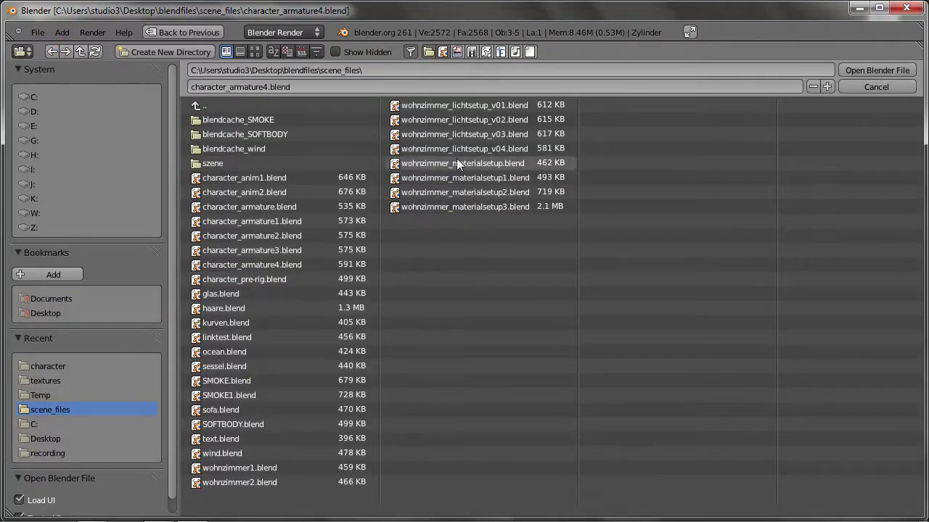
click(447, 206)
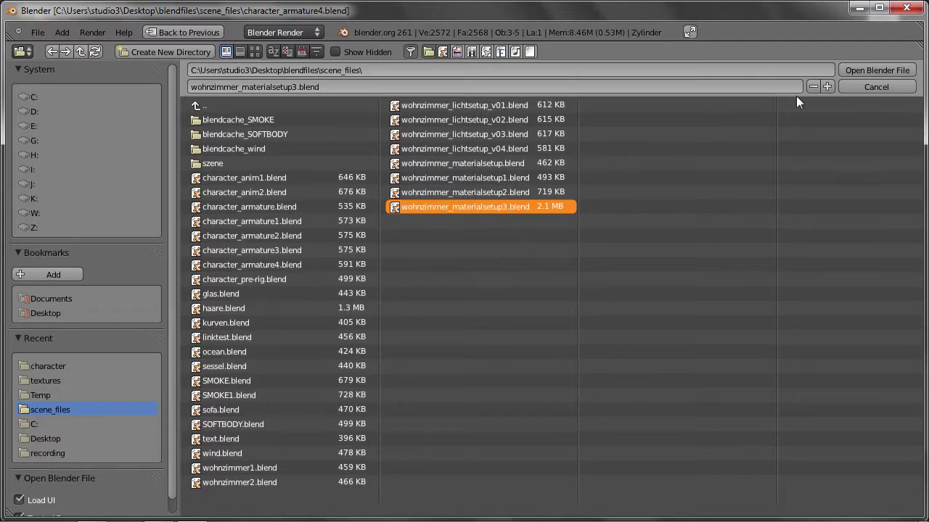
click(887, 67)
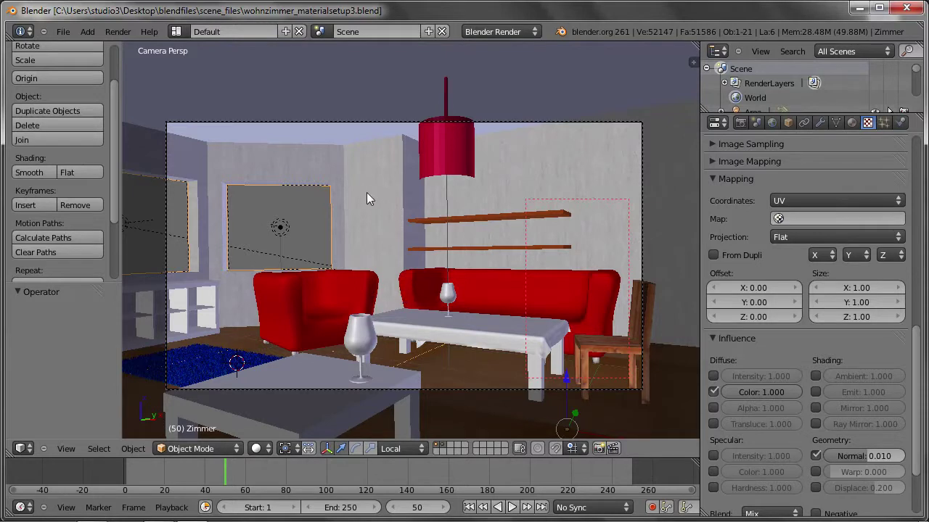
shift+middle_drag(416, 255, 451, 248)
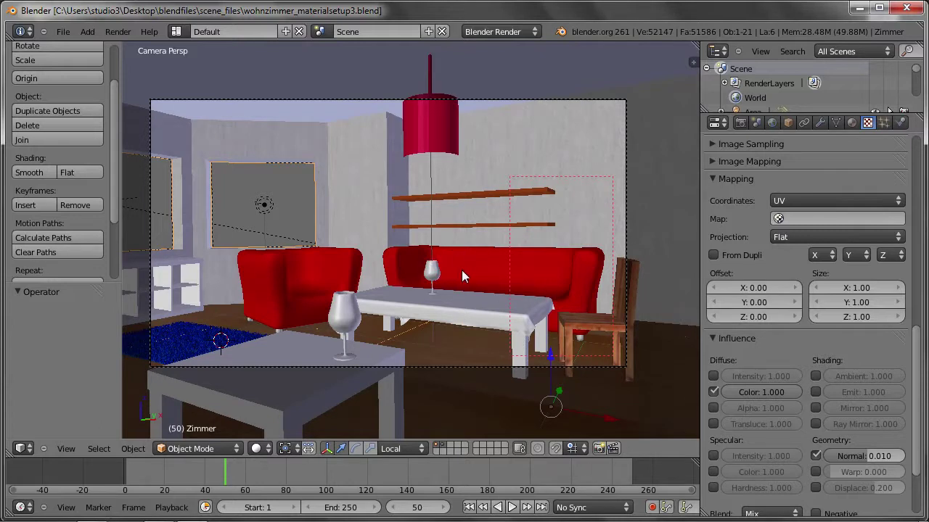
- Link the character group from character_armature4.blend's Group folder into the living room
click(63, 32)
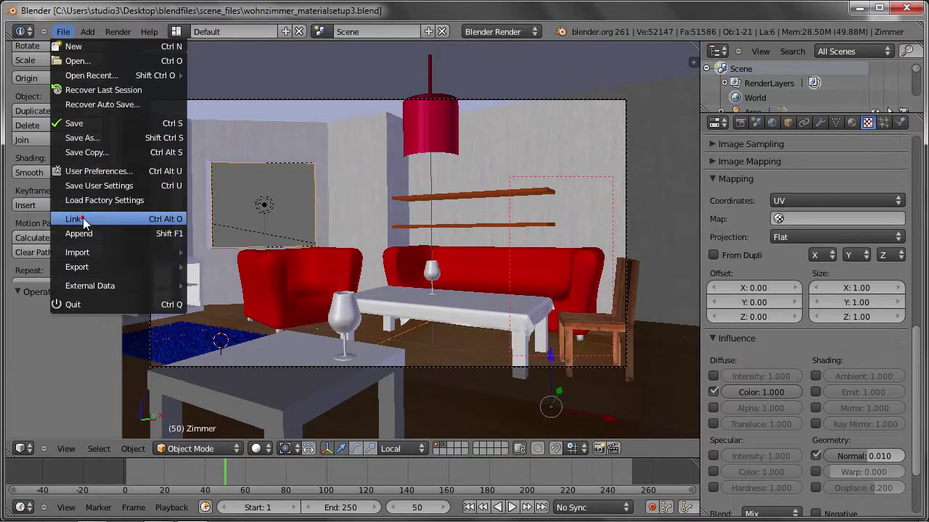
click(88, 221)
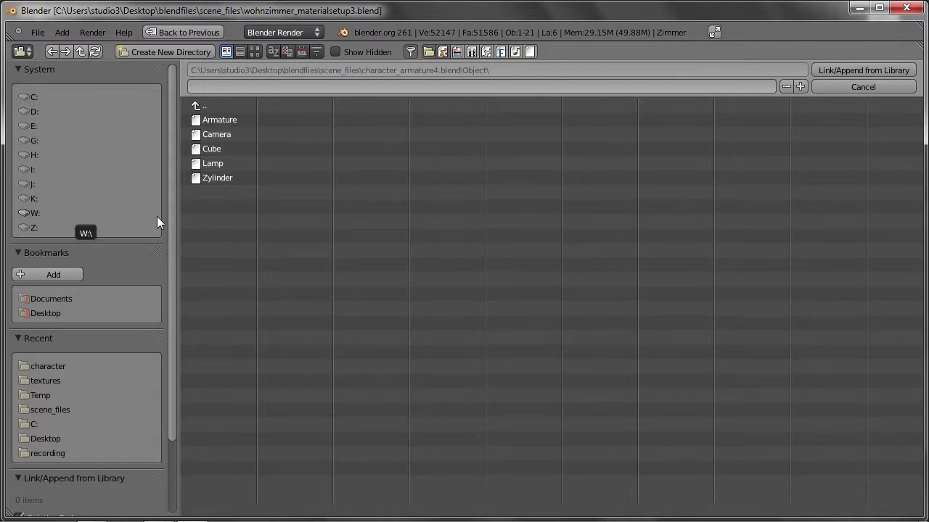
click(218, 106)
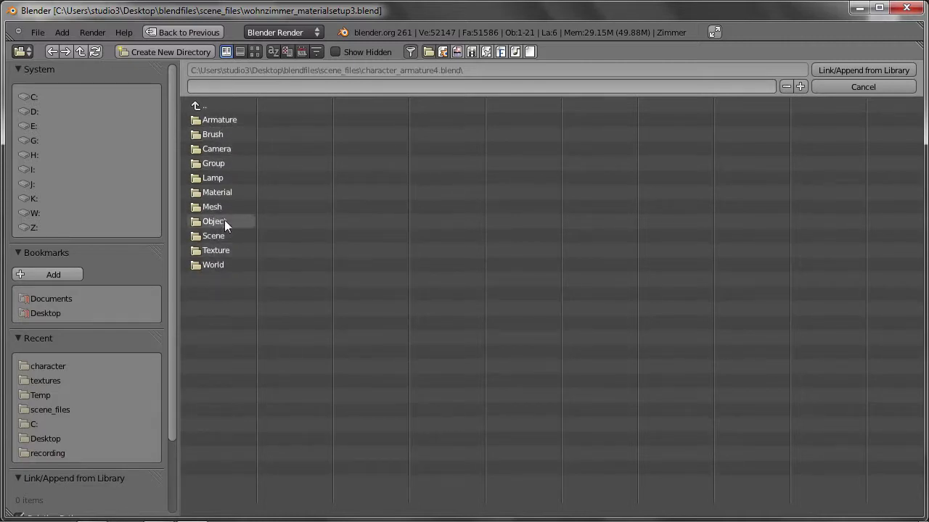
click(211, 162)
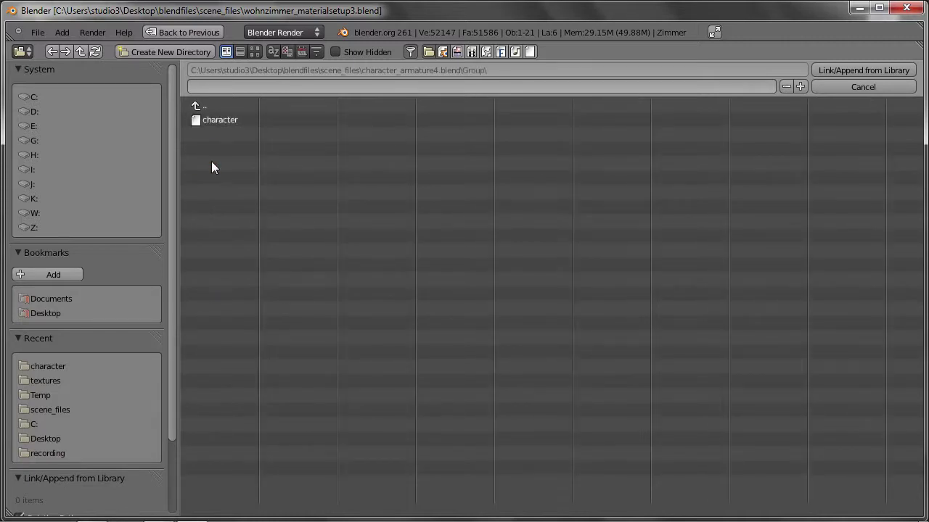
click(229, 122)
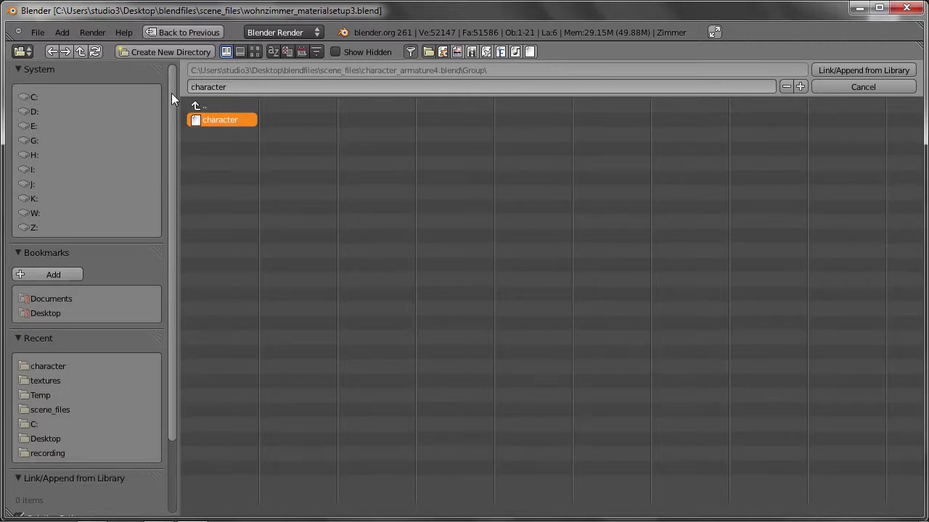
drag(171, 93, 171, 187)
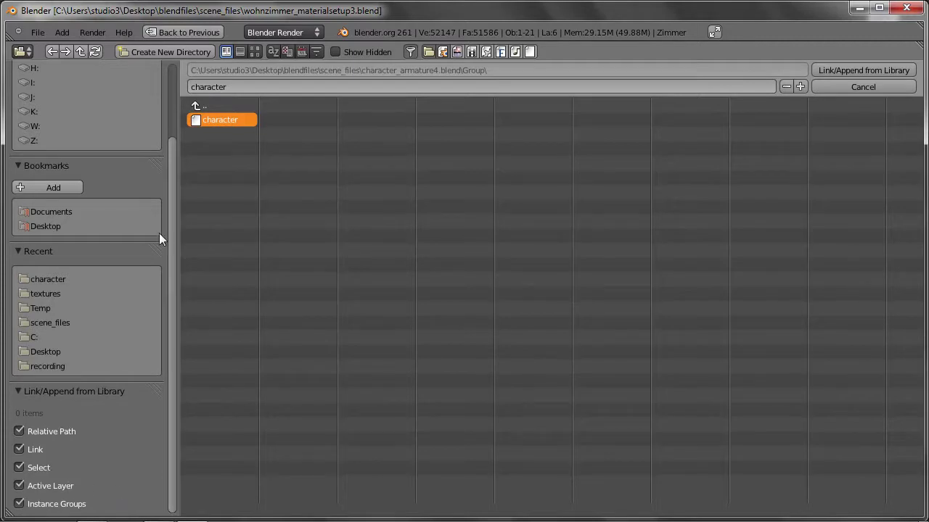
drag(171, 266, 170, 170)
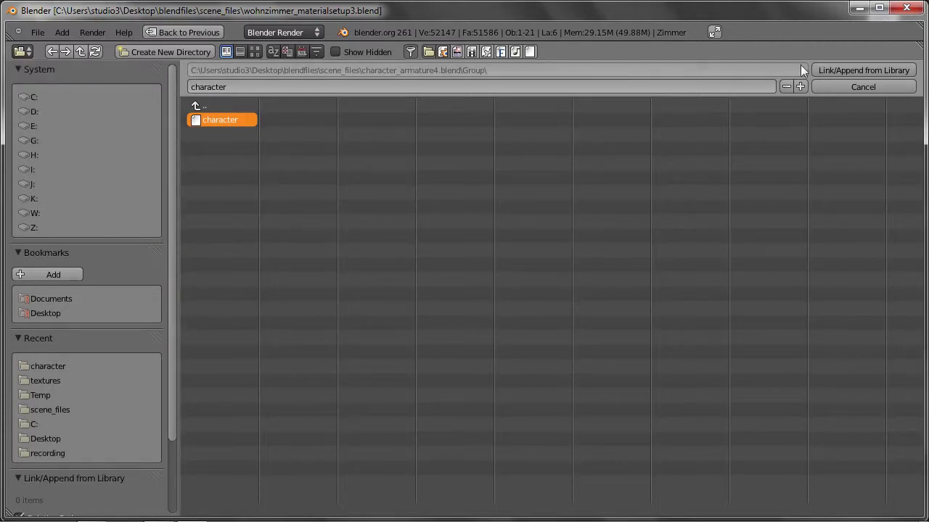
click(850, 67)
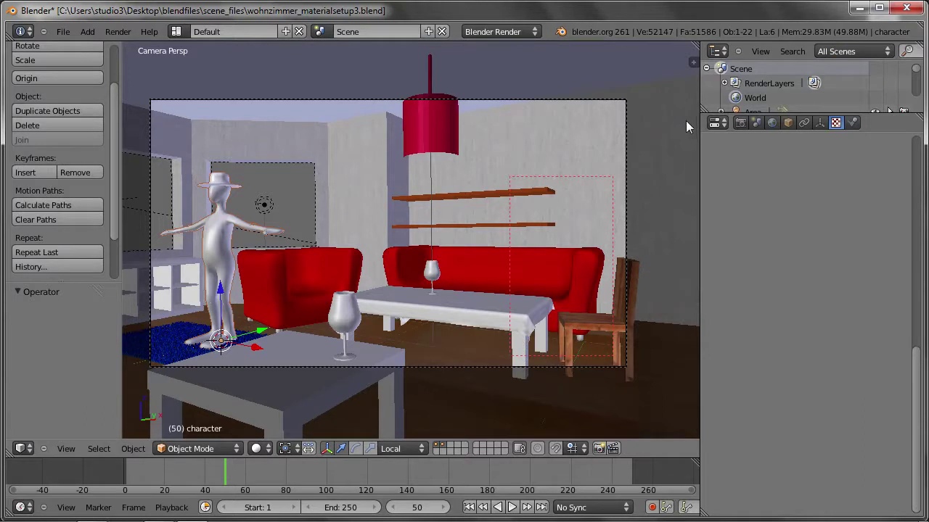
- Move the linked character 2.74 units along X into the middle of the room
key(g)
key(x)
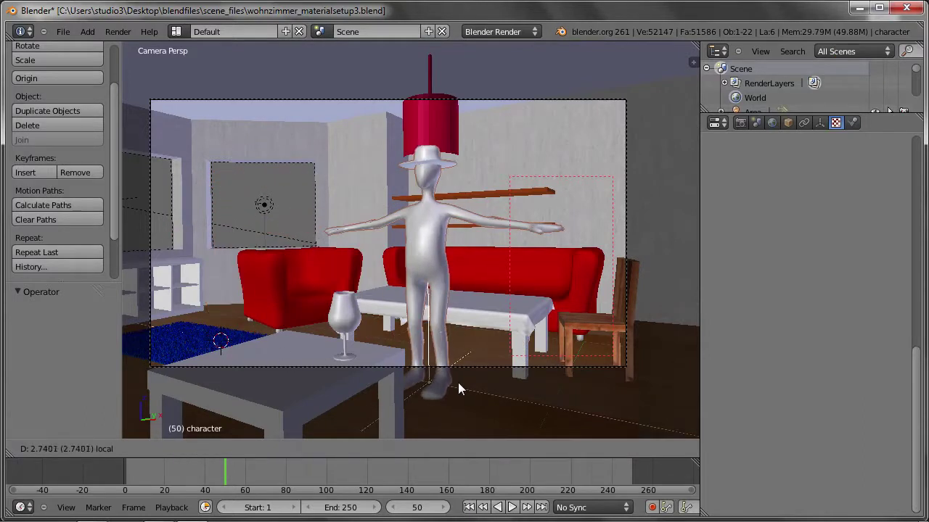
click(458, 382)
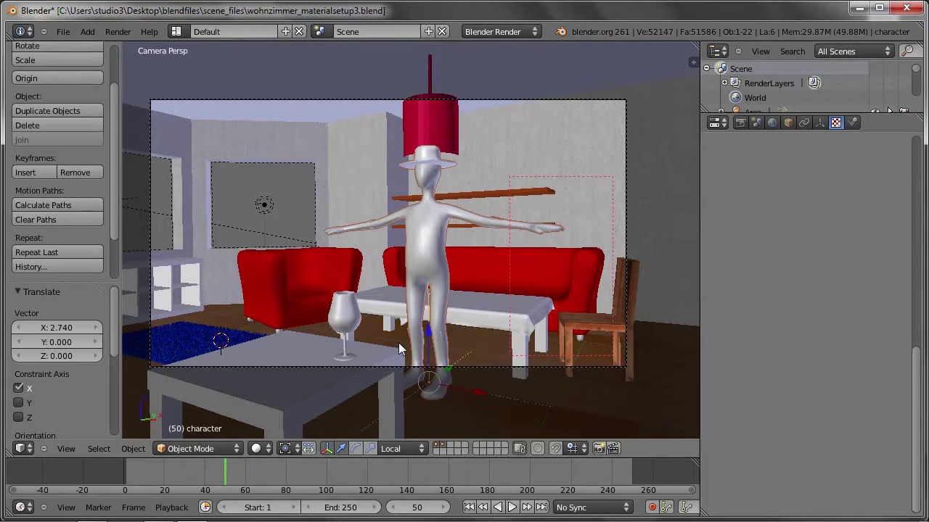
- Isolate the character in local view and orbit and zoom to inspect it
key(KP_Divide)
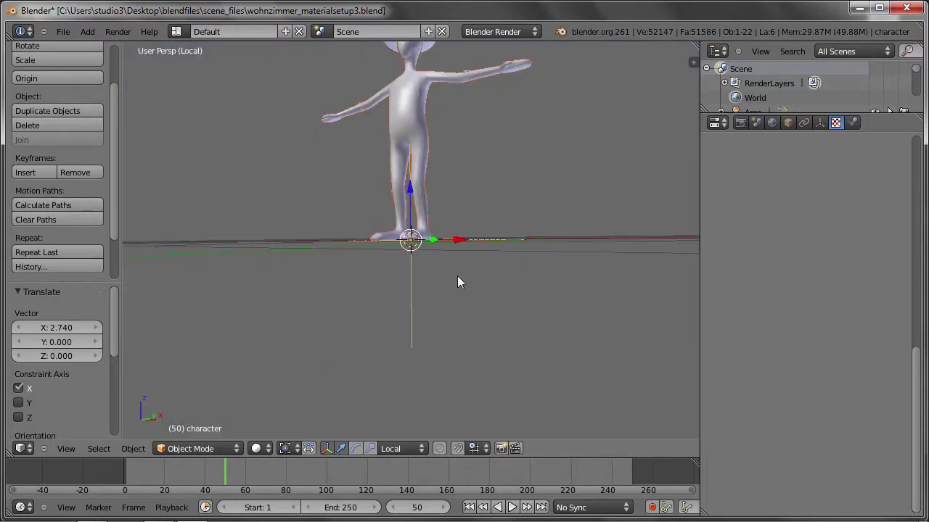
mouse_move(458, 280)
middle_down()
mouse_move(440, 298)
mouse_move(473, 261)
middle_up()
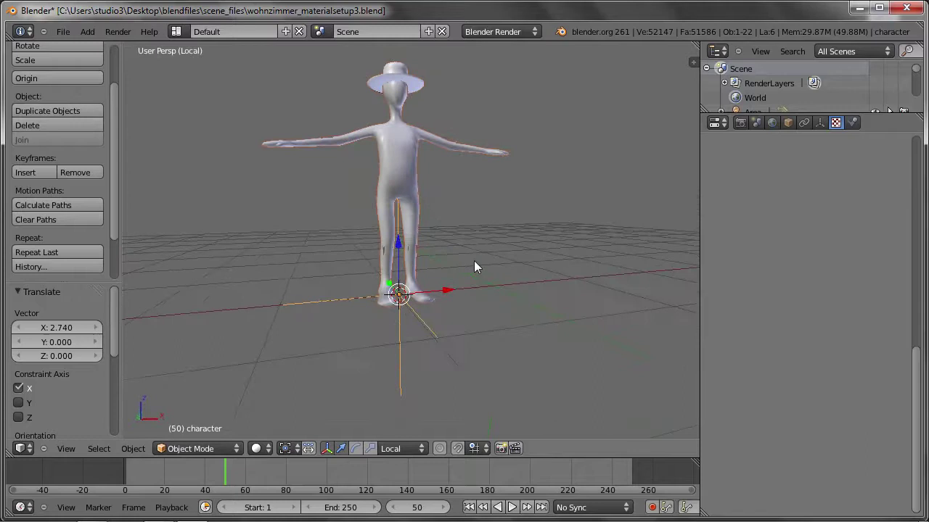
scroll(396, 290, up, 5)
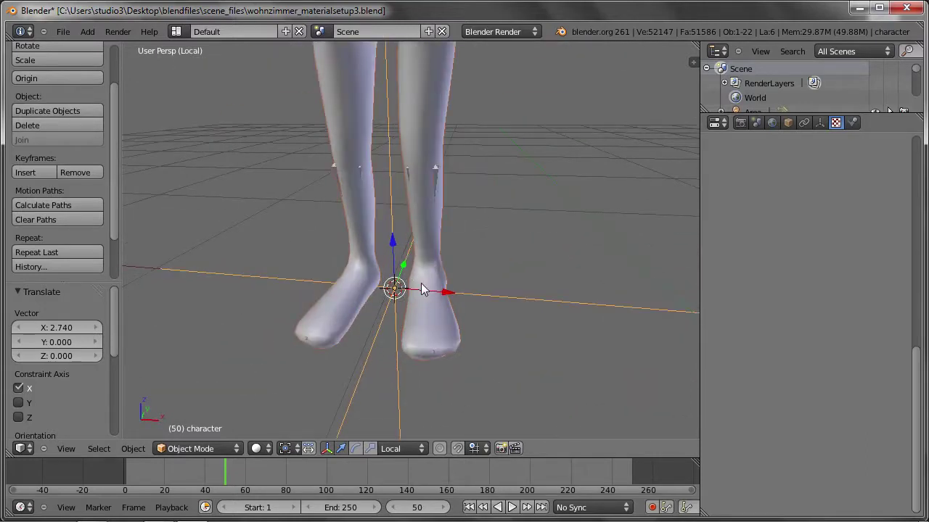
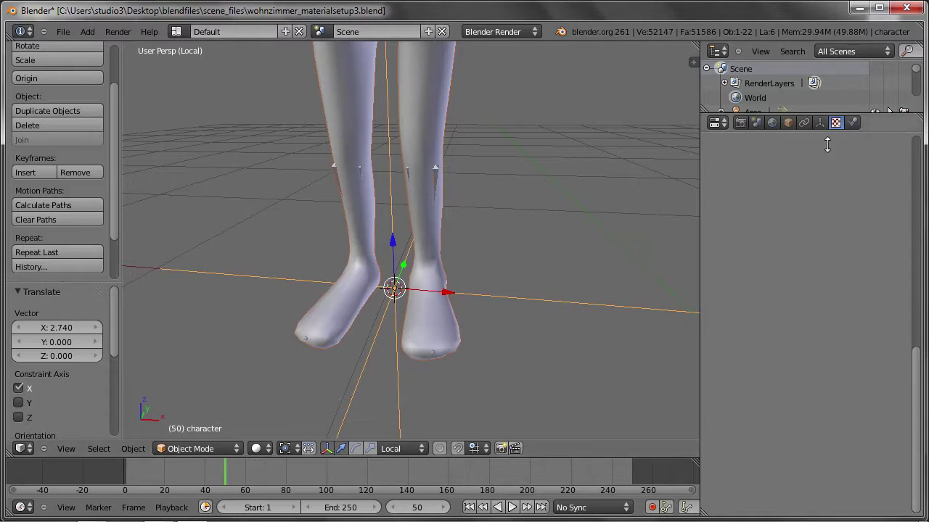
- Show the character empty's Object properties down to the Duplication panel reading Group: character
click(818, 121)
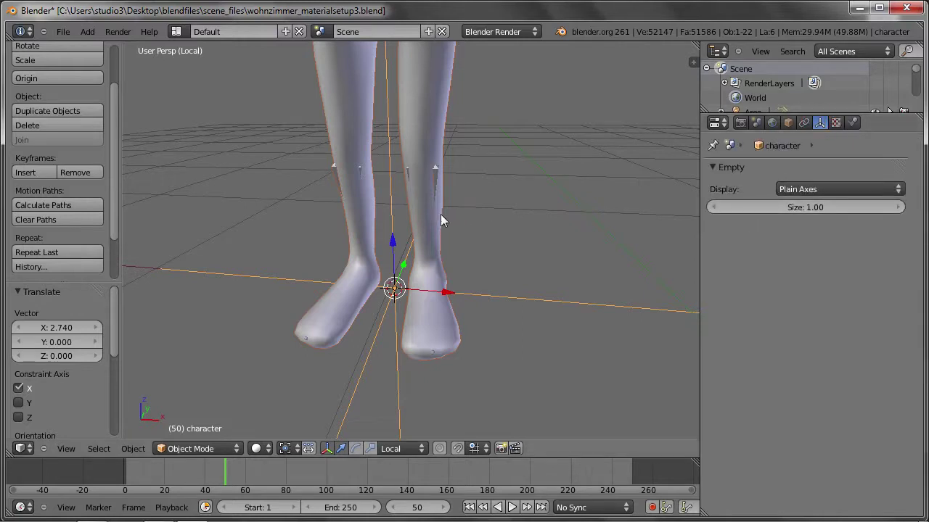
scroll(446, 210, down, 5)
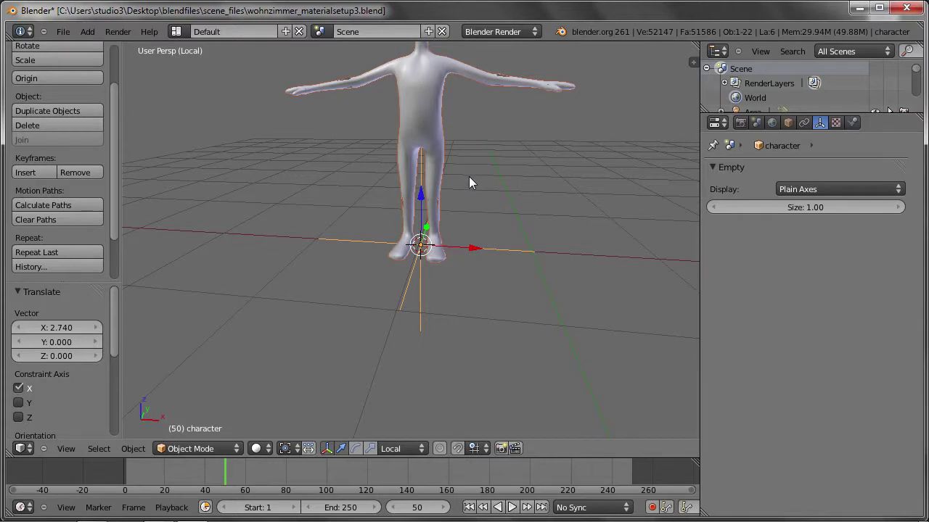
shift+middle_drag(469, 176, 434, 257)
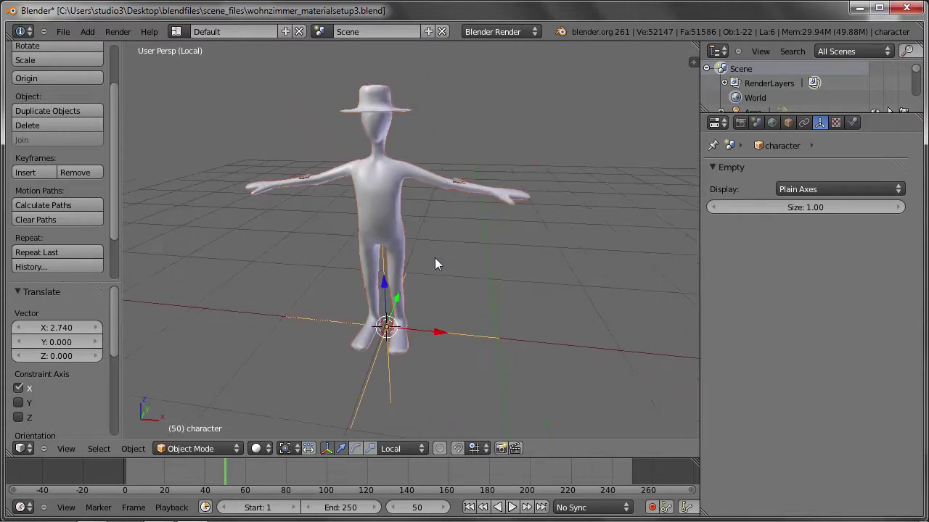
click(789, 123)
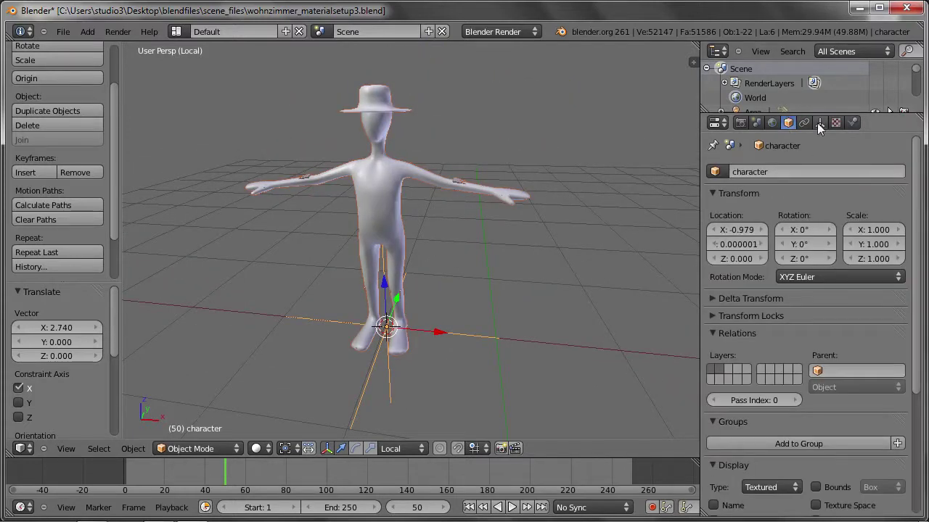
click(818, 122)
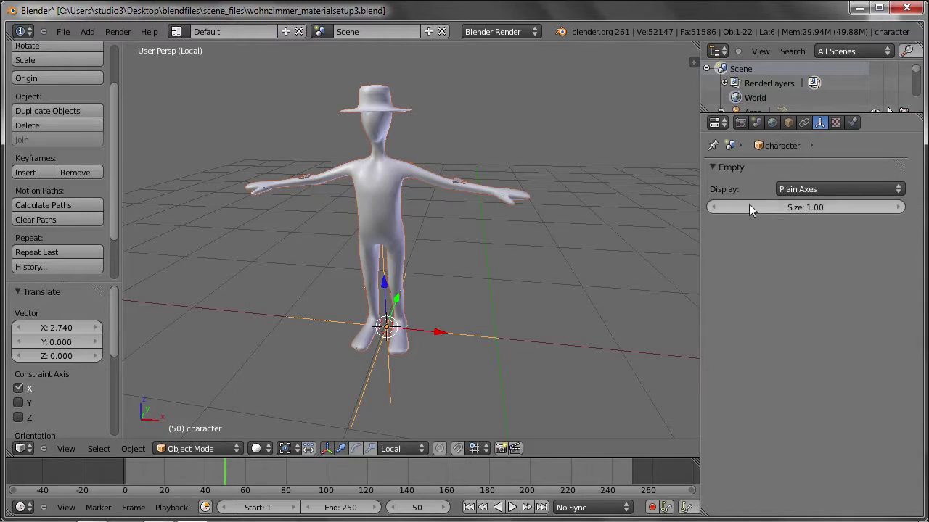
click(788, 124)
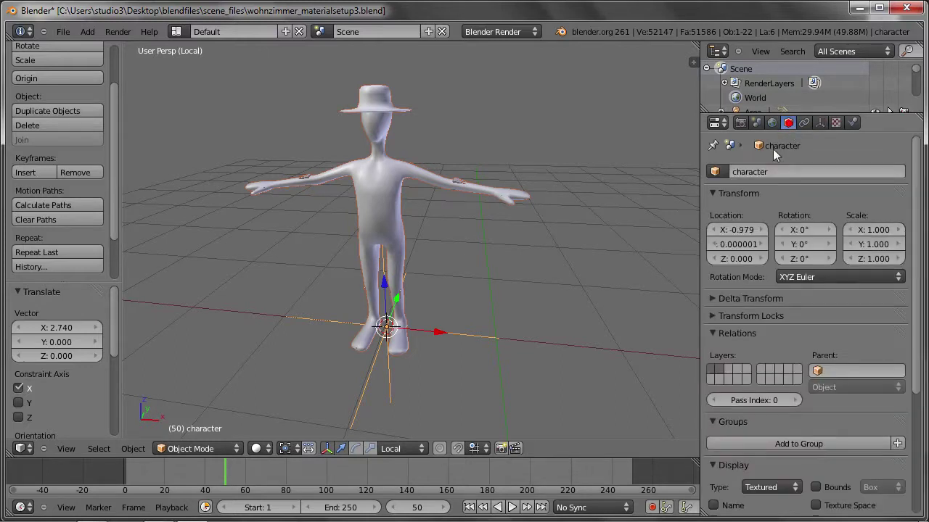
scroll(770, 240, down, 5)
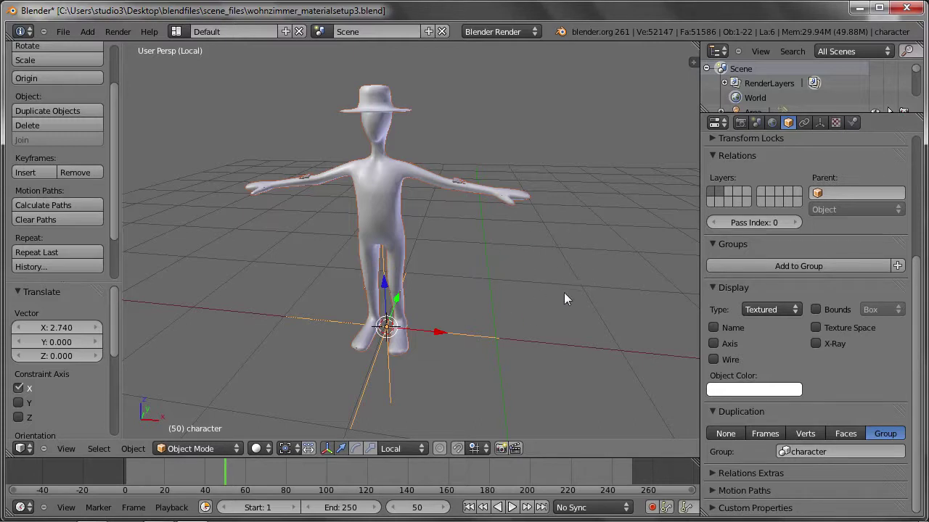
click(545, 288)
key(shift+c)
key(shift+a)
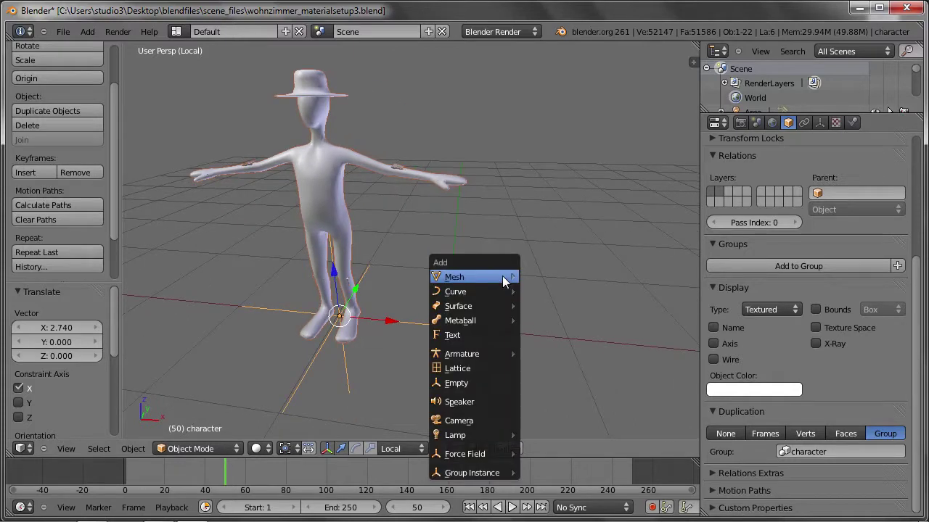
click(457, 383)
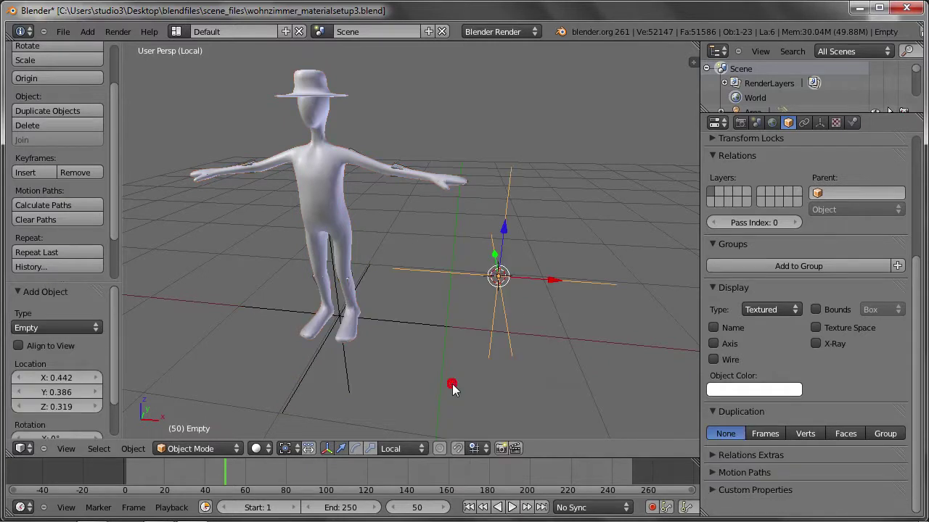
click(885, 433)
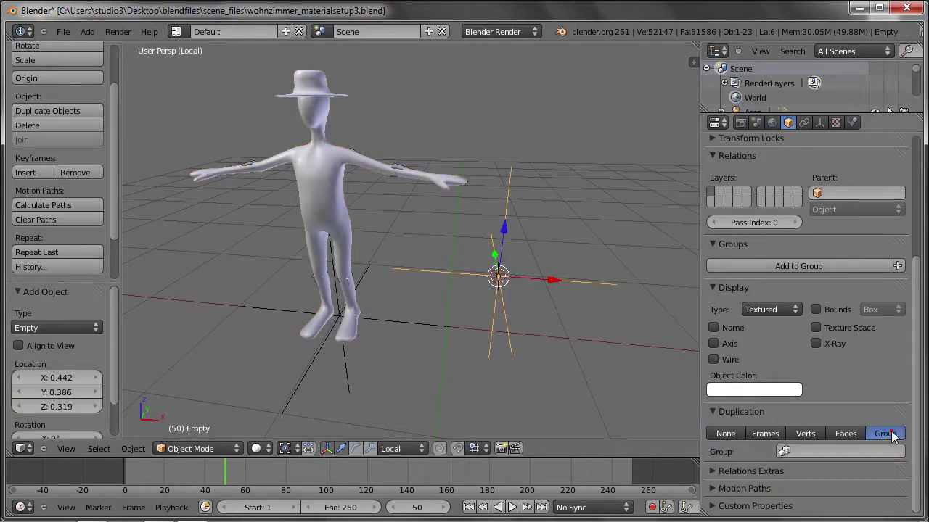
click(824, 451)
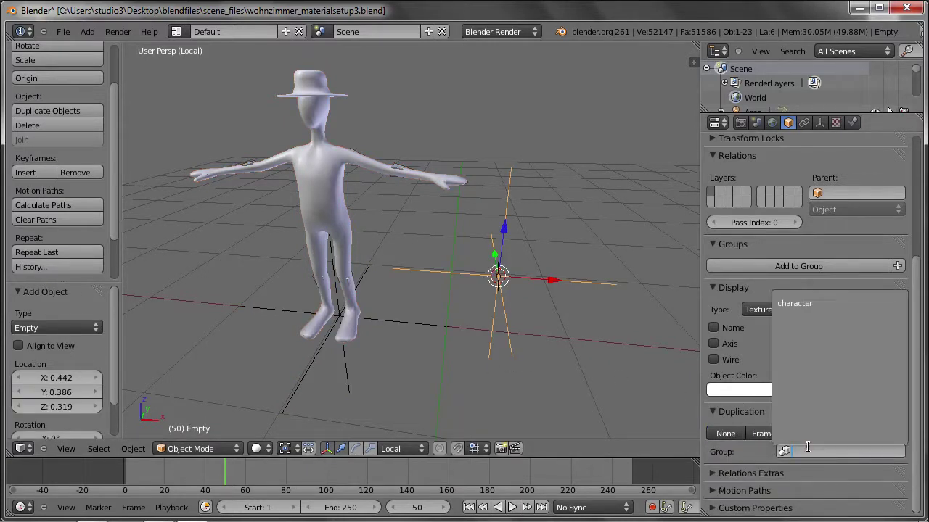
click(792, 304)
mouse_move(486, 322)
middle_down()
mouse_move(440, 300)
mouse_move(459, 337)
middle_up()
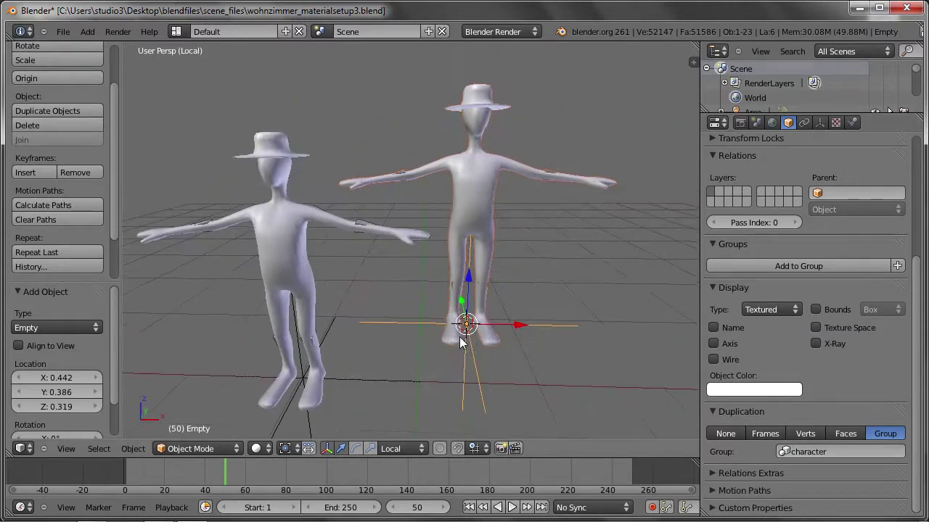
drag(508, 326, 510, 313)
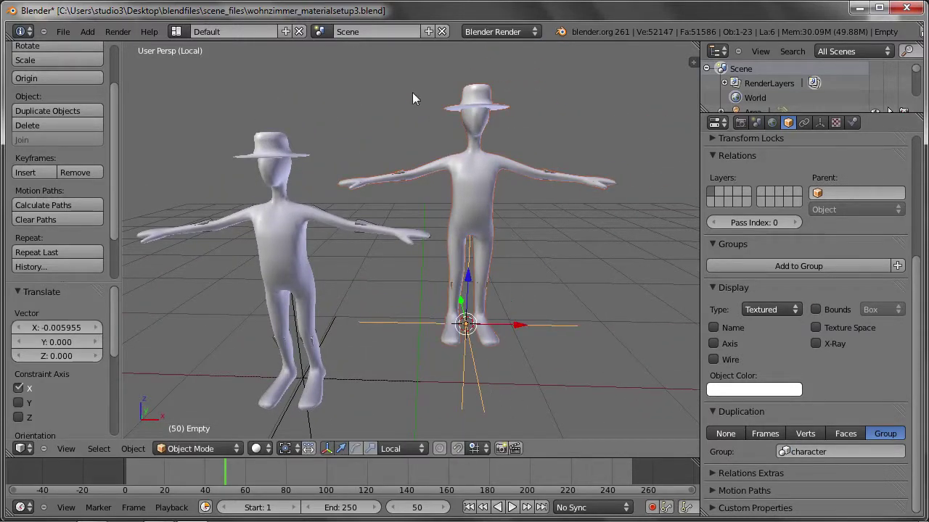
middle_drag(460, 201, 441, 199)
key(x)
click(439, 199)
right_click(300, 232)
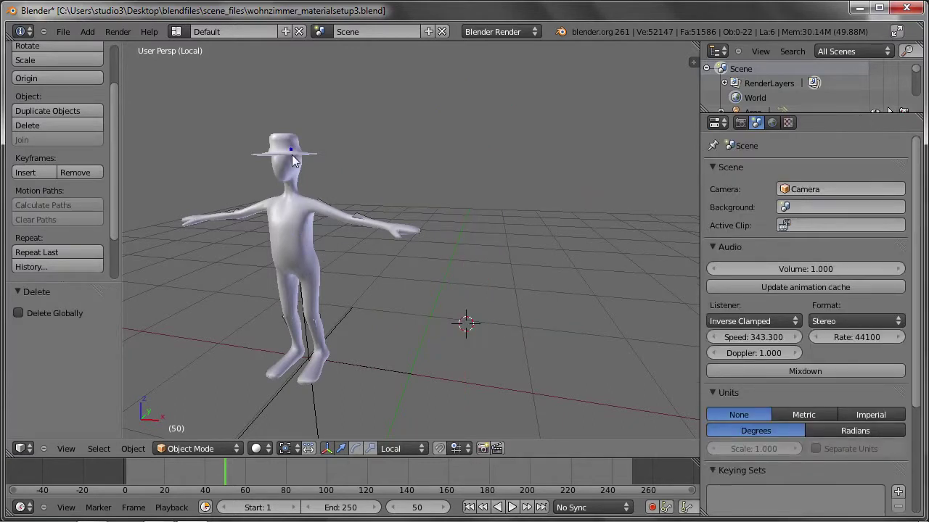
right_click(283, 383)
middle_drag(294, 389, 330, 356)
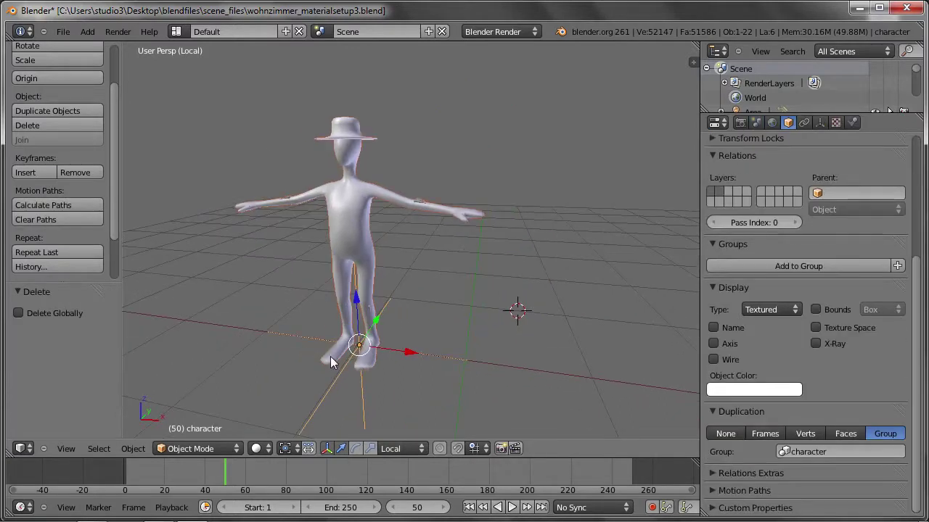
- Make a proxy of the linked character's Armature using Object > Make Proxy
right_click(422, 197)
click(138, 451)
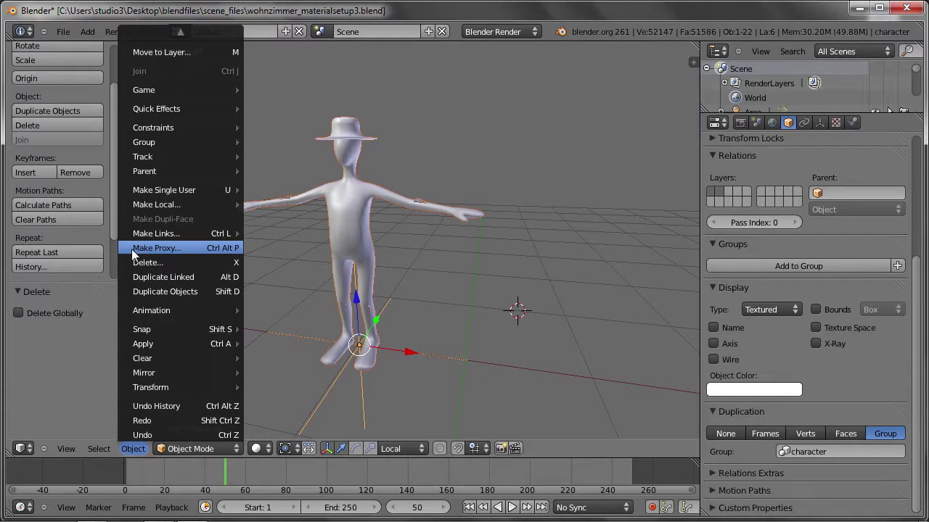
click(195, 246)
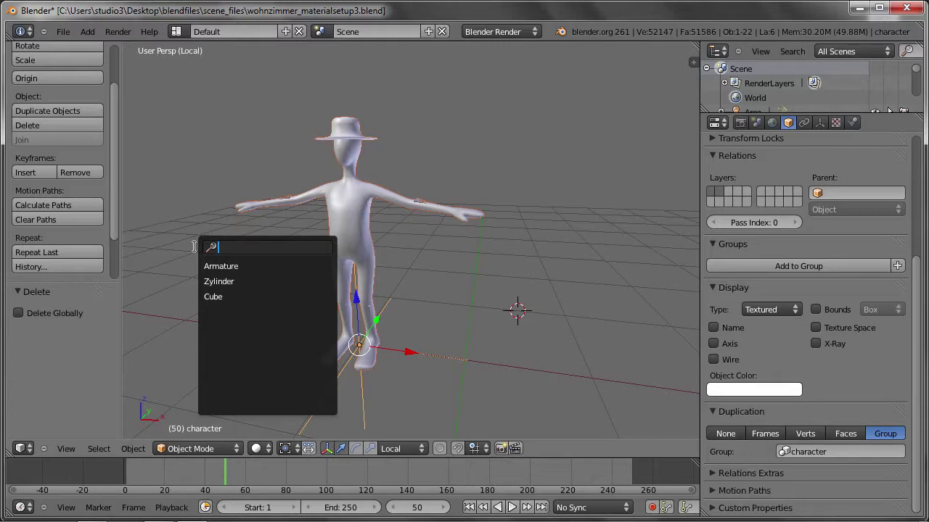
key(Down)
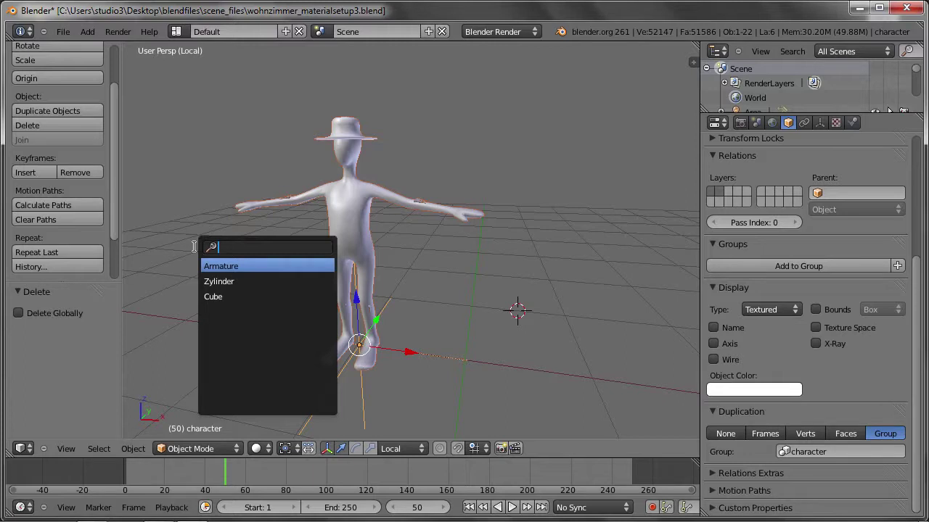
key(Return)
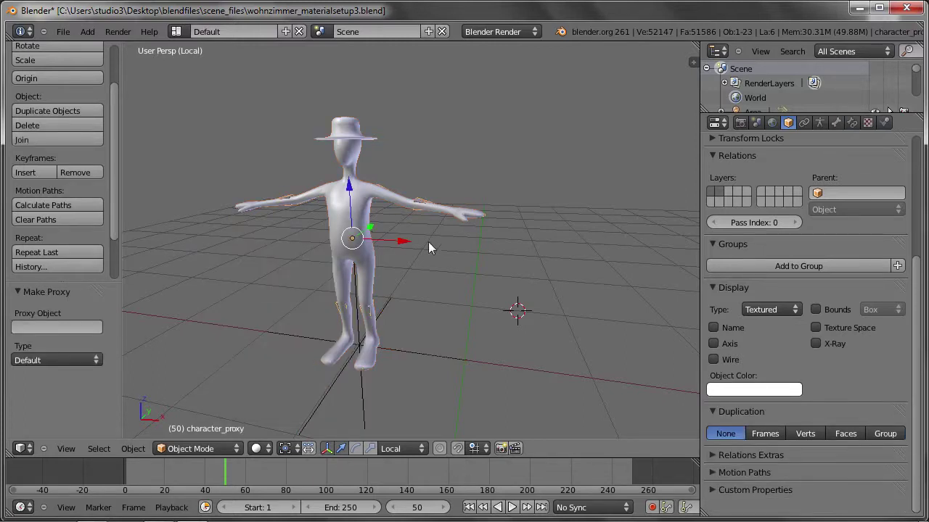
- Enter Pose Mode and display the armature bones as Stick with X-Ray
scroll(415, 203, up, 7)
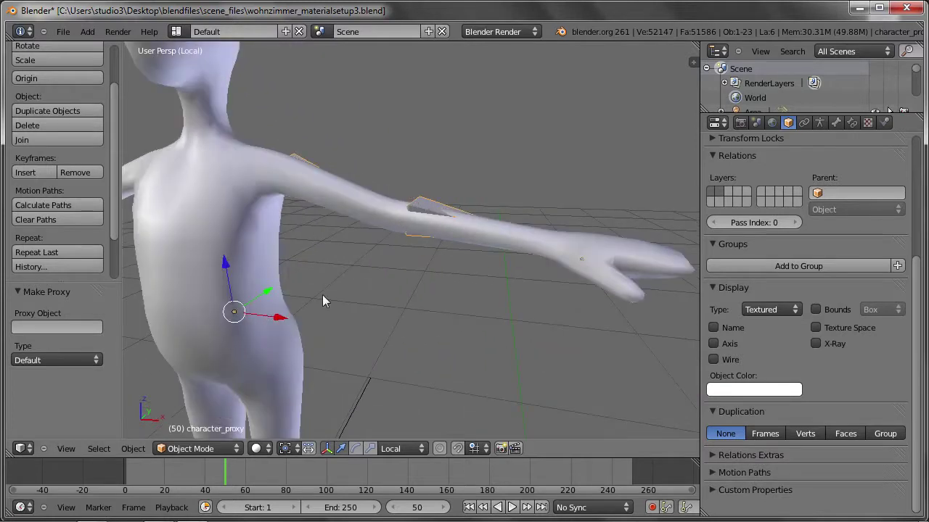
click(207, 448)
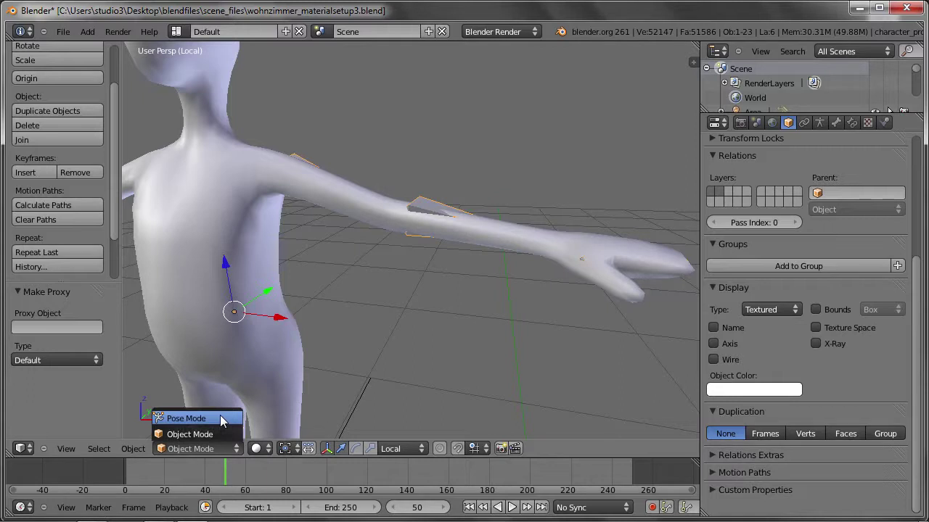
click(220, 417)
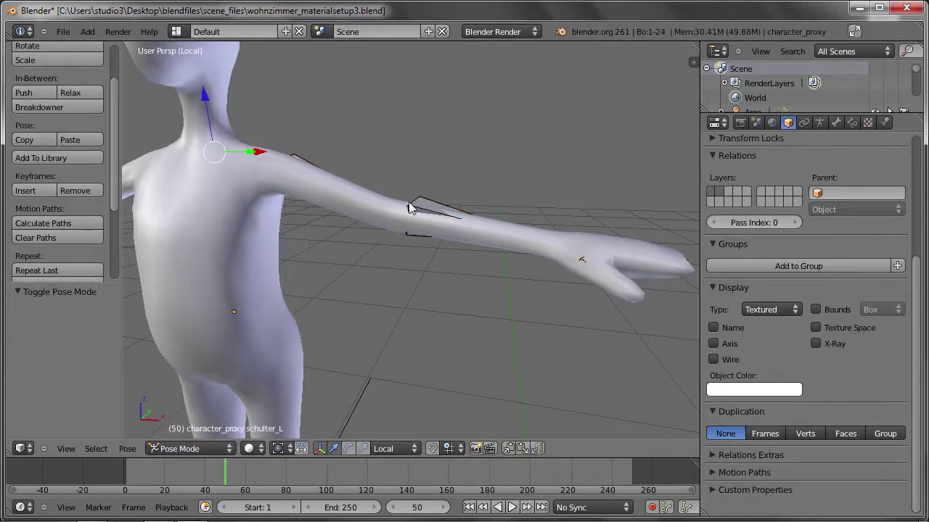
right_click(301, 153)
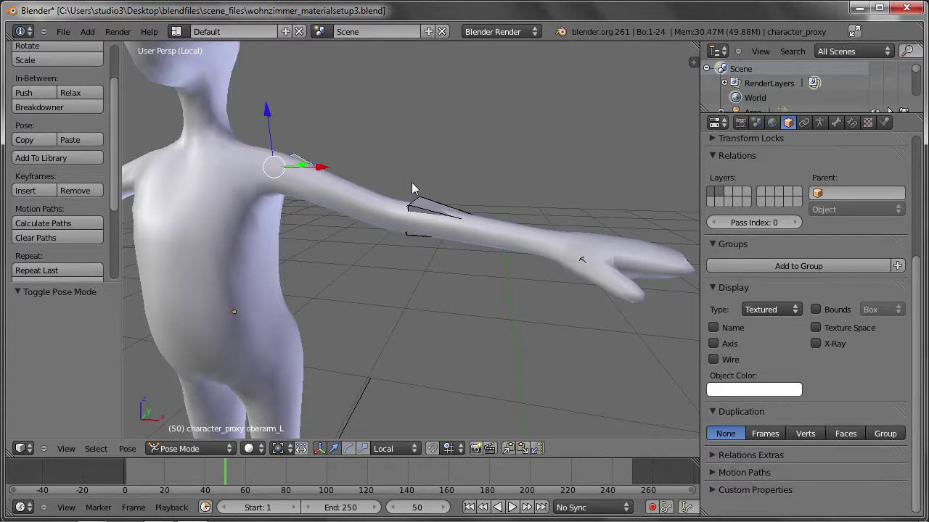
mouse_move(288, 217)
middle_down()
mouse_move(261, 221)
mouse_move(379, 197)
middle_up()
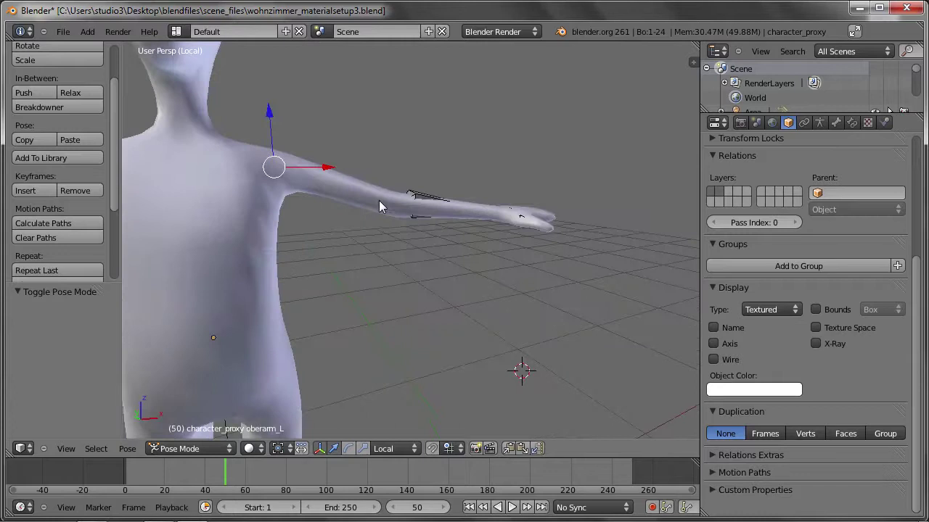
click(821, 123)
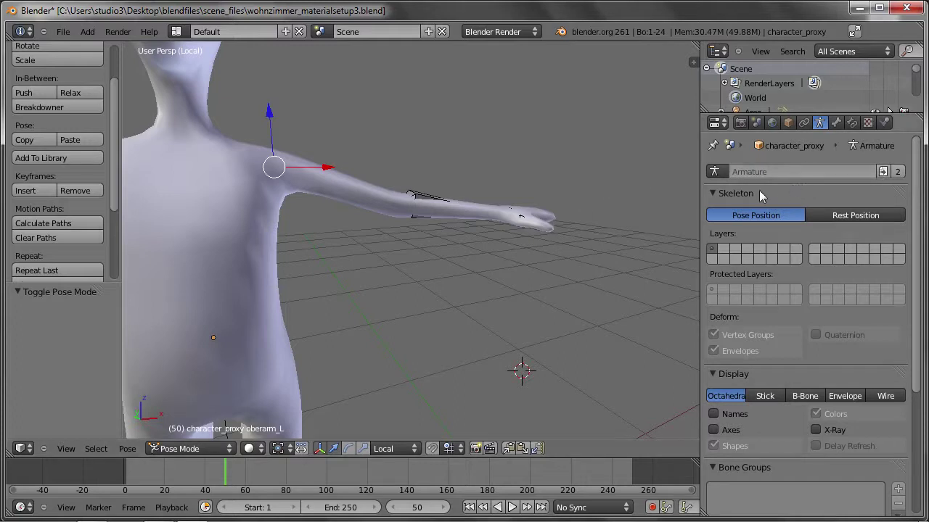
click(767, 397)
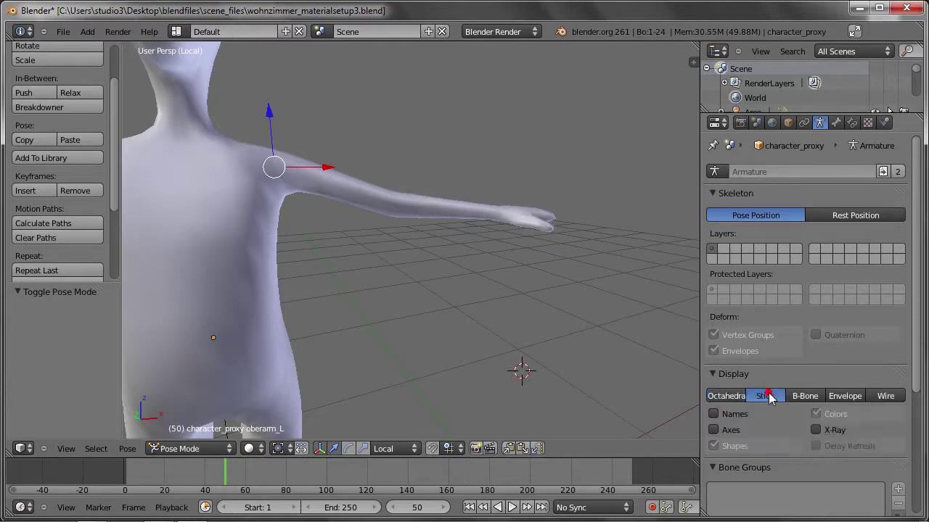
click(814, 430)
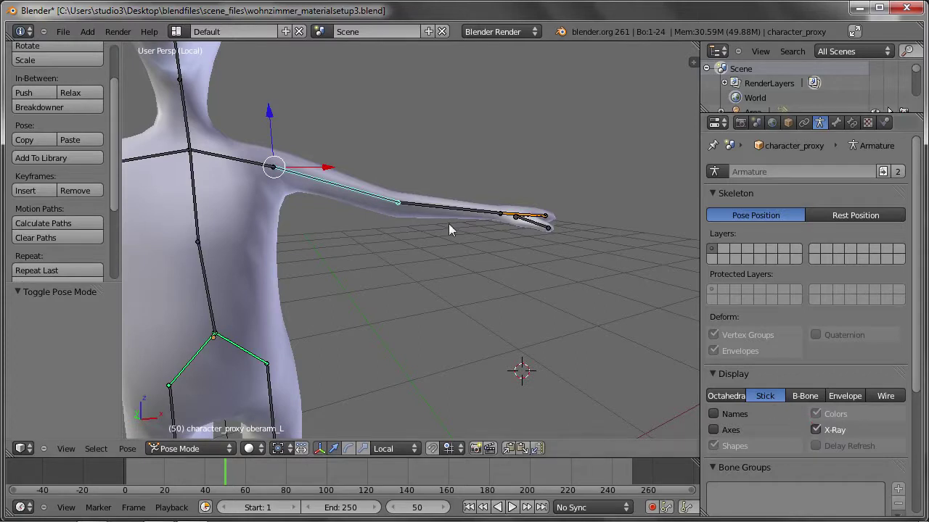
- Grab the hand_L bone and move it up beside the head
middle_drag(448, 223, 411, 199)
right_click(473, 208)
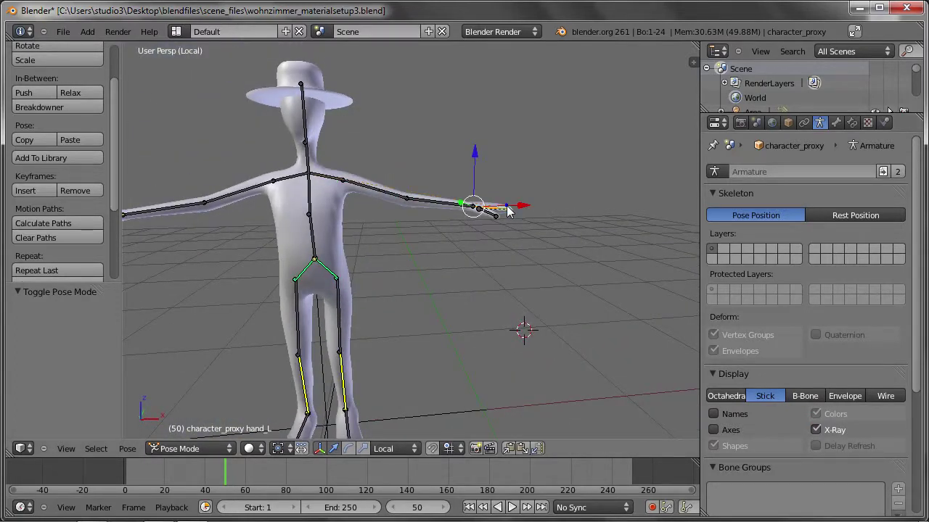
middle_drag(472, 210, 505, 245)
key(g)
click(439, 231)
key(g)
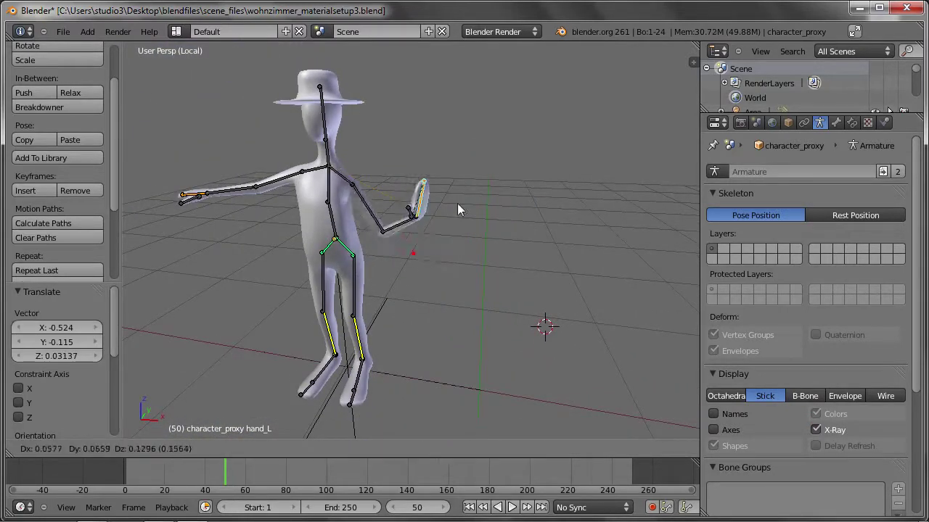
click(487, 199)
mouse_move(486, 199)
middle_down()
mouse_move(430, 252)
mouse_move(461, 210)
mouse_move(482, 245)
middle_up()
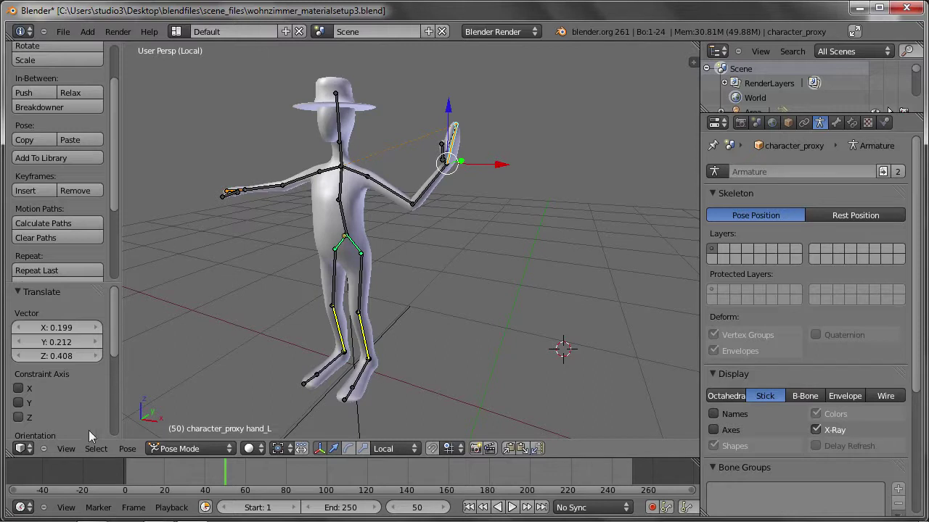
click(66, 449)
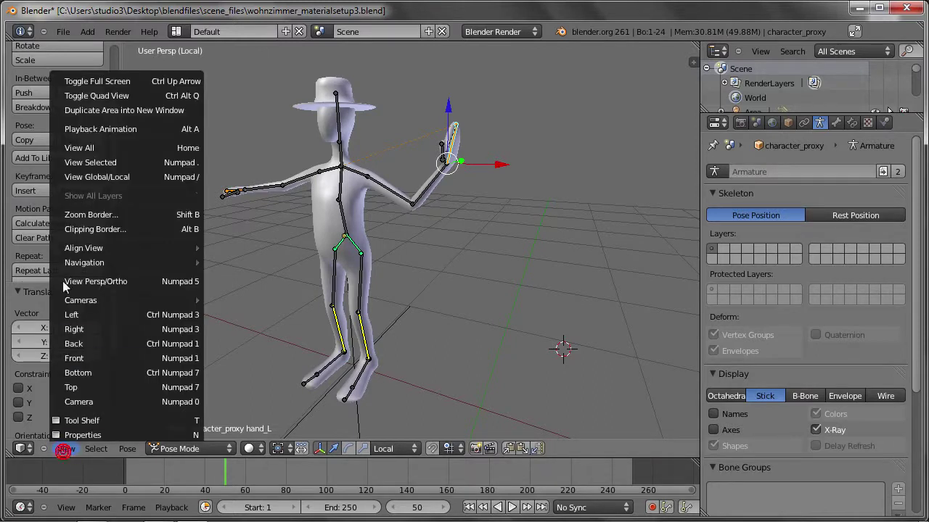
- Leave local view to show the whole living room, framed on the koerper bone
click(107, 176)
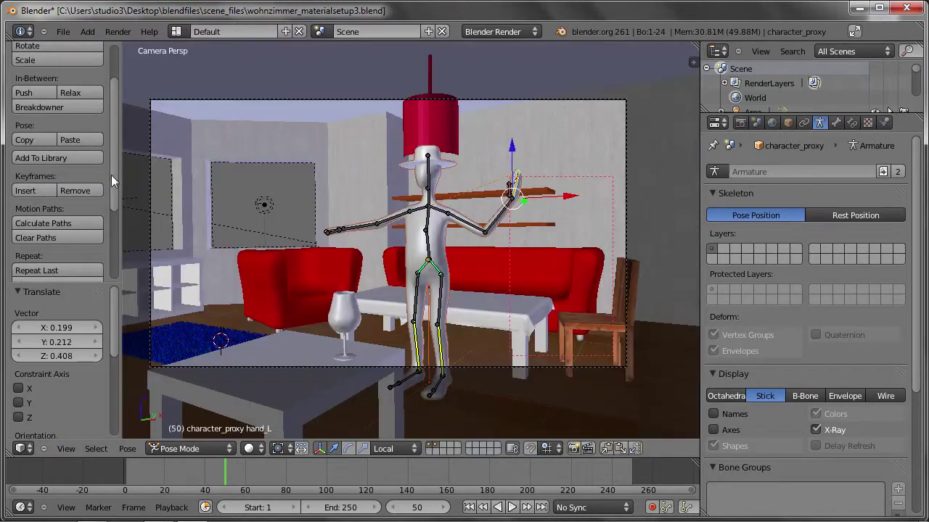
right_click(436, 251)
key(KP_Decimal)
middle_drag(472, 259, 393, 281)
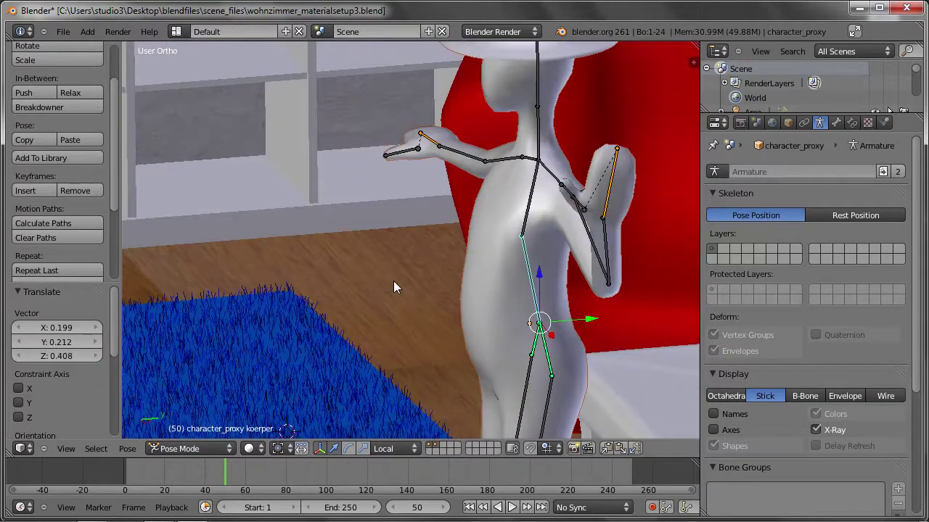
scroll(393, 281, down, 2)
scroll(346, 262, down, 3)
scroll(404, 271, down, 2)
key(alt+a)
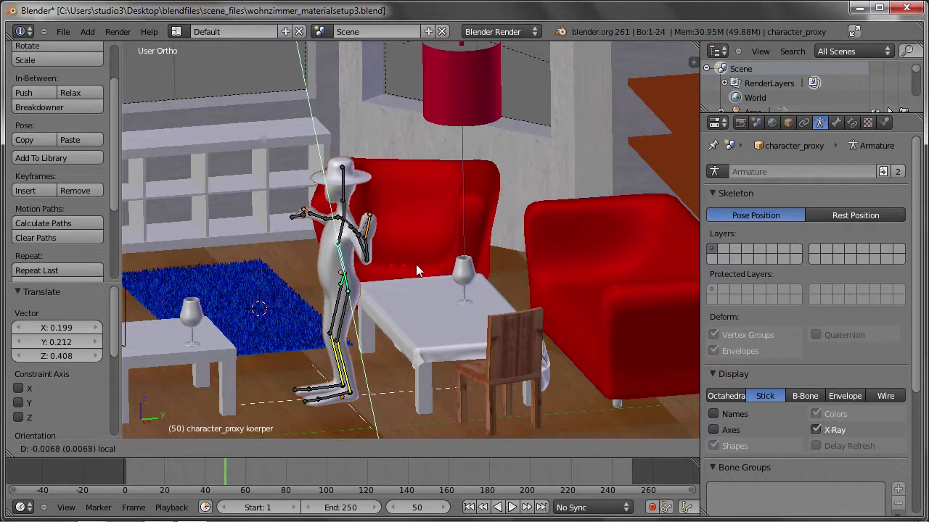
key(Escape)
- Slide the character along Y toward the red sofa using the fuss_L bone
right_click(325, 385)
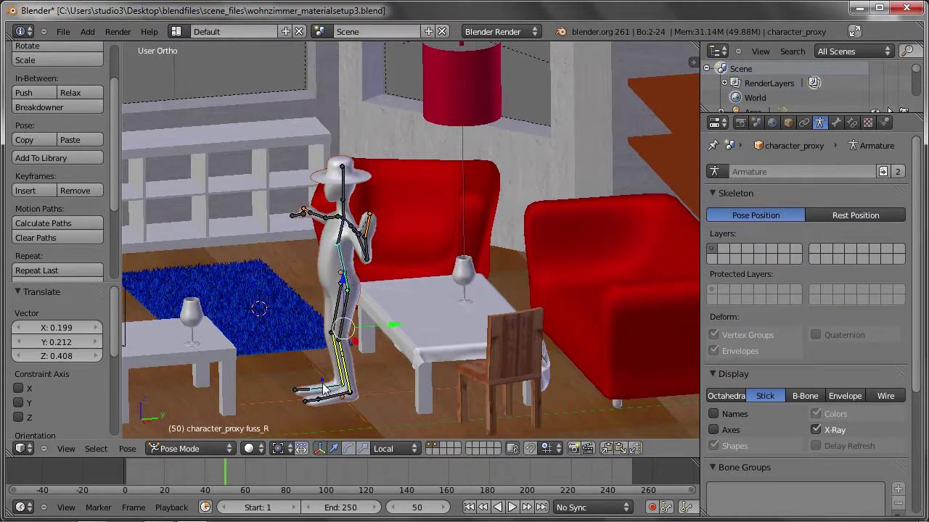
key(g)
key(y)
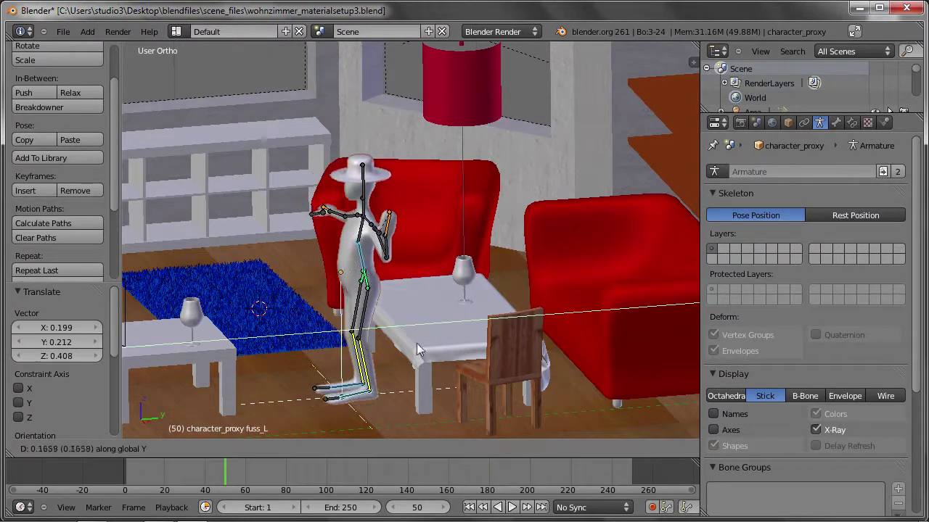
click(572, 313)
middle_drag(572, 313, 489, 355)
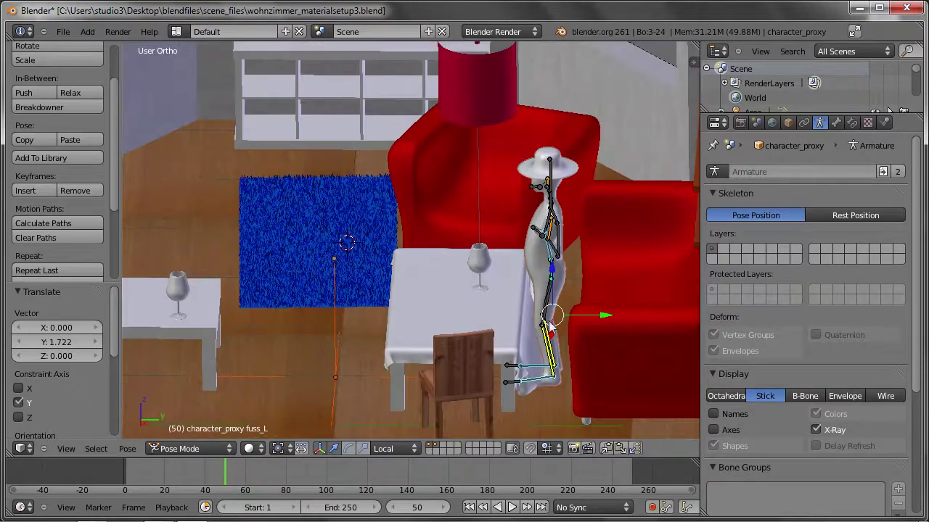
key(g)
key(y)
click(500, 358)
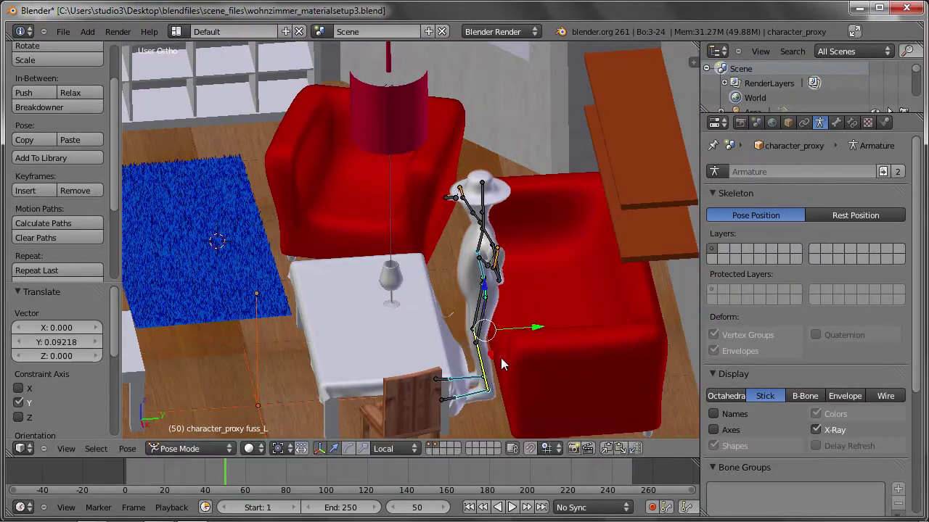
middle_drag(495, 351, 485, 285)
- Move the koerper hip bone along the Z axis
right_click(480, 268)
scroll(480, 269, up, 4)
mouse_move(497, 250)
middle_down()
mouse_move(533, 228)
mouse_move(466, 319)
middle_up()
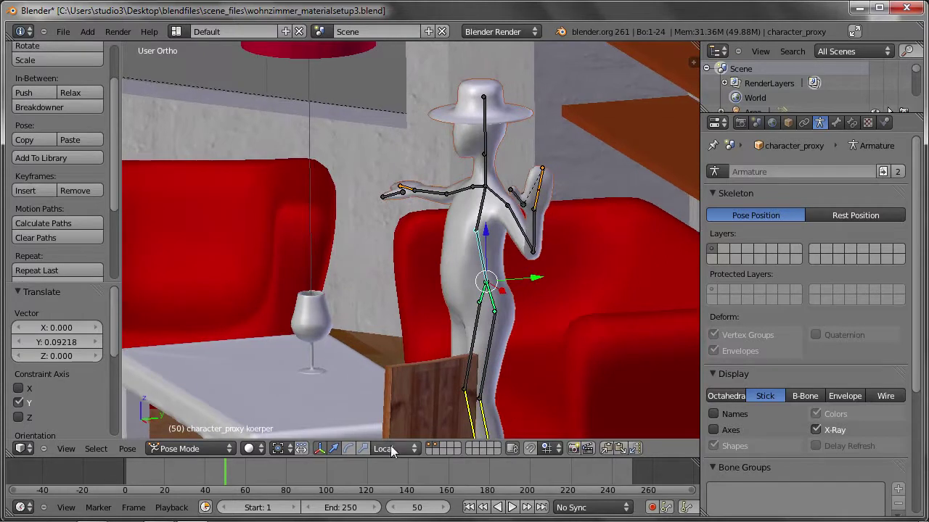
key(g)
key(y)
key(y)
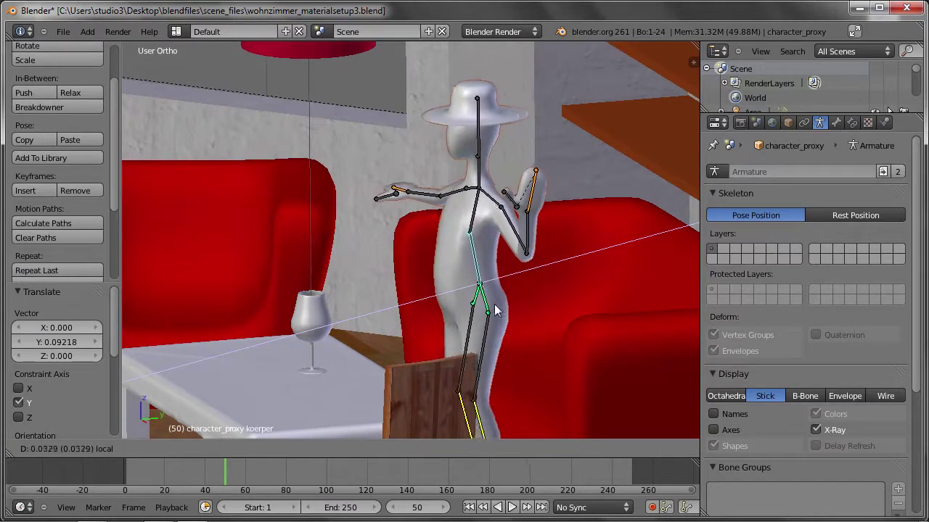
key(z)
click(435, 326)
mouse_move(435, 327)
middle_down()
mouse_move(400, 250)
mouse_move(440, 267)
mouse_move(366, 309)
mouse_move(323, 267)
mouse_move(326, 288)
middle_up()
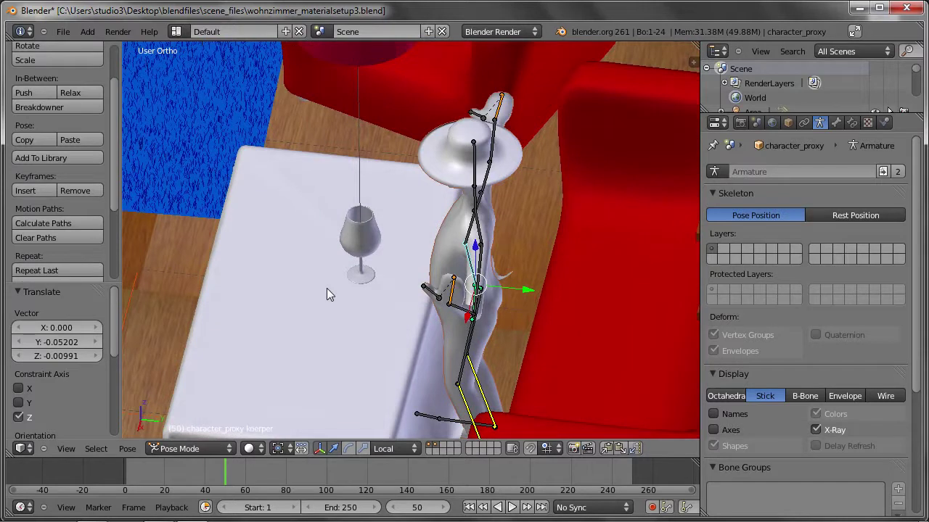
- Set the transform orientation to Normal and view the sofa from above
click(385, 448)
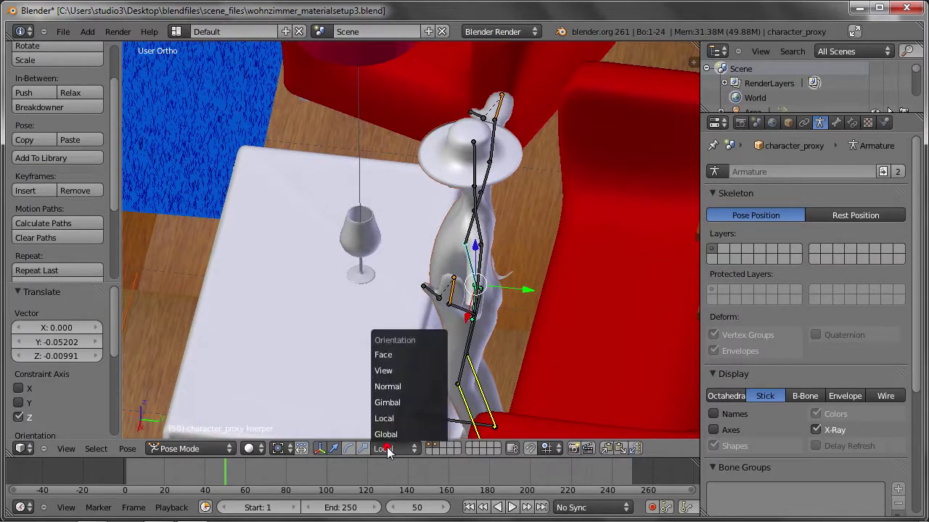
click(390, 389)
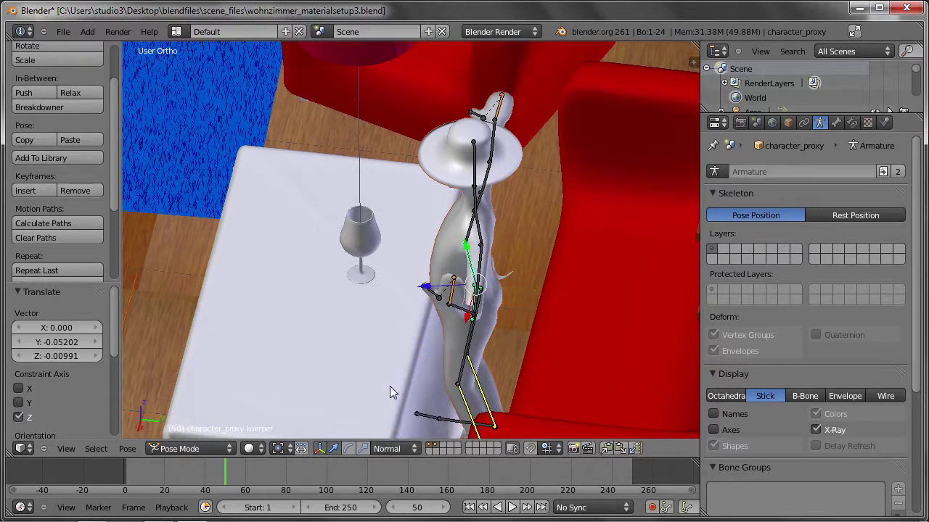
mouse_move(443, 311)
middle_down()
mouse_move(474, 264)
mouse_move(473, 334)
middle_up()
scroll(476, 335, up, 6)
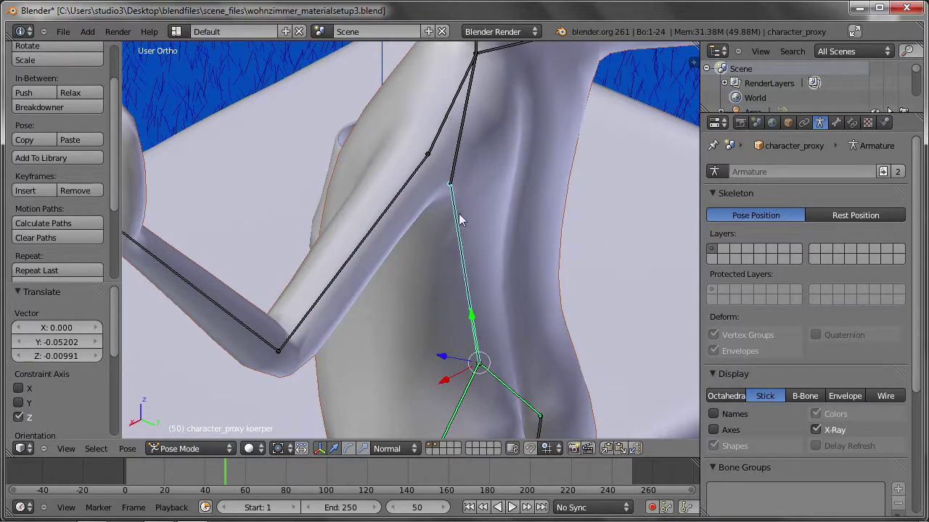
middle_drag(506, 357, 549, 317)
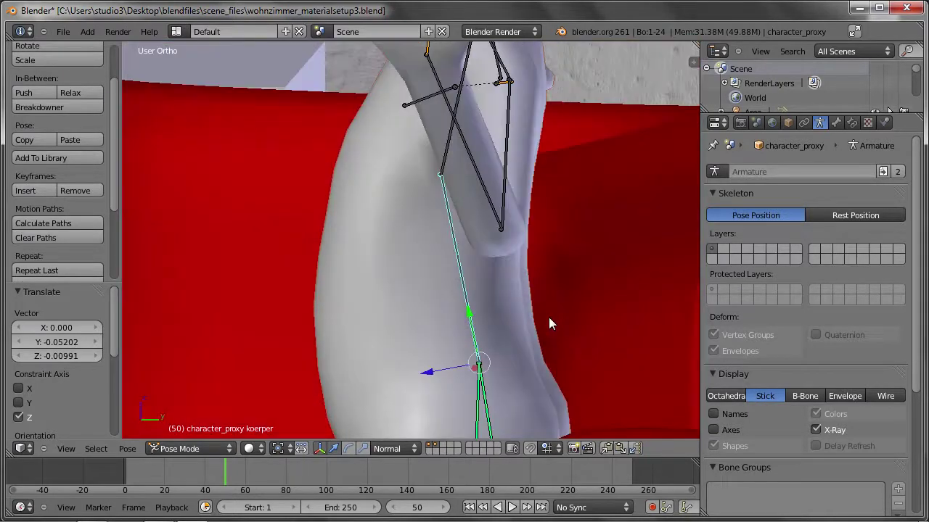
scroll(473, 320, down, 1)
scroll(479, 355, down, 2)
scroll(471, 334, down, 2)
mouse_move(472, 334)
middle_down()
mouse_move(519, 367)
mouse_move(464, 367)
mouse_move(455, 261)
middle_up()
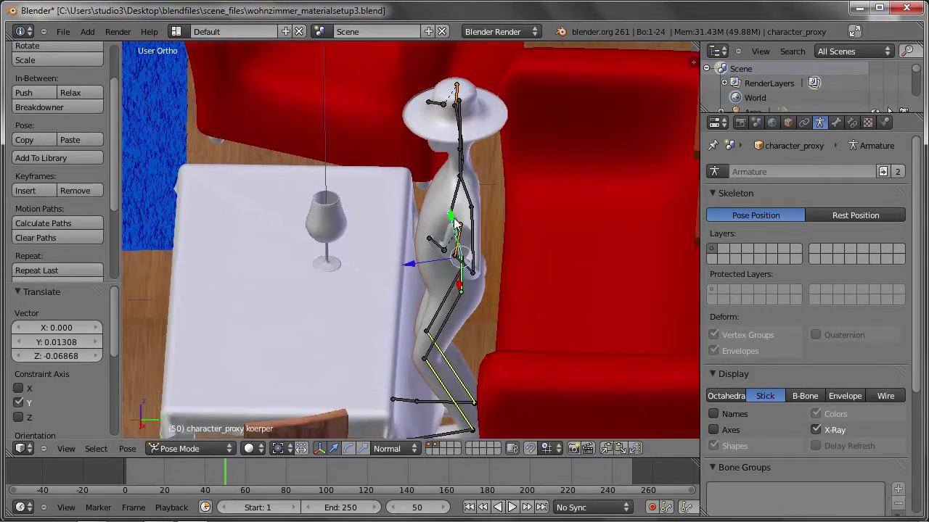
- Lower the koerper bone along Y twice to bring the hips onto the sofa
key(g)
key(y)
key(y)
click(498, 331)
key(g)
key(y)
key(y)
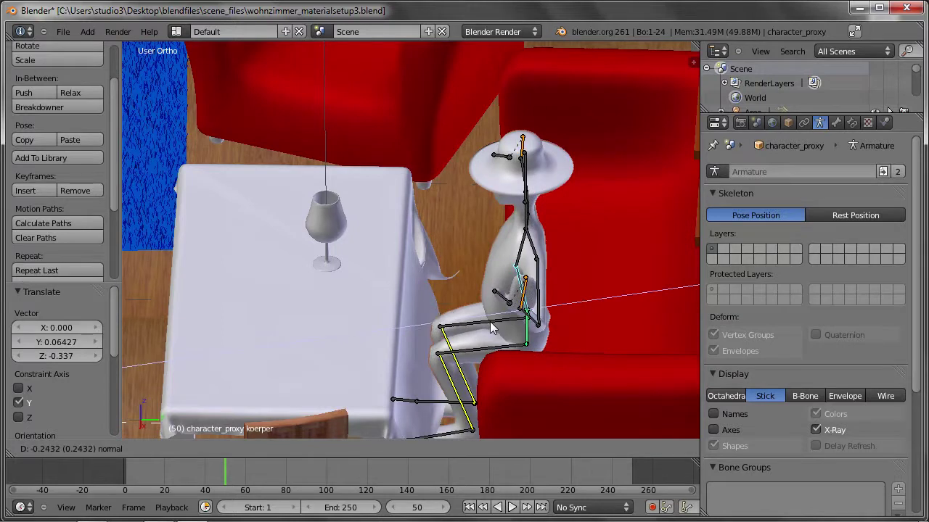
click(394, 421)
- Switch the transform orientation to Local and view the seated character from overhead
click(392, 447)
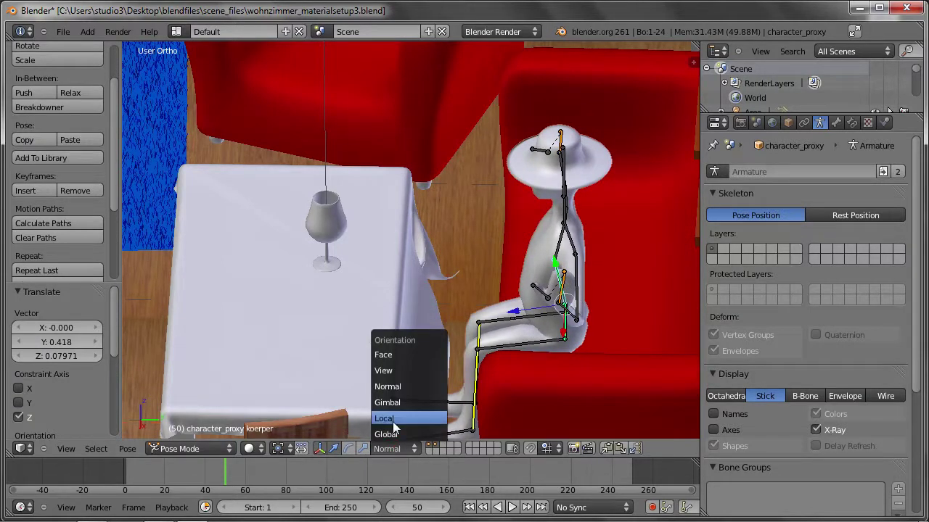
click(395, 428)
mouse_move(398, 350)
middle_down()
mouse_move(456, 354)
mouse_move(484, 309)
mouse_move(488, 338)
middle_up()
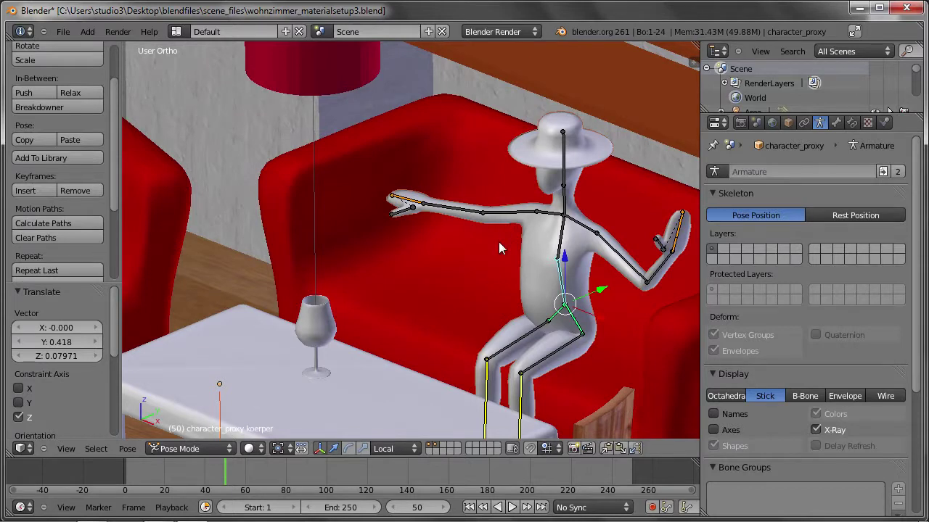
scroll(498, 241, down, 5)
mouse_move(498, 241)
middle_down()
mouse_move(459, 313)
mouse_move(445, 317)
middle_up()
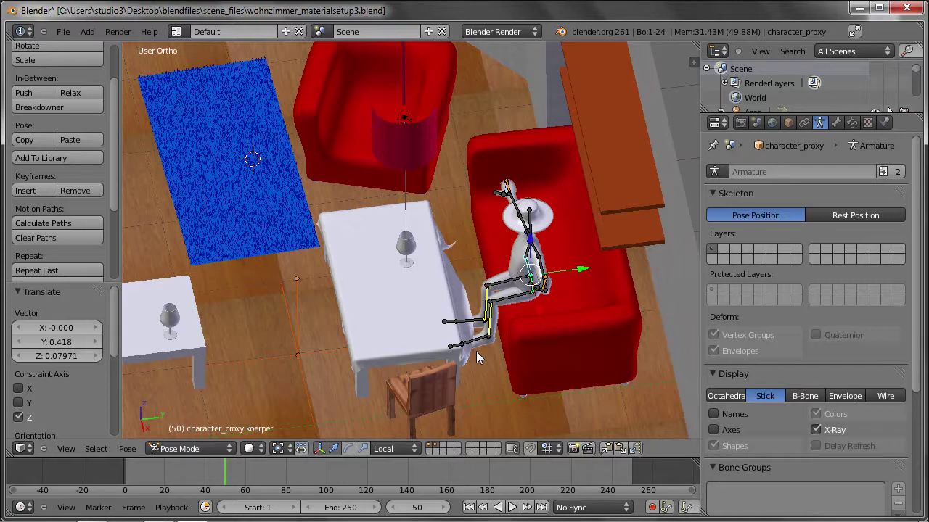
- Set orientation back to Normal and shift the hips along Y and Z onto the seat
click(385, 449)
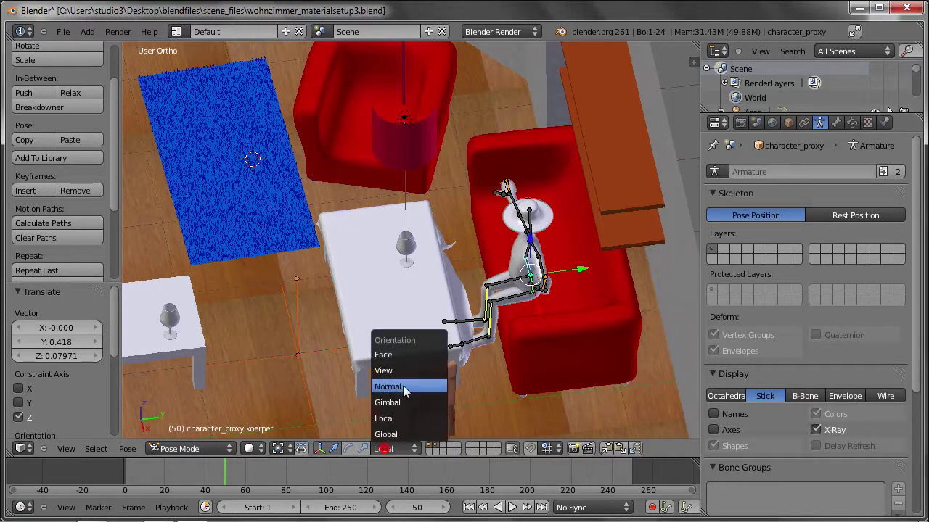
click(402, 386)
scroll(527, 266, up, 5)
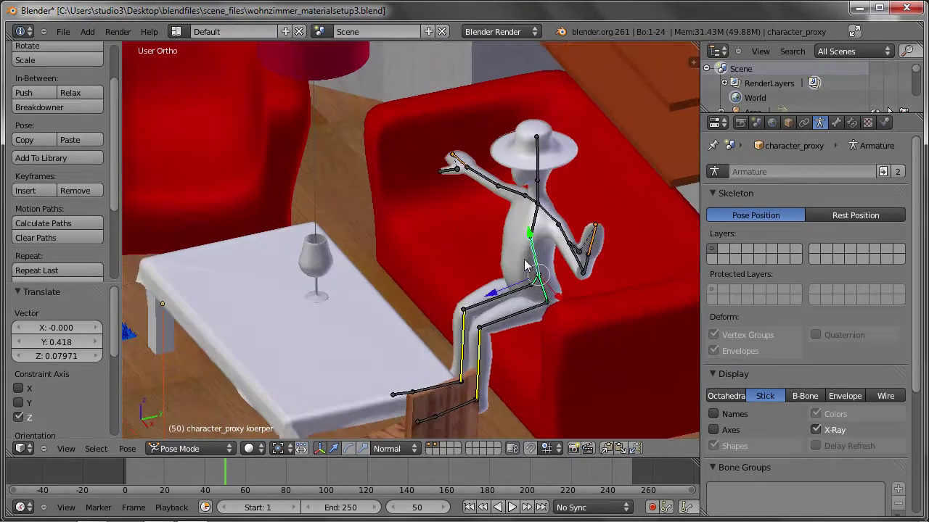
key(g)
key(y)
click(526, 251)
middle_drag(526, 251, 492, 296)
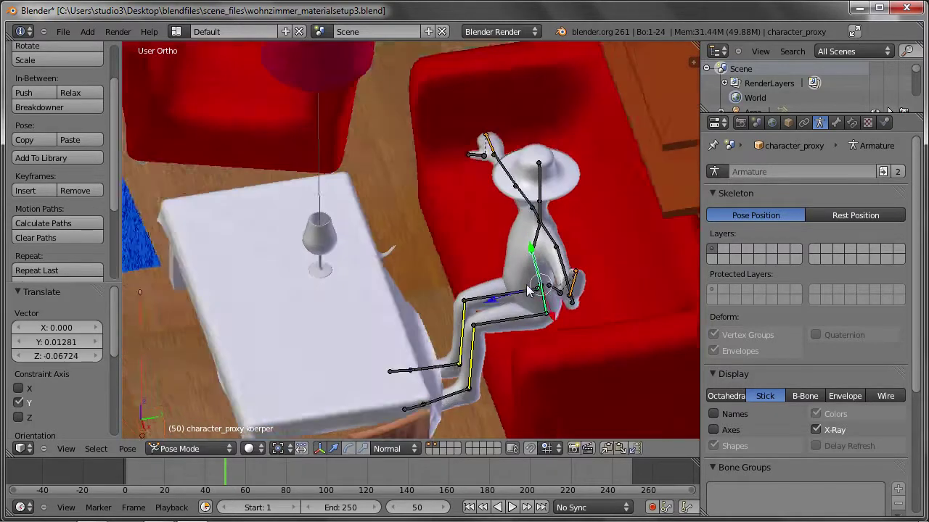
key(g)
key(z)
click(468, 357)
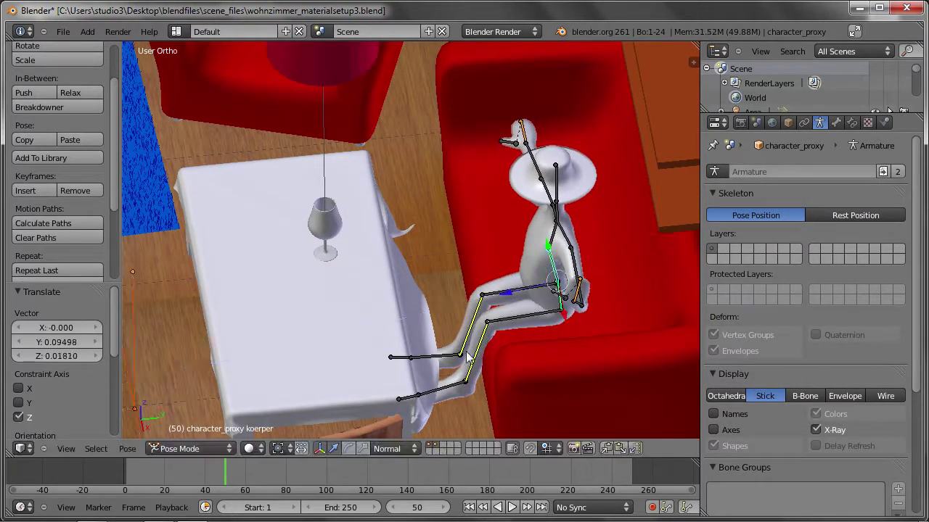
- Move and rotate the fuss_R foot bone, then move the fuss_L foot bone
right_click(439, 361)
middle_drag(439, 361, 464, 357)
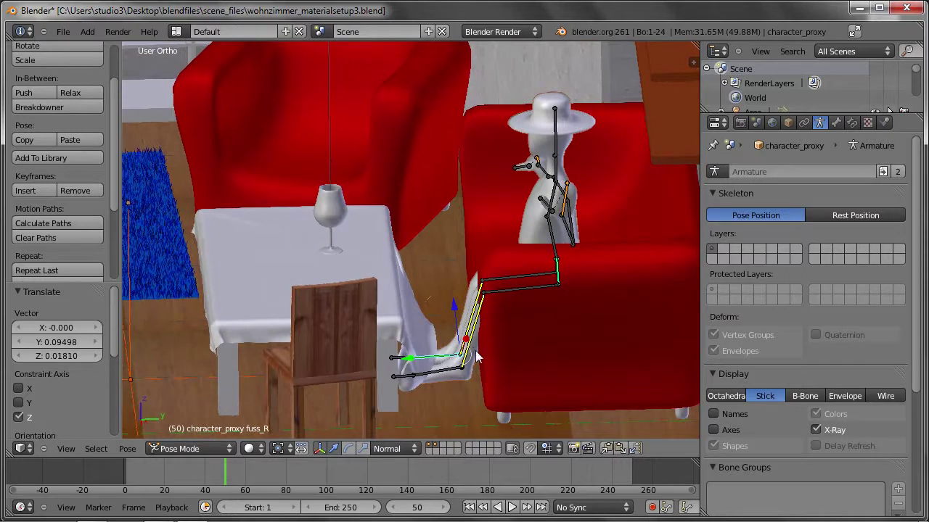
key(g)
click(423, 250)
key(r)
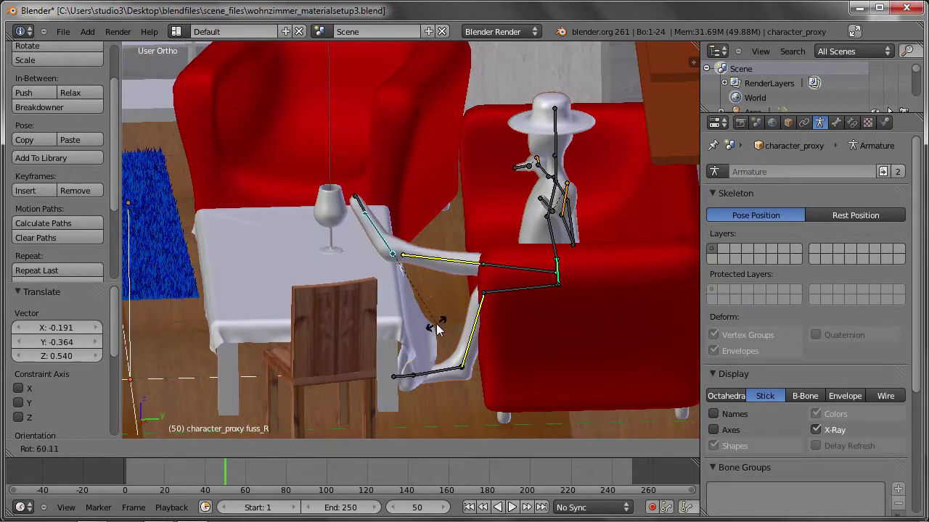
click(385, 321)
right_click(428, 371)
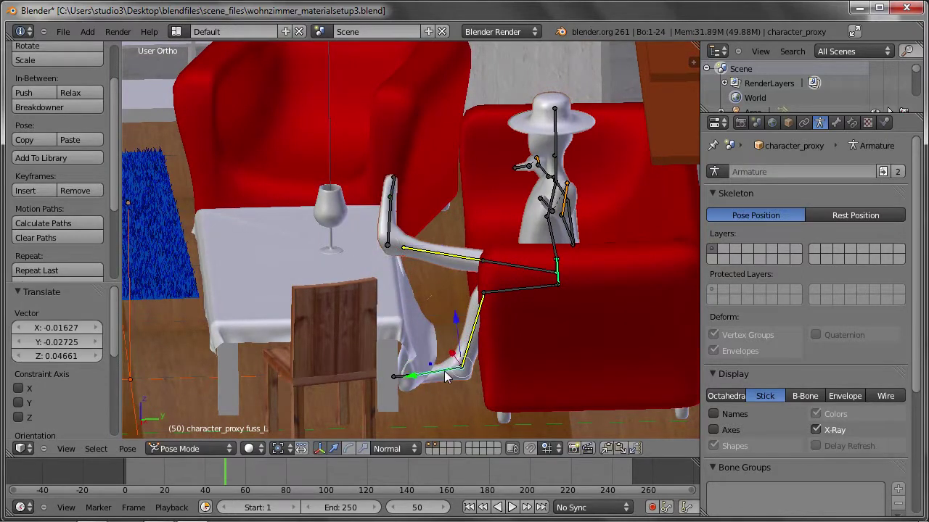
key(g)
click(435, 302)
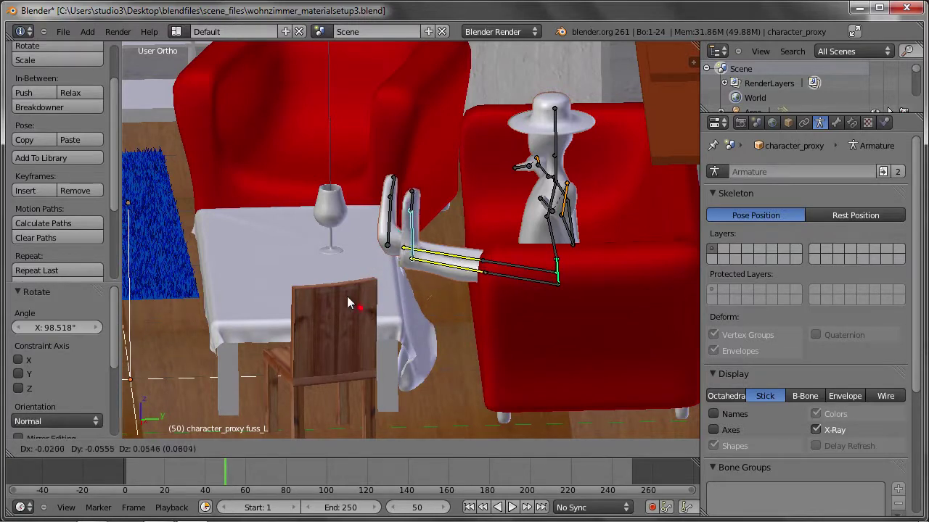
middle_drag(349, 303, 463, 358)
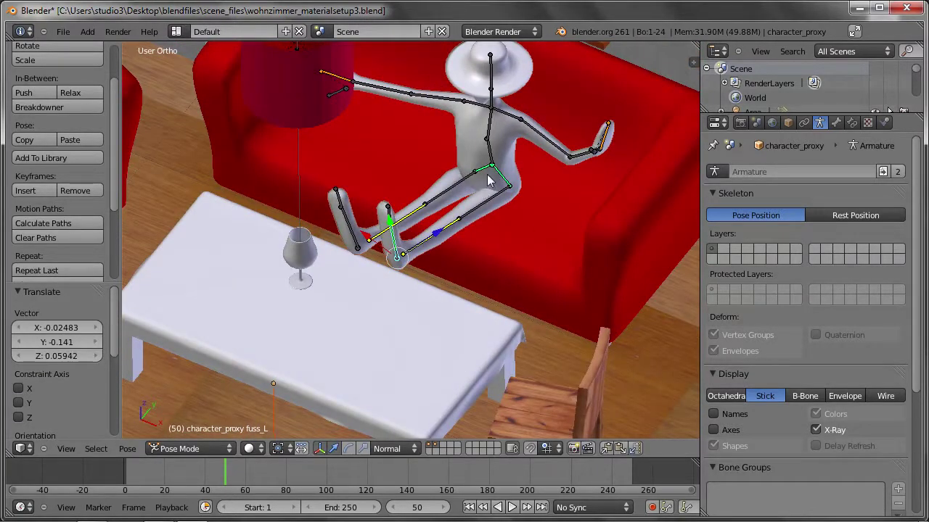
- Lower the body bone vertically along Z onto the sofa
right_click(498, 154)
middle_drag(497, 153, 509, 155)
key(g)
key(z)
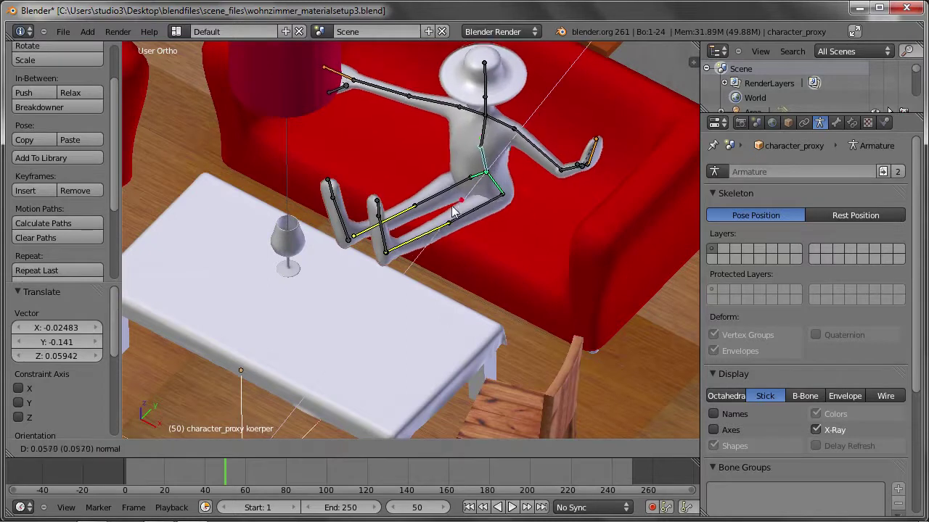
click(442, 214)
middle_drag(443, 215, 452, 272)
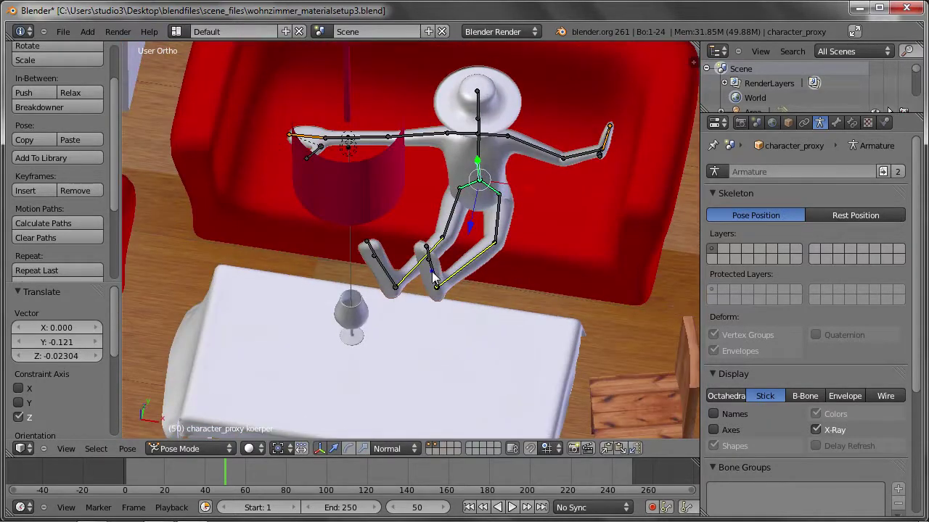
- Reposition the left and right foot bones so the legs rest in front of the sofa
right_click(435, 277)
key(g)
click(520, 296)
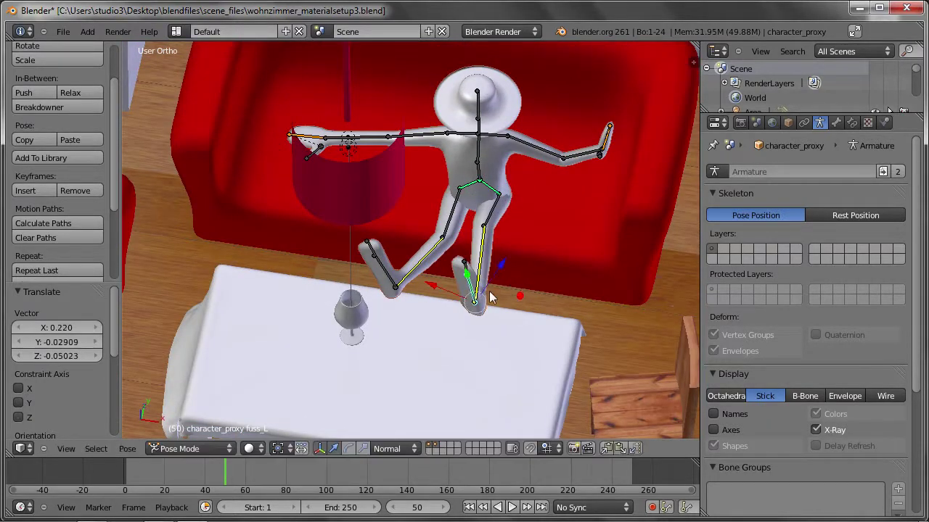
right_click(387, 274)
key(g)
click(430, 294)
mouse_move(573, 215)
middle_down()
mouse_move(454, 264)
mouse_move(472, 244)
middle_up()
- Rotate the koerper bone to tilt the torso back and extend the left hand
right_click(454, 265)
key(r)
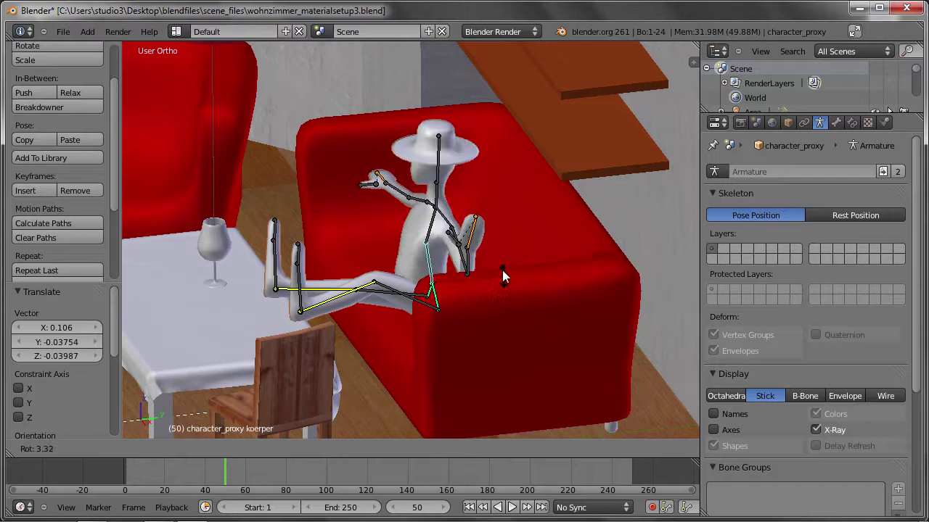
click(512, 293)
right_click(479, 250)
middle_drag(479, 250, 574, 264)
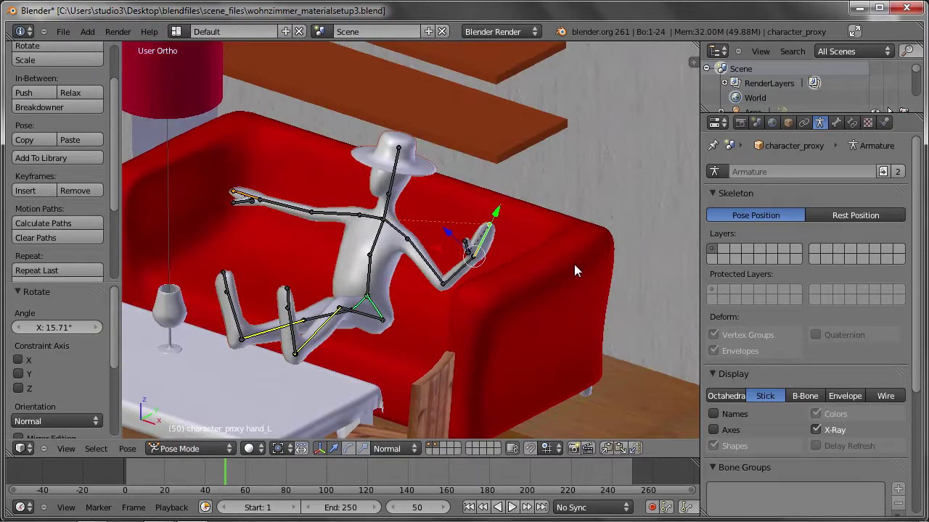
key(g)
click(511, 281)
middle_drag(511, 281, 450, 268)
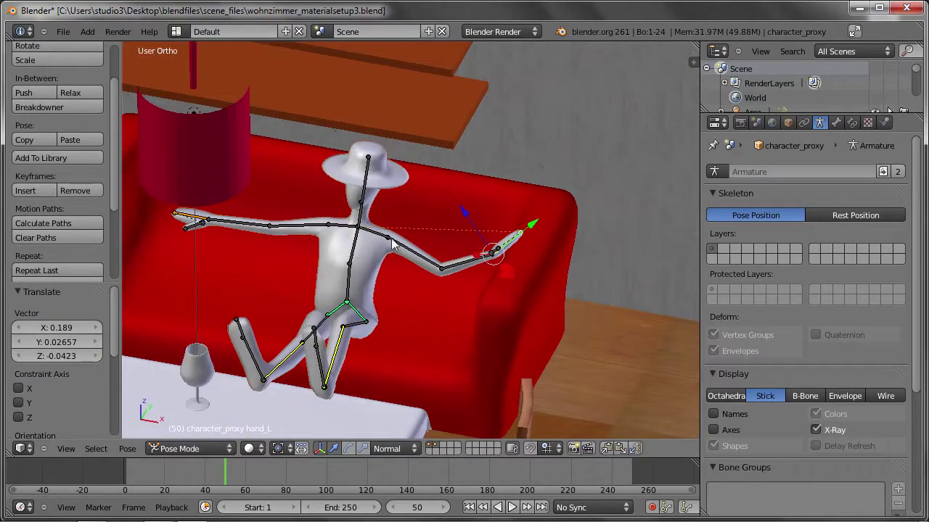
middle_drag(335, 229, 407, 247)
- Rotate the schulter_R shoulder bone and lower the hand_R bone
right_click(360, 218)
key(r)
click(453, 277)
middle_drag(377, 320, 287, 287)
right_click(211, 306)
middle_drag(210, 306, 374, 303)
key(g)
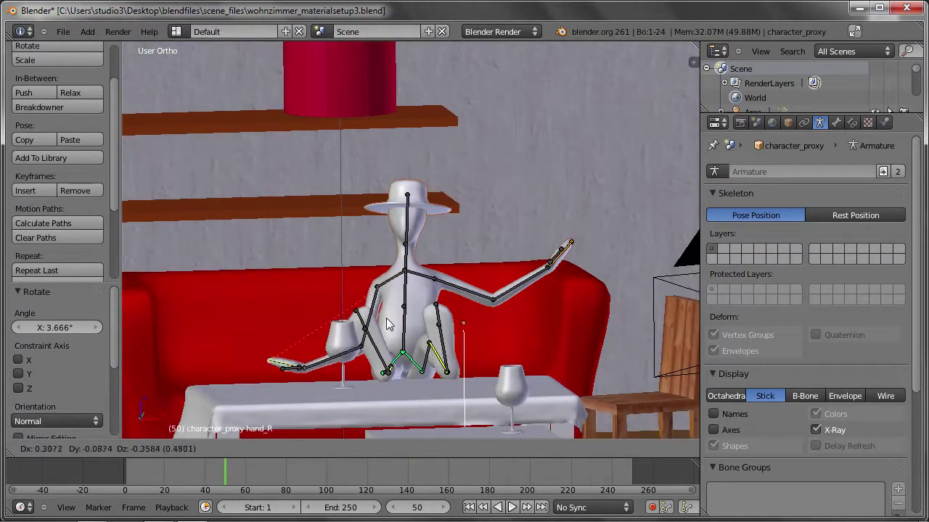
click(384, 339)
- Move the hand_L bone down so the left hand rests on the sofa seat
right_click(559, 263)
middle_drag(559, 263, 610, 294)
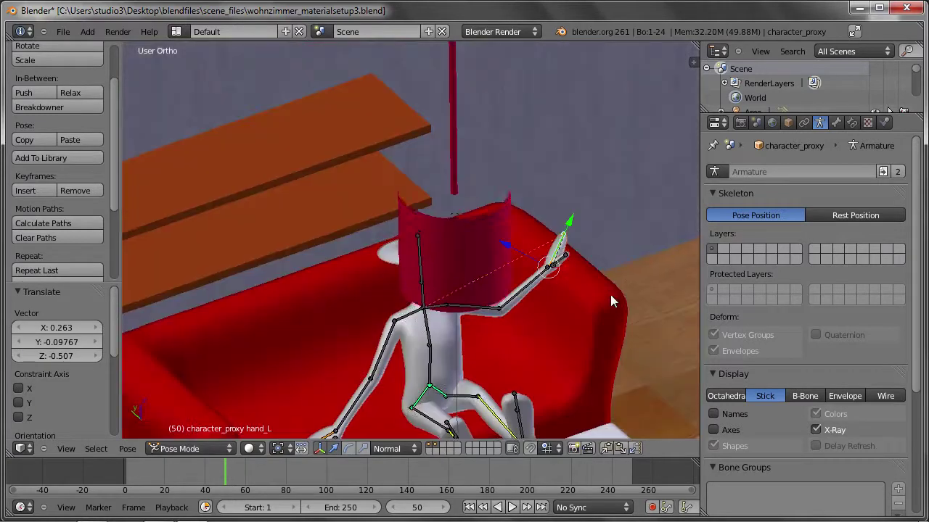
key(g)
click(604, 420)
mouse_move(605, 419)
middle_down()
mouse_move(500, 363)
mouse_move(482, 280)
middle_up()
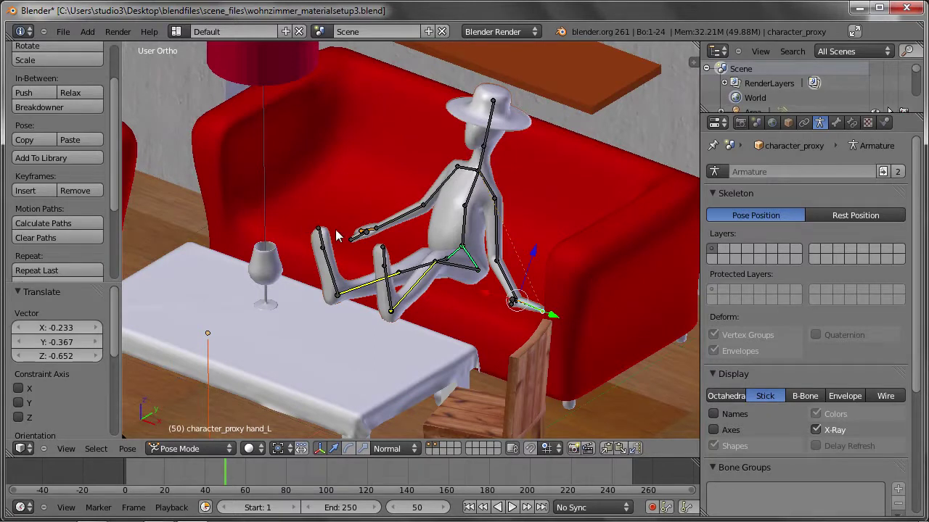
key(ctrl+shift+s)
- Rename the file to wohnzimmer_import.blend and save it in scene_files
click(300, 86)
click(295, 87)
double_click(297, 87)
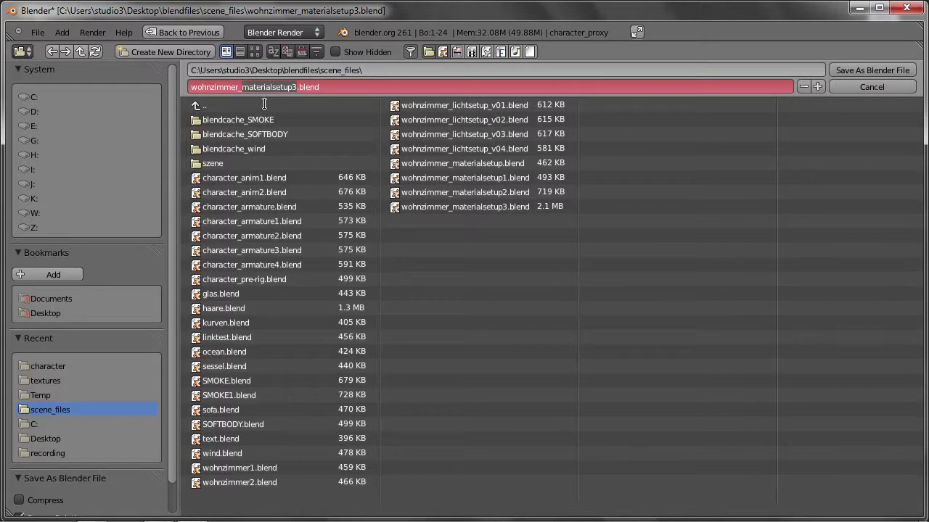
key(BackSpace)
text(inmpor)
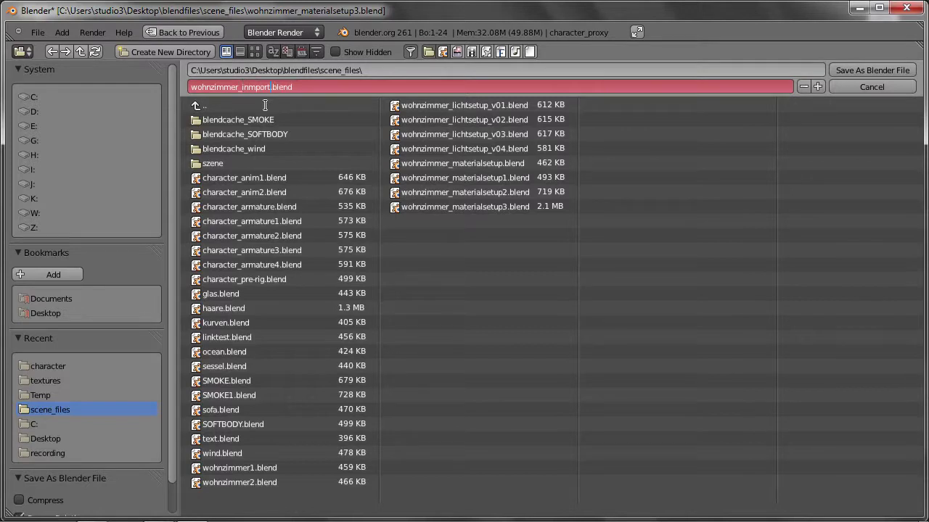
key(Return)
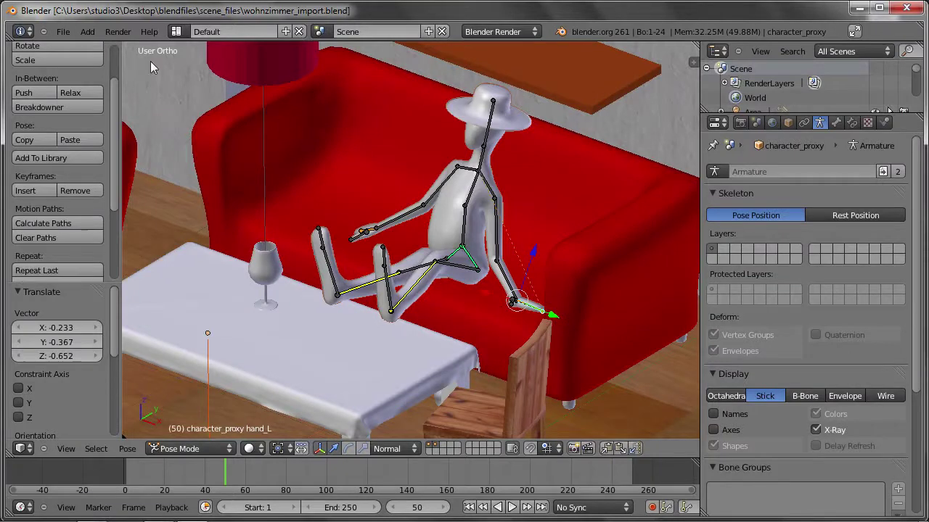
click(63, 31)
mouse_move(91, 76)
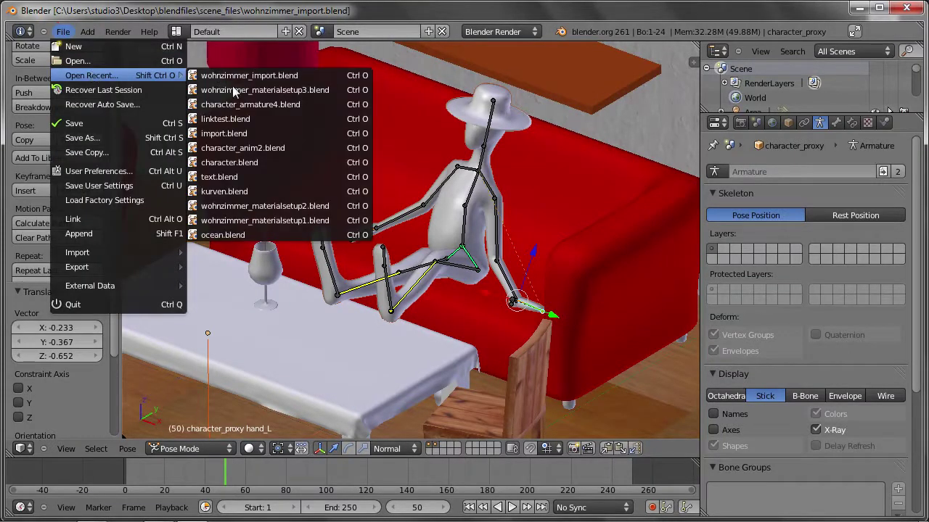
- Open character_armature4.blend and box-select the body's leg and foot vertices in Edit Mode wireframe
click(244, 105)
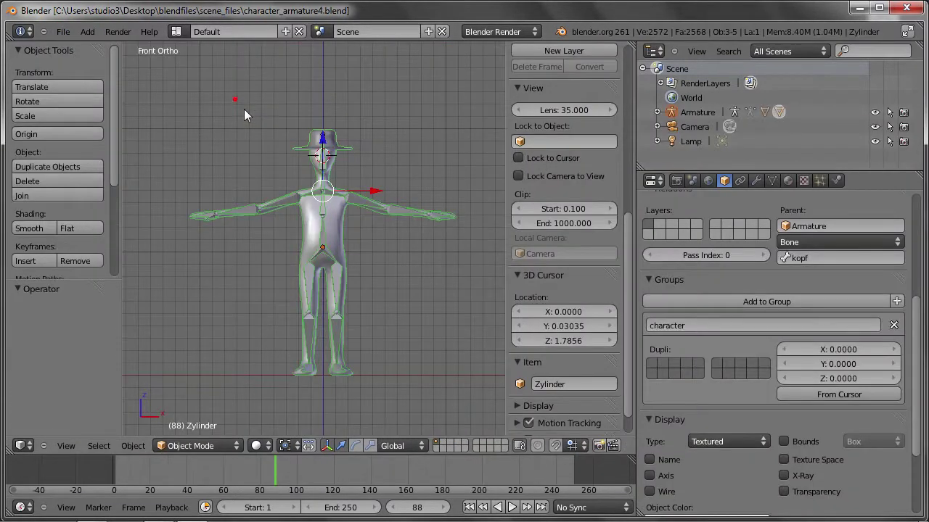
right_click(325, 272)
key(Tab)
scroll(321, 274, up, 4)
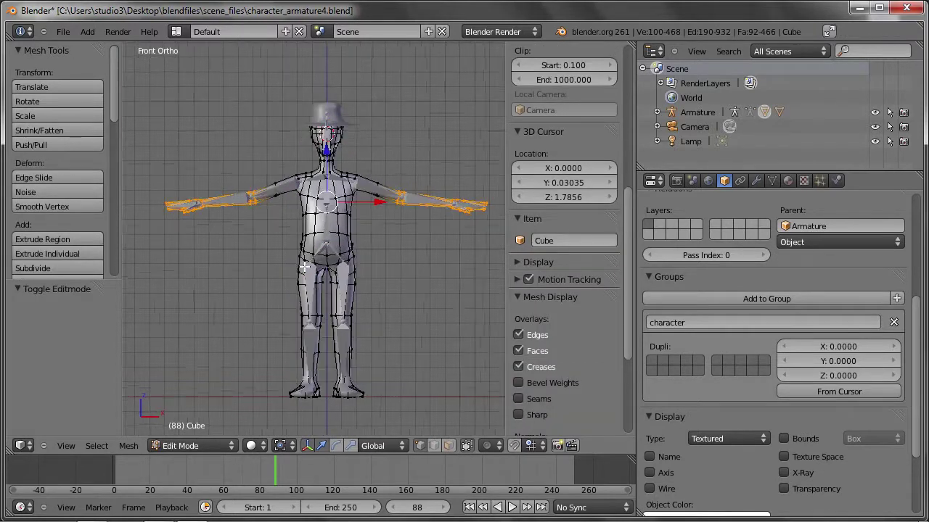
key(z)
key(a)
key(b)
drag(269, 224, 419, 338)
shift+middle_drag(418, 338, 396, 266)
key(b)
drag(249, 238, 412, 357)
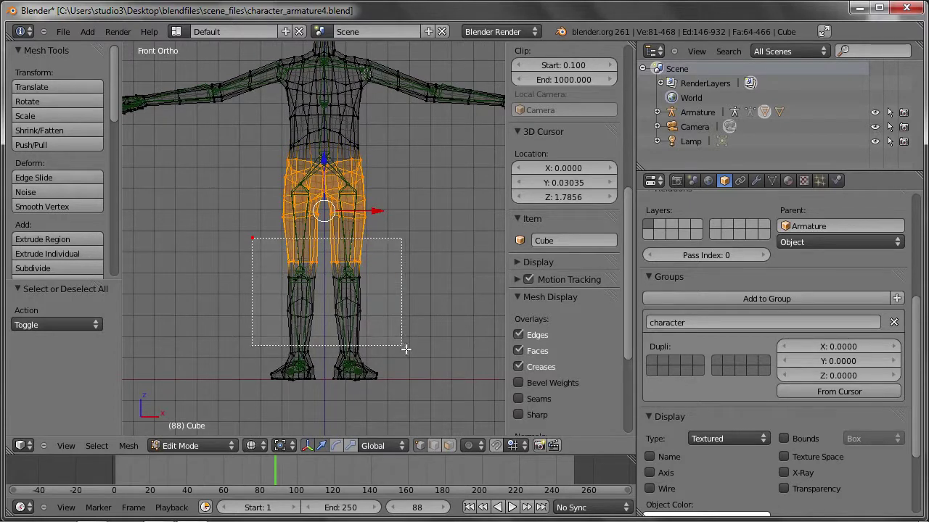
middle_drag(412, 357, 303, 344)
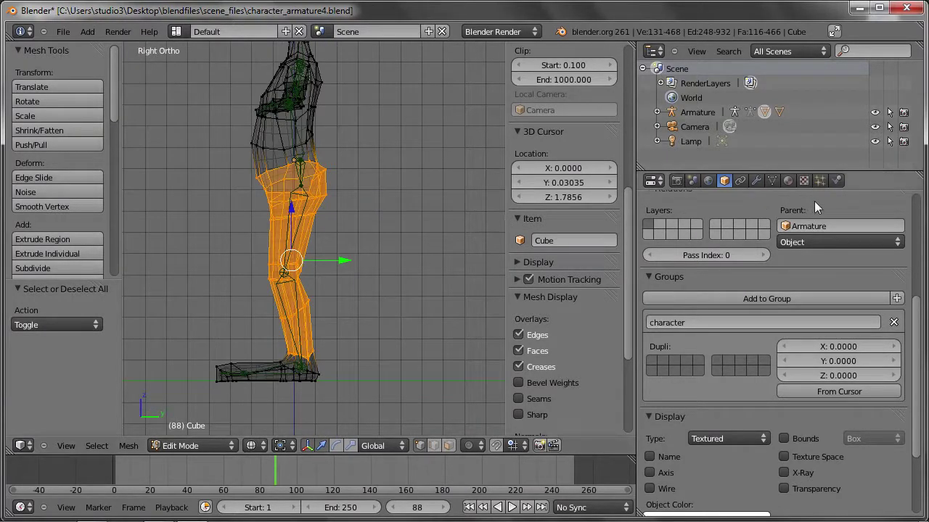
- Assign the selected legs to a new material slot with a new blue material
click(788, 179)
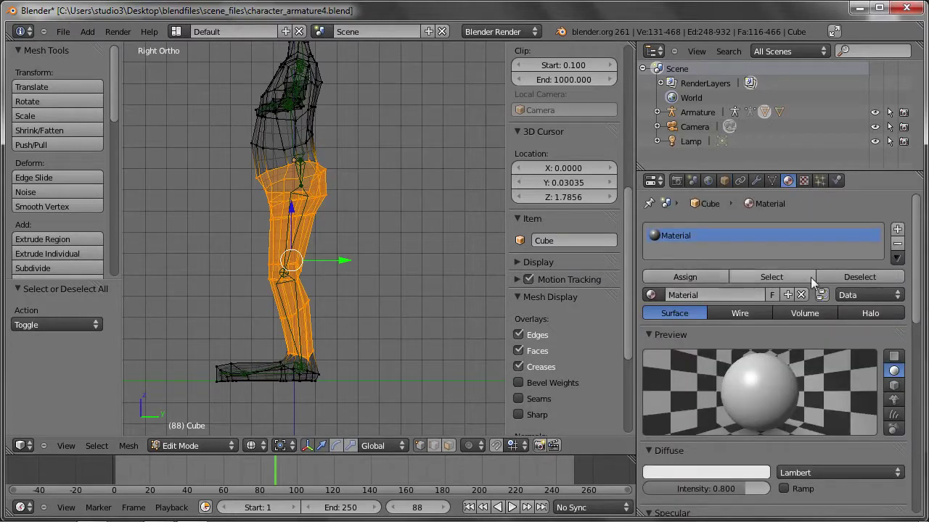
click(898, 230)
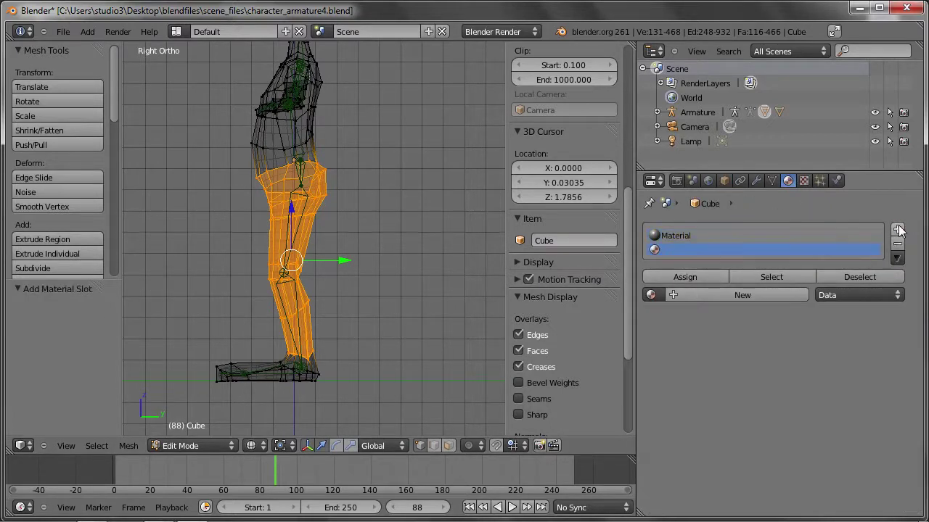
click(693, 280)
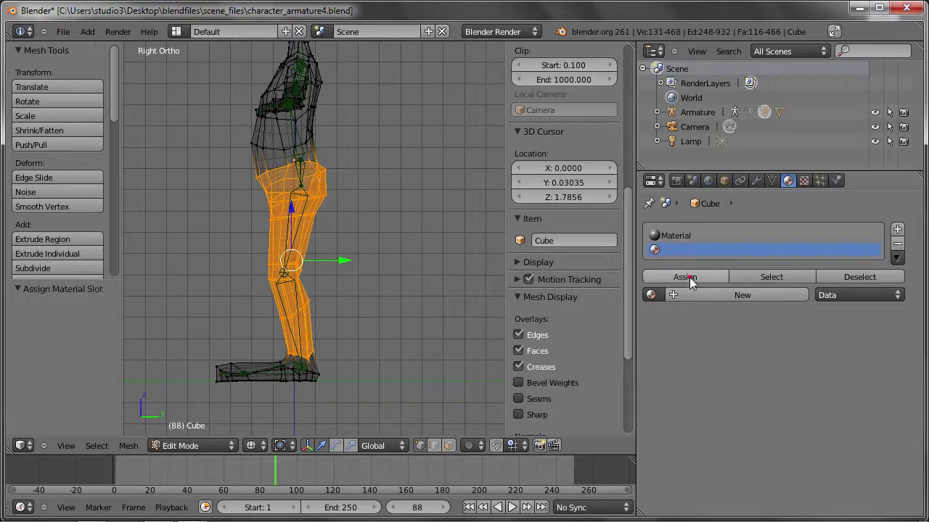
click(720, 299)
click(698, 471)
mouse_move(733, 356)
mouse_down()
mouse_move(733, 285)
mouse_move(767, 328)
mouse_up()
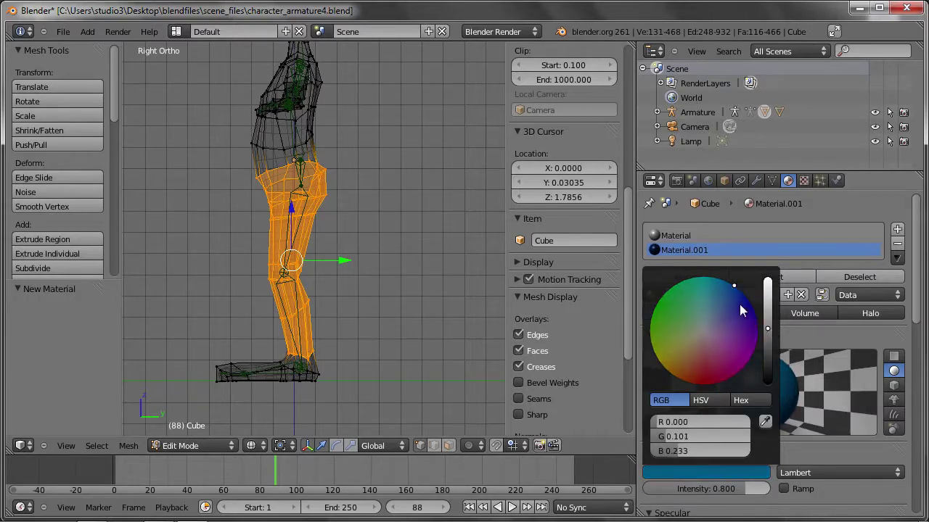
- Return to solid shading and switch to face selection mode around the legs
mouse_move(356, 314)
middle_down()
mouse_move(333, 284)
mouse_move(387, 290)
mouse_move(302, 251)
mouse_move(360, 245)
mouse_move(270, 229)
mouse_move(325, 251)
middle_up()
key(z)
key(Tab)
key(Tab)
middle_drag(339, 349, 315, 361)
key(ctrl+Tab)
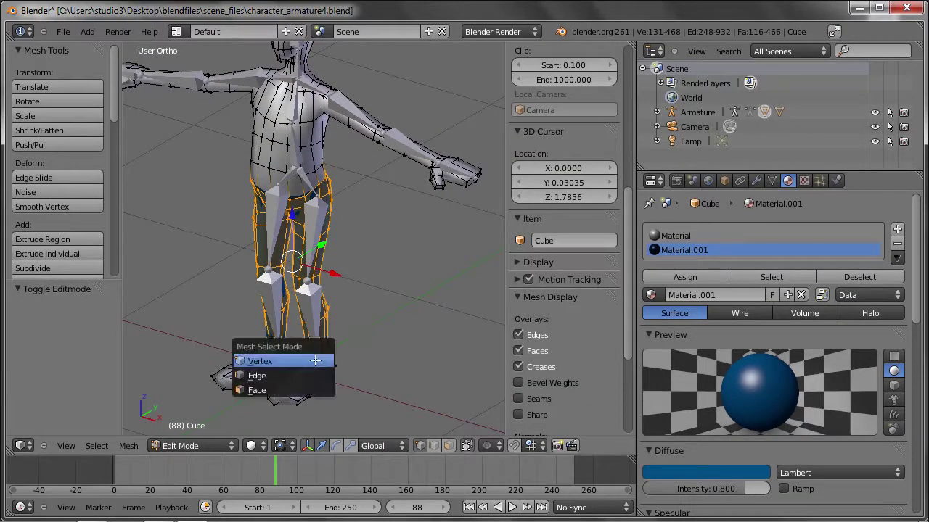
click(257, 390)
mouse_move(257, 390)
middle_down()
mouse_move(375, 338)
mouse_move(375, 315)
middle_up()
- From a side wireframe view, box-select the rear and toe faces of the feet
key(KP_3)
scroll(307, 336, up, 2)
key(a)
key(a)
key(a)
key(z)
key(b)
drag(238, 298, 323, 358)
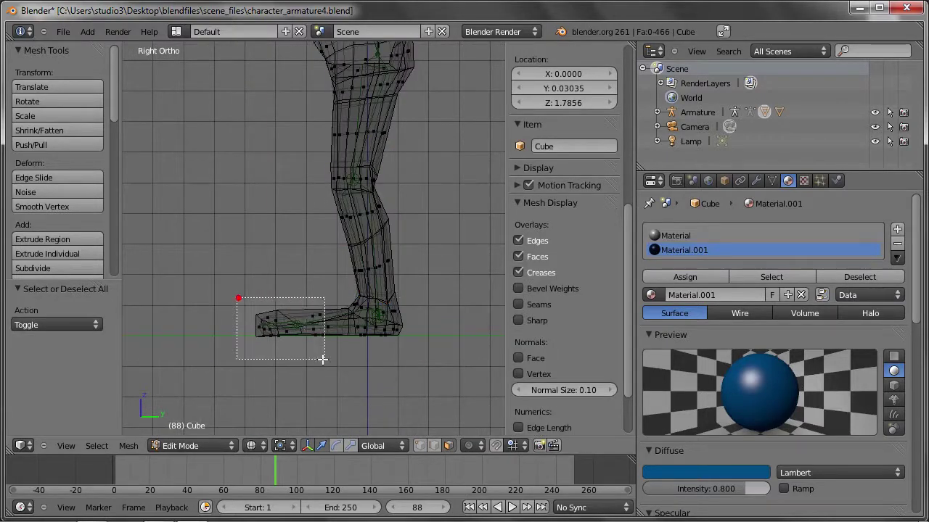
key(b)
drag(355, 306, 435, 384)
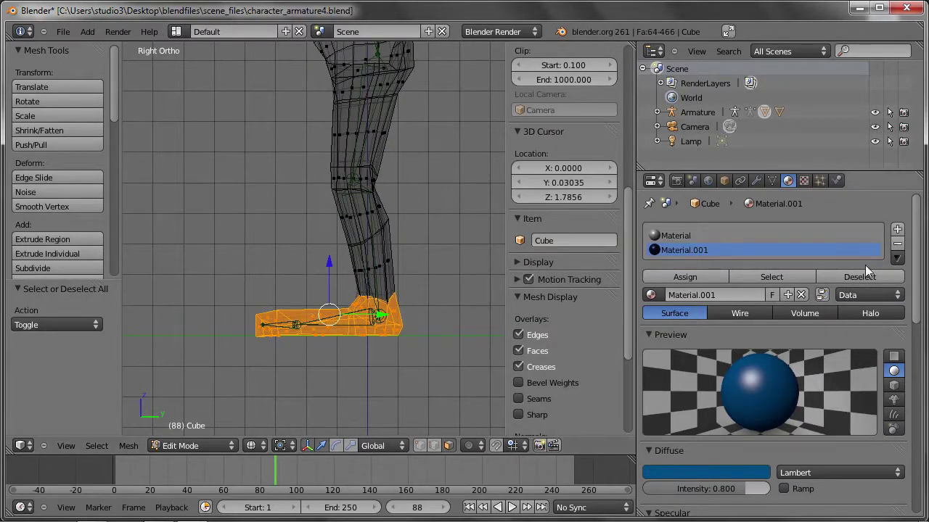
- Assign the foot faces to a new black shoe material and check it in solid view
click(897, 229)
click(703, 284)
click(713, 306)
click(718, 481)
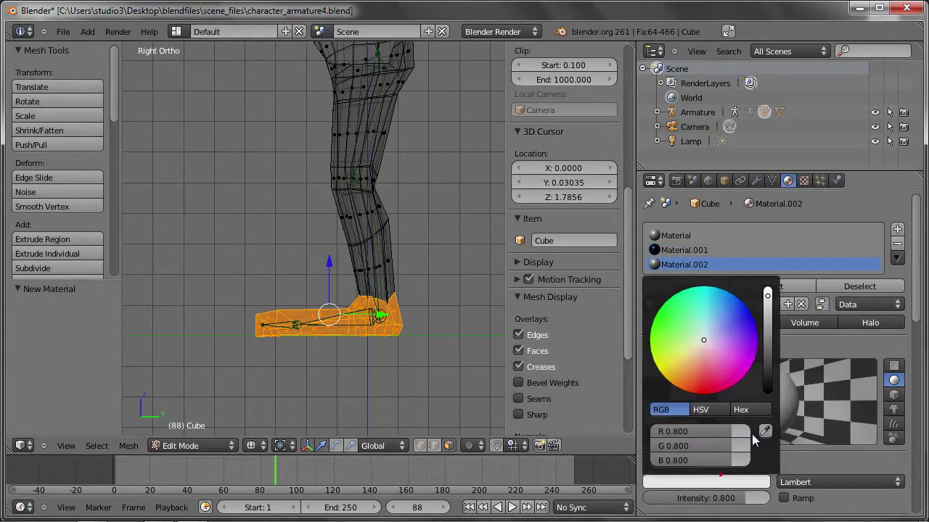
drag(766, 337, 773, 462)
key(Tab)
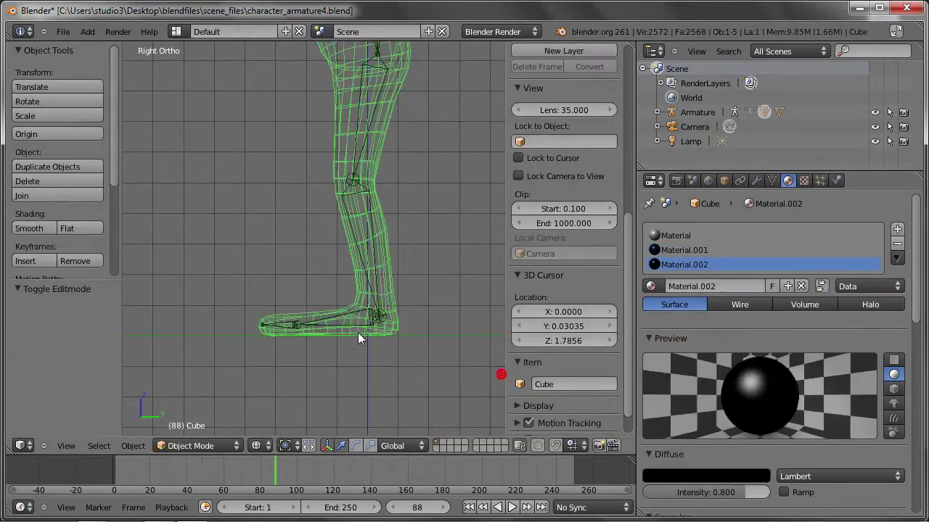
key(z)
middle_drag(358, 333, 437, 350)
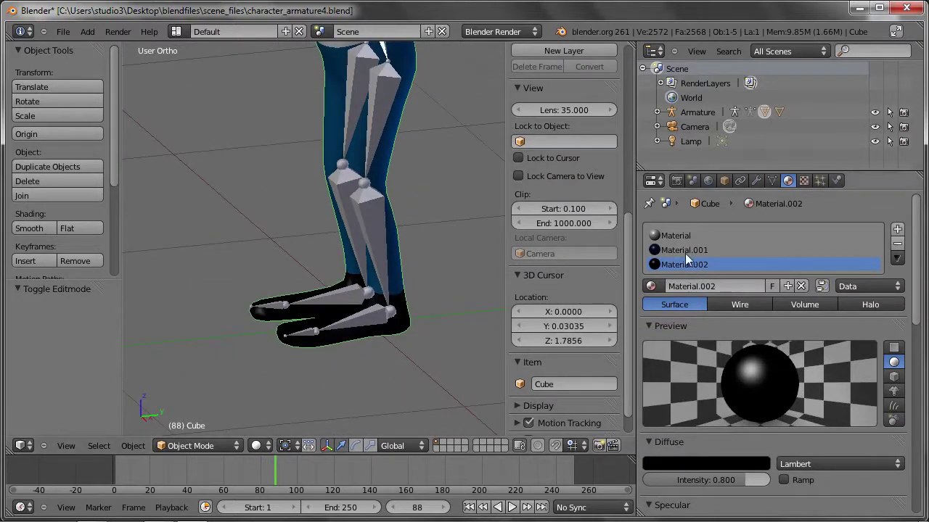
- Rename the blue material to 'jeans' and the black material to 'socken'
click(676, 236)
click(695, 279)
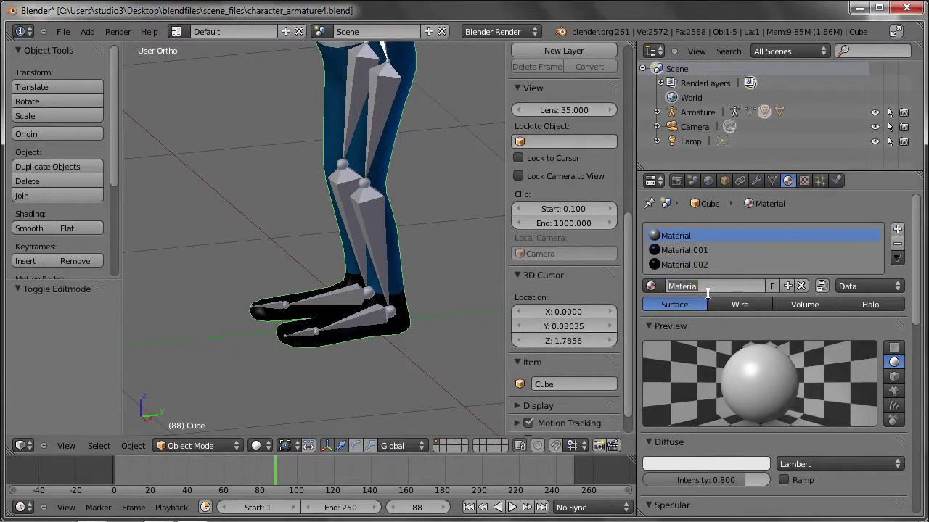
click(672, 250)
click(687, 284)
text(jeans)
key(Return)
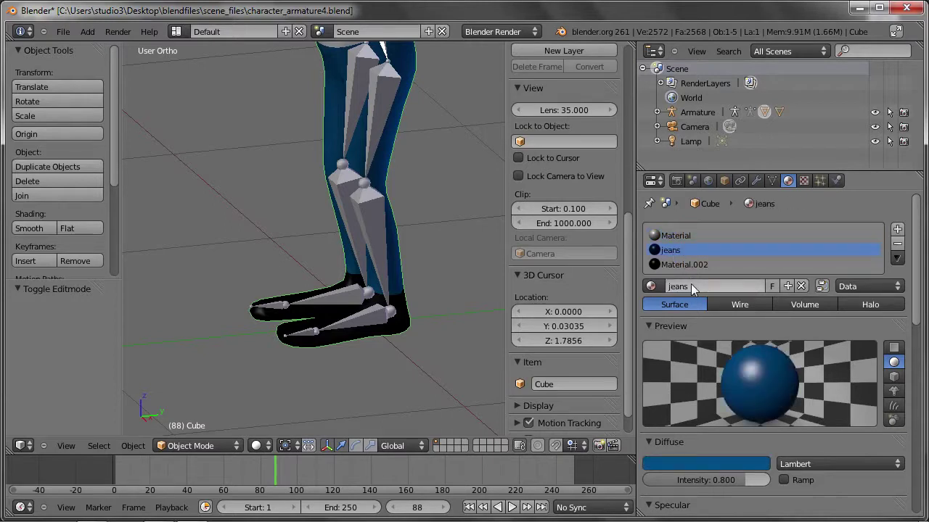
click(682, 265)
click(693, 281)
text(socken)
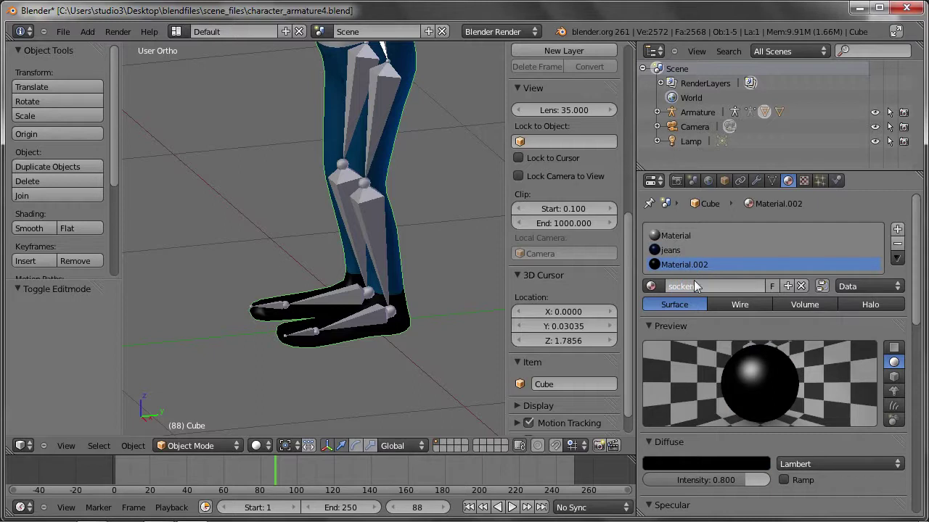
key(Return)
key(KP_1)
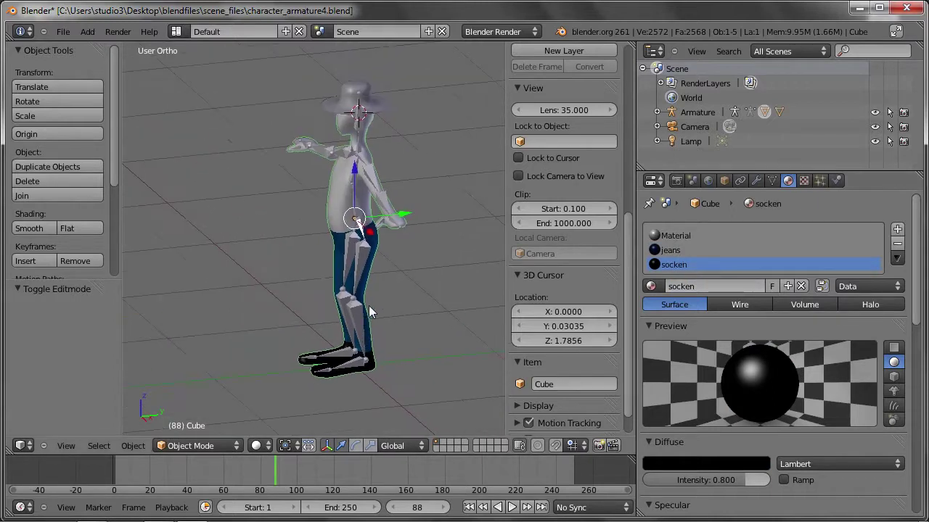
- Select the hat and give it a new golden-brown material
right_click(317, 106)
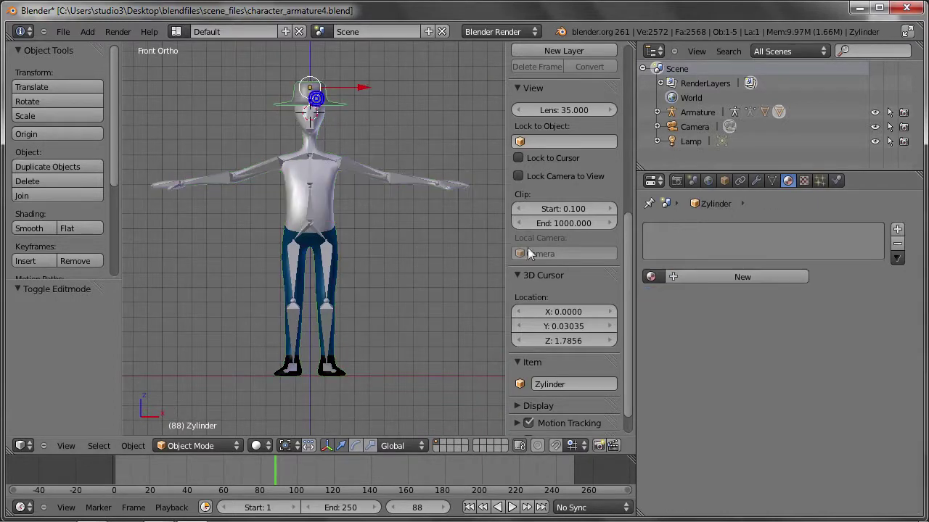
click(716, 277)
click(718, 453)
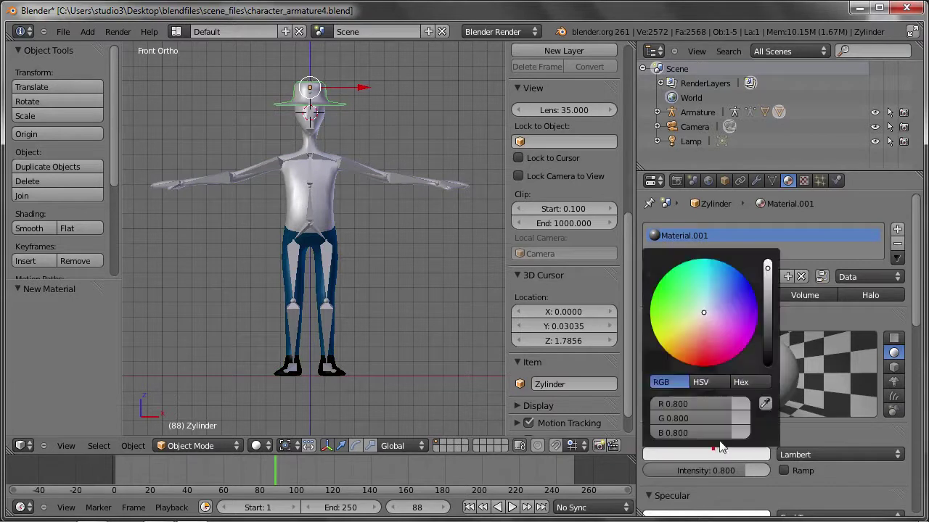
drag(704, 327, 693, 356)
mouse_move(767, 268)
mouse_down()
mouse_move(767, 332)
mouse_move(767, 309)
mouse_up()
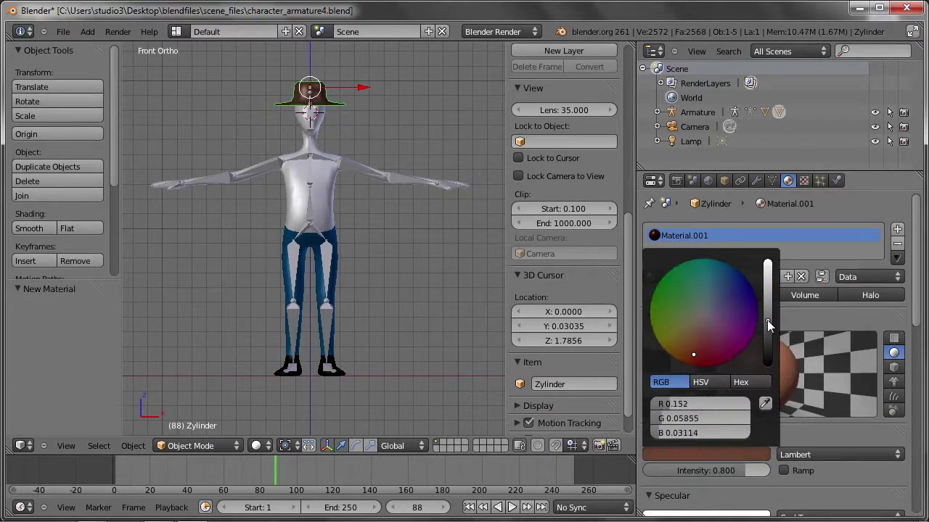
click(684, 349)
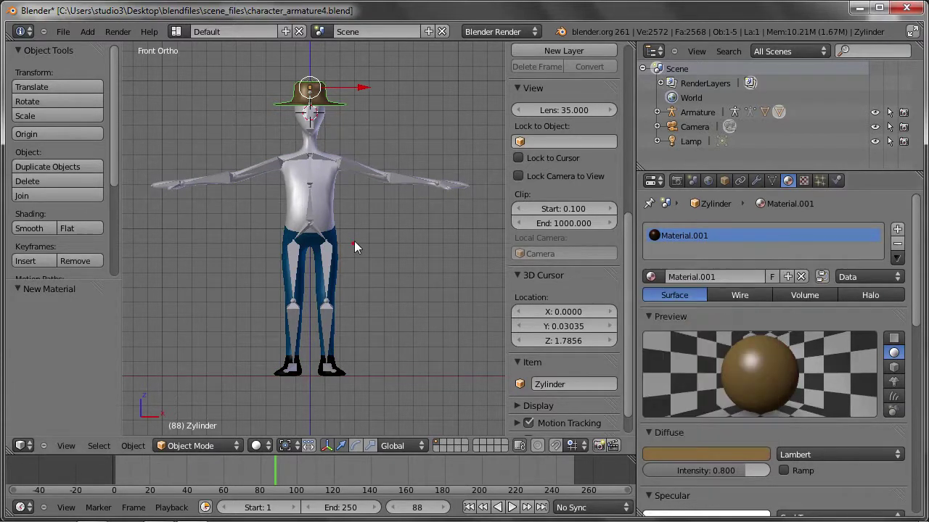
- Enter Edit Mode on the hat with vertex selection mode
shift+middle_drag(354, 241, 390, 324)
key(Tab)
scroll(391, 324, up, 2)
key(z)
scroll(297, 177, up, 3)
middle_drag(297, 218, 297, 177)
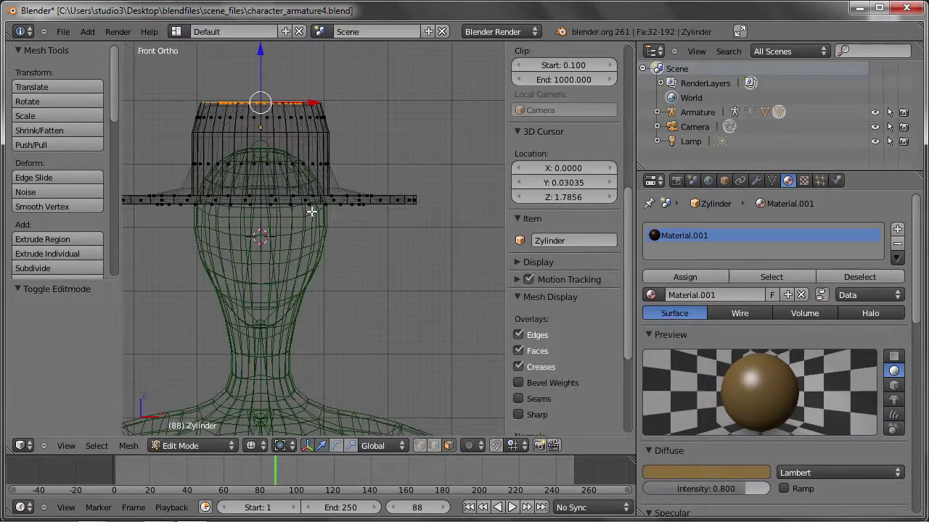
key(ctrl+Tab)
click(275, 162)
key(z)
- Raise a single hat vertex straight up along Z
right_click(263, 199)
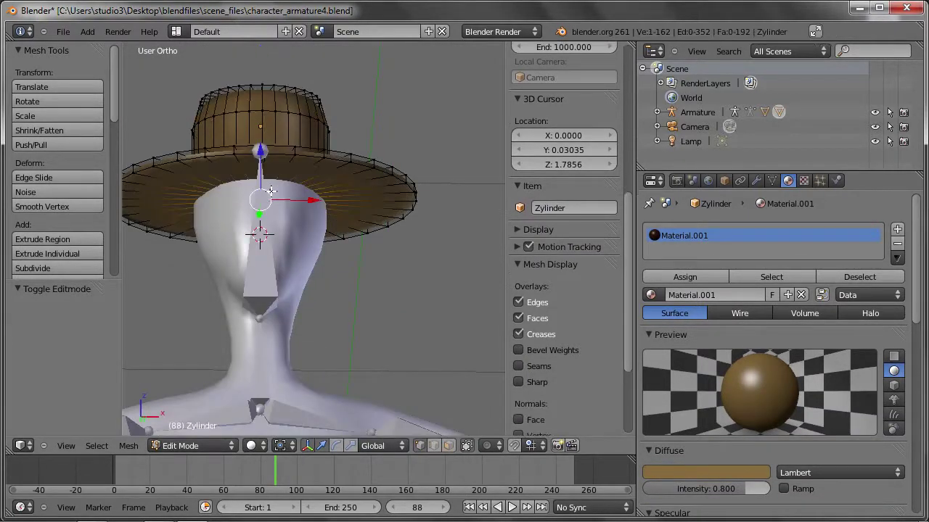
mouse_move(277, 204)
middle_down()
mouse_move(282, 174)
mouse_move(239, 183)
middle_up()
key(g)
key(z)
click(303, 165)
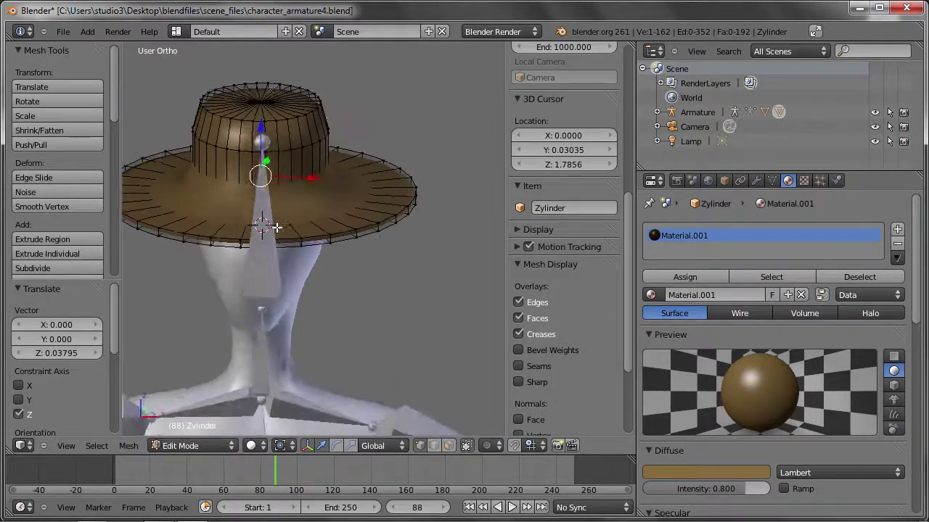
- Turn on proportional editing and move a crown vertex along Y with smooth falloff
right_click(229, 134)
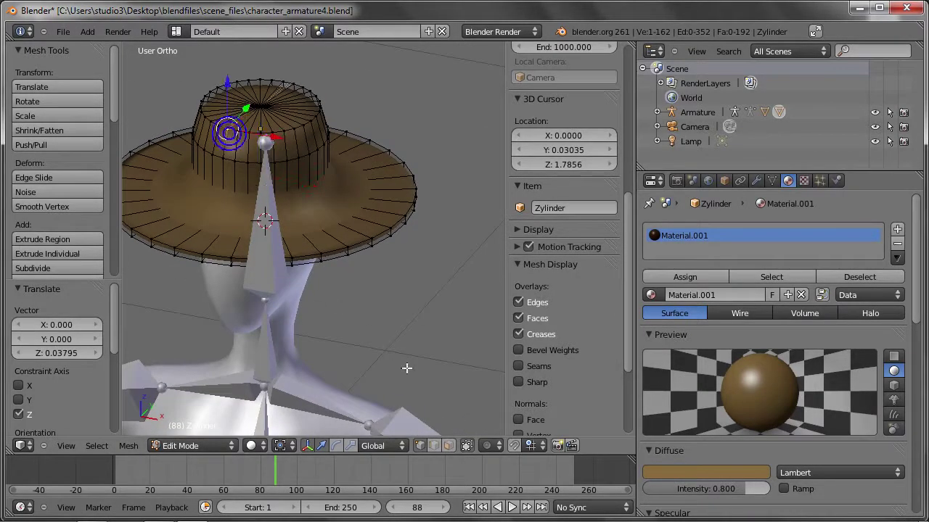
click(489, 445)
click(504, 415)
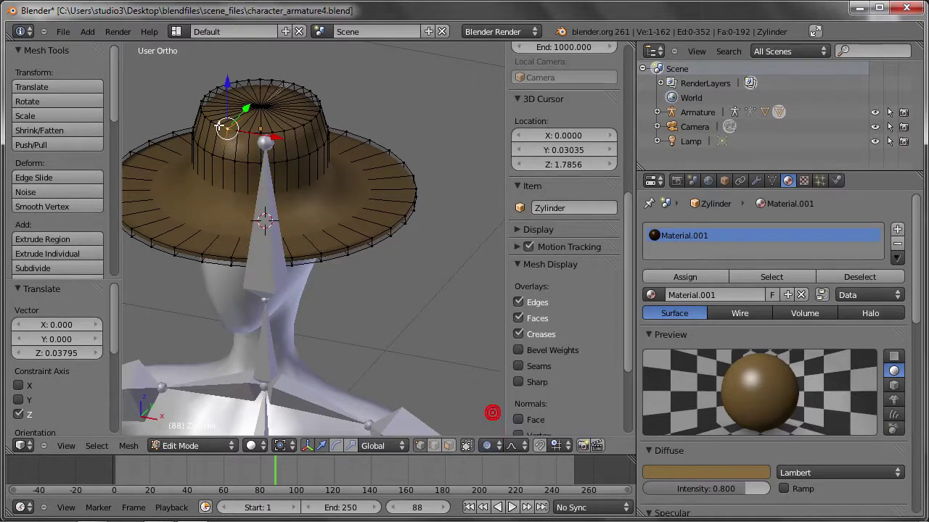
key(g)
key(y)
scroll(232, 123, up, 3)
scroll(233, 123, up, 6)
scroll(234, 122, up, 6)
scroll(234, 123, up, 3)
click(234, 123)
mouse_move(235, 123)
middle_down()
mouse_move(367, 124)
mouse_move(325, 140)
mouse_move(290, 131)
mouse_move(332, 152)
middle_up()
key(g)
key(y)
click(378, 125)
- Raise the crown's top vertex, shrink the top loop, and narrow the crown along X
right_click(326, 140)
key(g)
key(z)
click(312, 126)
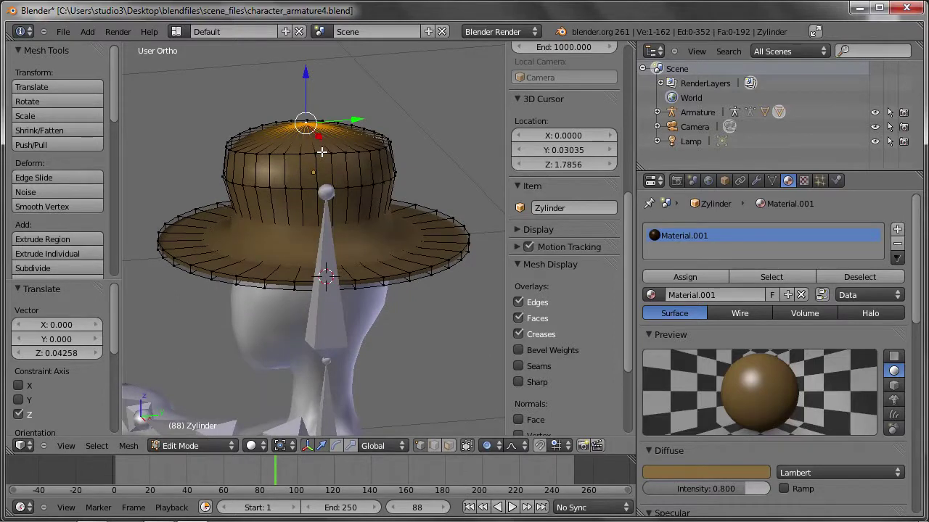
alt+right_click(321, 153)
key(s)
click(376, 198)
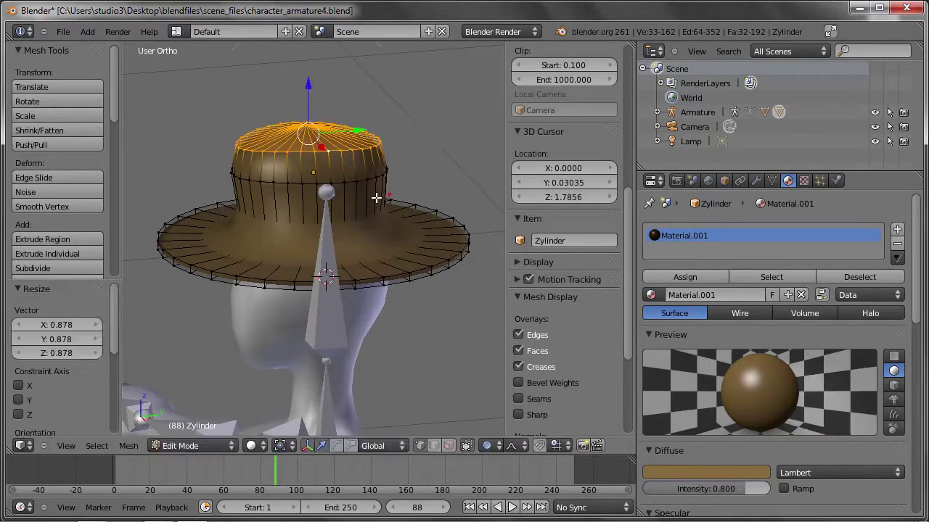
alt+shift+right_click(340, 185)
middle_drag(332, 187, 421, 205)
key(s)
key(x)
click(410, 208)
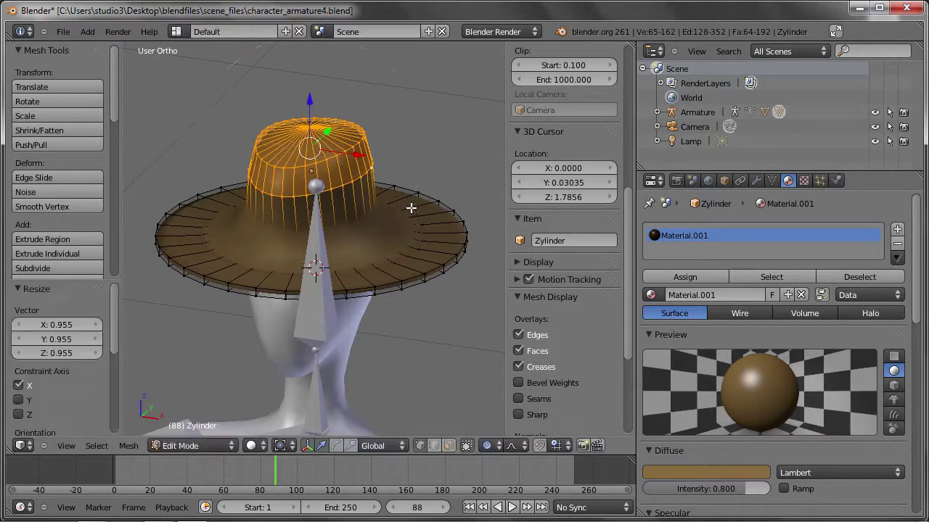
- Move a crown vertex to round off the crown and leave Edit Mode
key(z)
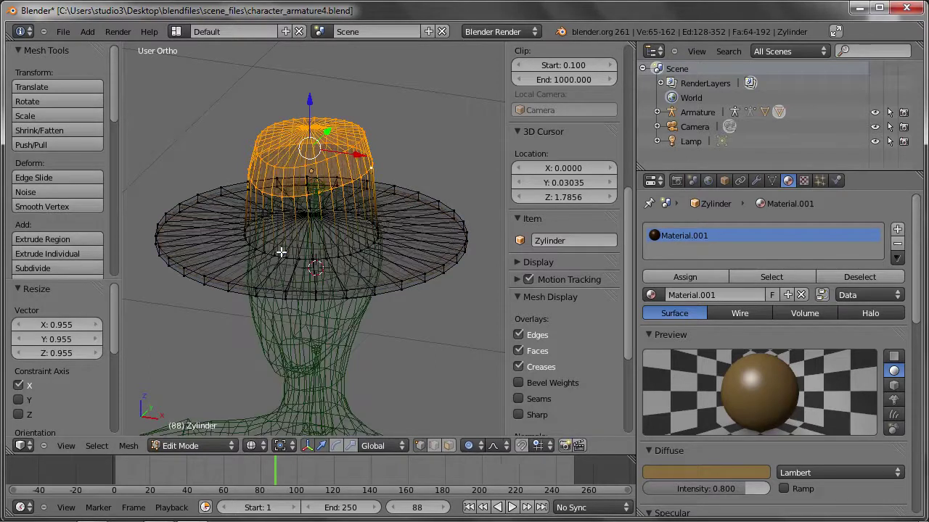
right_click(285, 256)
key(z)
key(g)
click(304, 239)
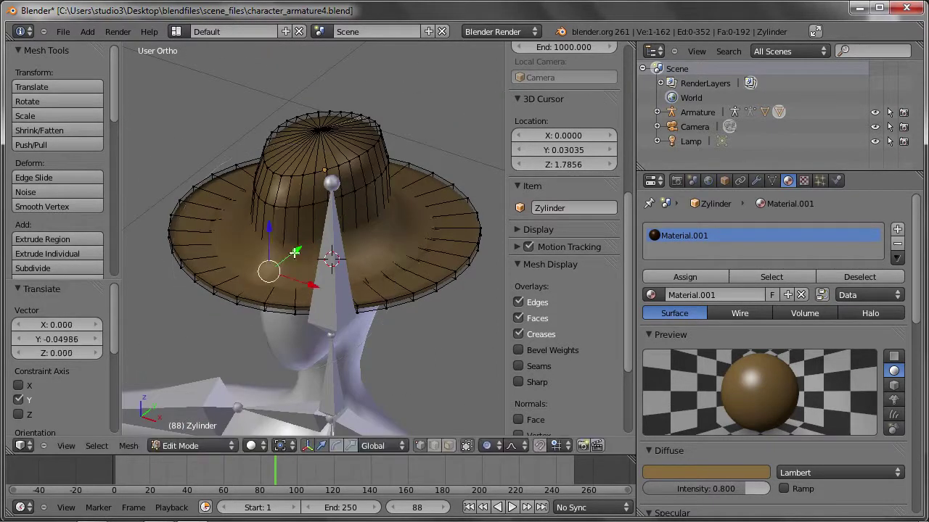
key(Tab)
- From a side view, shift the hat along Y and lower it onto the head
scroll(302, 236, down, 5)
scroll(303, 228, down, 2)
key(KP_3)
scroll(344, 221, up, 5)
drag(345, 218, 338, 212)
drag(305, 183, 305, 188)
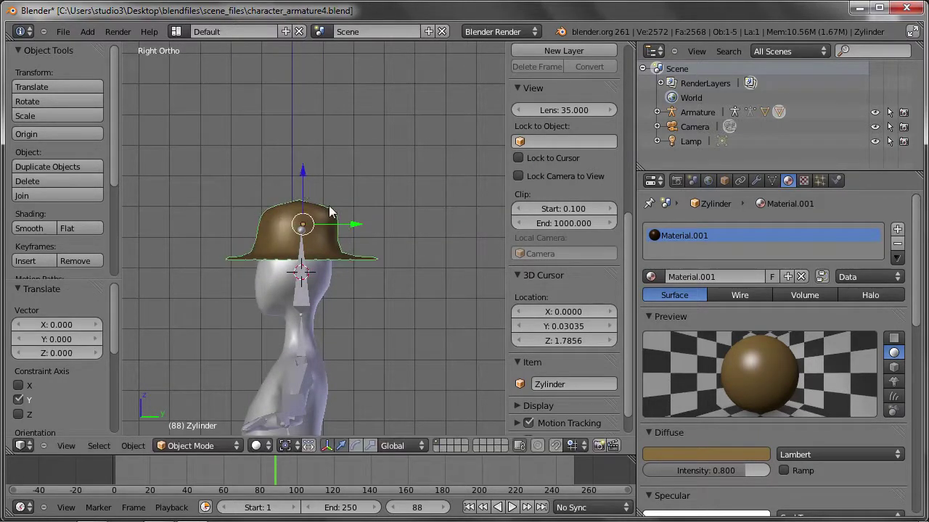
- Save over character_armature4.blend from a front view and show the Open Recent file list
key(KP_1)
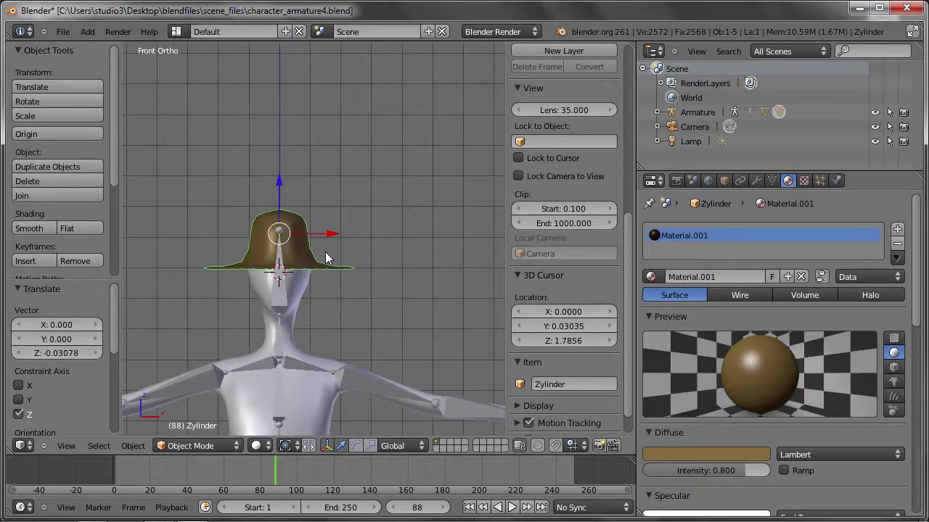
scroll(325, 252, down, 2)
scroll(346, 188, down, 2)
scroll(352, 229, down, 1)
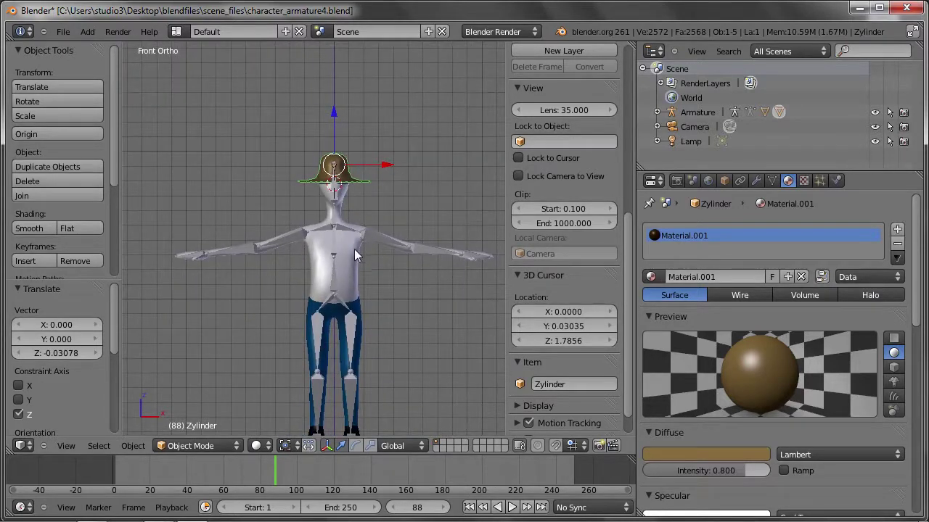
scroll(354, 249, down, 2)
scroll(347, 263, down, 1)
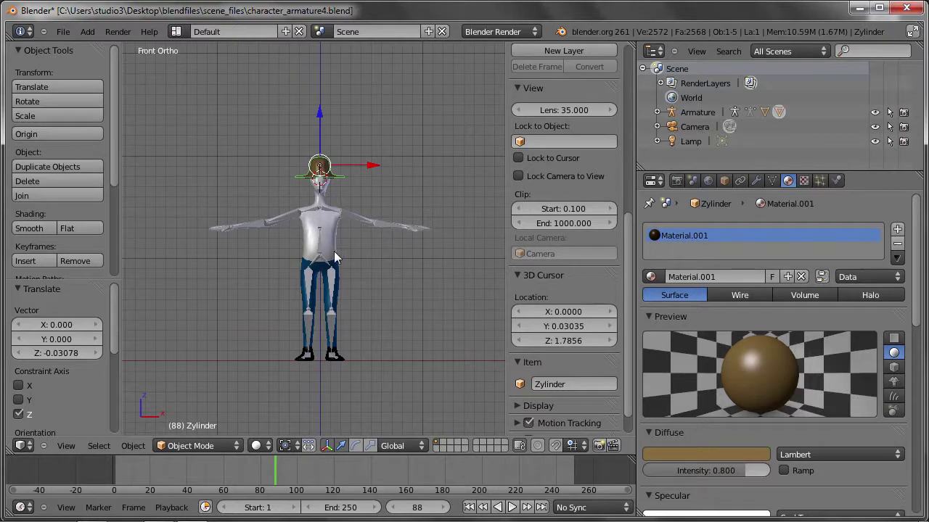
key(ctrl+s)
click(281, 213)
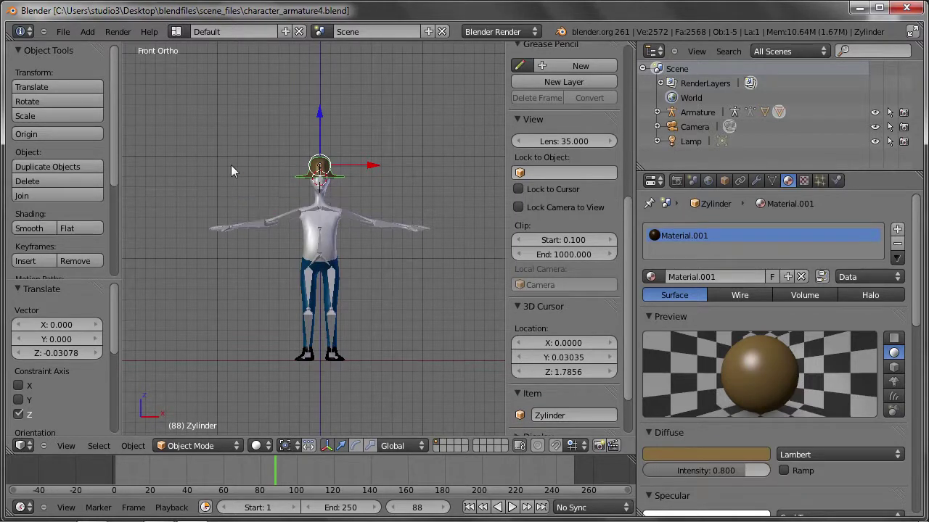
click(64, 32)
mouse_move(90, 75)
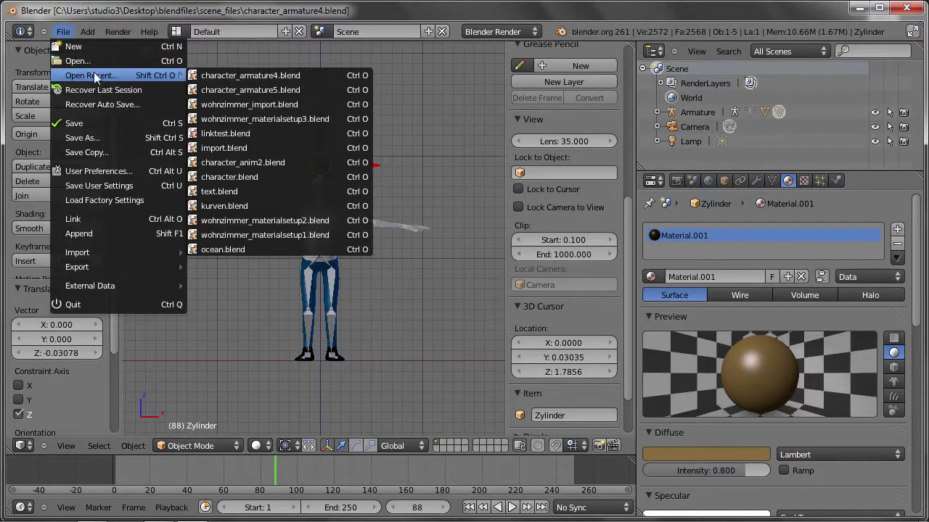
- Load wohnzimmer_import.blend and view the seated character on the sofa in perspective
click(213, 107)
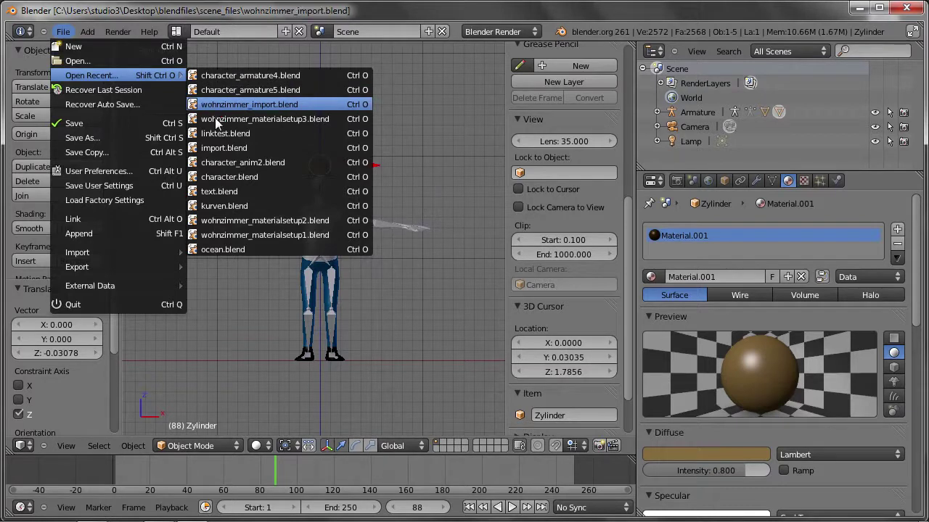
click(213, 106)
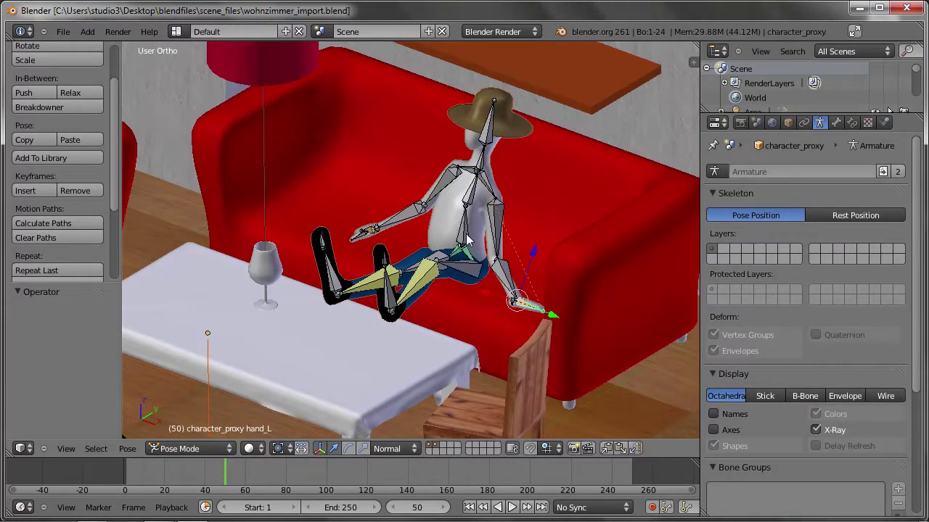
mouse_move(450, 284)
middle_down()
mouse_move(540, 249)
mouse_move(499, 301)
mouse_move(428, 271)
middle_up()
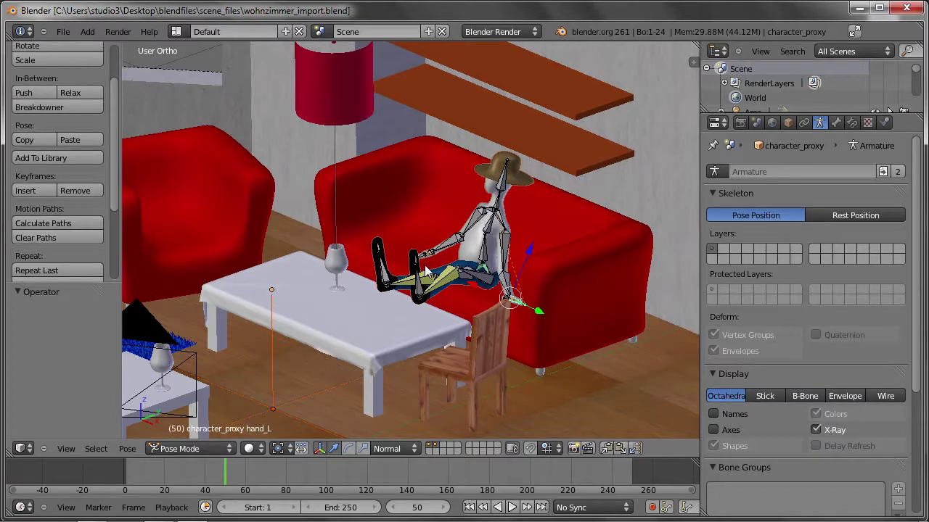
key(KP_5)
scroll(437, 271, up, 3)
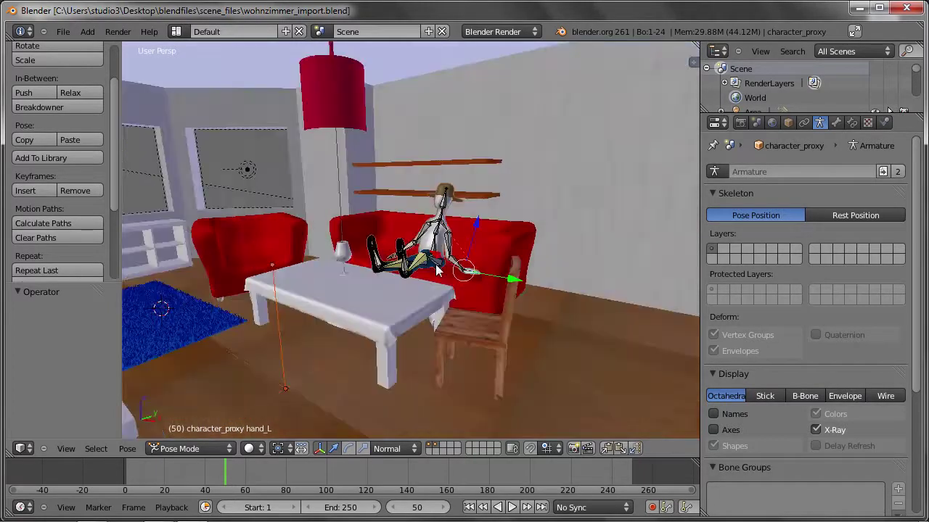